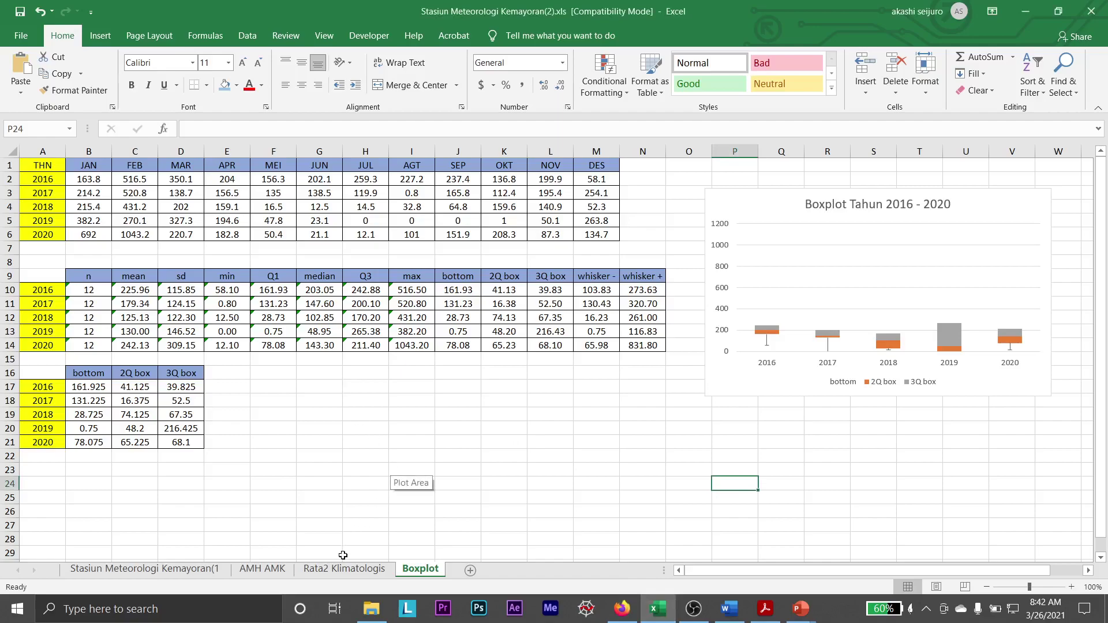
- Review the monthly rainfall averages, climate notes and 1990–2020 chart on the Rata2 Klimatologis sheet
left_click(345, 569)
scroll(335, 492, "up", 4)
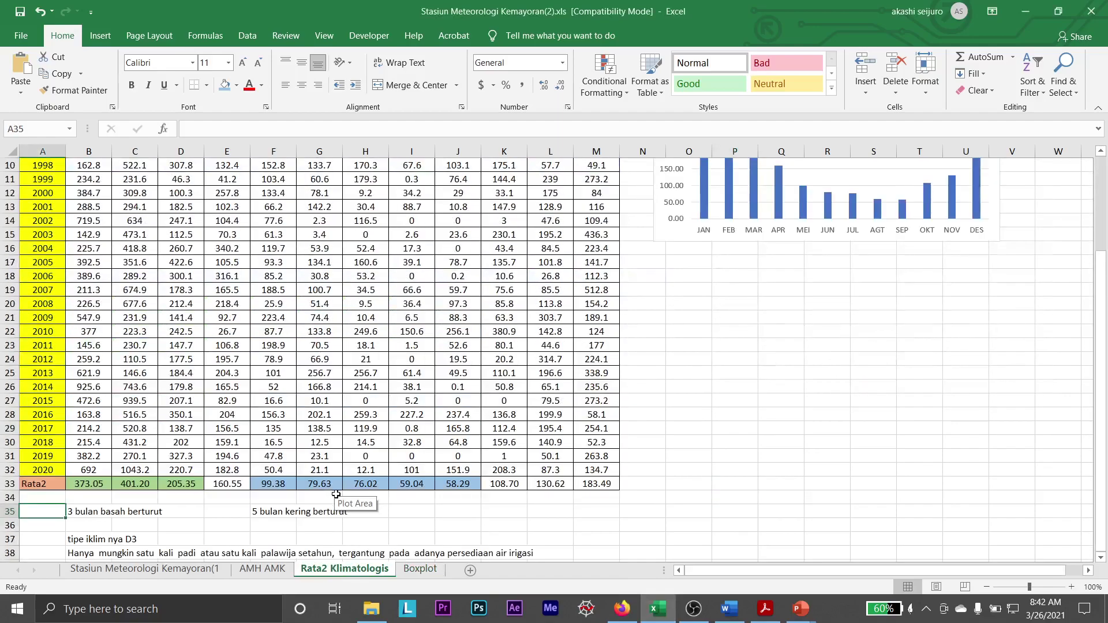
scroll(336, 492, "down", 1)
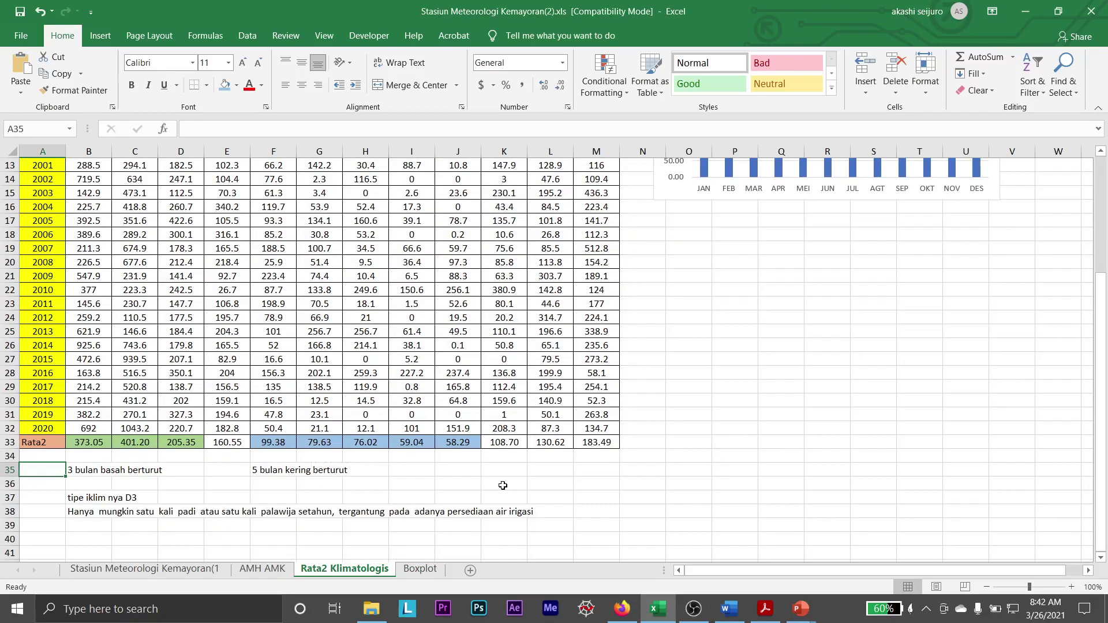
scroll(508, 488, "up", 4)
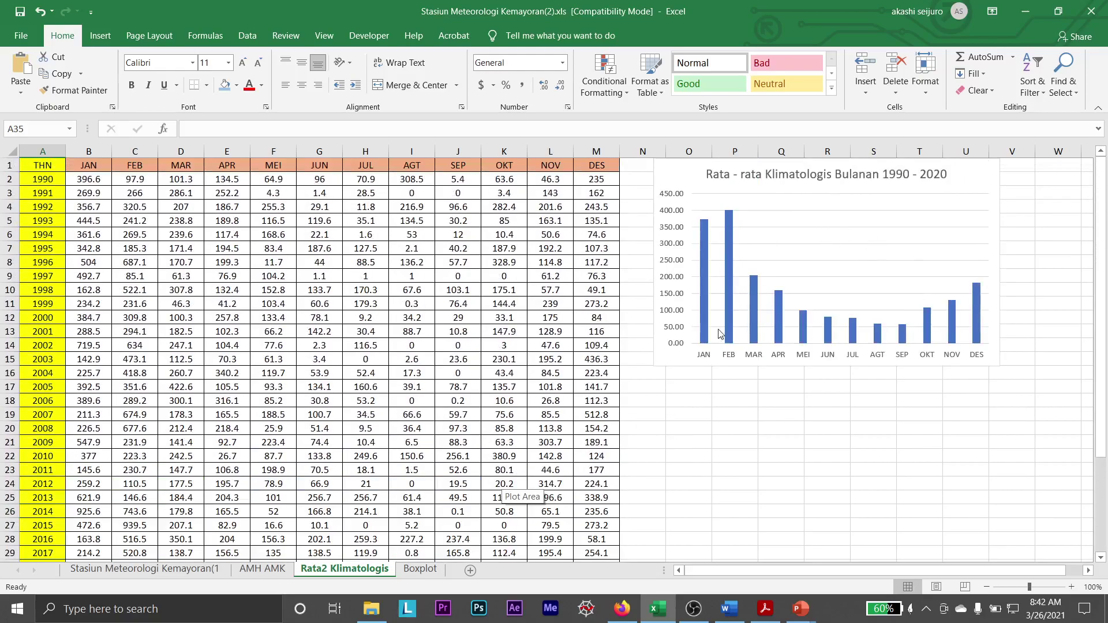
scroll(579, 408, "down", 2)
scroll(579, 408, "down", 1)
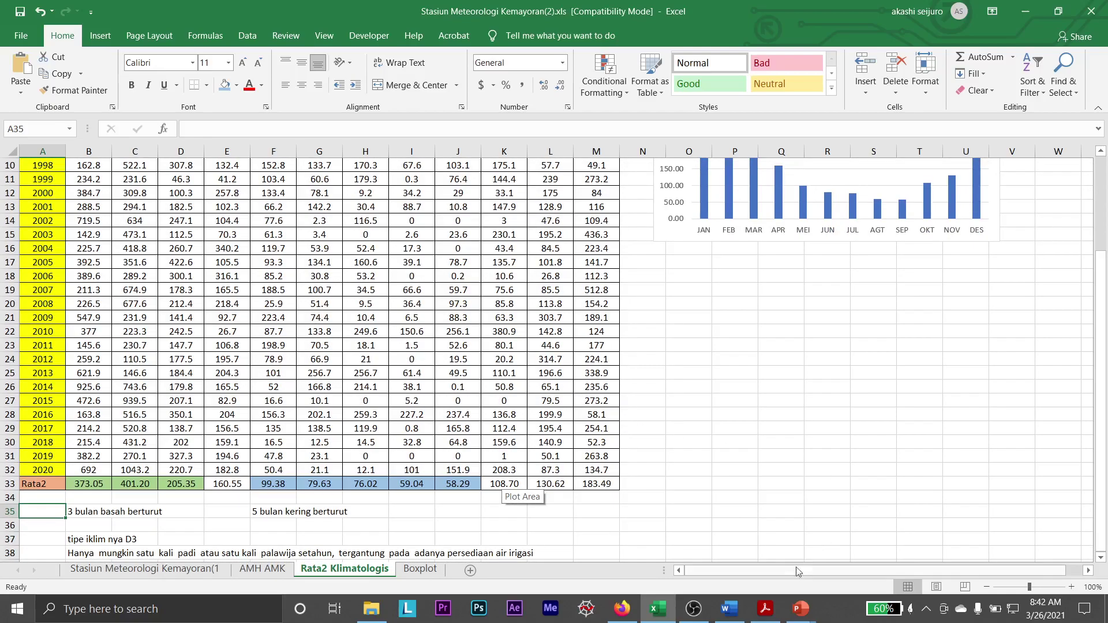
- Switch to the Word report on Jakarta rainfall and close the open PowerPoint presentation
left_click(718, 610)
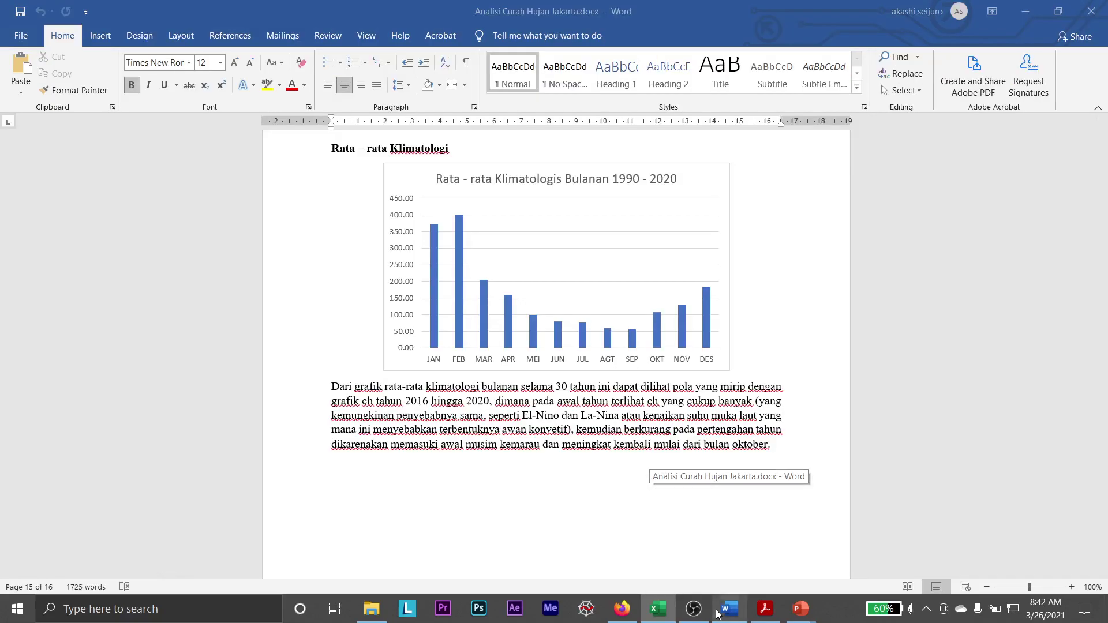
mouse_move(809, 613)
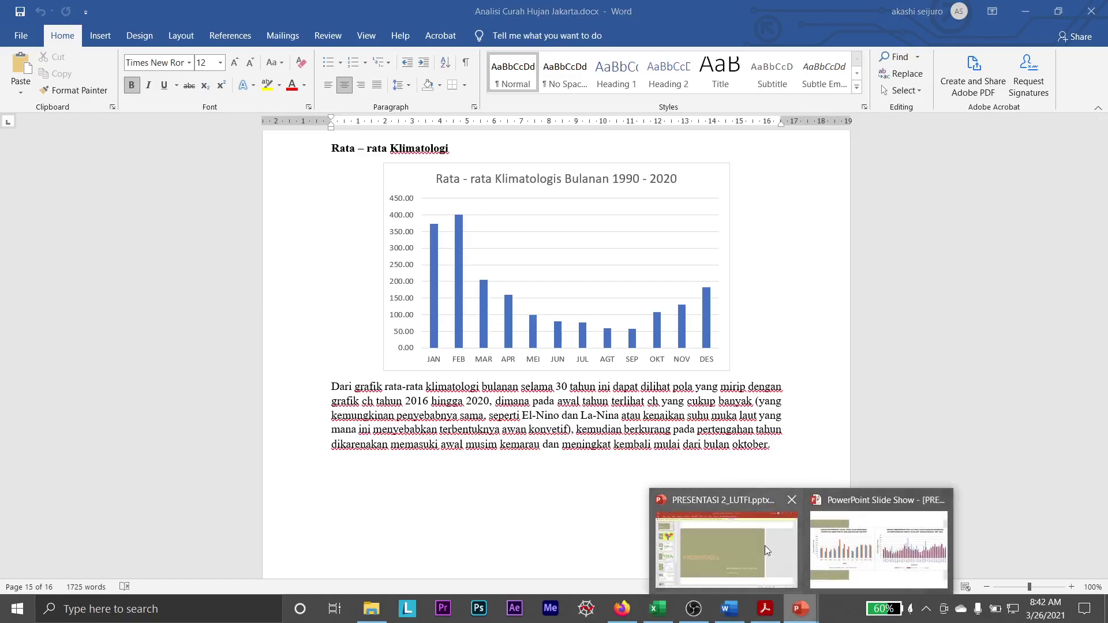
left_click(764, 546)
left_click(1091, 11)
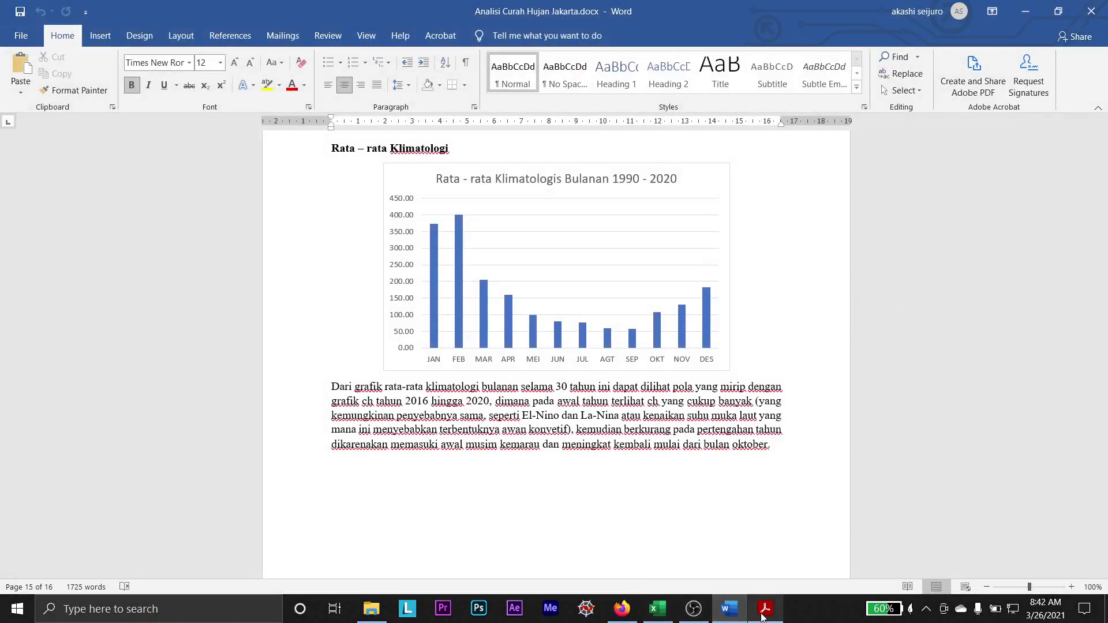
- Check the Google Meet call, return to Word and start a new paragraph after the text describing the climatology chart
left_click(600, 482)
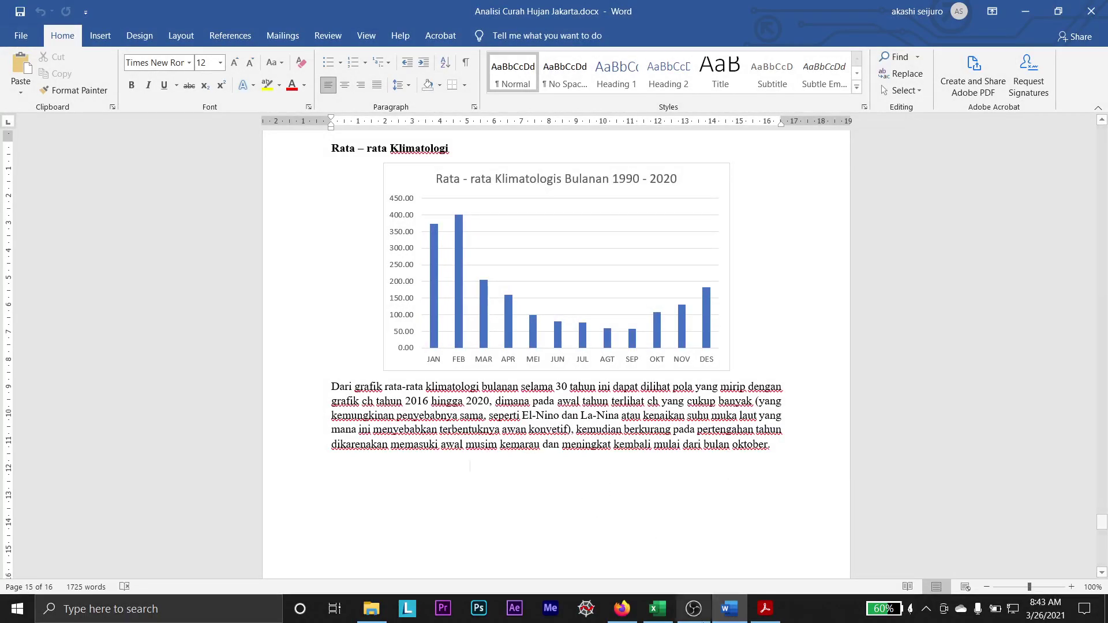
left_click(623, 609)
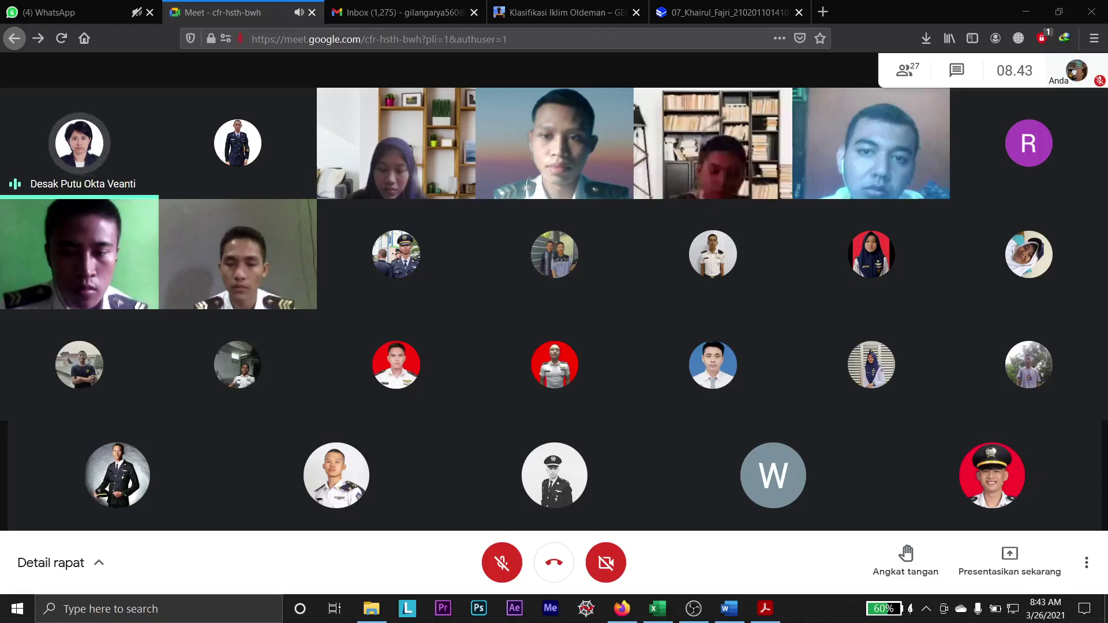
left_click(729, 608)
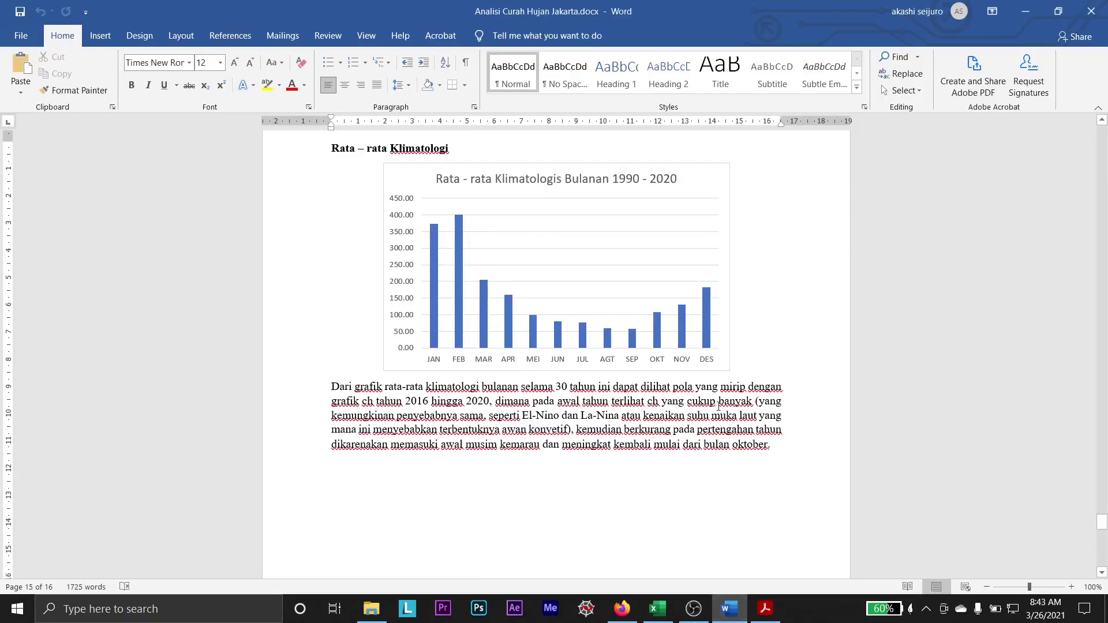
left_click(780, 447)
key("Return")
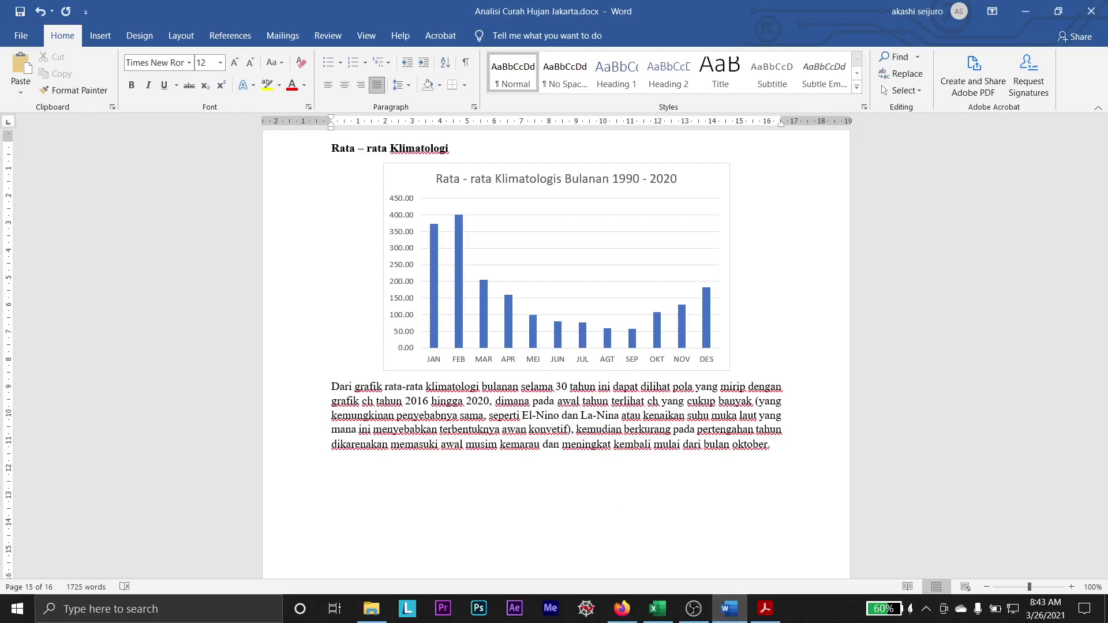
- Consult the assignment PDF and the Rata2 row in Excel, and begin the new Word paragraph with "Terlihat bahwa rata2 bulanan terbesarnya"
mouse_move(772, 619)
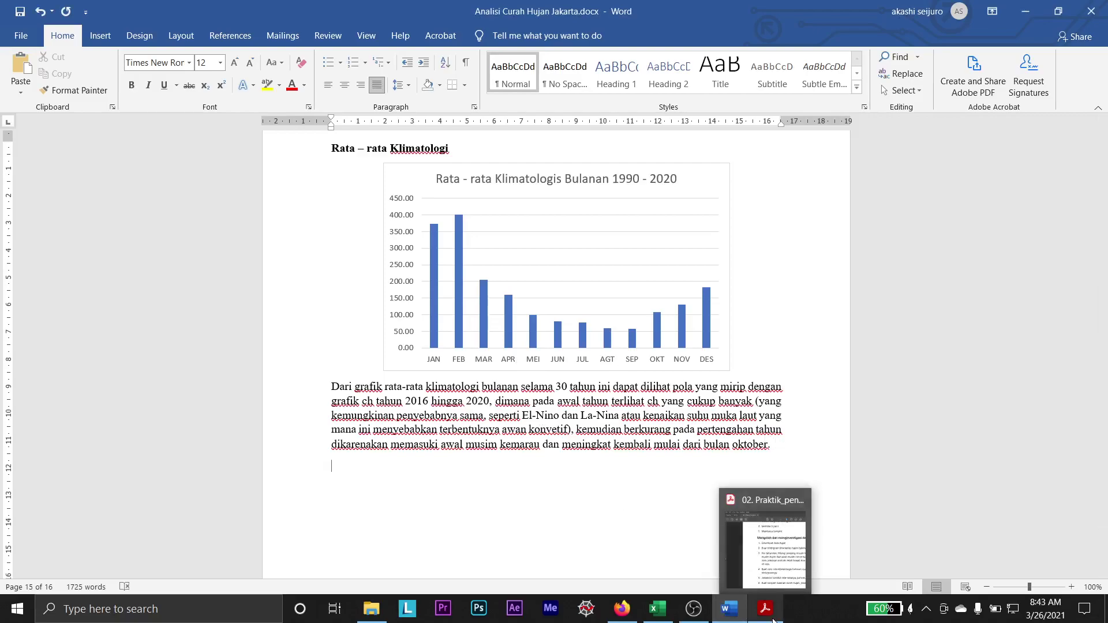
left_click(766, 537)
left_click(726, 609)
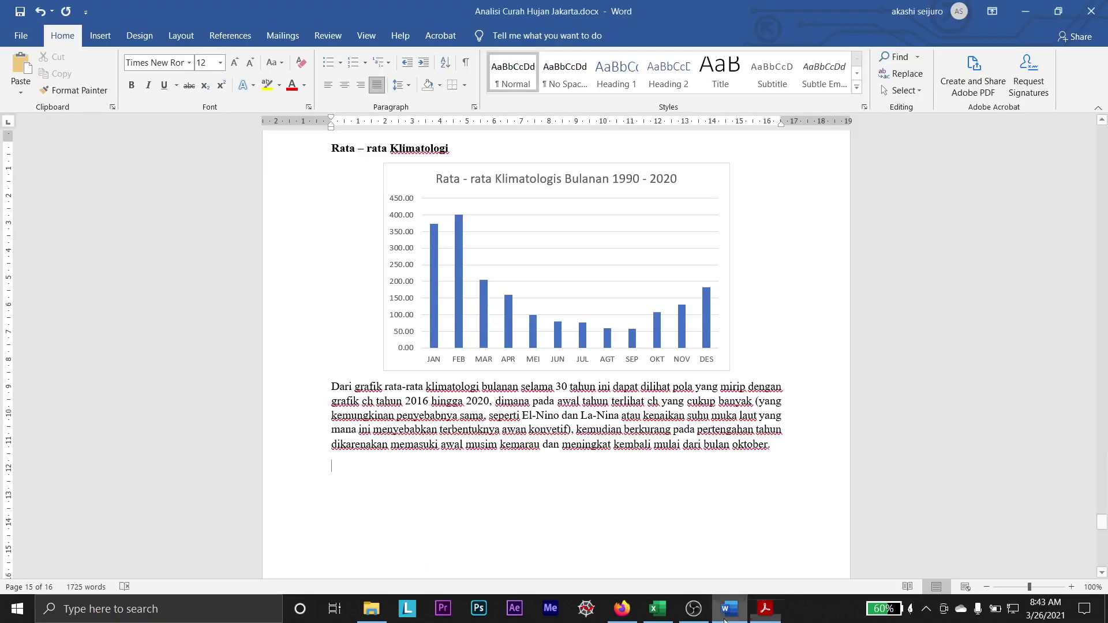
left_click(658, 609)
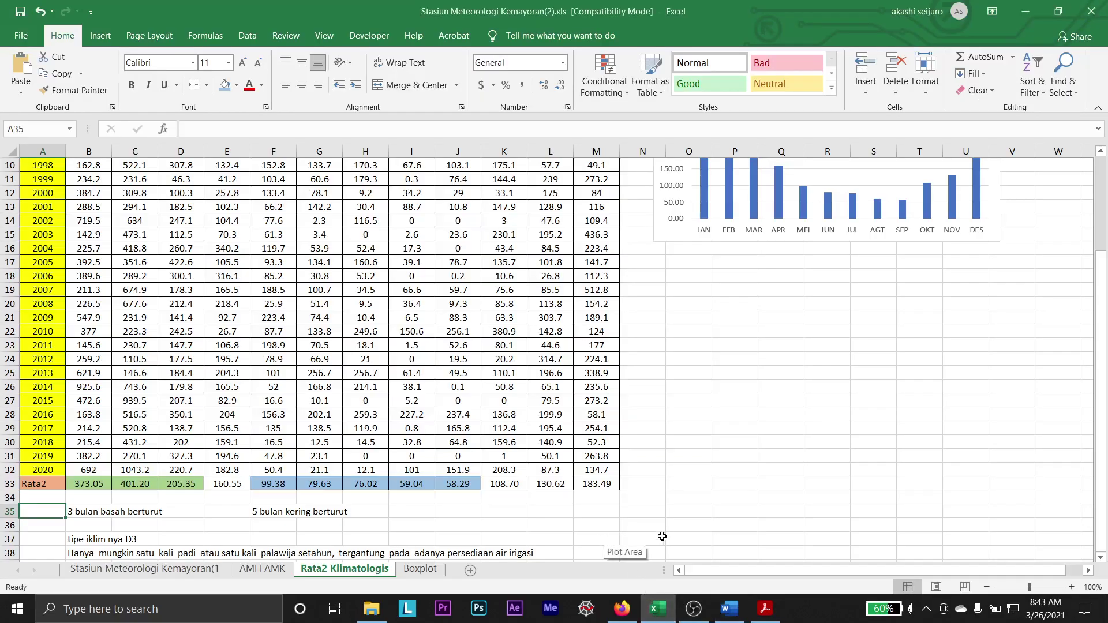
left_click(465, 486)
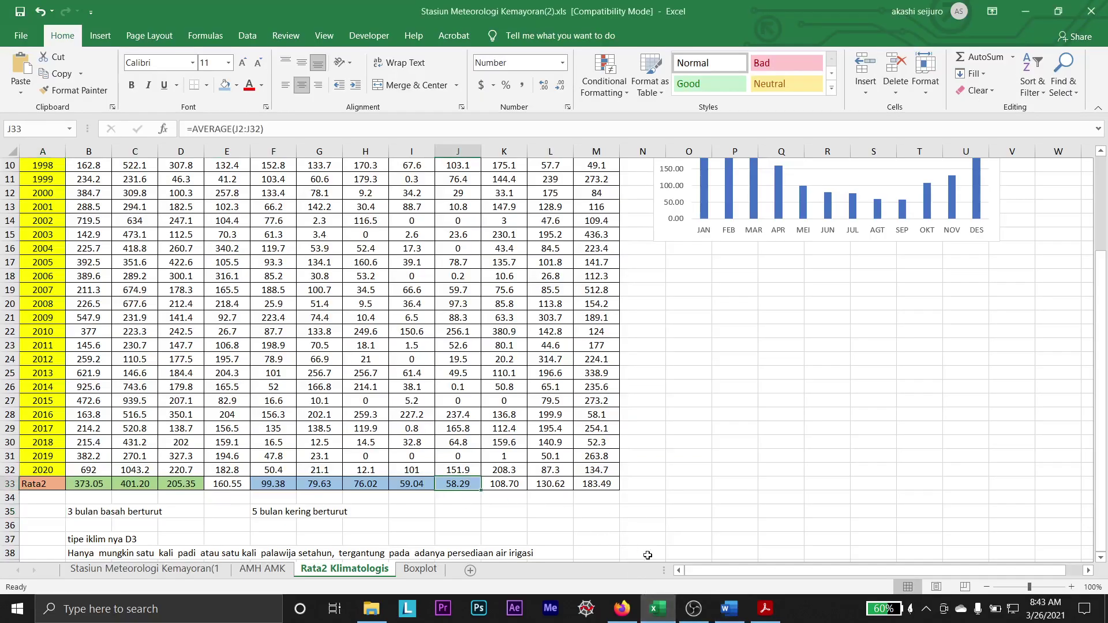
left_click(729, 609)
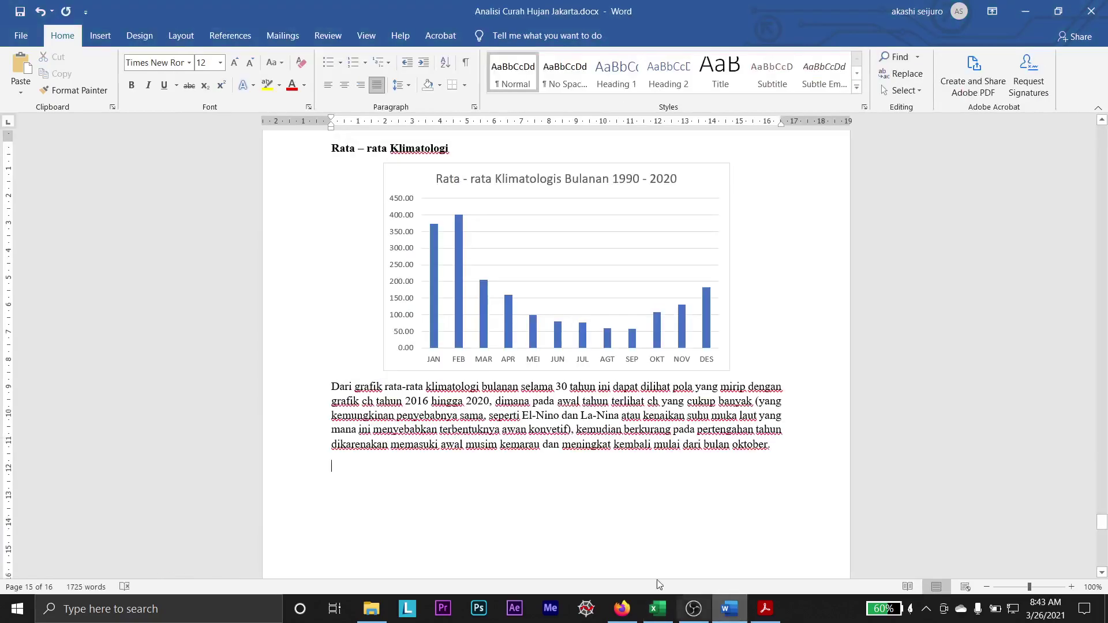
type("Terl")
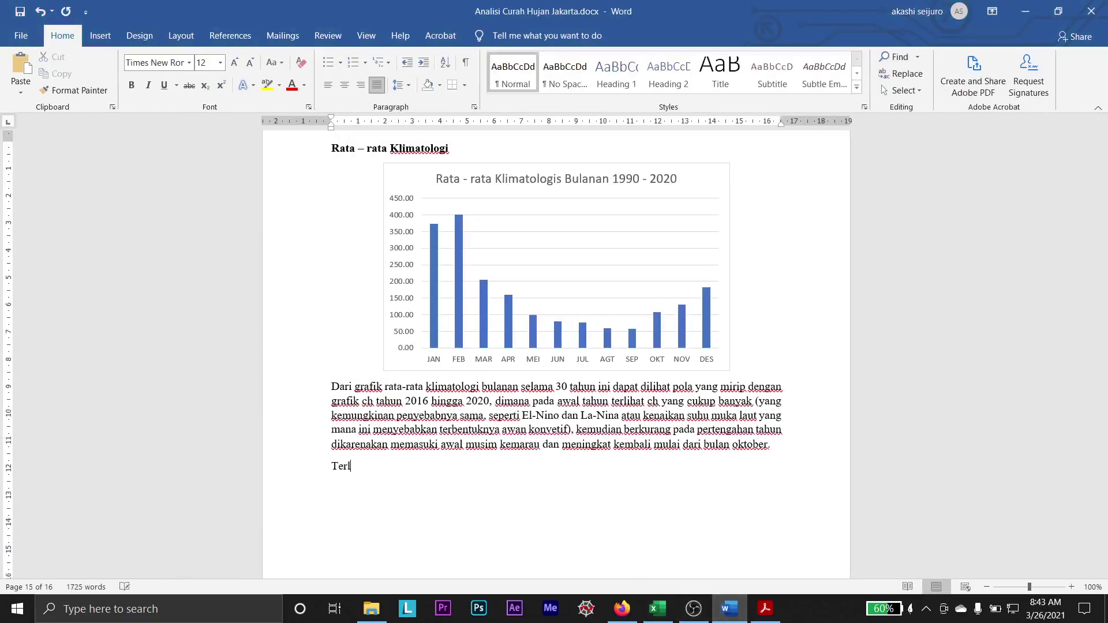
type("ihat bahwa rata2 ")
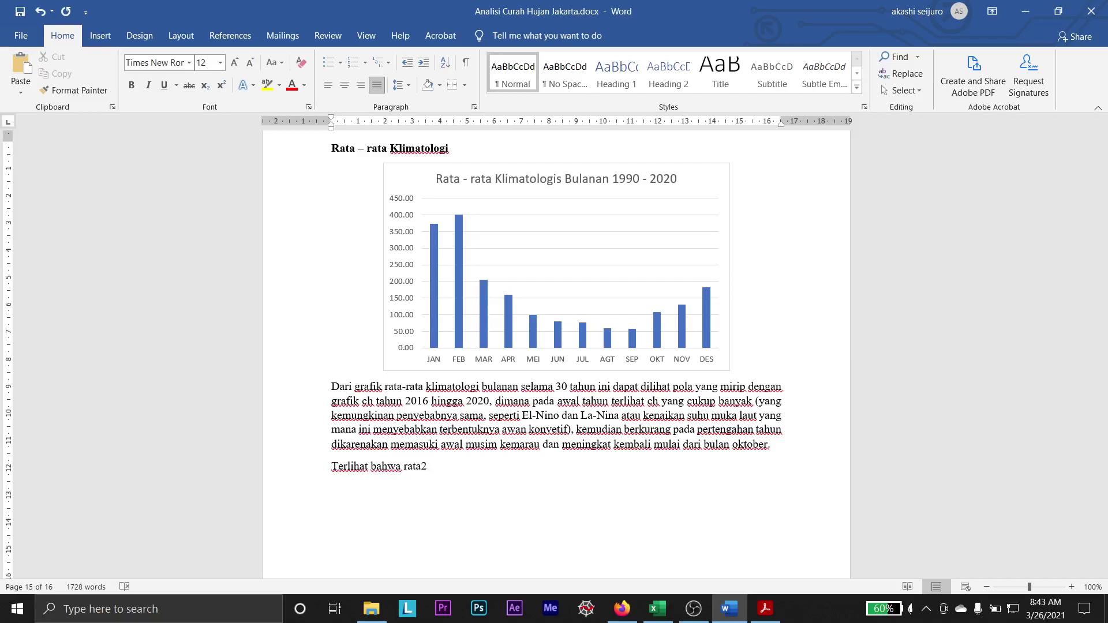
type("bulanan terbesarnya")
- Look up the highest monthly average in Excel and continue the Word sentence with "berada pada bulan februari sebesar 401mm"
key("alt+Tab")
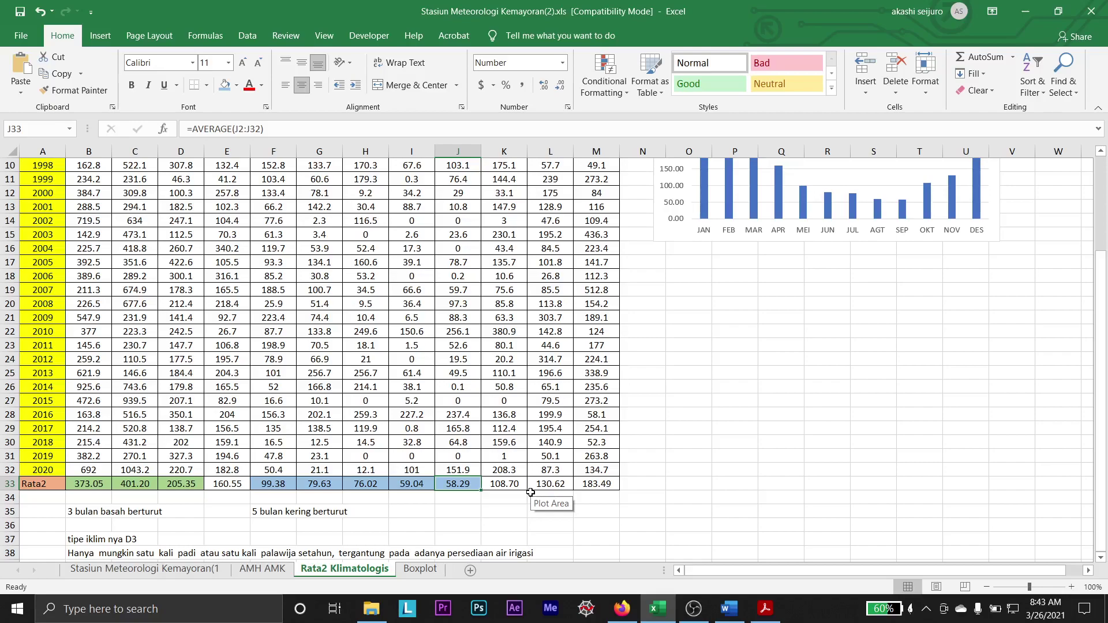
key("alt+Tab")
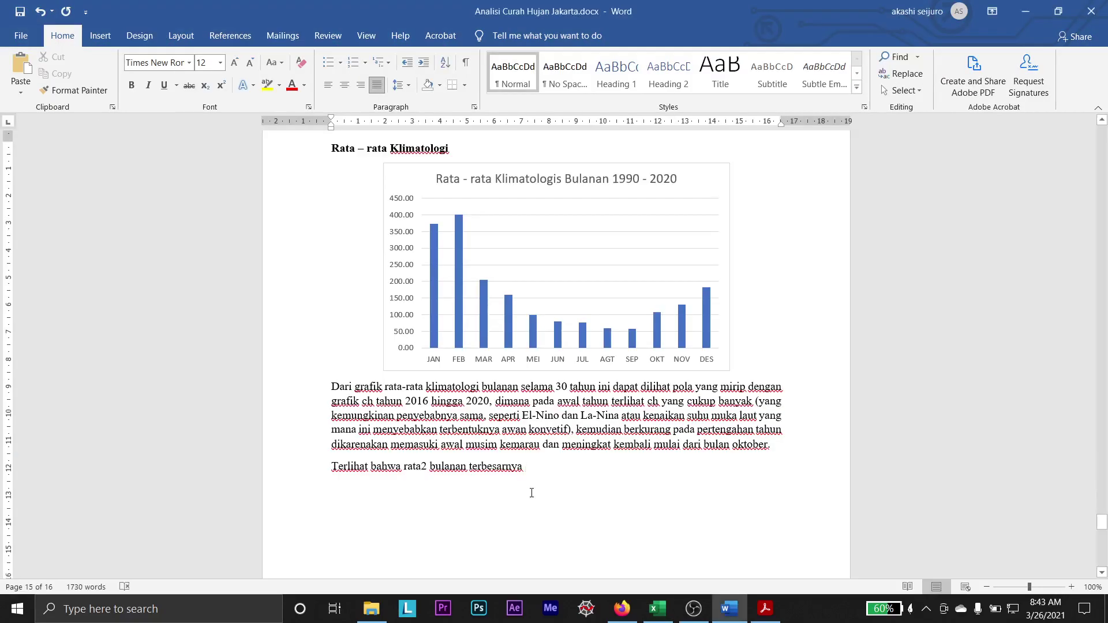
type("berada ")
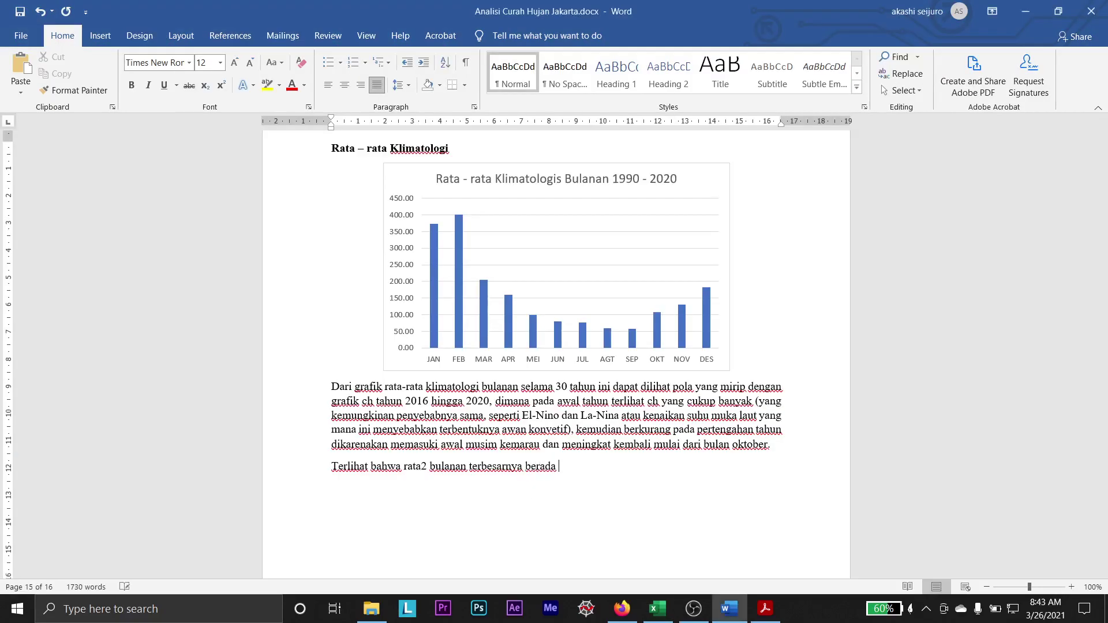
type("pada bulan februari")
key("alt+Tab")
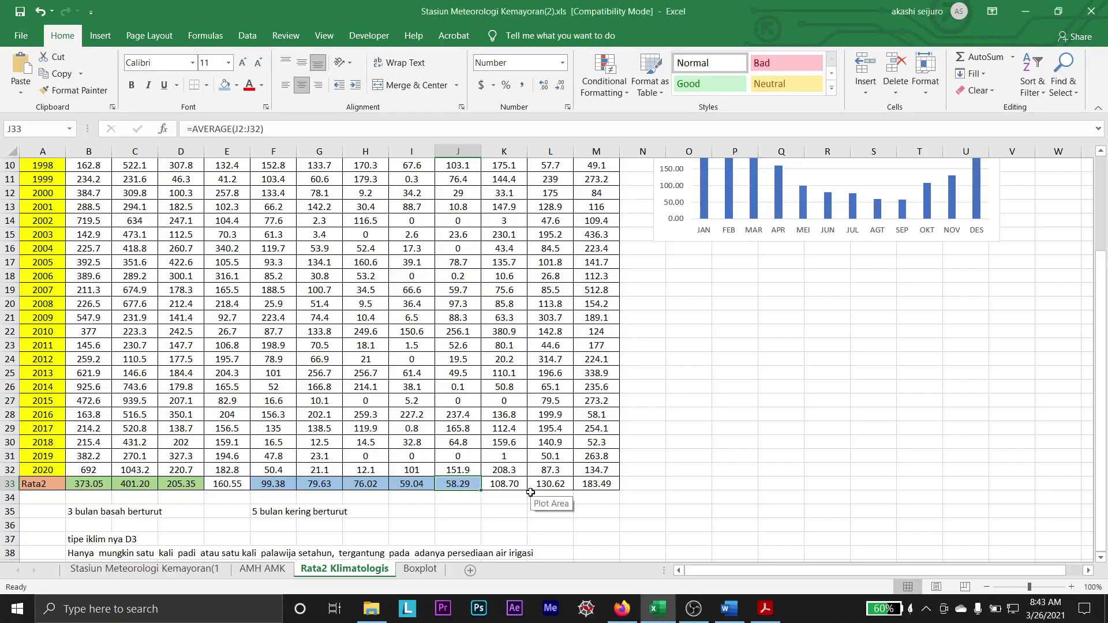
key("alt+Tab")
type("sebesar ")
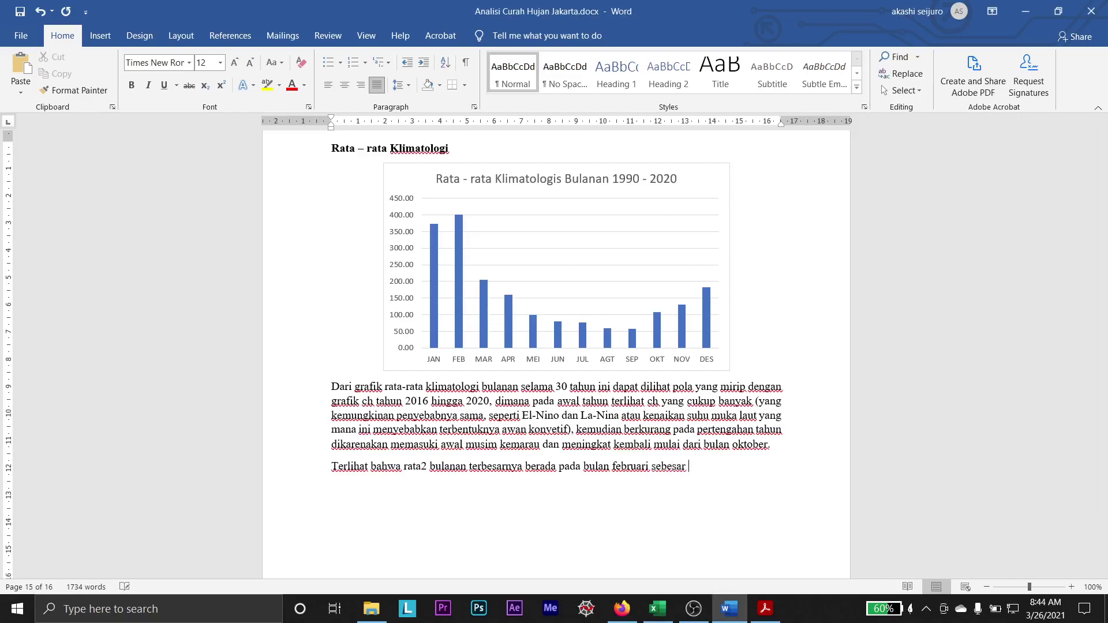
type("401")
key("alt+Tab")
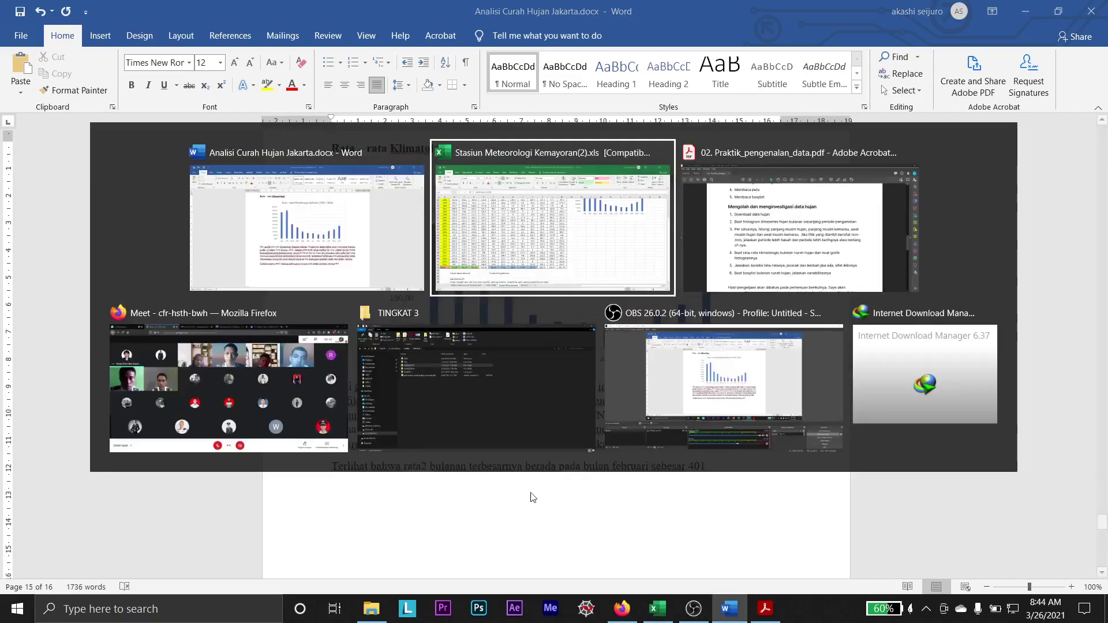
key("alt+Tab")
type("mm")
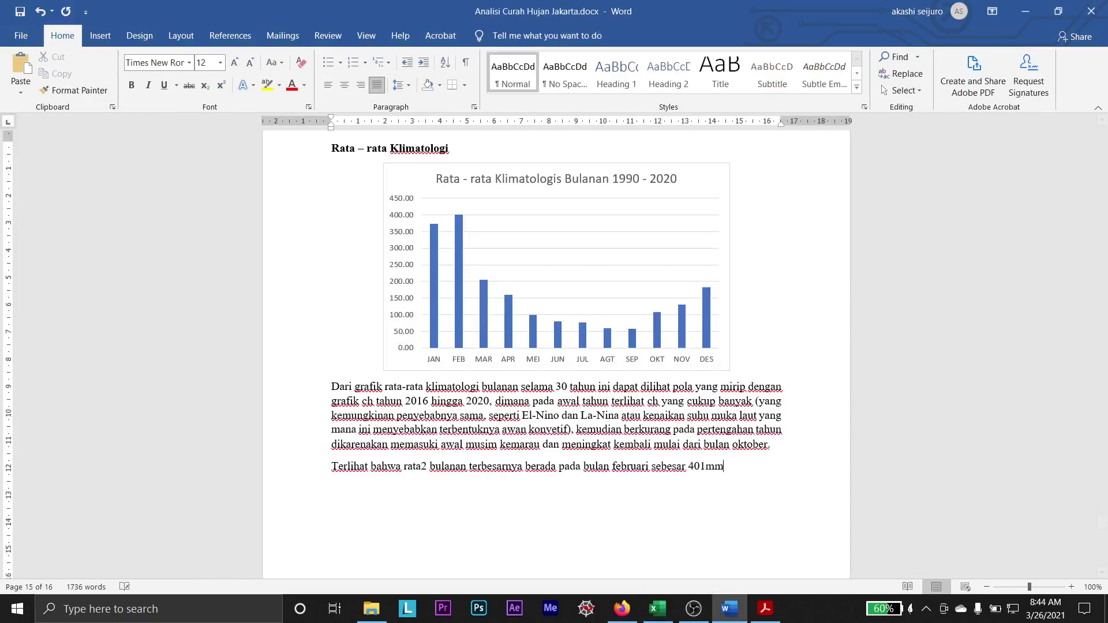
- Extend the sentence with ", kemudian untuk rata2 terendahnya" to introduce the lowest average
type(", dan")
key("BackSpace")
key("BackSpace")
key("BackSpace")
type("kemudian untuk ")
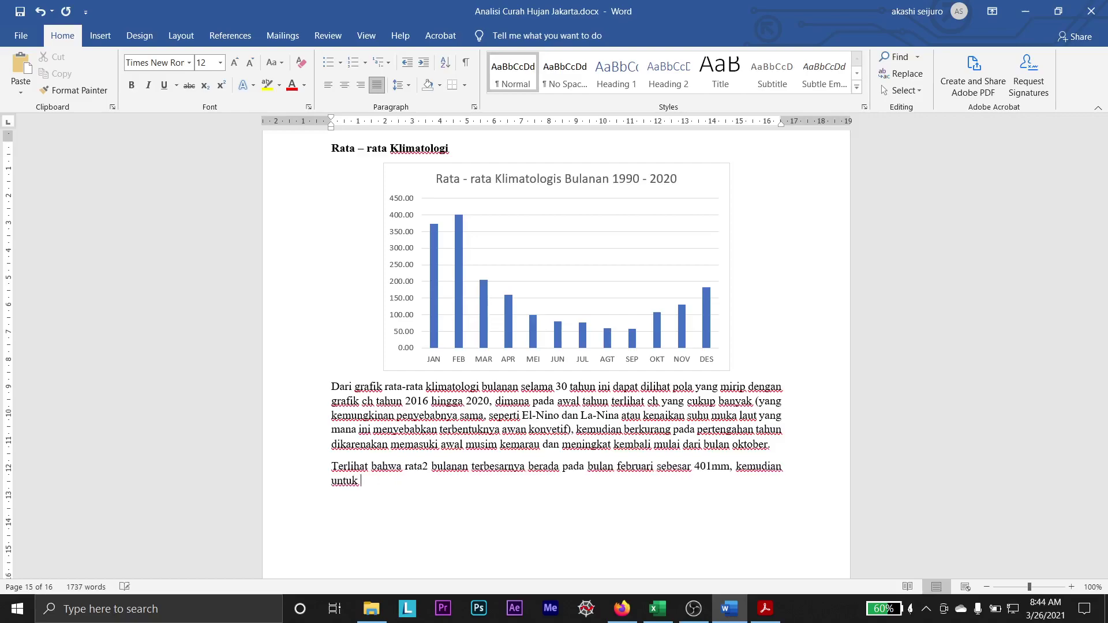
type("rata2 terendahnya")
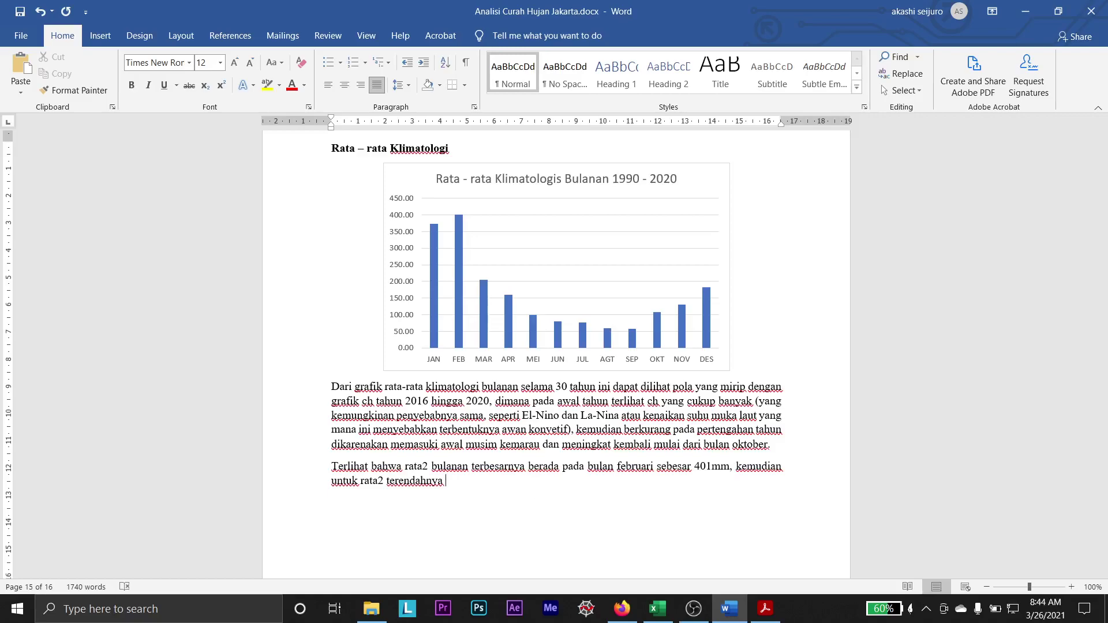
- Look up the lowest monthly average in the Excel sheet and continue the Word sentence with "terdapat pada bulan"
key("alt+Tab")
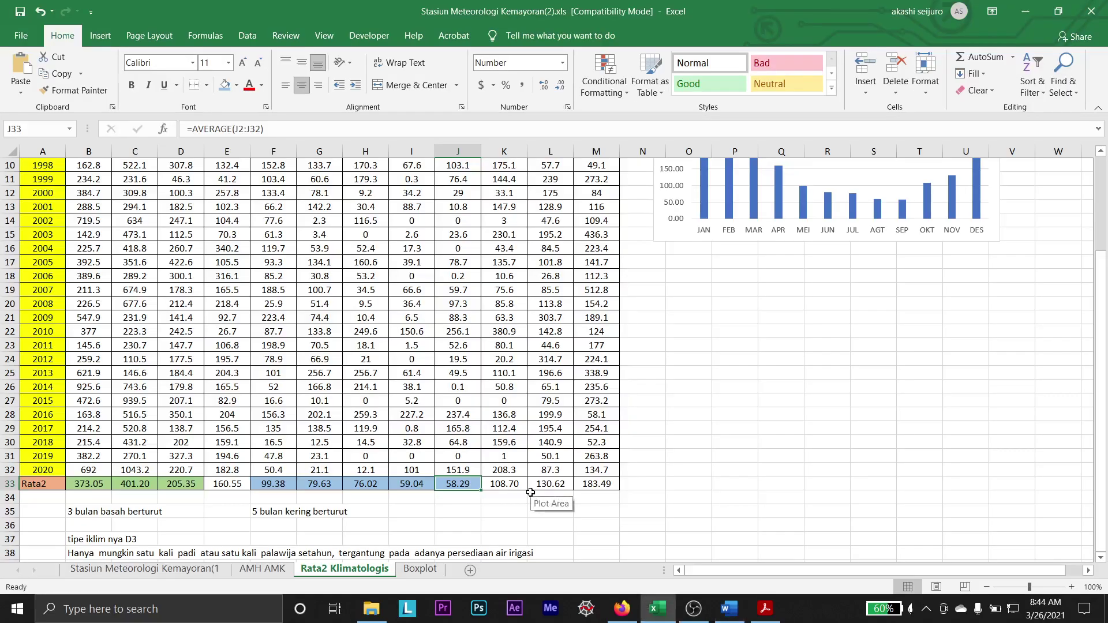
key("alt+Tab")
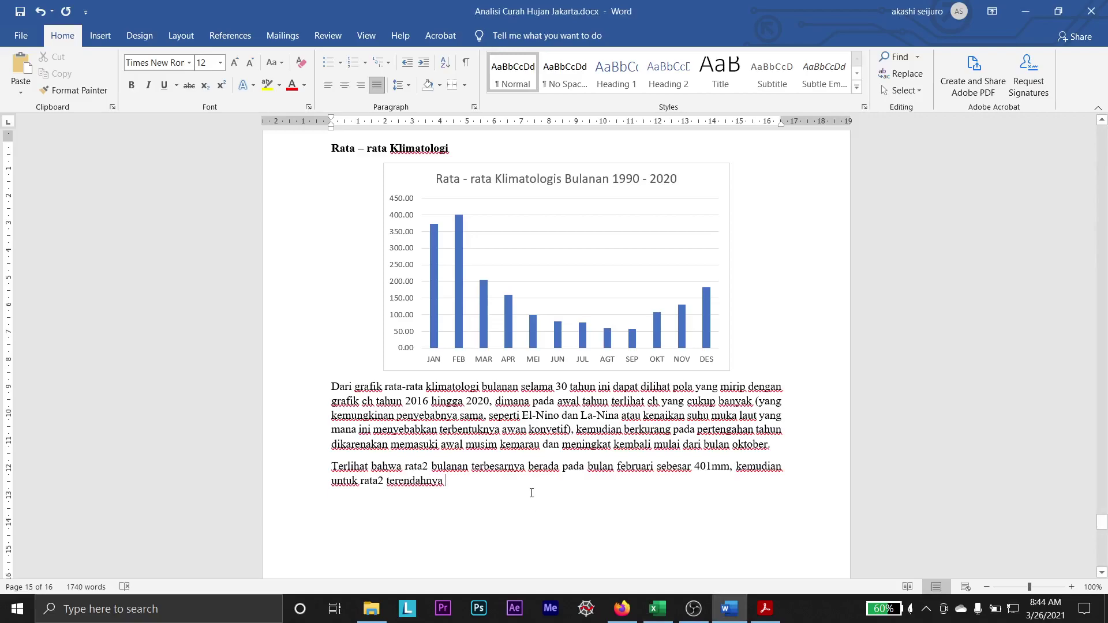
type("terjadi pada bu")
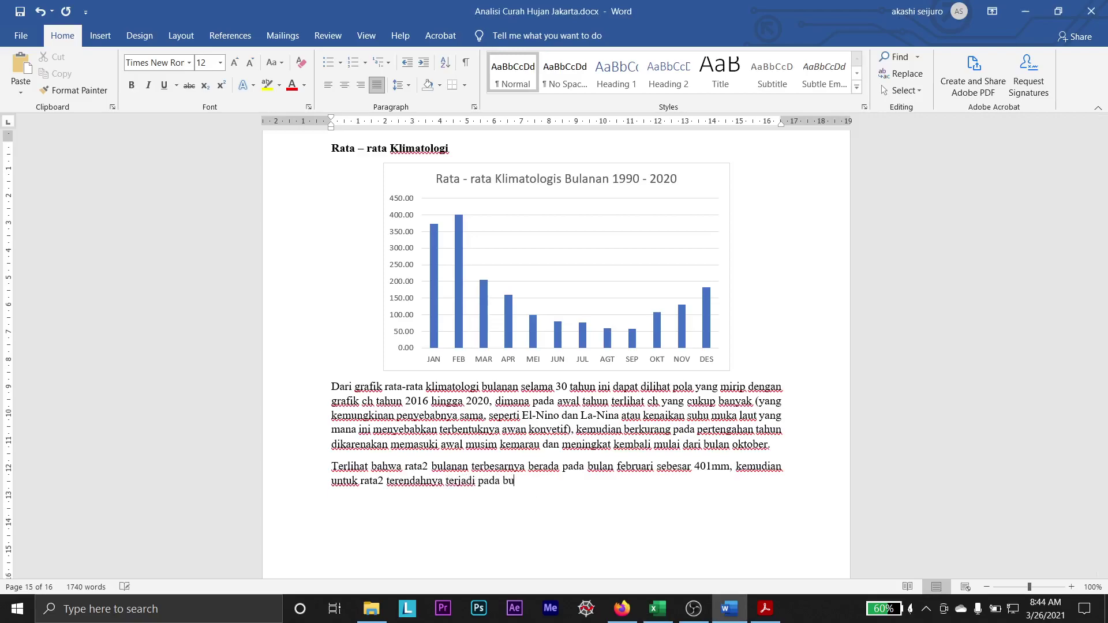
type("la")
key("BackSpace")
key("BackSpace")
key("BackSpace")
key("BackSpace")
key("BackSpace")
key("BackSpace")
key("BackSpace")
key("BackSpace")
key("BackSpace")
key("BackSpace")
key("BackSpace")
key("BackSpace")
key("BackSpace")
key("BackSpace")
type("dapat pada bula")
key("alt+Tab")
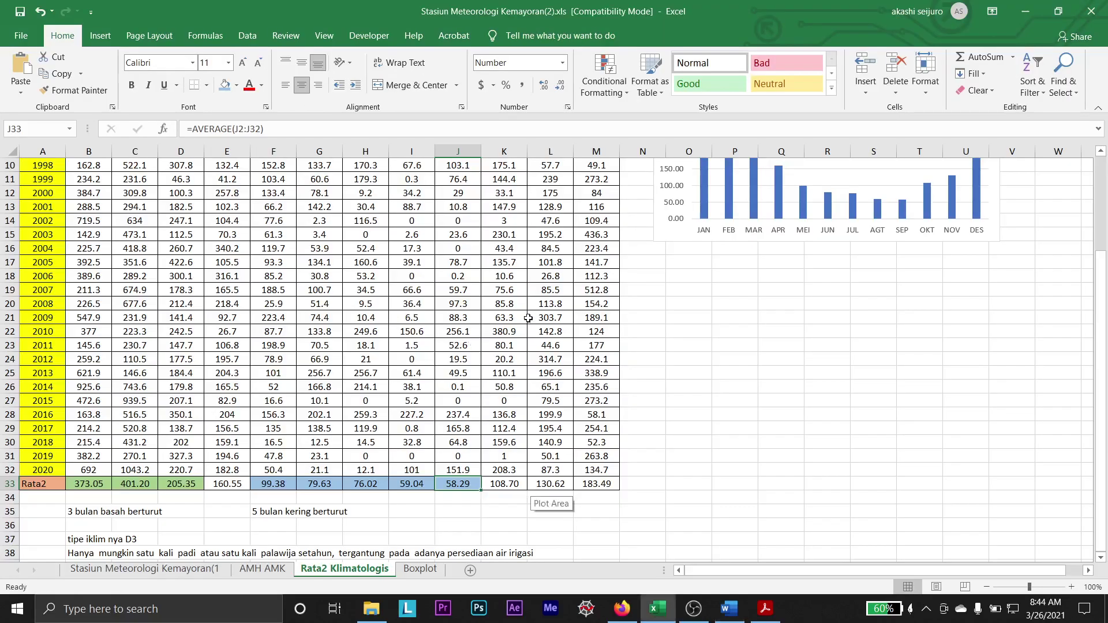
scroll(528, 318, "up", 3)
scroll(529, 319, "down", 5)
key("alt+Tab")
type("n")
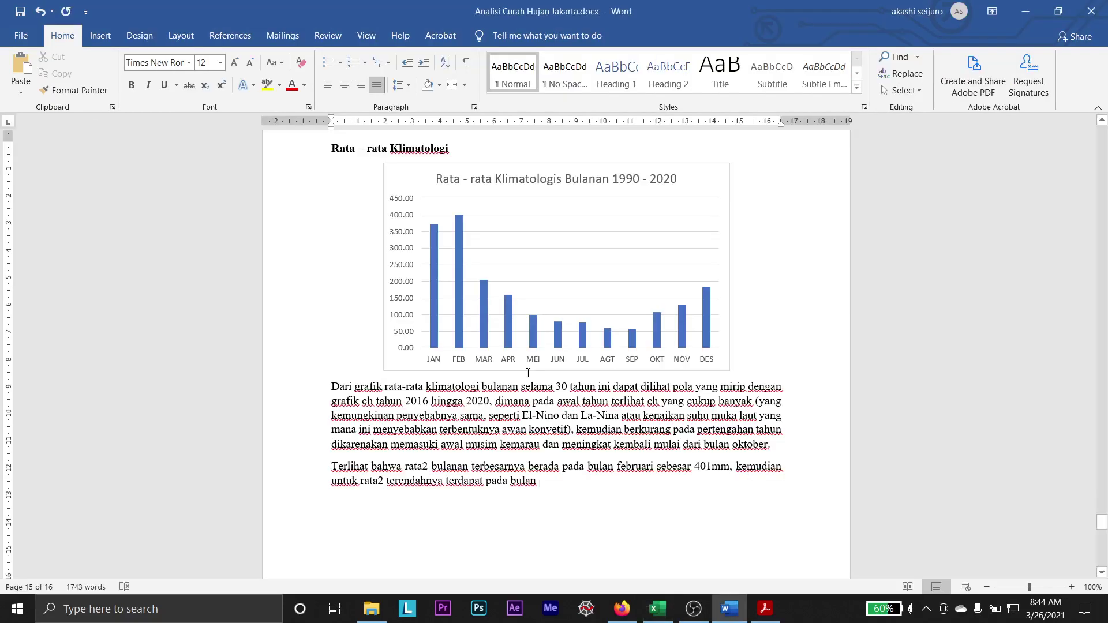
- Add "September" as the month with the lowest average, using the suggested completion
type(" sept")
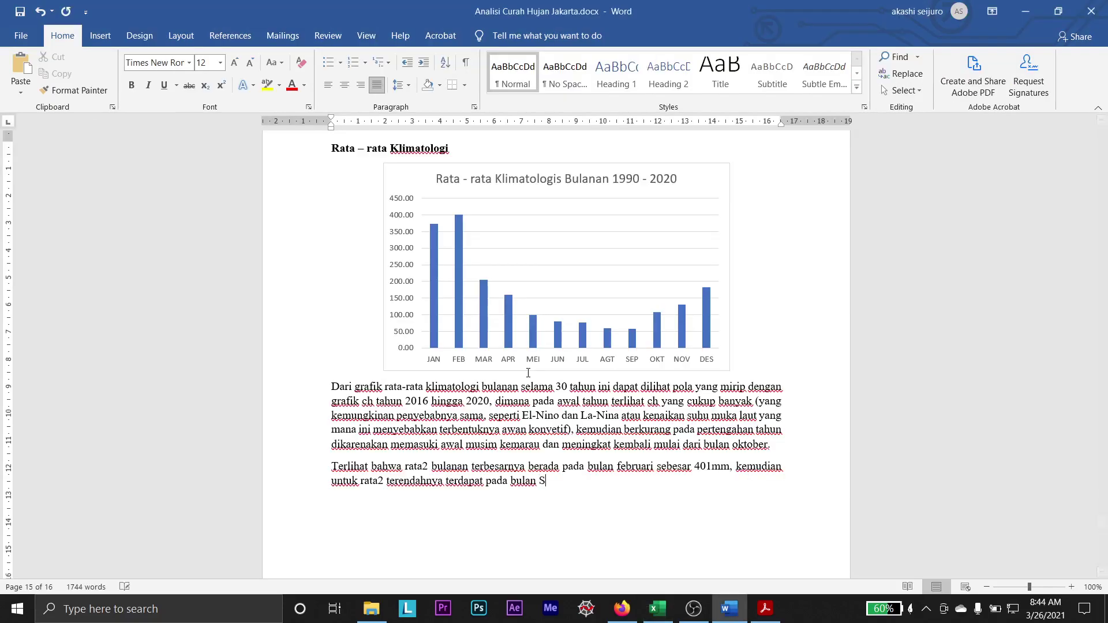
key("BackSpace")
key("BackSpace")
key("BackSpace")
type("ept")
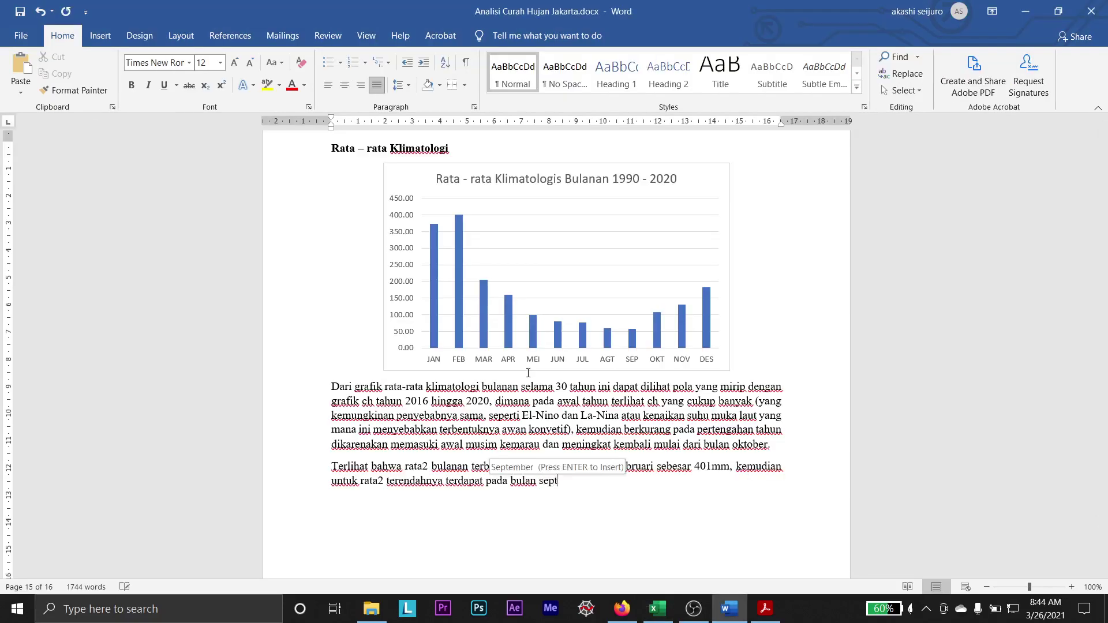
key("Return")
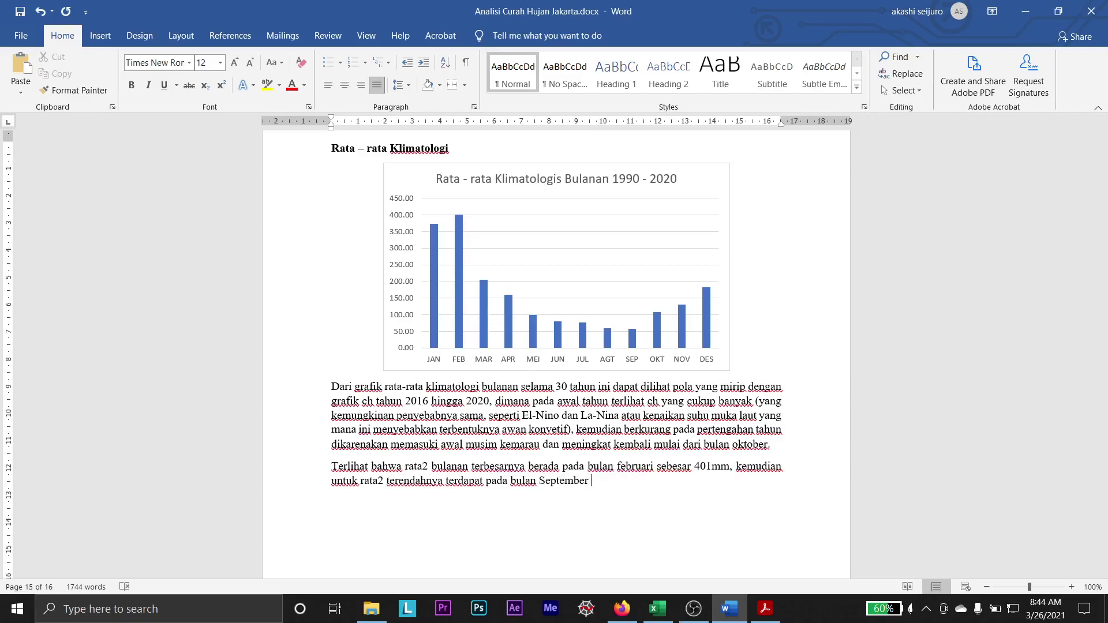
- Look up the September average in the Excel sheet and finish the Word sentence with "yaitu sebesar 58mm."
type("yaitu sebesar")
key("alt+Tab")
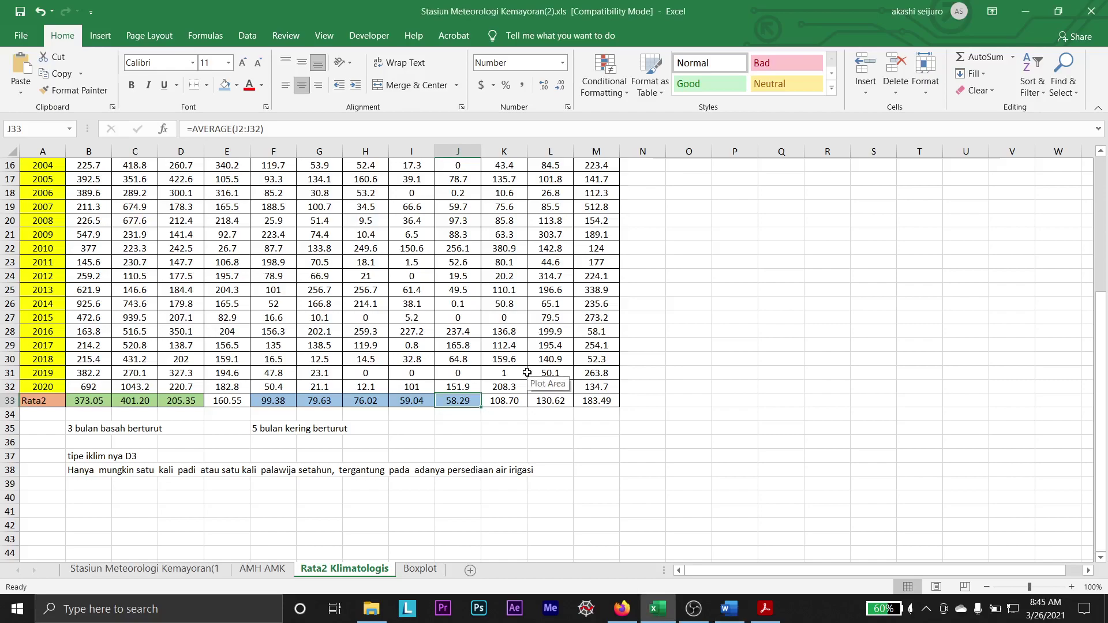
key("alt+Tab")
type("58mm.")
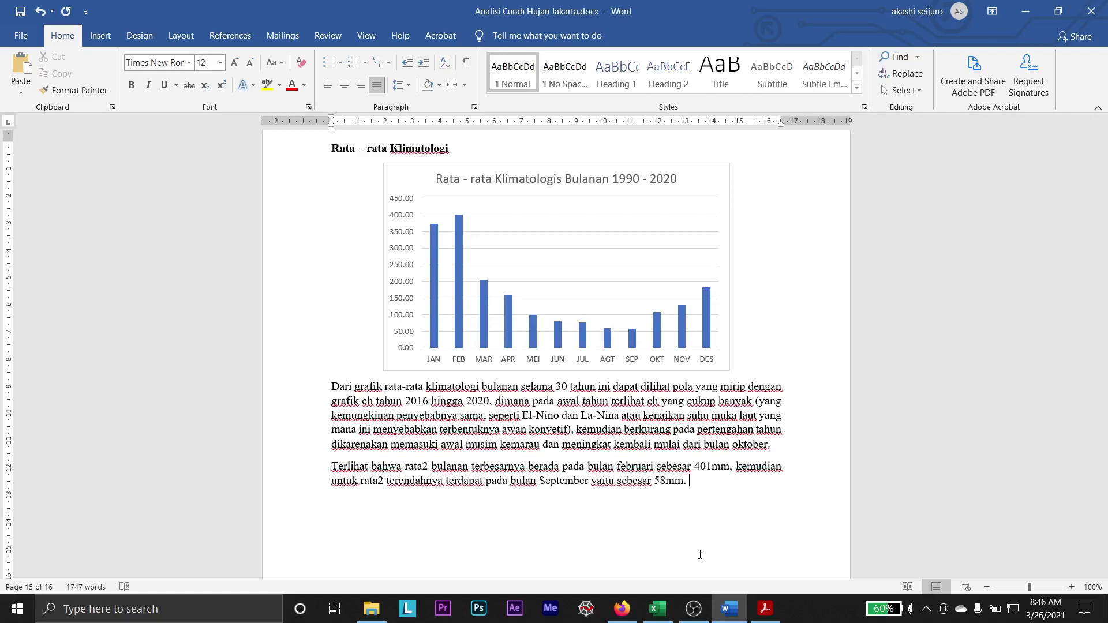
- Continue the paragraph with "Pola ini masih tampak bahwa puncak nya berada pada bulan februari dan tampak bahwa terdapat lembah (puncak"
type("Pola ini masih tampak b")
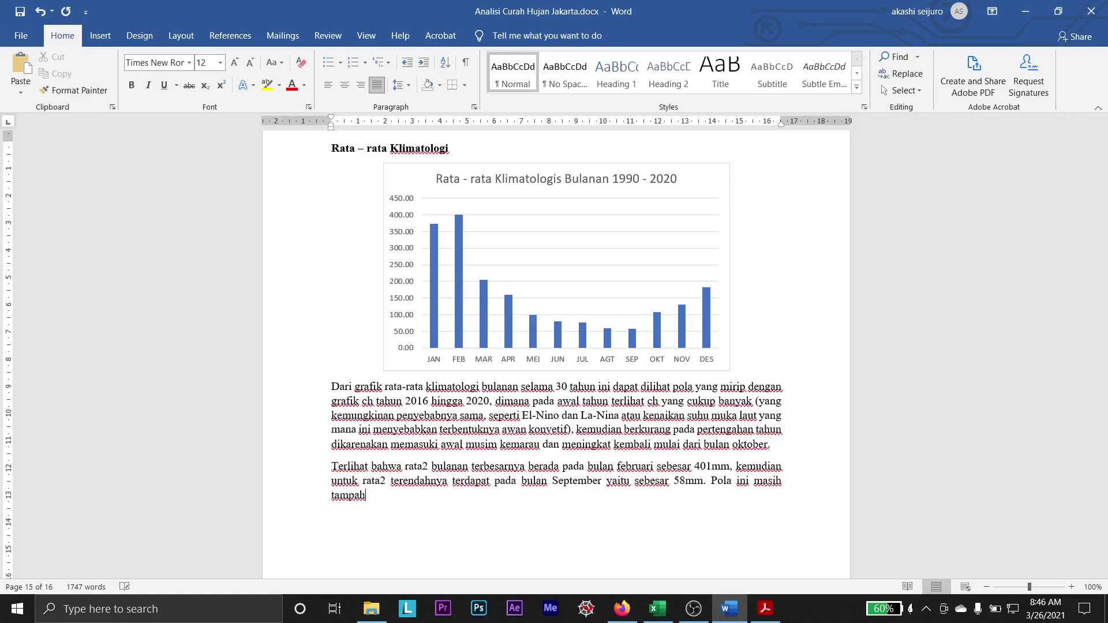
type("ahwa puncak nya berad")
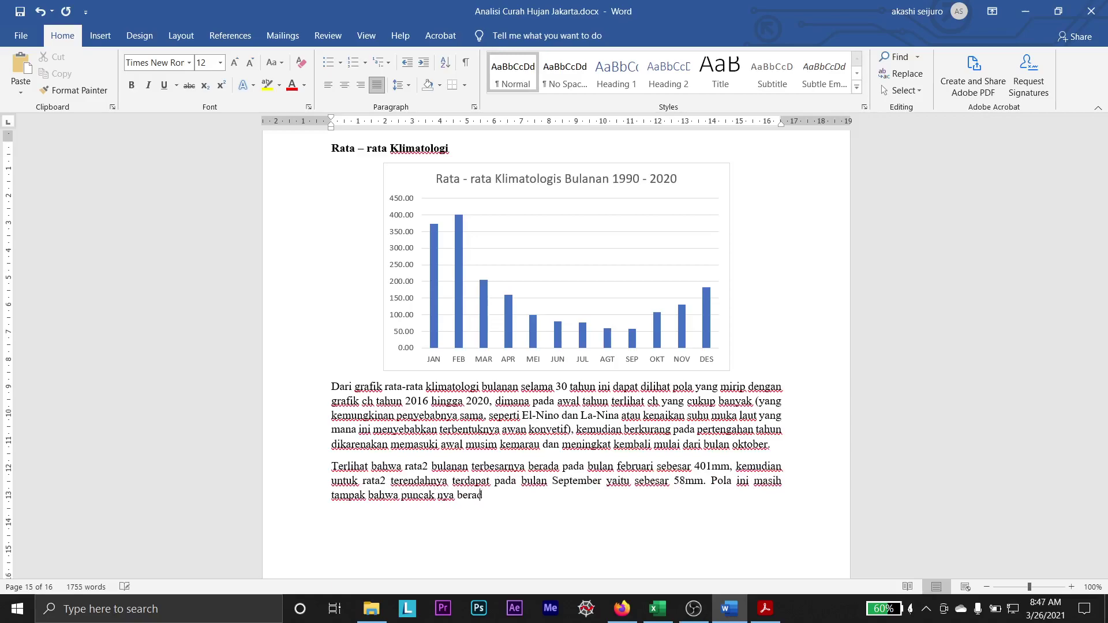
type("a ")
type("pad akhir")
key("BackSpace")
key("BackSpace")
key("BackSpace")
key("BackSpace")
key("BackSpace")
key("BackSpace")
type("a bulan februari dan")
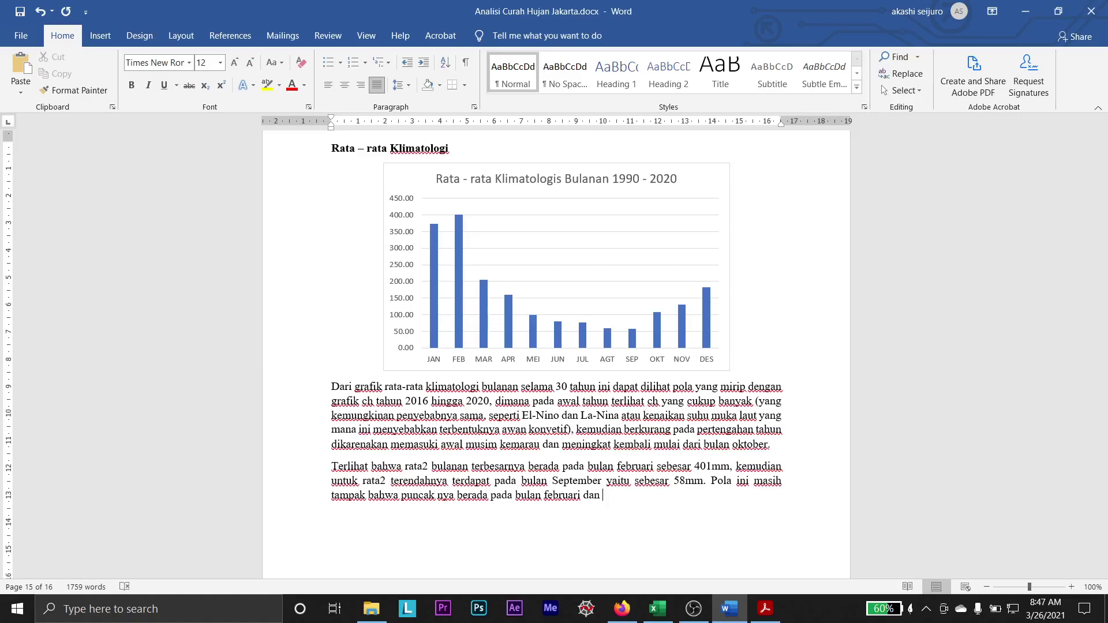
type("tampak bahwa terdapat lembah")
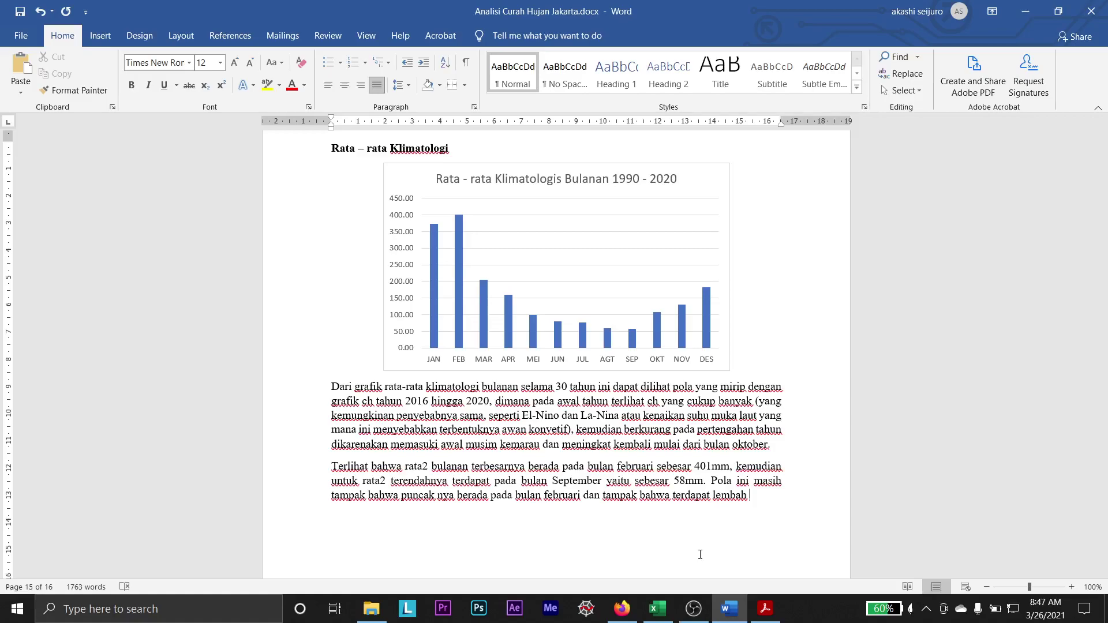
type("(puncak")
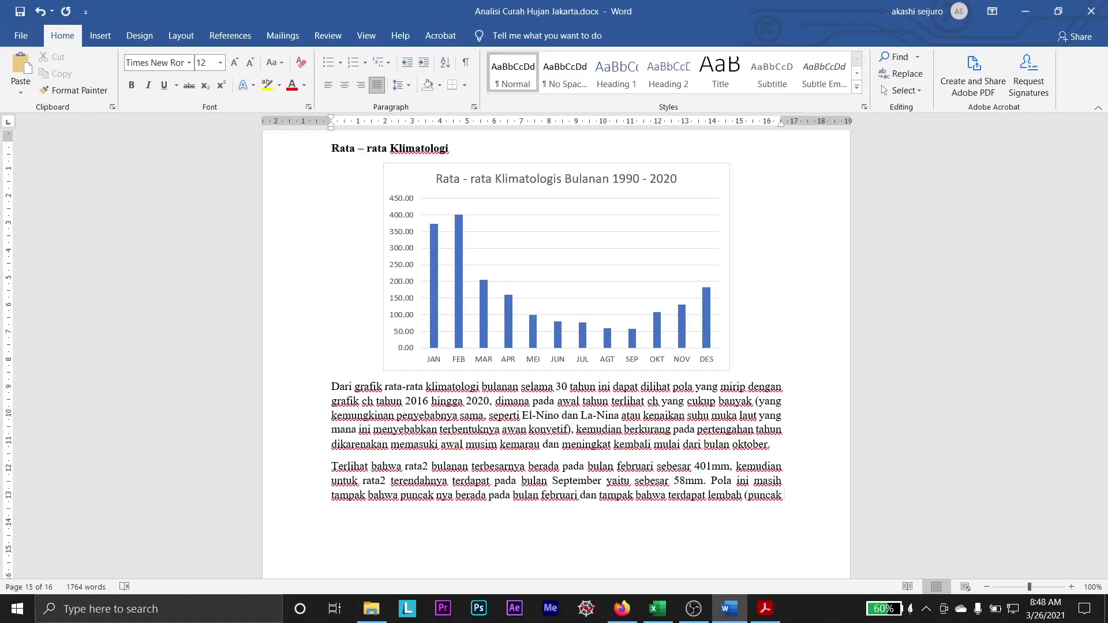
- Insert "ch (musim hujan)" between "puncak" and "nya berada pada bulan februari"
left_click(449, 496)
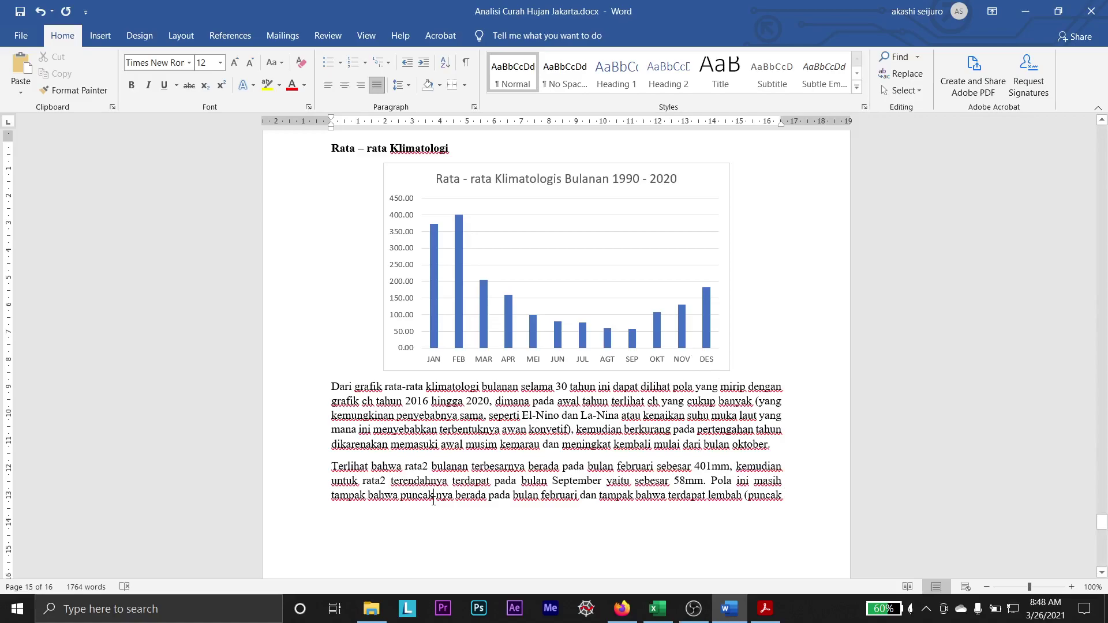
type("ch")
type(" (")
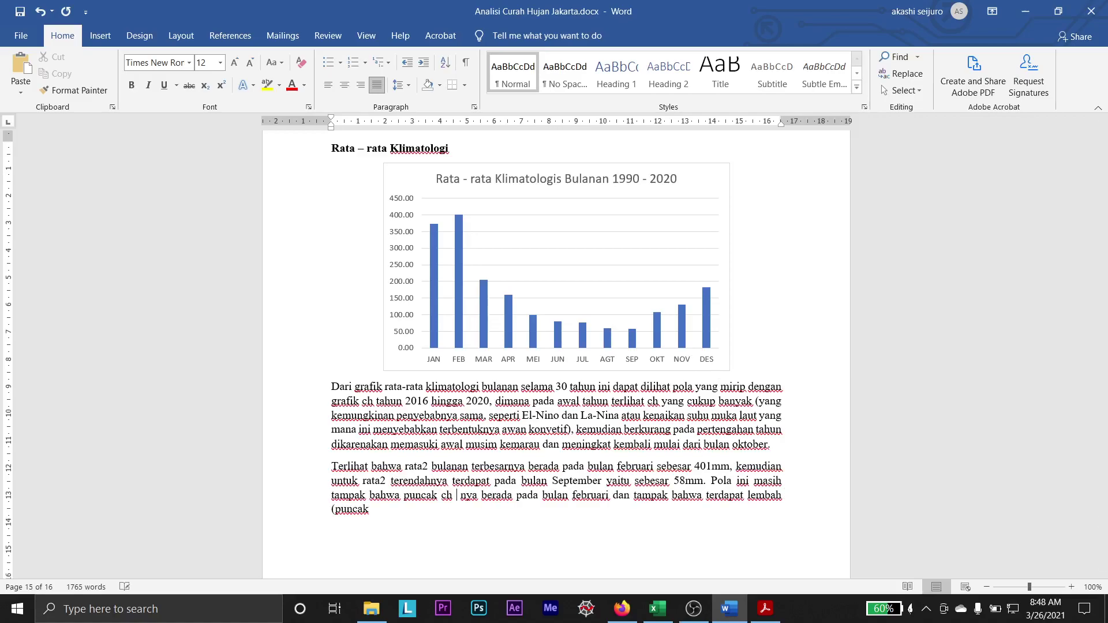
type("mus9im")
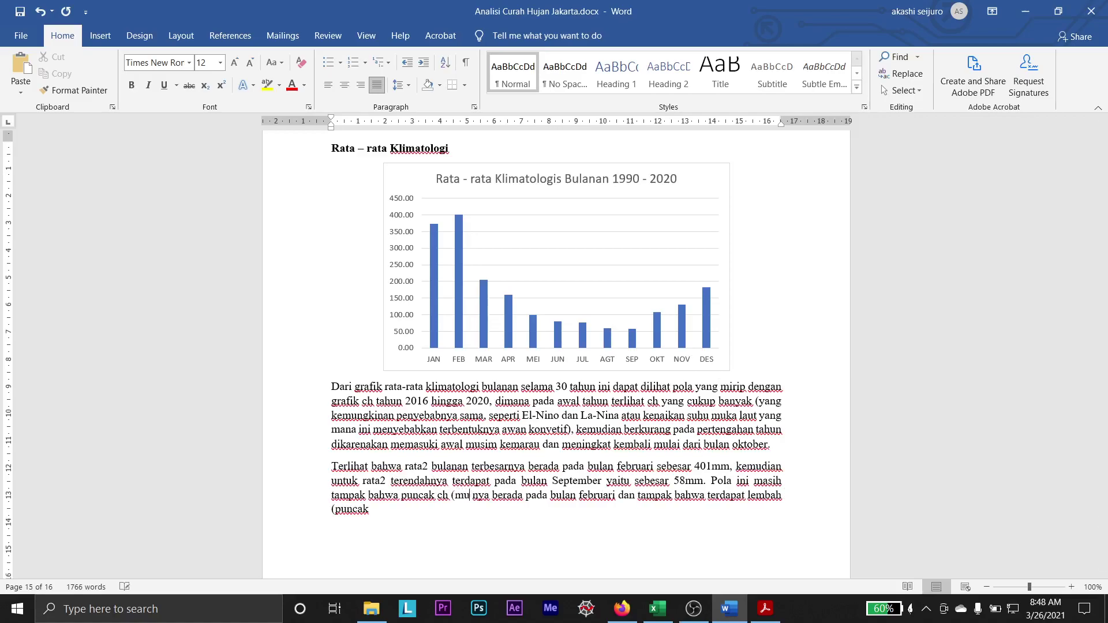
key("BackSpace")
key("BackSpace")
key("BackSpace")
type("im huj")
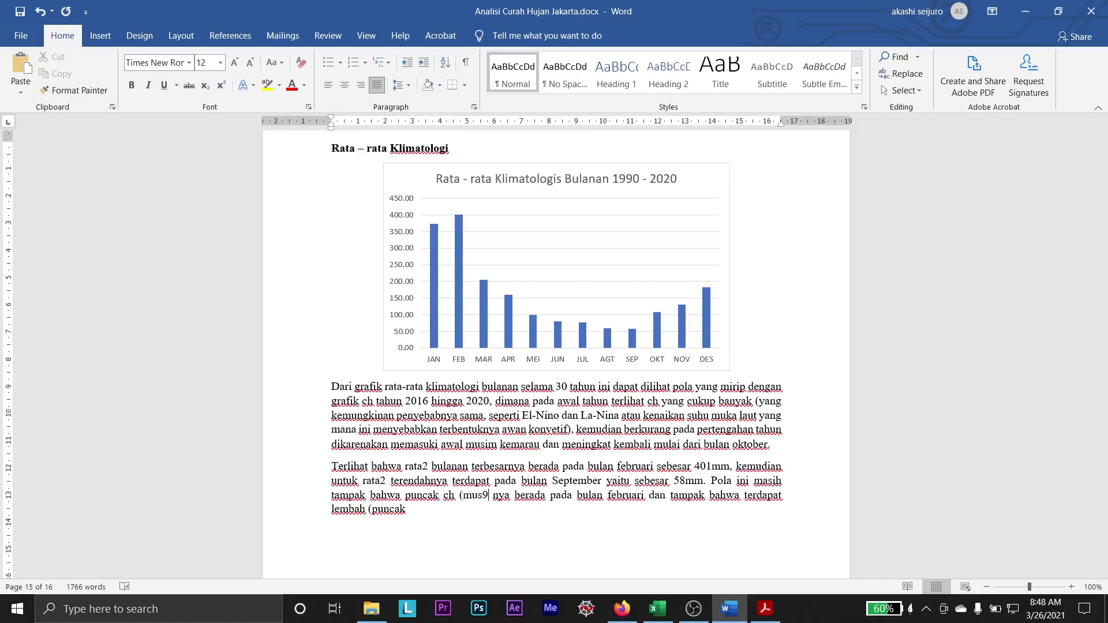
type("an)")
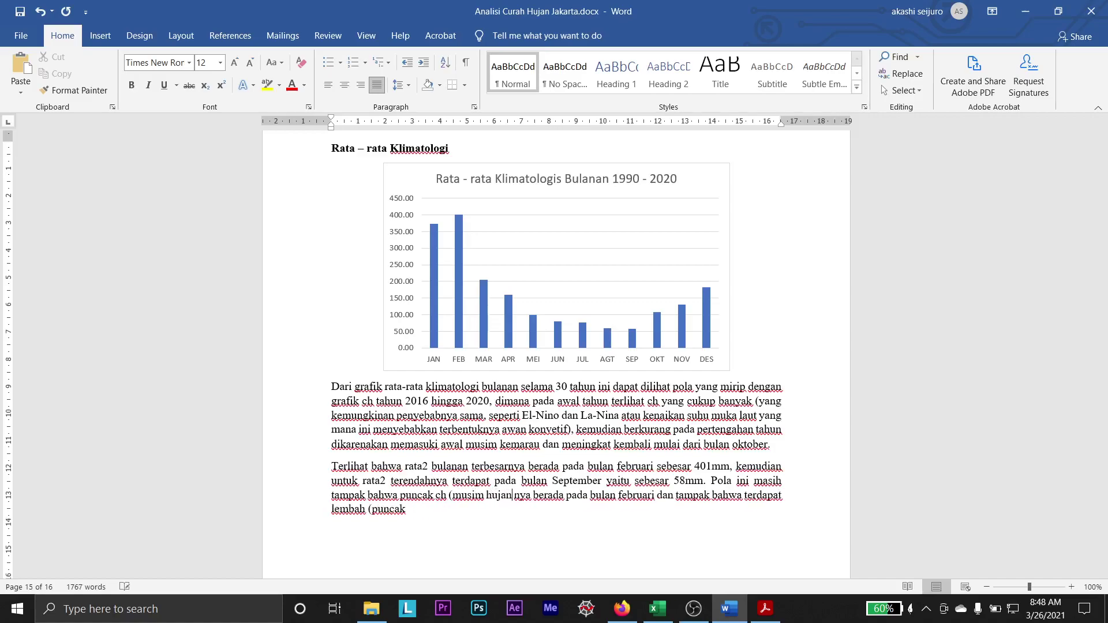
- Continue the end of the paragraph with "musim kemarau) berada pada bulan Mei hingga"
key("ctrl+End")
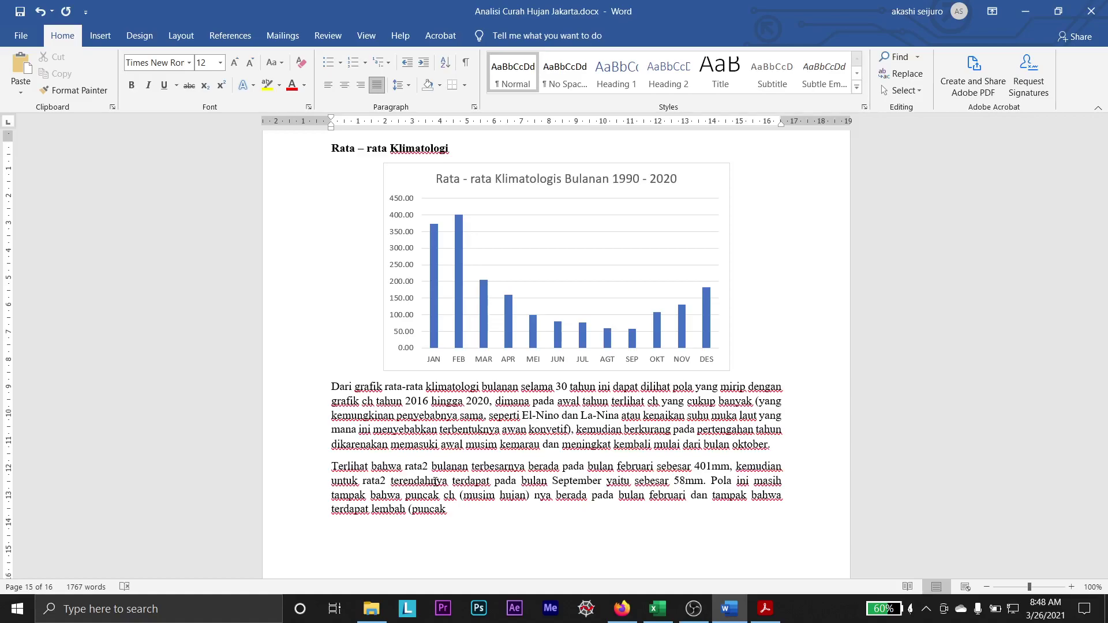
type("musim kemarau) berada pad")
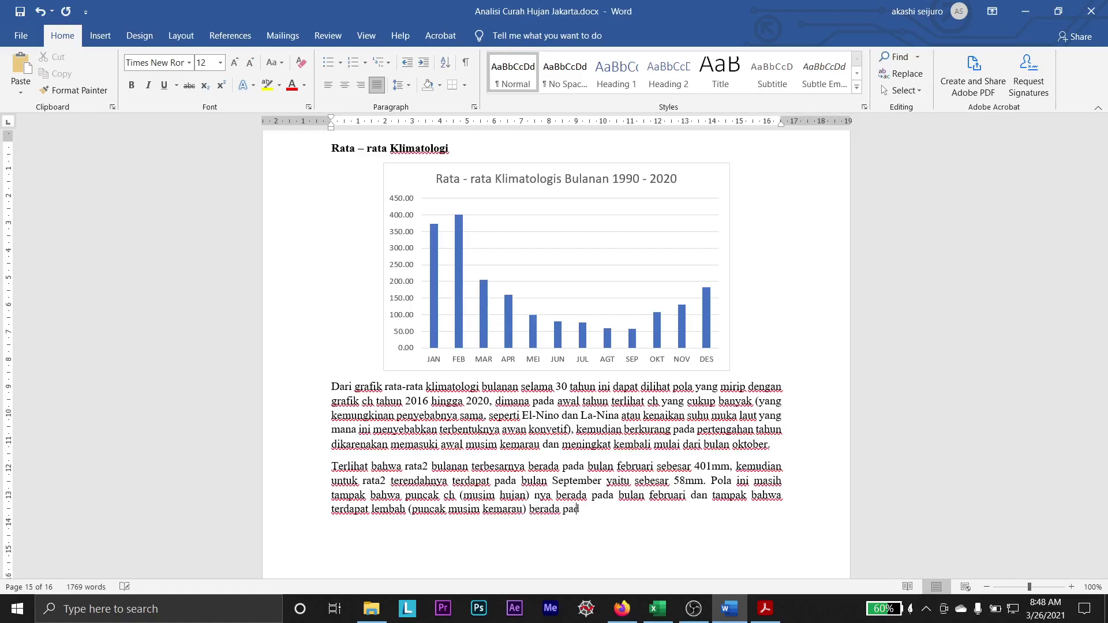
type("a periode JJA dan")
key("BackSpace")
key("BackSpace")
key("BackSpace")
key("BackSpace")
key("BackSpace")
key("BackSpace")
key("BackSpace")
key("BackSpace")
key("BackSpace")
key("BackSpace")
key("BackSpace")
key("BackSpace")
key("BackSpace")
key("BackSpace")
key("BackSpace")
type("buulan")
key("BackSpace")
key("BackSpace")
key("BackSpace")
key("BackSpace")
key("BackSpace")
type("lan Mei hingga ")
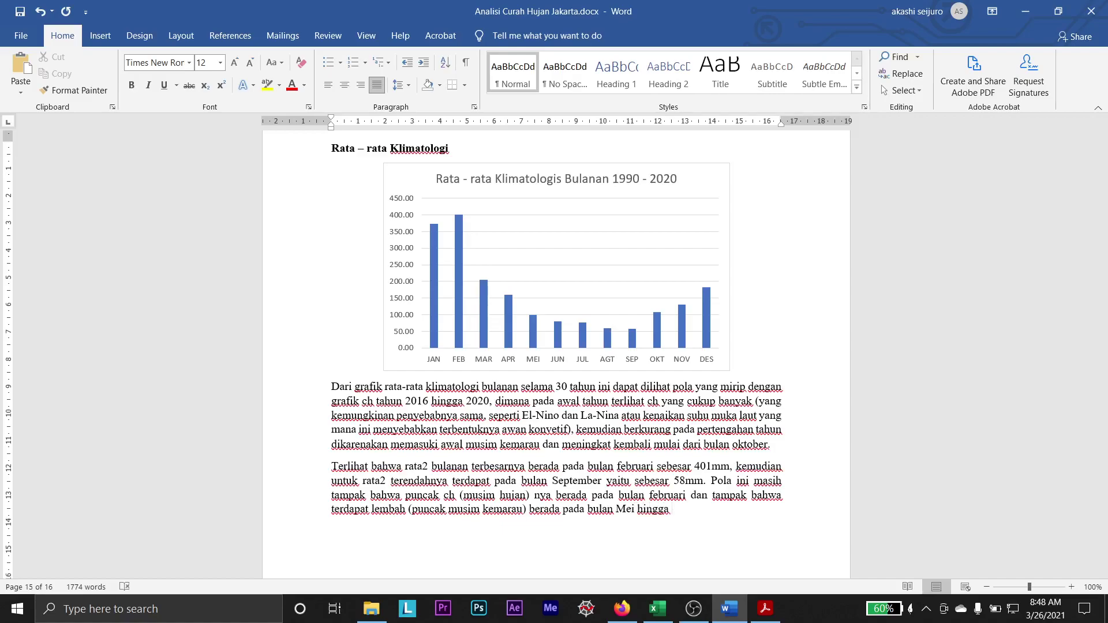
- Finish the sentence with "November dengan rata2 dibawah 150mm perbulannya."
type("November dengan rata2 dibaw")
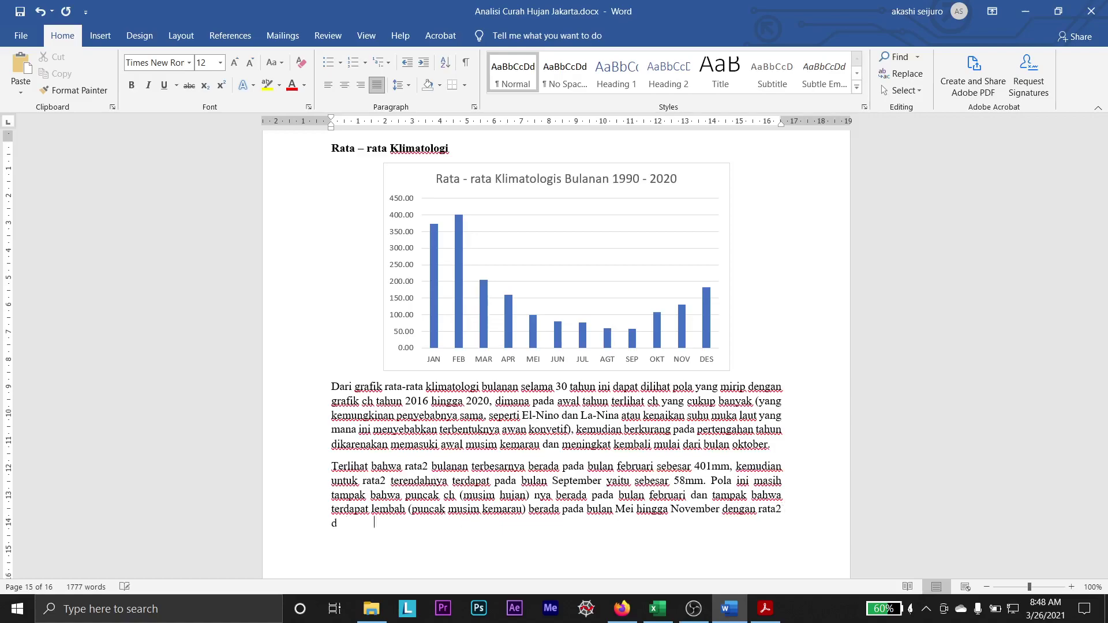
type("ah 150mm perbulann")
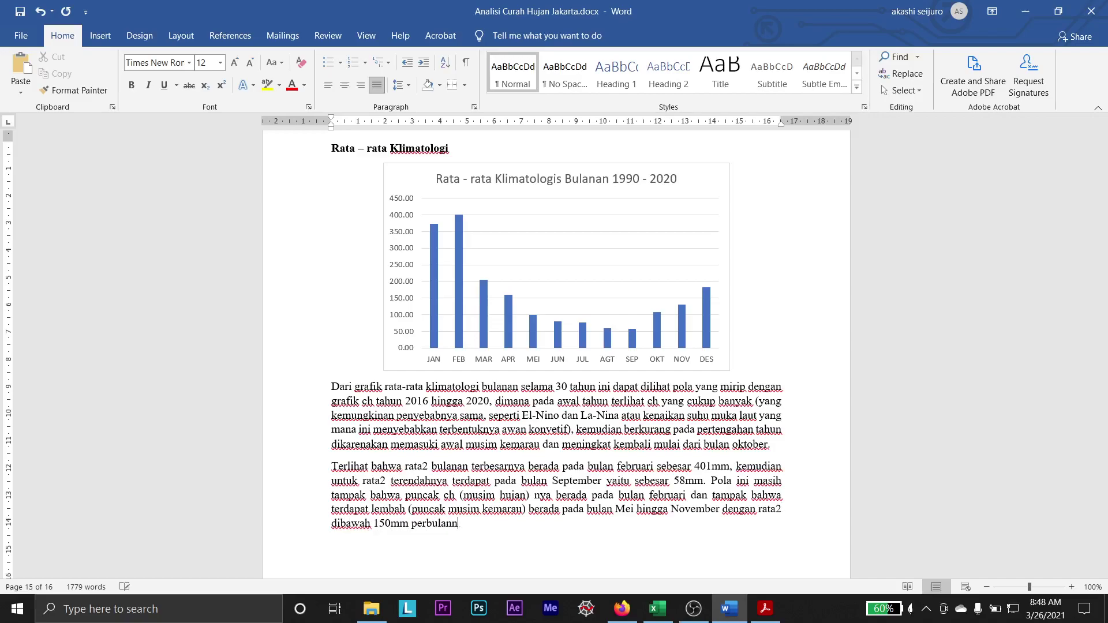
type("ya.")
- Start a new paragraph after the boxplot analysis on the last page
scroll(499, 563, "down", 15)
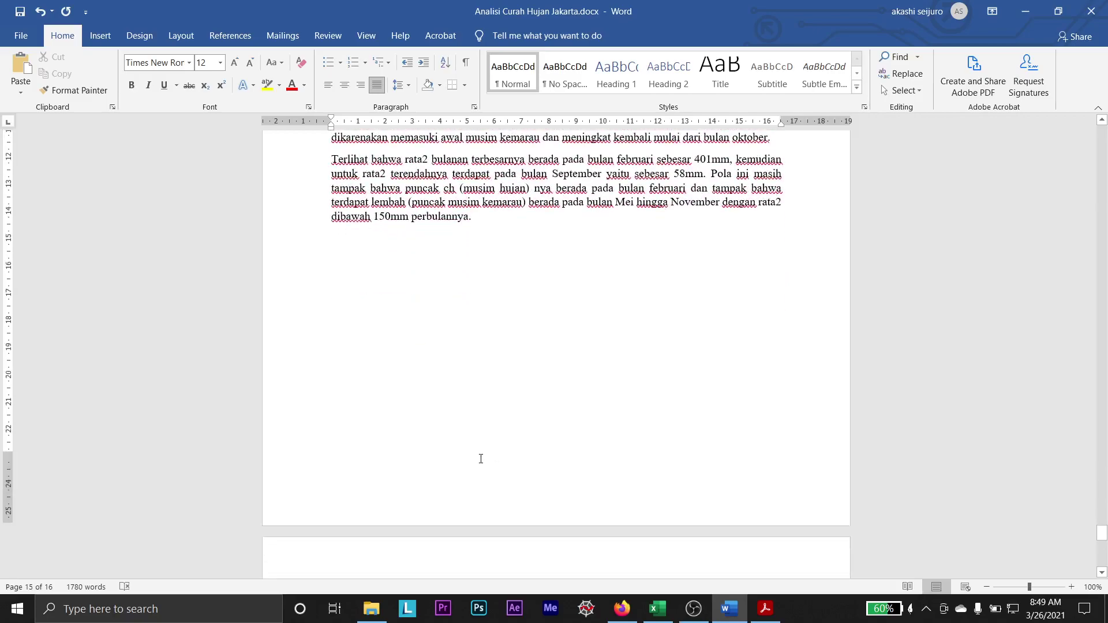
left_click(684, 414)
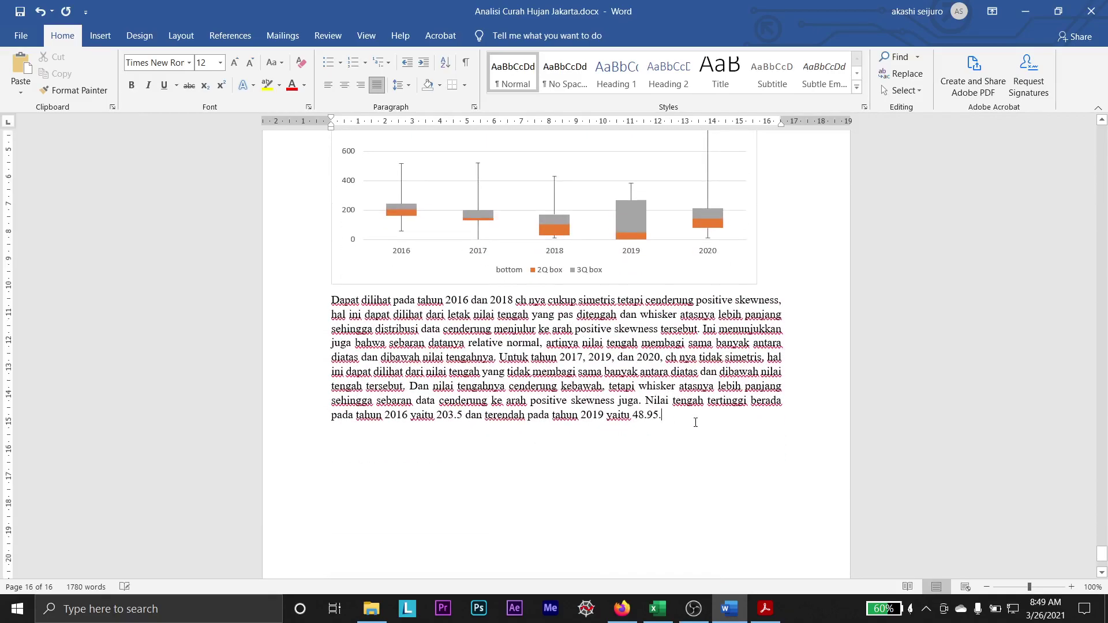
key("Return")
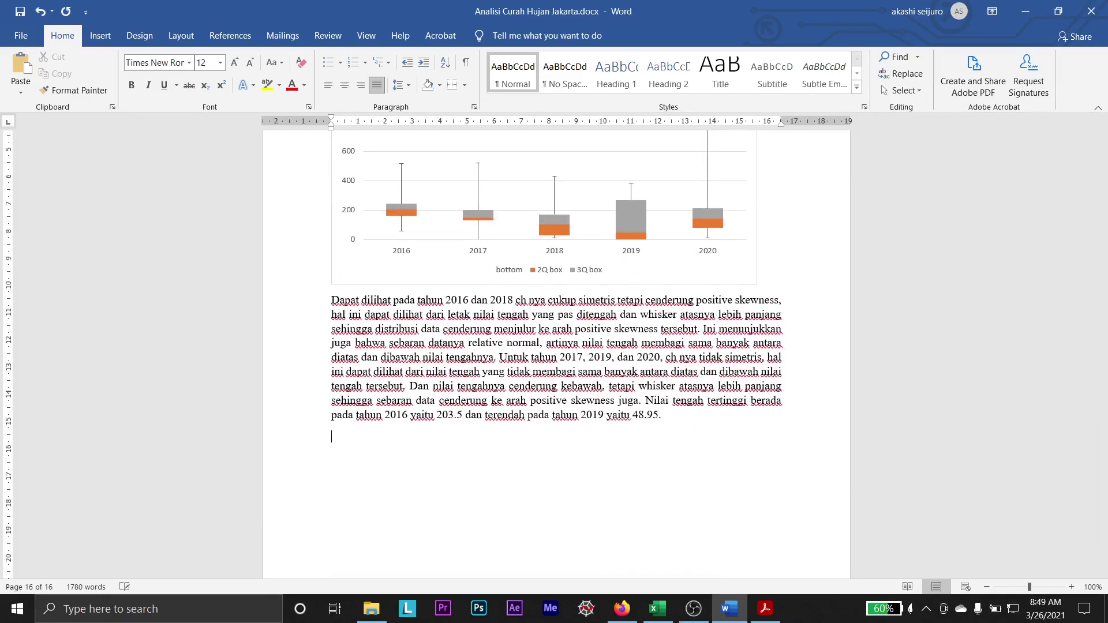
- Check the Excel Boxplot sheet, the assignment instructions in the Acrobat PDF and the presentation shared in Google Meet
left_click(658, 609)
left_click(418, 570)
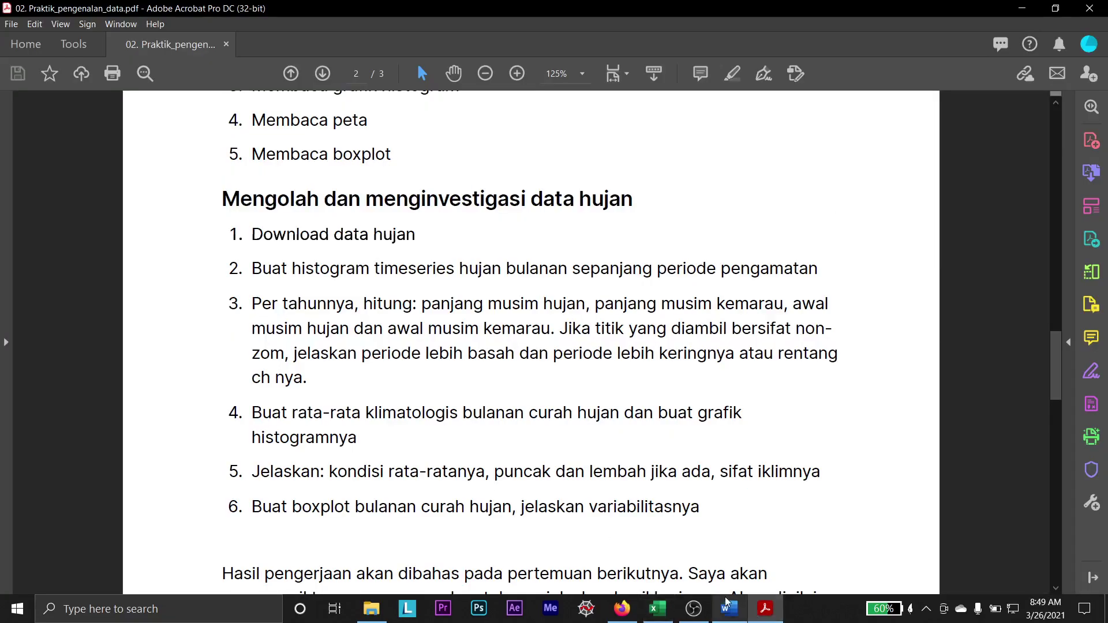
left_click(717, 617)
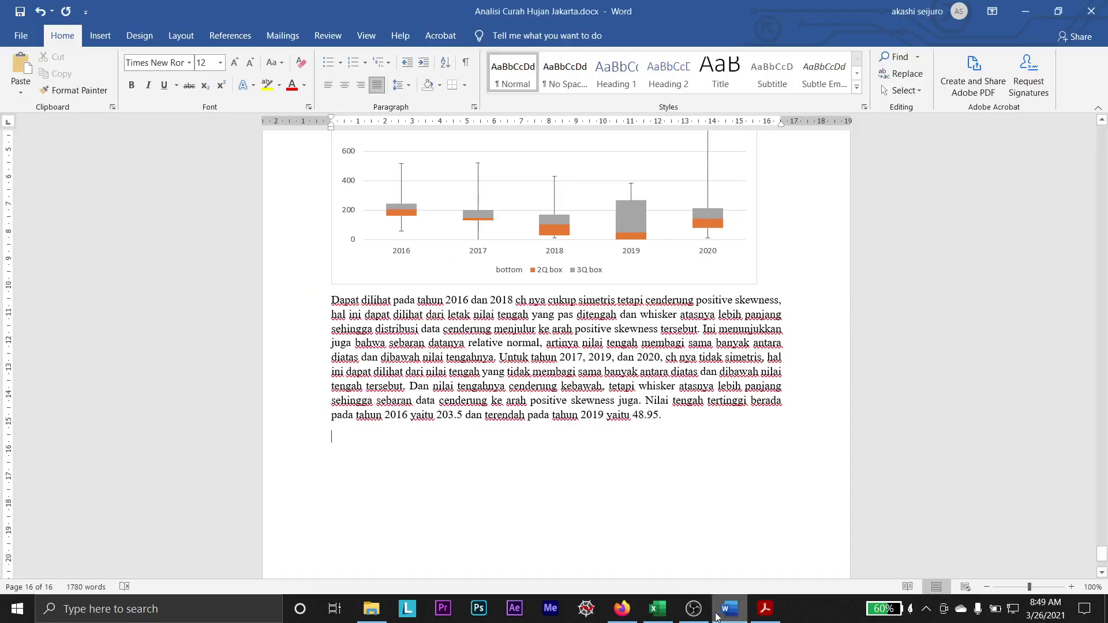
left_click(622, 609)
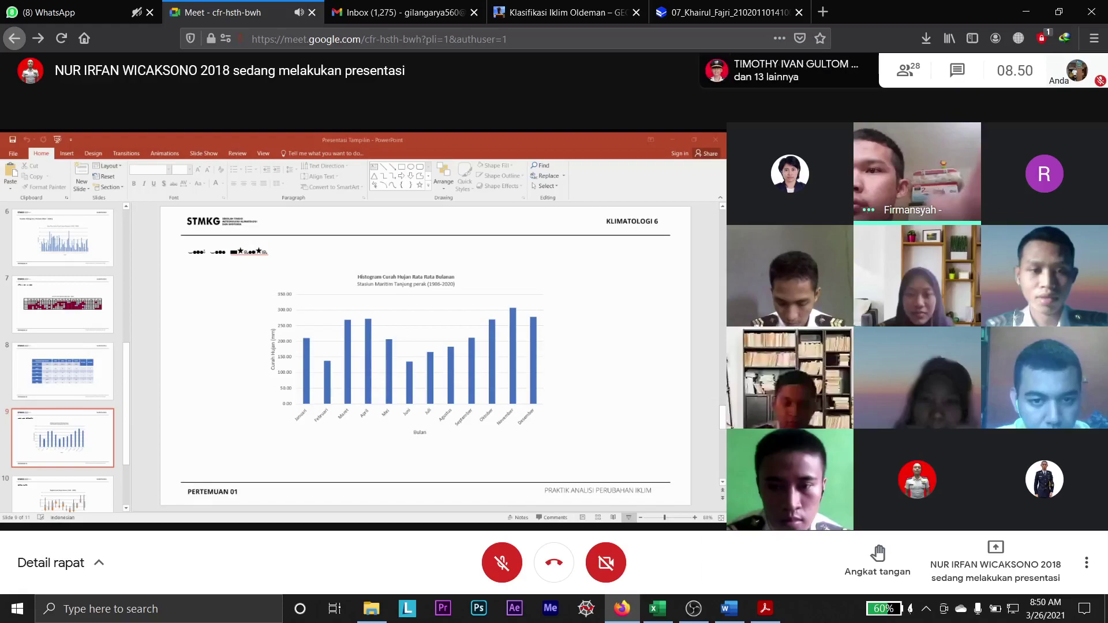
- Switch to Excel and look over the statistics tables on the Boxplot sheet
left_click(659, 609)
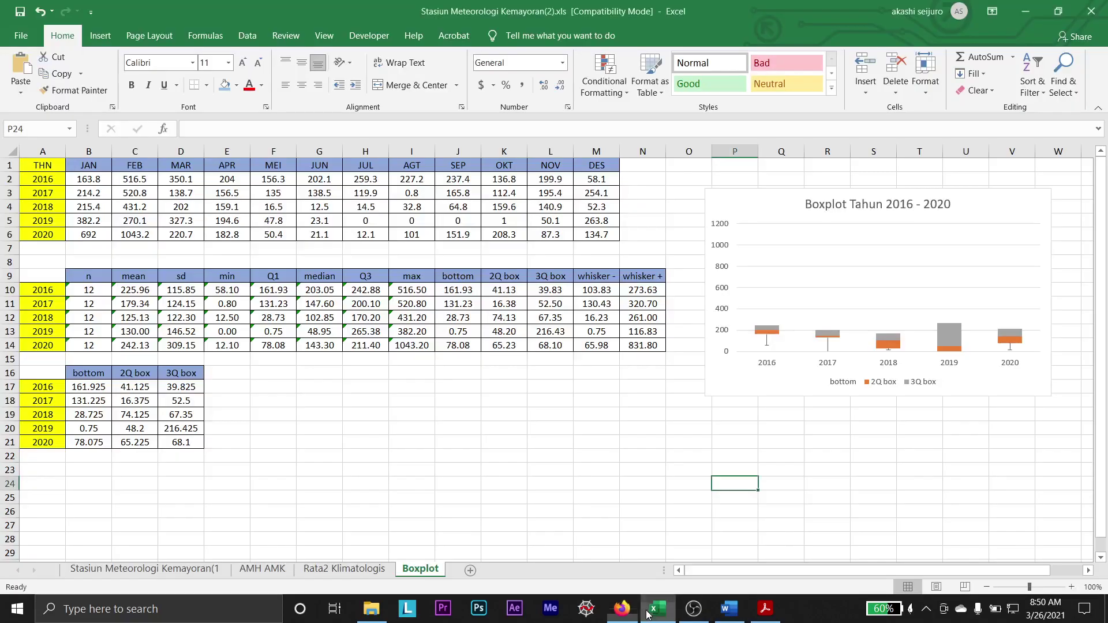
left_click(346, 389)
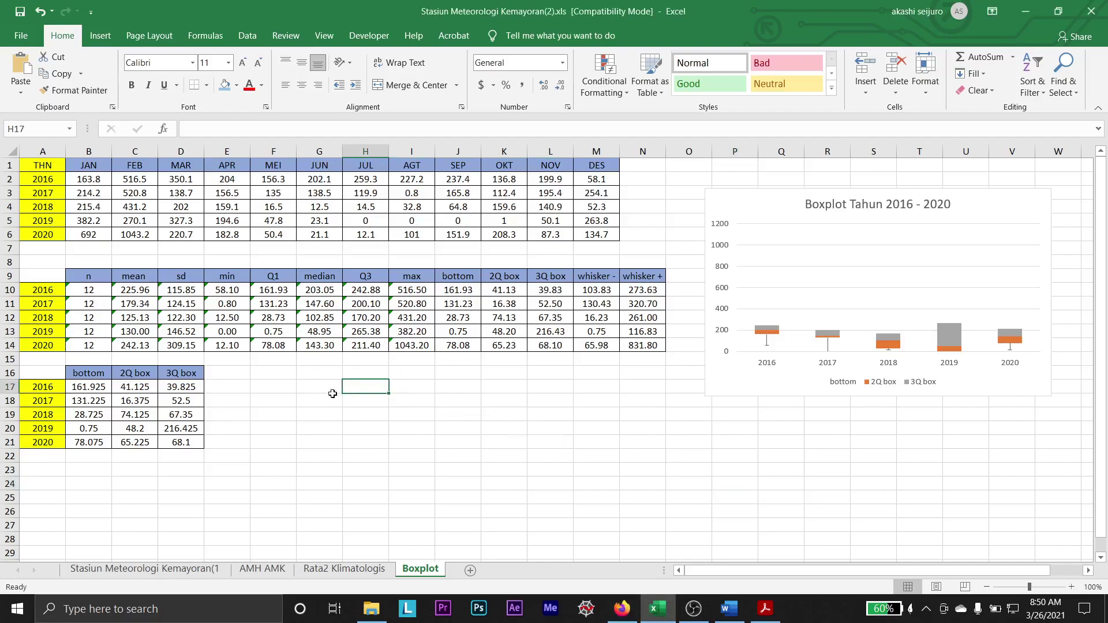
left_click(348, 425)
left_click(439, 386)
left_click(352, 445)
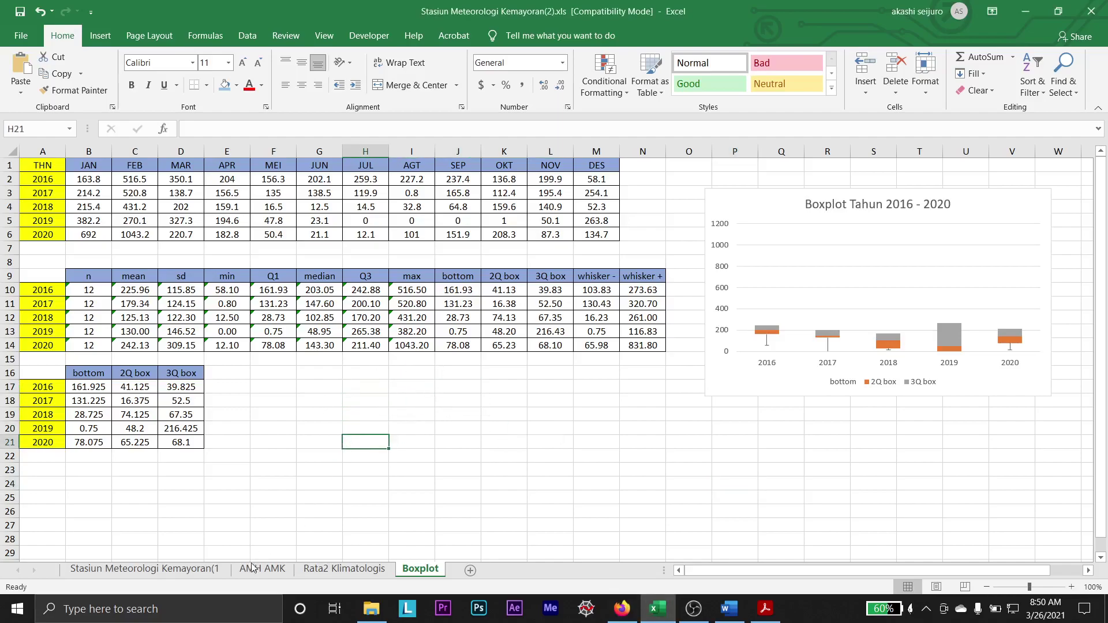
- Select and copy the 2016–2020 tables with three rainfall values per month from the Stasiun Meteorologi Kemayoran sheet
left_click(145, 569)
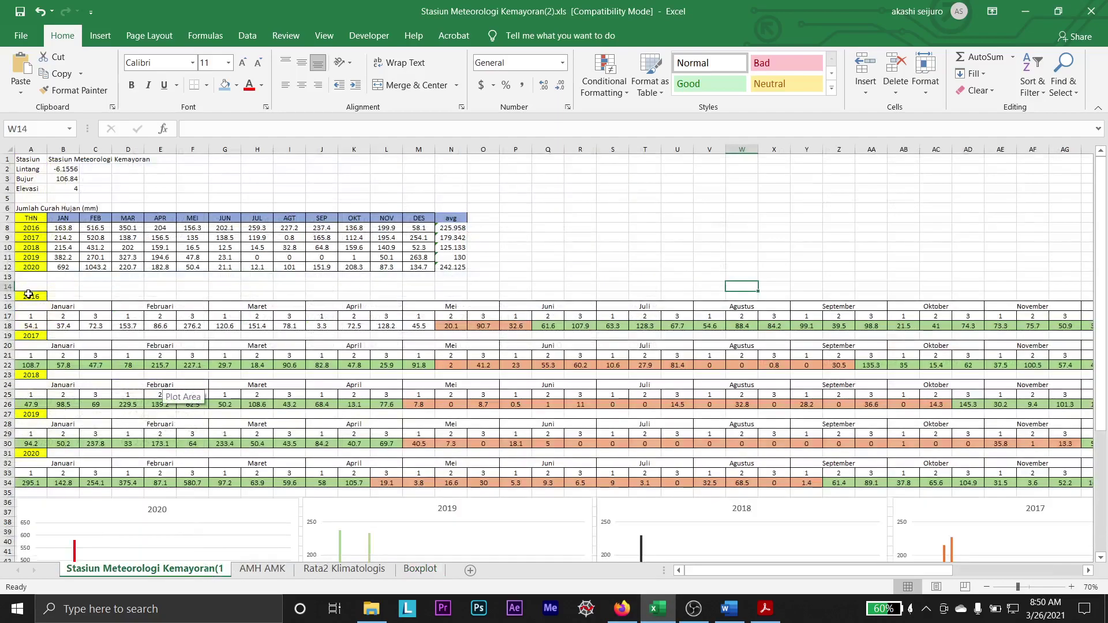
left_click_drag(29, 294, 1106, 486)
key("ctrl+c")
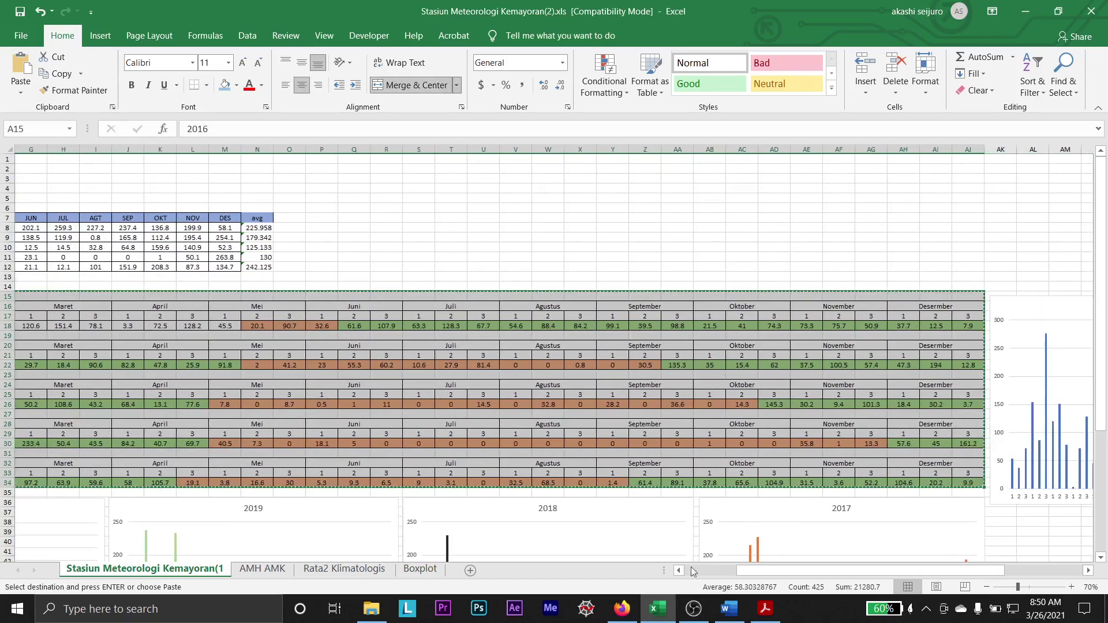
- Add a new worksheet after the Boxplot sheet and name it "boxplot 2.0"
left_click(470, 570)
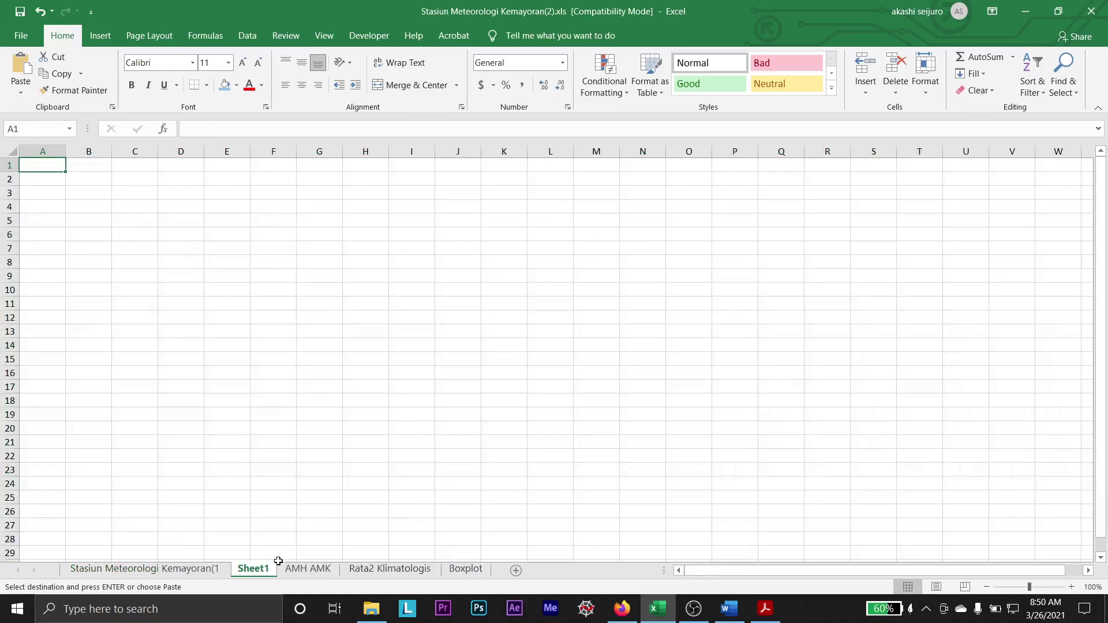
left_click_drag(491, 572, 501, 571)
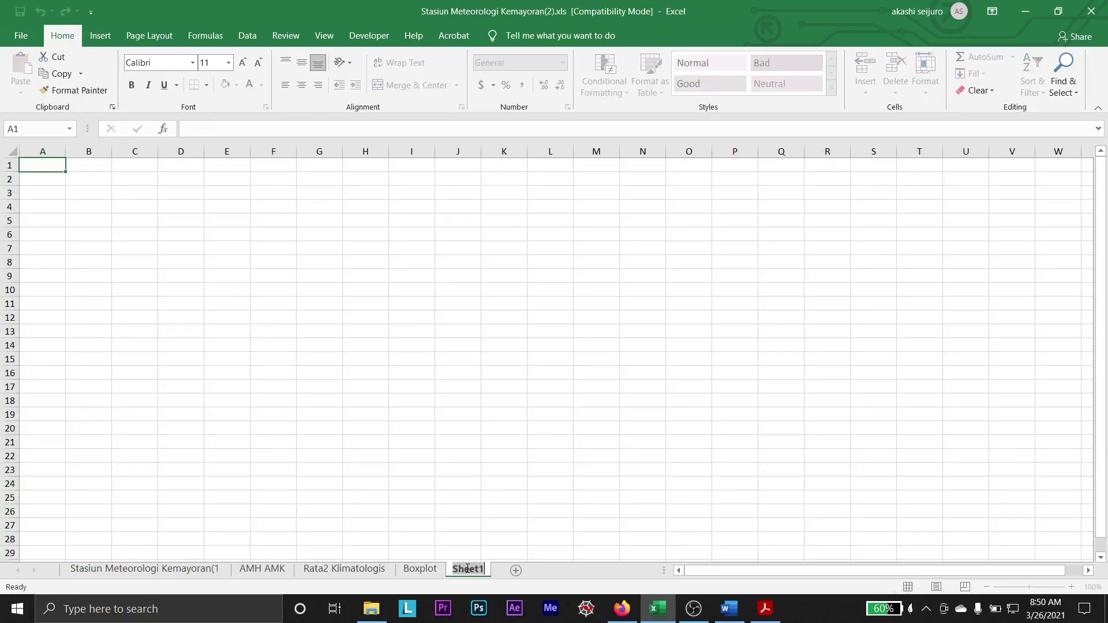
type("boxplot 2.0")
key("Return")
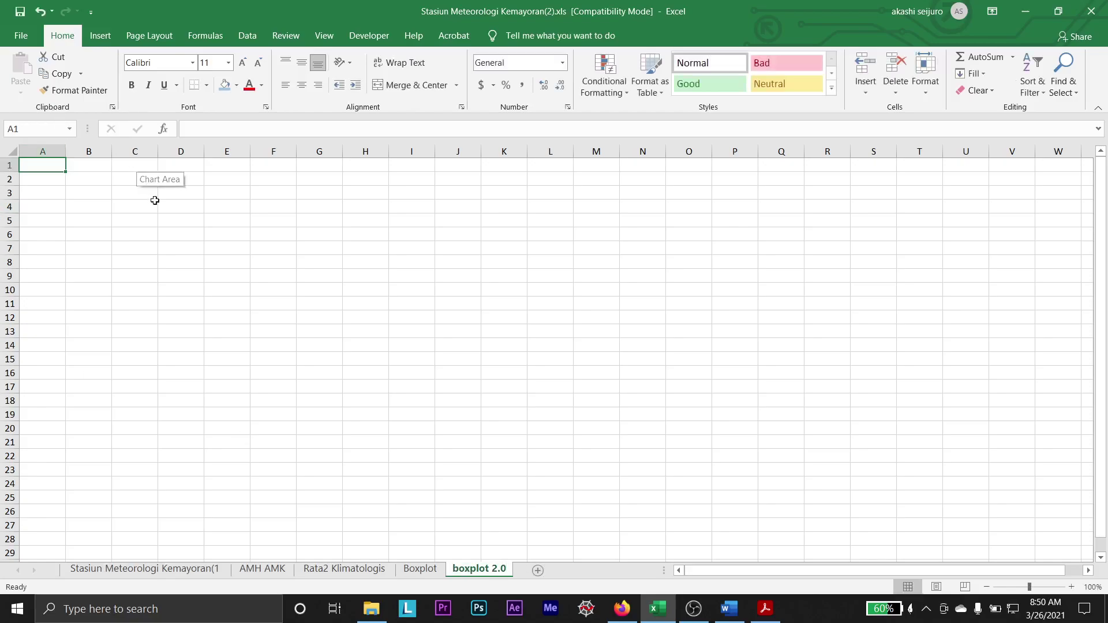
- Copy the selected 2016–2020 rainfall tables again and paste them at cell A1 of the boxplot 2.0 sheet
left_click(162, 570)
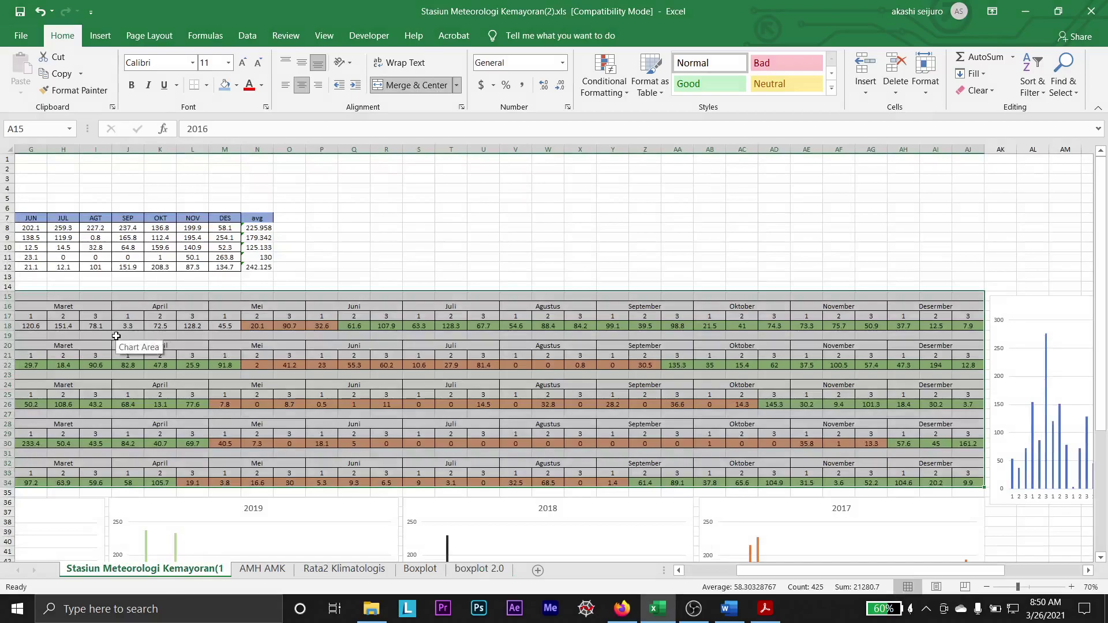
key("ctrl+c")
left_click(480, 570)
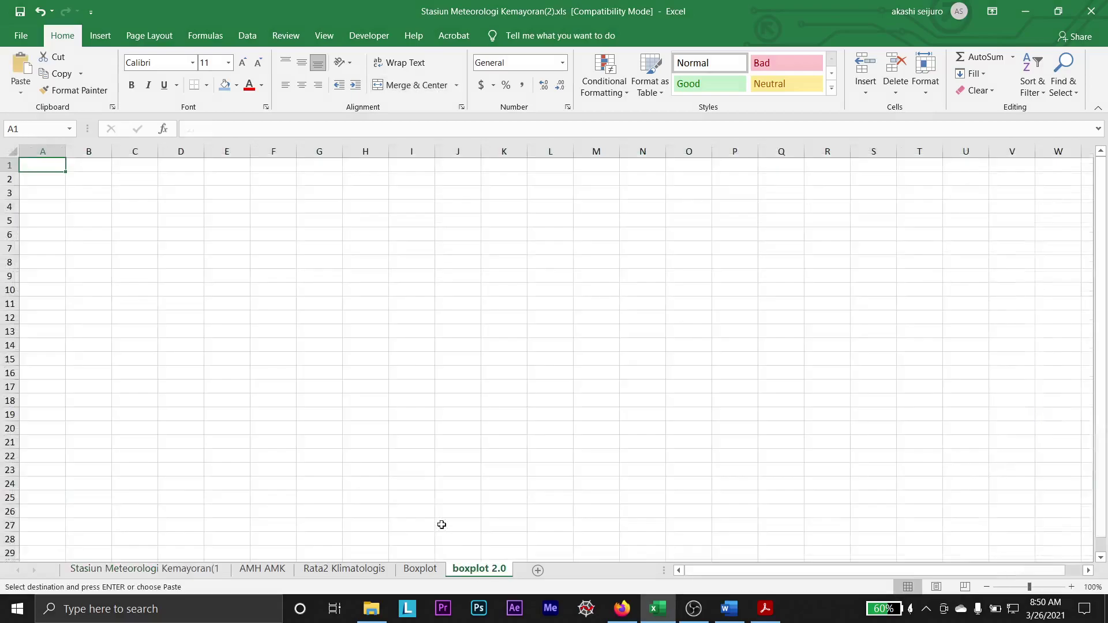
key("ctrl+v")
left_click(440, 573)
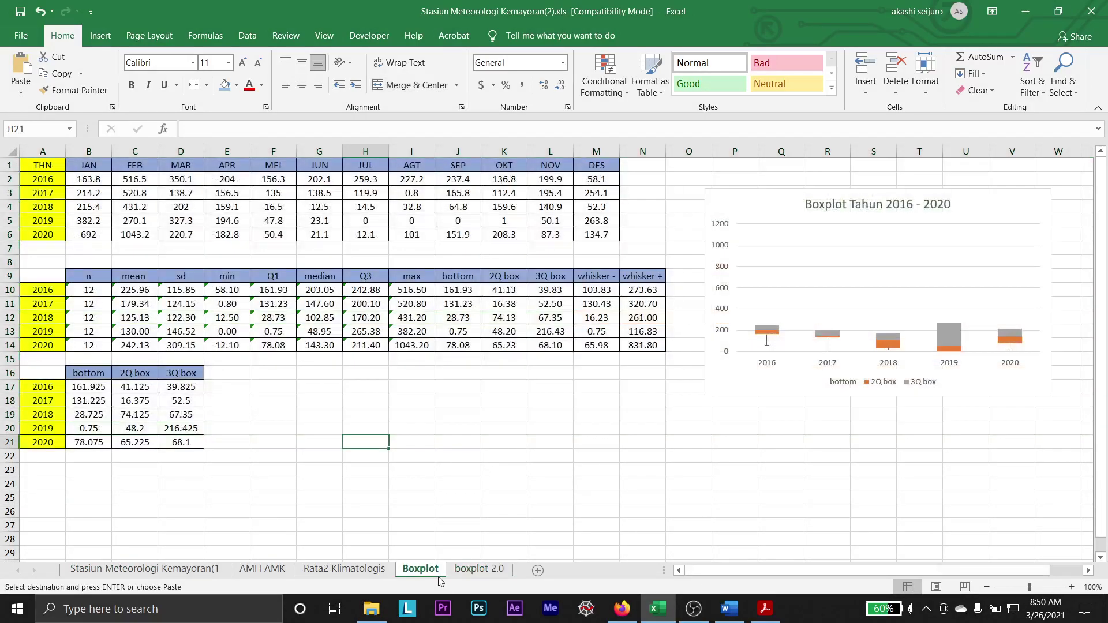
left_click(457, 573)
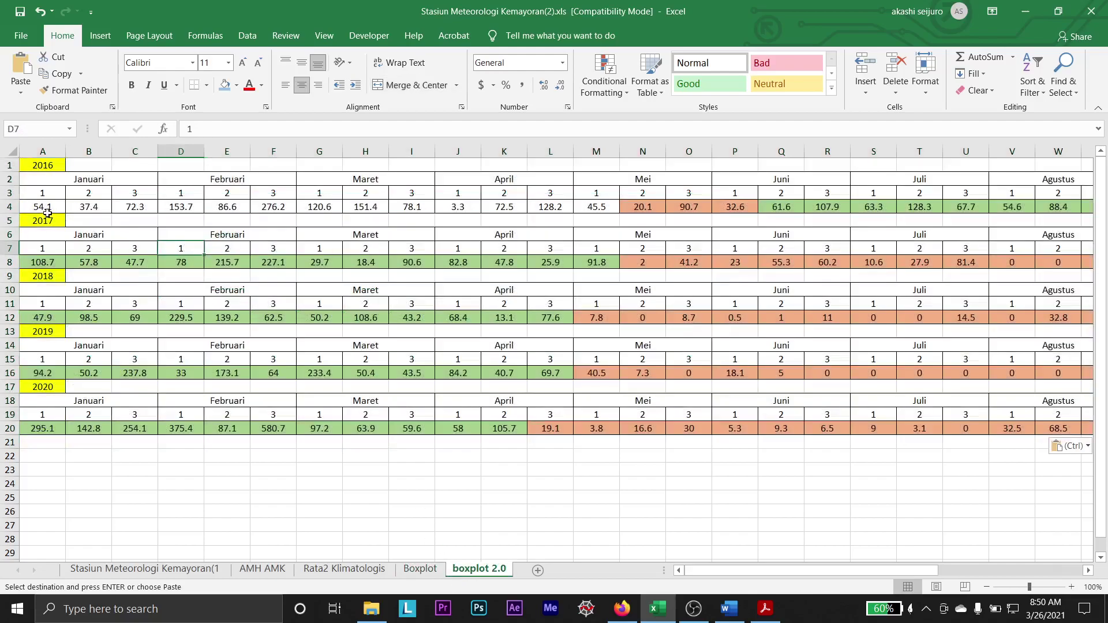
left_click_drag(51, 209, 363, 209)
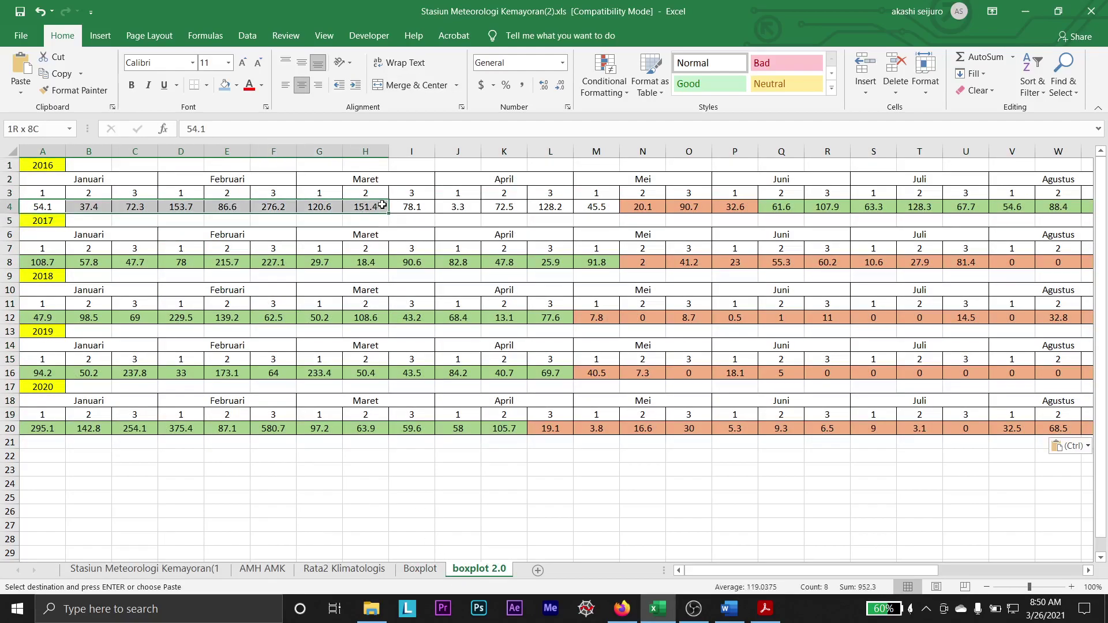
left_click(352, 502)
left_click(344, 571)
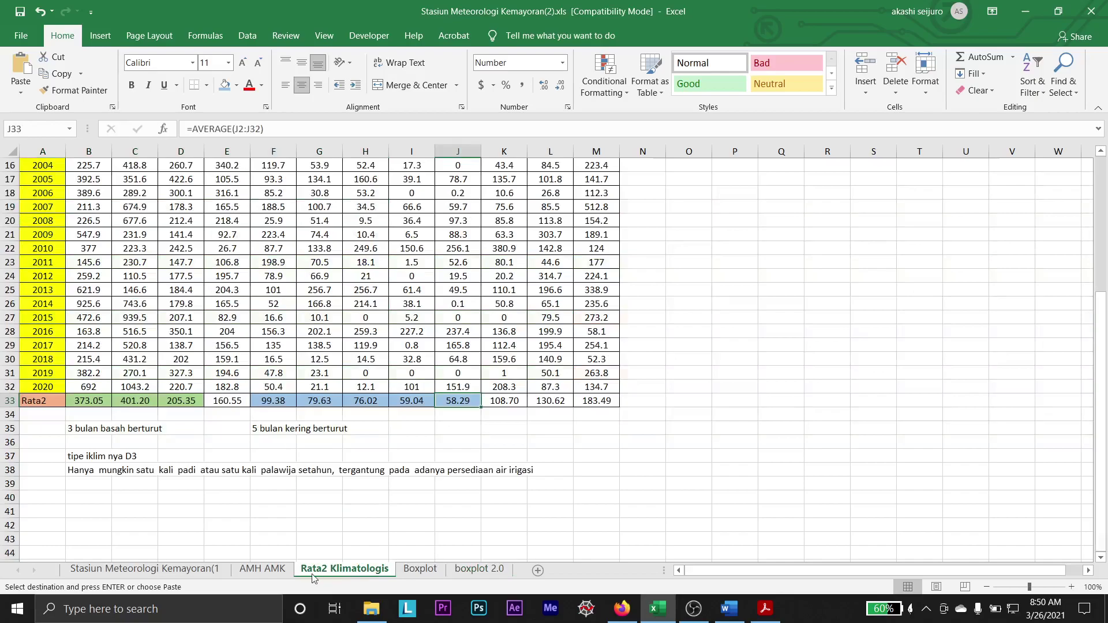
left_click(262, 570)
left_click(345, 570)
- Copy the yearly statistics table A9:N14 from the Boxplot sheet and paste it at cell A23 of the boxplot 2.0 sheet
left_click(421, 570)
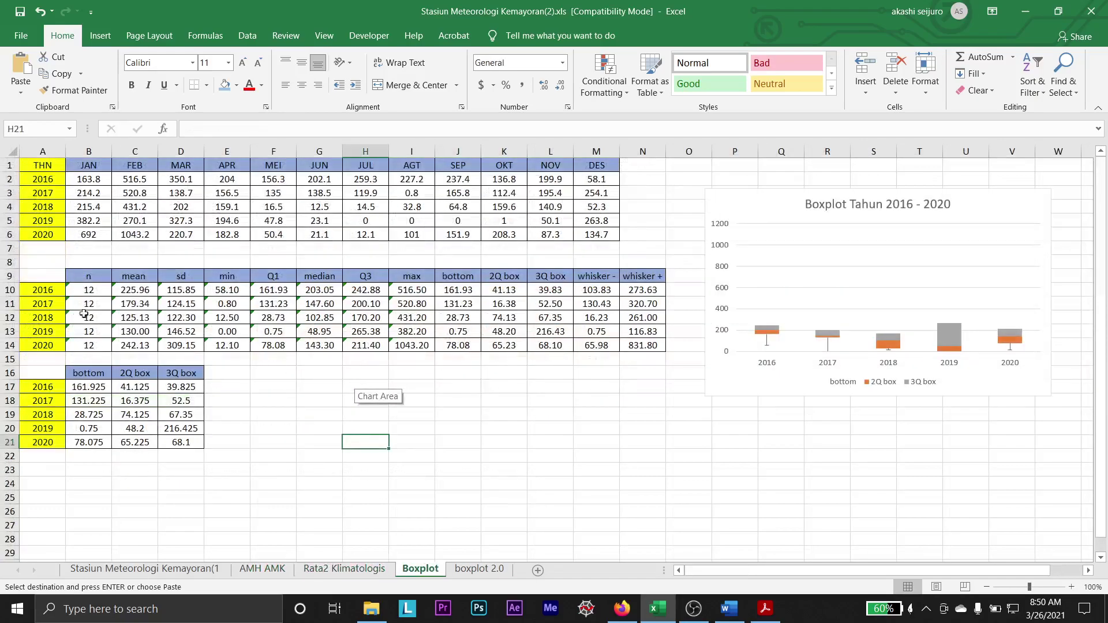
left_click_drag(53, 276, 642, 344)
key("ctrl+c")
key("ctrl+q")
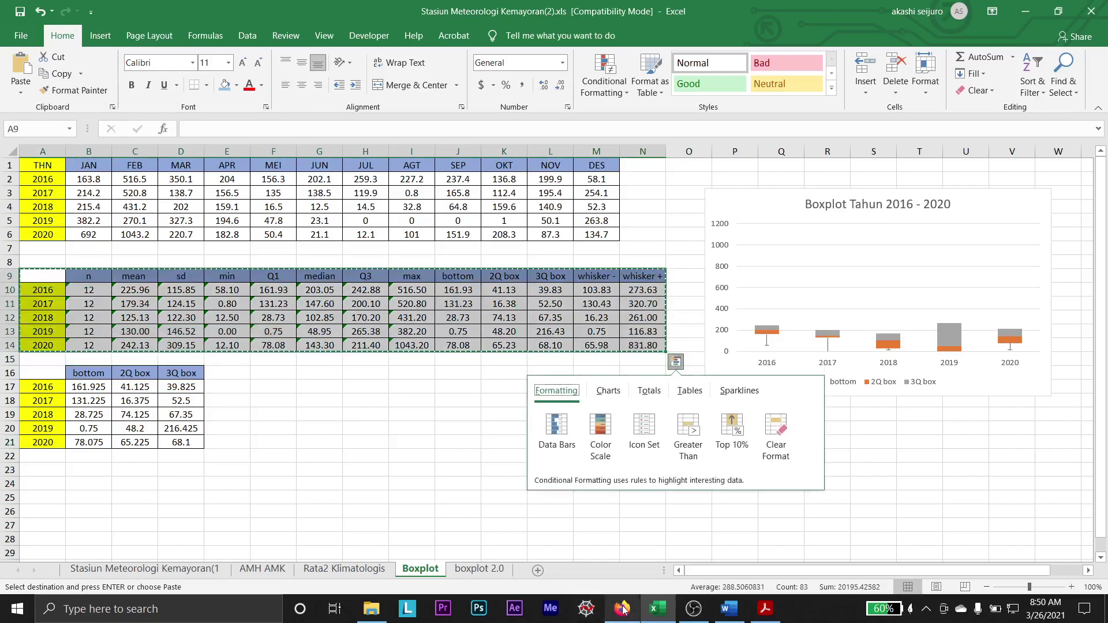
mouse_move(626, 610)
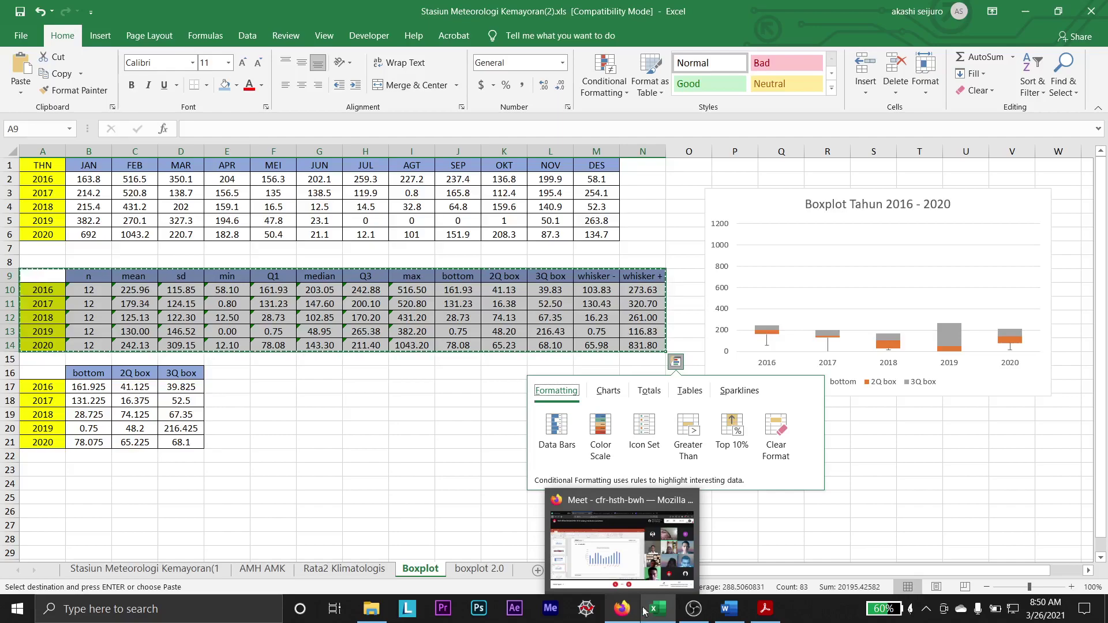
left_click(472, 572)
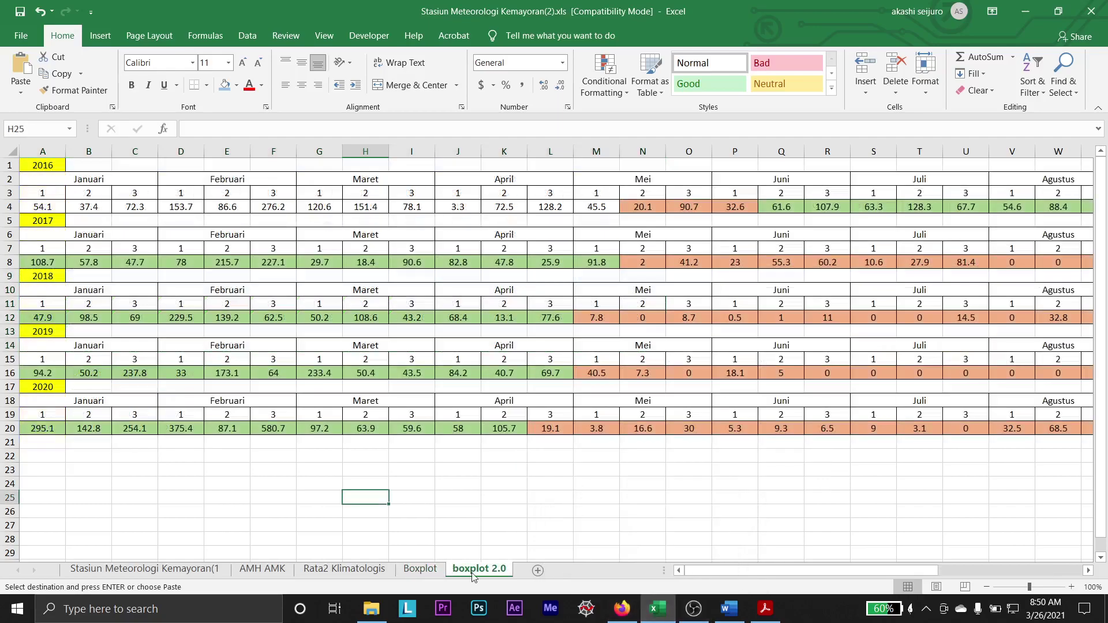
left_click(55, 469)
key("ctrl+v")
scroll(284, 409, "down", 2)
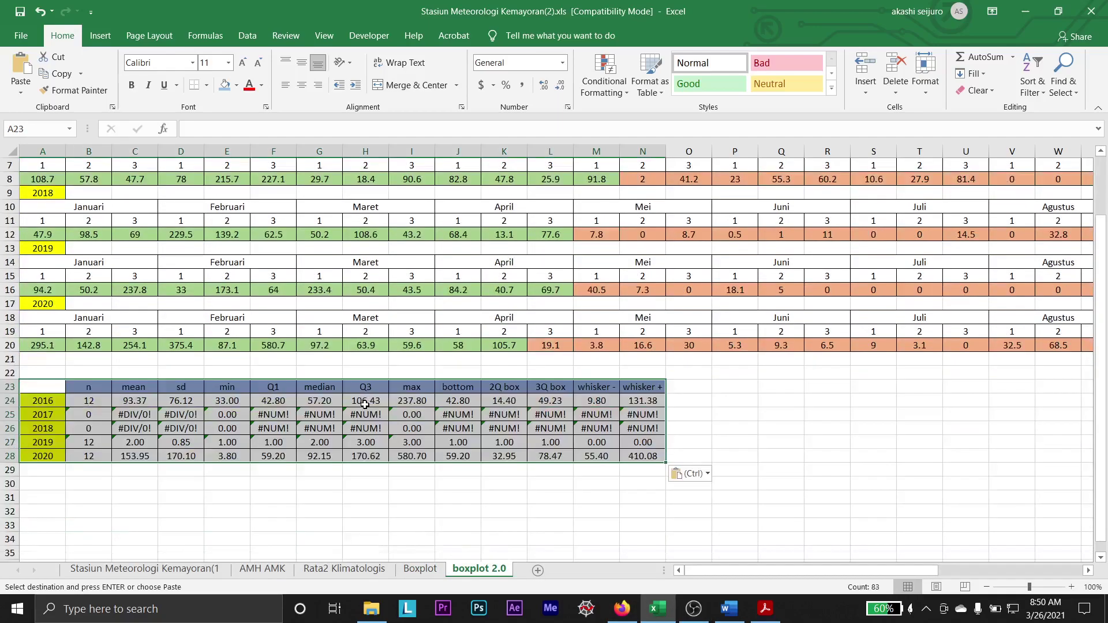
- Change the 2016 n formula in B24 to =COUNT(A4:AJ4) and fill it down to the 2020 row
left_click(146, 400)
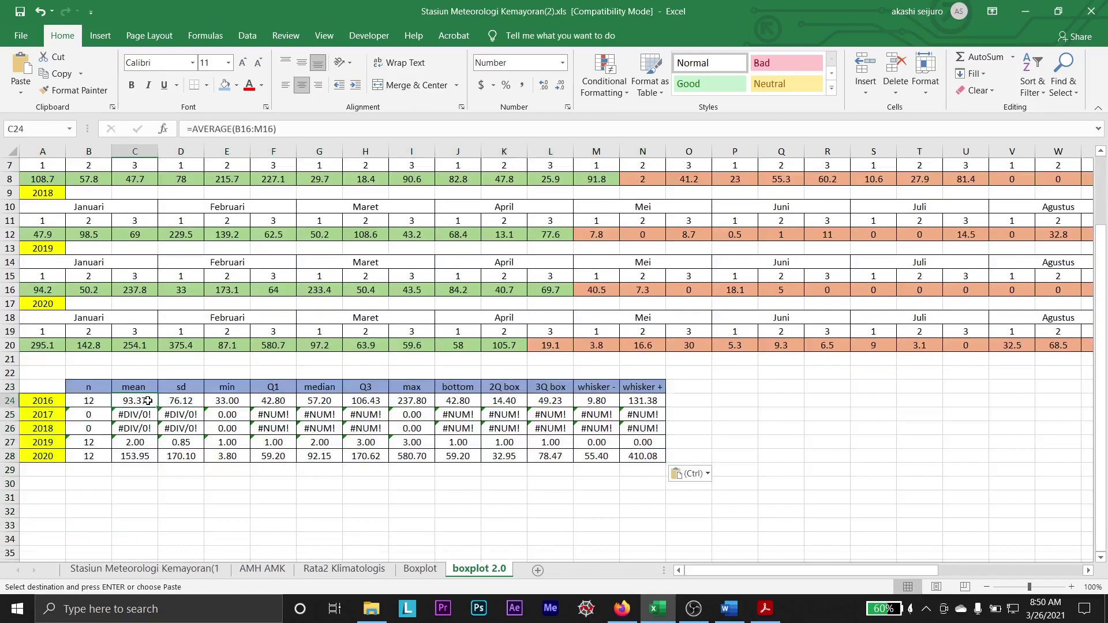
left_click(93, 401)
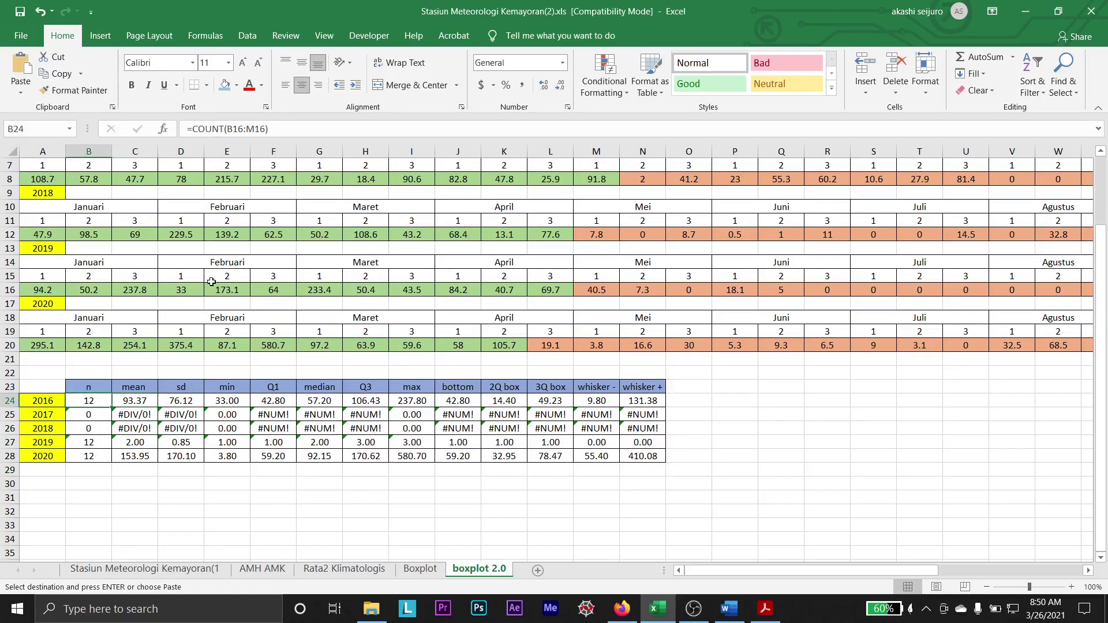
scroll(211, 283, "up", 2)
key("F2")
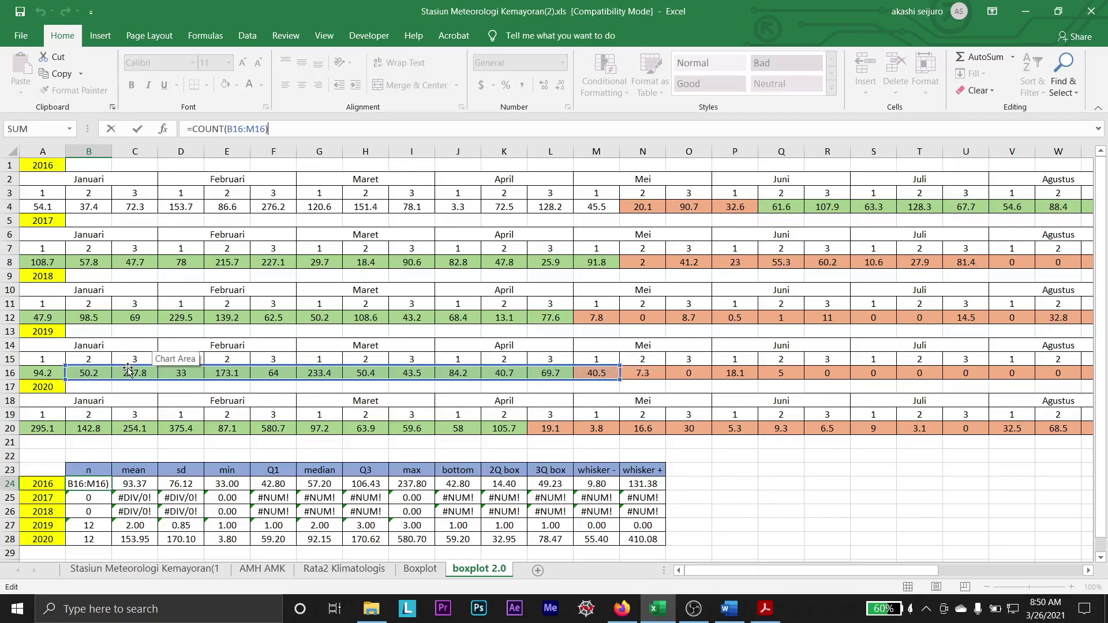
left_click_drag(128, 369, 82, 203)
left_click_drag(573, 214, 713, 213)
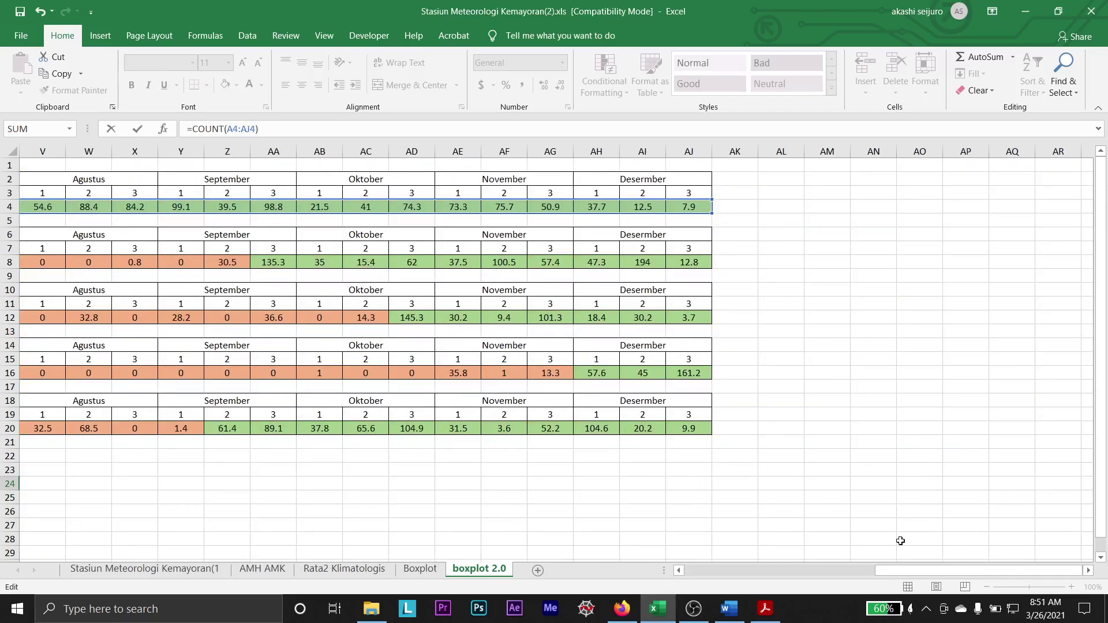
left_click_drag(889, 571, 647, 573)
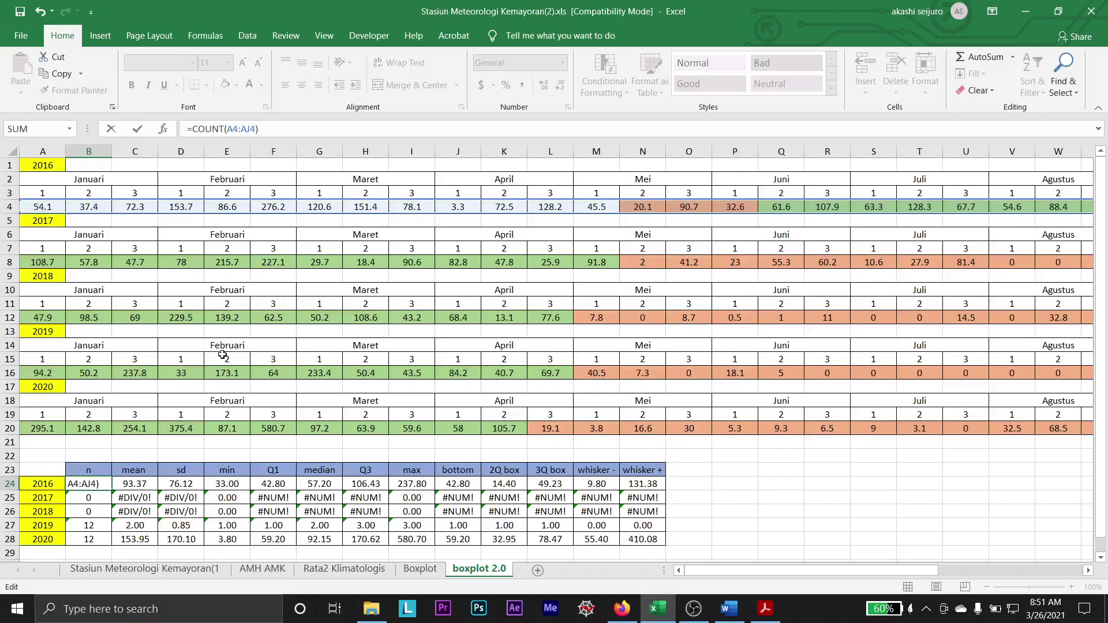
key("Return")
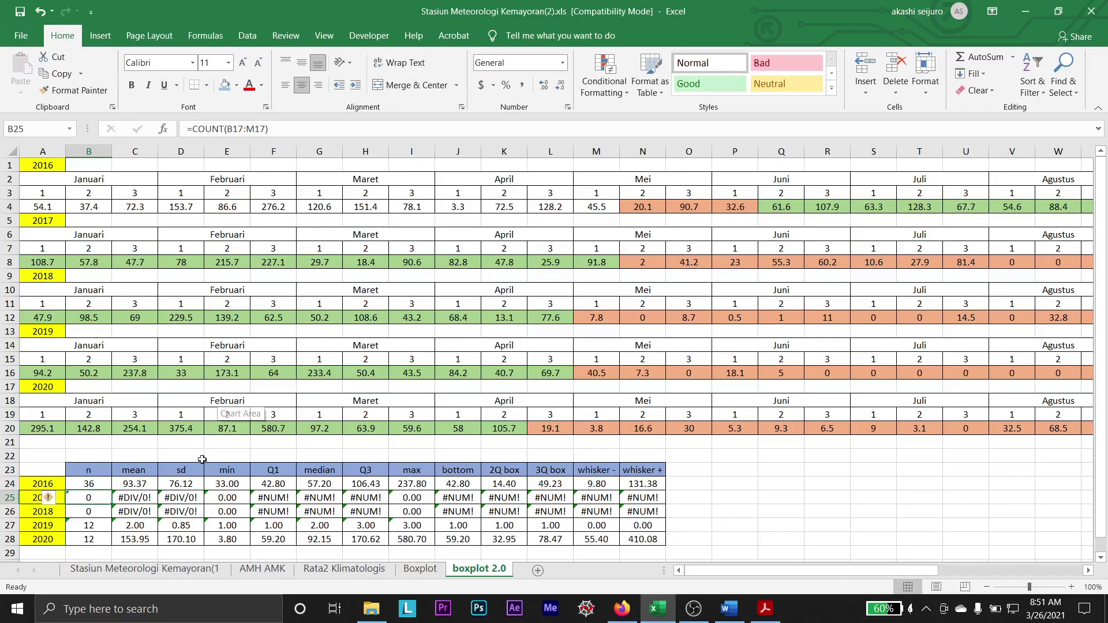
left_click(101, 486)
left_click_drag(110, 491, 111, 541)
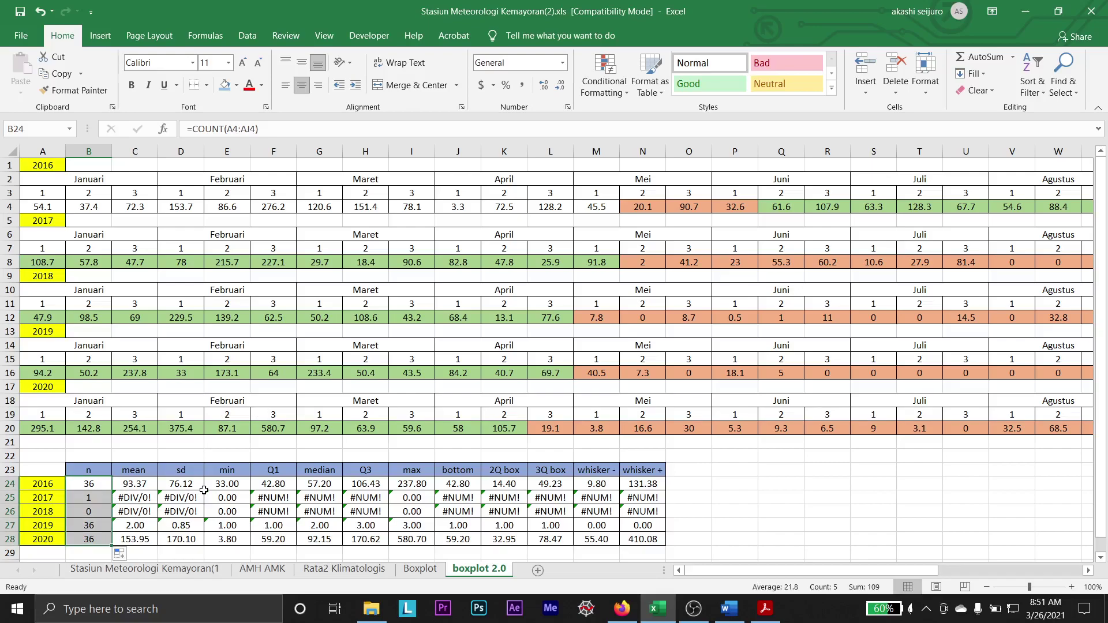
- Check which range the 2016 mean formula uses on the Boxplot sheet, and return to the boxplot 2.0 sheet
left_click(133, 489)
left_click(301, 132)
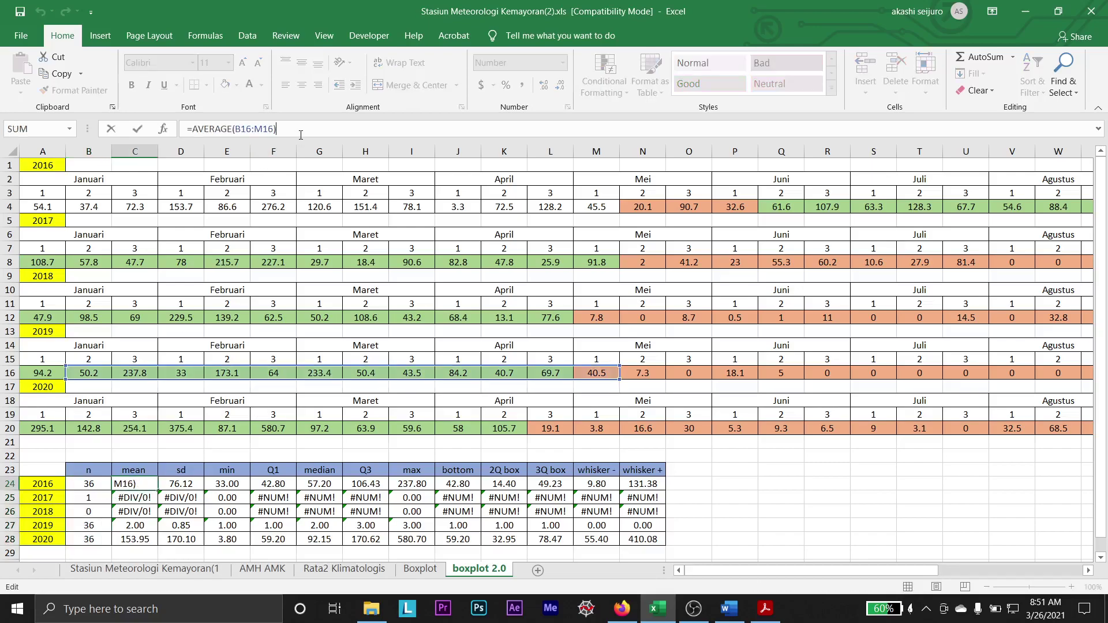
left_click(420, 569)
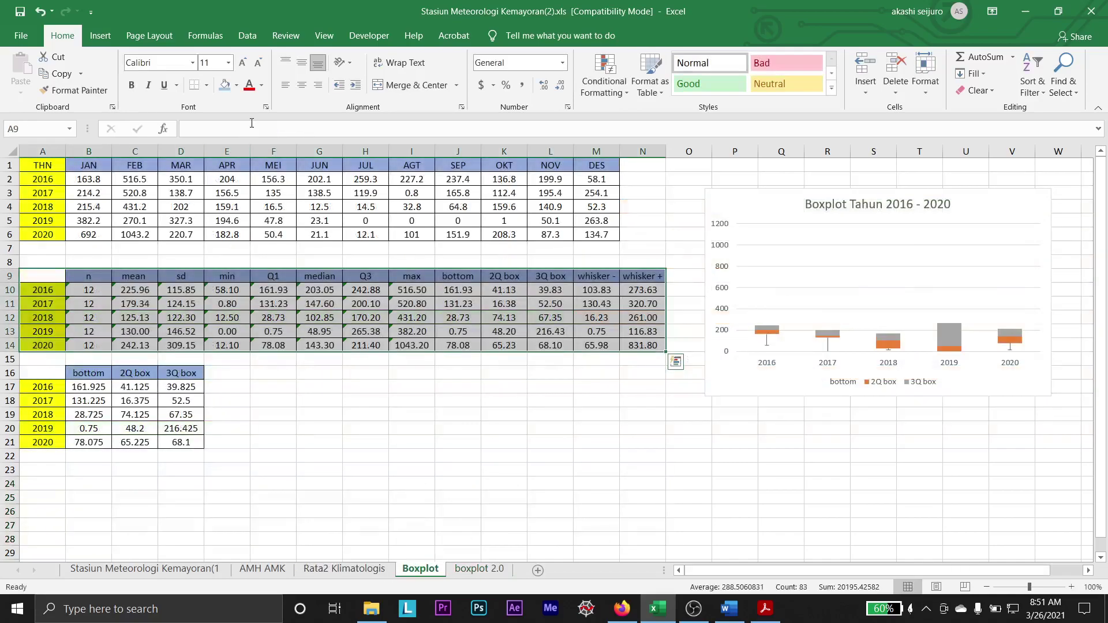
left_click(136, 291)
left_click(234, 129)
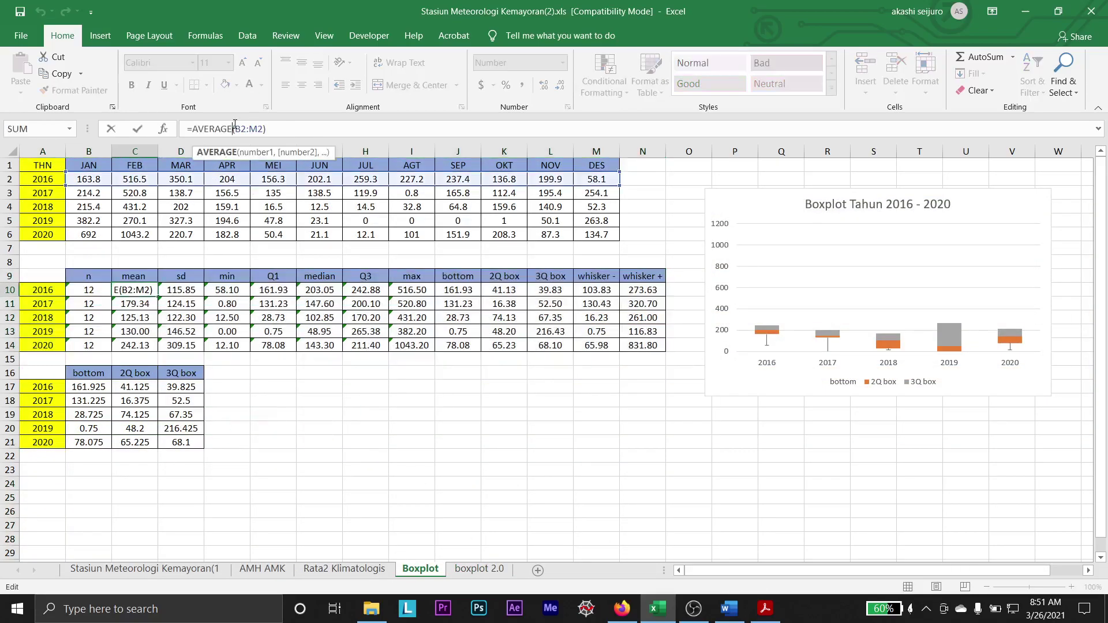
left_click(730, 609)
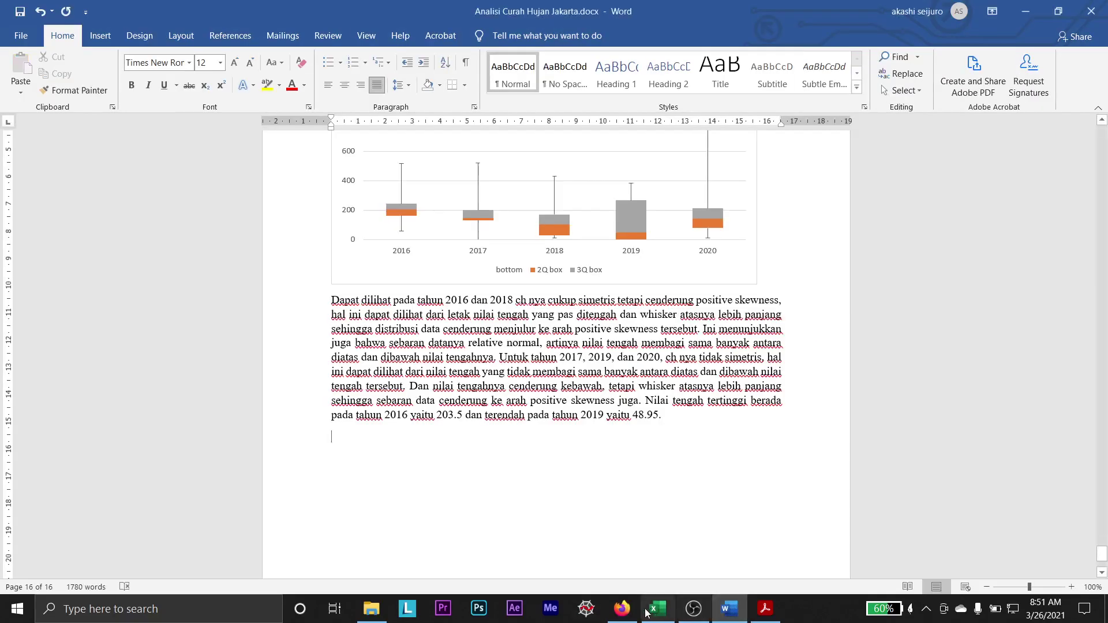
left_click(658, 609)
left_click(477, 569)
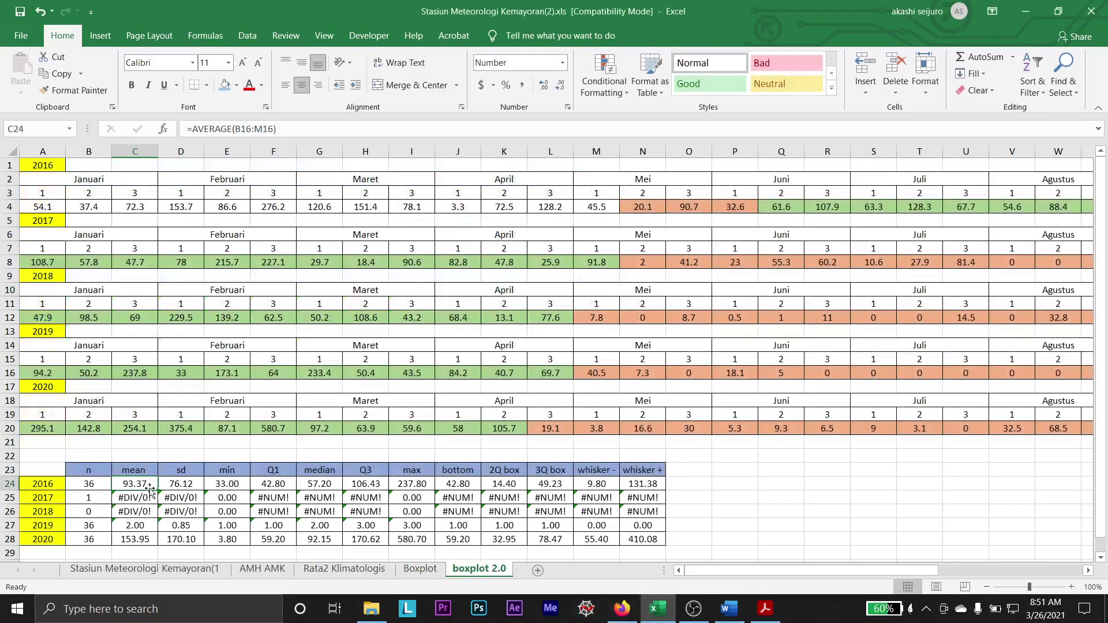
- Change the 2016 mean formula in C24 to =AVERAGE(A4:AJ4) and fill it down to the 2020 row
left_click(283, 130)
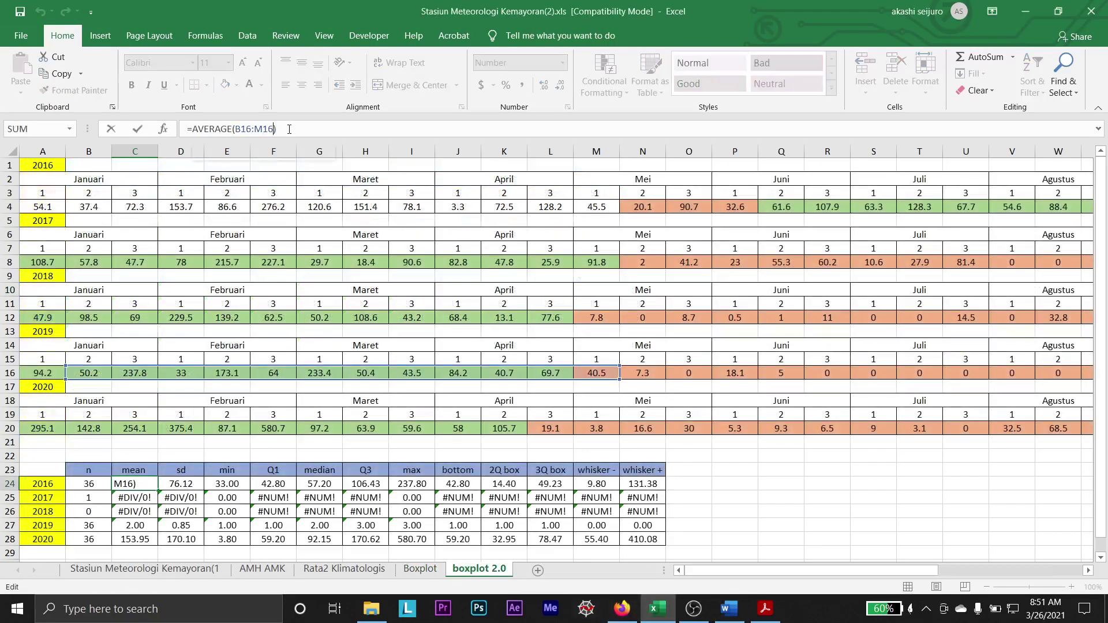
key("BackSpace")
key("BackSpace")
key("BackSpace")
key("BackSpace")
key("BackSpace")
key("BackSpace")
key("BackSpace")
key("BackSpace")
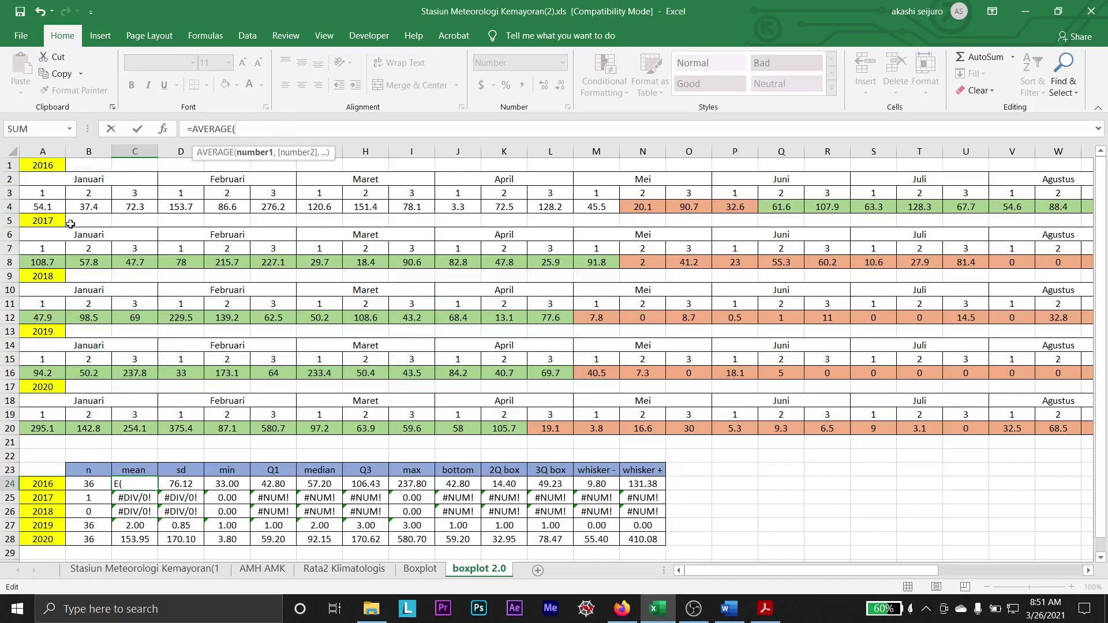
left_click_drag(43, 207, 995, 209)
left_click(800, 576)
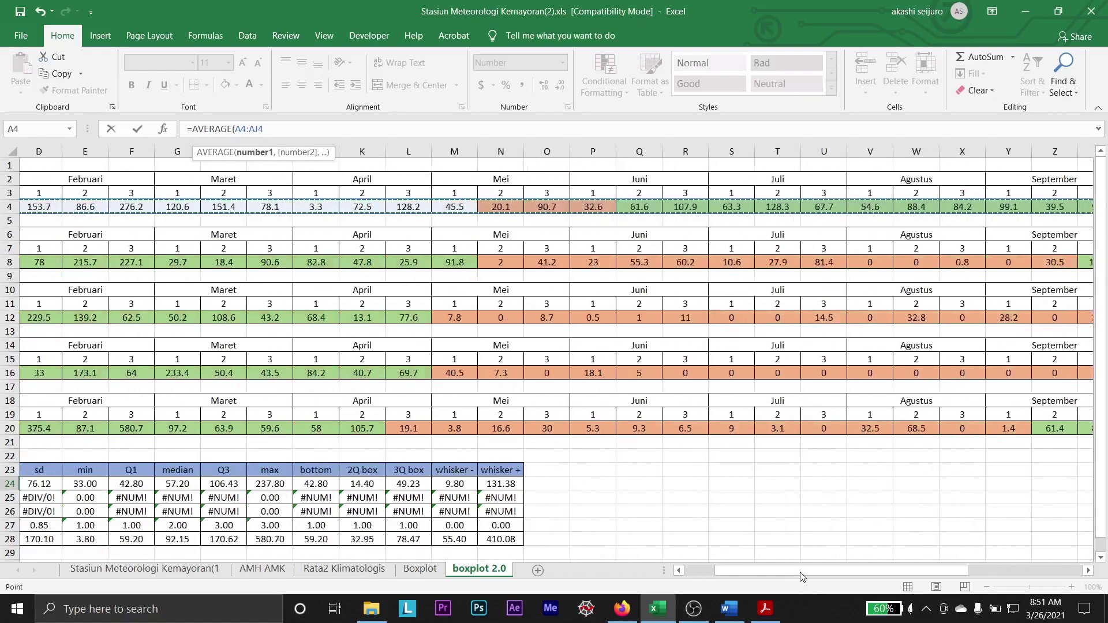
left_click_drag(801, 576, 771, 577)
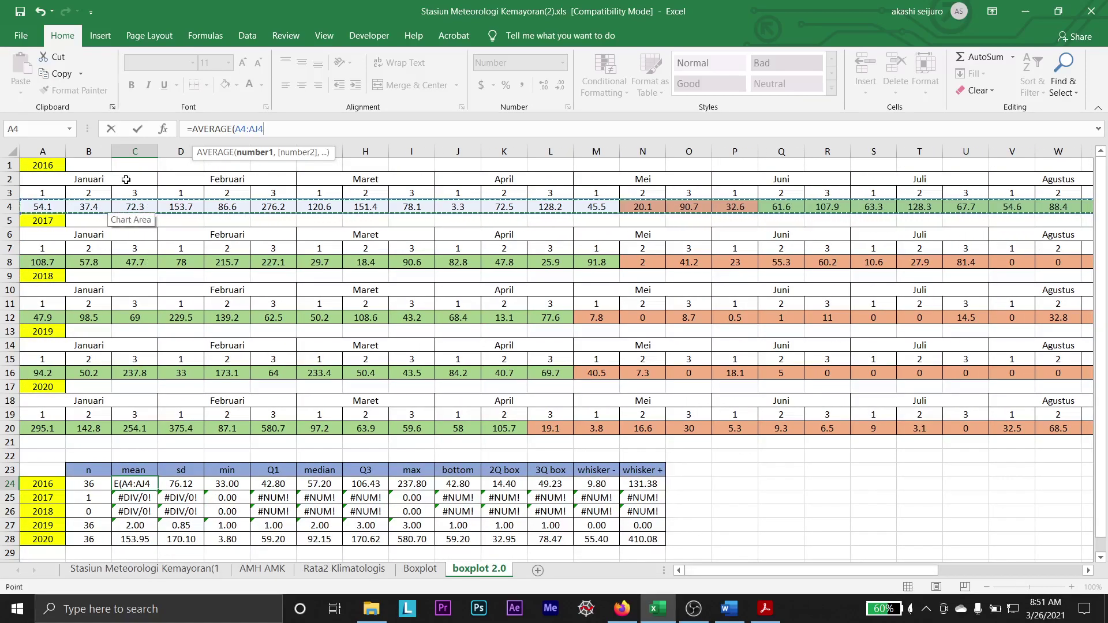
key("Return")
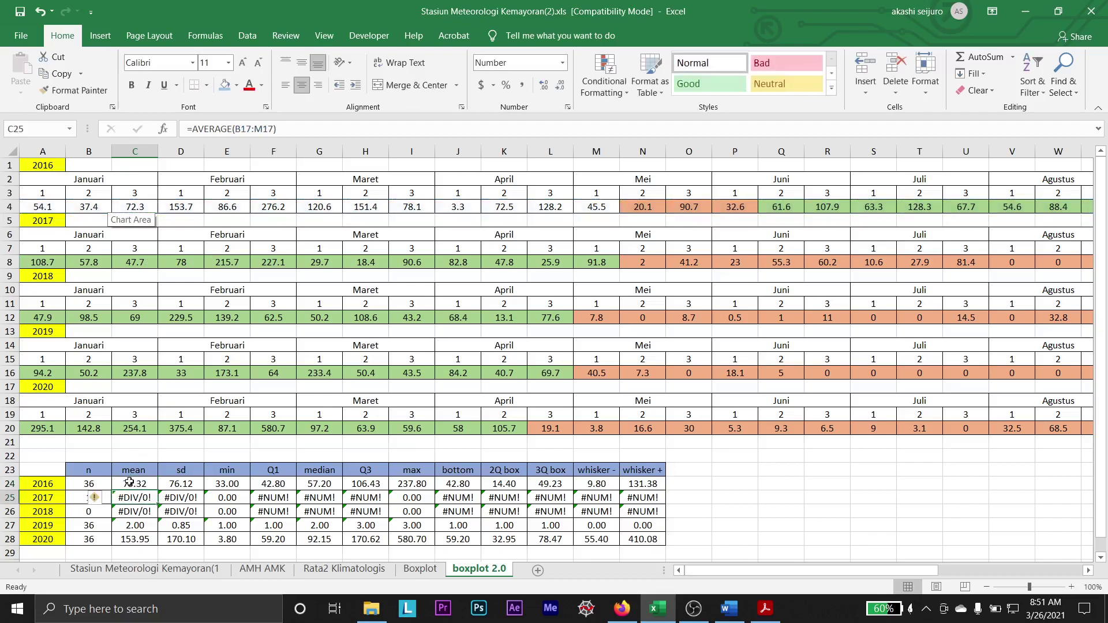
left_click(144, 485)
left_click_drag(160, 490, 151, 541)
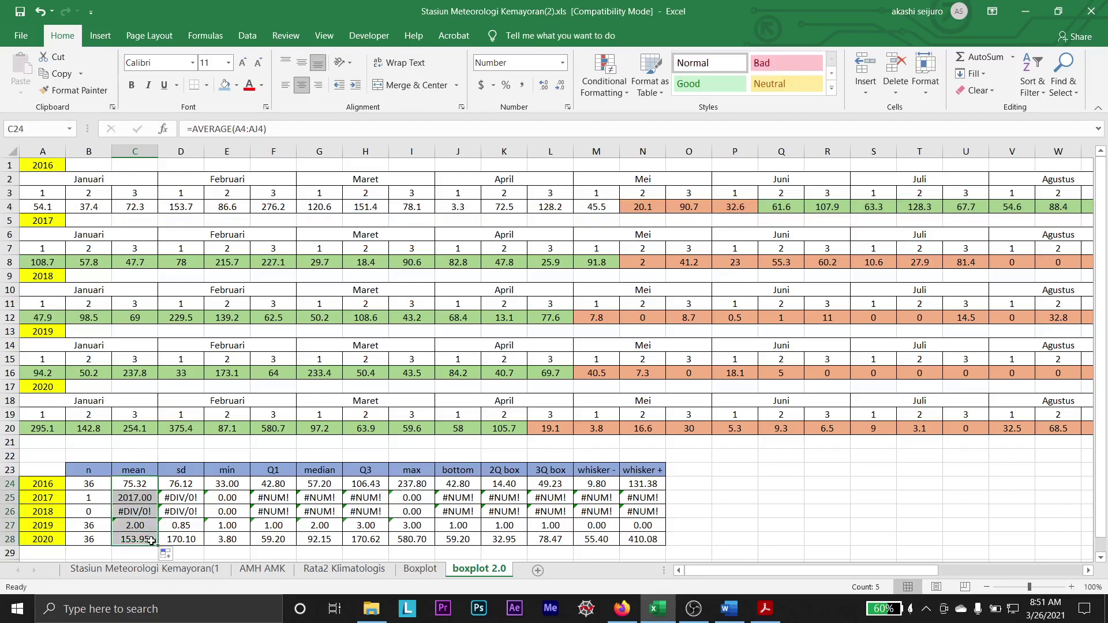
- Shift the range of the 2018 mean formula in C26 so that it reads =AVERAGE(A8:AJ8)
left_click(140, 512)
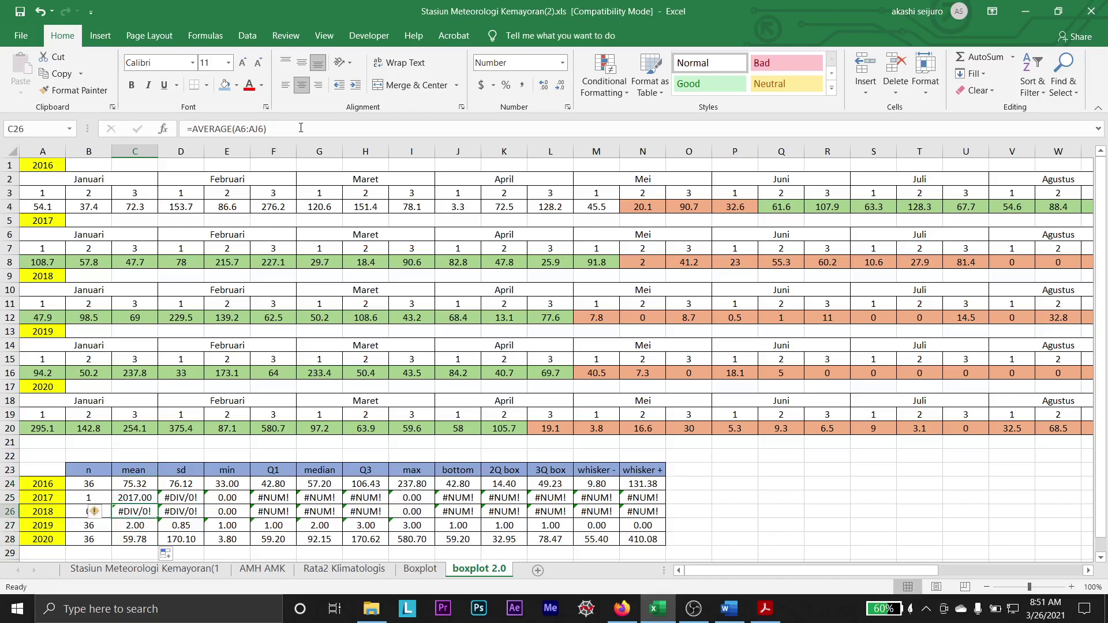
key("F2")
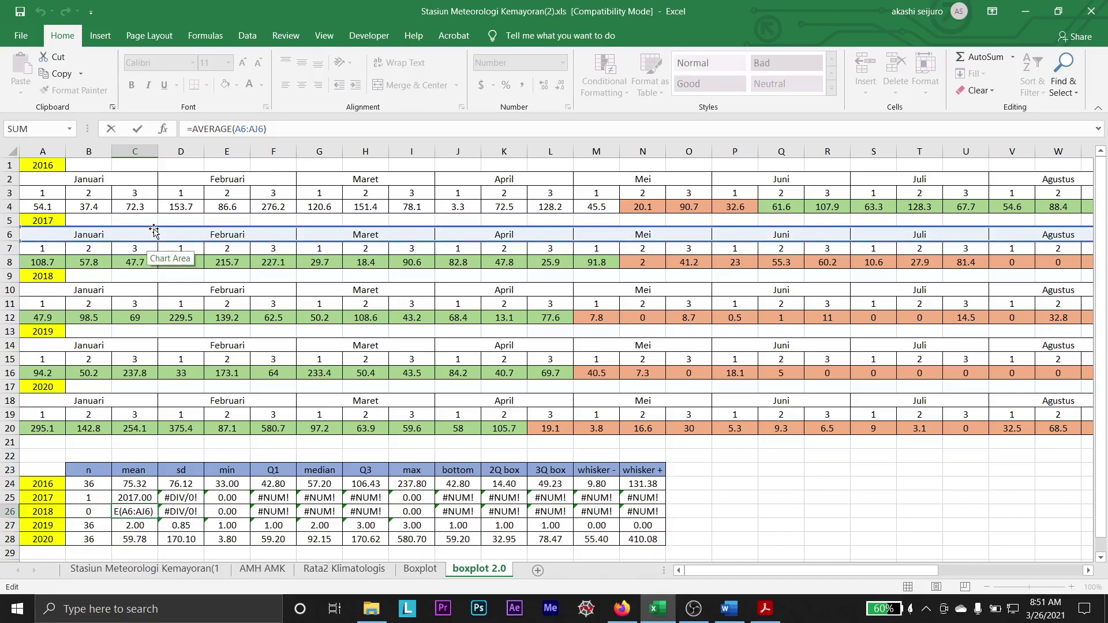
left_click_drag(154, 231, 154, 262)
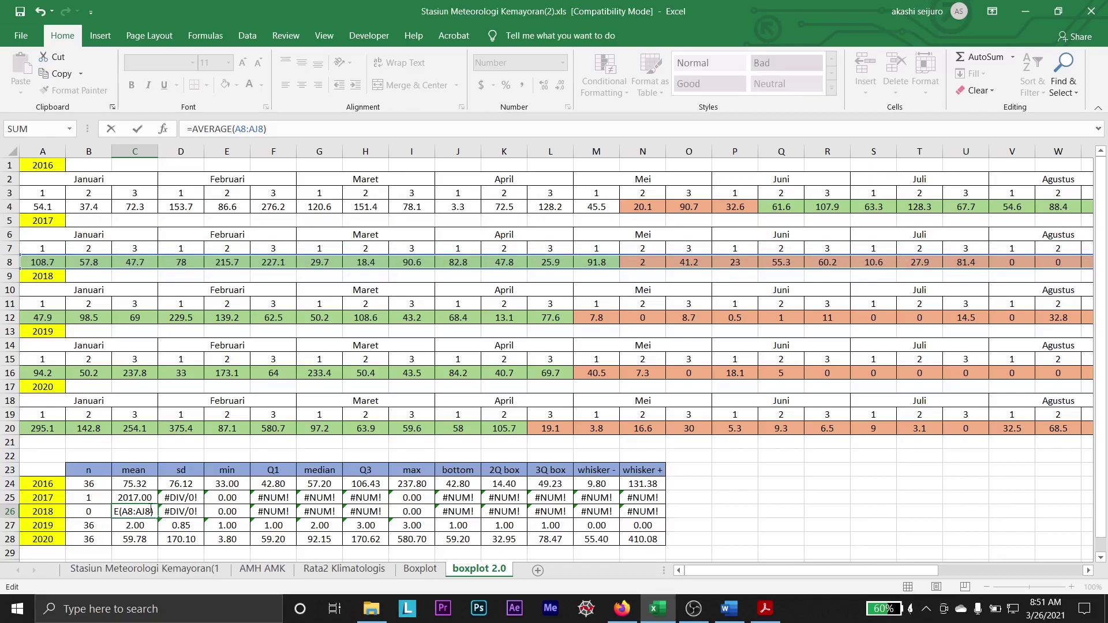
key("Return")
- Select A5:AJ7 on boxplot 2.0, copy the 2016–2020 rainfall values G16:AK20 from the AMH AMK sheet, and return to boxplot 2.0
left_click(132, 500)
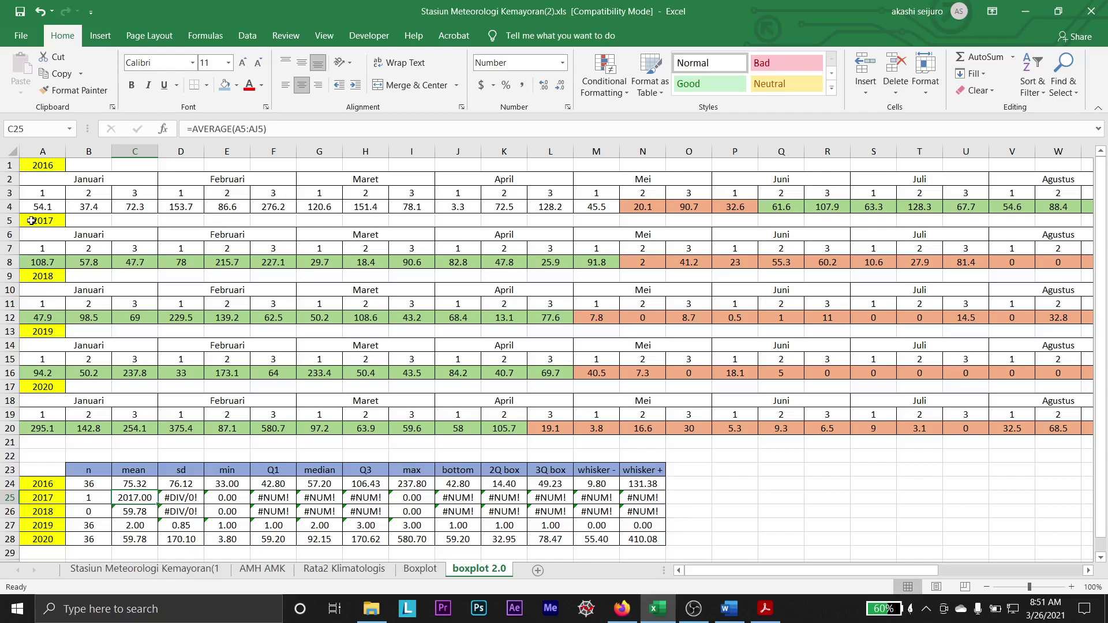
left_click_drag(32, 220, 939, 242)
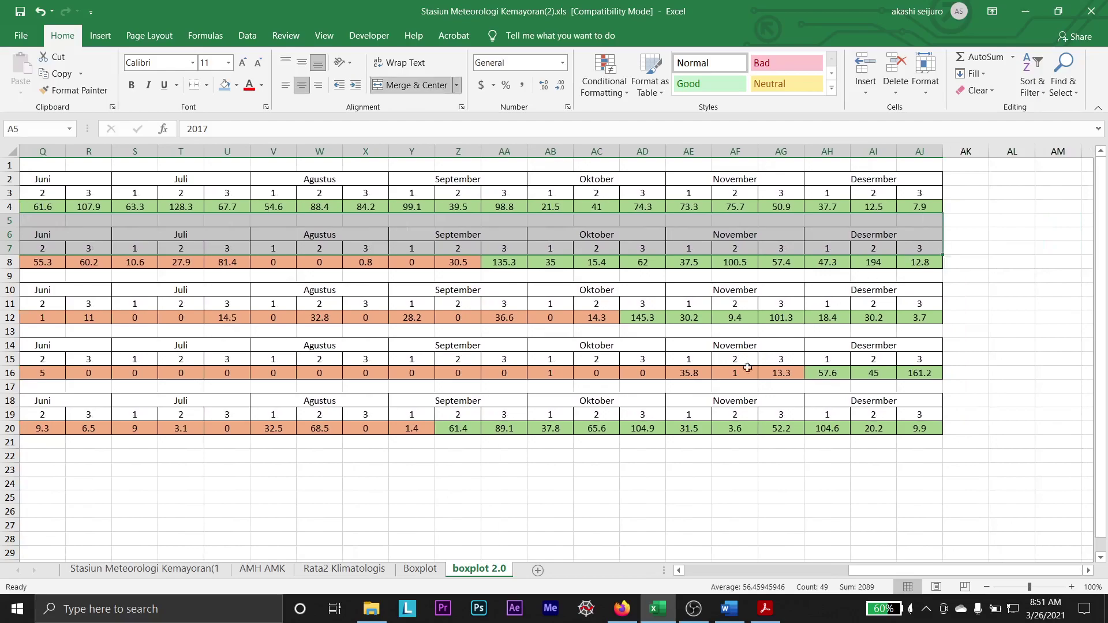
left_click(262, 569)
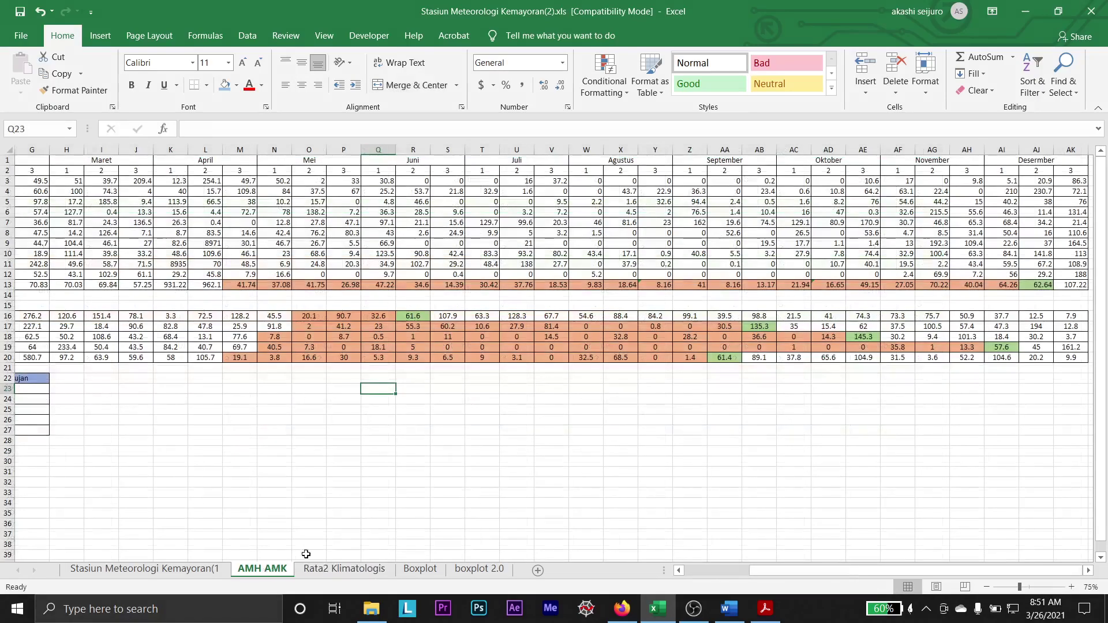
left_click_drag(35, 318, 941, 367)
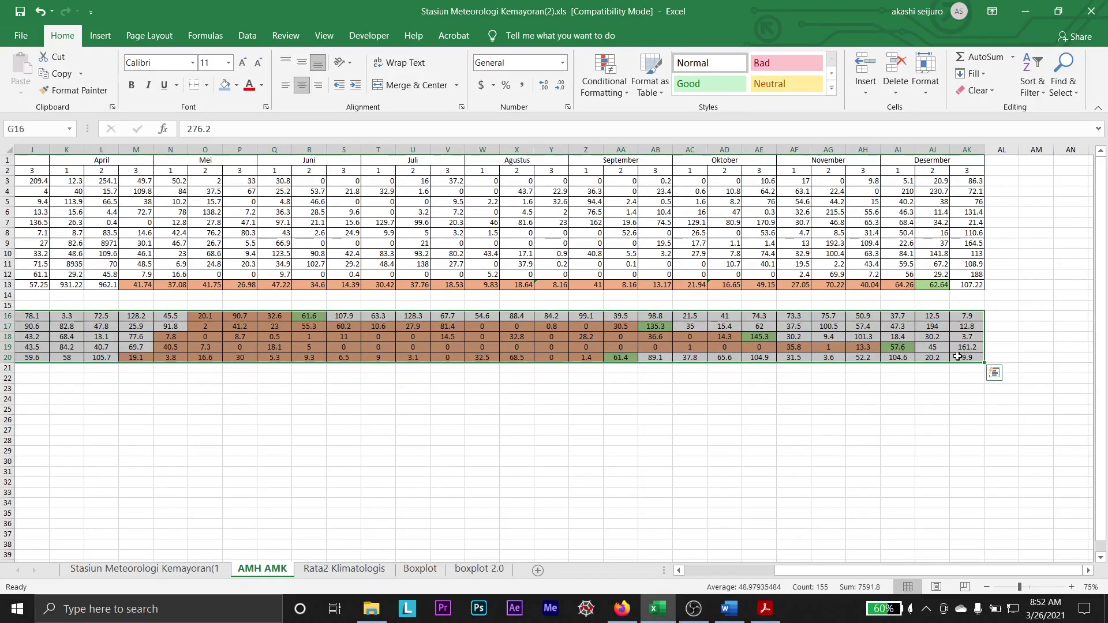
key("ctrl+c")
left_click(730, 609)
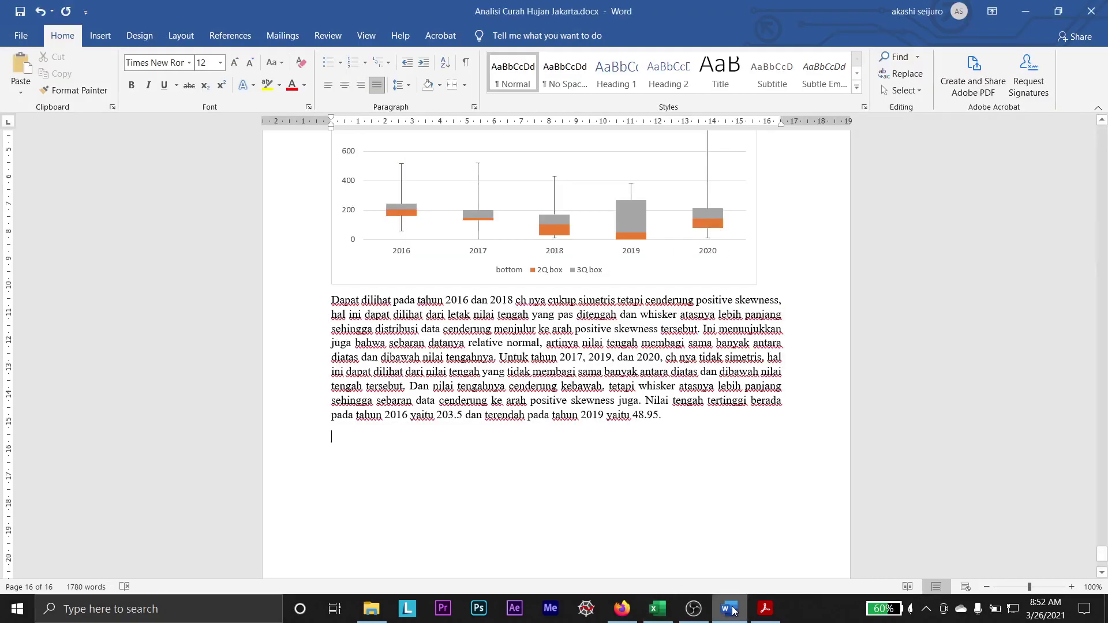
left_click(658, 609)
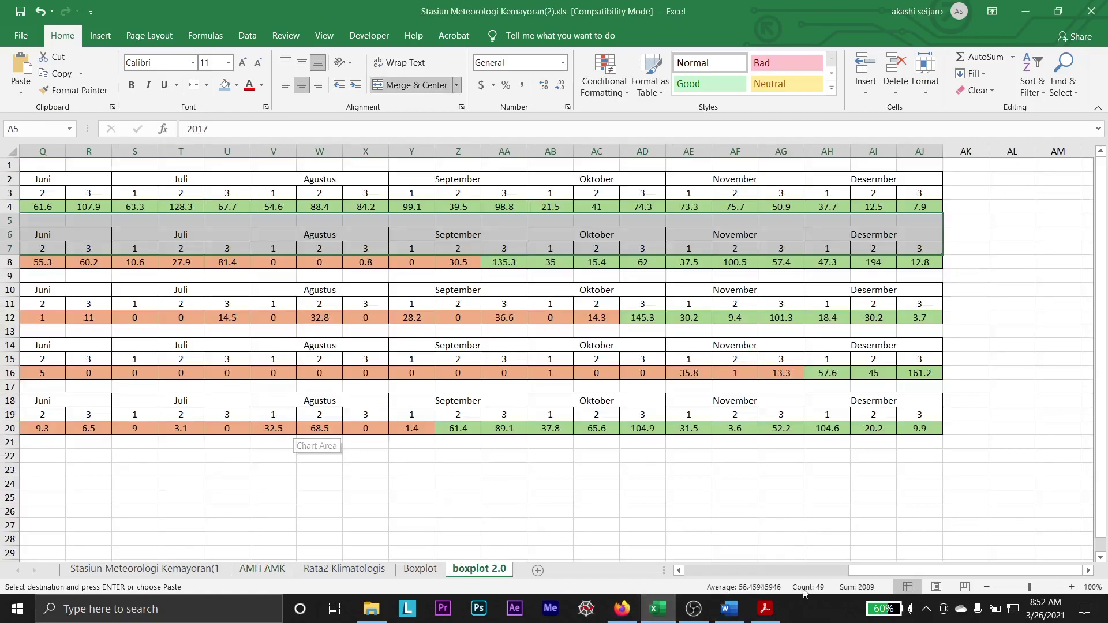
left_click(760, 574)
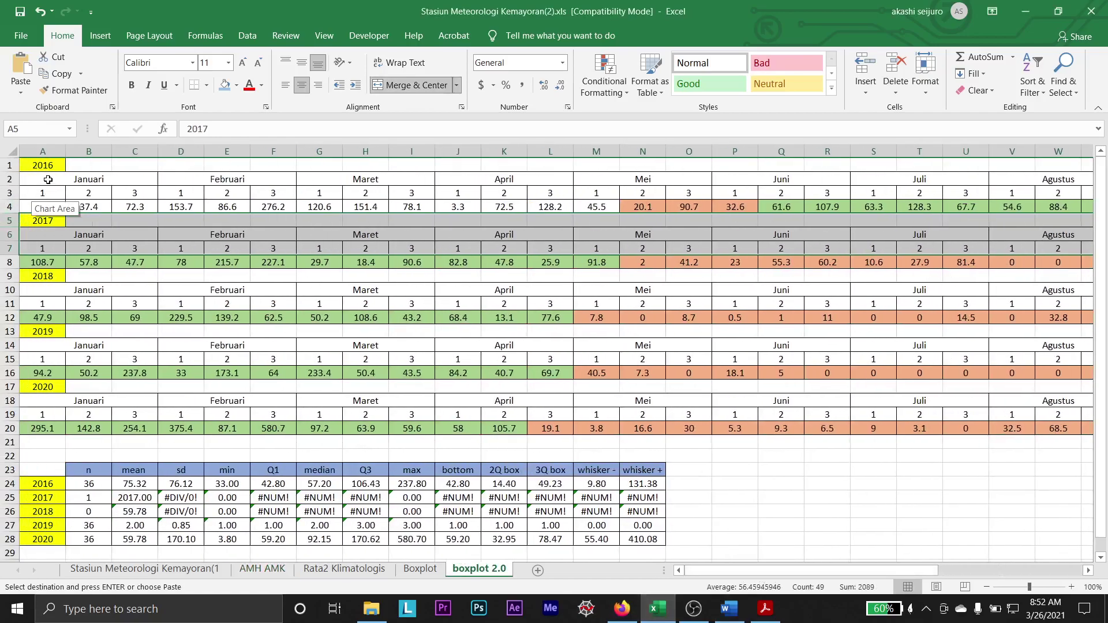
- Try to paste the copied 2016–2020 rainfall values over the merged blocks on boxplot 2.0, starting at A1
left_click_drag(60, 165, 922, 429)
key("ctrl+v")
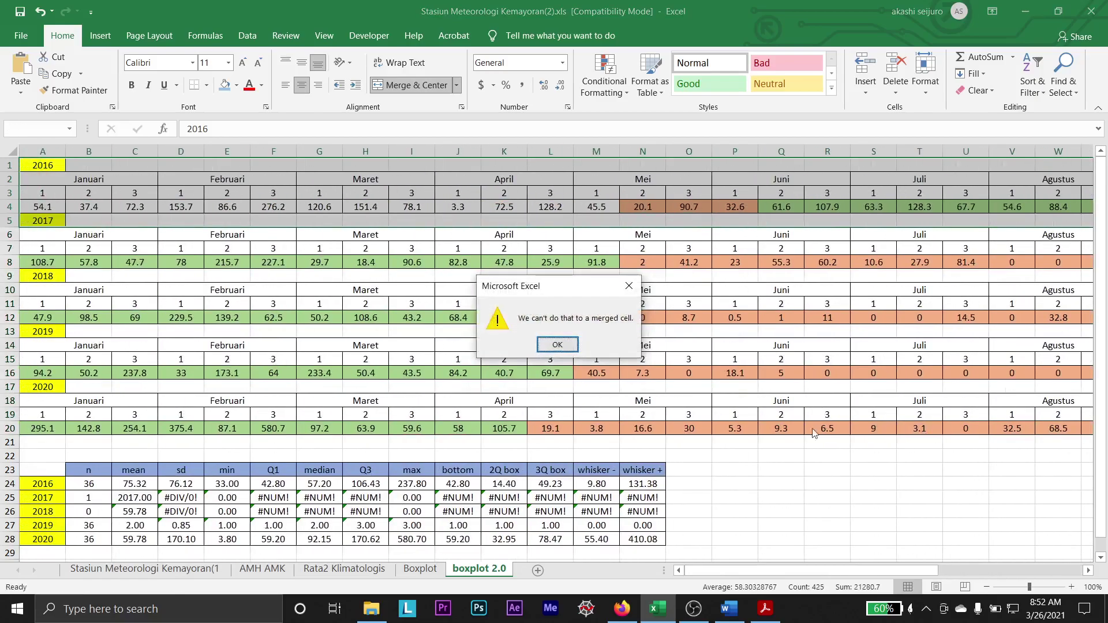
left_click(577, 343)
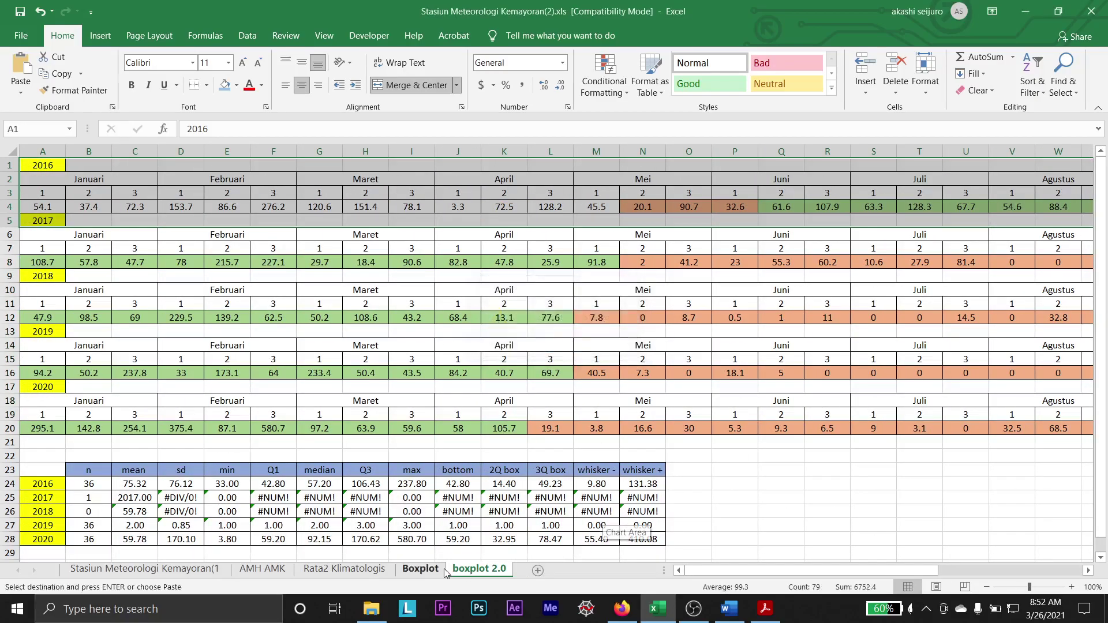
left_click(421, 568)
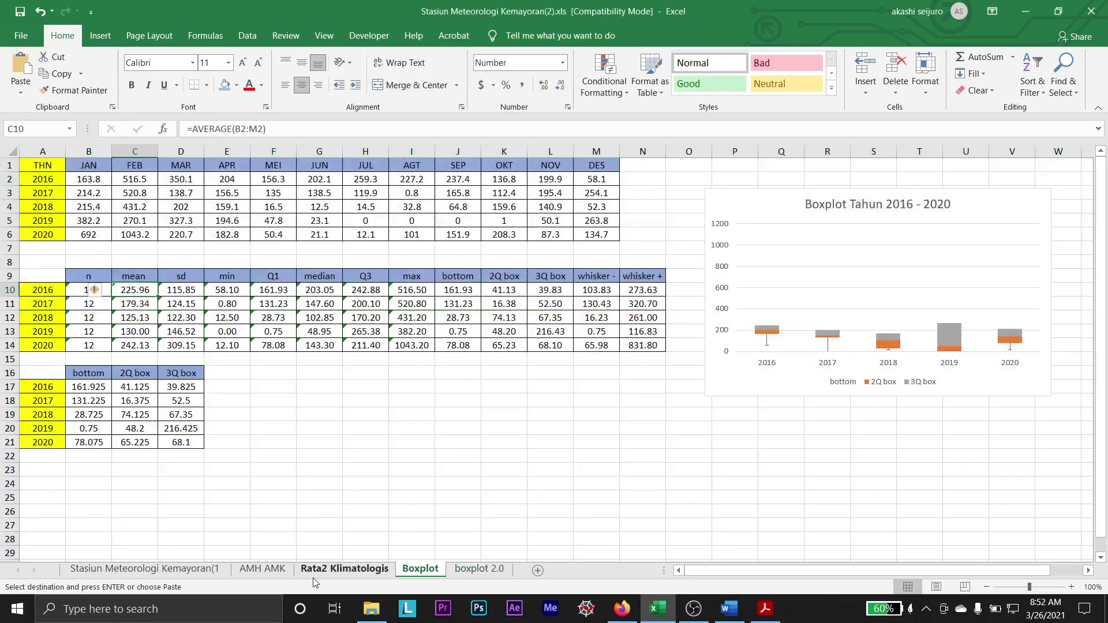
left_click(262, 569)
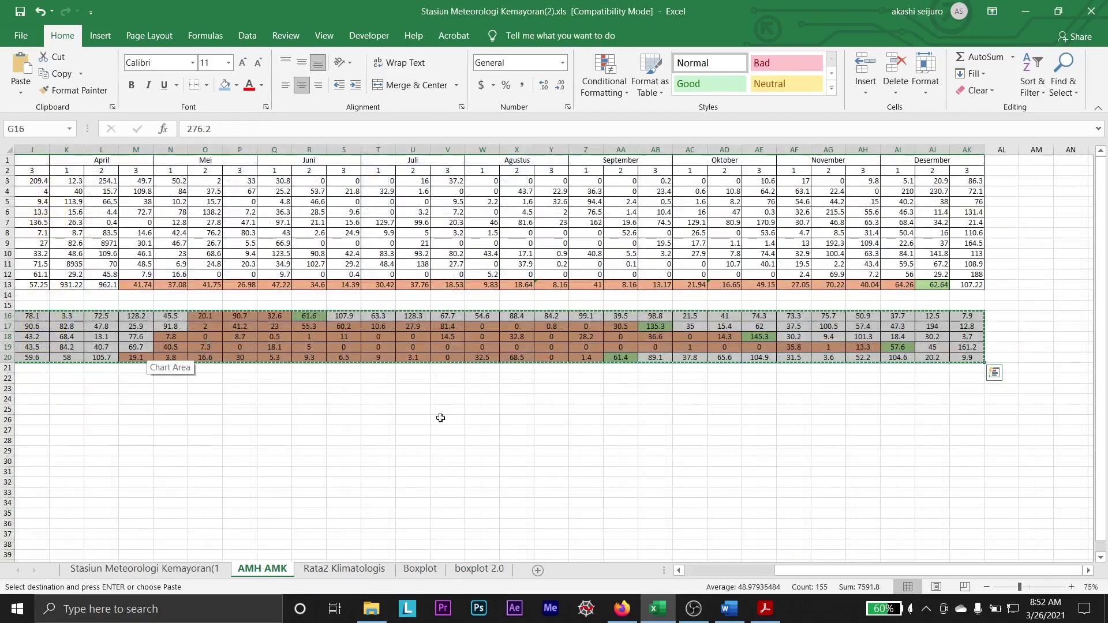
mouse_move(727, 618)
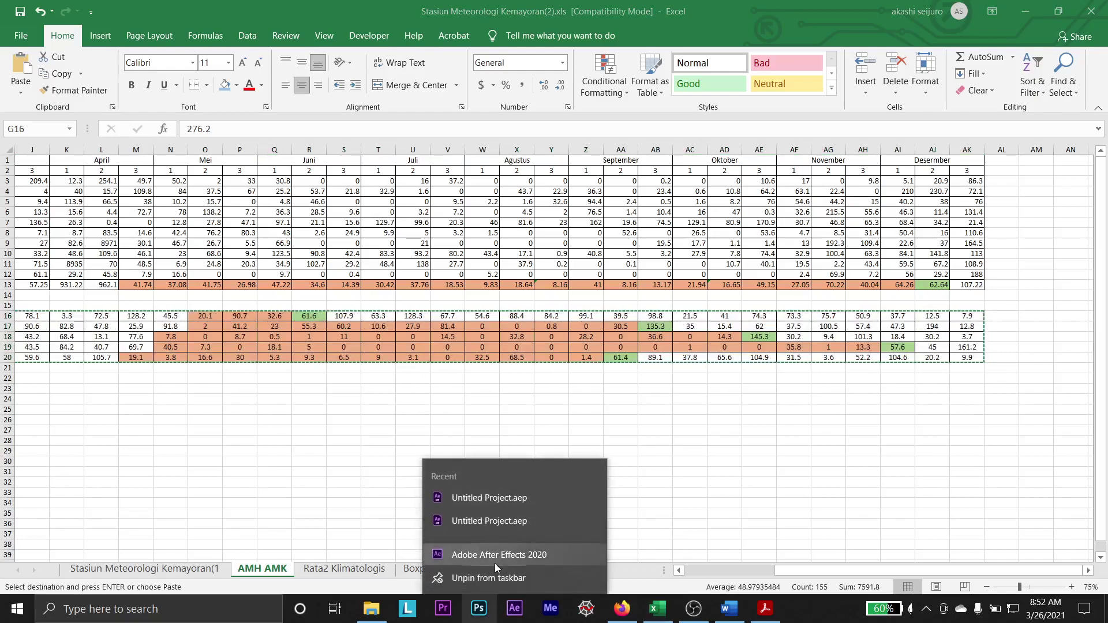
- Delete the boxplot 2.0 sheet and add a new blank sheet after Boxplot
right_click(491, 569)
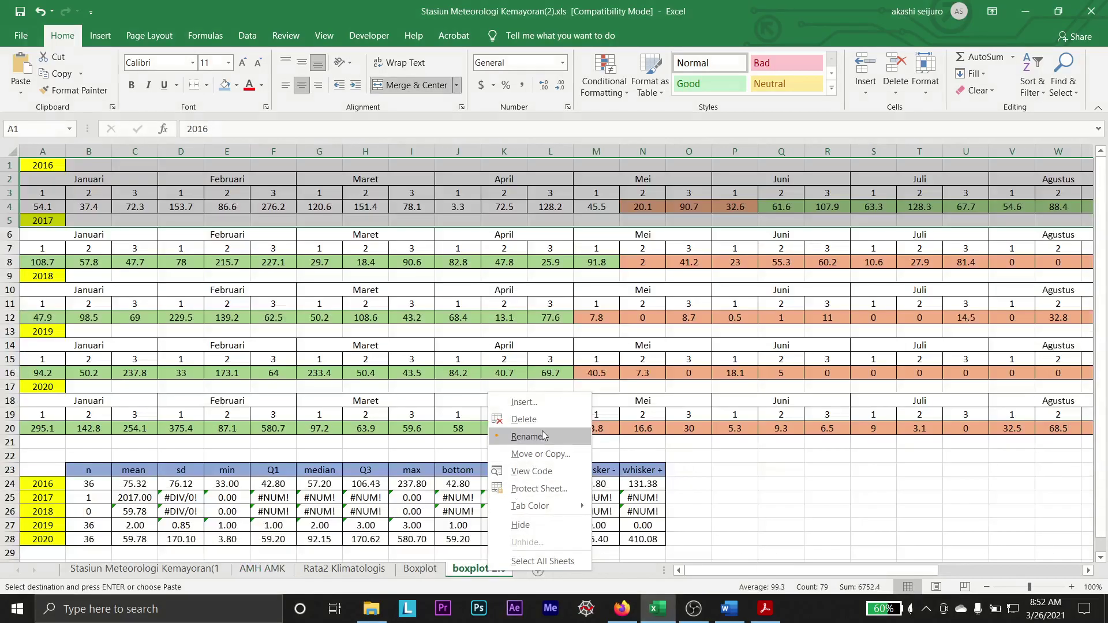
left_click(525, 419)
left_click(531, 345)
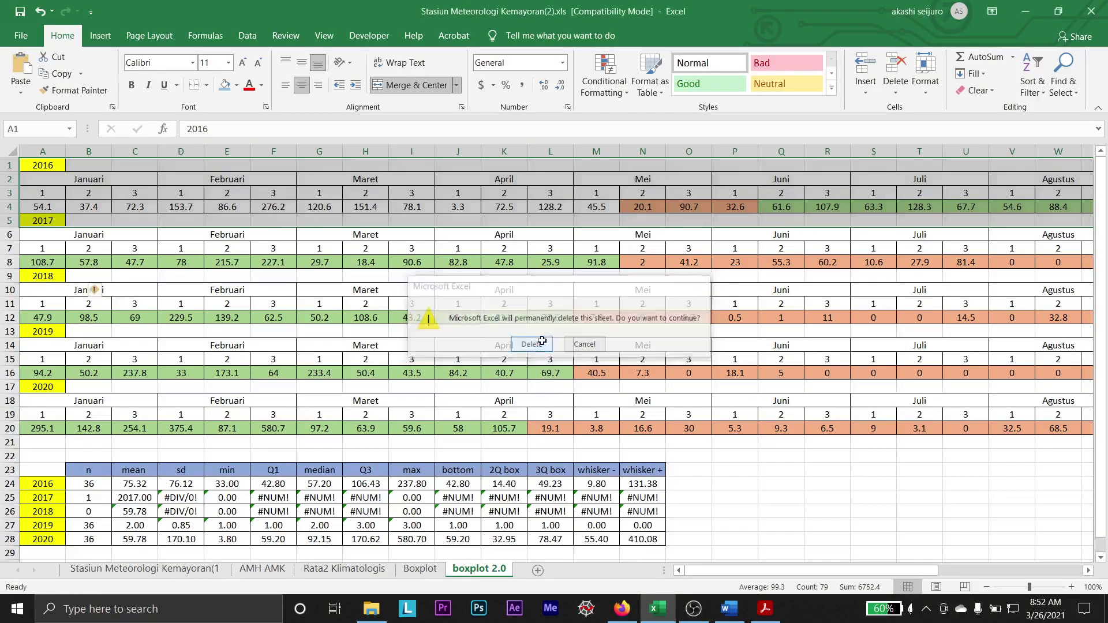
left_click(469, 572)
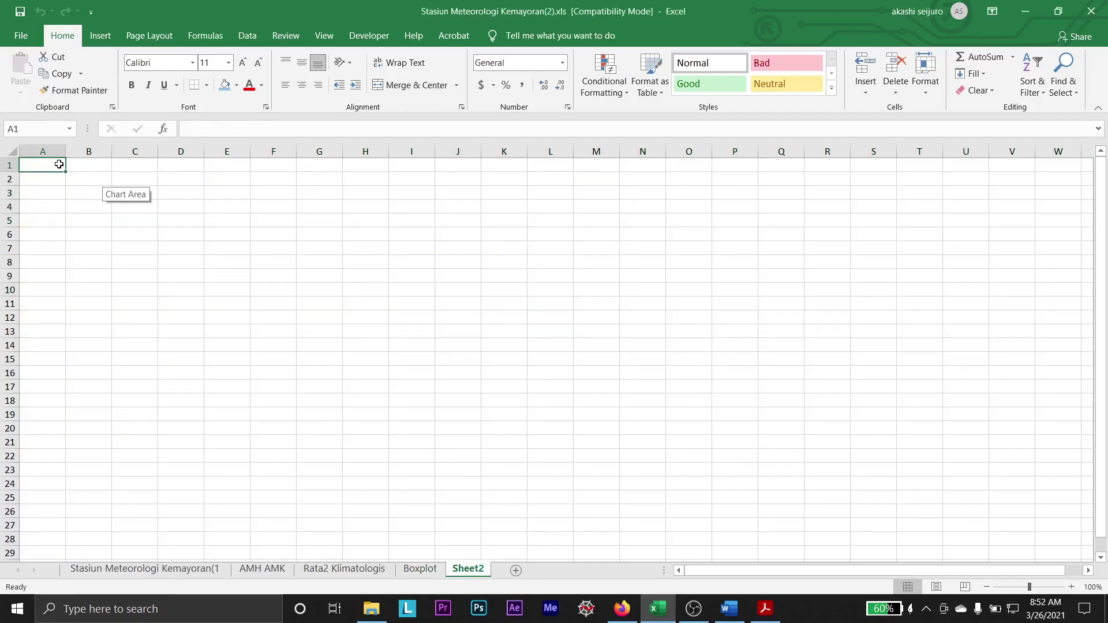
- Copy the 2016–2020 rainfall values G16:AK20 from the AMH AMK sheet into Sheet2 starting at A1
left_click(260, 568)
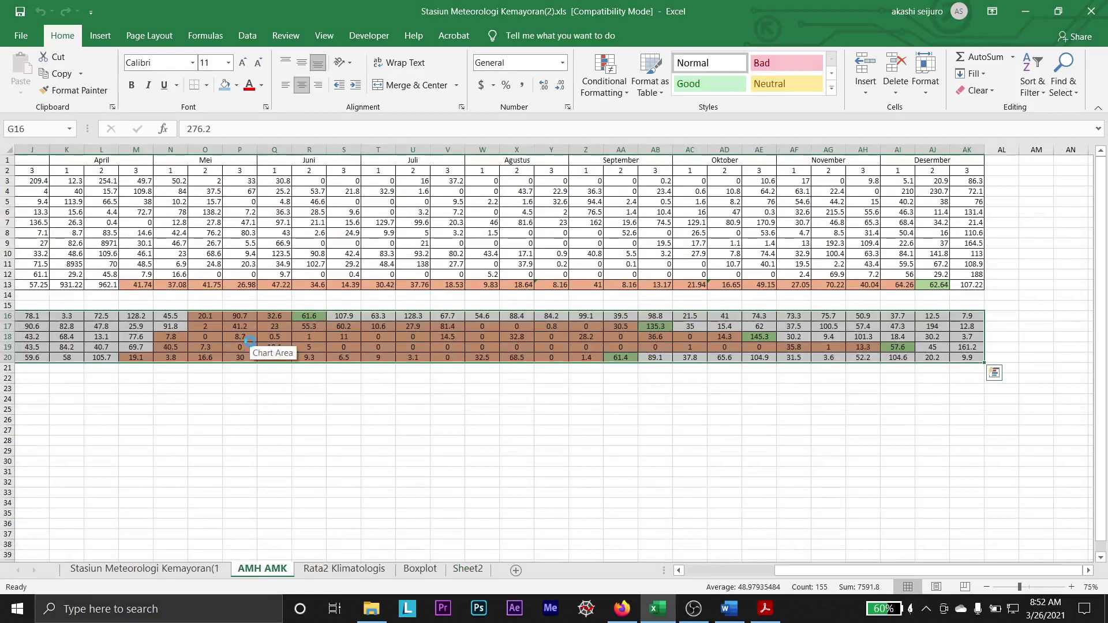
key("ctrl+c")
key("ctrl+v")
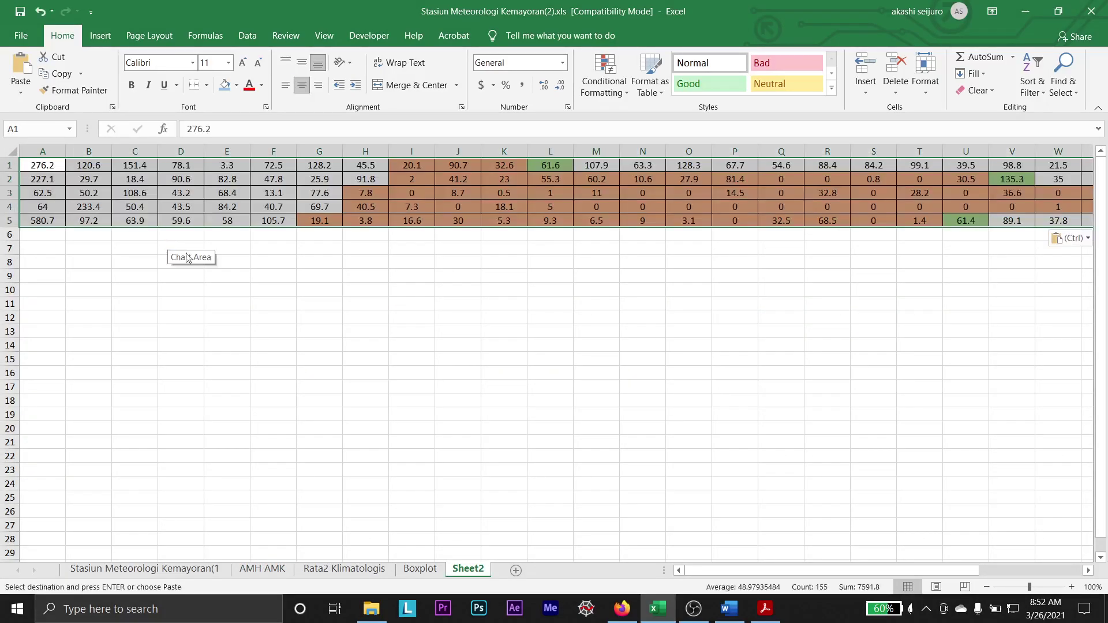
left_click_drag(227, 317, 88, 331)
left_click(43, 234)
left_click(41, 258)
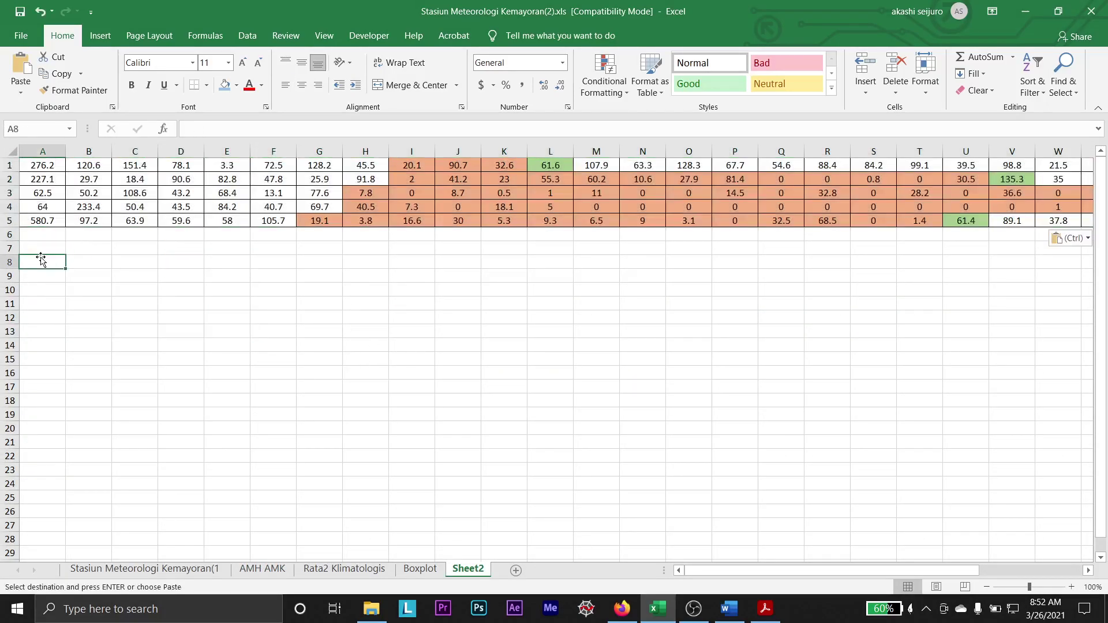
- Insert blank cells at A1:A5 on Sheet2, shifting the rainfall values right
left_click_drag(43, 169, 33, 221)
right_click(45, 166)
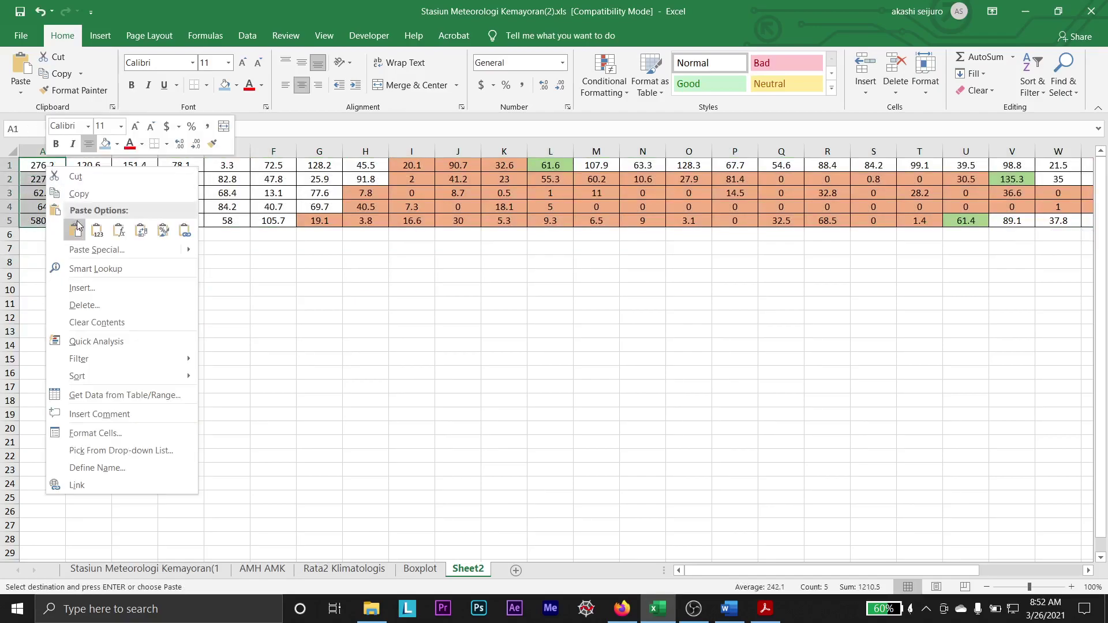
key("Escape")
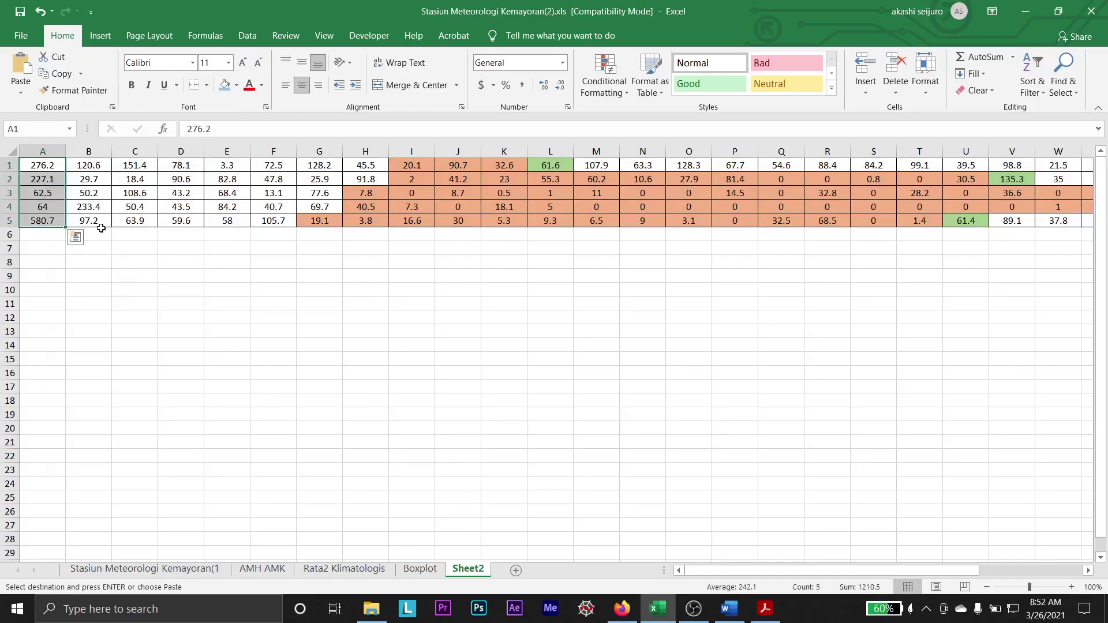
right_click(45, 164)
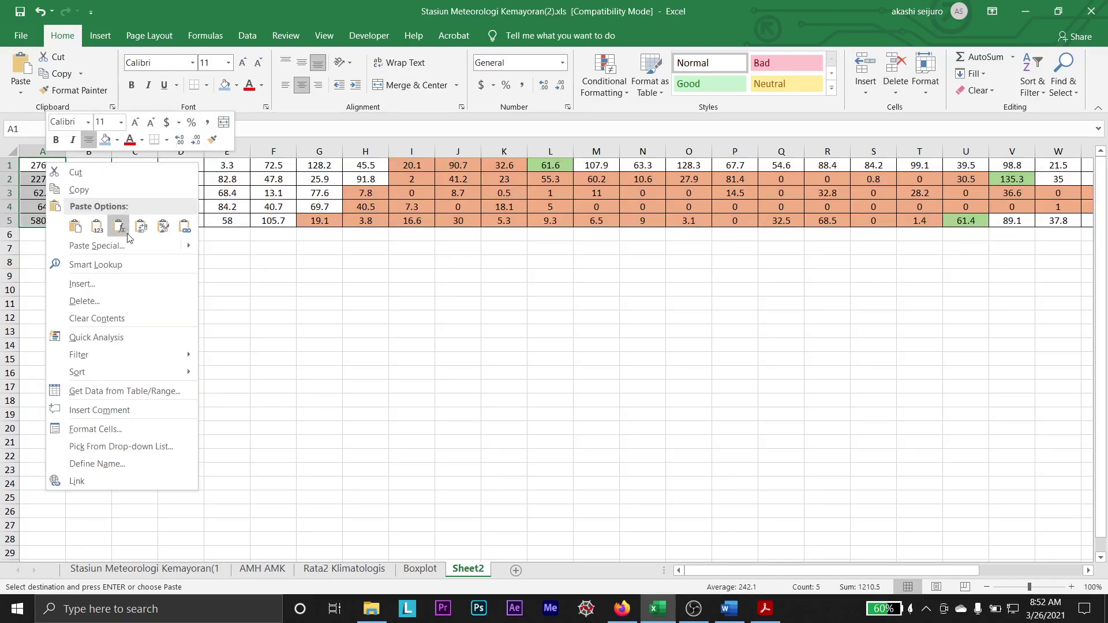
left_click(121, 289)
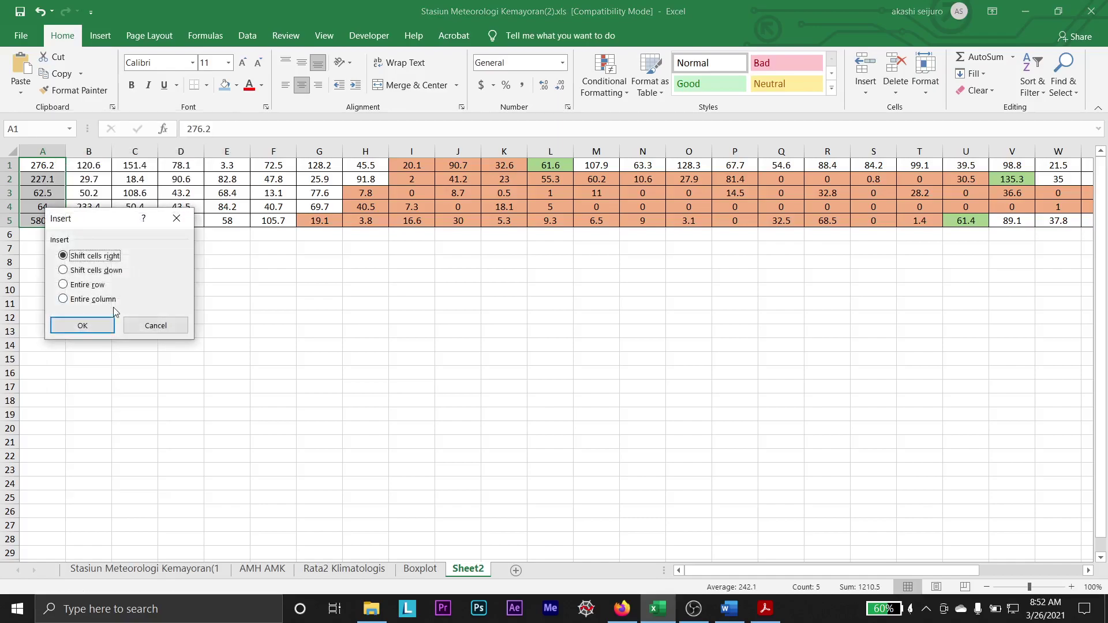
left_click(87, 324)
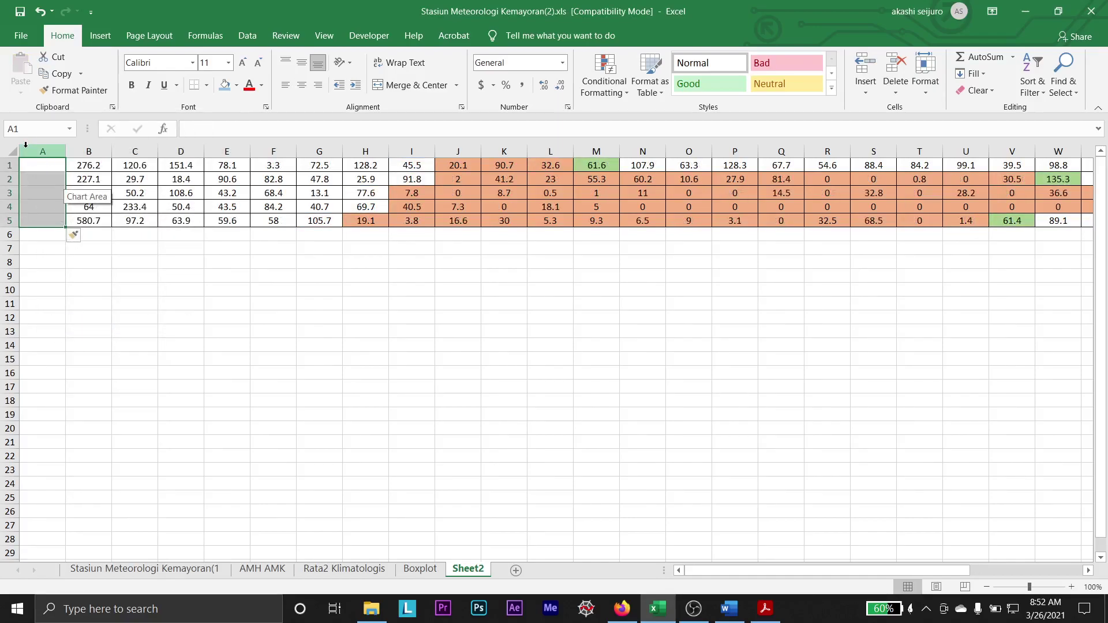
- Enter the years 2016, 2017, 2018, 2019 and 2020 as row labels in A1:A5
left_click(37, 171)
type("201")
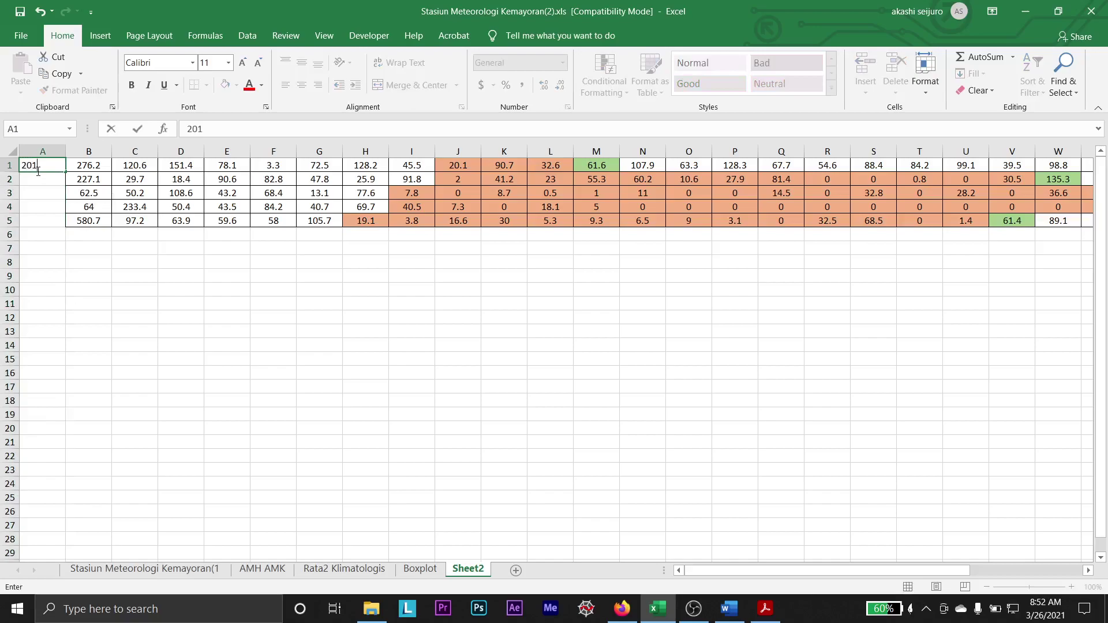
type("6")
key("Return")
type("2017")
key("Return")
type("20")
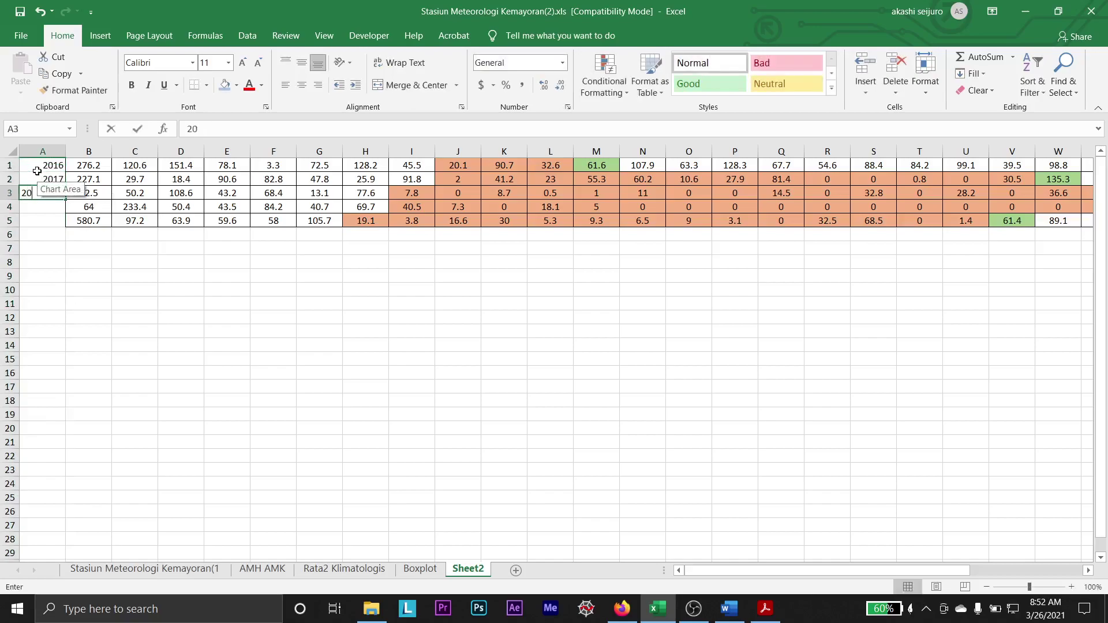
type("18")
key("Return")
type("2019")
key("Return")
type("20")
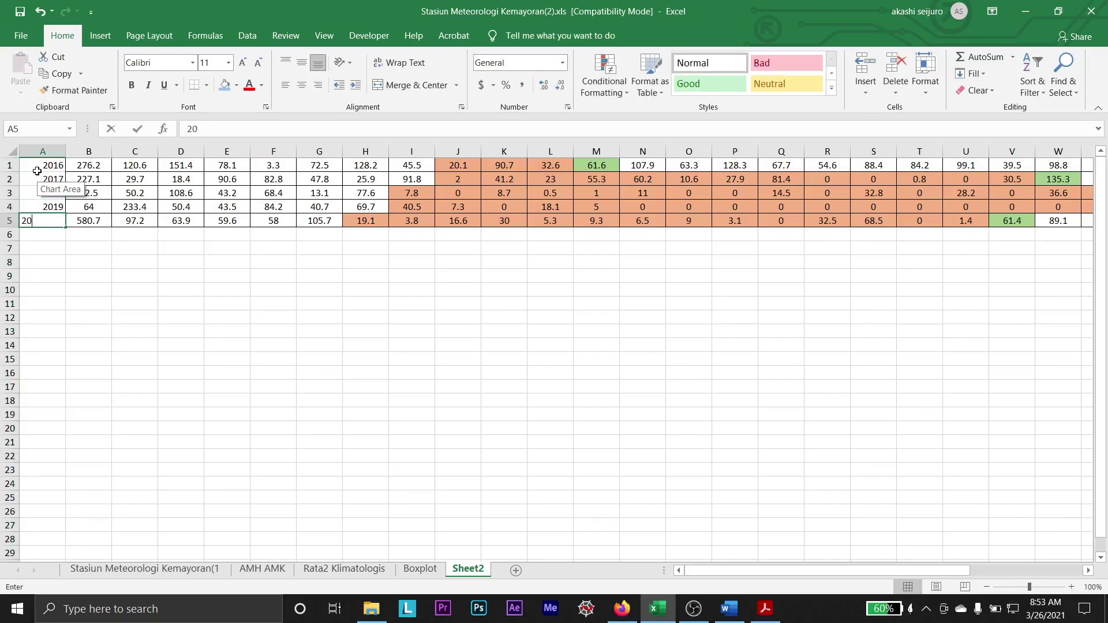
key("Return")
- Center the year labels in A1:A5 horizontally
left_click(36, 170)
key("shift+Down")
key("shift+Down")
key("shift+Down")
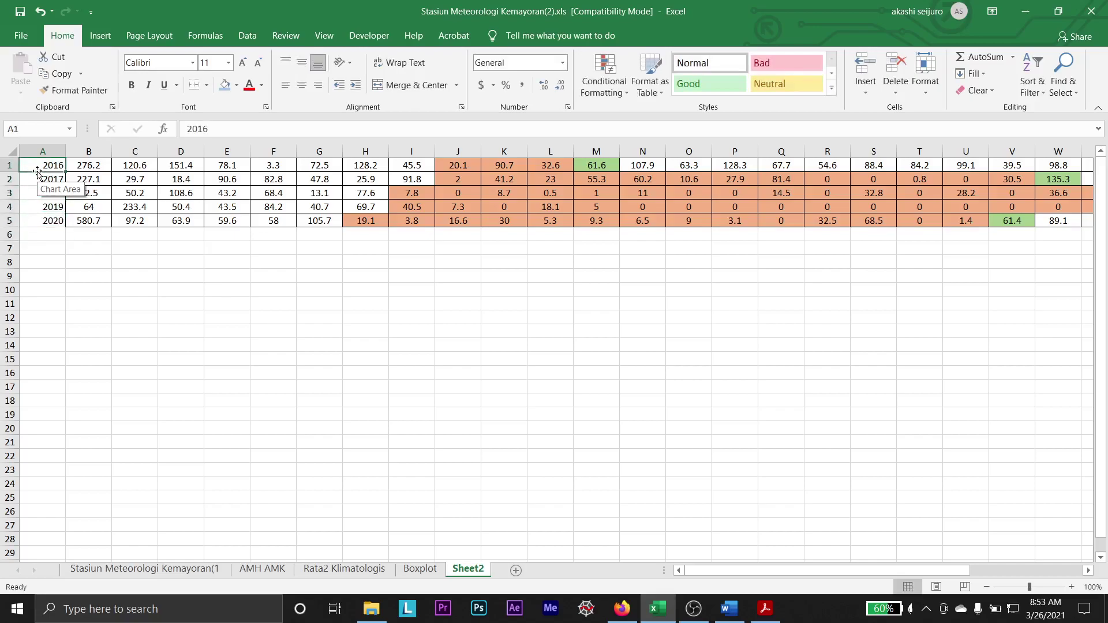
key("shift+Down")
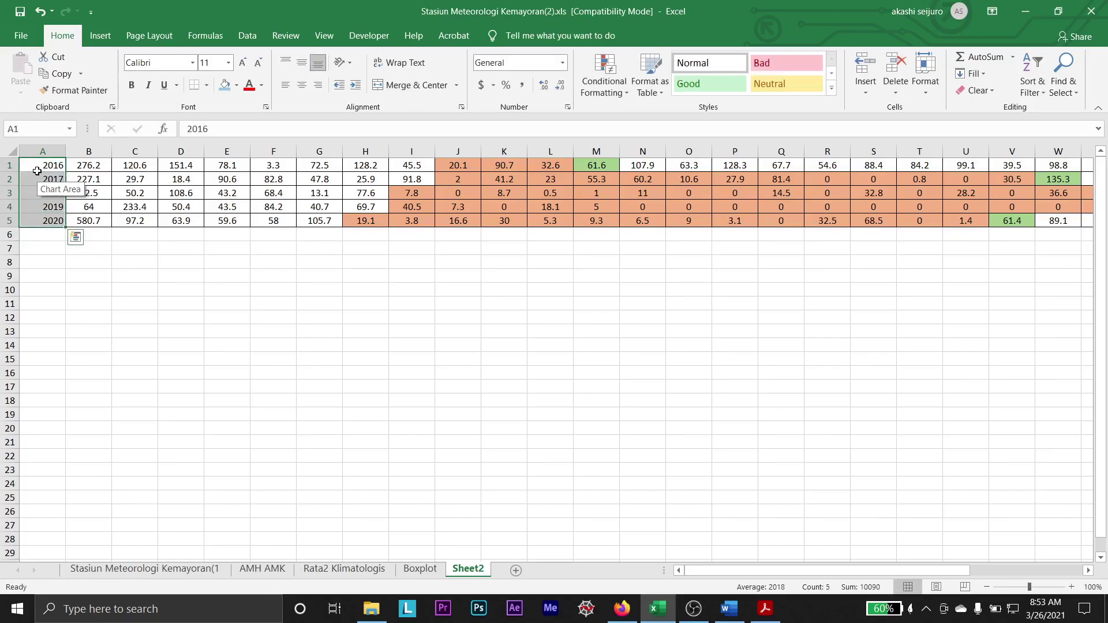
left_click(301, 85)
left_click(315, 331)
- Apply All Borders and a yellow fill to the year labels in A1:A5
left_click_drag(44, 159, 43, 221)
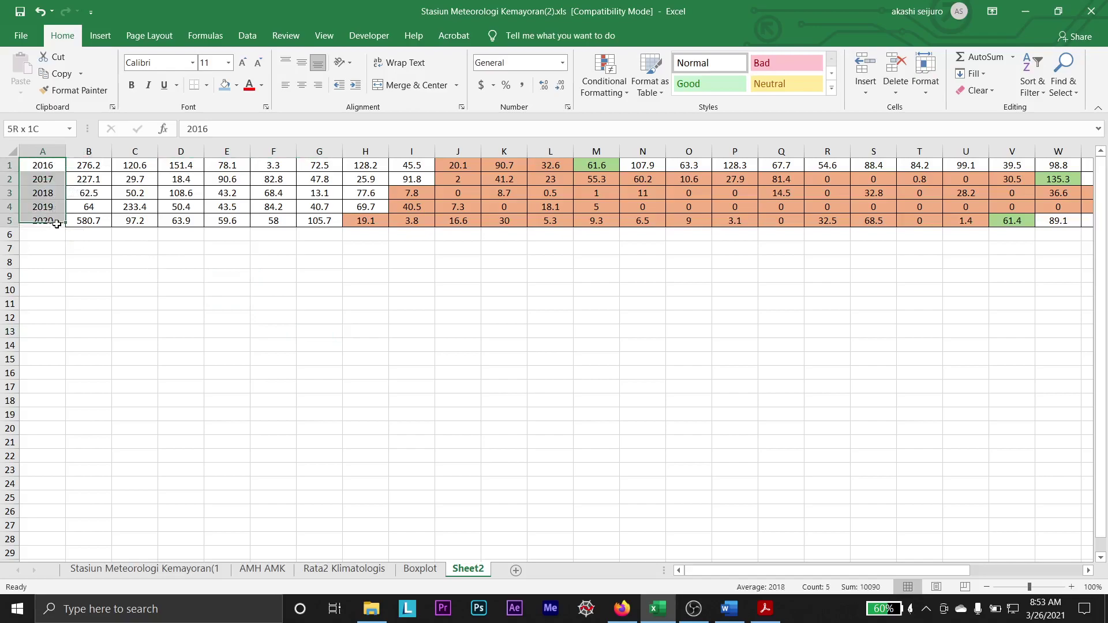
left_click(206, 85)
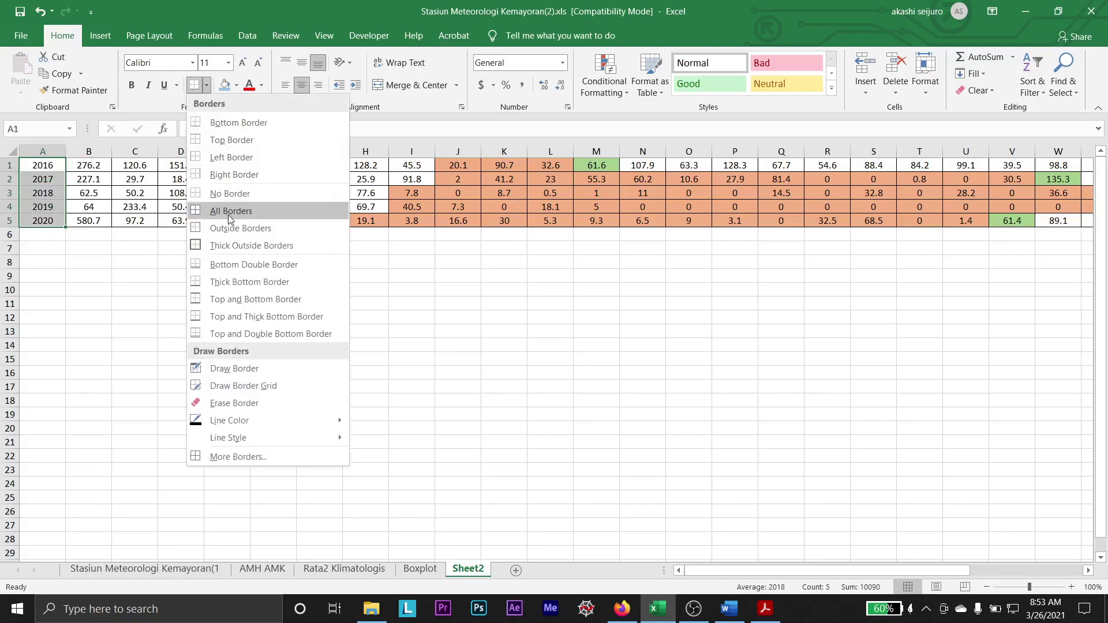
left_click(231, 210)
left_click(237, 85)
left_click(258, 198)
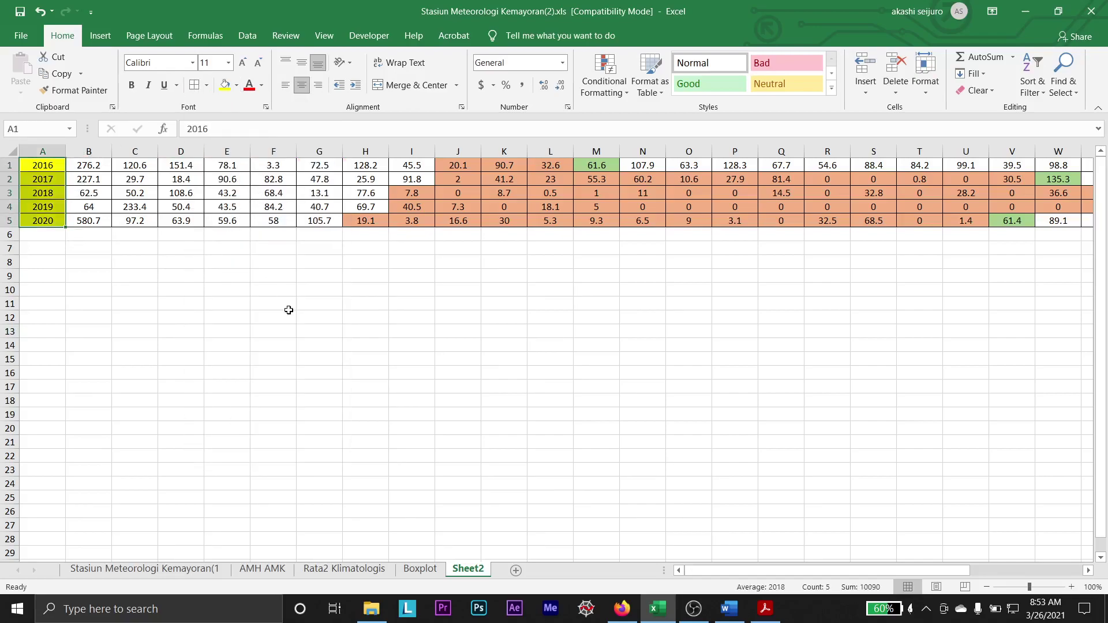
left_click(290, 306)
- Insert two blank rows of cells above the rainfall table at A1:AF2 on Sheet2
left_click_drag(46, 164, 1104, 165)
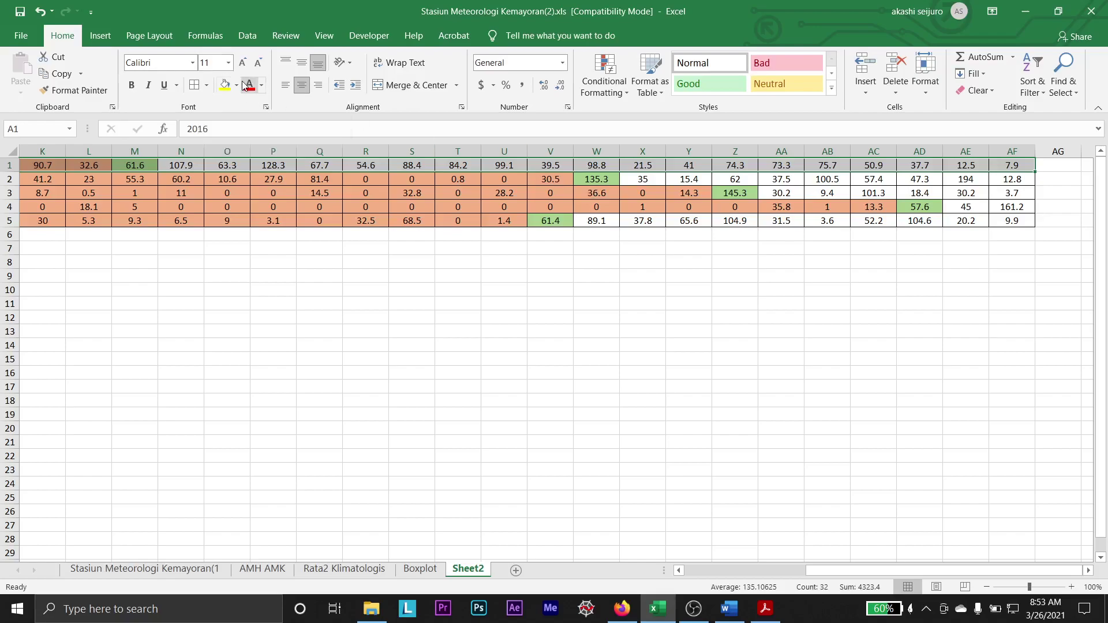
right_click(291, 164)
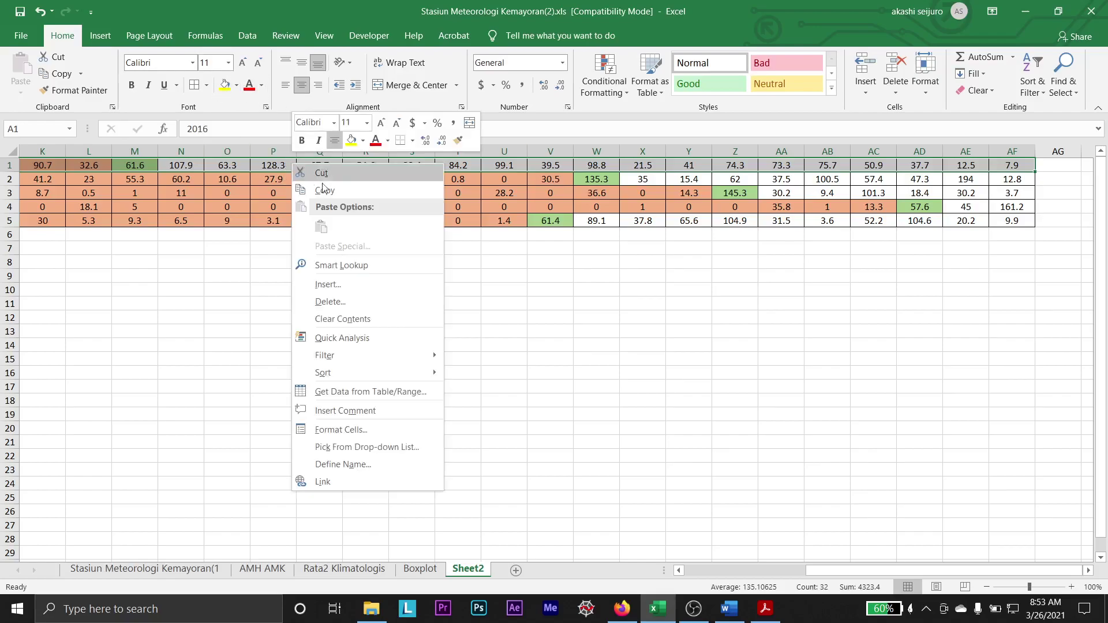
left_click(344, 206)
left_click_drag(997, 168, 17, 173)
right_click(78, 163)
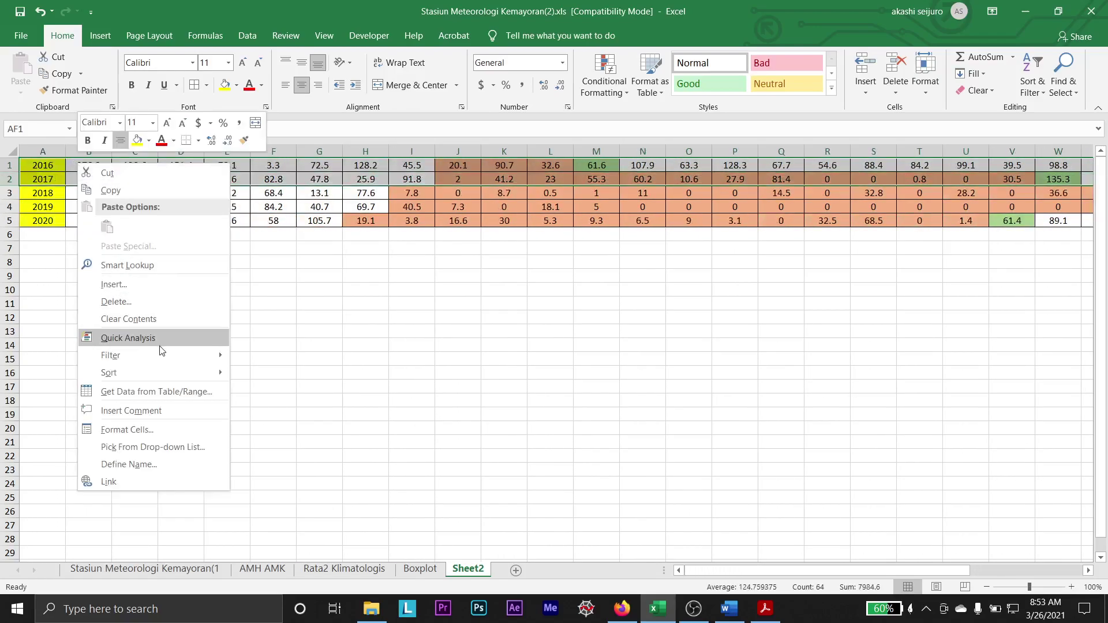
left_click(145, 283)
left_click(107, 325)
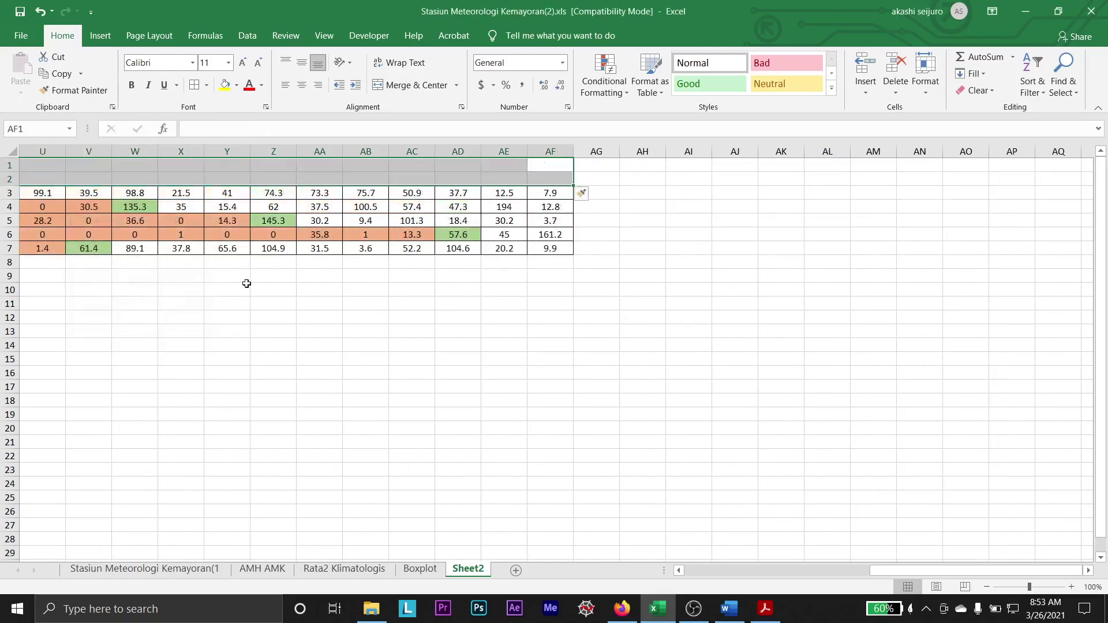
scroll(433, 348, "left", 10)
- Copy the month and 1–3 header rows A16:AJ17 from the Stasiun Meteorologi Kemayoran(1 sheet into Sheet2 at A1
left_click(408, 570)
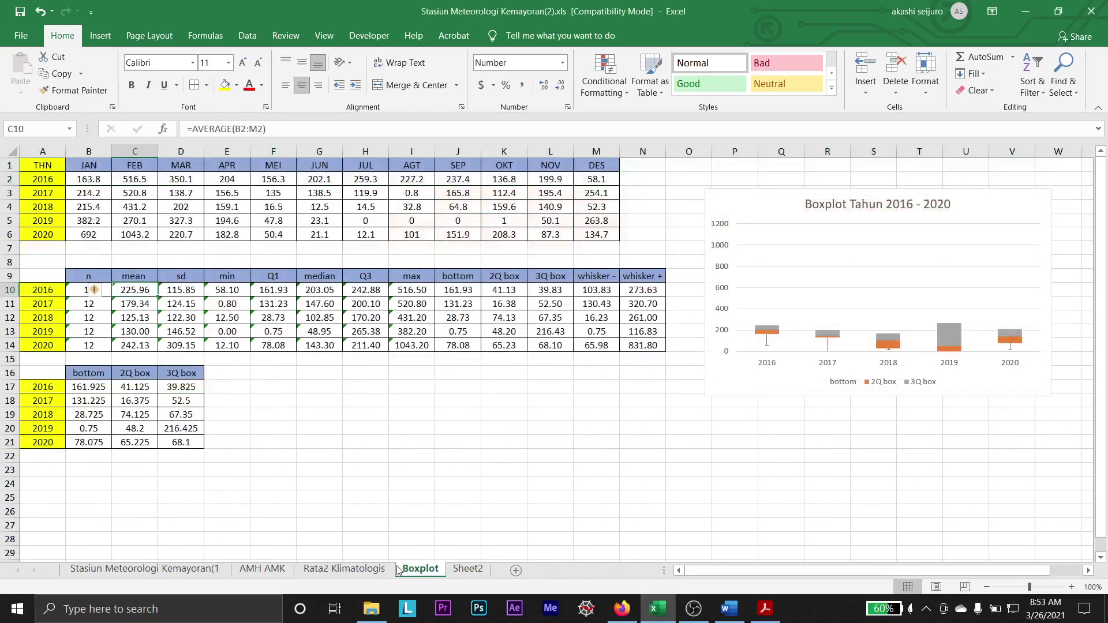
left_click(203, 570)
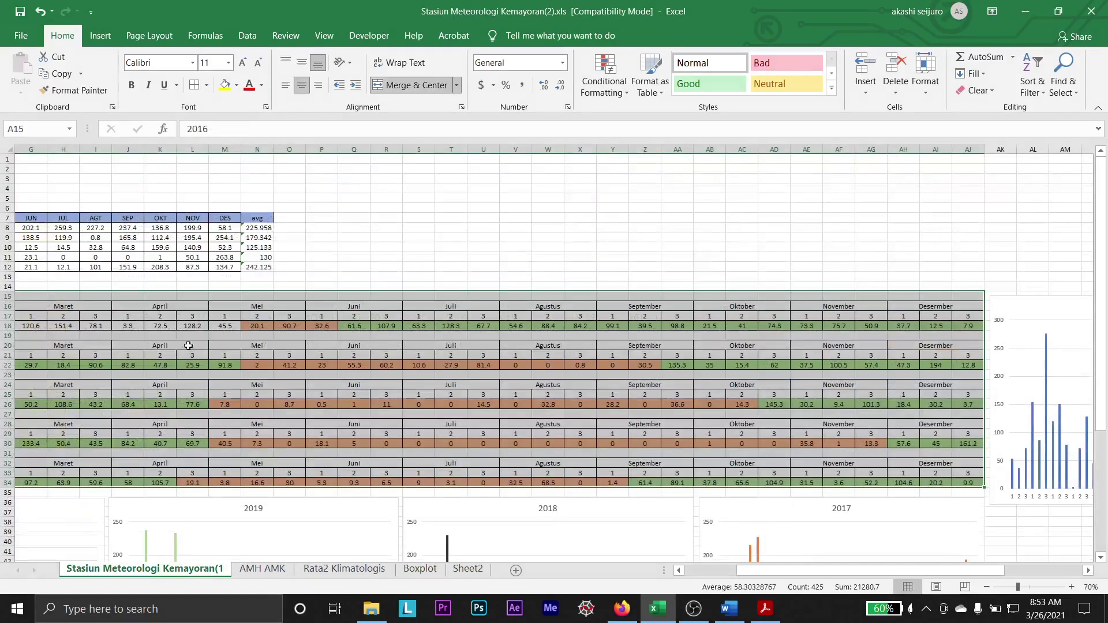
scroll(191, 369, "down", 2, "ctrl")
left_click_drag(354, 316, 1037, 317)
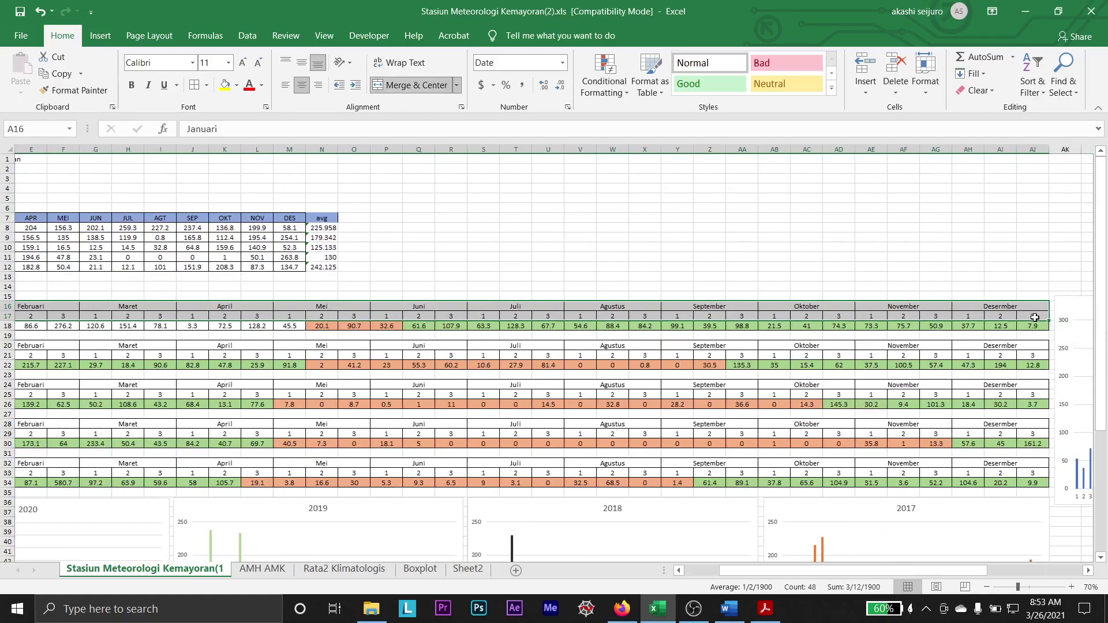
key("ctrl+c")
left_click(484, 570)
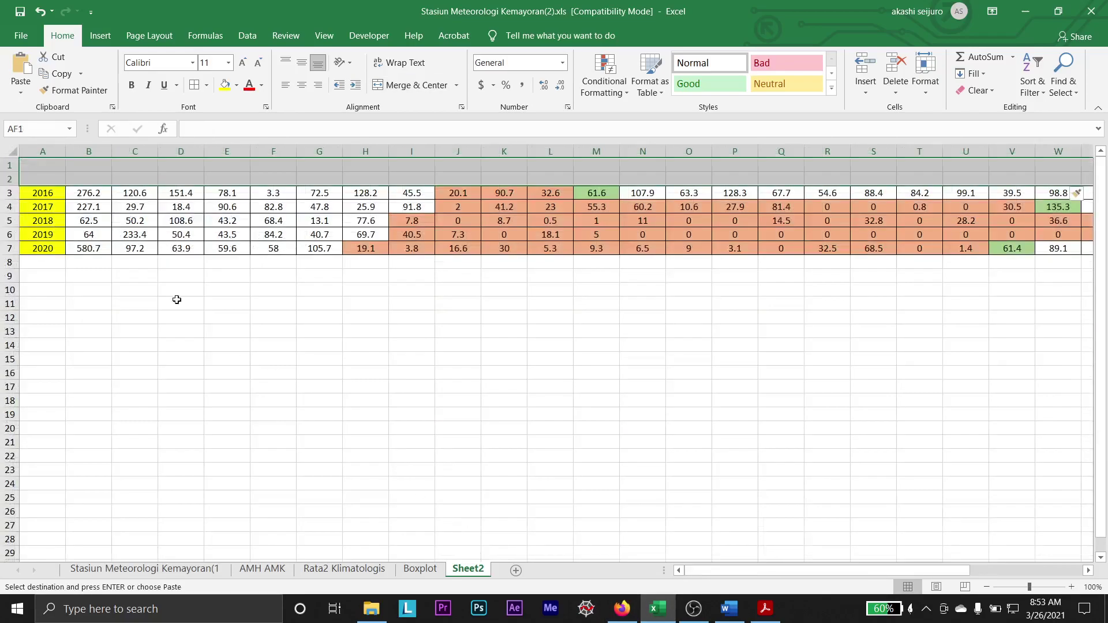
key("ctrl+v")
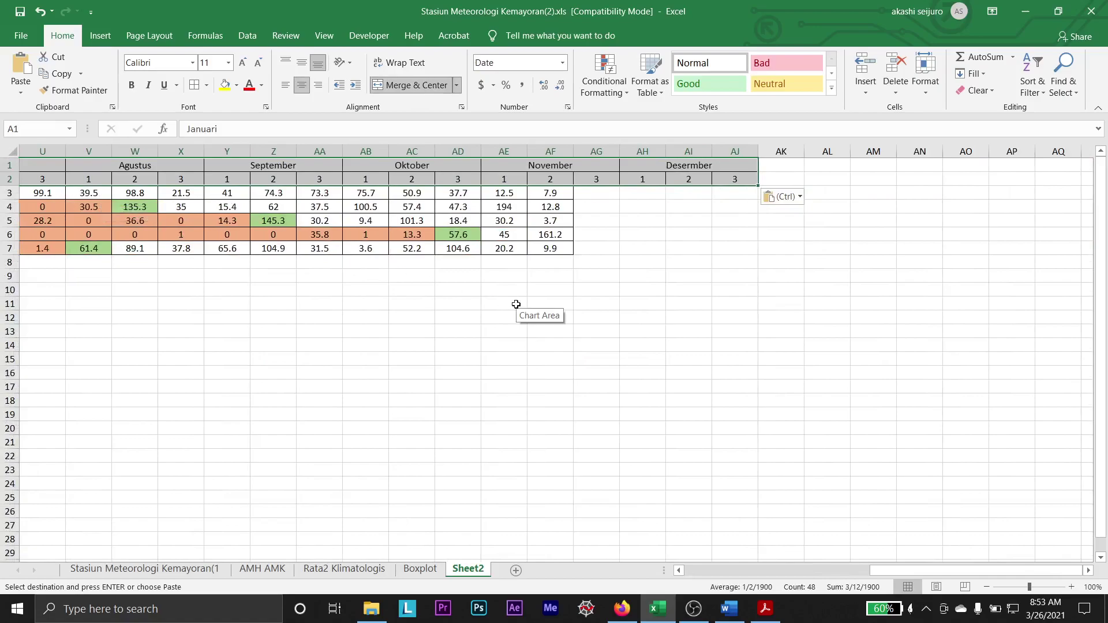
- Try to shift the month and 1–3 header rows on Sheet2 to the right so they start above the first rainfall column
left_click(799, 570)
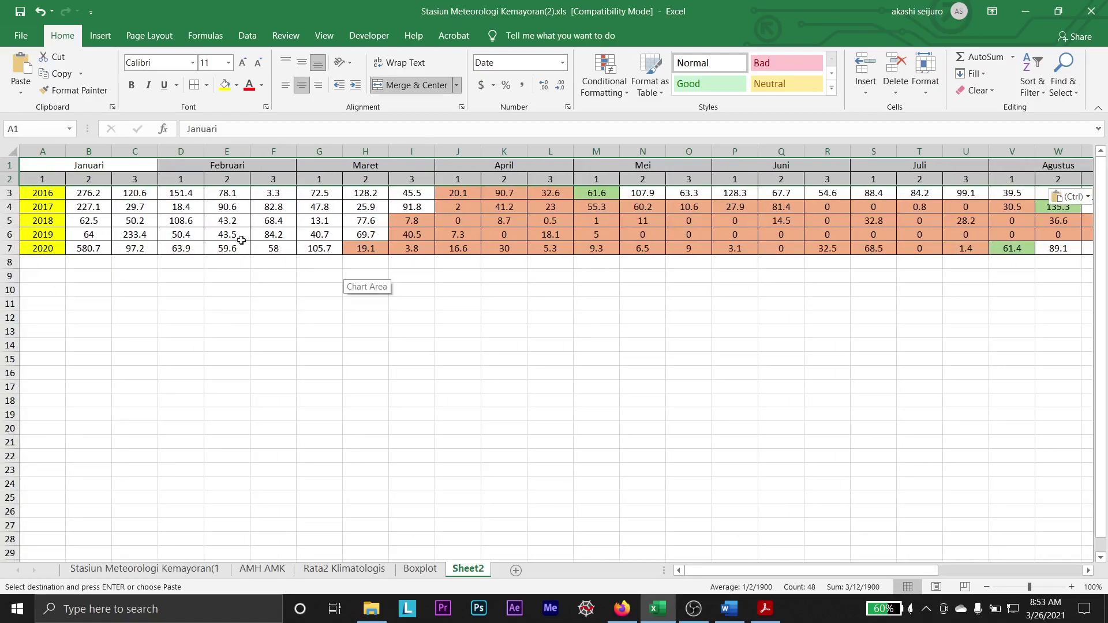
left_click_drag(109, 161, 140, 161)
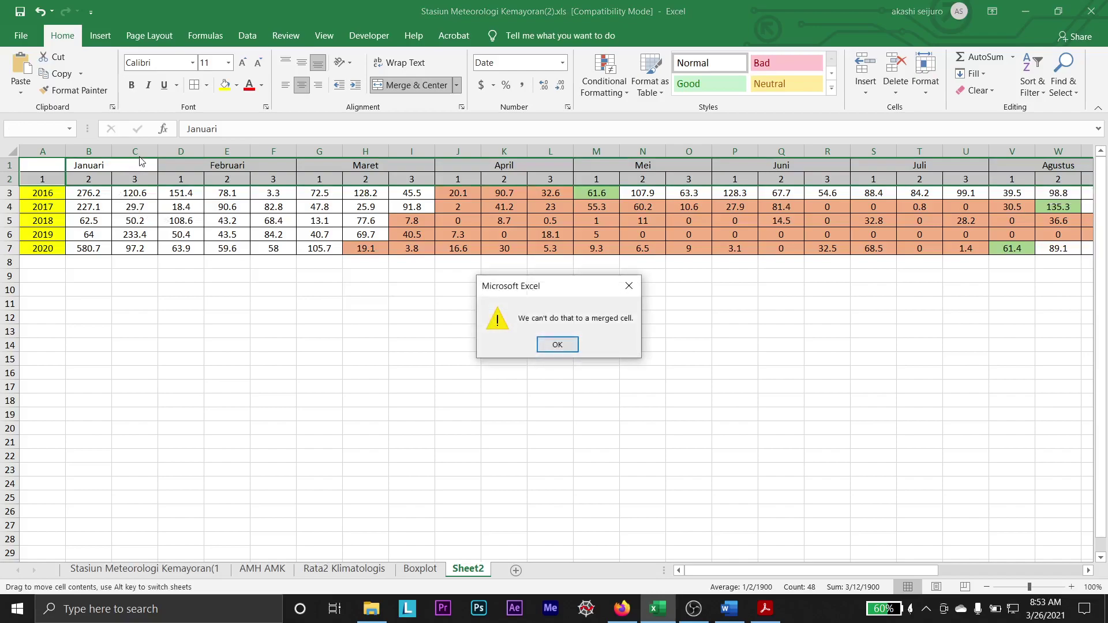
left_click(557, 345)
left_click_drag(157, 161, 254, 167)
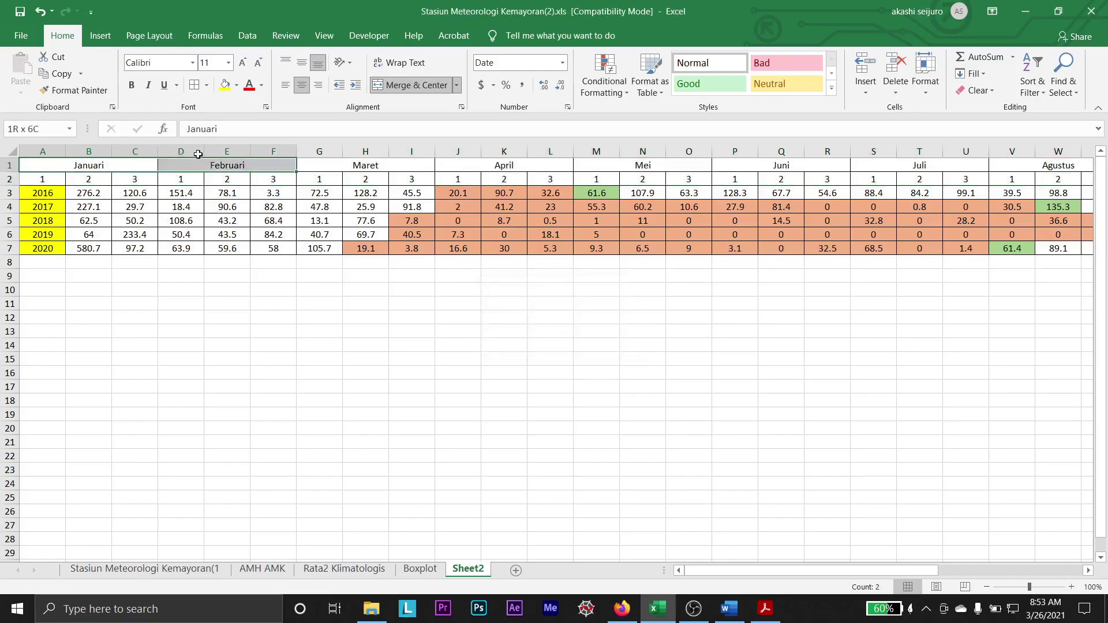
- Compare the month header on Sheet2 with the ten-day rainfall tables on the AMH AMK and Stasiun Meteorologi Kemayoran(1 sheets
left_click_drag(104, 167, 392, 167)
left_click(754, 361)
left_click(458, 373)
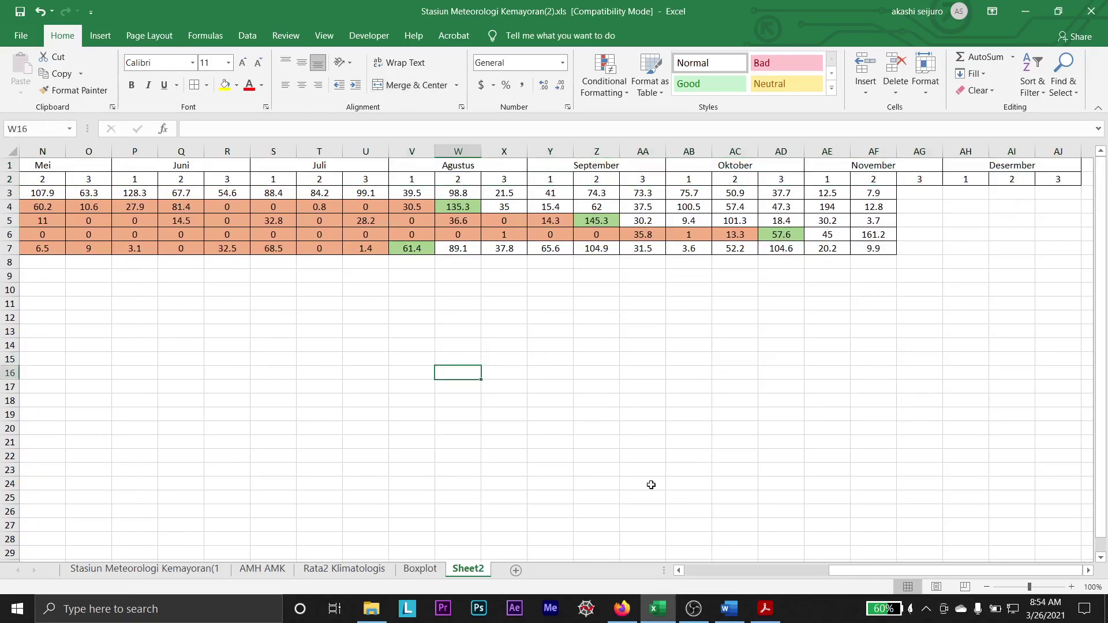
left_click(778, 568)
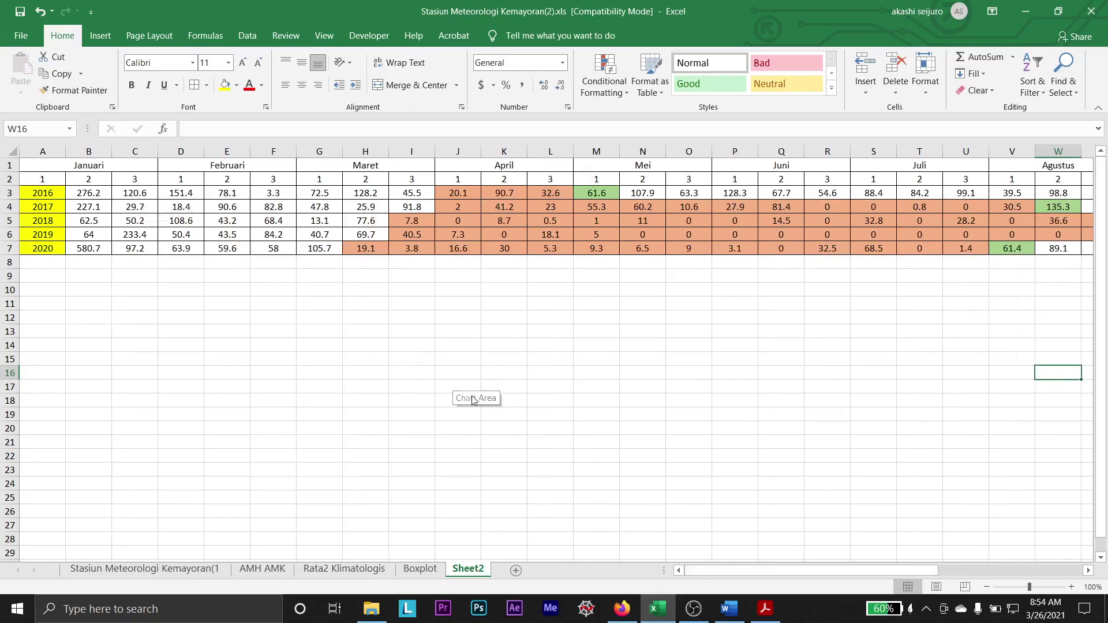
left_click(344, 570)
left_click(274, 571)
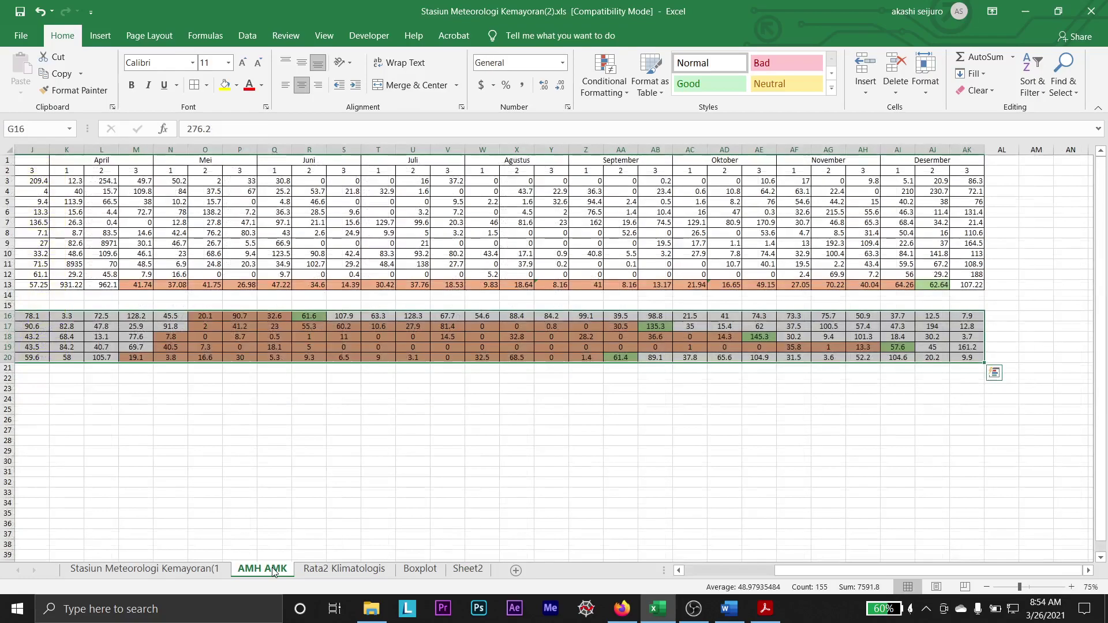
left_click(212, 570)
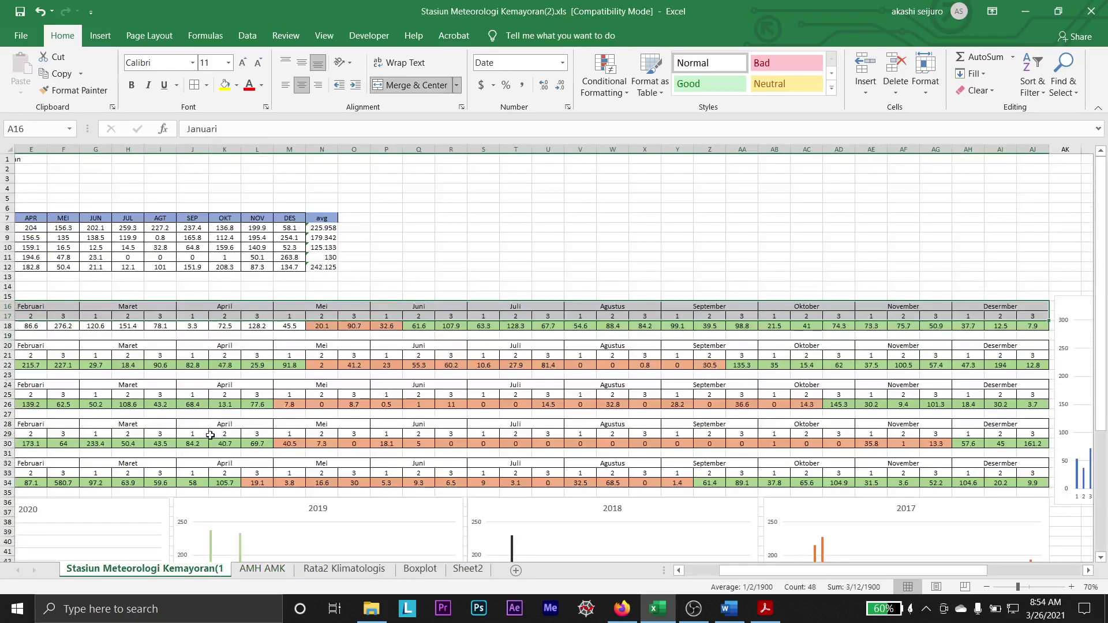
- Add a new blank worksheet after Stasiun Meteorologi Kemayoran(1 and permanently delete Sheet2
left_click(516, 571)
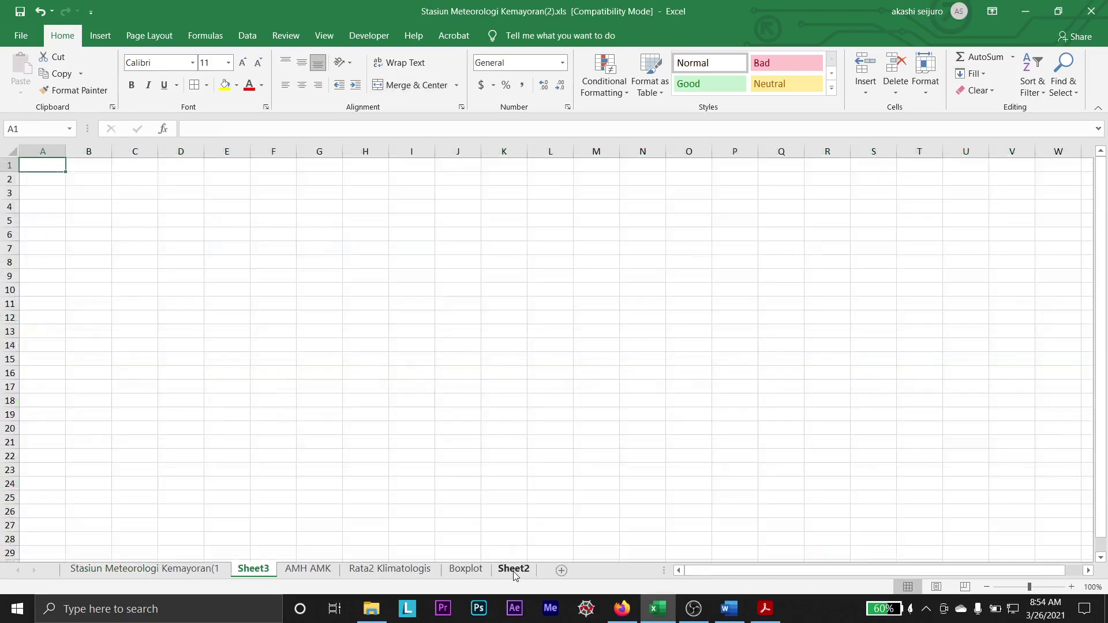
right_click(514, 570)
left_click(546, 421)
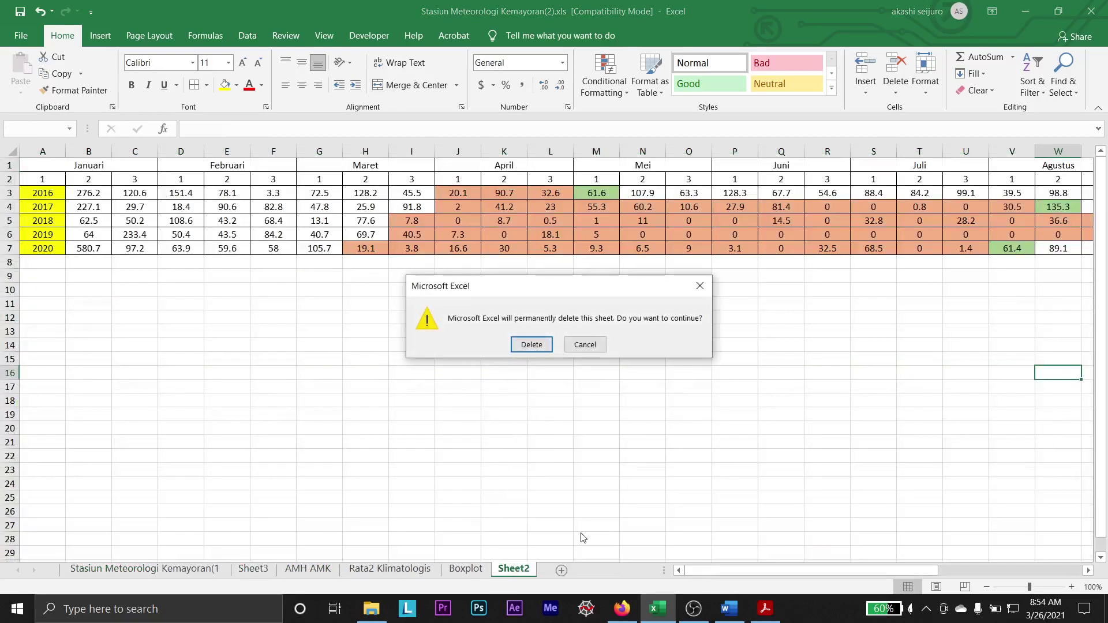
left_click(531, 346)
- Move the new blank worksheet to the end of the workbook, after Boxplot
left_click(253, 569)
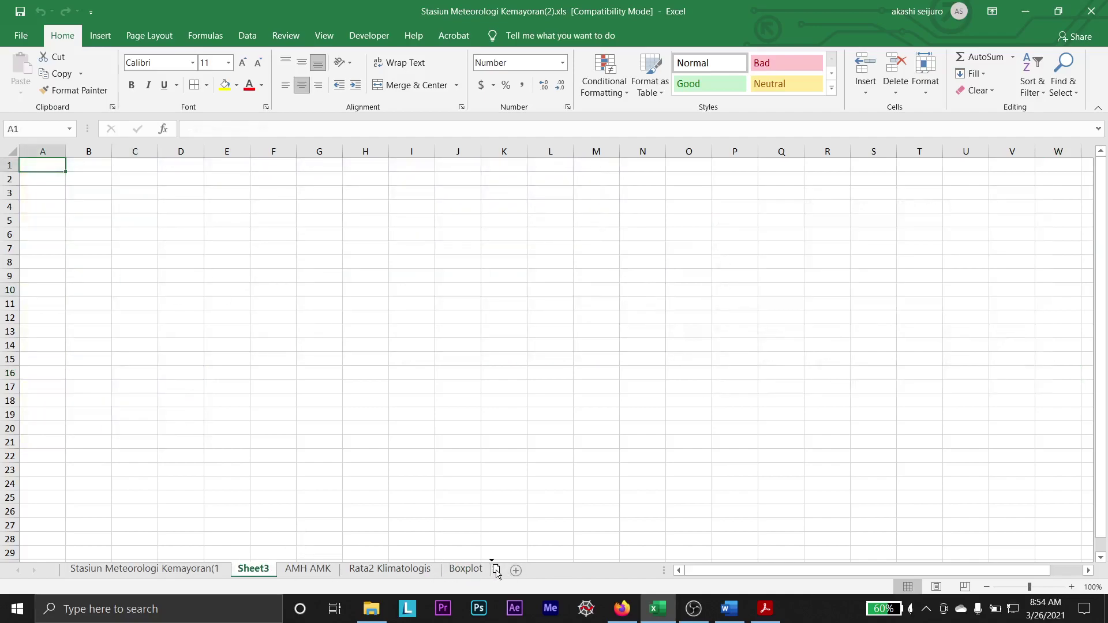
left_click_drag(497, 572, 498, 575)
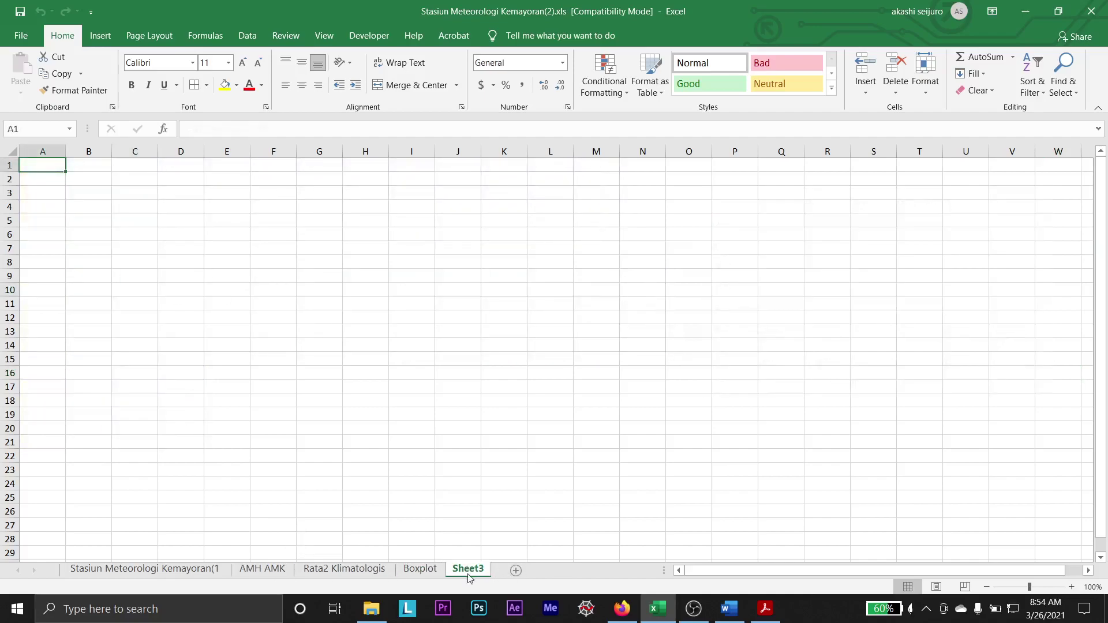
mouse_move(634, 606)
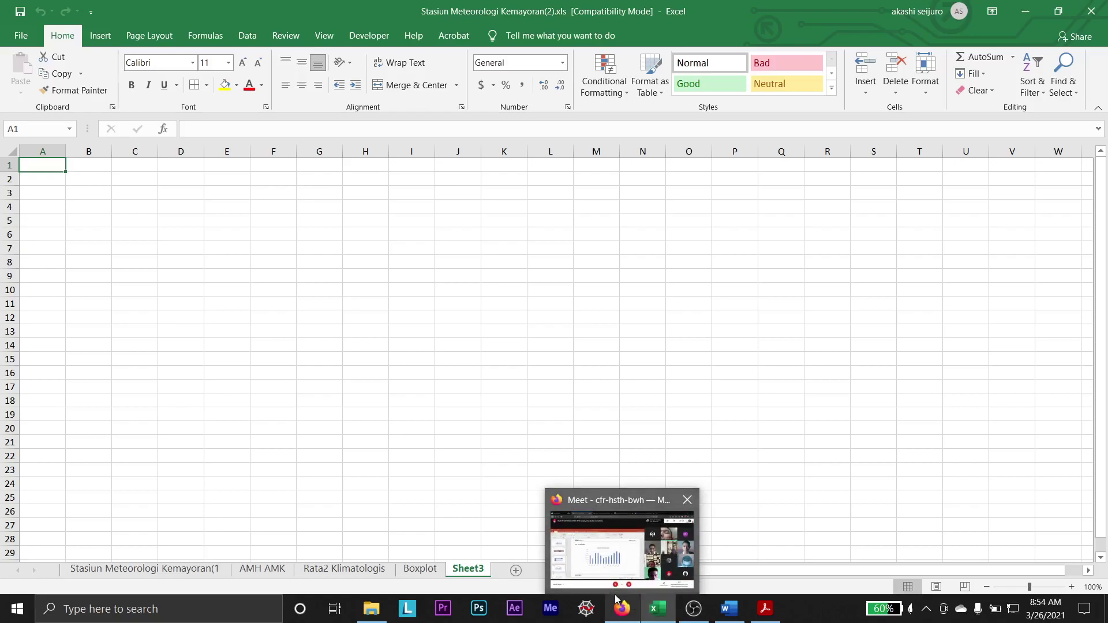
- Review the Boxplot and Rata2 Klimatologis sheets, and examine the BOXPLOT chart and its analysis paragraph in the Word report
left_click(404, 569)
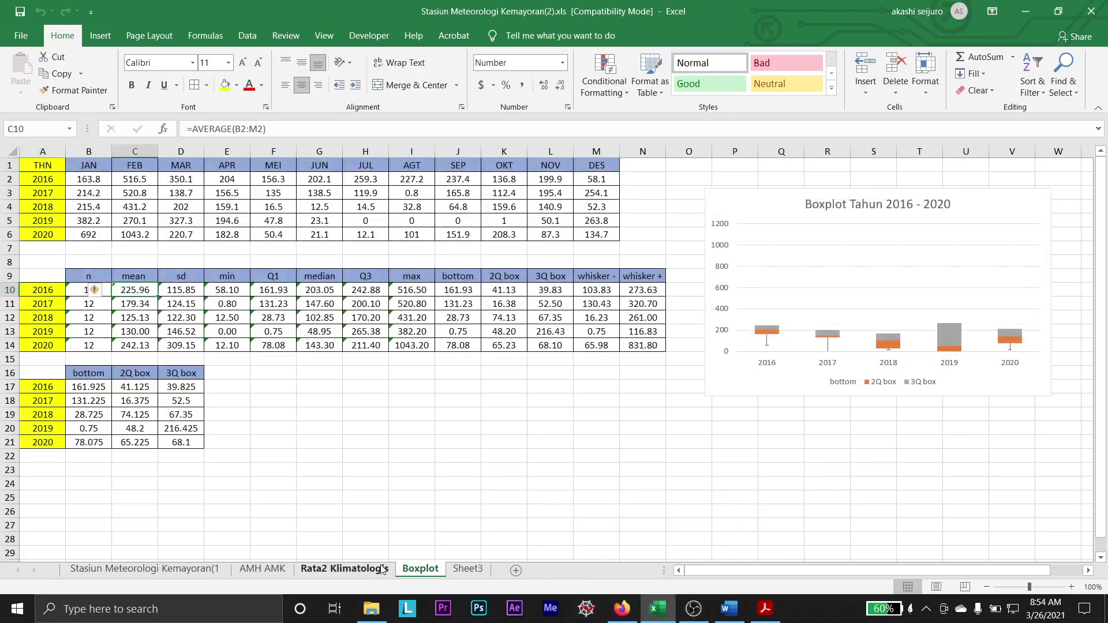
left_click(381, 570)
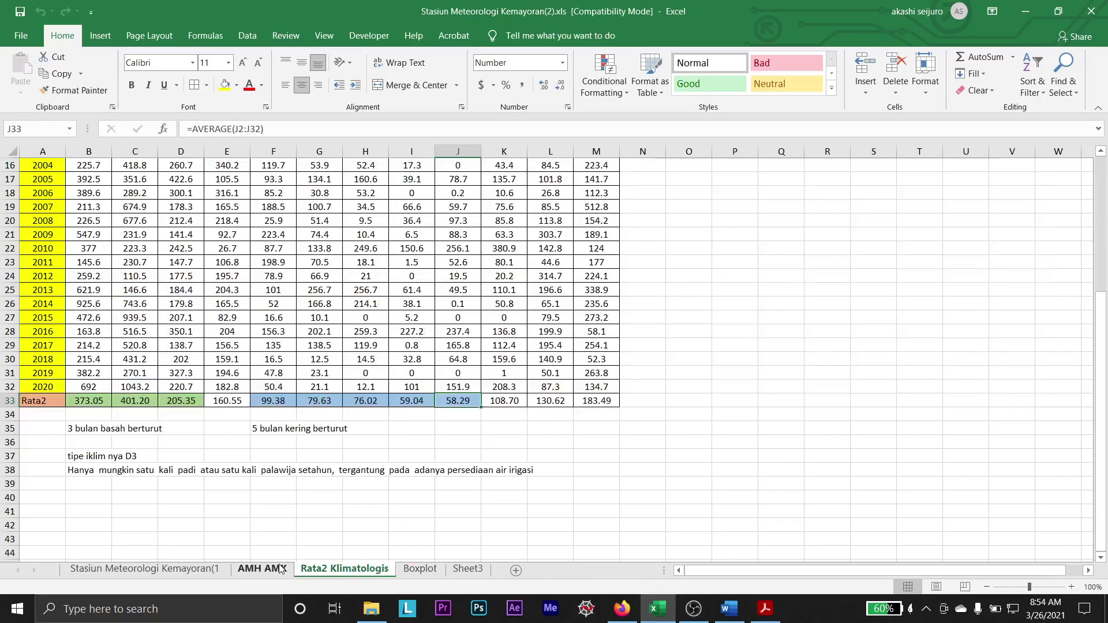
left_click(420, 569)
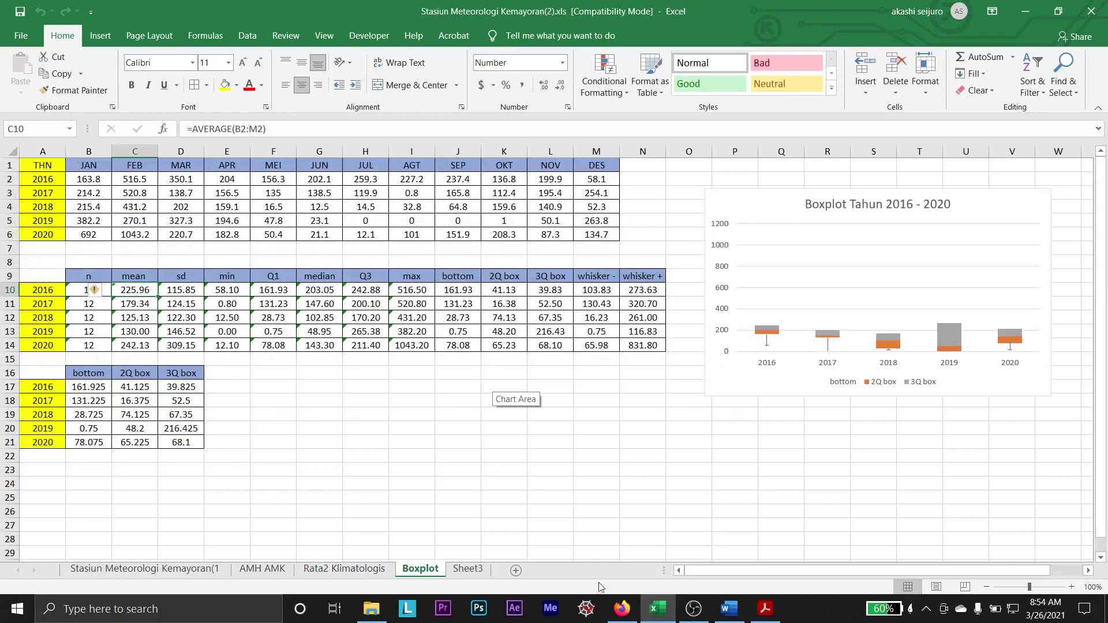
left_click(732, 611)
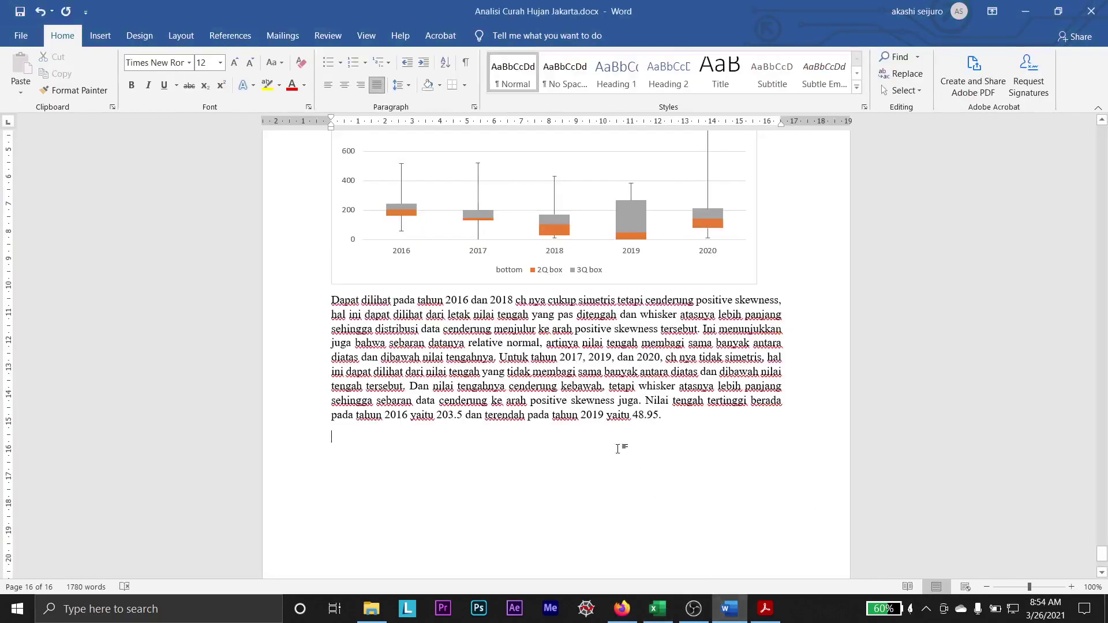
scroll(564, 404, "up", 4)
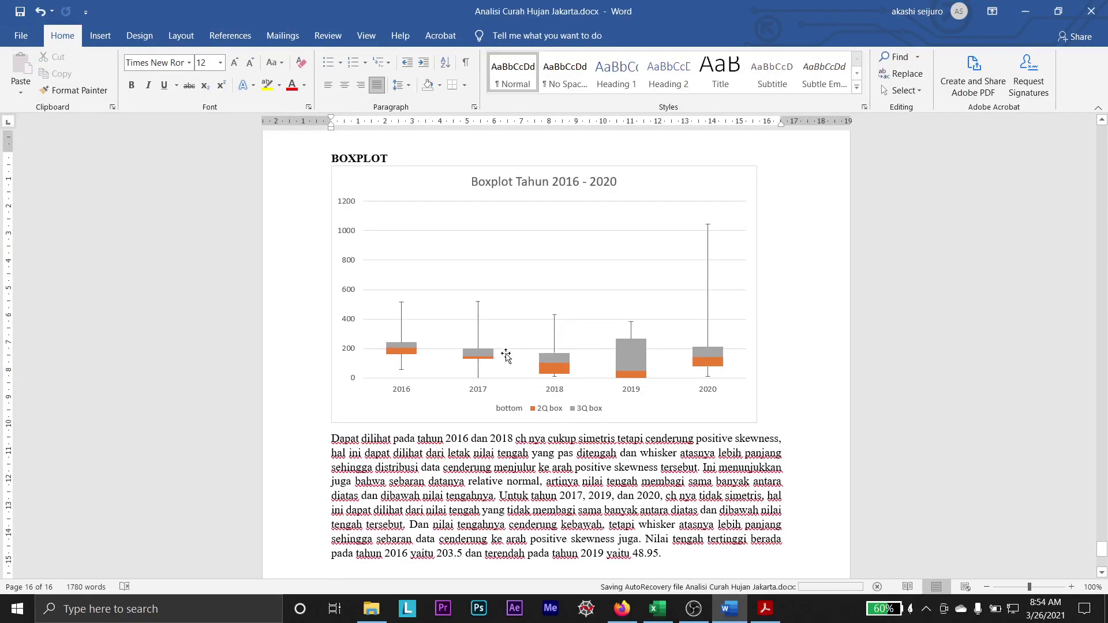
scroll(664, 358, "down", 1)
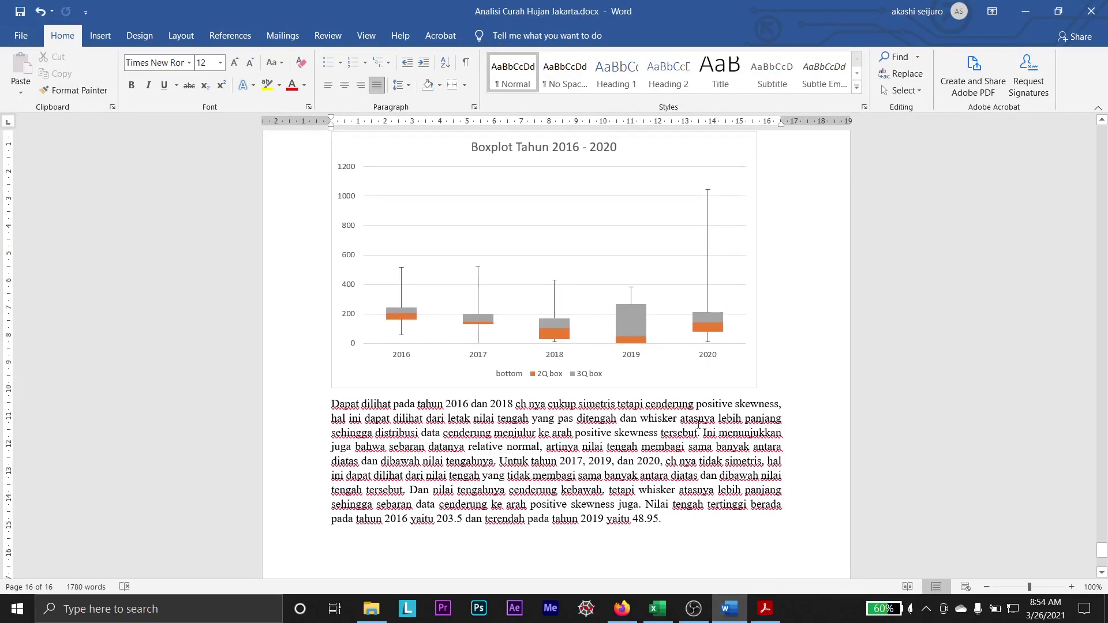
mouse_move(382, 613)
- Switch to Excel and inspect the chart elements and chart area size and property options of the 2016–2020 boxplot
left_click(658, 610)
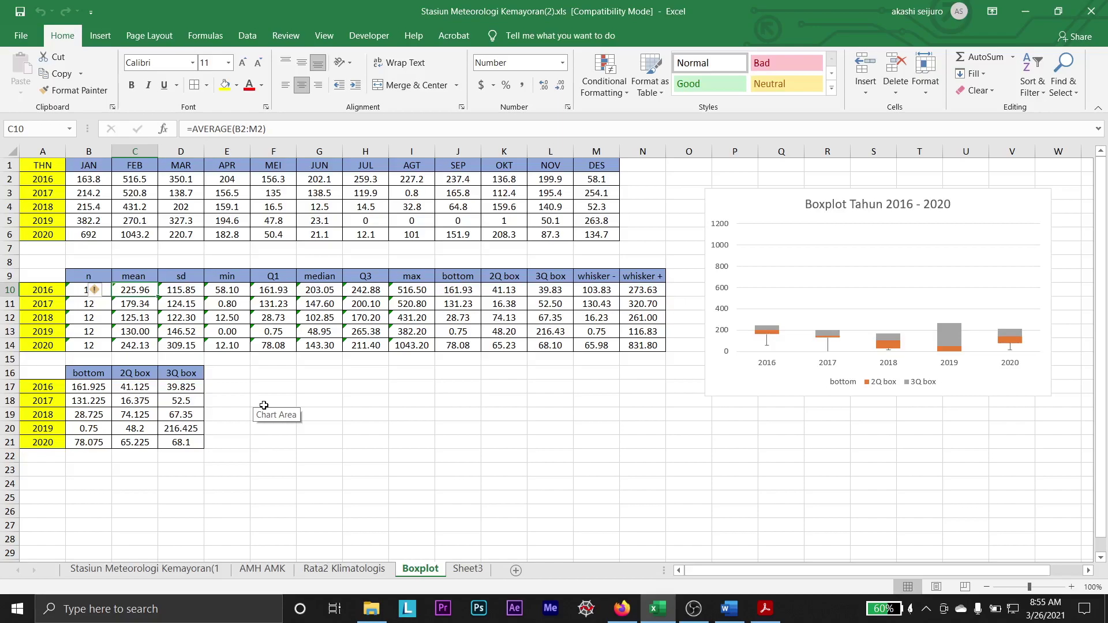
right_click(788, 208)
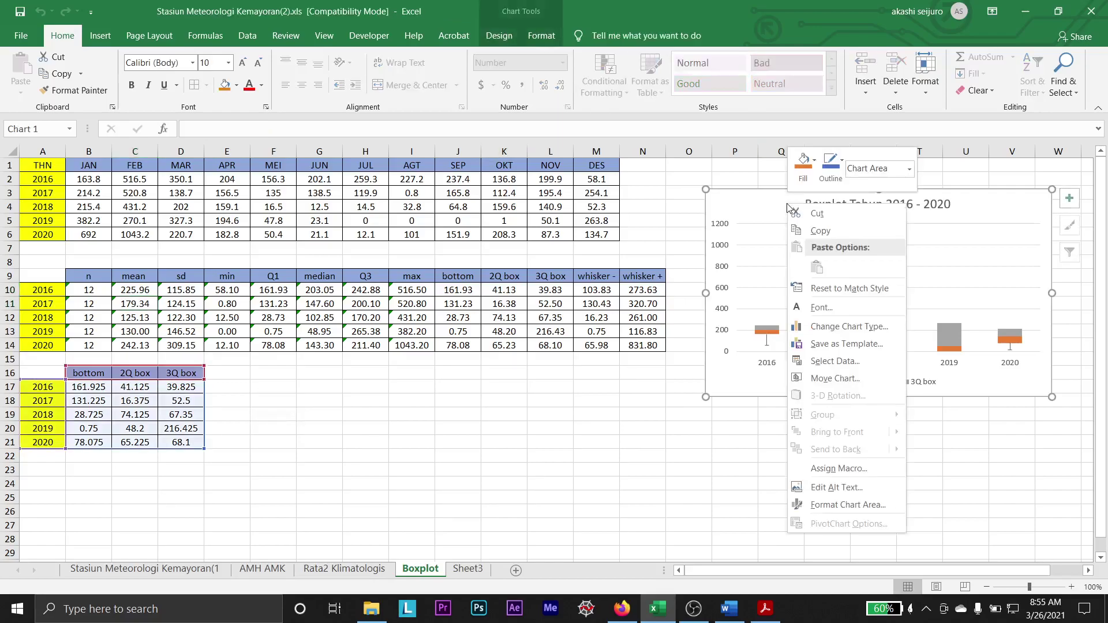
left_click(1069, 198)
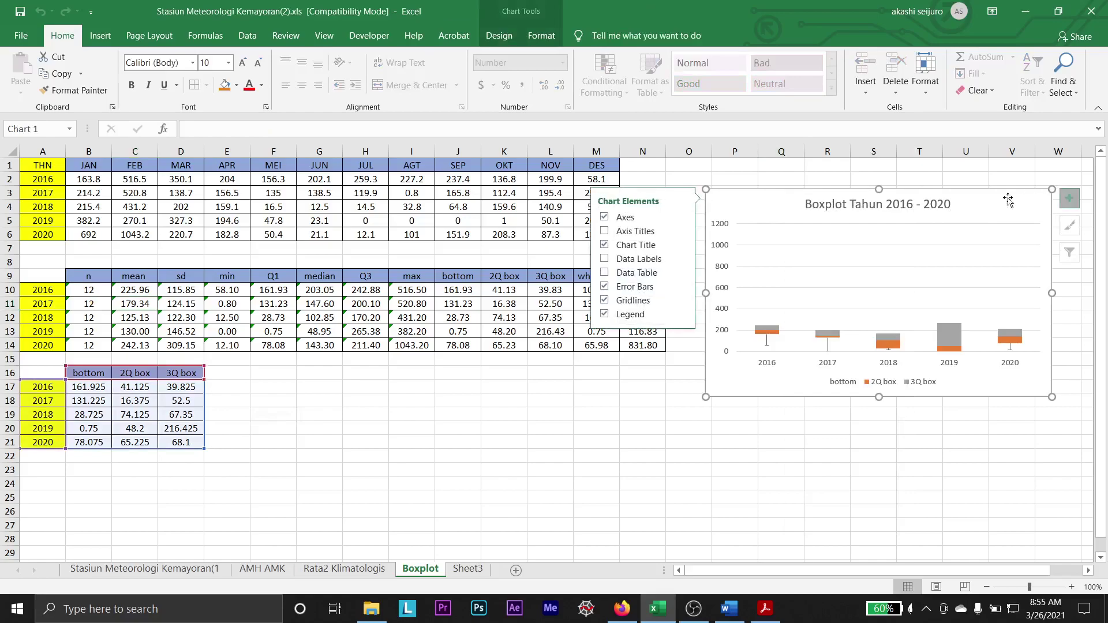
double_click(987, 200)
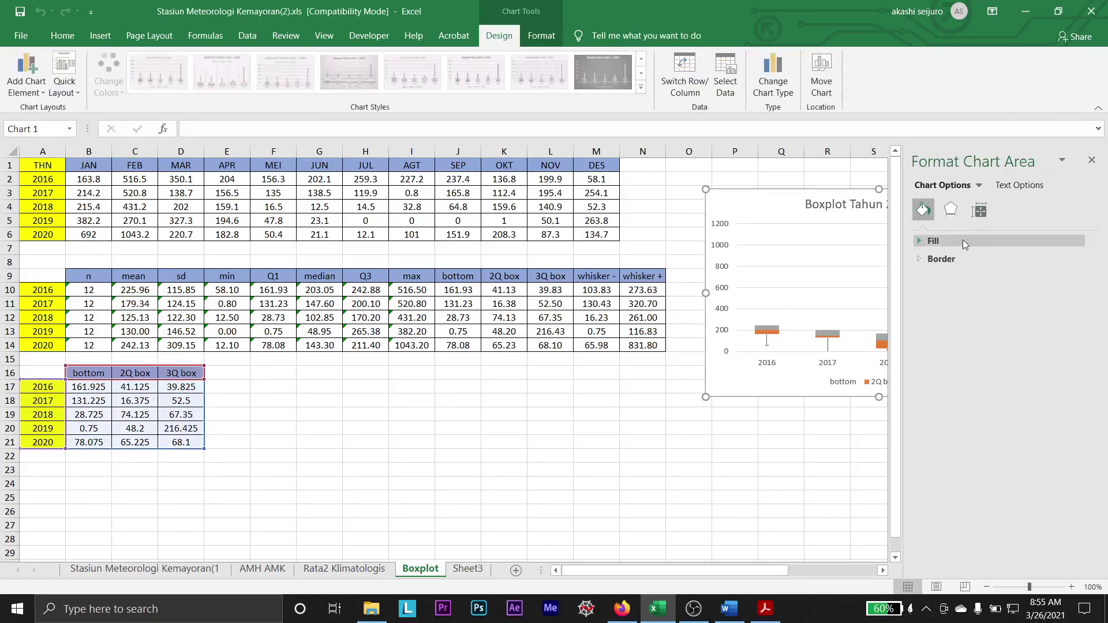
left_click(986, 213)
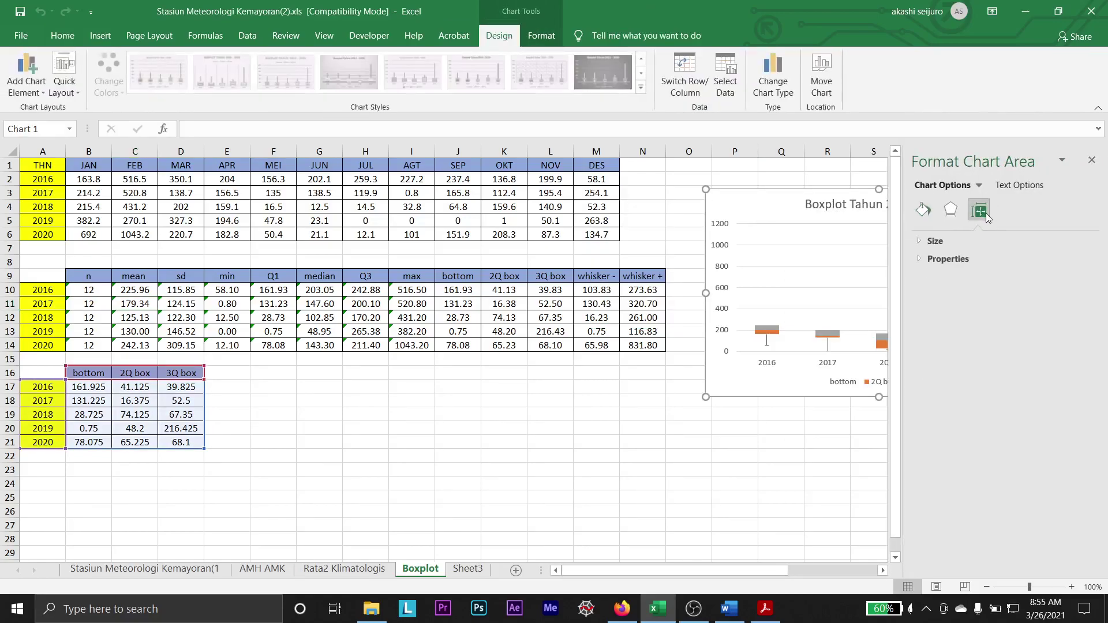
left_click(937, 254)
left_click(1091, 160)
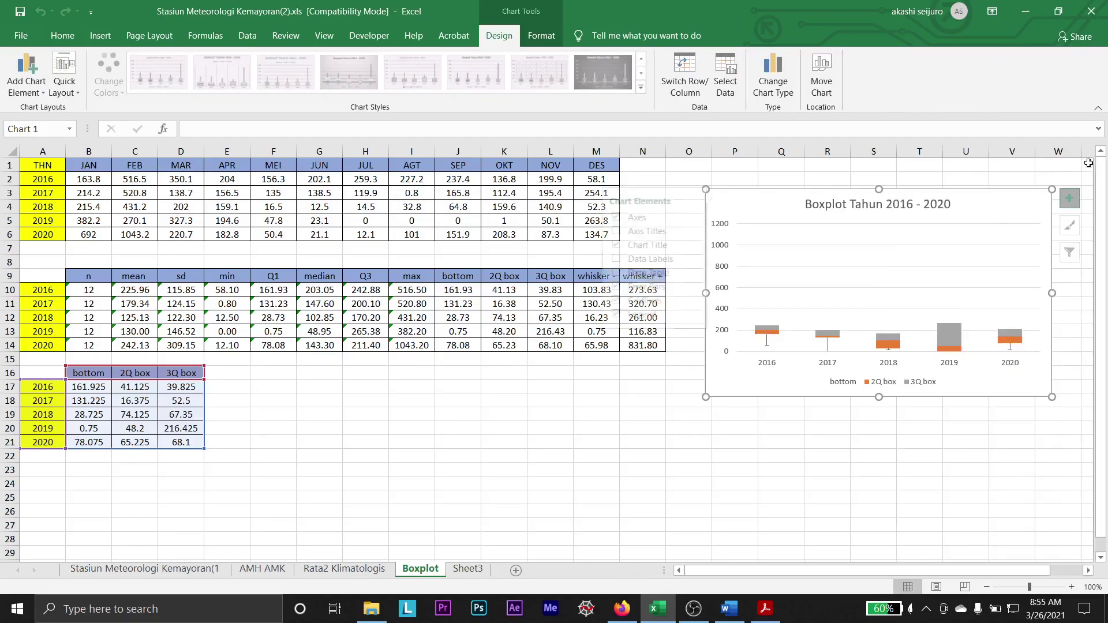
left_click(371, 423)
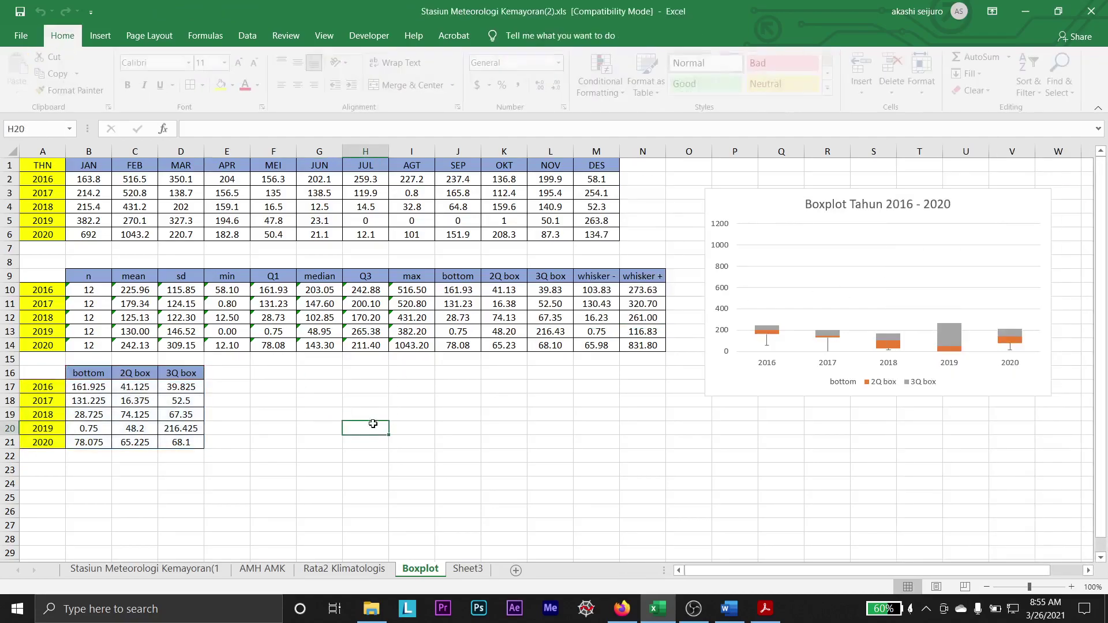
- Switch to the Google Meet call in Firefox and view the shared presentation's monthly rainfall histogram slide
left_click(285, 361)
left_click(285, 369)
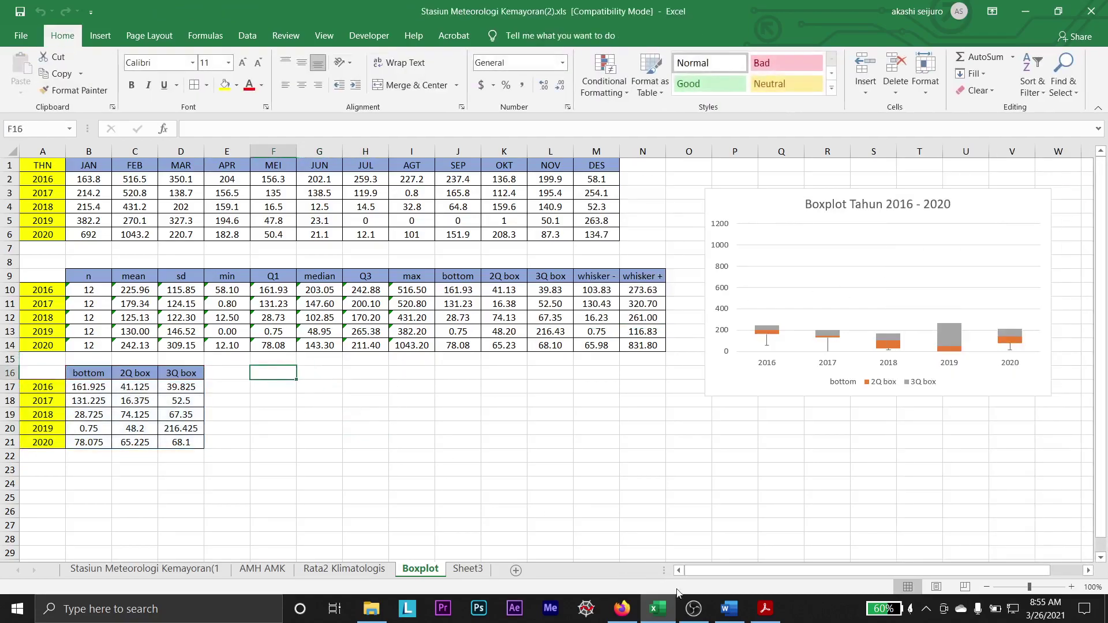
left_click(622, 608)
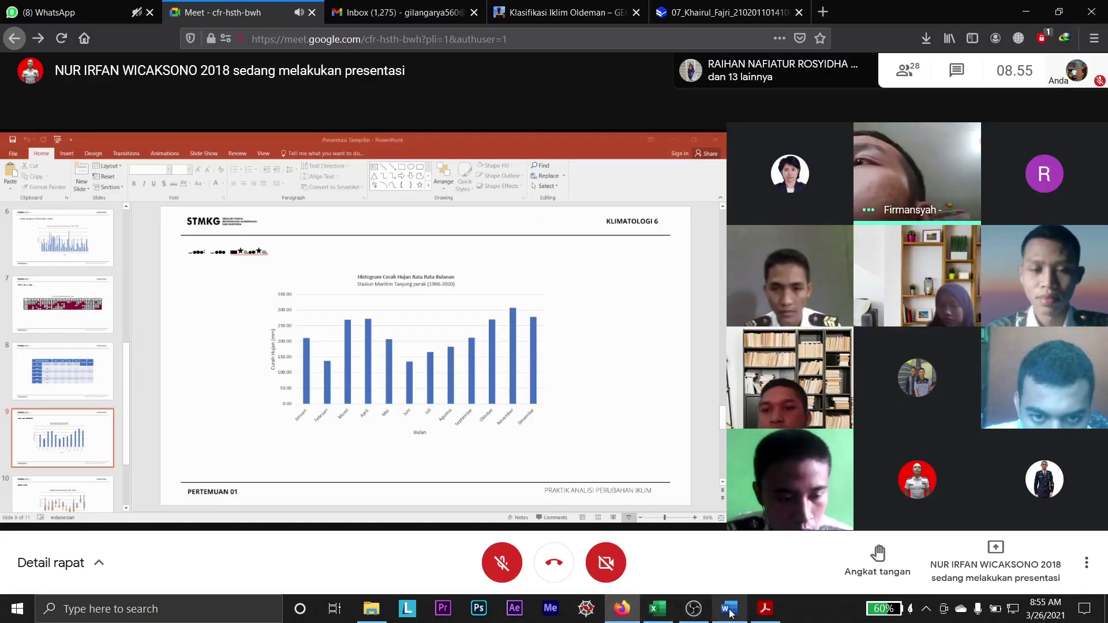
mouse_move(738, 614)
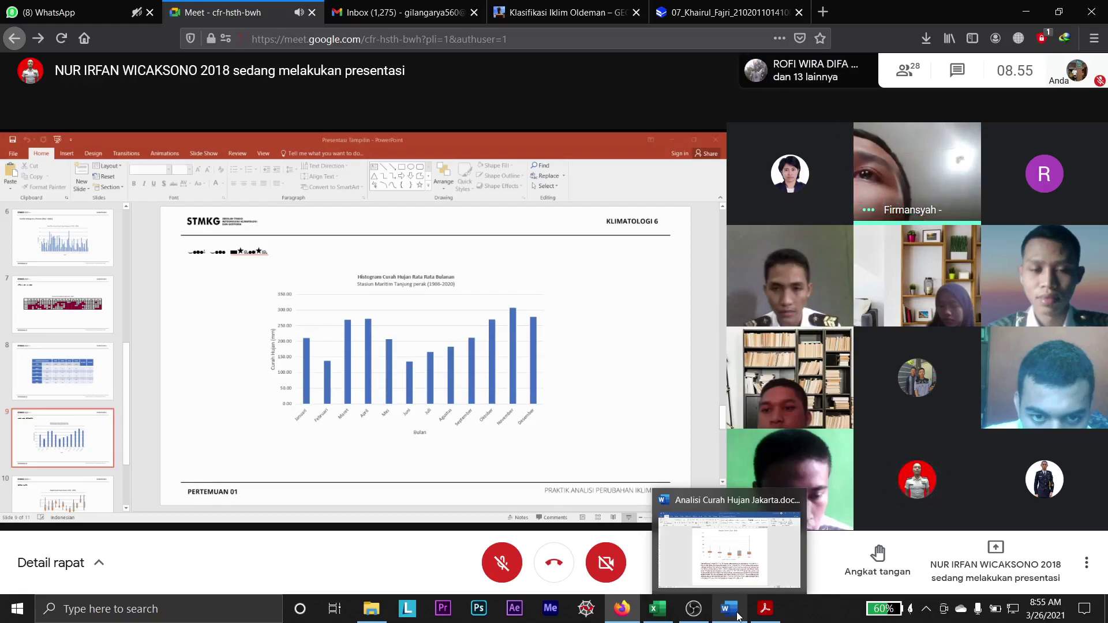
- Switch to Word and add below the boxplot analysis: "Dari boxplot tersebut dapat diketahui varibilitasnya dari nilai quartil pada masing – masing tahun nya."
left_click(738, 617)
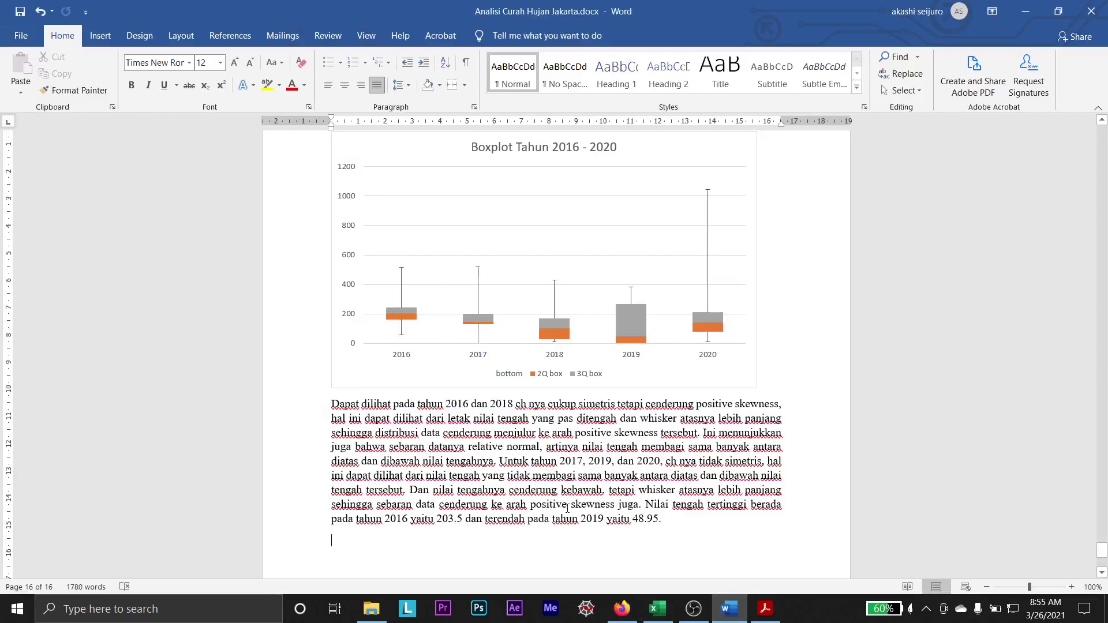
scroll(583, 550, "down", 5)
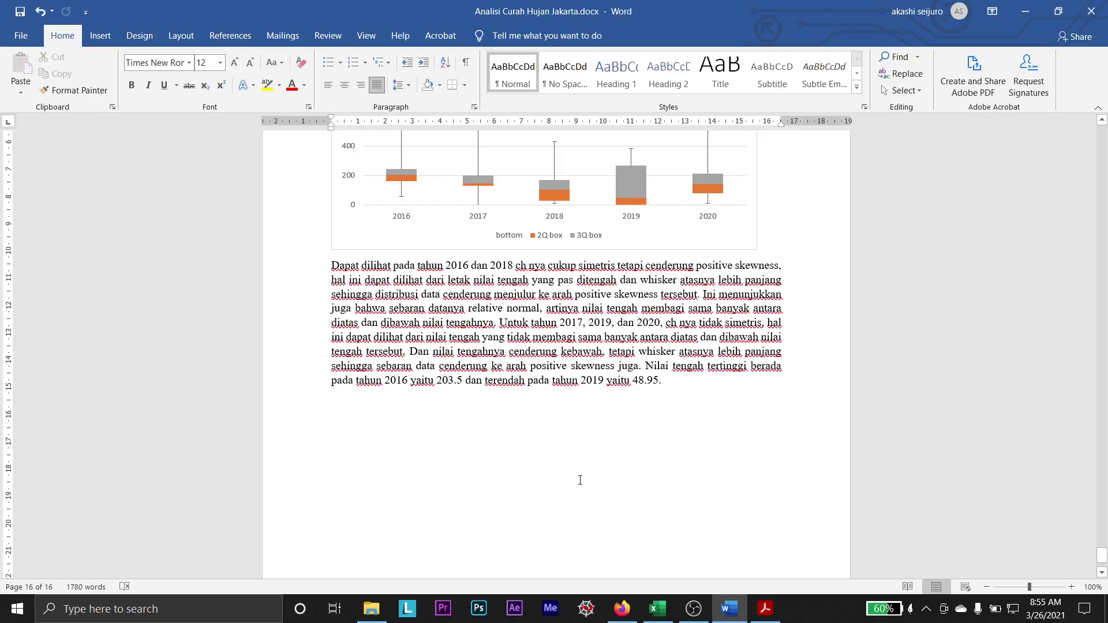
type("Dari boxplot")
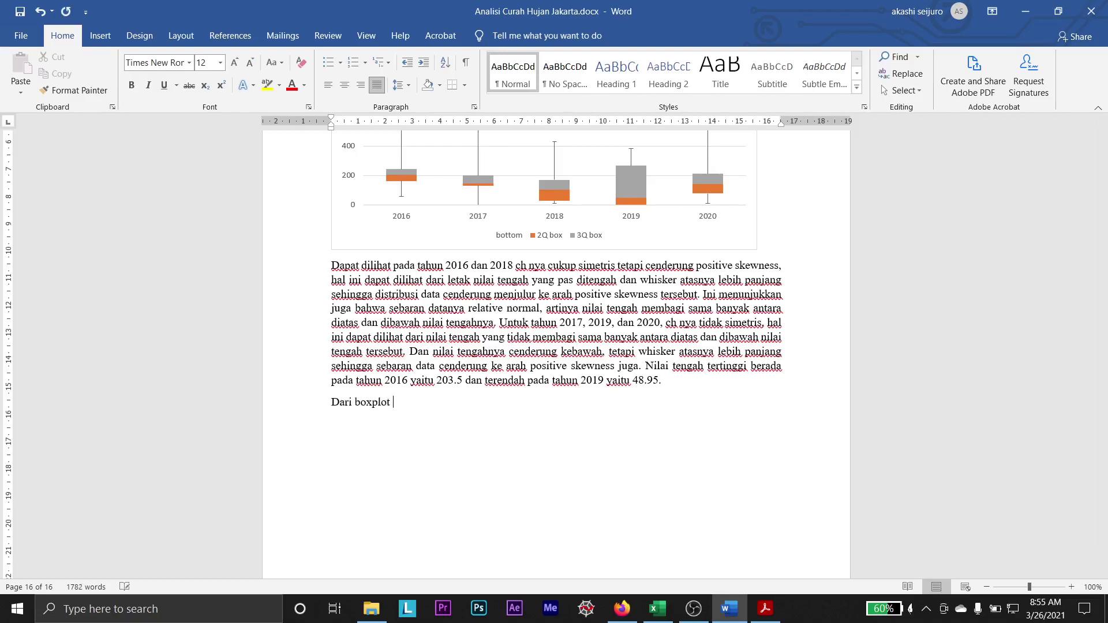
type(" tersebut dapat diketahui")
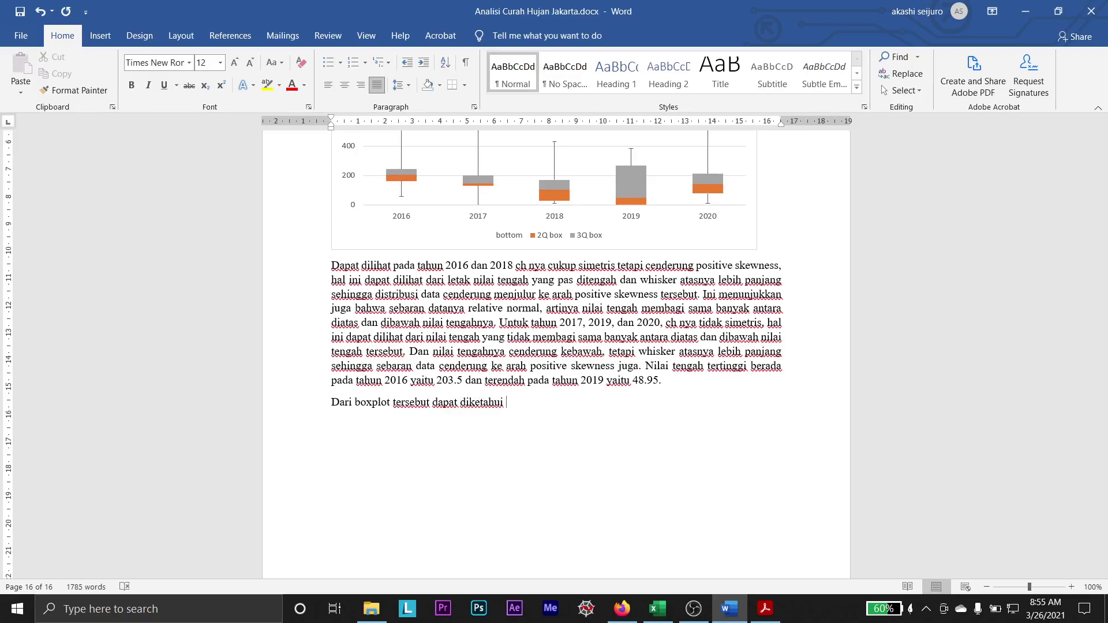
type("nya dari")
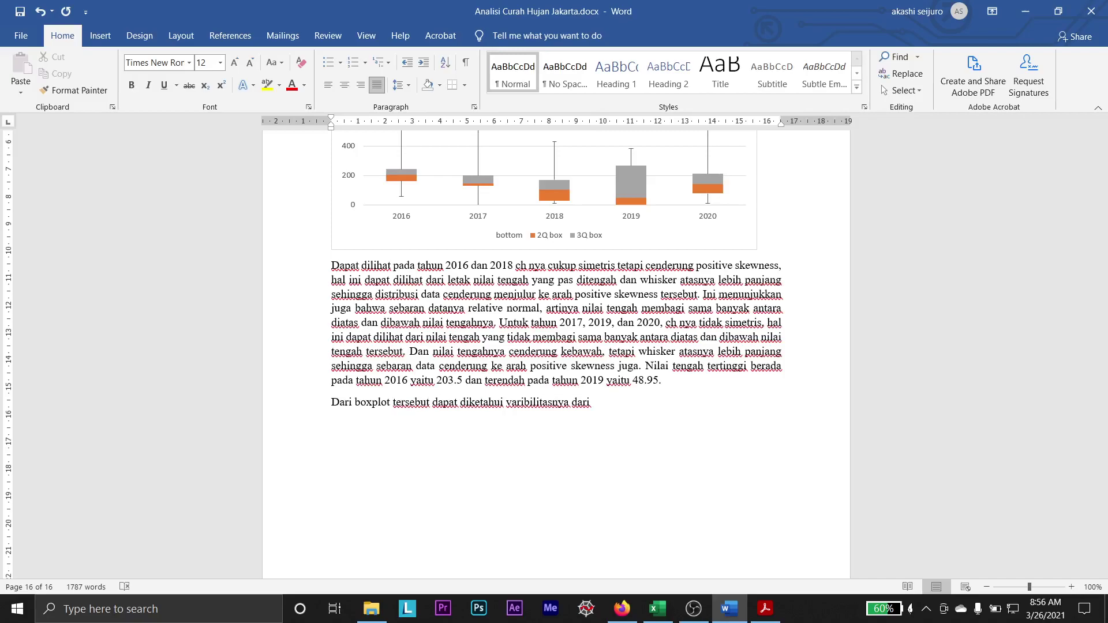
type("nilai ku")
key("BackSpace")
key("BackSpace")
type("quartil pada mas")
type("s")
key("BackSpace")
type("ing")
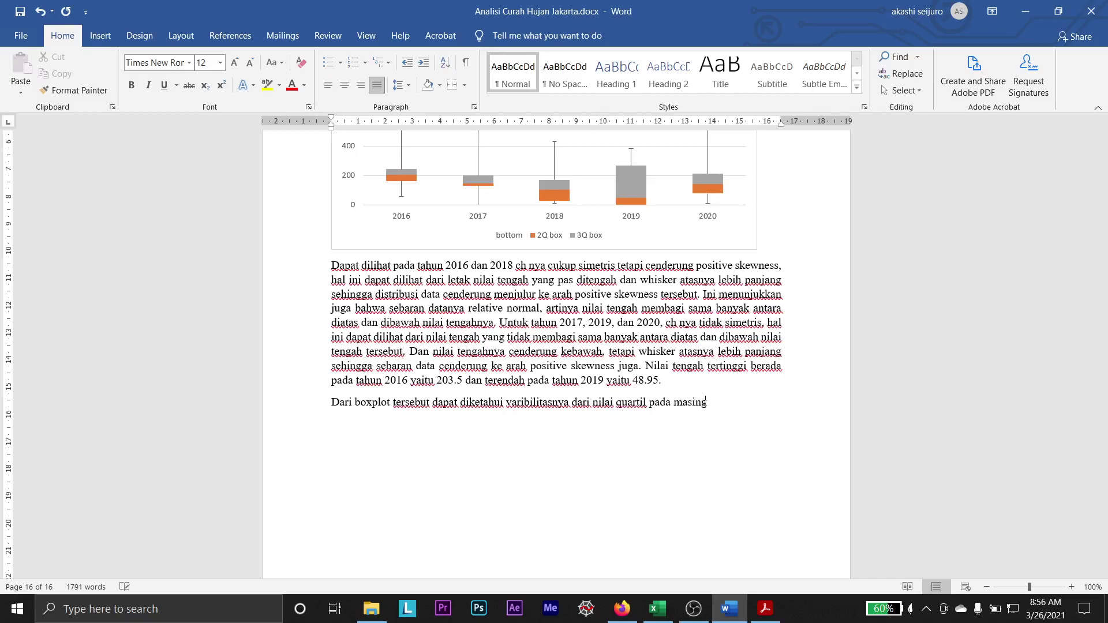
type(" - masing")
type(" tahun nya.")
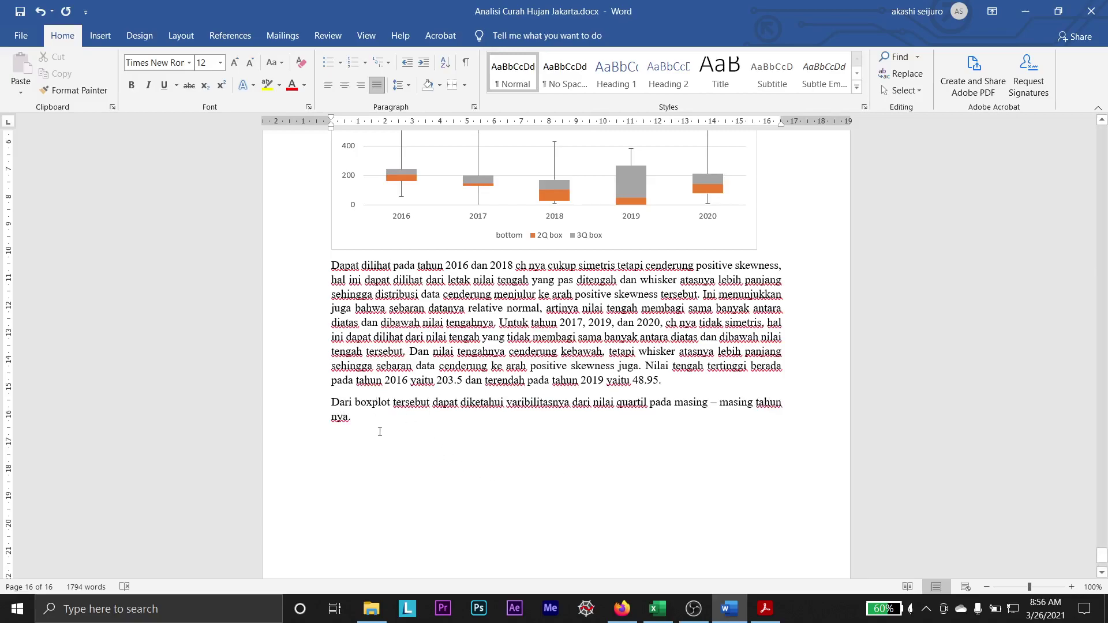
- Extend the sentence below the boxplot analysis with ", sehingga kita bisa mengetahui keberagaman dan variasi datanya."
scroll(380, 432, "up", 3)
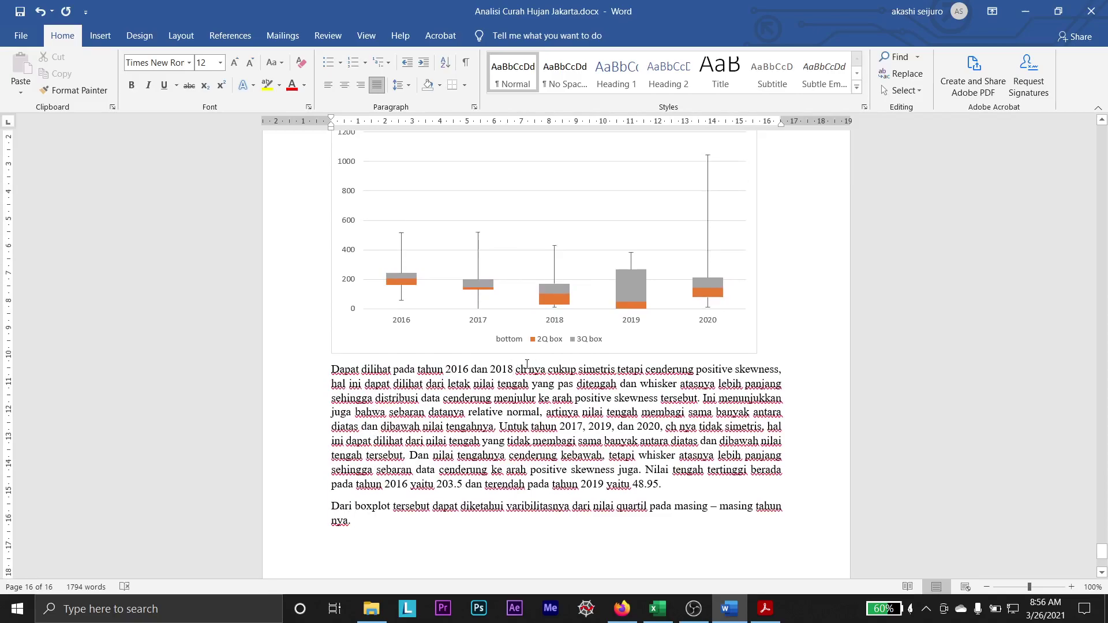
left_click(528, 364)
scroll(500, 425, "down", 3)
left_click(400, 465)
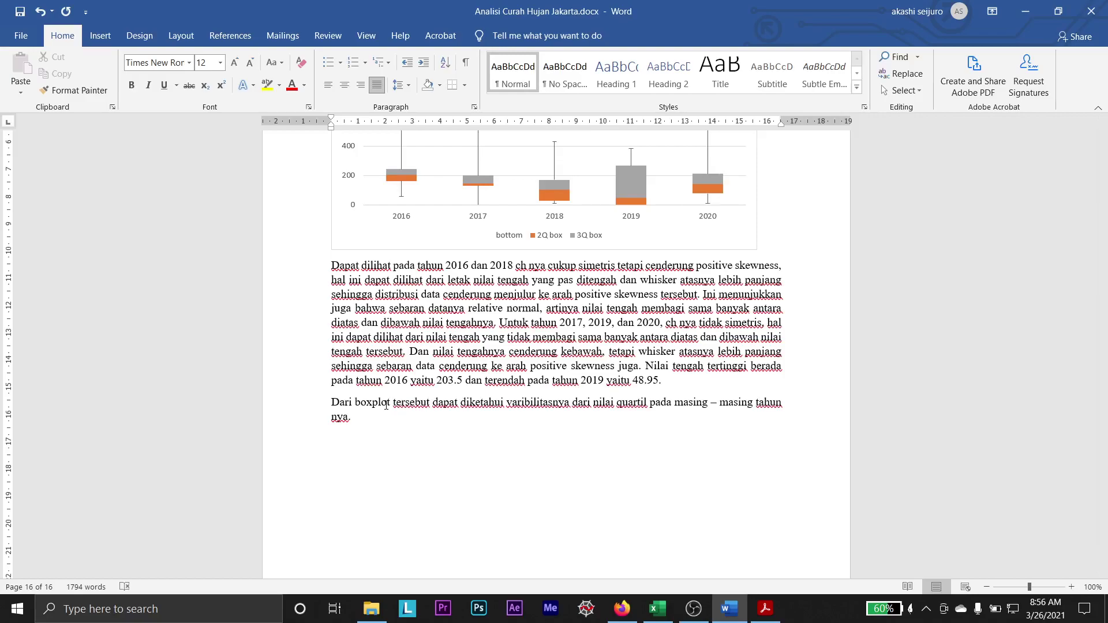
type("Sehingga kita bisa mengetahui ")
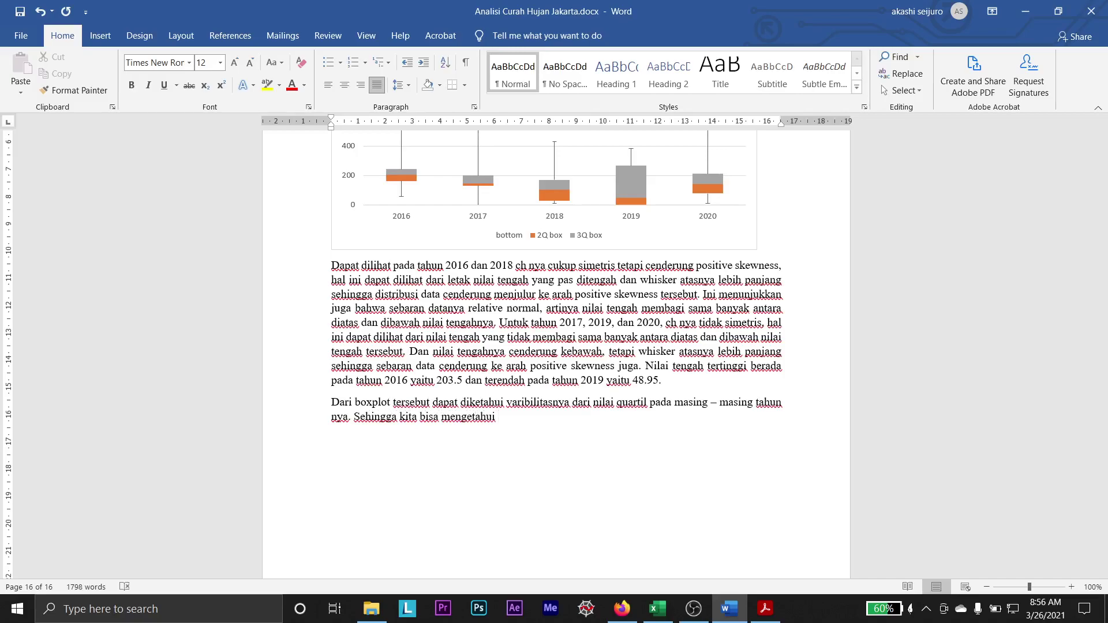
type("keberagaman dan variasi datanya.")
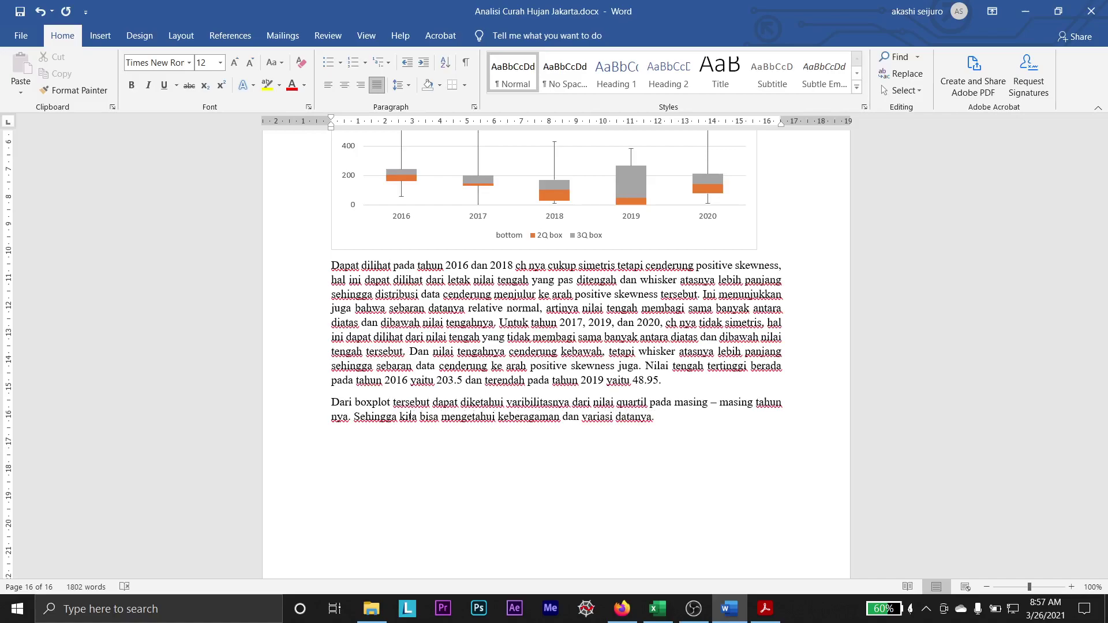
key("BackSpace")
key("BackSpace")
key("BackSpace")
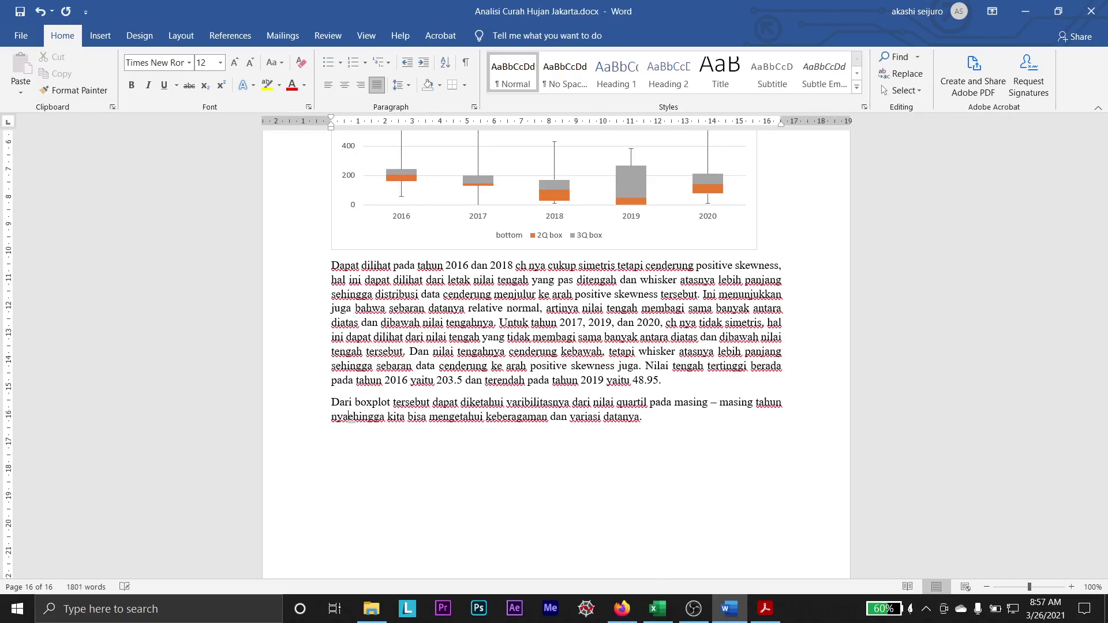
type(". s")
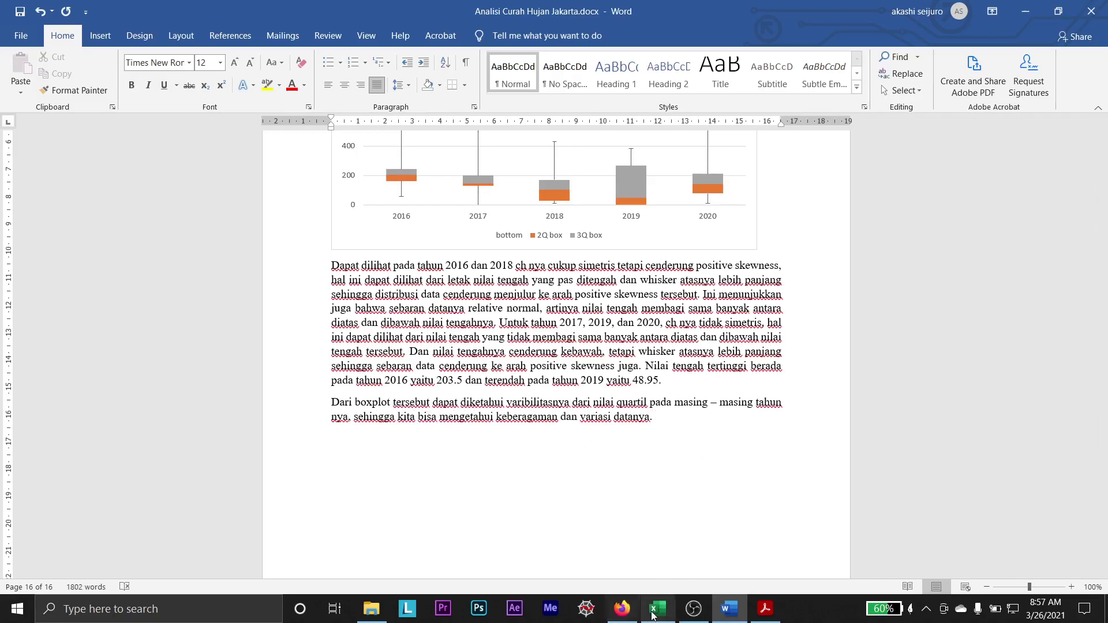
- Switch to the Google Meet call in Firefox to view the shared histogram slide, and return to the Word report
left_click(621, 610)
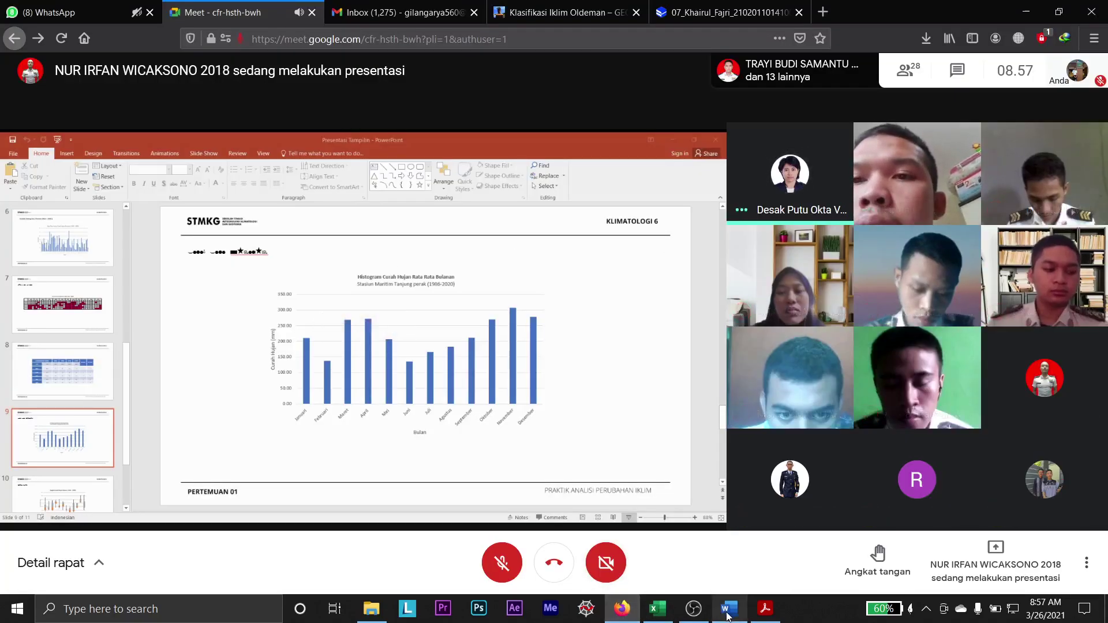
mouse_move(729, 616)
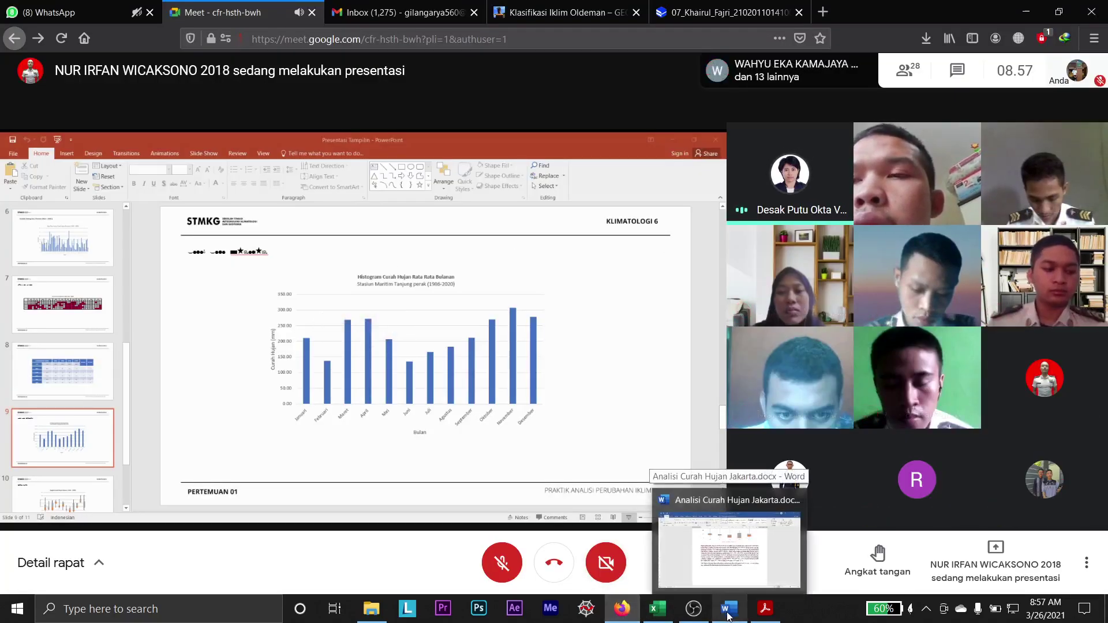
left_click(728, 616)
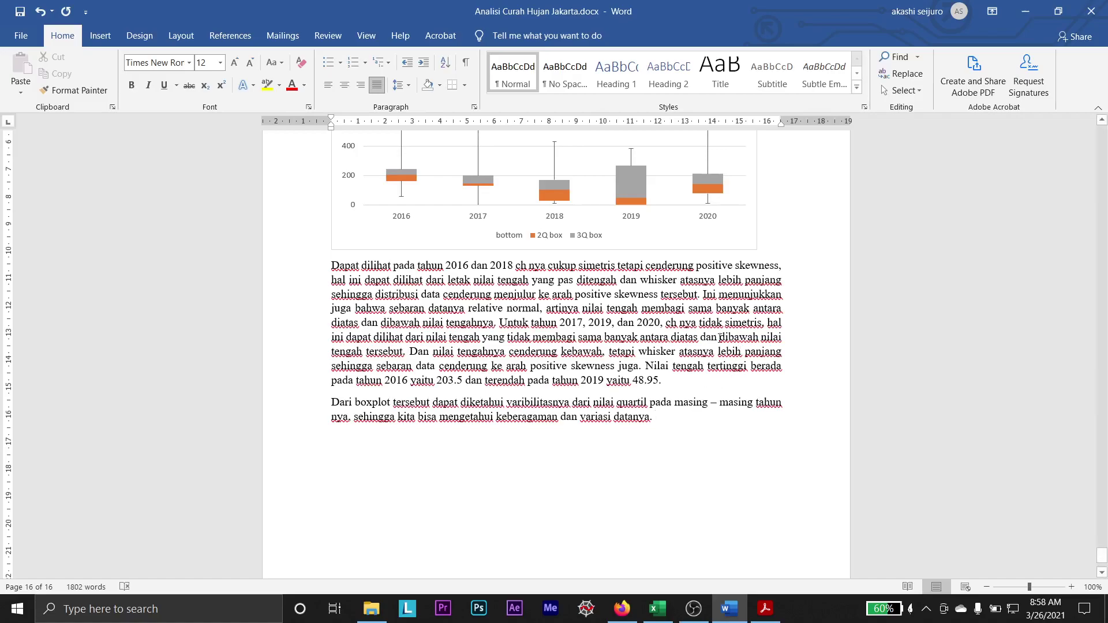
- Examine the 2019 third-quartile box in the report's boxplot, and switch to Excel to check the quartile tables on the Boxplot sheet
scroll(648, 282, "up", 3)
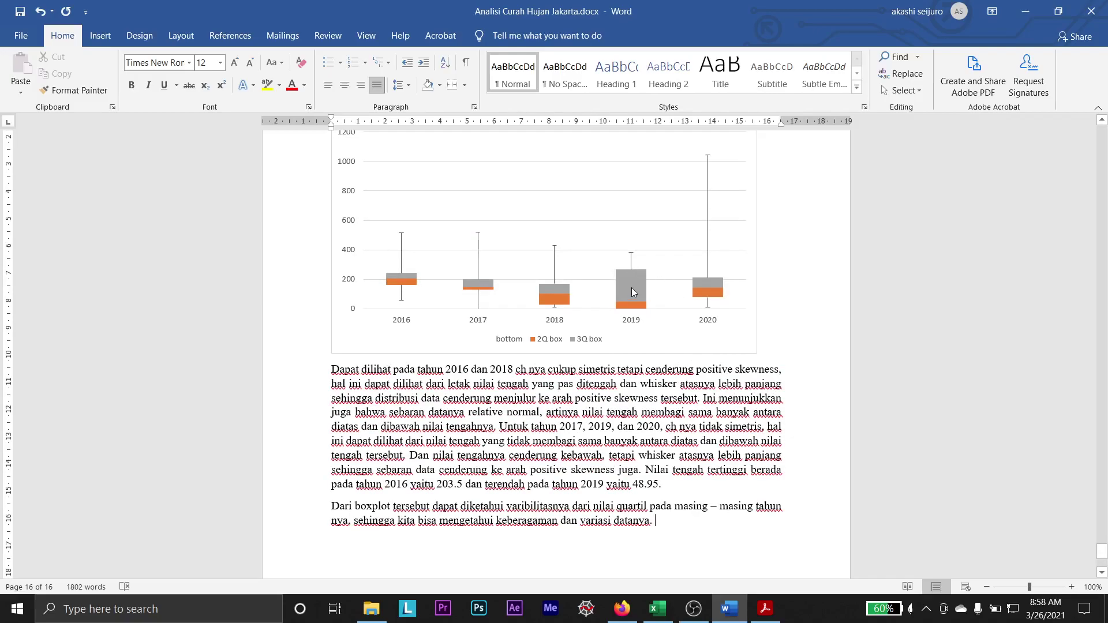
mouse_move(633, 287)
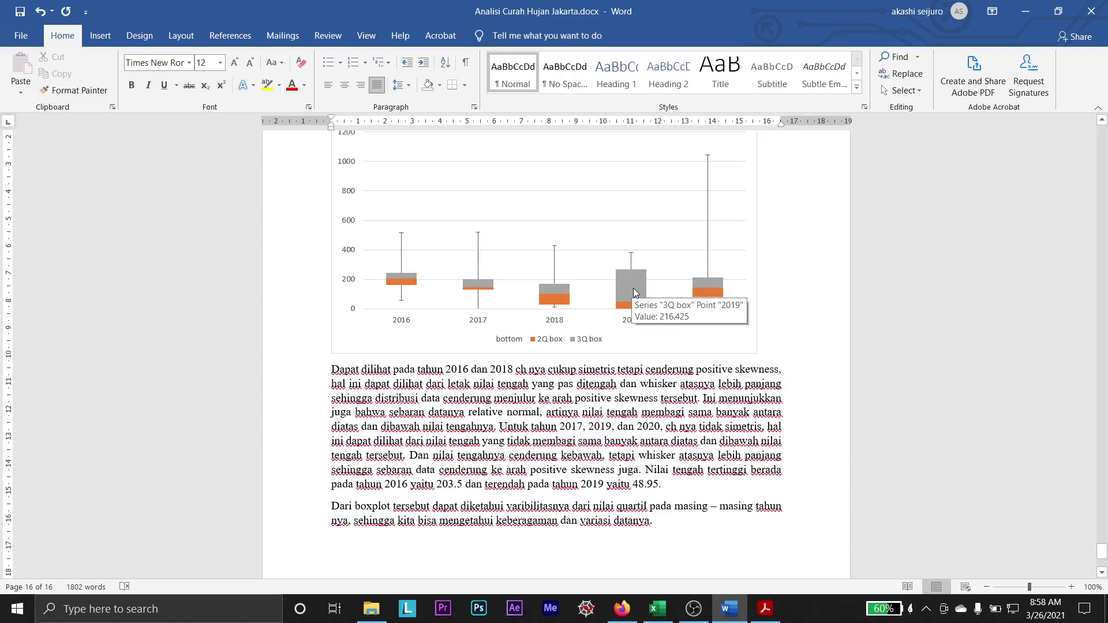
left_click(670, 608)
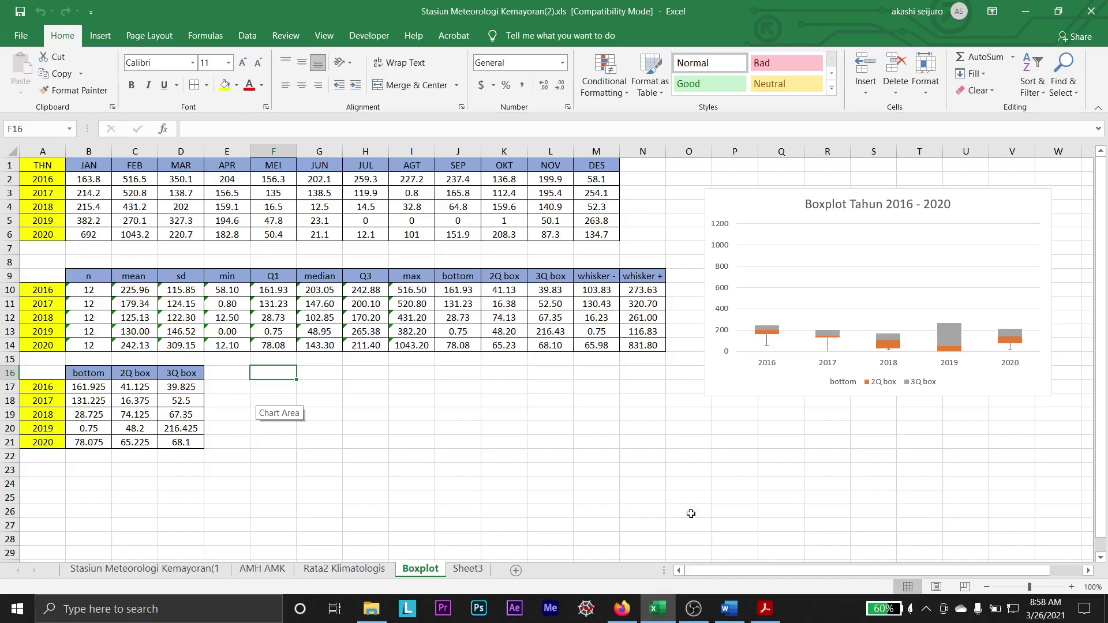
- Switch to Word and continue the last paragraph with "Ni dapat dilihat dari jangkauan datanya"
left_click(729, 609)
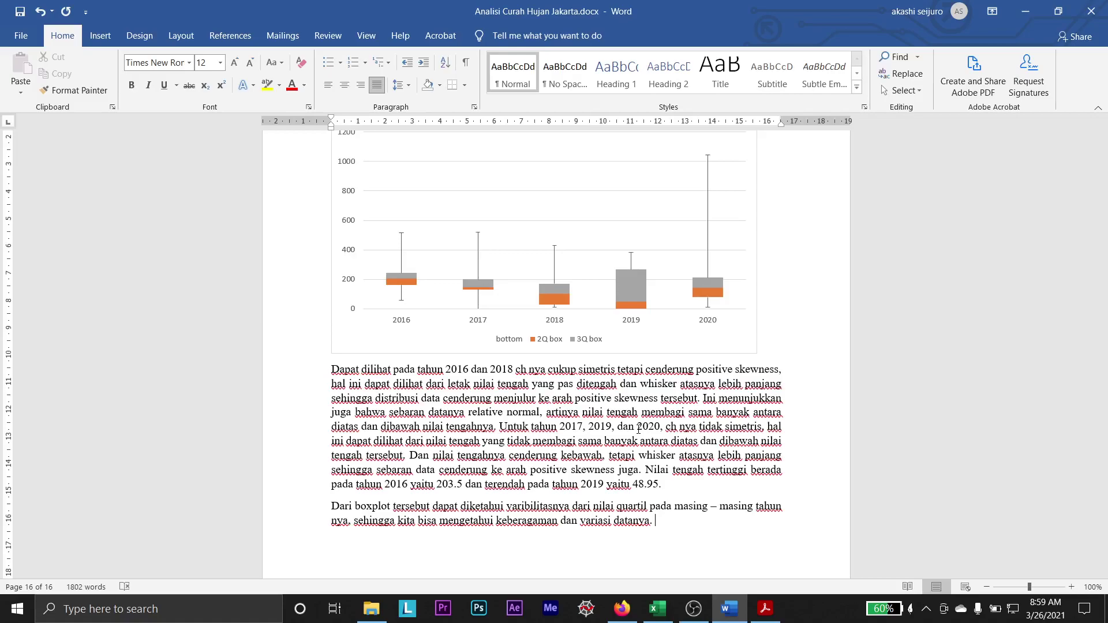
type("Ni dapat dat da")
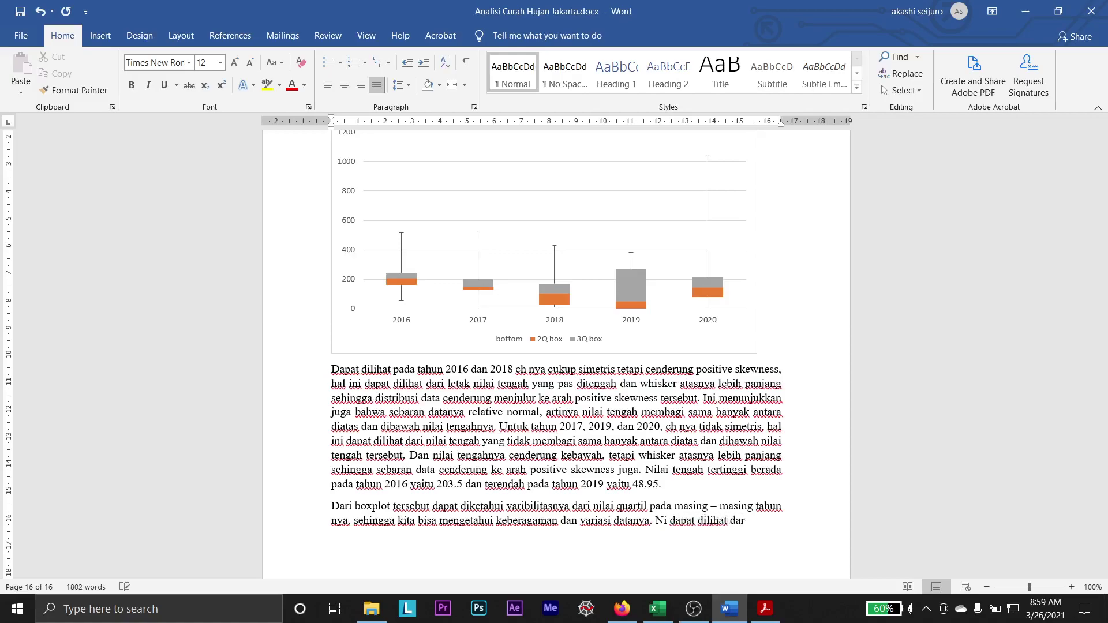
type("ri jangkauan datanya")
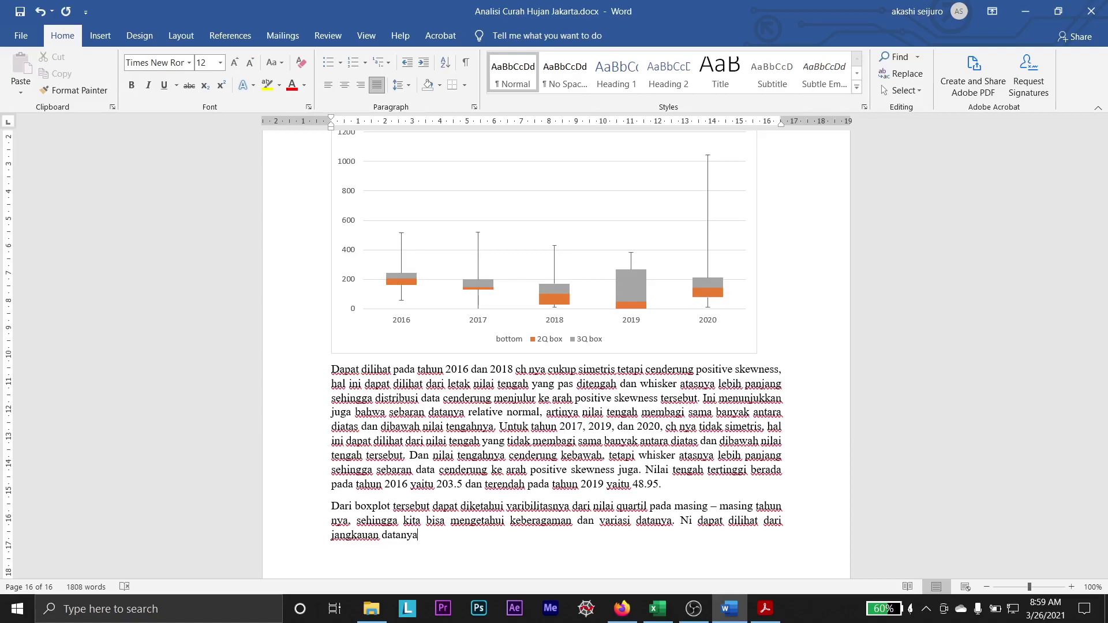
- Continue the last paragraph with a new sentence: "Tampak bahwa tahun 2020 memiliki variabilitas tertinggi"
type("Tampak ")
type("b")
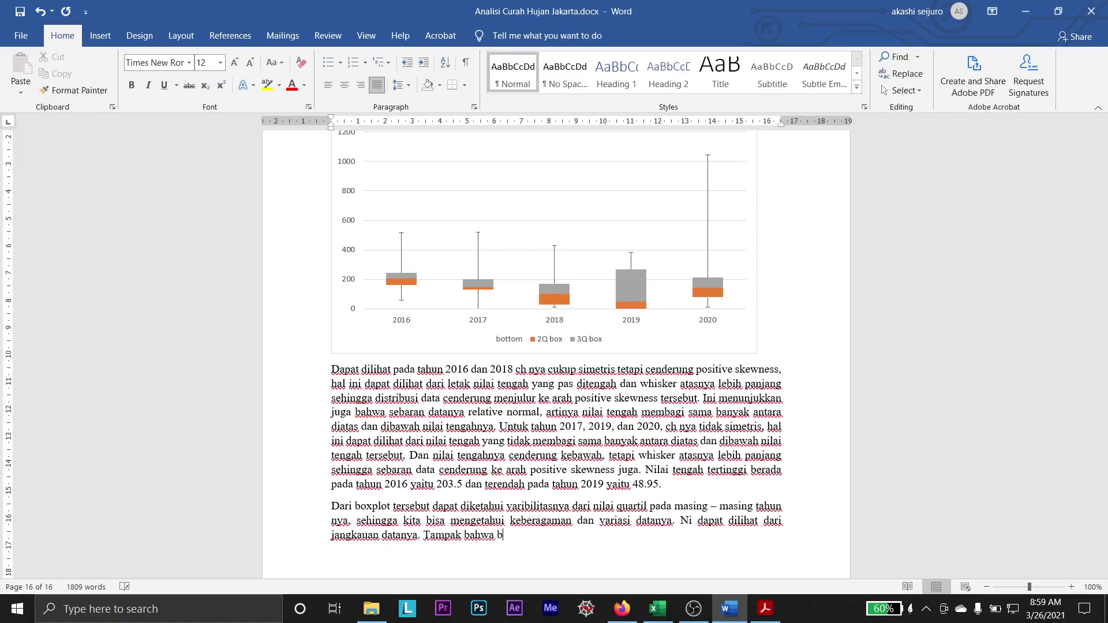
type("ahwa tahun 2020")
type("memeiliki")
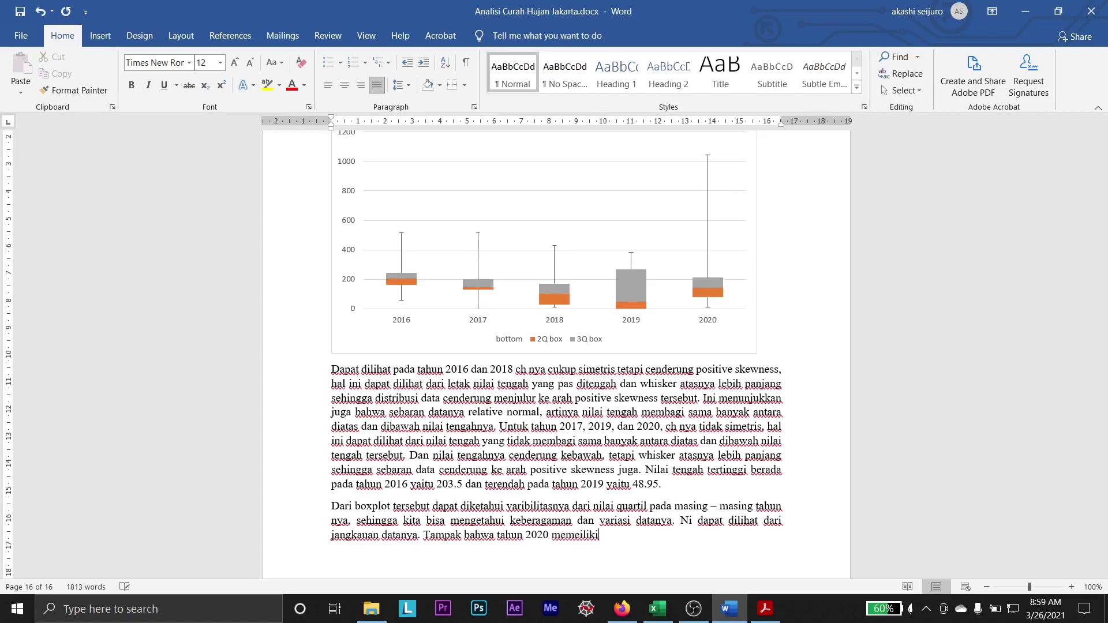
key("BackSpace")
key("BackSpace")
key("BackSpace")
key("BackSpace")
key("BackSpace")
key("BackSpace")
type("iliki varibab")
key("BackSpace")
key("BackSpace")
key("BackSpace")
type("abilitas tertinggi")
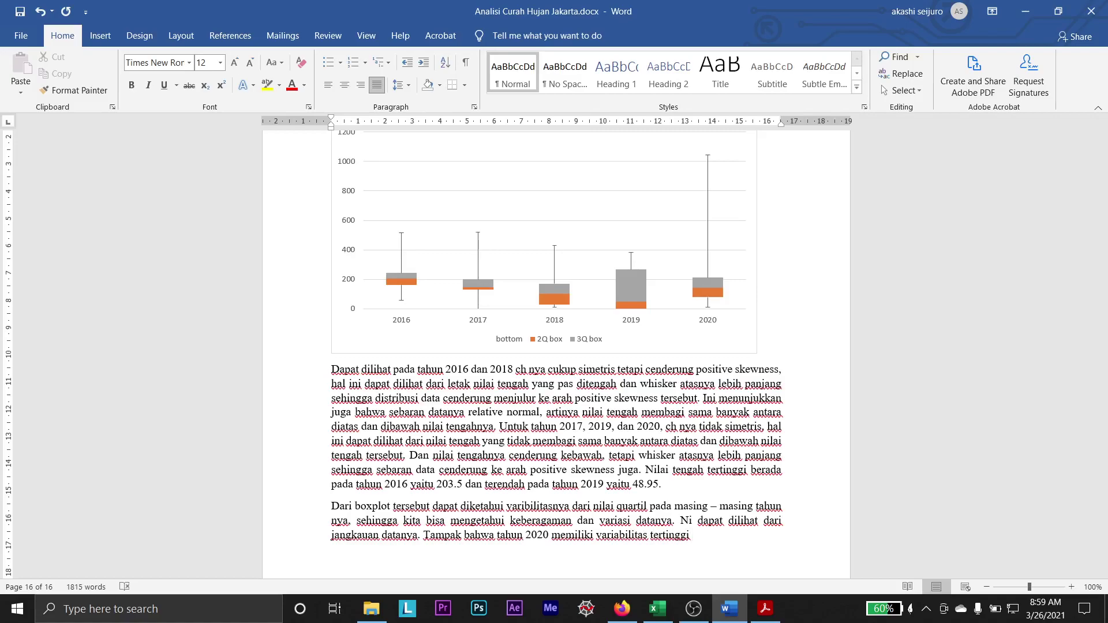
- Add the parenthetical remark "(bisa dilihat jangkauan maksimum nya)" after "variabilitas tertinggi"
type(" (bisa dilih")
type("at ")
type("jangakau")
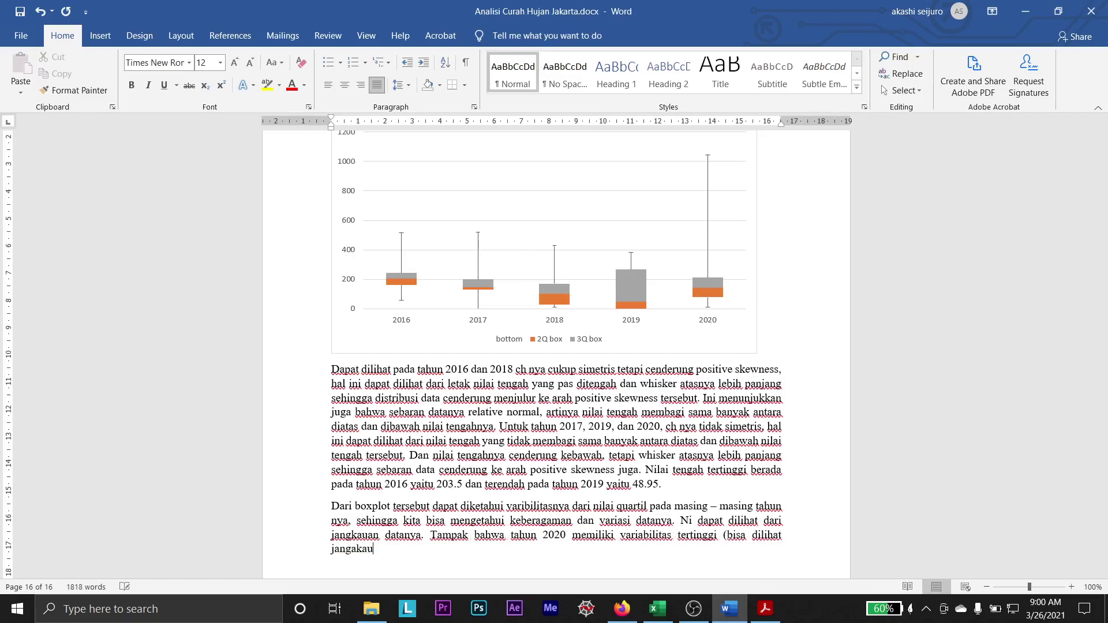
key("BackSpace")
key("BackSpace")
key("BackSpace")
key("BackSpace")
key("BackSpace")
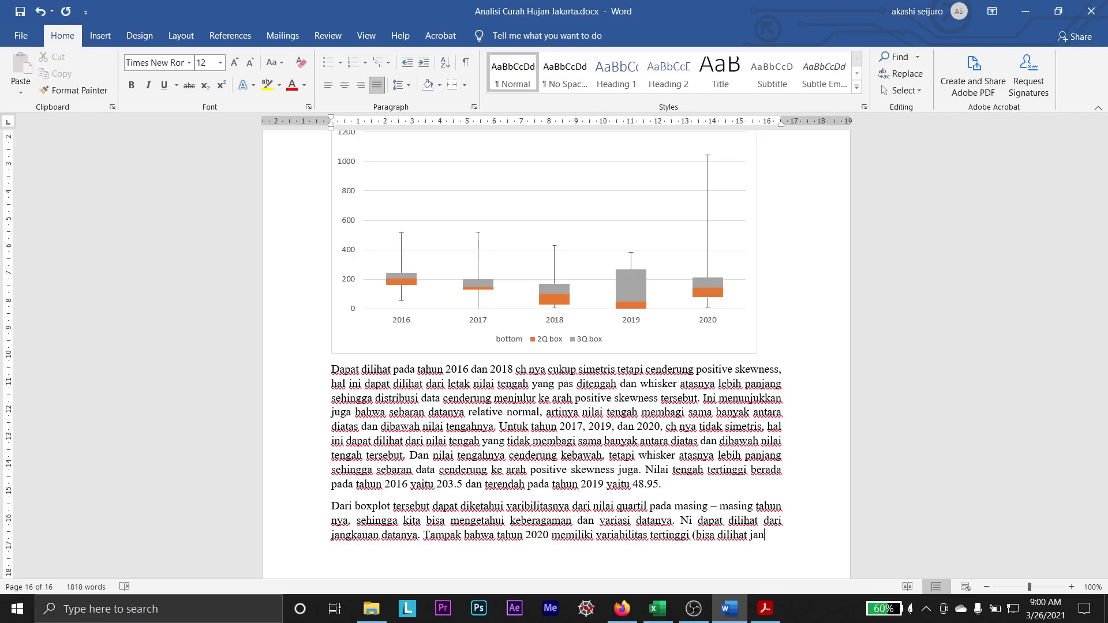
type("gkauan maksi")
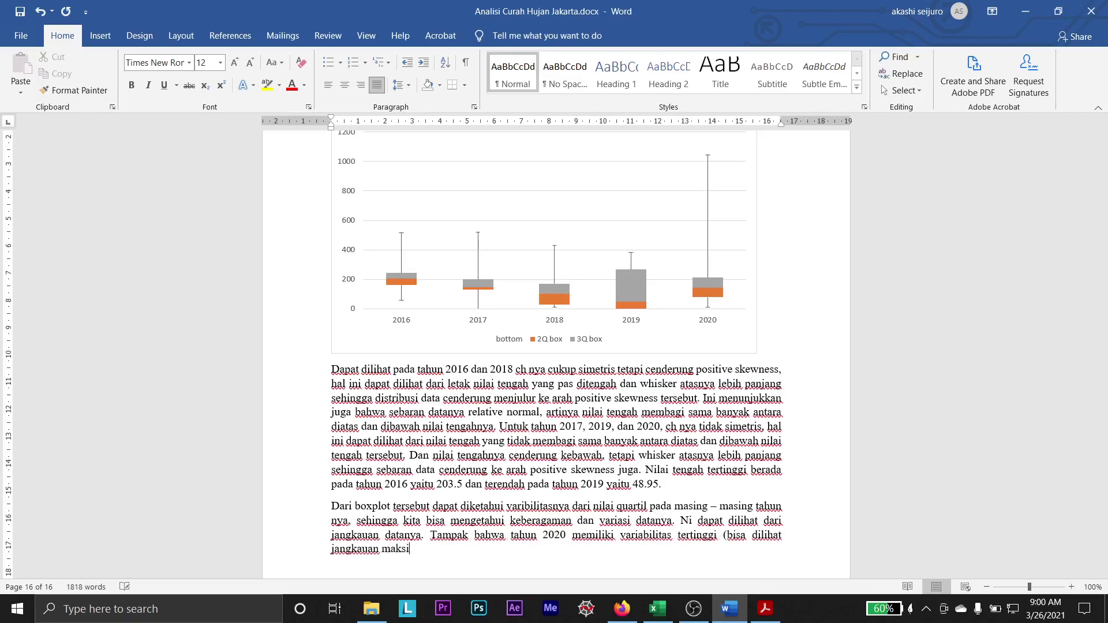
type("mum nya )")
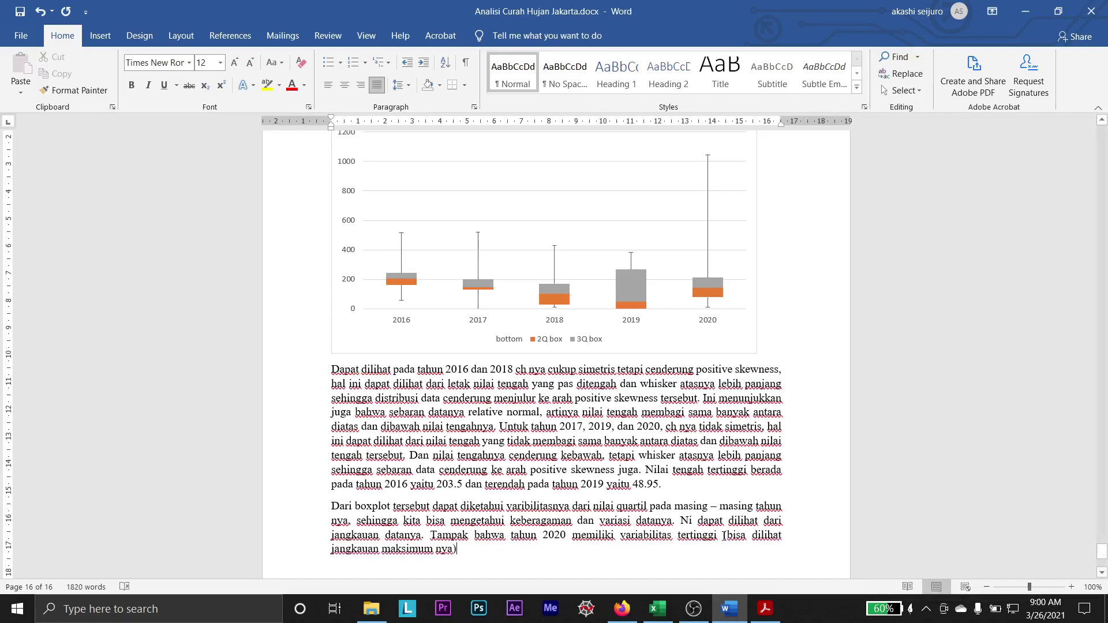
- Insert ", ini terjadi karena banyak terdapat data ch" between "tertinggi" and the parenthetical remark
left_click(725, 536)
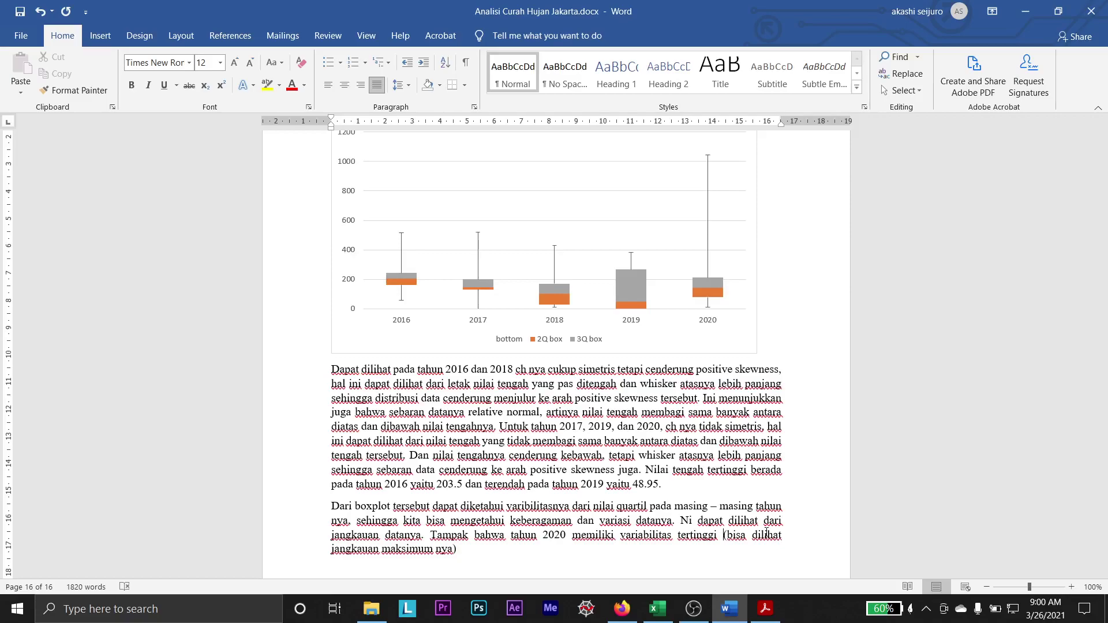
key("BackSpace")
type(". in")
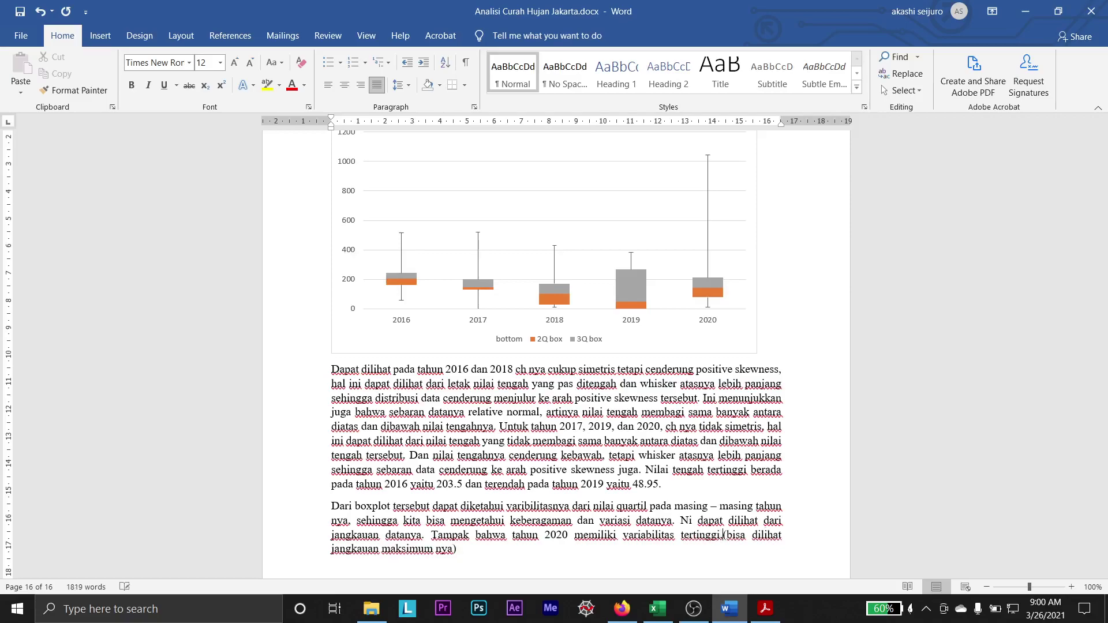
type("i terjadi karena")
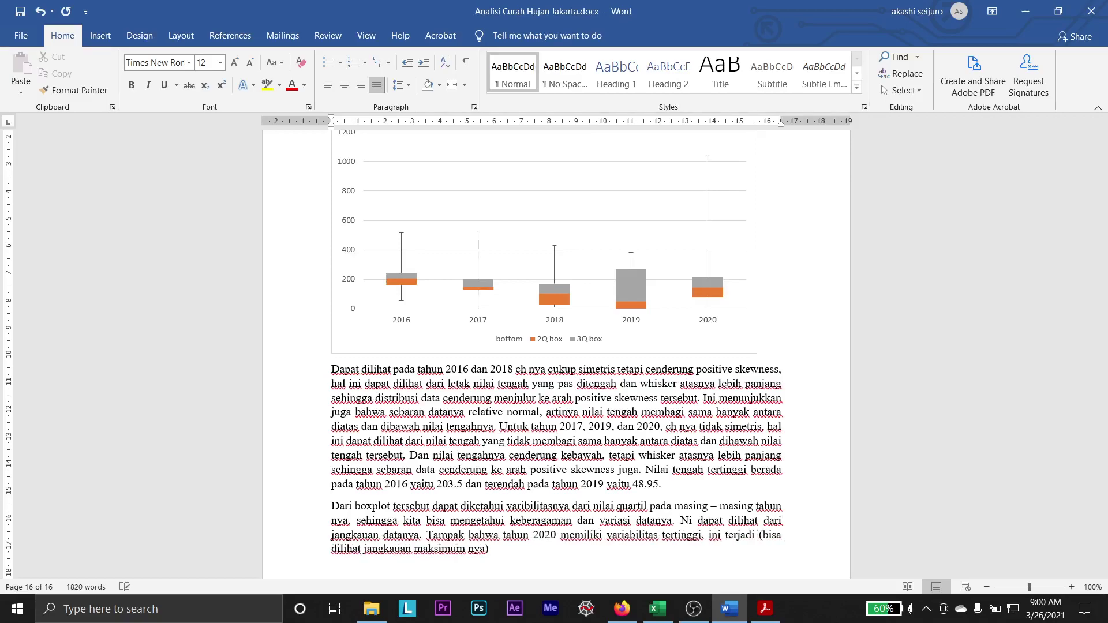
type(" banayk")
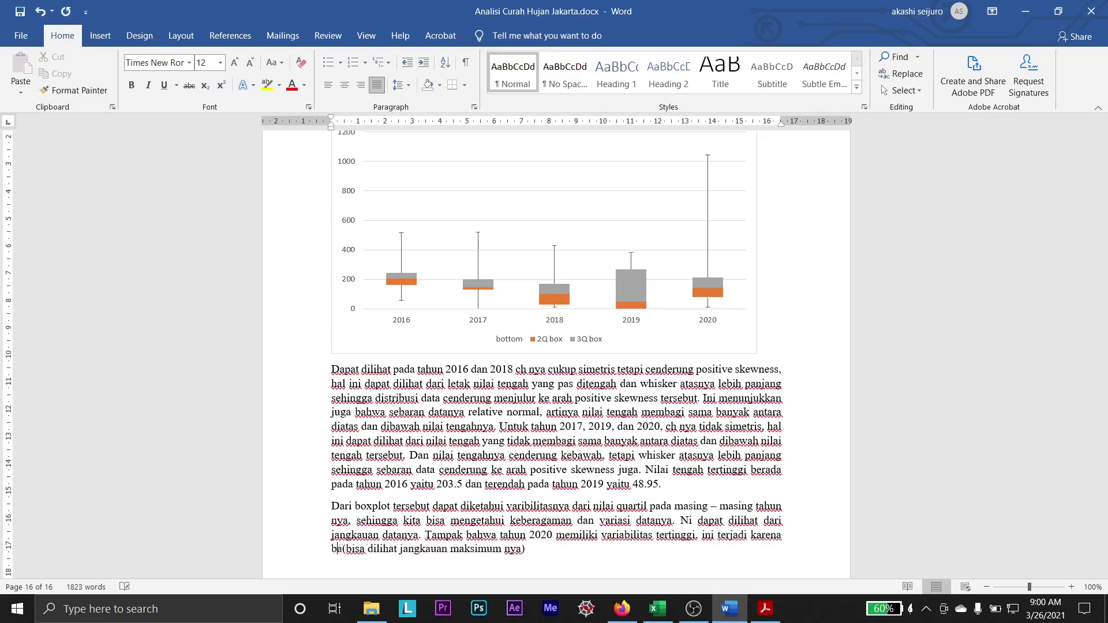
key("BackSpace")
key("BackSpace")
key("BackSpace")
type("yak terdapa")
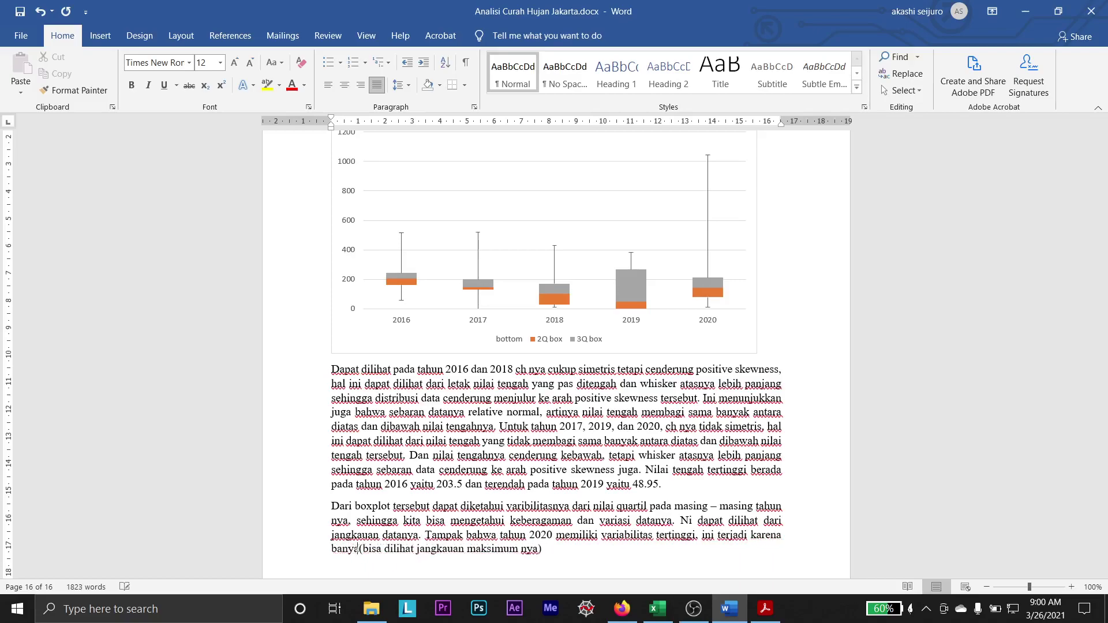
type("t data ch")
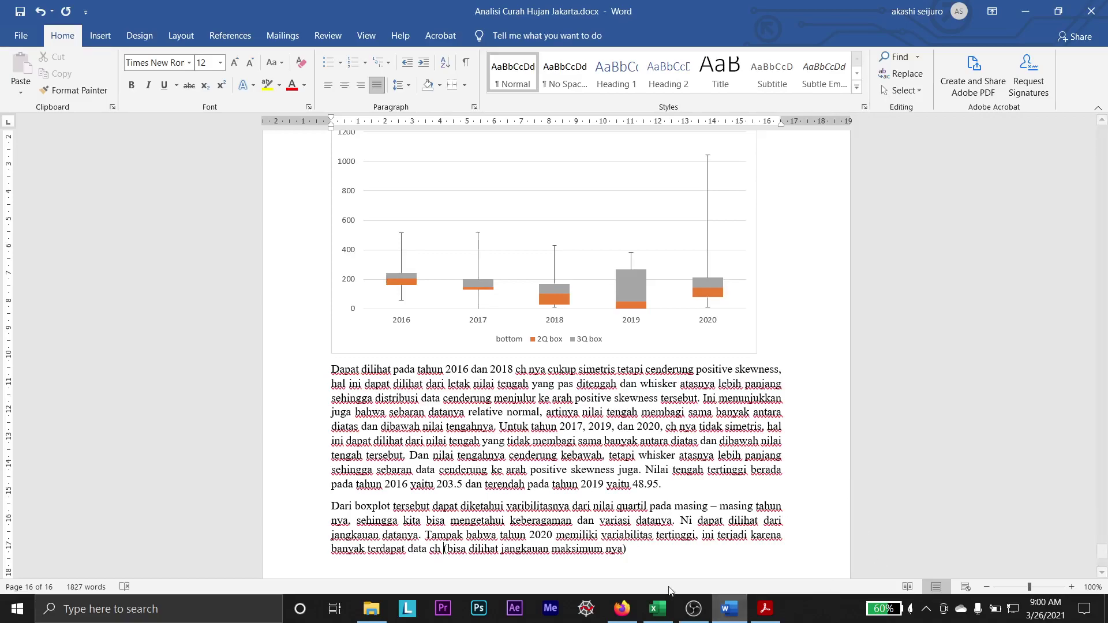
- Complete the sentence after the parenthetical remark with ", dan umumnya variabilitas tertinggi terjadi pada musim hujan."
left_click(672, 550)
type(", dan umumnya ")
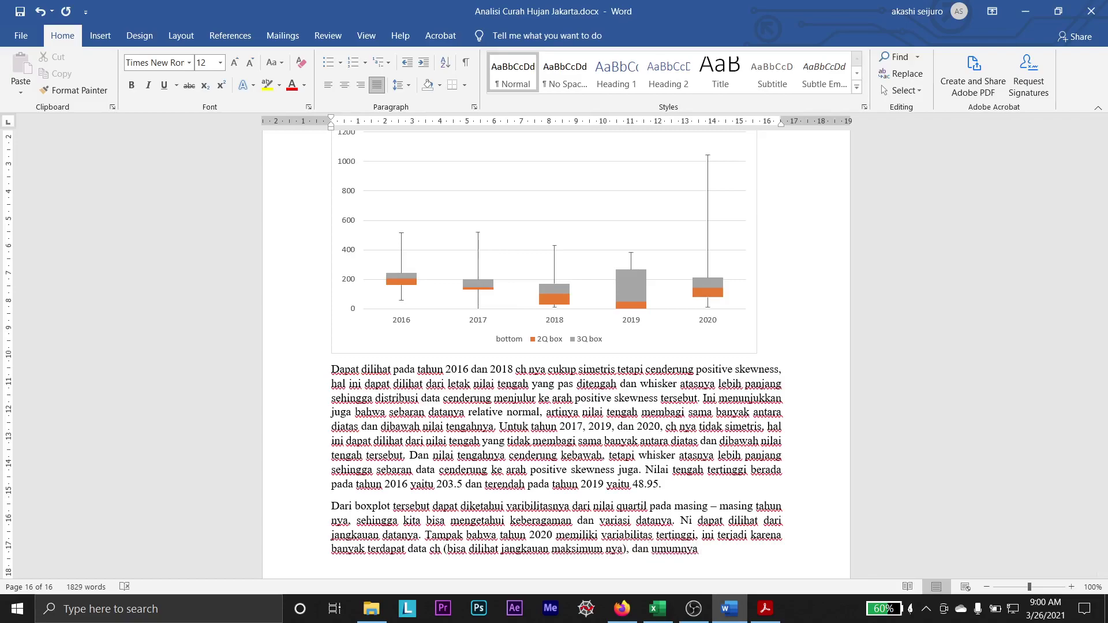
type("variabilitas tertinggi terjadi [adi")
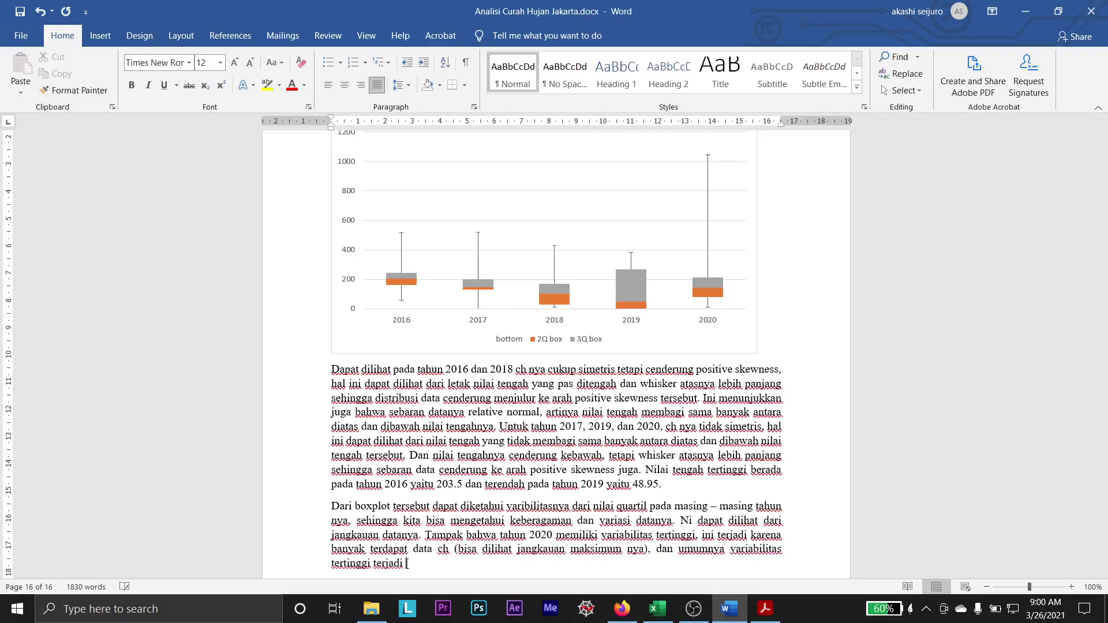
key("BackSpace")
key("BackSpace")
key("BackSpace")
key("BackSpace")
type("pada musim hujan . ")
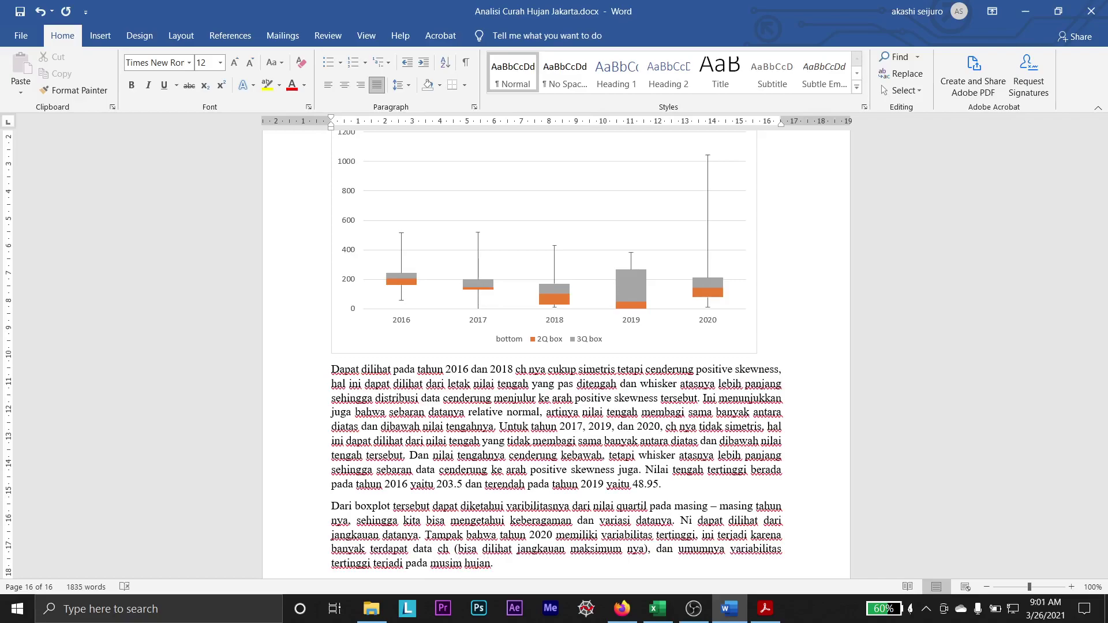
- Continue the variability paragraph with "Dapat dilihat juga vairabilitas tertinggi terdapat pada tahun 2019"
type("Dapat dilihat juga ")
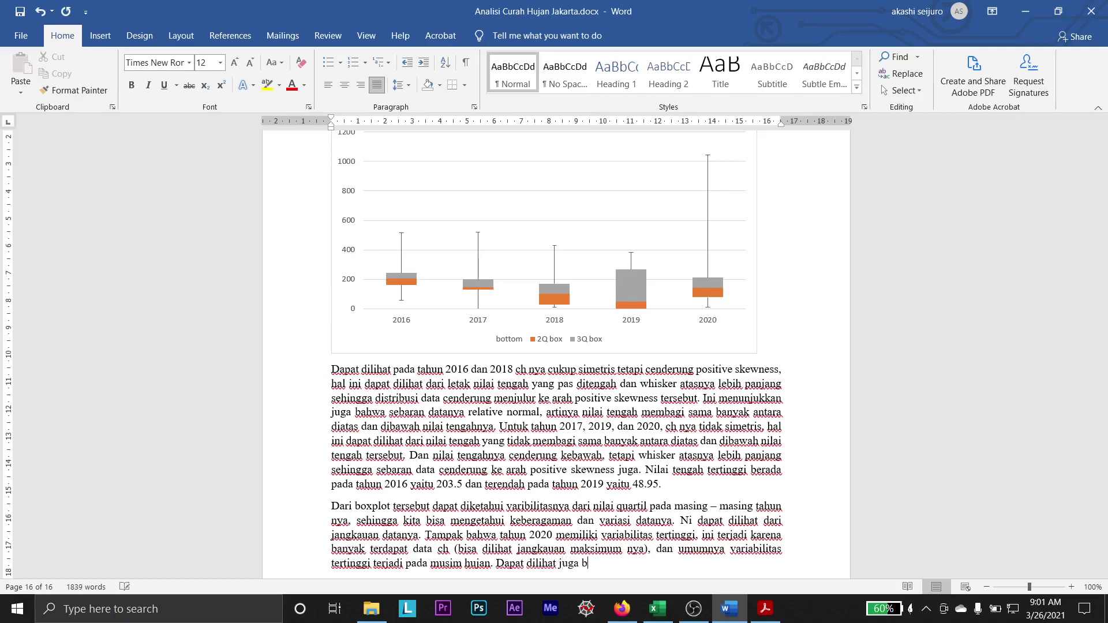
type("vairabilitas tertinggi terjadi")
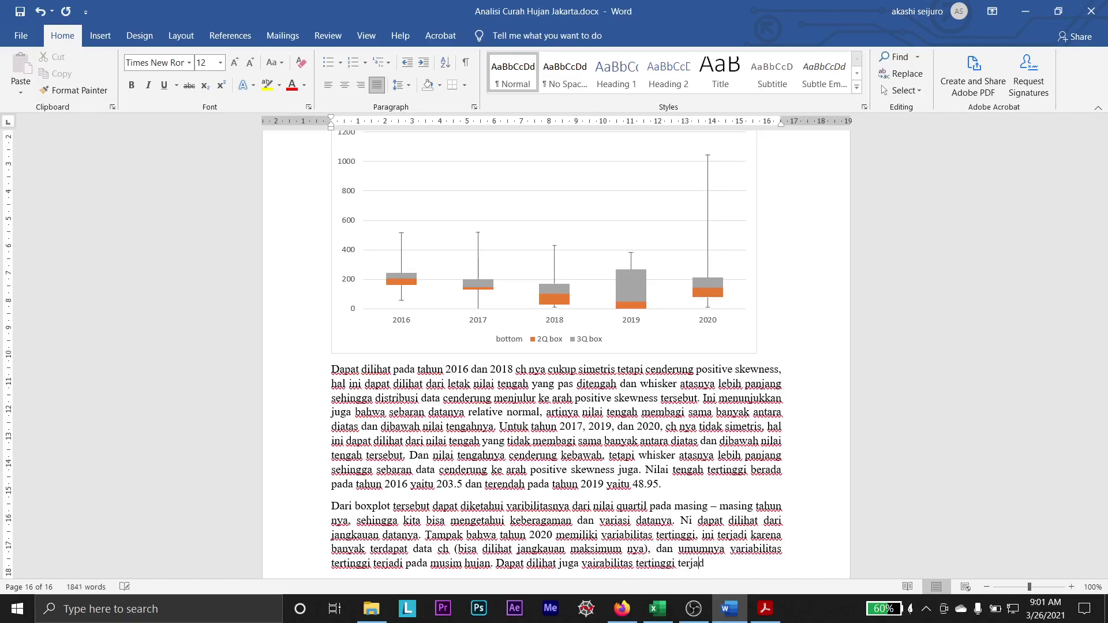
key("BackSpace")
key("BackSpace")
key("BackSpace")
key("BackSpace")
key("BackSpace")
type("dapat pada tahun 2019")
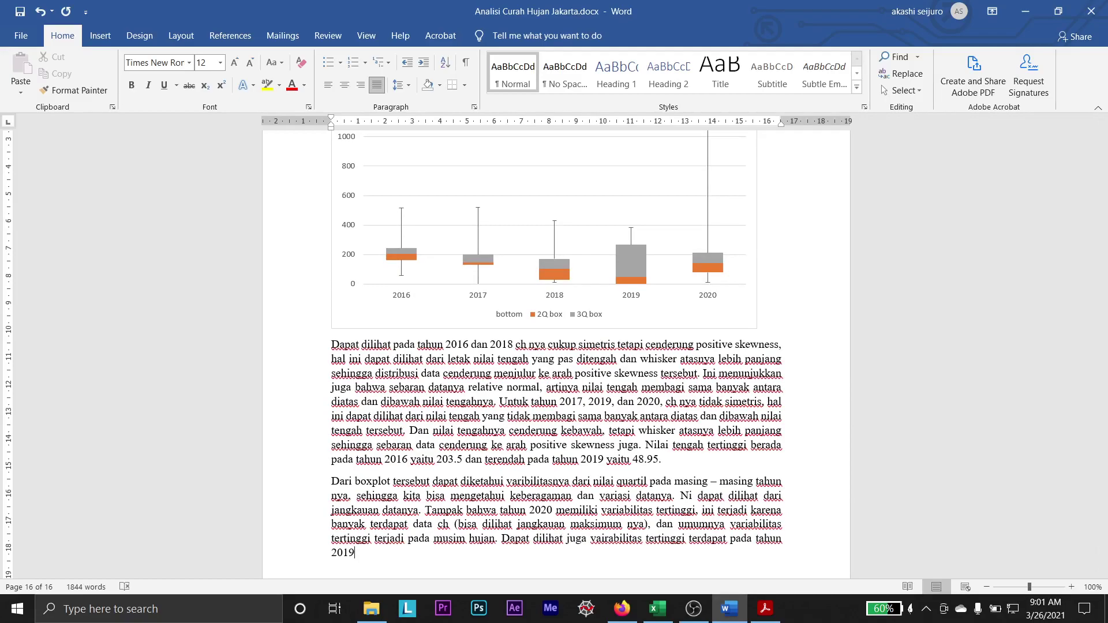
- Complete the 2019 sentence with "yang memeang data ch nya cukup sedikit." and start a new paragraph
type("yang memeang data ch nya ")
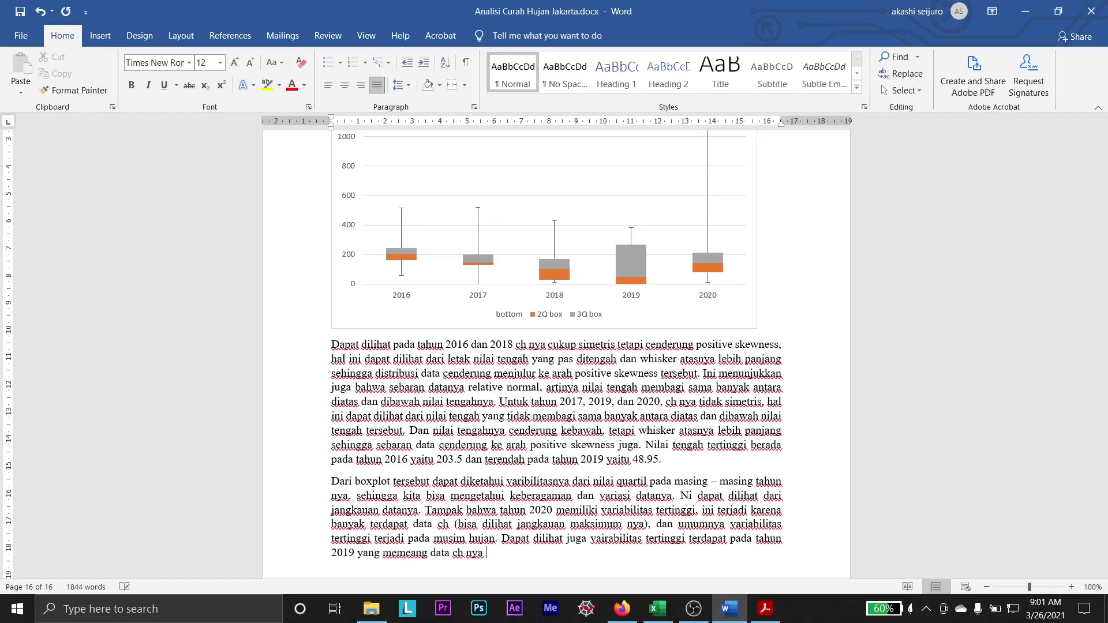
type("cukup sedikit.")
key("Return")
scroll(652, 520, "up", 15)
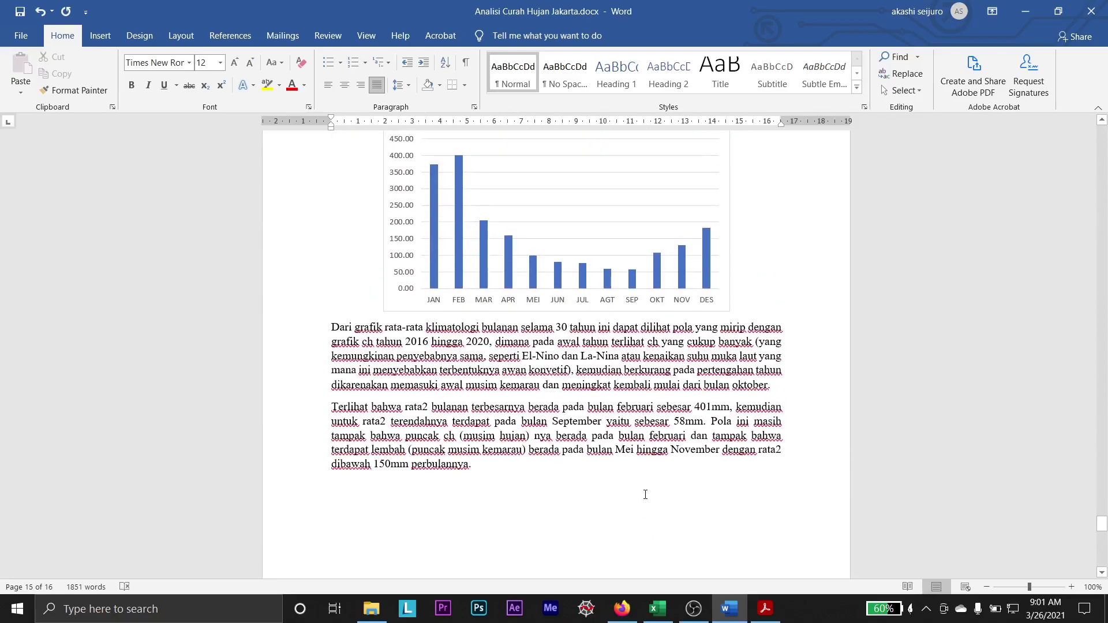
scroll(645, 495, "up", 3)
left_click(620, 609)
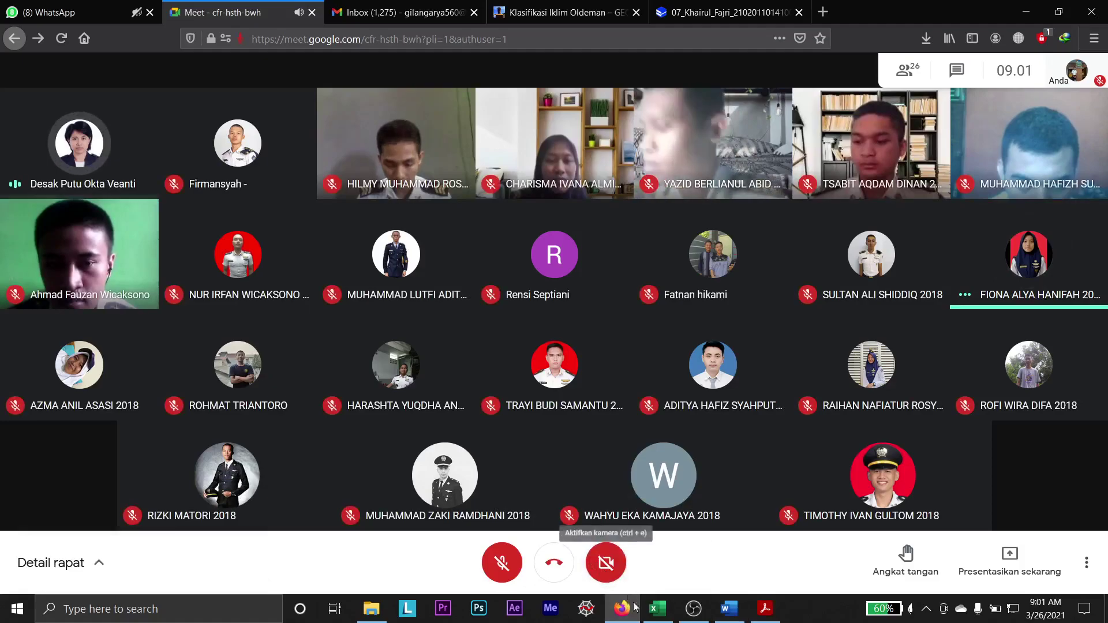
left_click(727, 615)
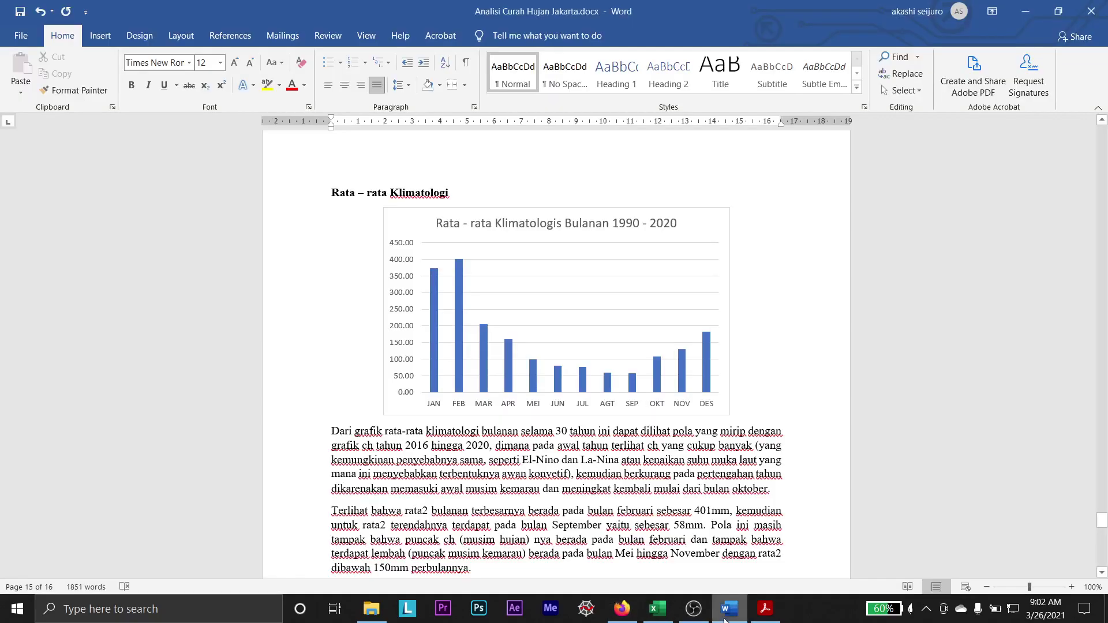
- Insert a "Variabilitas" subheading line above the paragraph beginning "Dari boxplot tersebut"
scroll(603, 468, "down", 15)
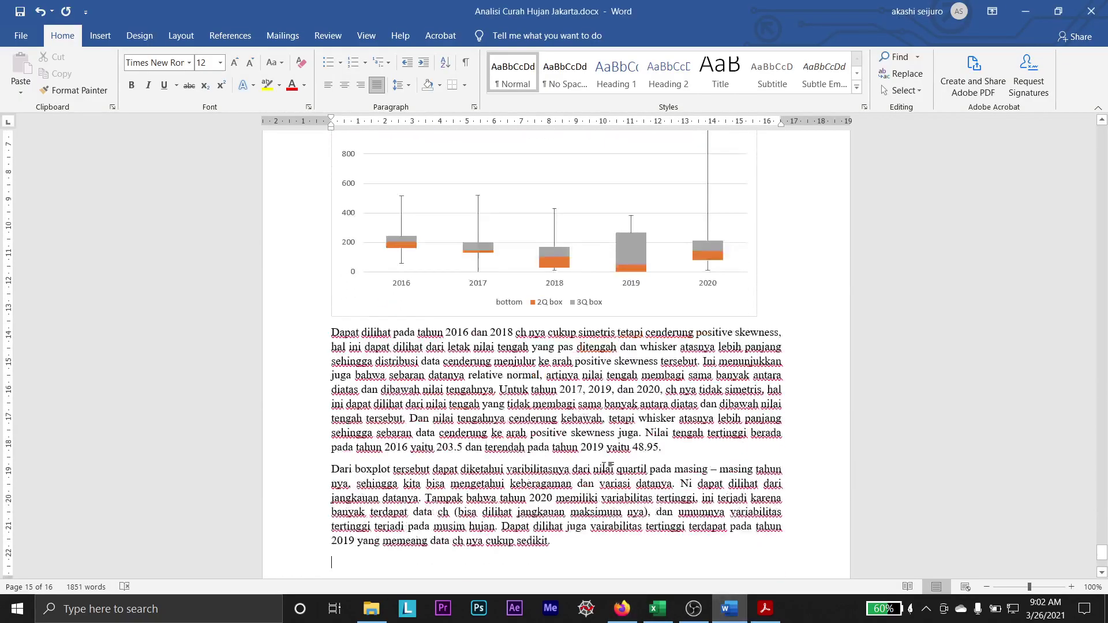
scroll(603, 469, "down", 3)
scroll(604, 463, "up", 1)
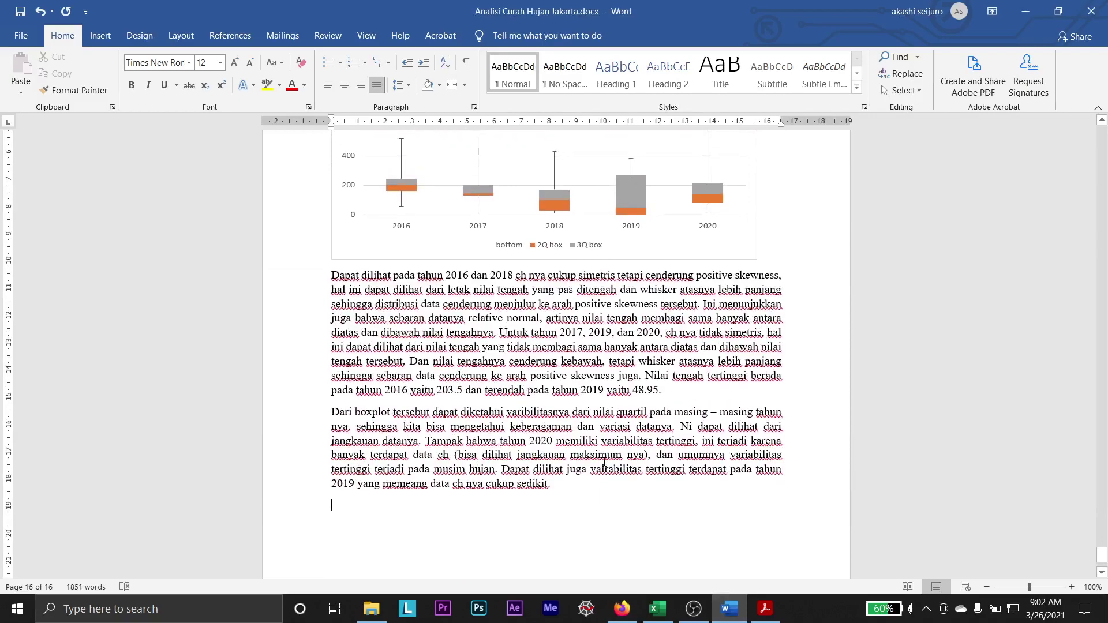
left_click(332, 412)
key("Return")
type("Variabilitas")
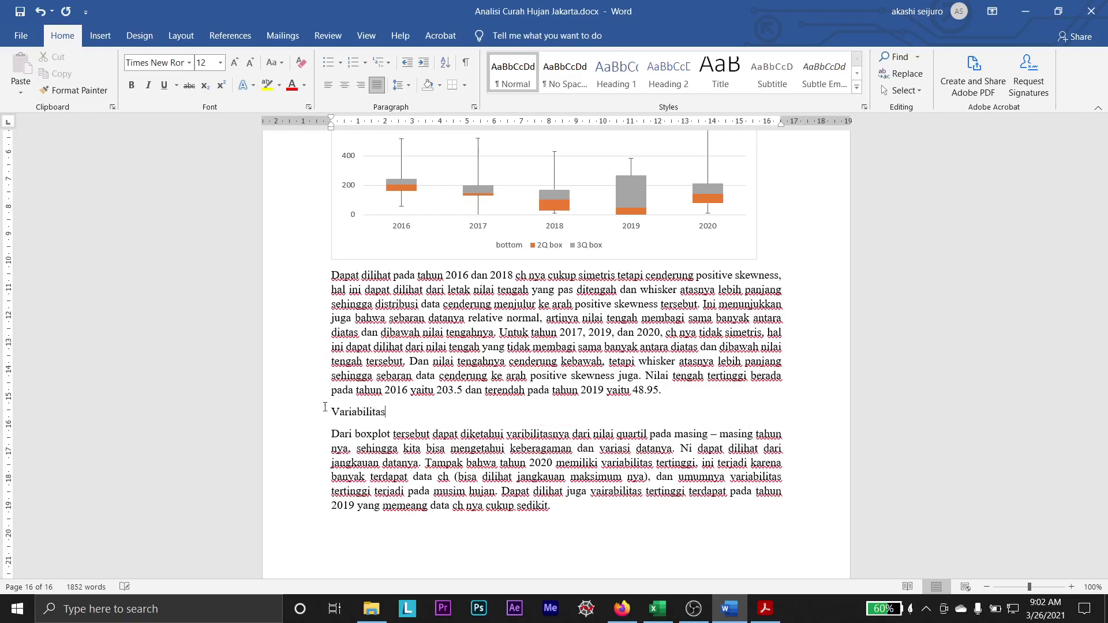
- Insert a "Kemencongan data" subheading line above the skewness paragraph and start a new paragraph after the variability text
left_click(331, 276)
key("Return")
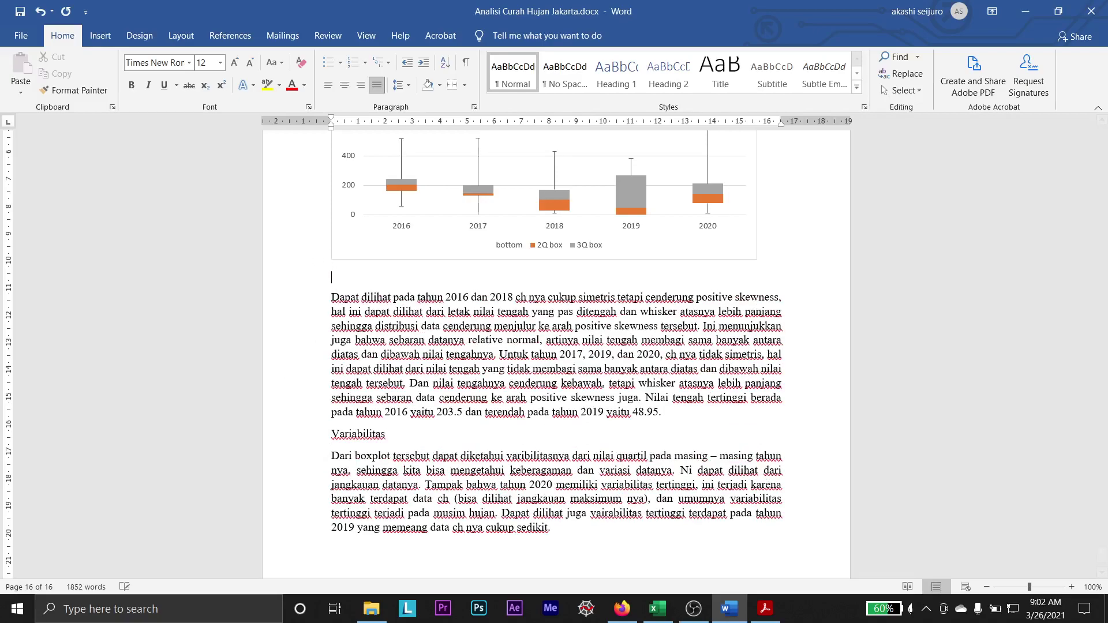
type("Kemencongan data")
left_click(557, 527)
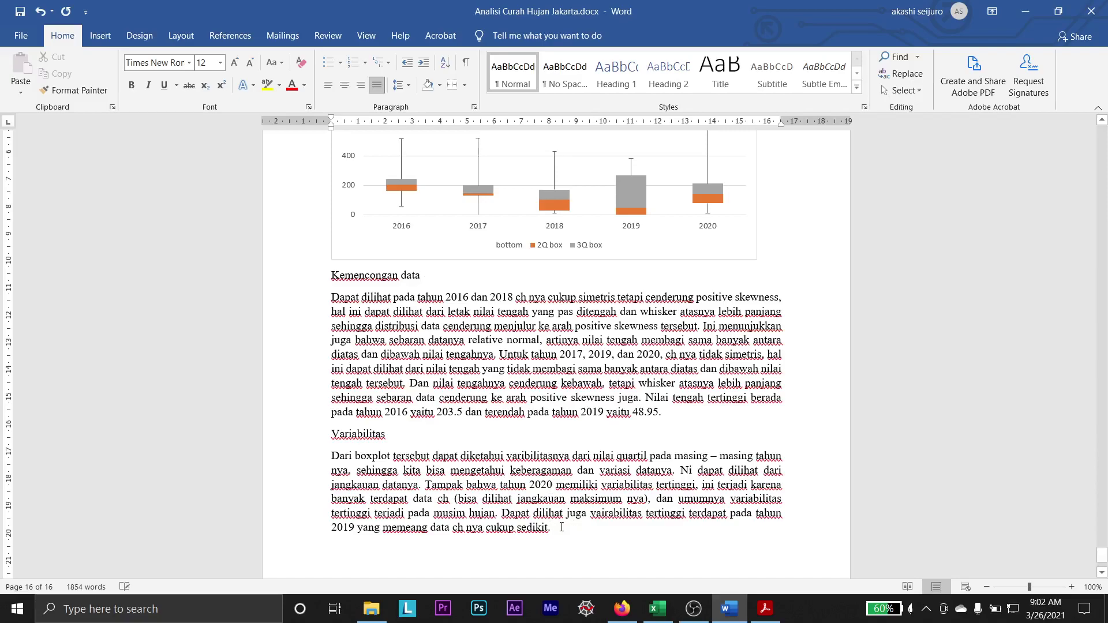
key("Return")
type("Secara")
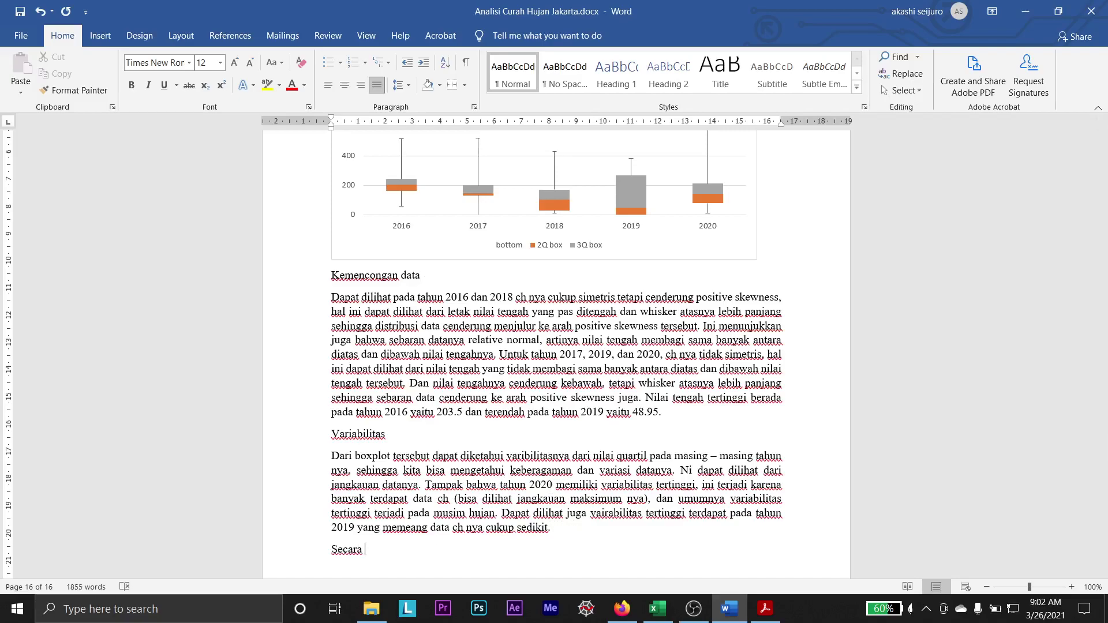
key("BackSpace")
key("BackSpace")
key("BackSpace")
key("BackSpace")
key("BackSpace")
key("BackSpace")
key("BackSpace")
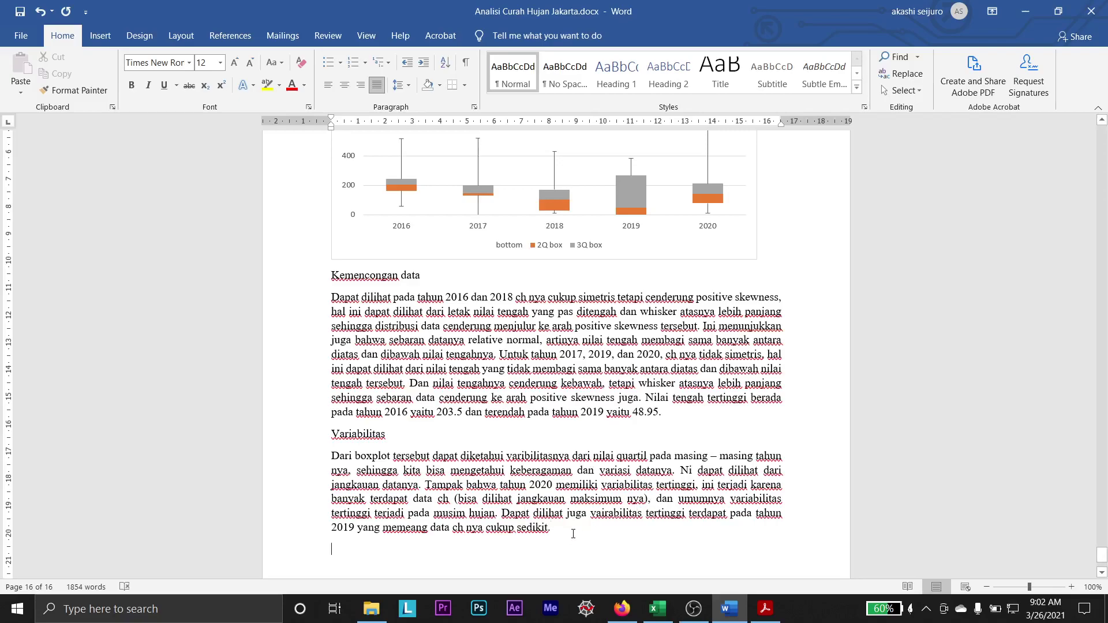
- Write the note "Perlu dijelaskan kenapa 2020 banyak ch dan 2019 sedikit ch." below the variability paragraph
type("Perlu di")
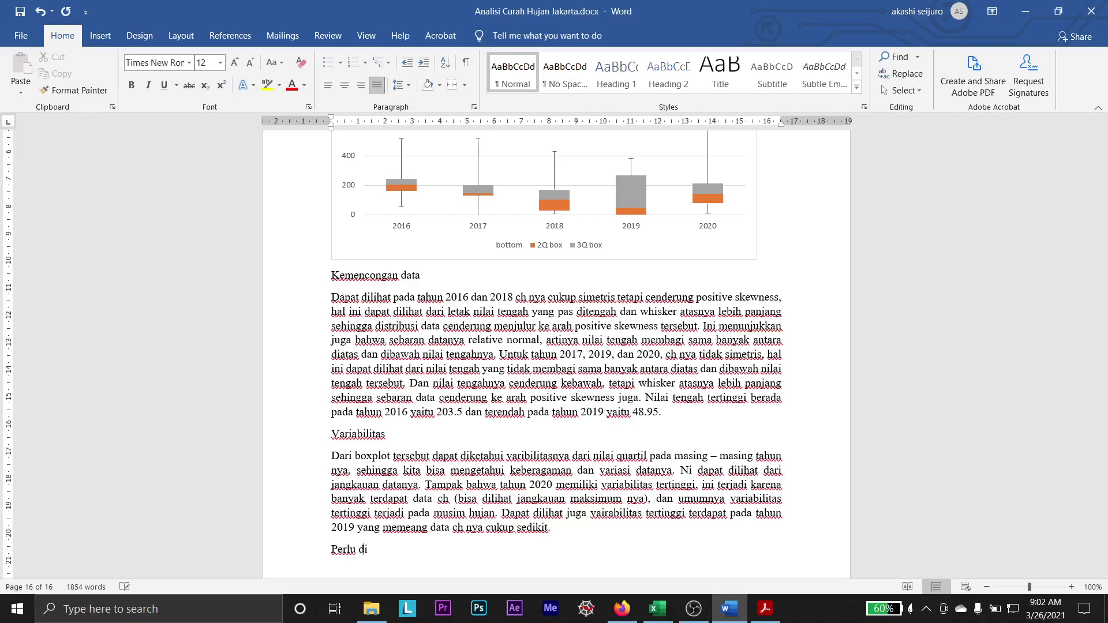
type("jelaskan kenapa 2020 besar dan")
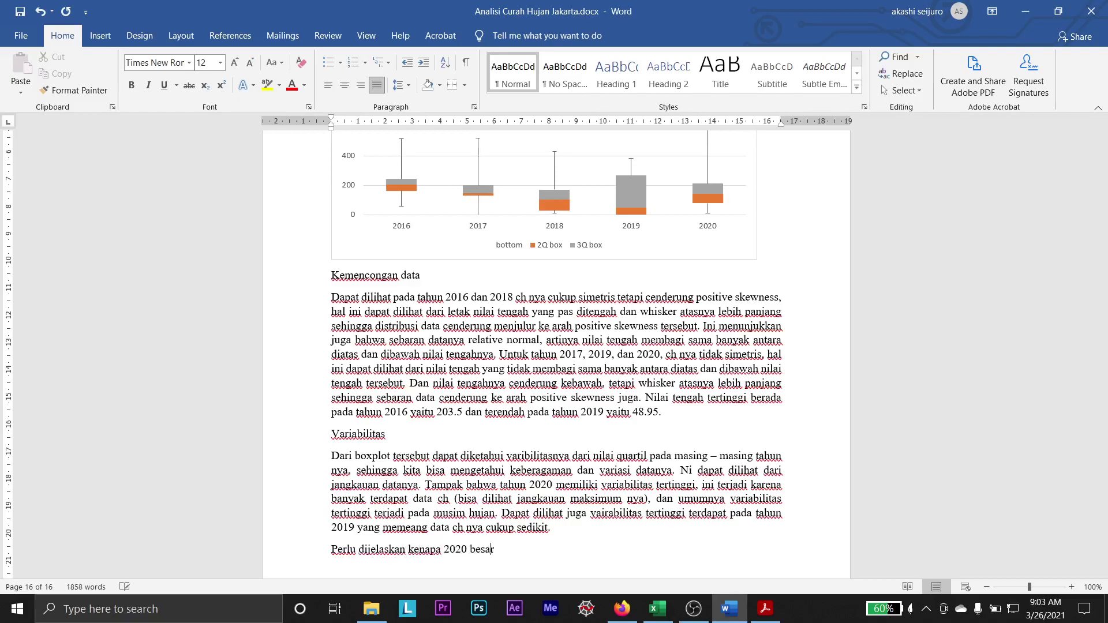
key("BackSpace")
key("BackSpace")
key("BackSpace")
key("BackSpace")
key("BackSpace")
key("BackSpace")
key("BackSpace")
key("BackSpace")
key("BackSpace")
key("BackSpace")
type("banyak ch dan 2019 se")
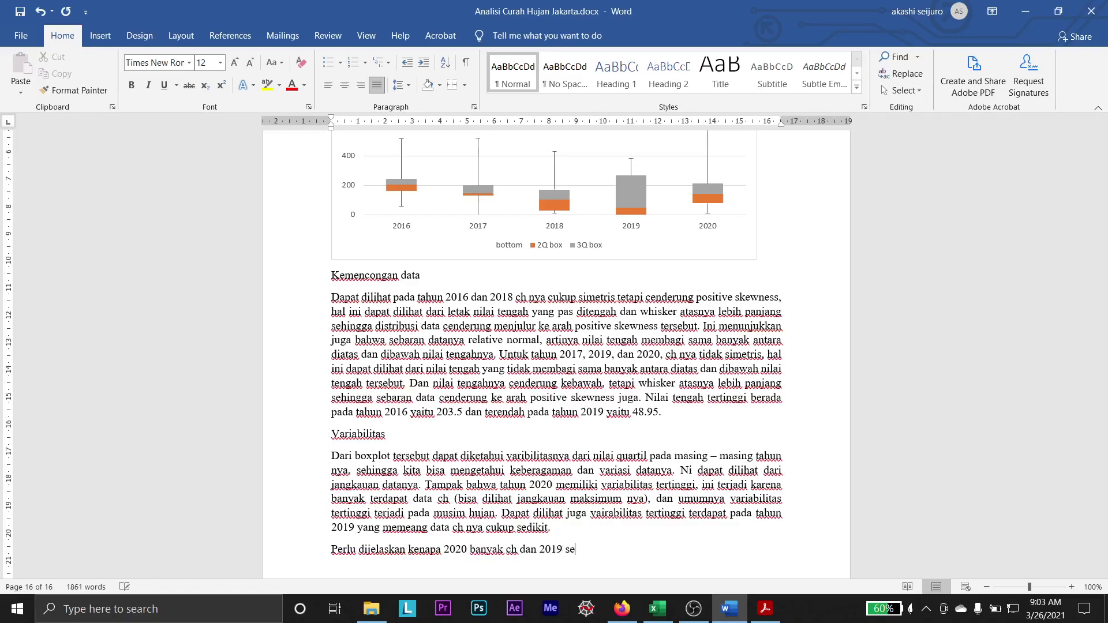
type("dikit ch")
key("shift+Return")
key("BackSpace")
type(".")
key("Return")
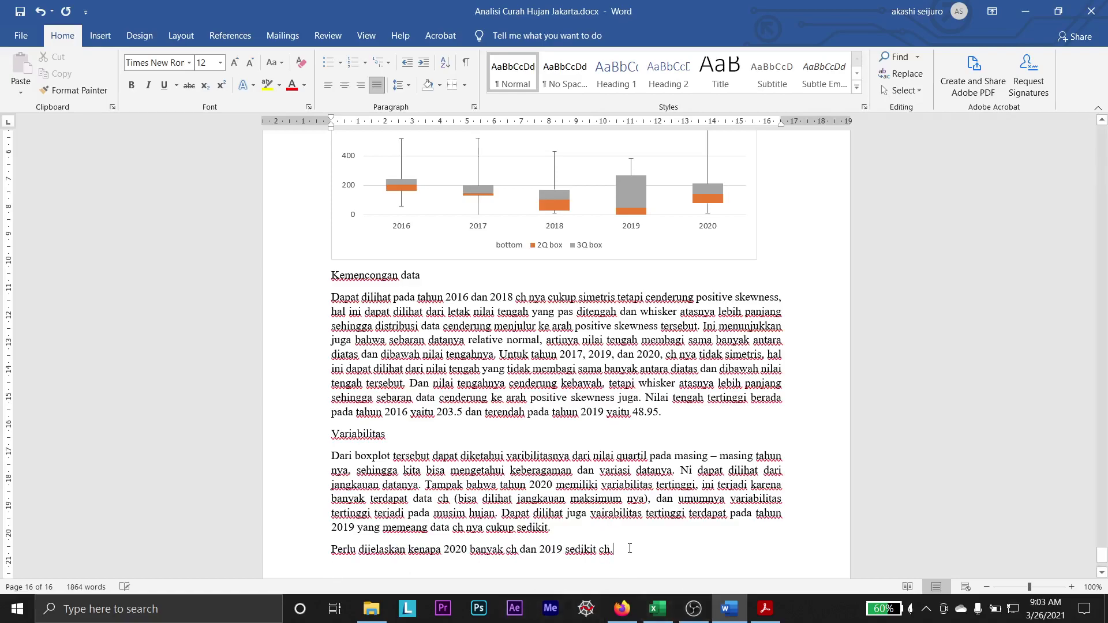
- Enclose the note in parentheses and begin a new paragraph below it with "Secara umum"
type(")")
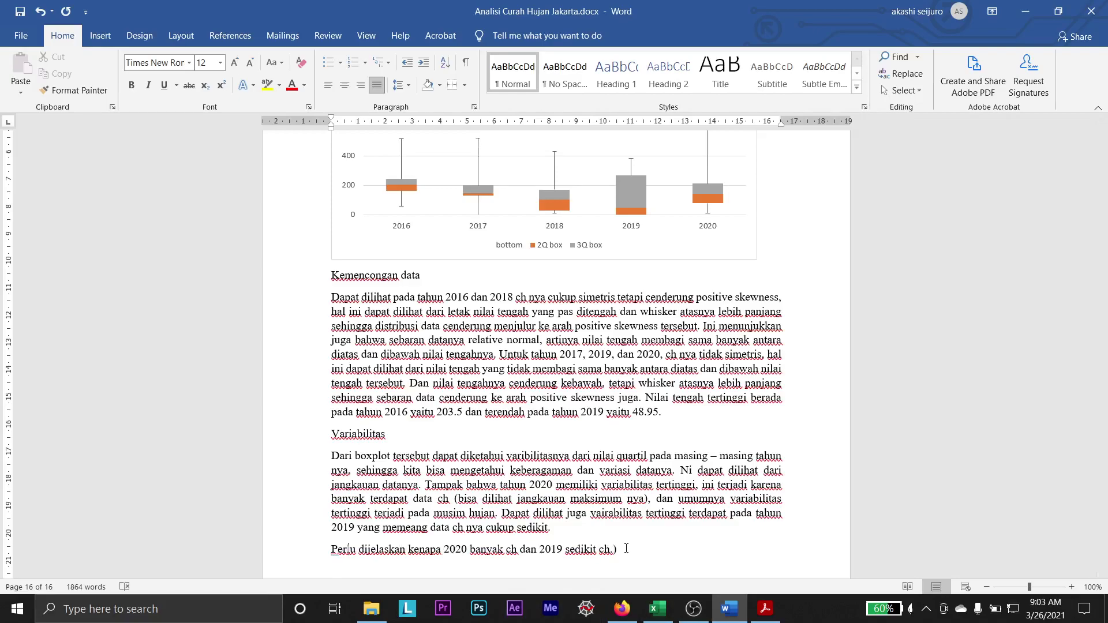
type("(")
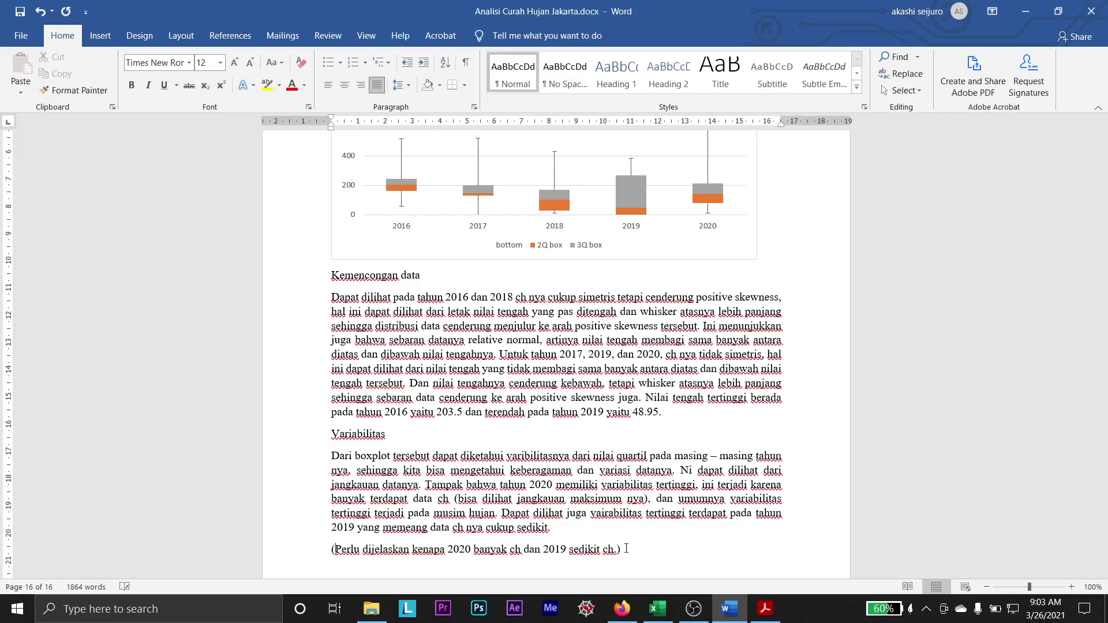
left_click(627, 548)
key("Return")
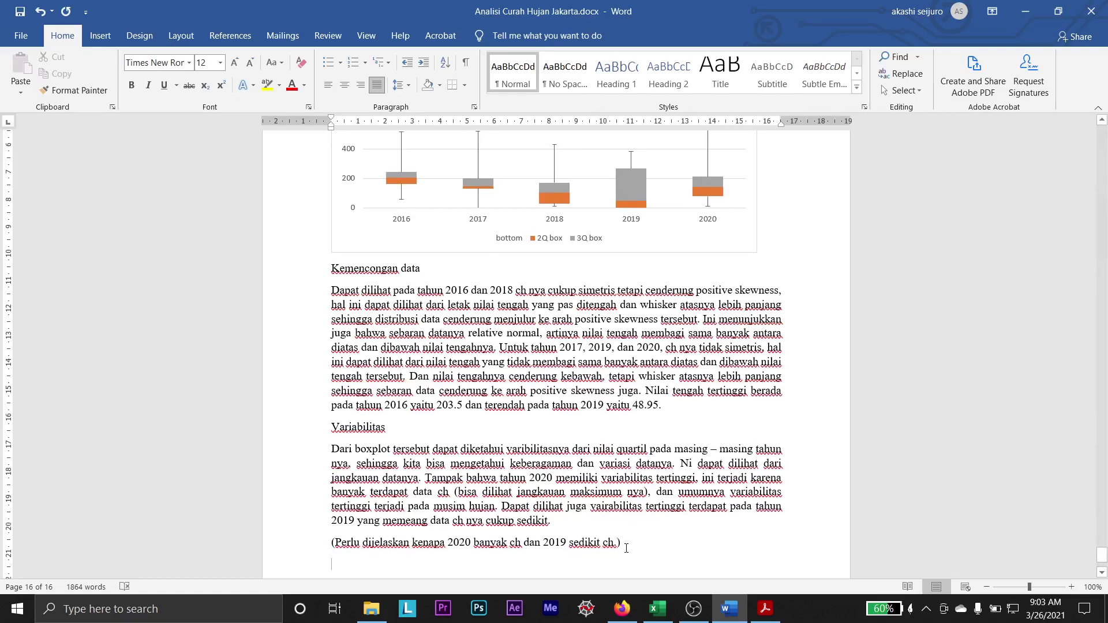
type("Secara umu")
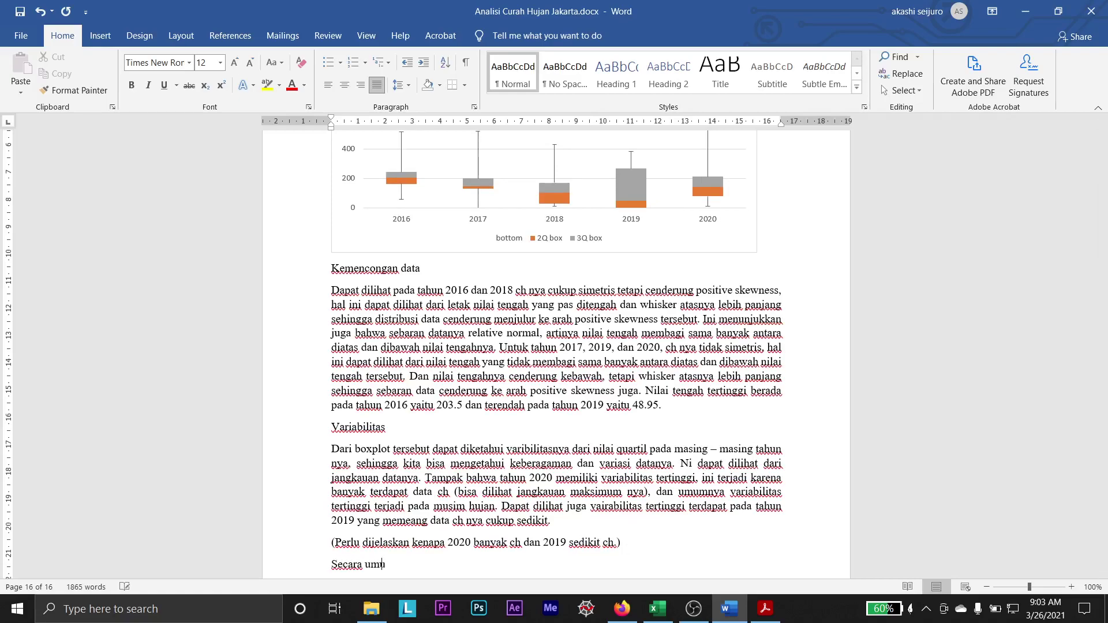
type("m")
- Replace "tertinggi" with "terendah" in the sentence about the 2019 variability
left_click(688, 506)
key("BackSpace")
key("BackSpace")
key("BackSpace")
key("BackSpace")
key("BackSpace")
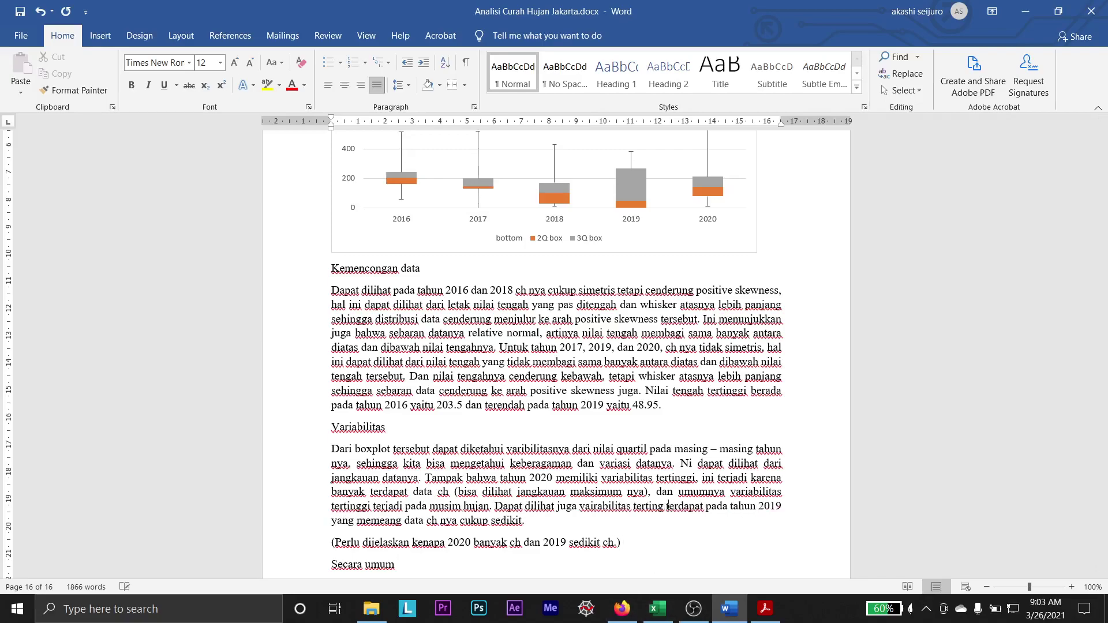
key("BackSpace")
type("endah")
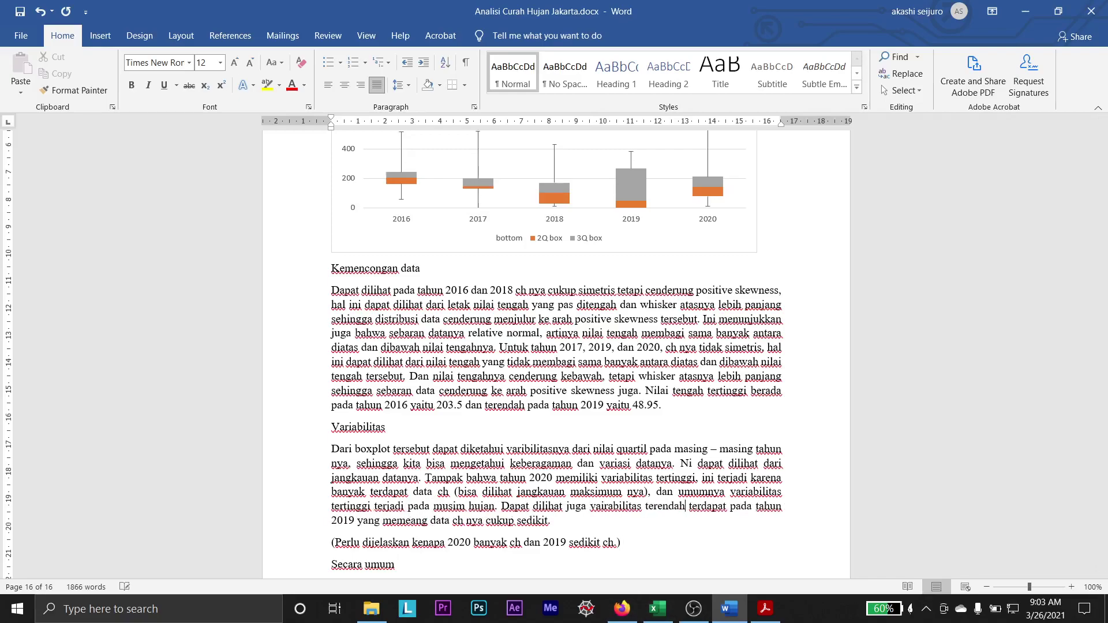
- Extend the 2019 sentence after "cukup sedikit" with "dan jangkauan maksimum nya pun"
left_click(551, 520)
key("BackSpace")
type("dan jangkauan data y")
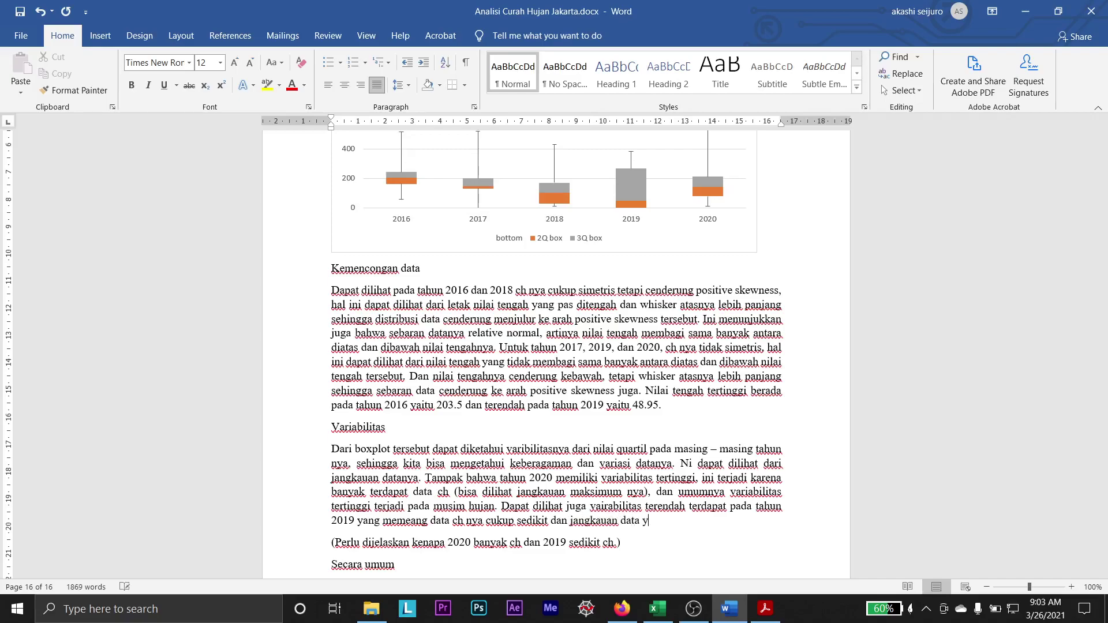
key("BackSpace")
key("BackSpace")
key("BackSpace")
key("BackSpace")
key("BackSpace")
key("BackSpace")
type("maksimum nya pun sediki")
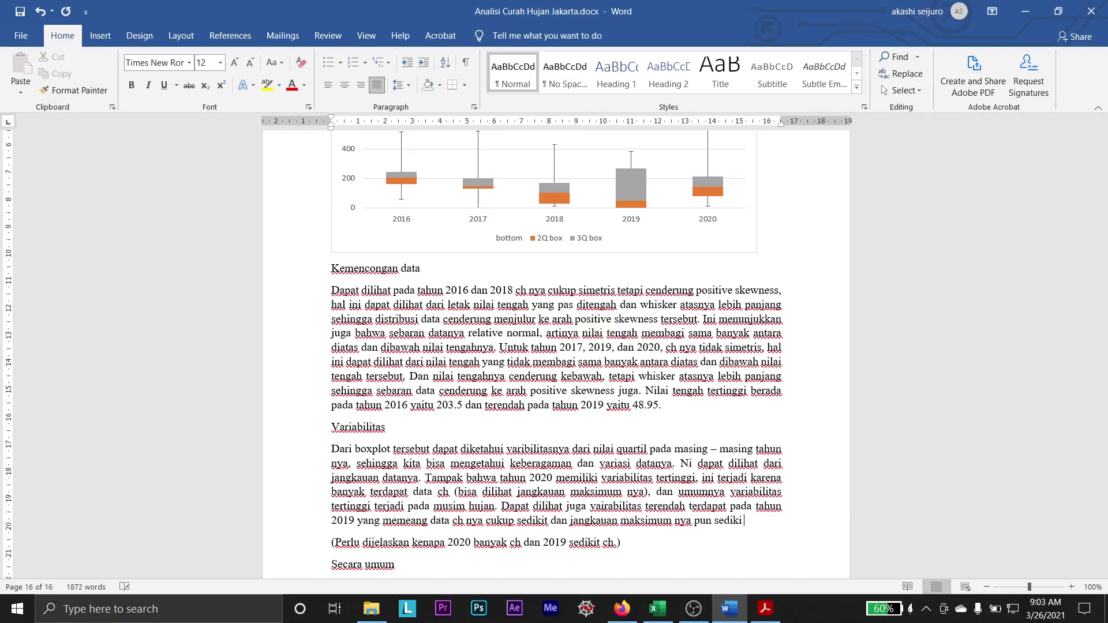
- Finish the 2019 sentence after "maksimum nya pun" with "yang paling rendah."
key("BackSpace")
key("BackSpace")
key("BackSpace")
key("BackSpace")
key("BackSpace")
key("BackSpace")
type("yang paling ren")
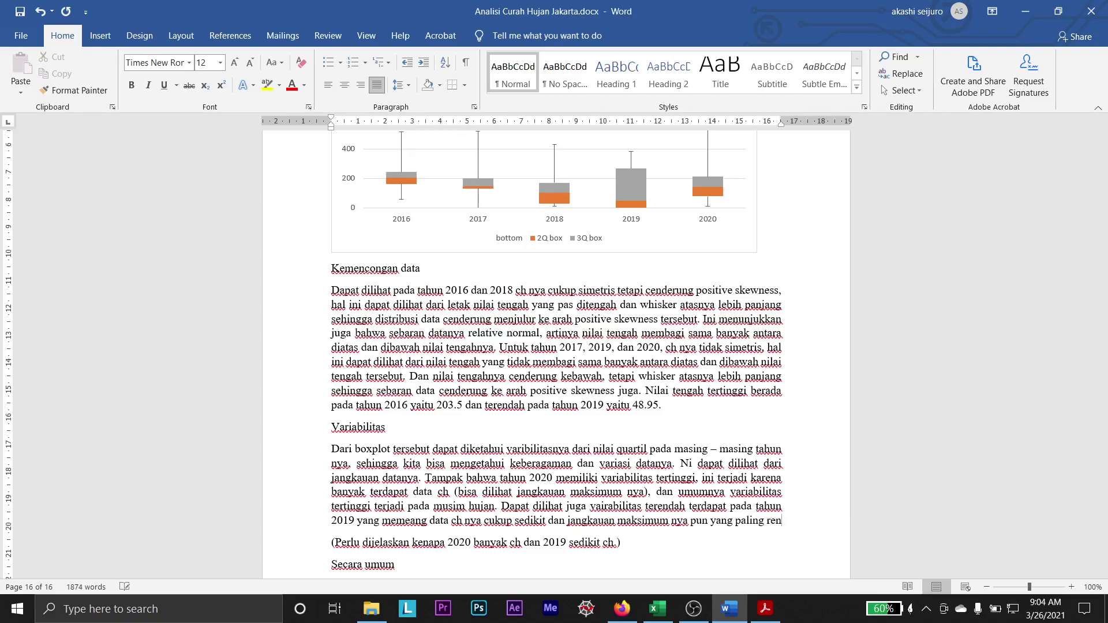
type("ah")
key("BackSpace")
key("BackSpace")
type("dah.")
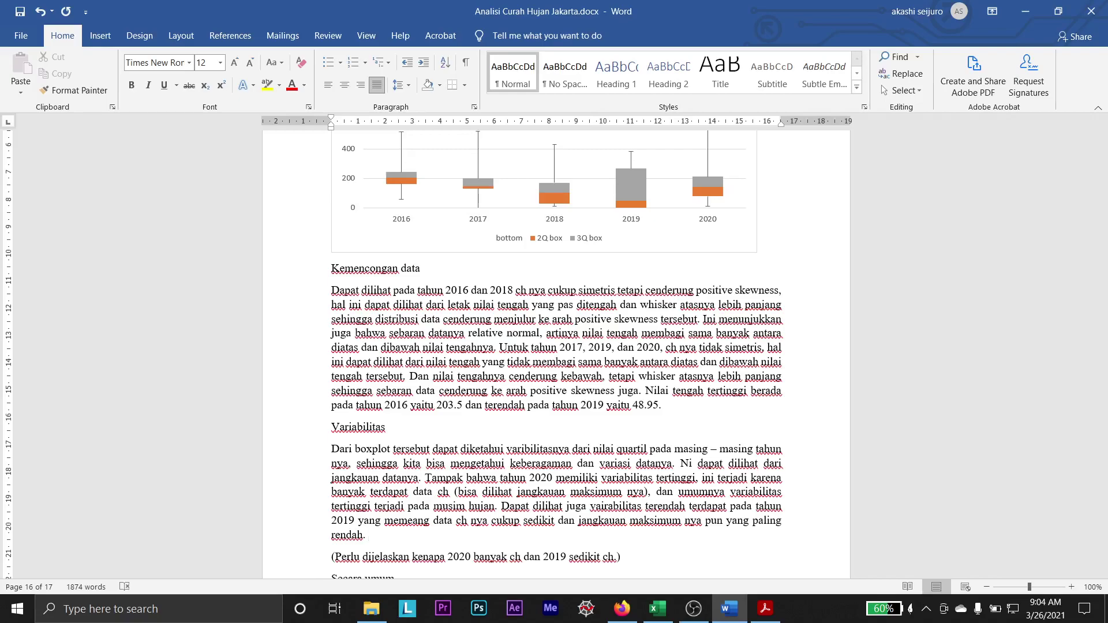
- Correct "Ni" to "Ini" before "dapat dilihat dari jangkauan datanya" in the variability paragraph
scroll(721, 346, "up", 3)
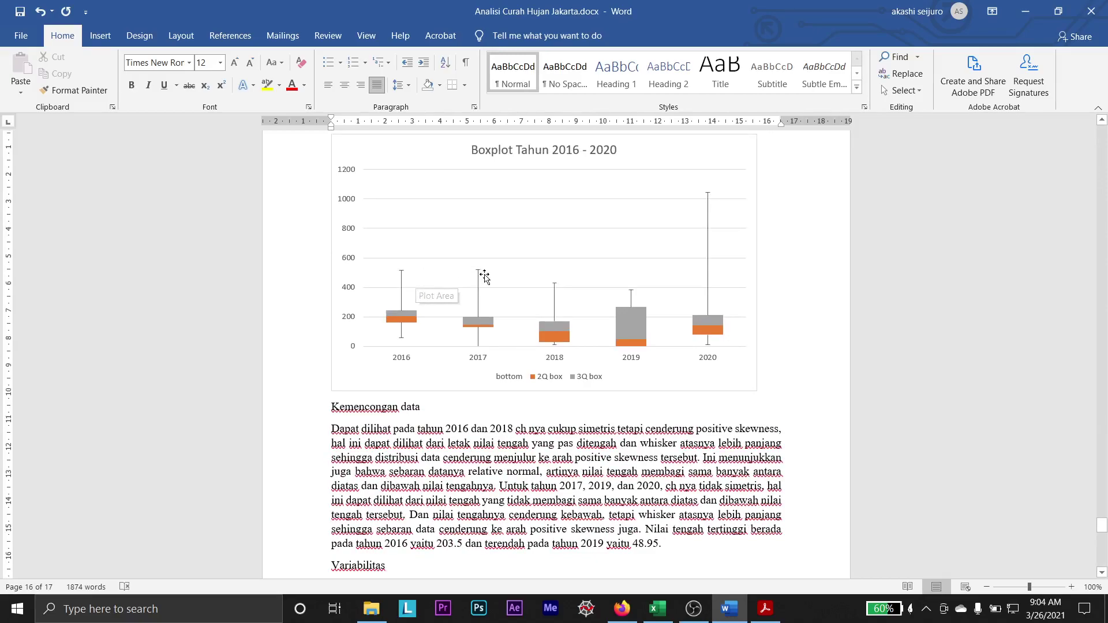
scroll(685, 395, "down", 4)
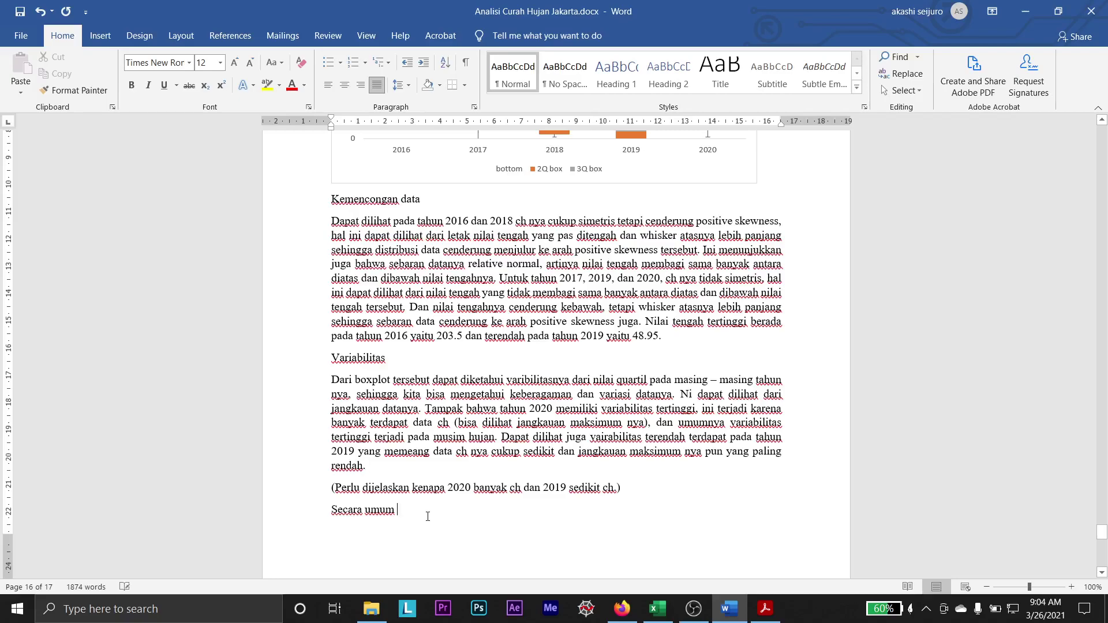
scroll(428, 516, "up", 3)
scroll(428, 503, "down", 2)
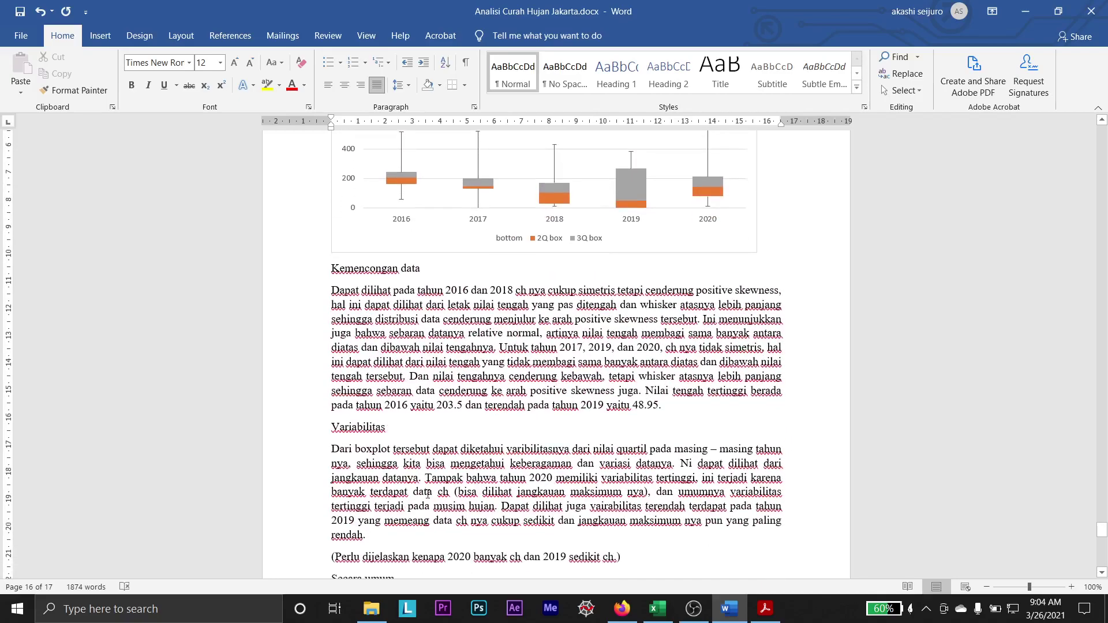
scroll(427, 493, "down", 2)
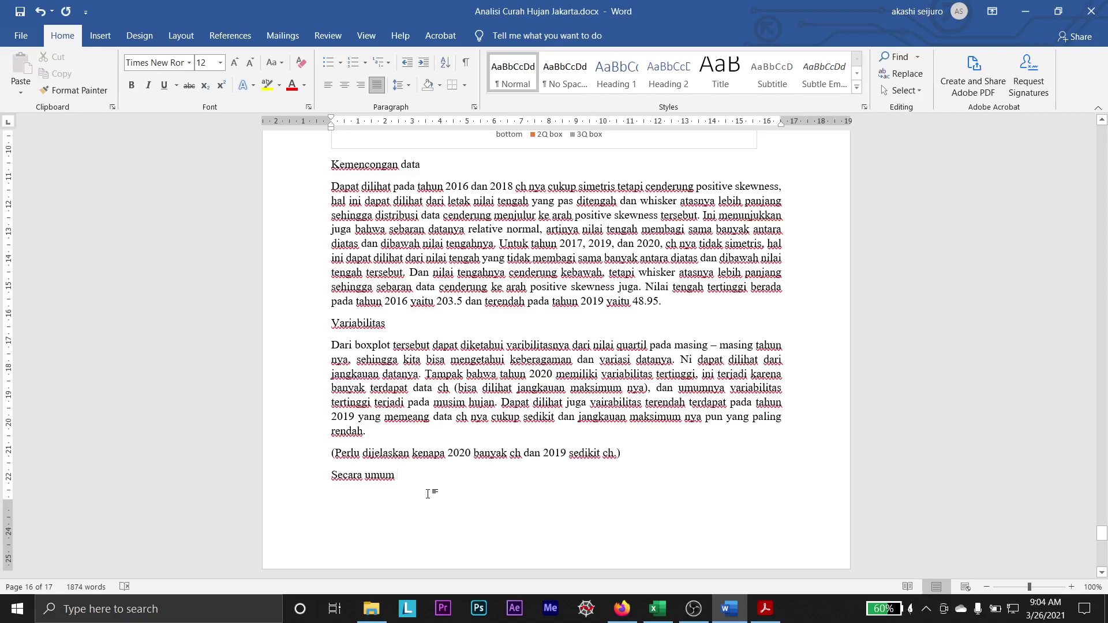
double_click(686, 360)
type("Ini")
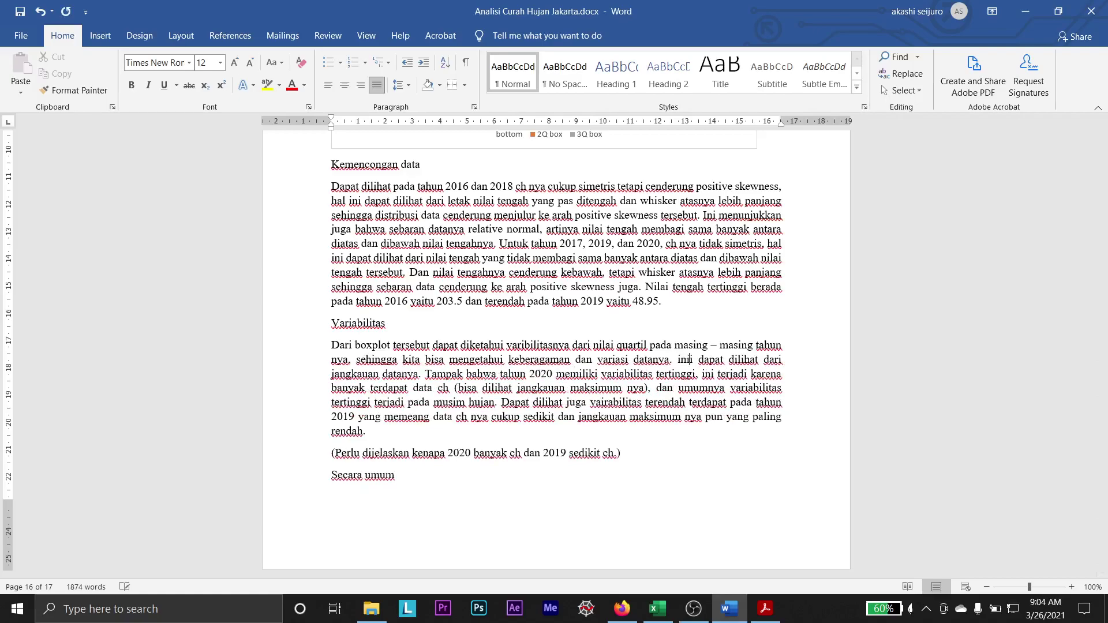
key("BackSpace")
key("BackSpace")
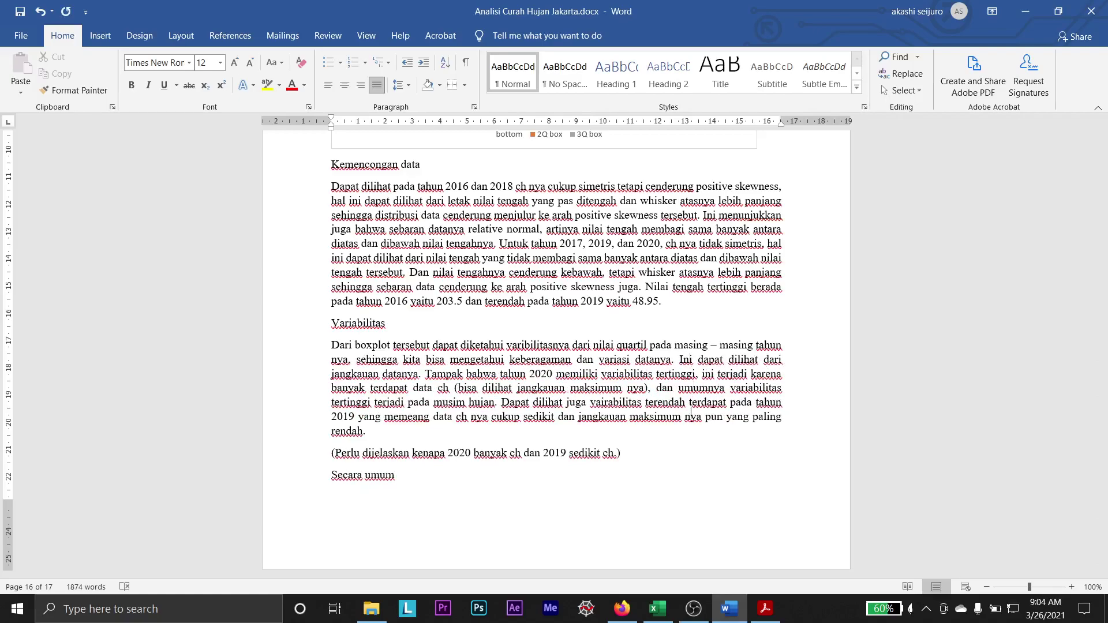
left_click(369, 431)
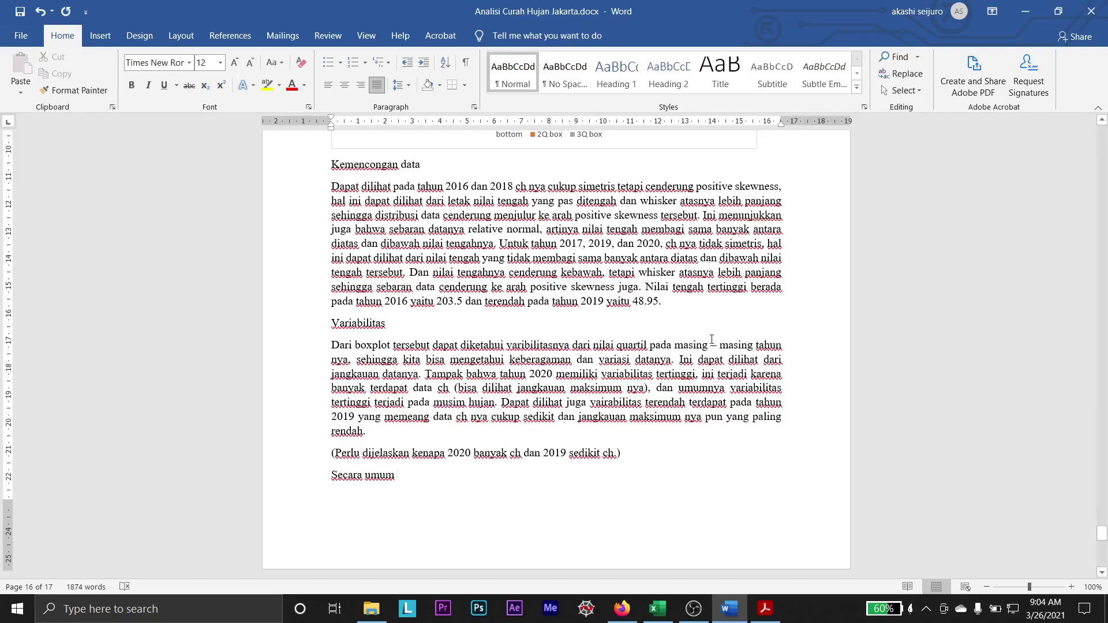
- Continue the "Secara umum" line with "dapat disimpulkan masing2 tahun memiliki variabilitas yang berbeda2, namun semuanya dapat dikatakan banyak curah hujan"
scroll(769, 322, "up", 3)
scroll(769, 321, "down", 5)
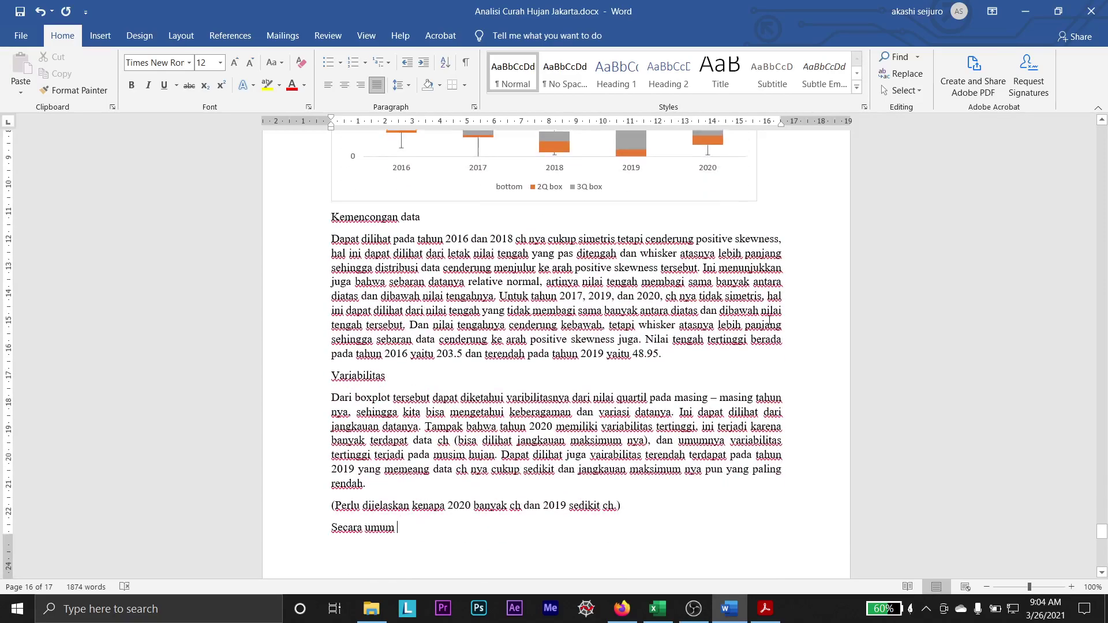
scroll(767, 304, "up", 8)
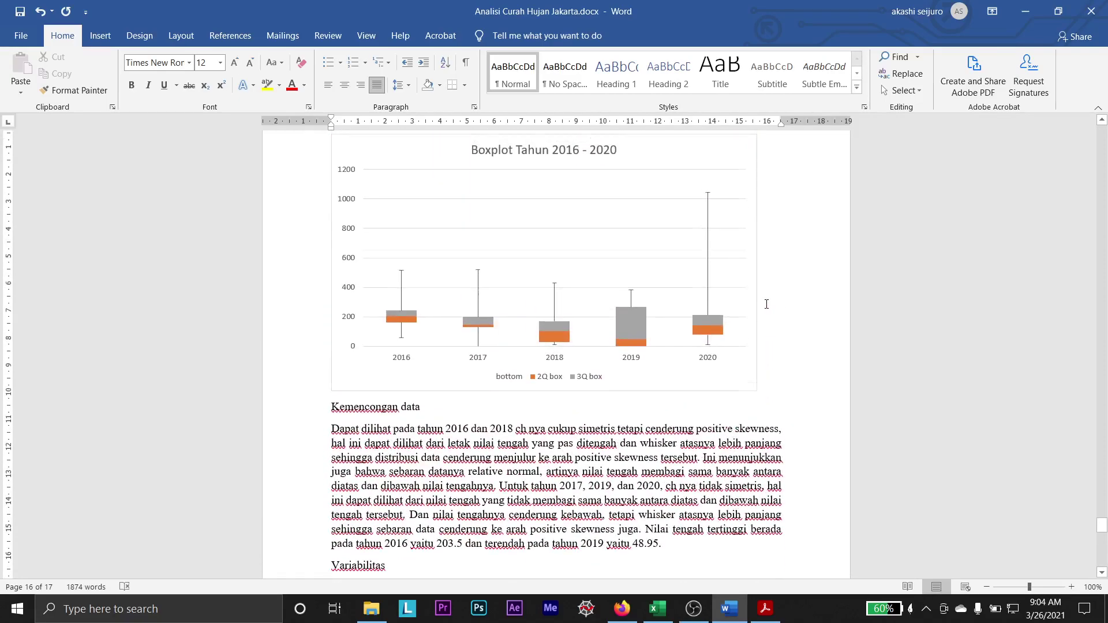
scroll(766, 304, "down", 7)
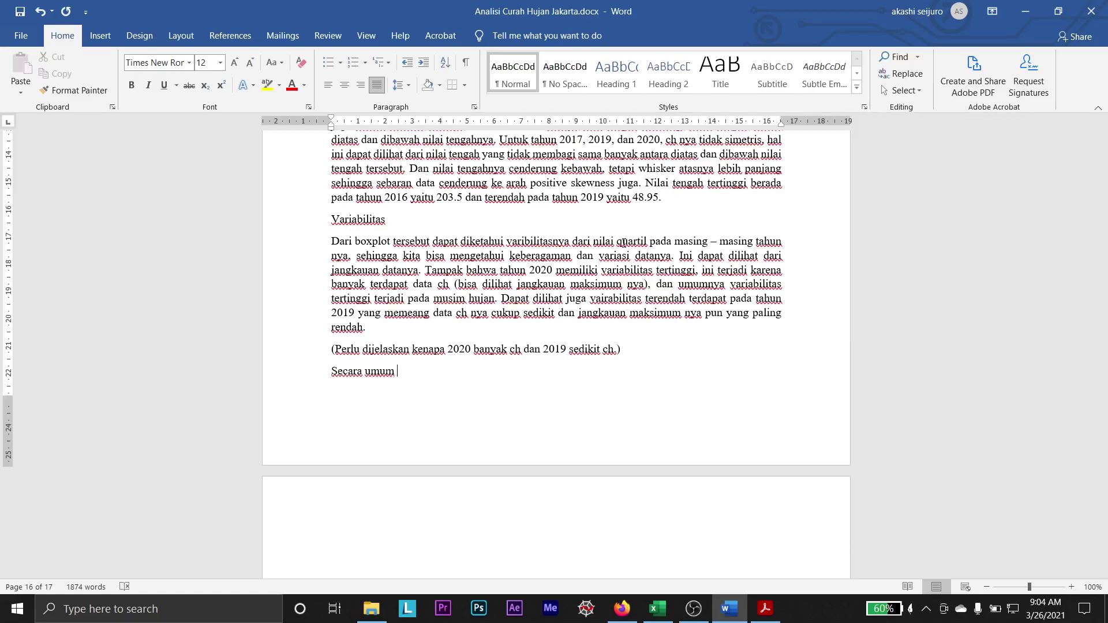
type("dapat disimpulkan masin")
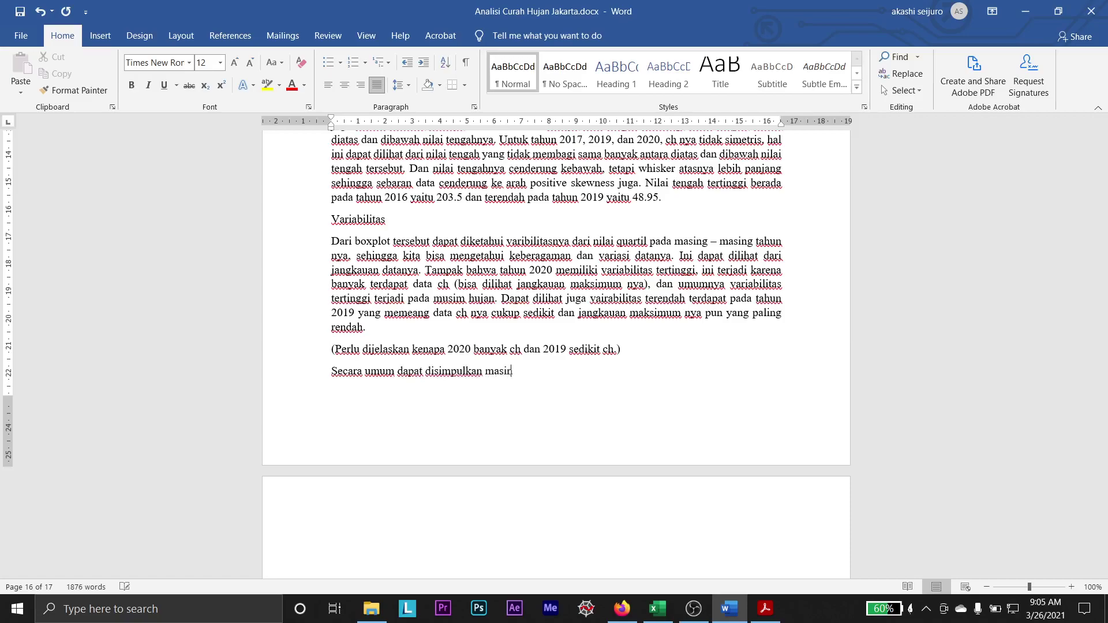
type("g2 tahun memiliki ")
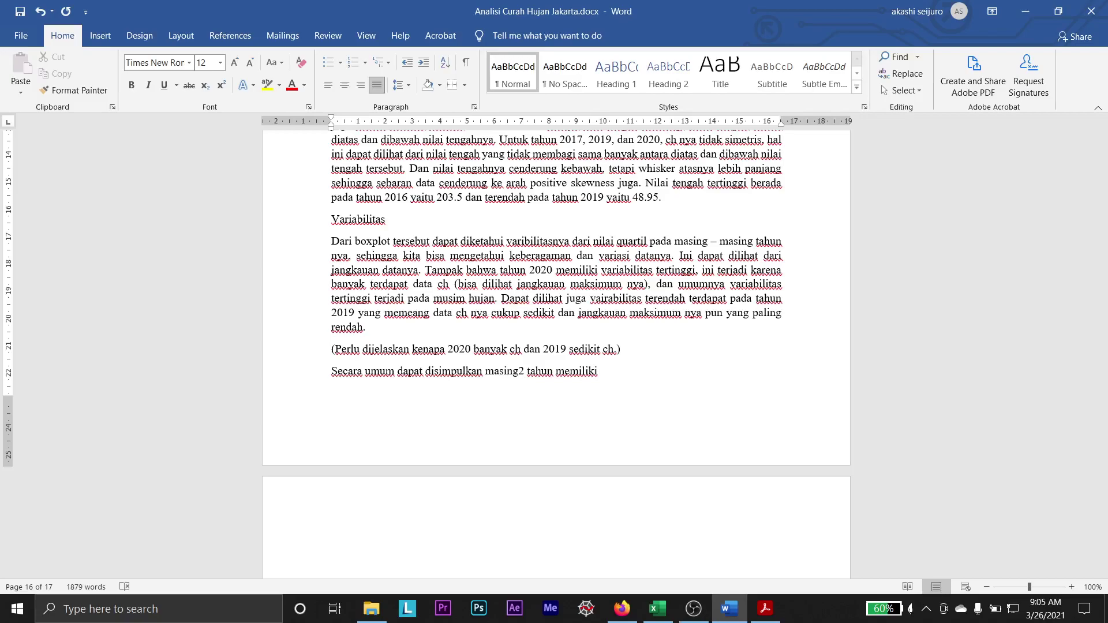
type("variabilitas yang berbeda2")
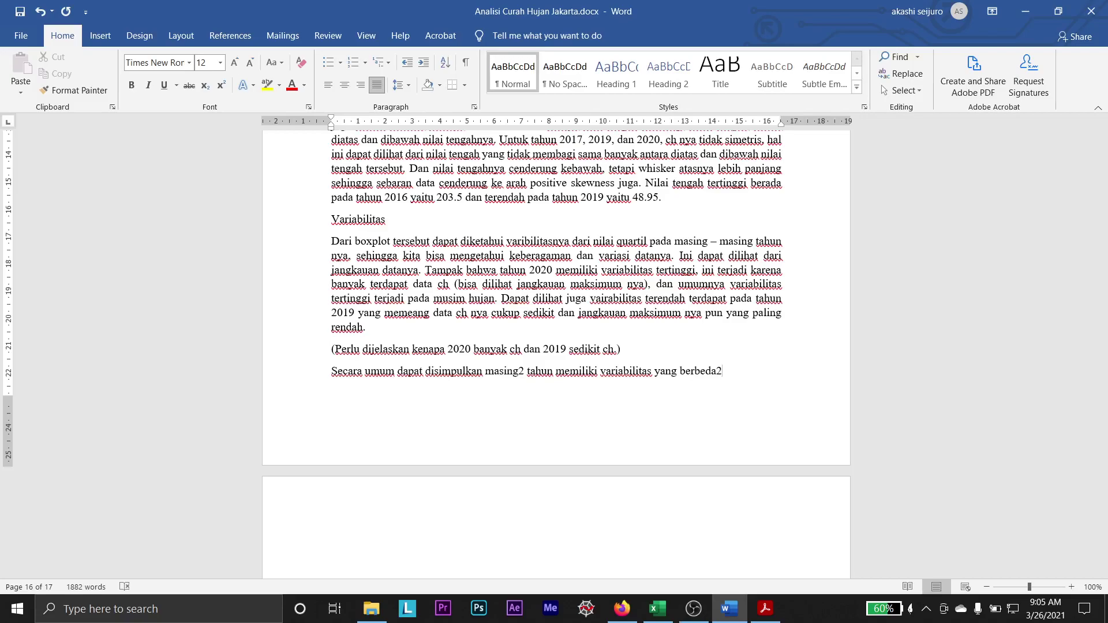
type(", namun semuanya ")
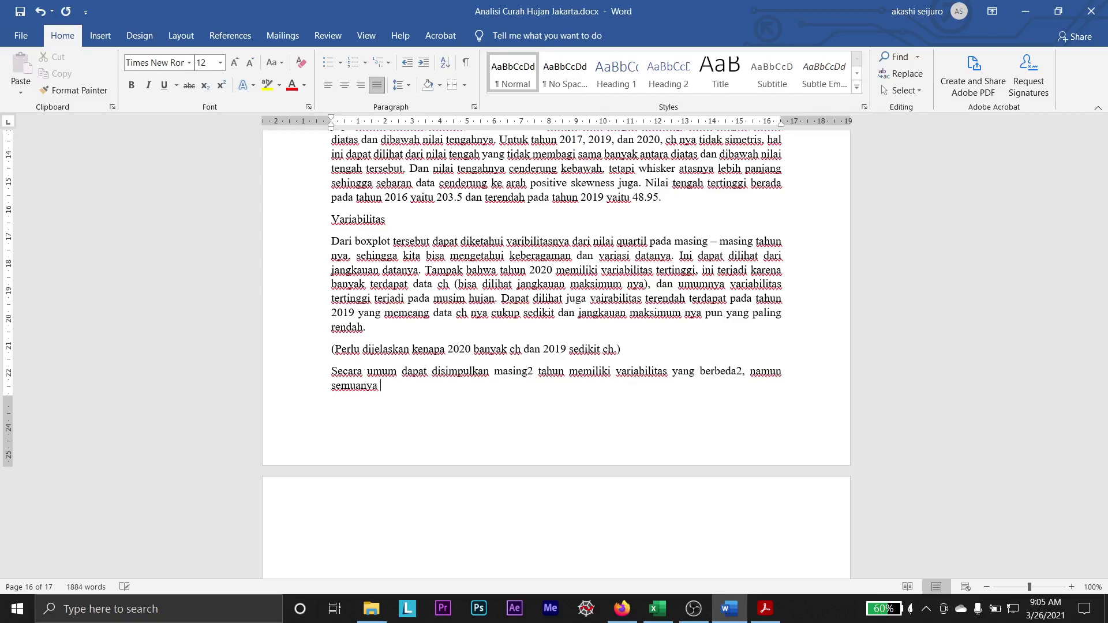
type("dapat dikatakan banyak ")
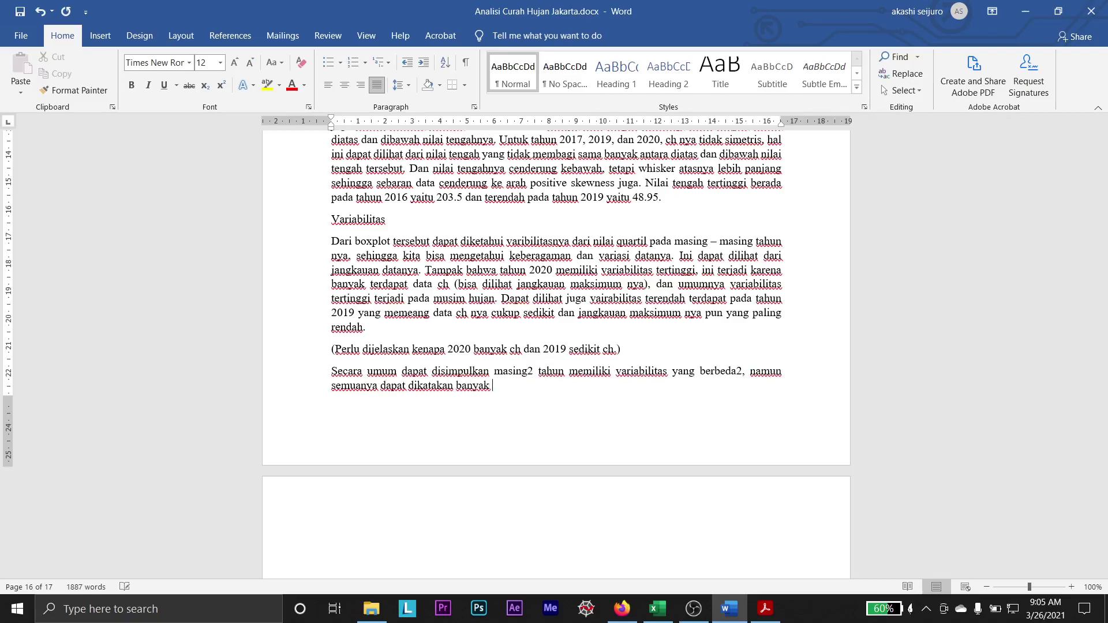
type("curah hujan")
- Delete the entire "Secara umum" line below the note in parentheses
key("BackSpace")
key("BackSpace")
key("BackSpace")
key("BackSpace")
key("BackSpace")
key("BackSpace")
key("BackSpace")
key("BackSpace")
key("BackSpace")
key("BackSpace")
key("BackSpace")
key("BackSpace")
key("BackSpace")
key("BackSpace")
key("BackSpace")
key("BackSpace")
key("BackSpace")
key("BackSpace")
key("BackSpace")
key("BackSpace")
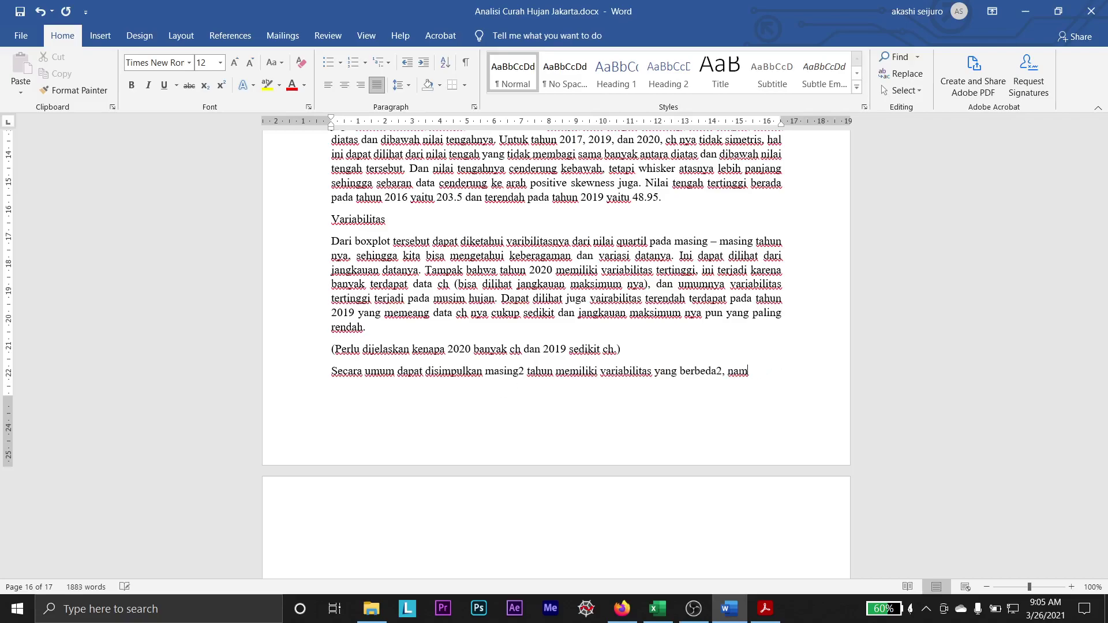
key("BackSpace")
key("BackSpace")
key("BackSpace")
key("BackSpace")
key("BackSpace")
key("BackSpace")
key("BackSpace")
key("BackSpace")
key("BackSpace")
key("BackSpace")
key("BackSpace")
key("BackSpace")
key("BackSpace")
key("BackSpace")
key("BackSpace")
key("BackSpace")
key("BackSpace")
key("BackSpace")
key("BackSpace")
key("BackSpace")
key("BackSpace")
key("BackSpace")
key("BackSpace")
key("BackSpace")
key("BackSpace")
key("BackSpace")
key("BackSpace")
key("BackSpace")
key("BackSpace")
key("BackSpace")
key("BackSpace")
key("BackSpace")
key("BackSpace")
key("BackSpace")
key("BackSpace")
key("BackSpace")
key("BackSpace")
key("BackSpace")
key("BackSpace")
key("BackSpace")
key("BackSpace")
key("BackSpace")
key("BackSpace")
key("BackSpace")
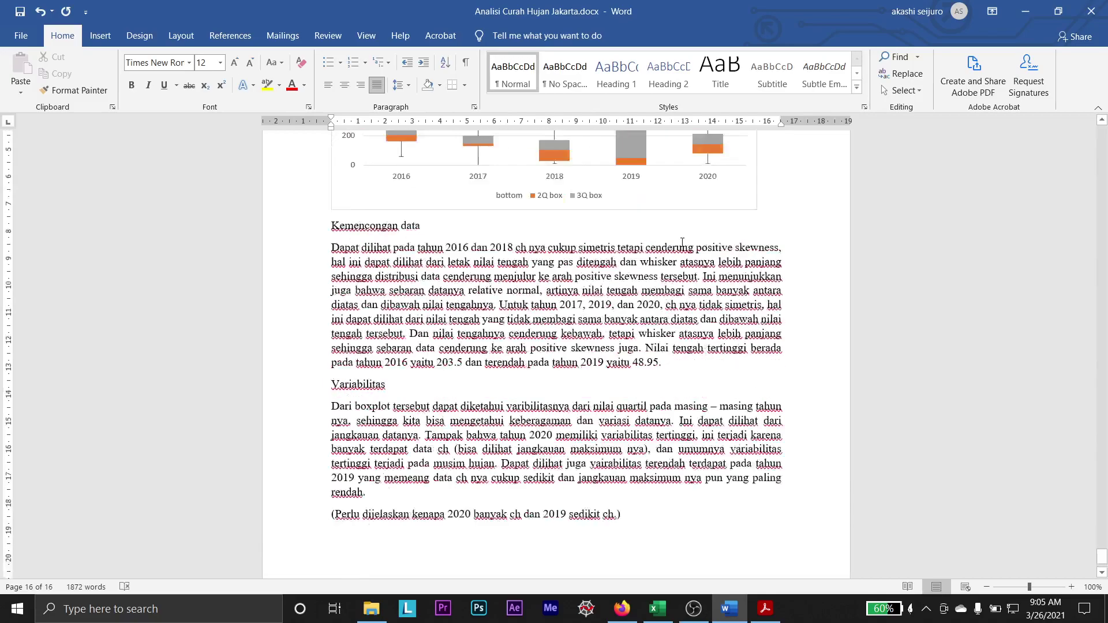
- Copy the text from the "Kemencongan data" heading through the closing note in parentheses
scroll(619, 279, "up", 6)
mouse_move(619, 279)
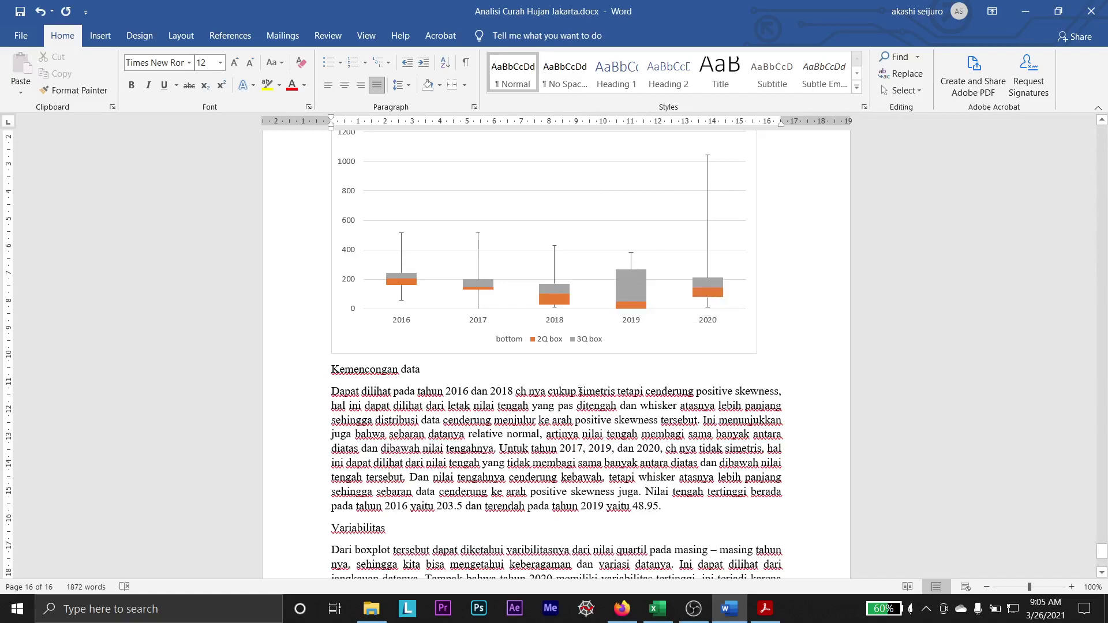
scroll(638, 433, "down", 4)
left_click_drag(329, 229, 618, 528)
- Switch to WhatsApp in the browser and paste the copied interpretation into the message field of the Link chat
left_click(622, 609)
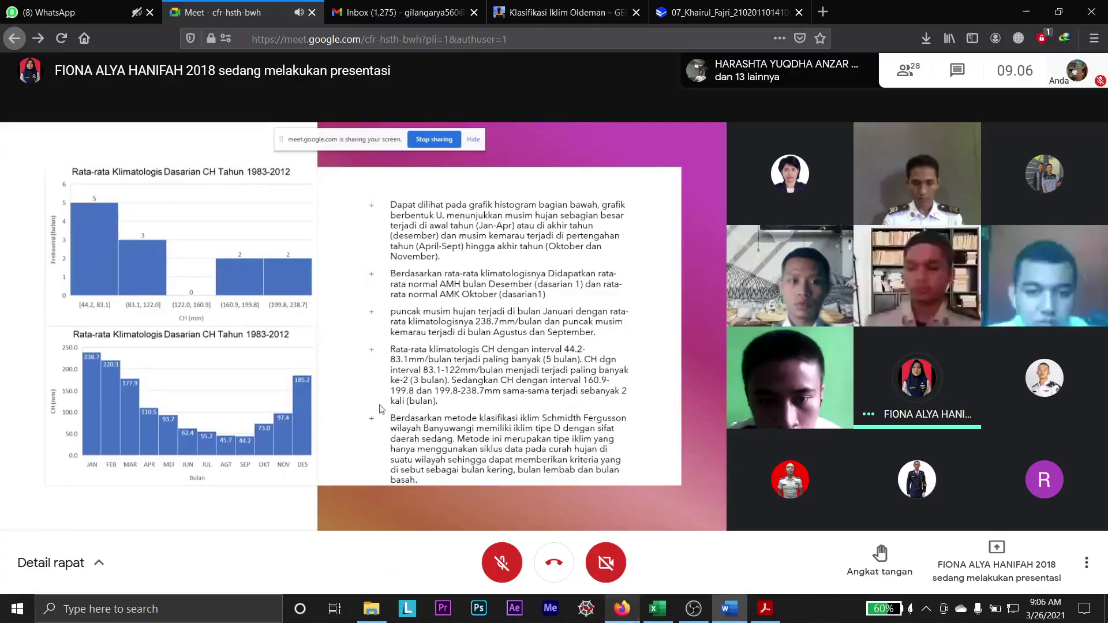
left_click(81, 12)
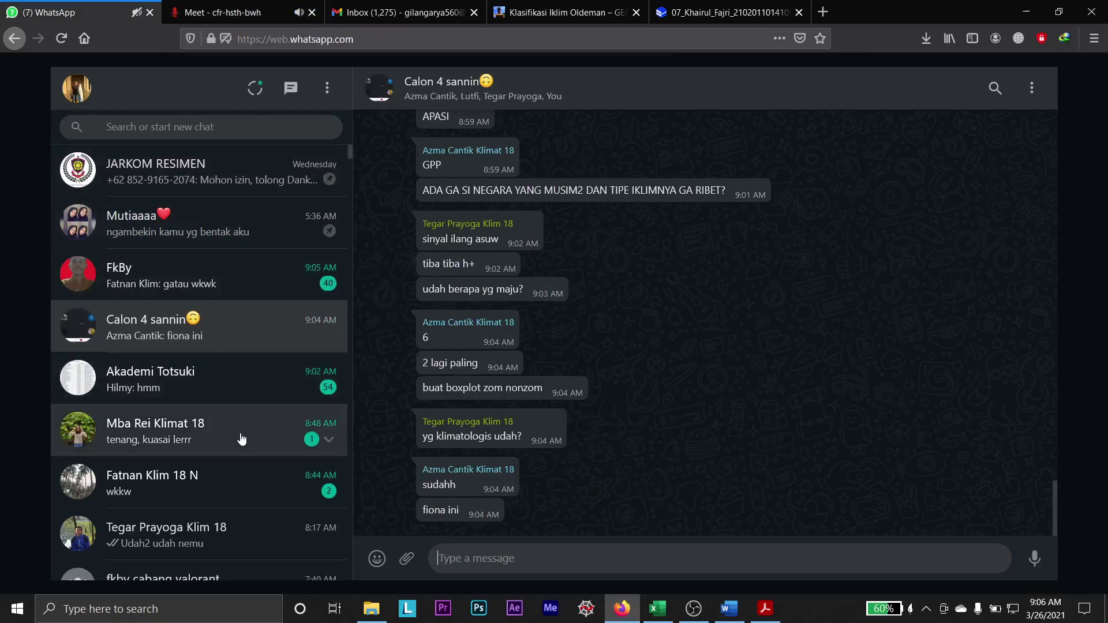
scroll(248, 457, "down", 2)
scroll(251, 457, "down", 1)
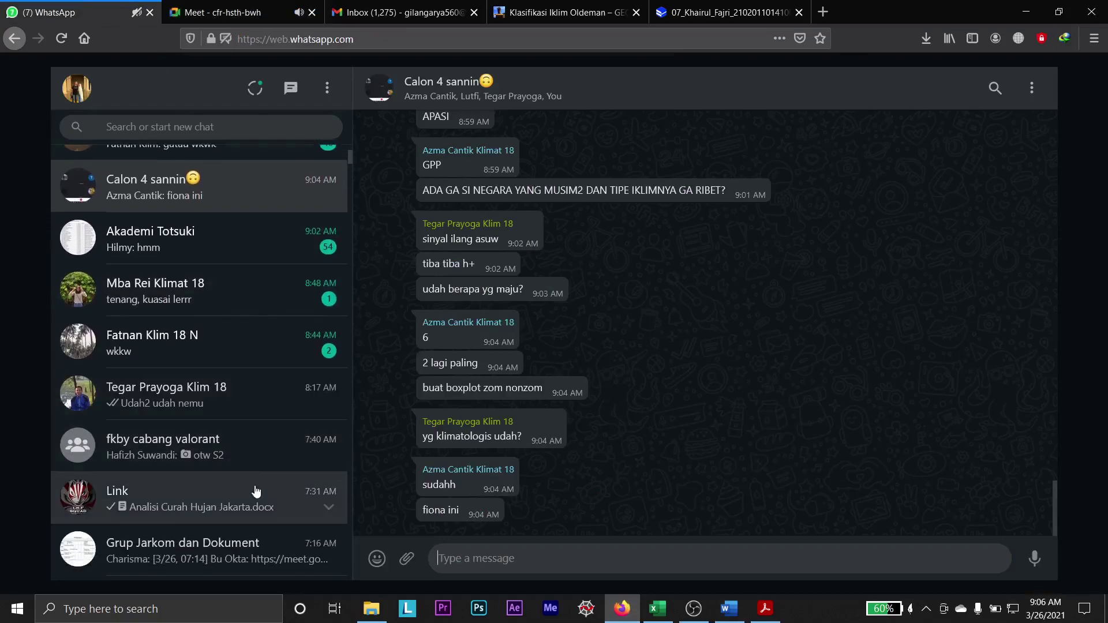
left_click(255, 493)
left_click(664, 563)
key("ctrl+v")
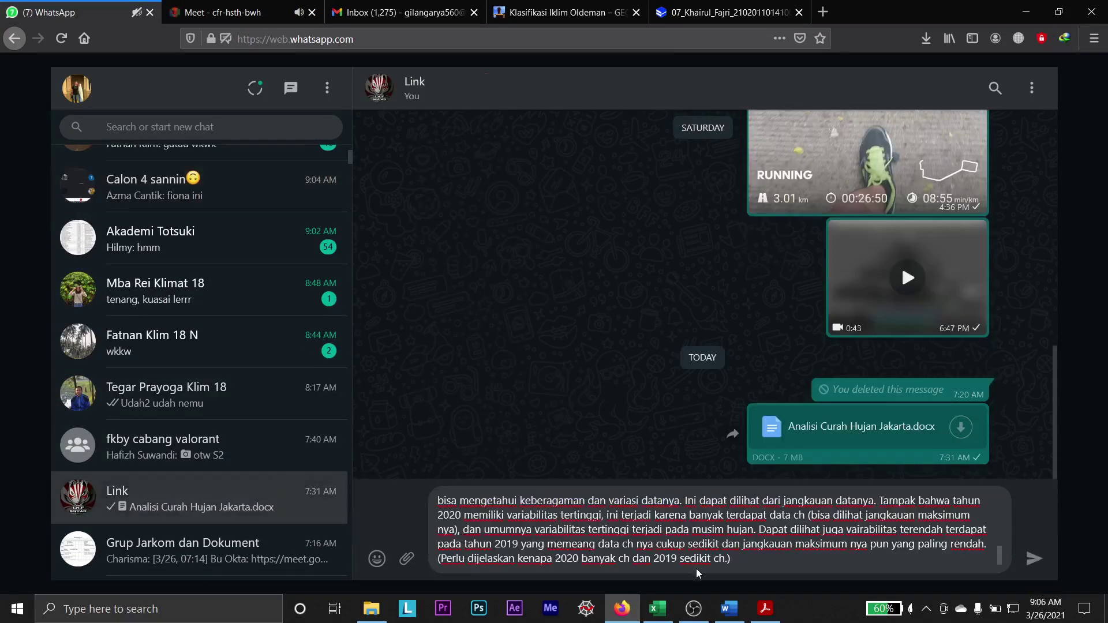
- Separate the message's headings, paragraphs and closing note with blank lines, send it, and expand the sent message to full length
left_click(699, 574)
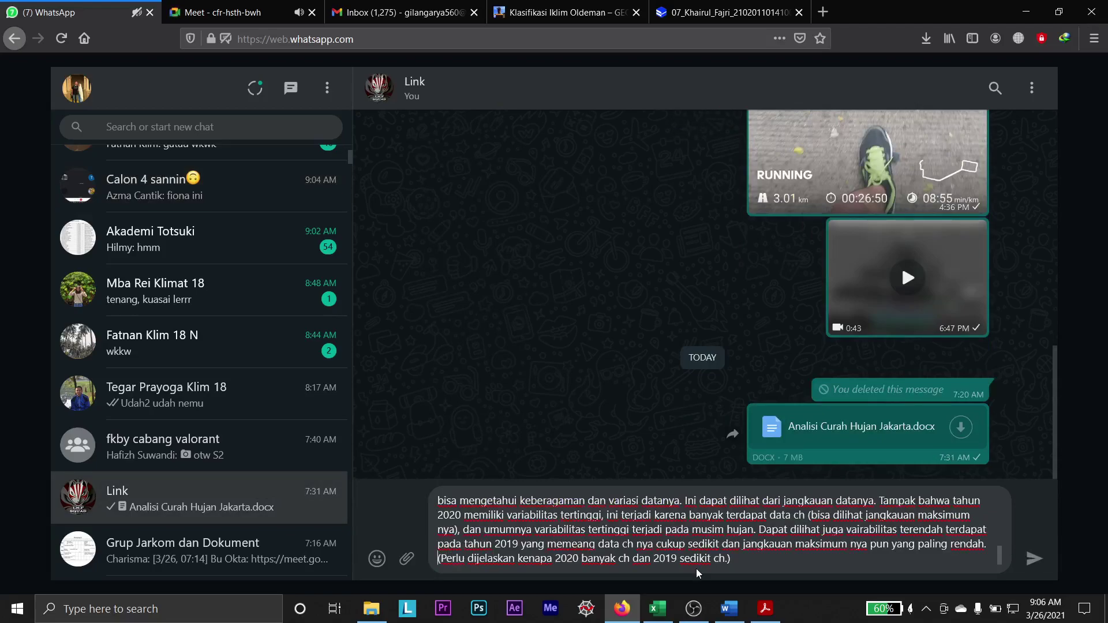
key("shift+Return")
scroll(698, 572, "up", 5)
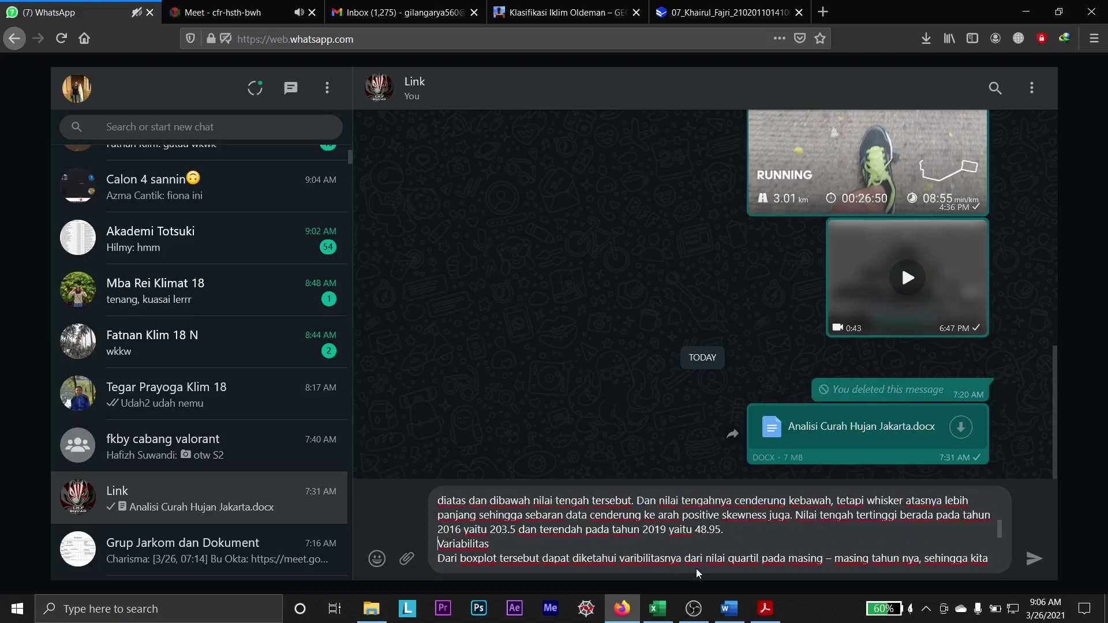
key("shift+Return")
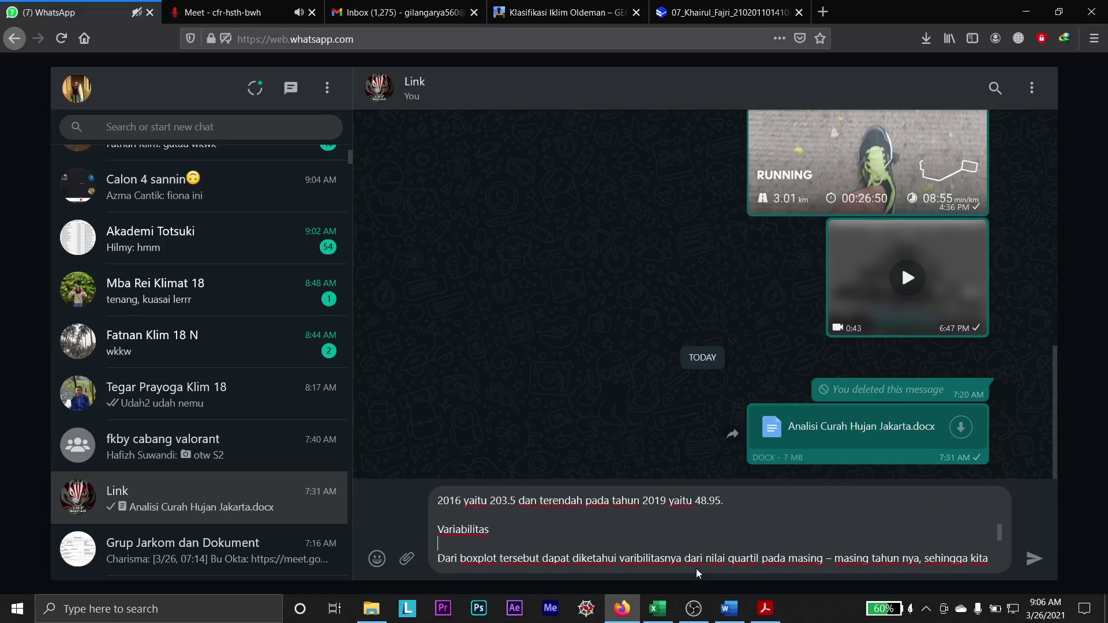
scroll(698, 573, "up", 5)
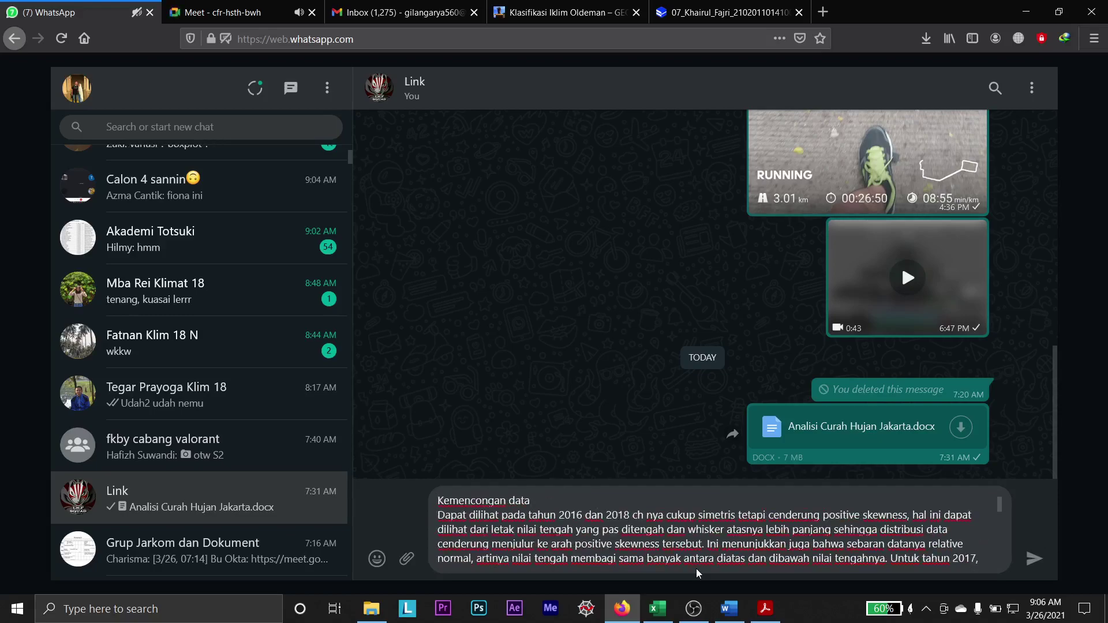
key("ctrl+BackSpace")
key("ctrl+BackSpace")
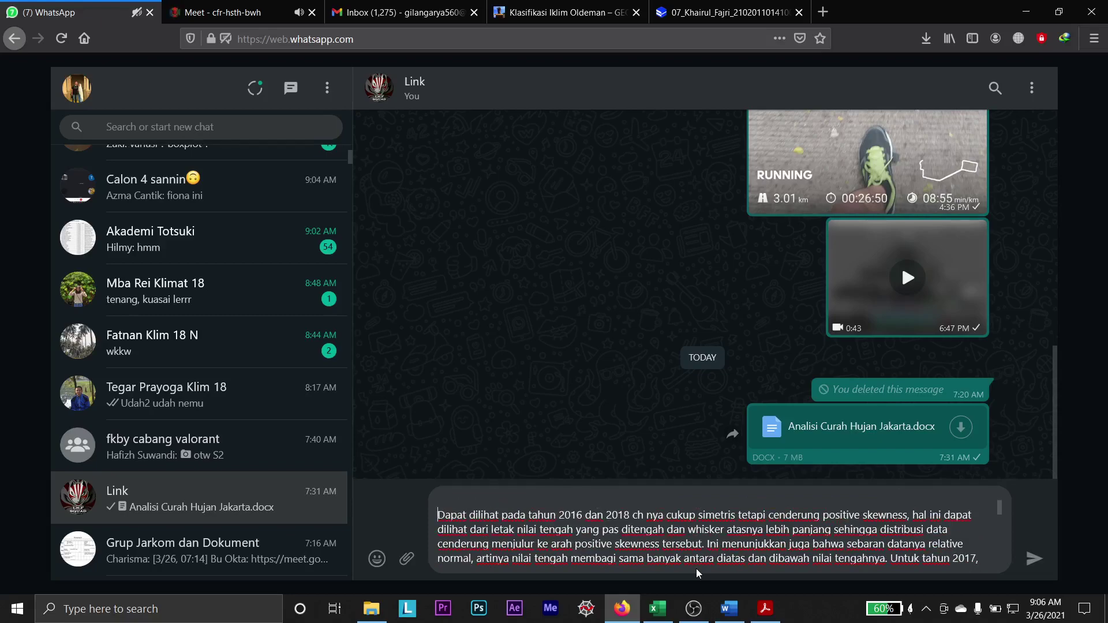
key("Return")
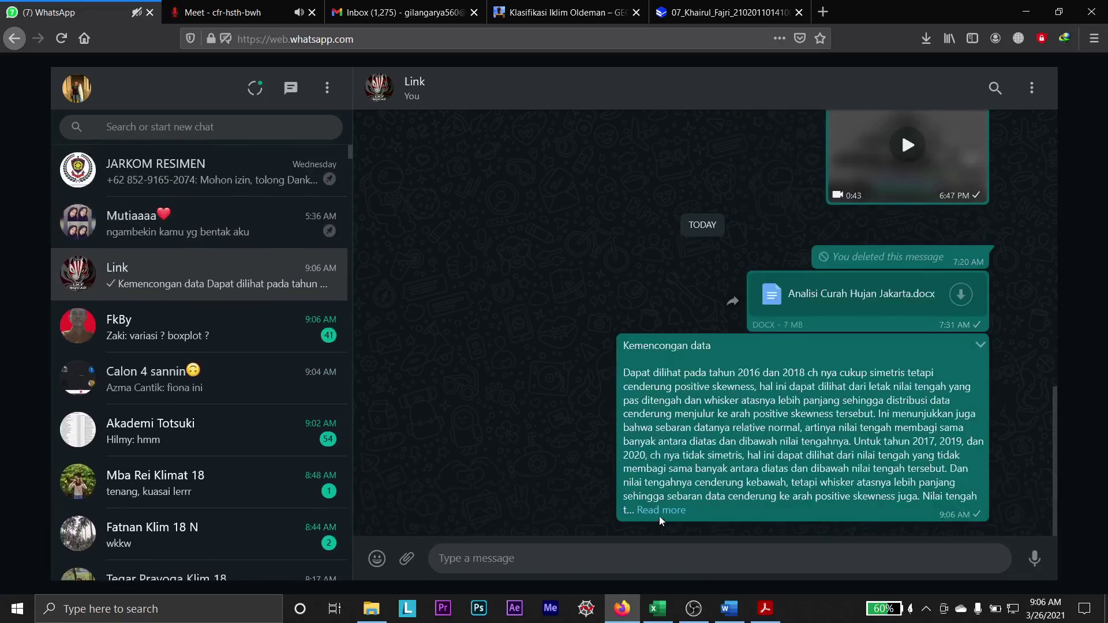
left_click(664, 511)
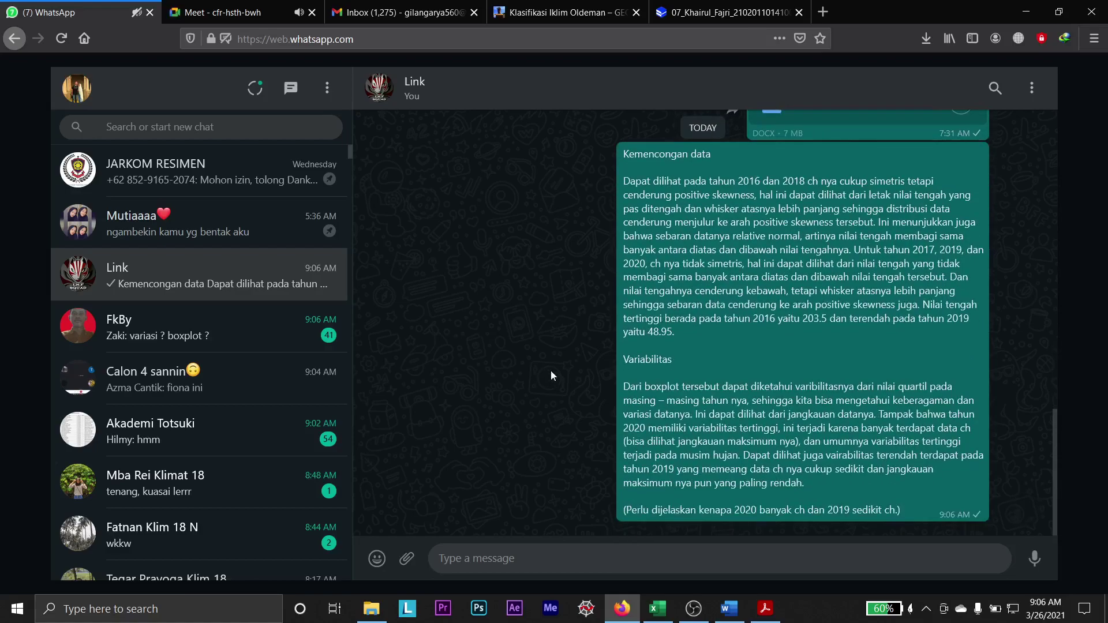
- Check the recent messages in the FkBy and JARKOM RESIMEN chats and return to the Google Meet call
left_click(237, 330)
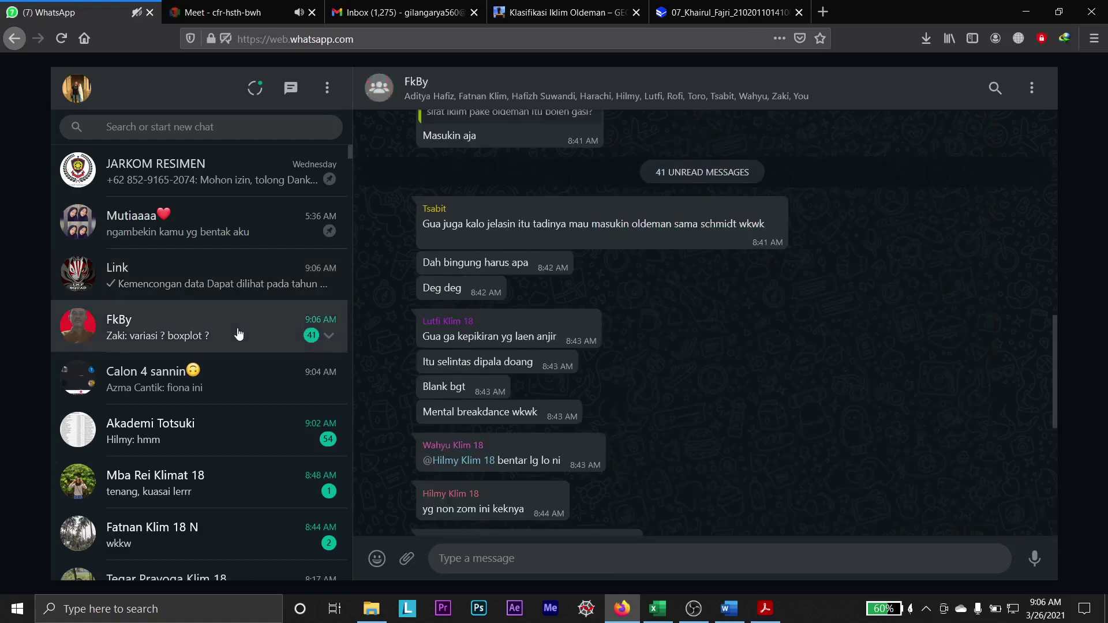
scroll(778, 380, "down", 15)
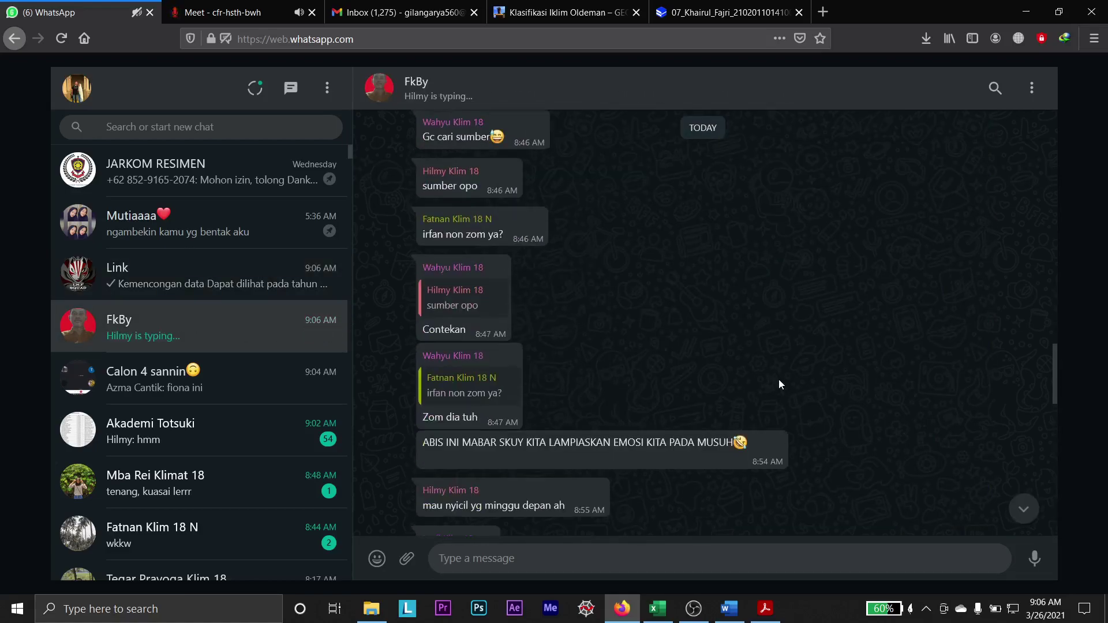
scroll(898, 394, "down", 10)
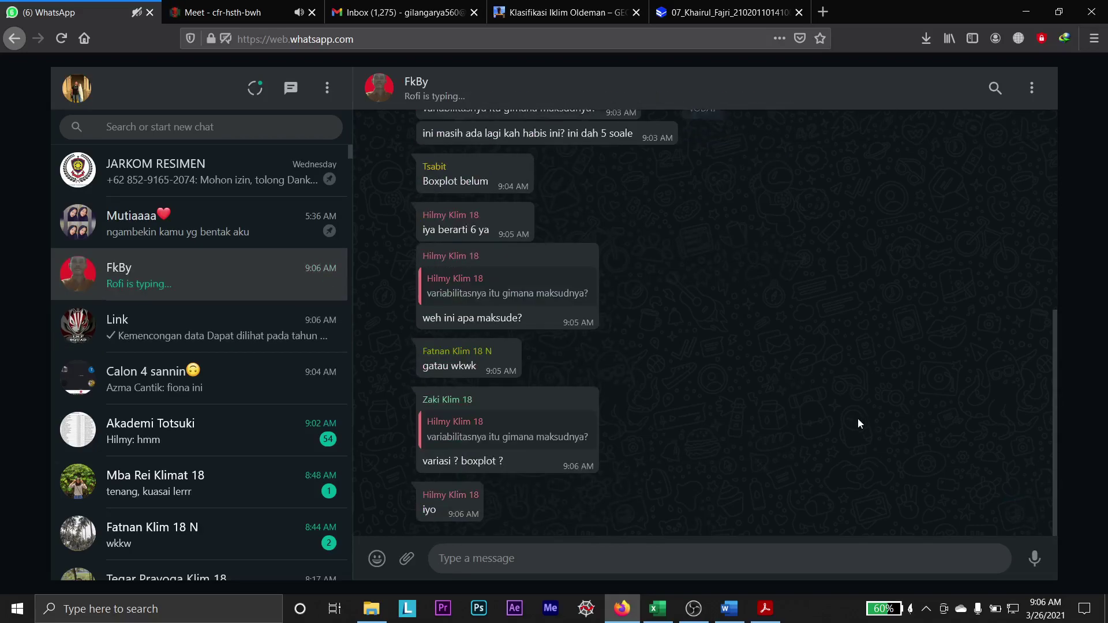
left_click(218, 193)
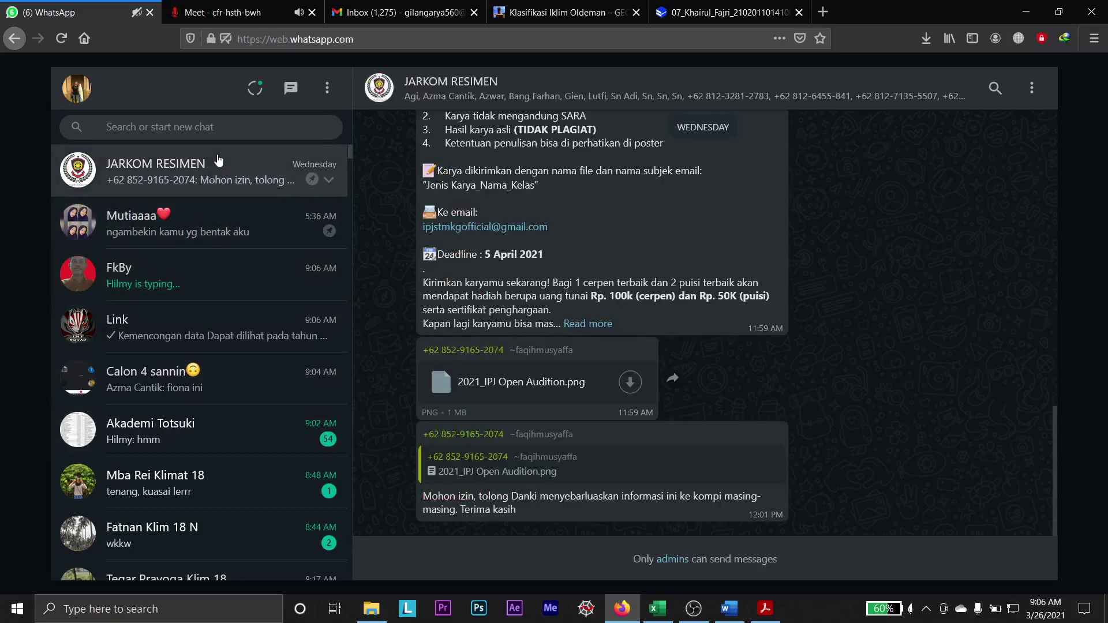
left_click(222, 12)
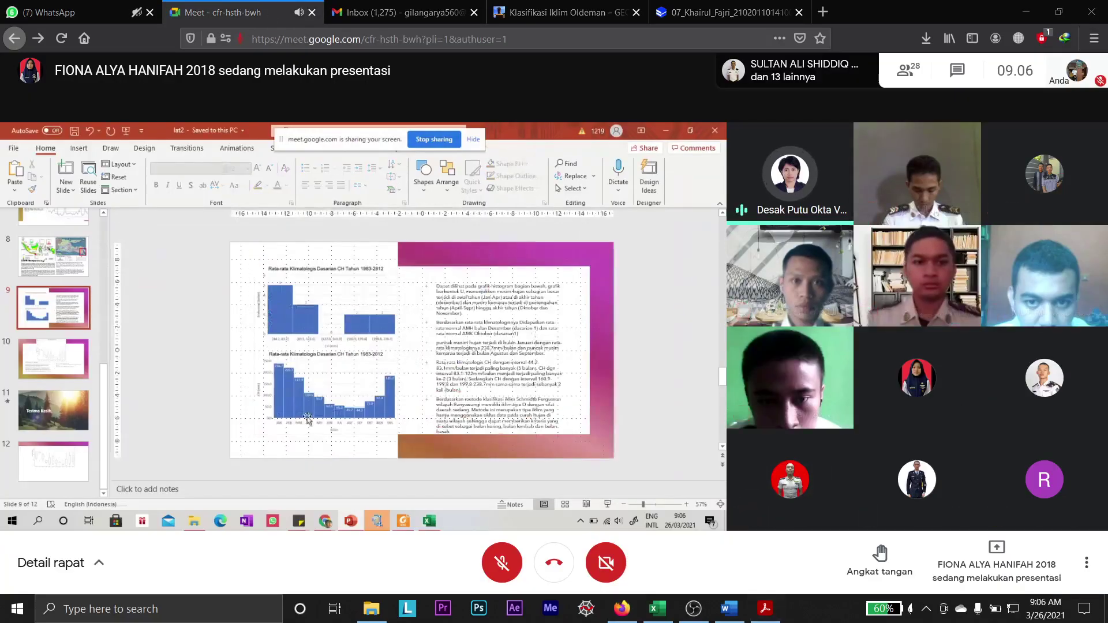
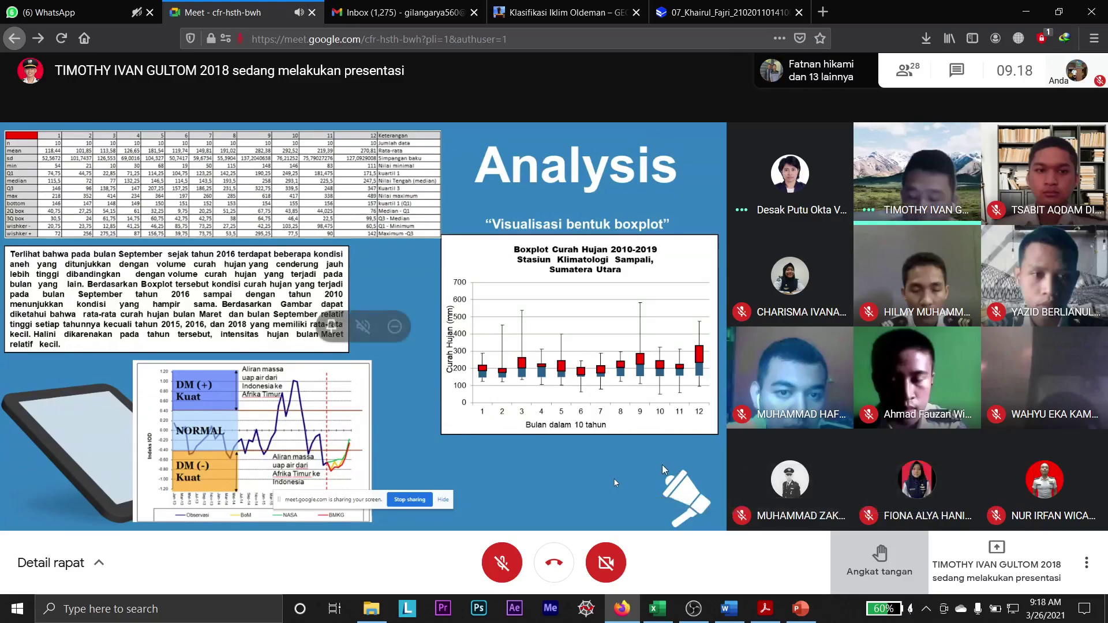
- Switch to the Excel workbook and copy the 2016–2020 rainfall rows, A28:M32, from the Rata2 Klimatologis sheet
left_click(730, 612)
left_click(664, 610)
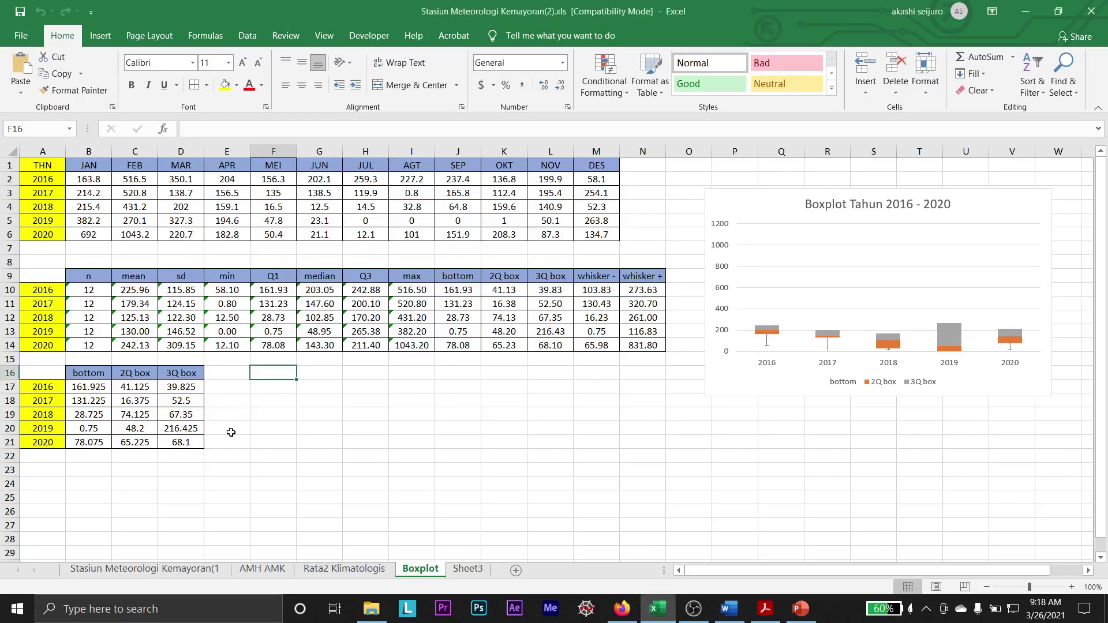
left_click(344, 569)
scroll(193, 487, "up", 4)
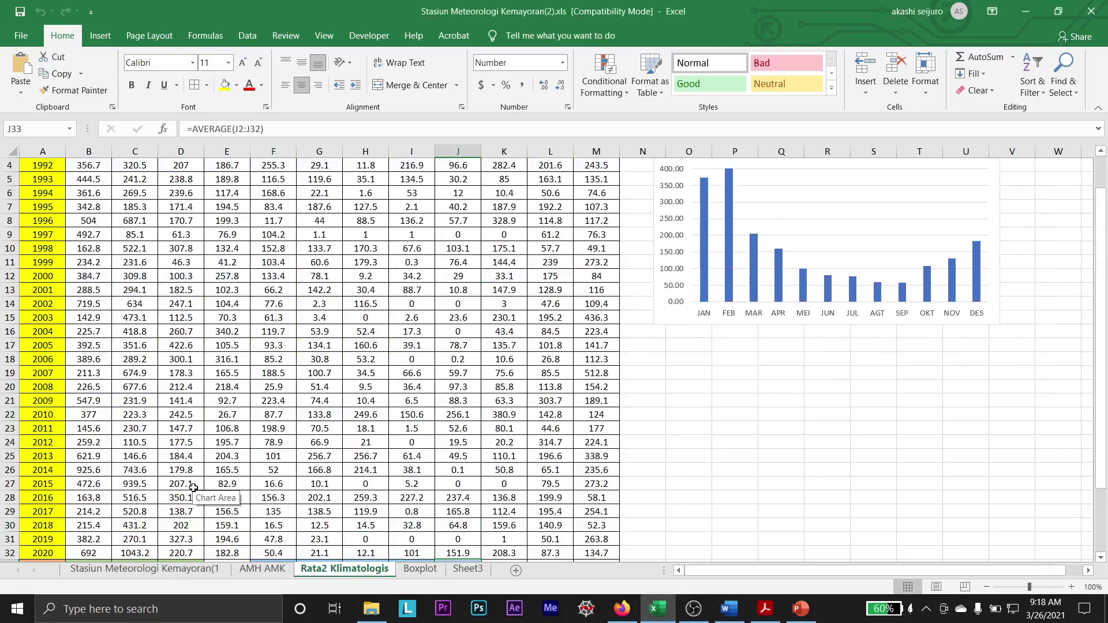
scroll(194, 487, "up", 1)
scroll(193, 488, "down", 3)
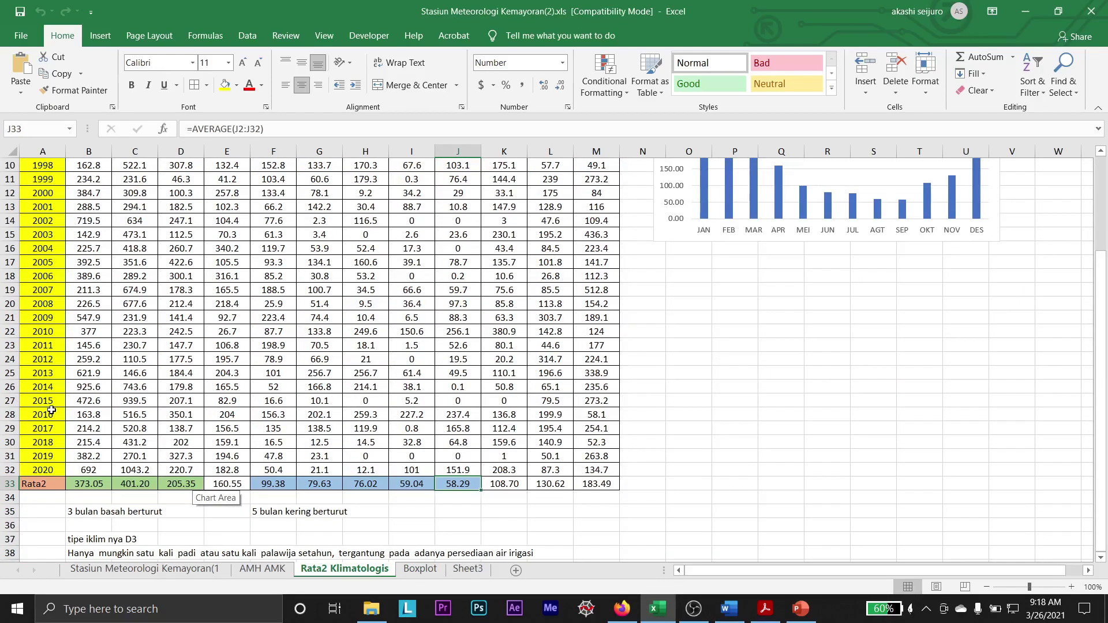
left_click_drag(51, 411, 589, 470)
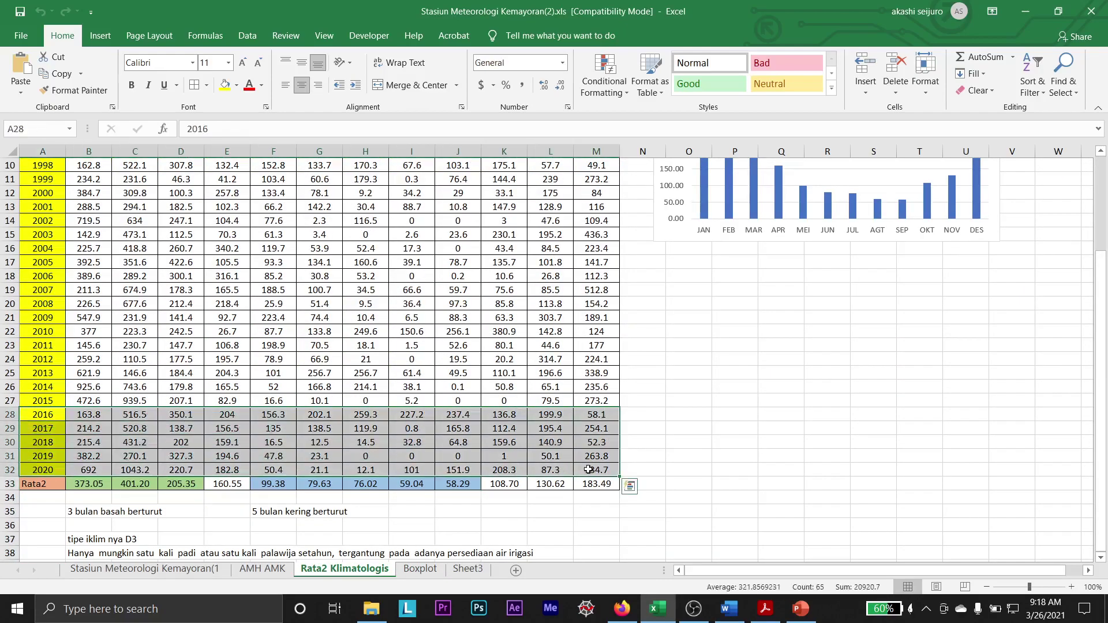
key("ctrl+c")
- Paste the copied 2016–2020 rows into Sheet3 starting at cell A1
left_click(467, 569)
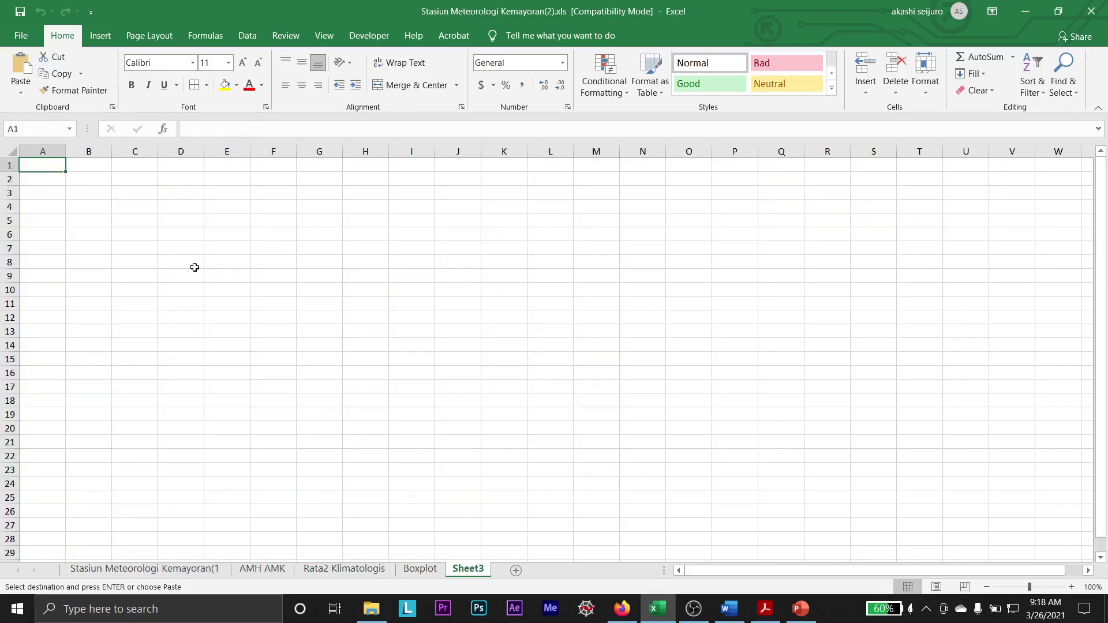
key("ctrl+v")
left_click(543, 348)
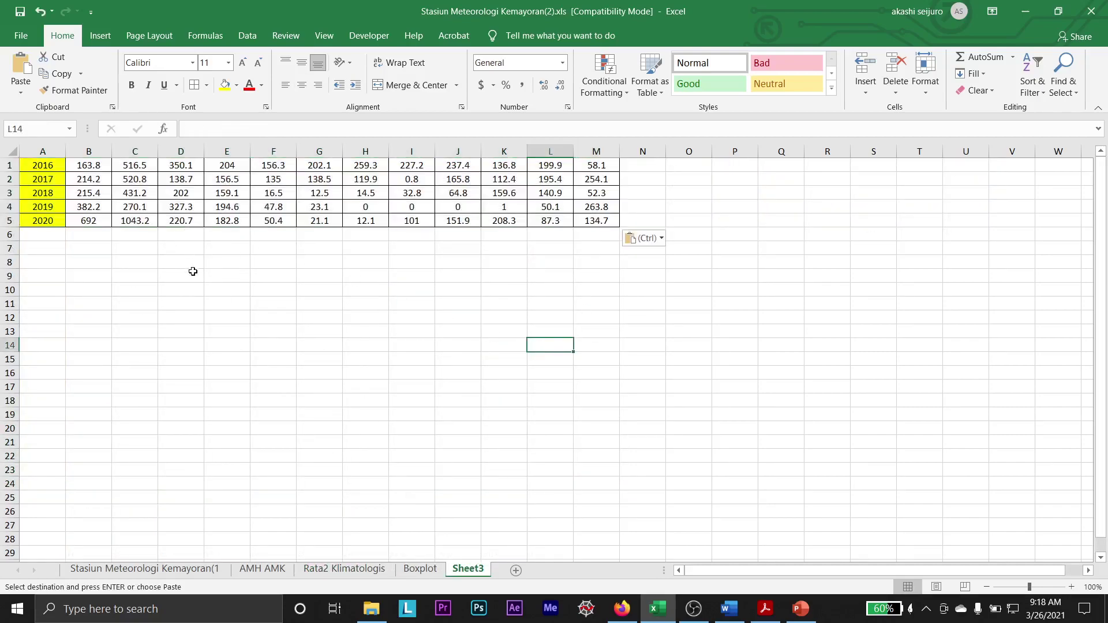
- Insert blank cells above the 2016 row across columns A to M of Sheet3, shifting the data down
left_click_drag(45, 166, 598, 168)
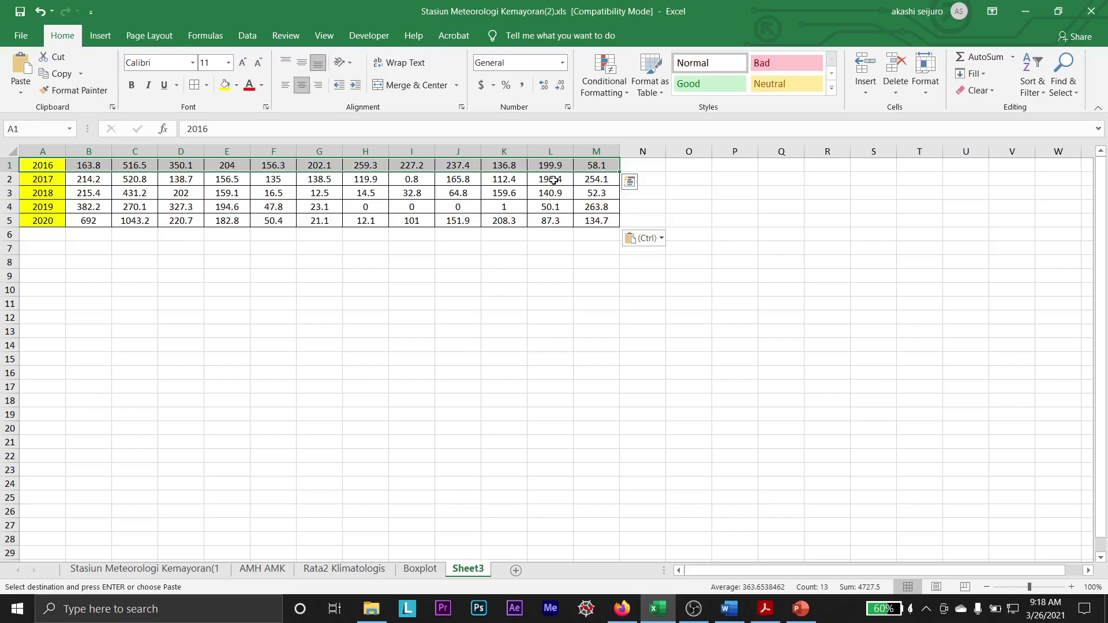
right_click(565, 166)
left_click(639, 293)
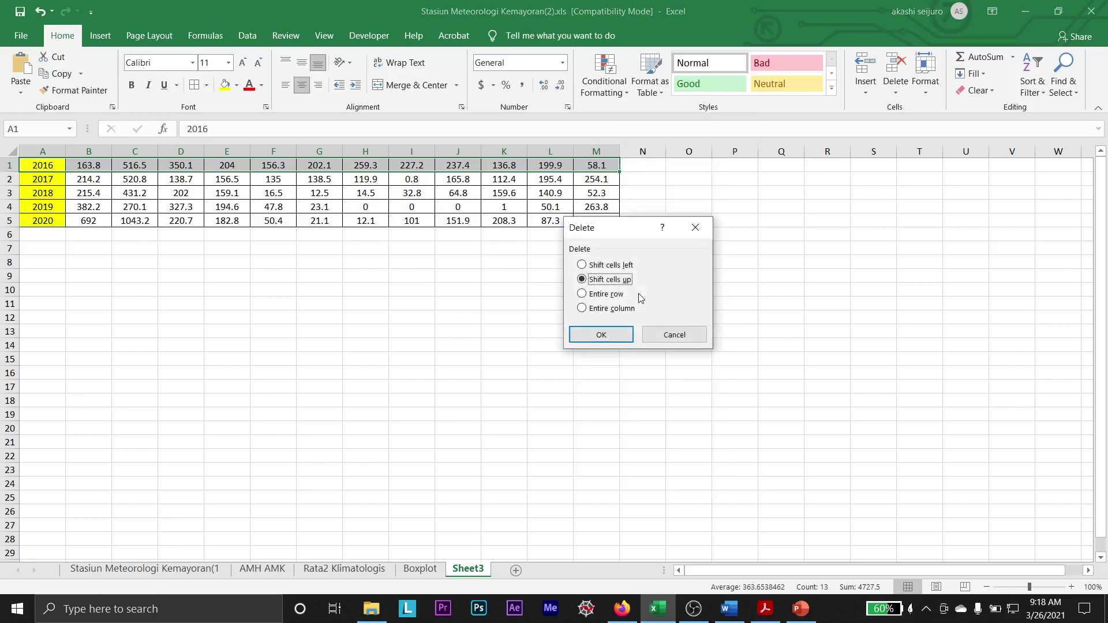
left_click(657, 335)
right_click(594, 166)
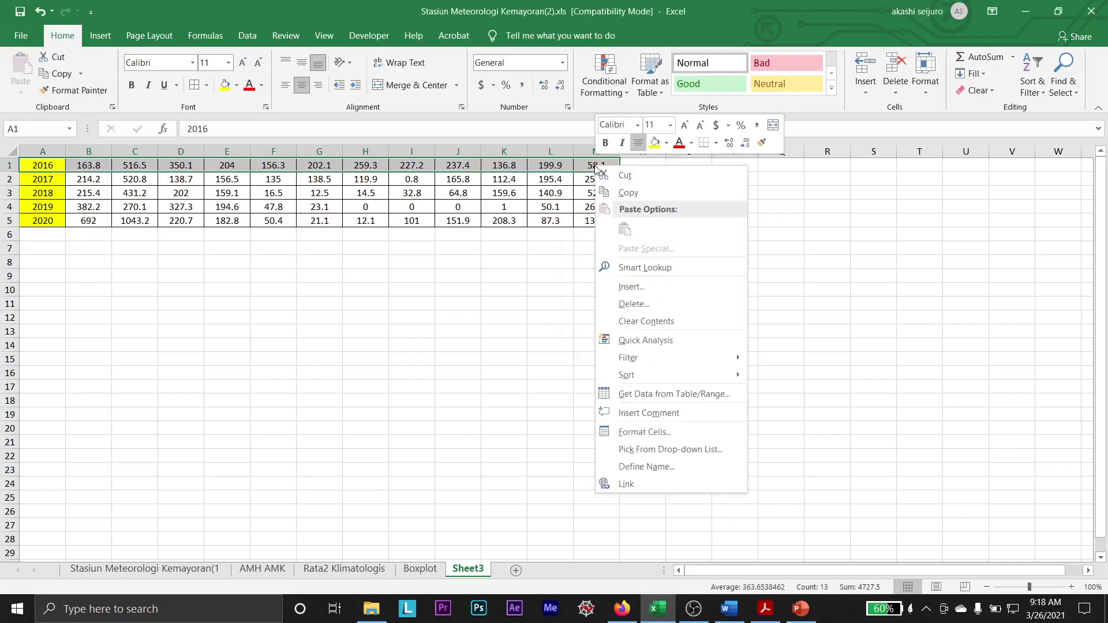
left_click(649, 282)
left_click(636, 336)
- Select cell B1 in the empty row of Sheet3 and switch to the Boxplot sheet
left_click(78, 165)
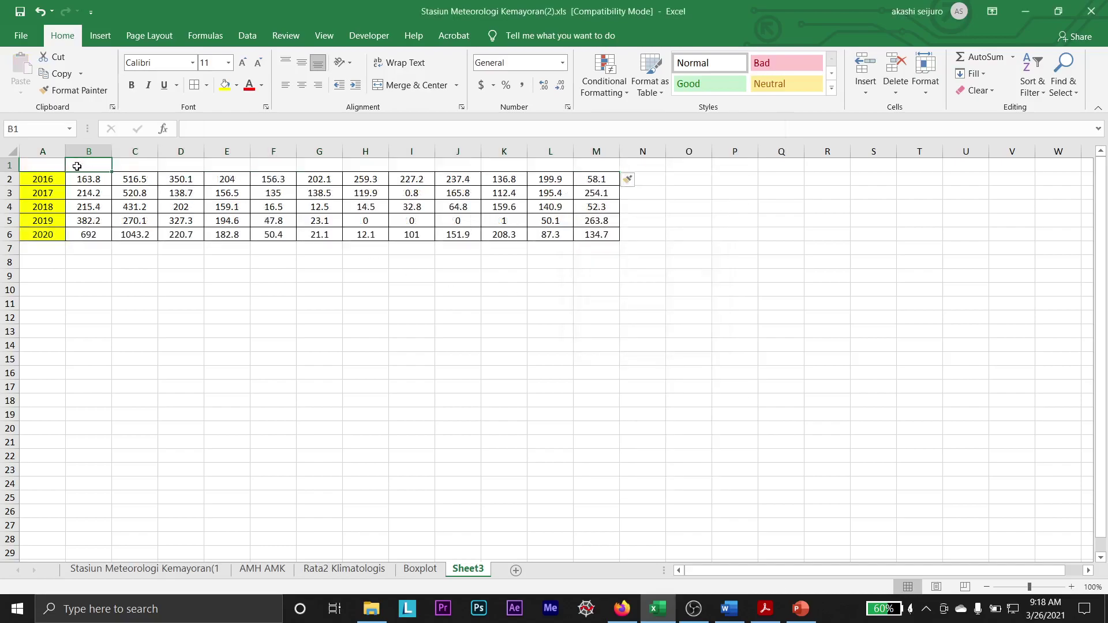
left_click(419, 569)
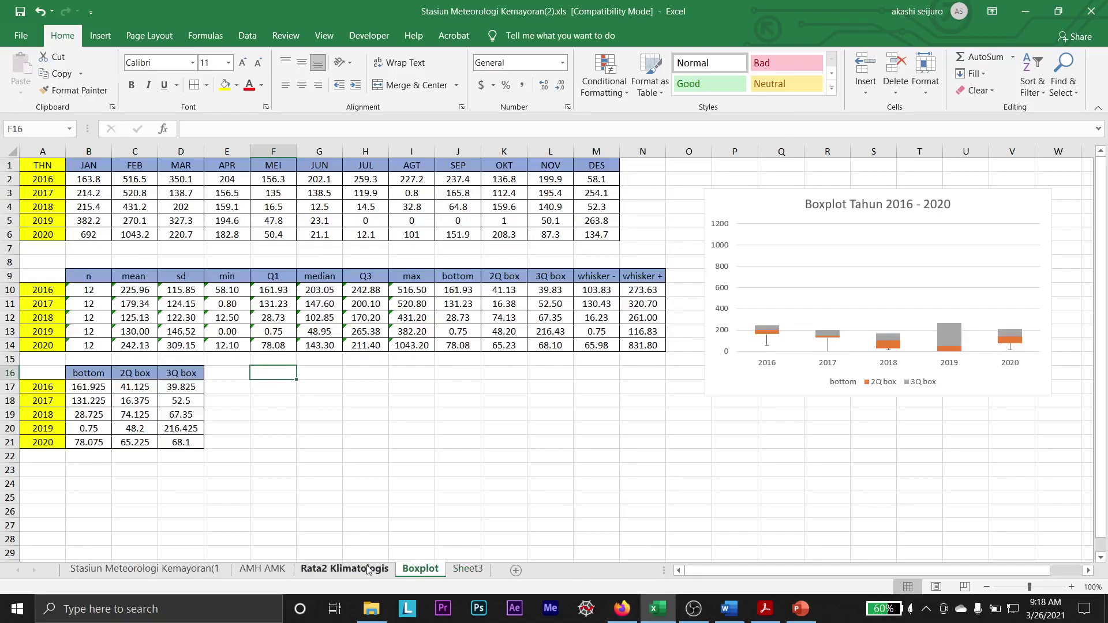
- Copy the JAN to DES month headers from the Rata2 Klimatologis sheet into row 1 of Sheet3, starting at B1
left_click(300, 572)
scroll(246, 309, "up", 3)
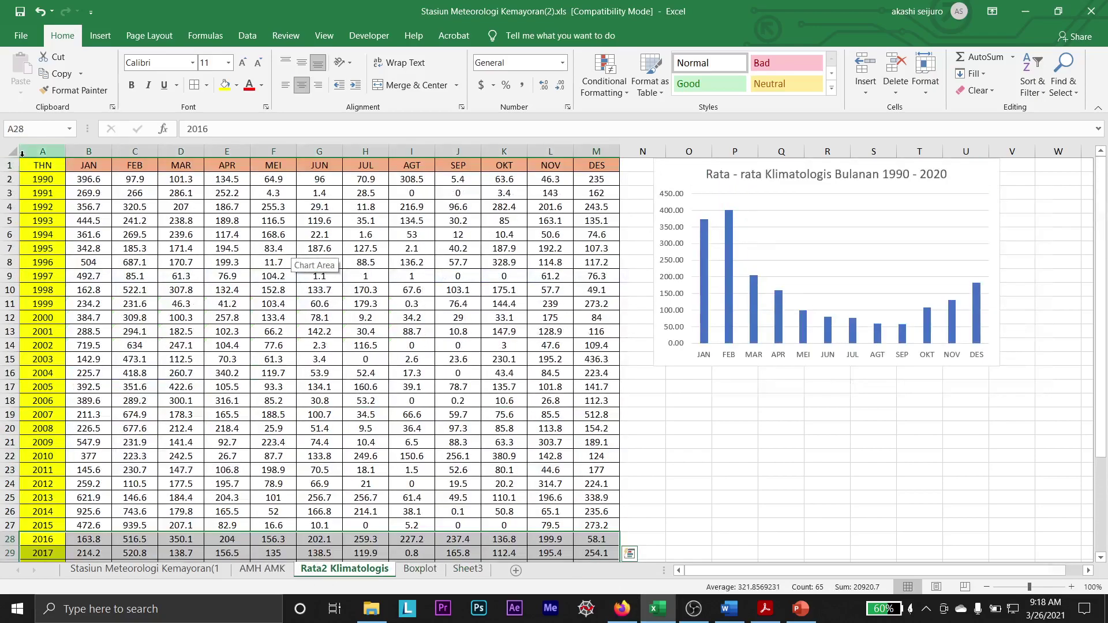
left_click_drag(86, 167, 601, 165)
key("ctrl+c")
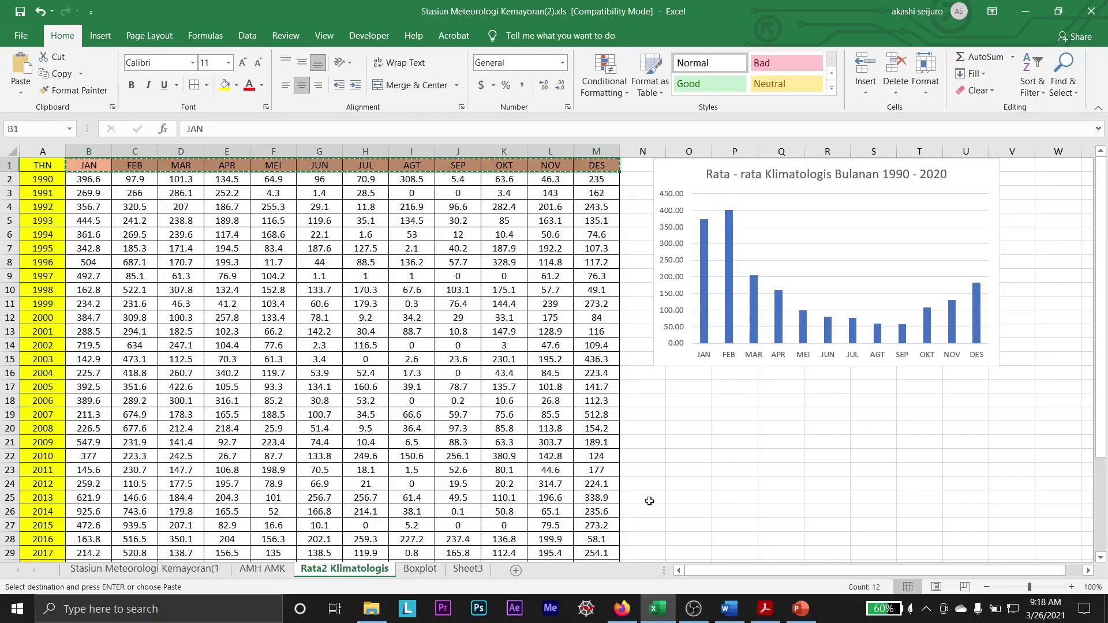
left_click(468, 569)
key("ctrl+v")
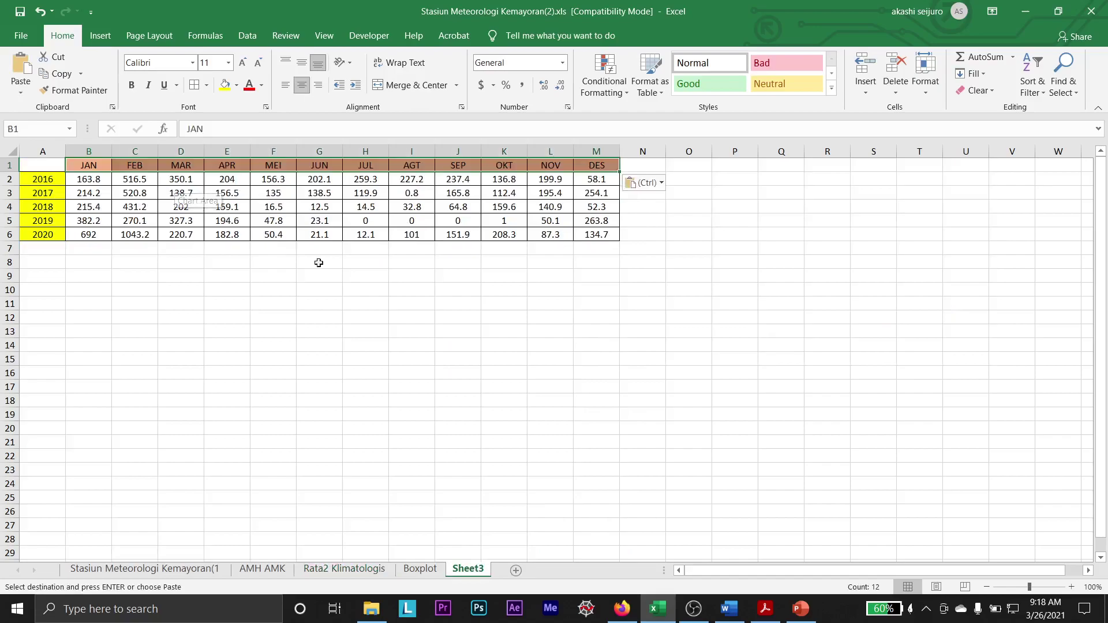
left_click(412, 303)
left_click(72, 260)
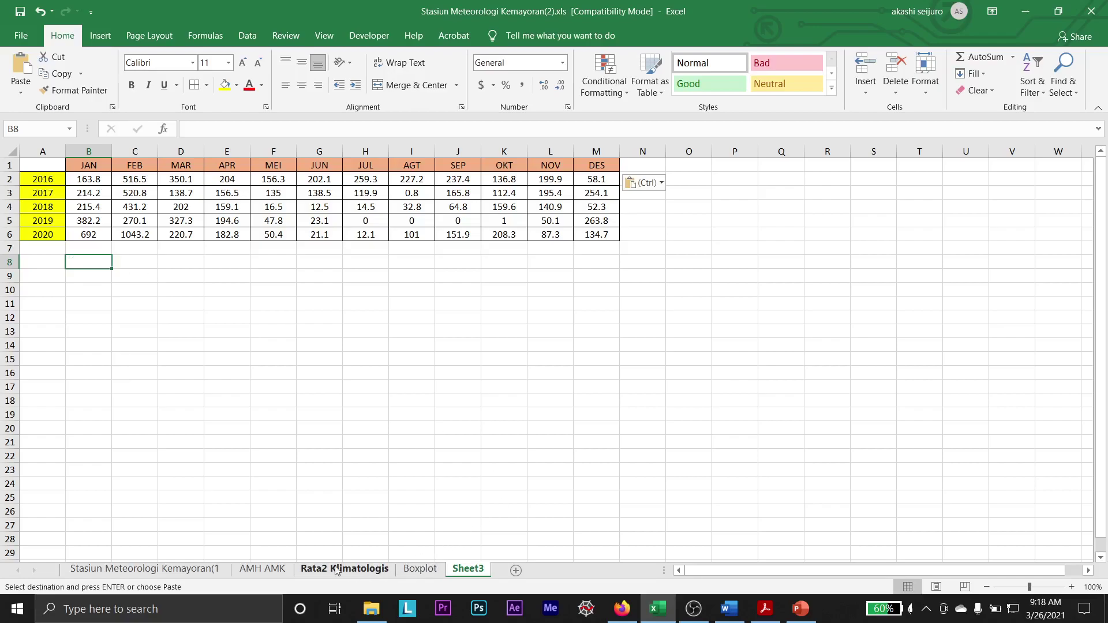
- Look over the AMH AMK sheet and examine the 2016 n and mean formulas on the Boxplot sheet
left_click(264, 570)
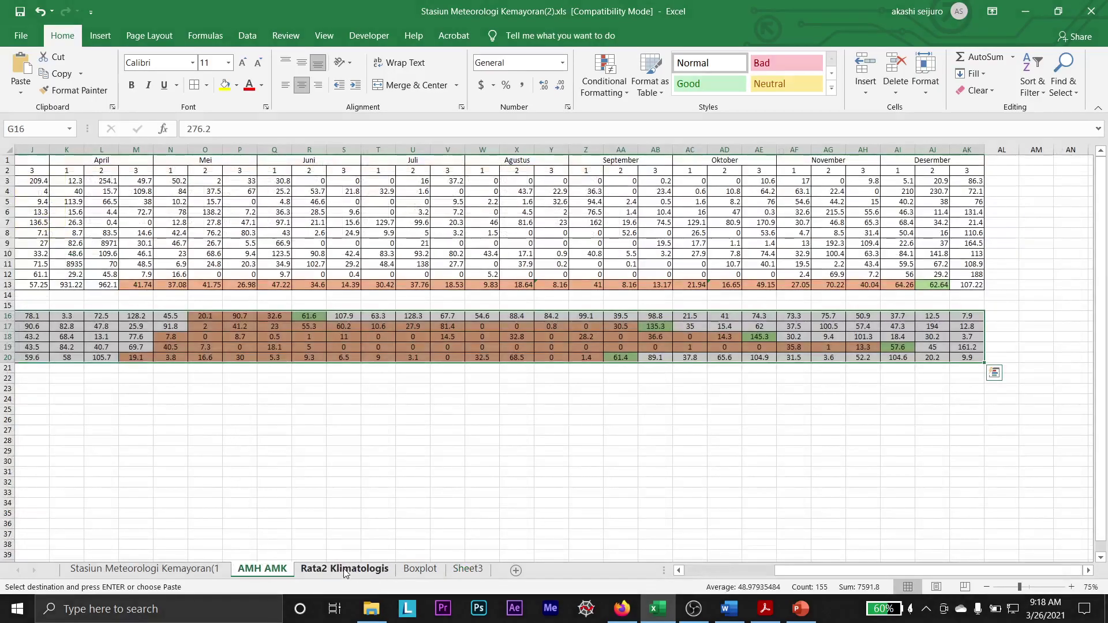
left_click(420, 570)
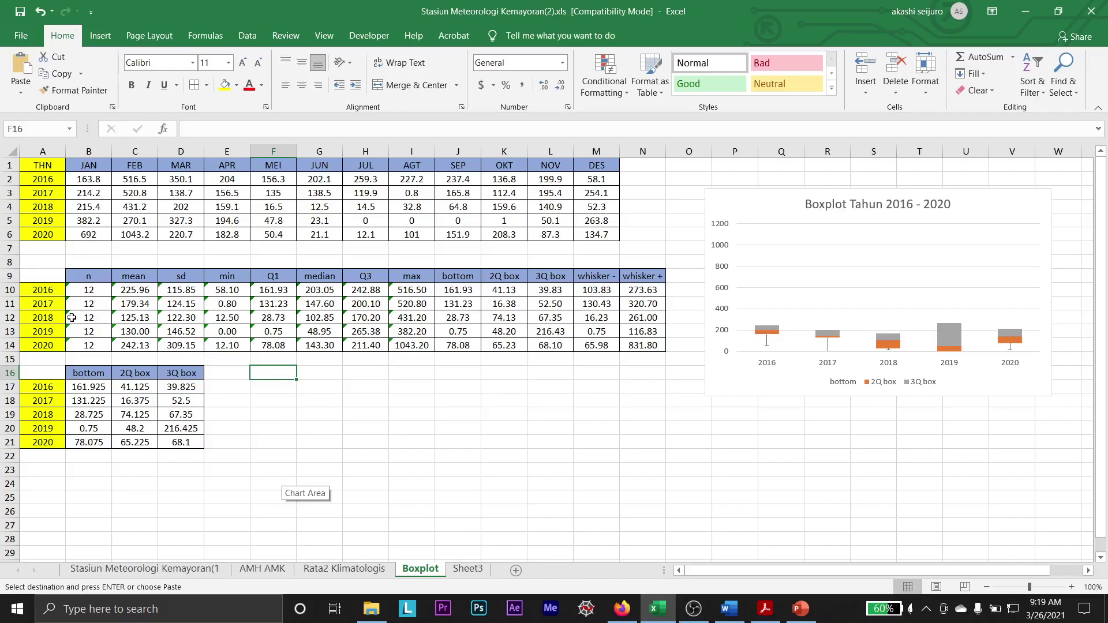
left_click(78, 295)
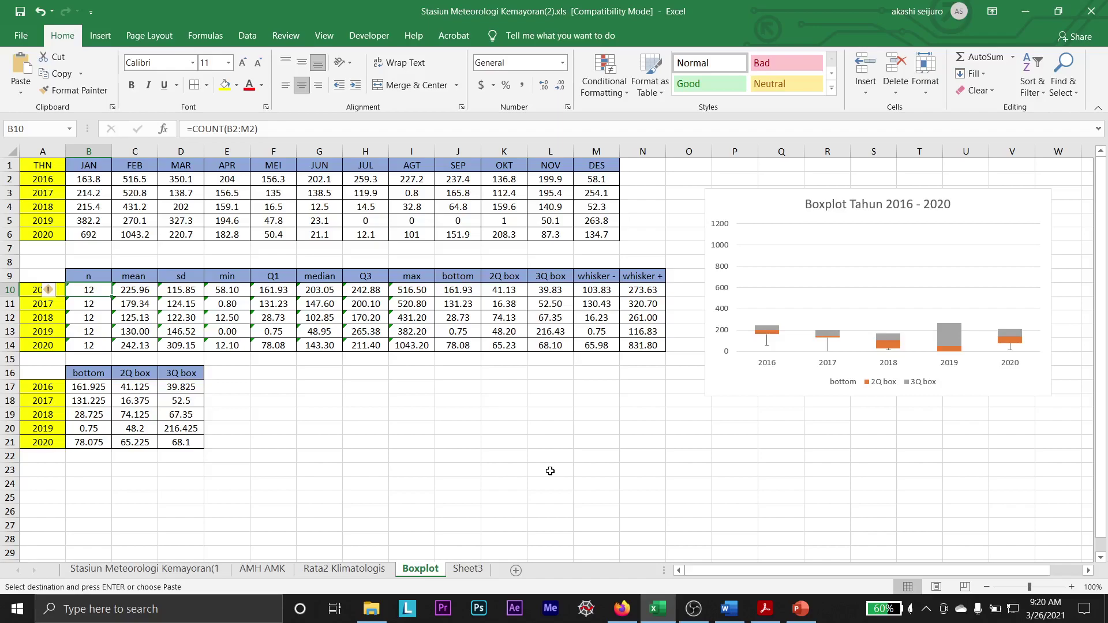
left_click(130, 292)
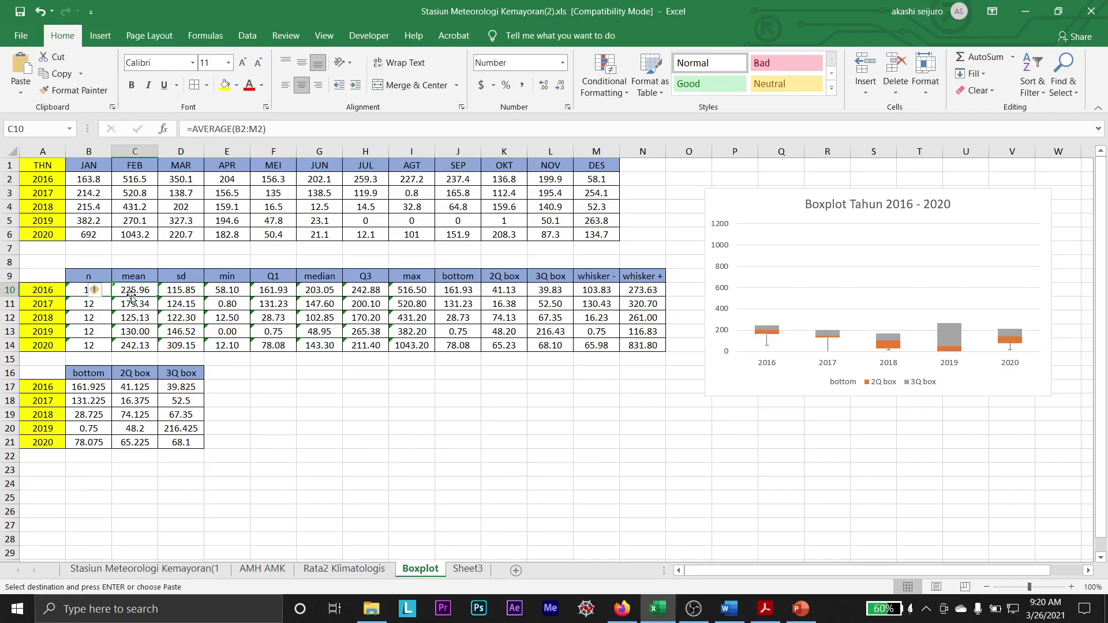
left_click(283, 128)
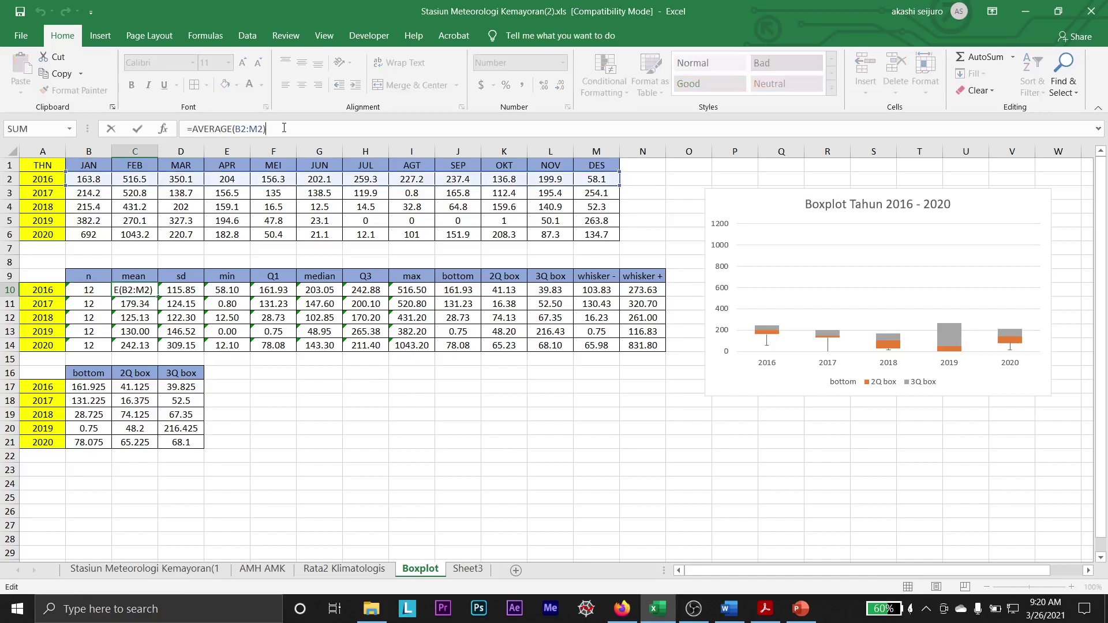
left_click(423, 455)
key("Down")
key("Left")
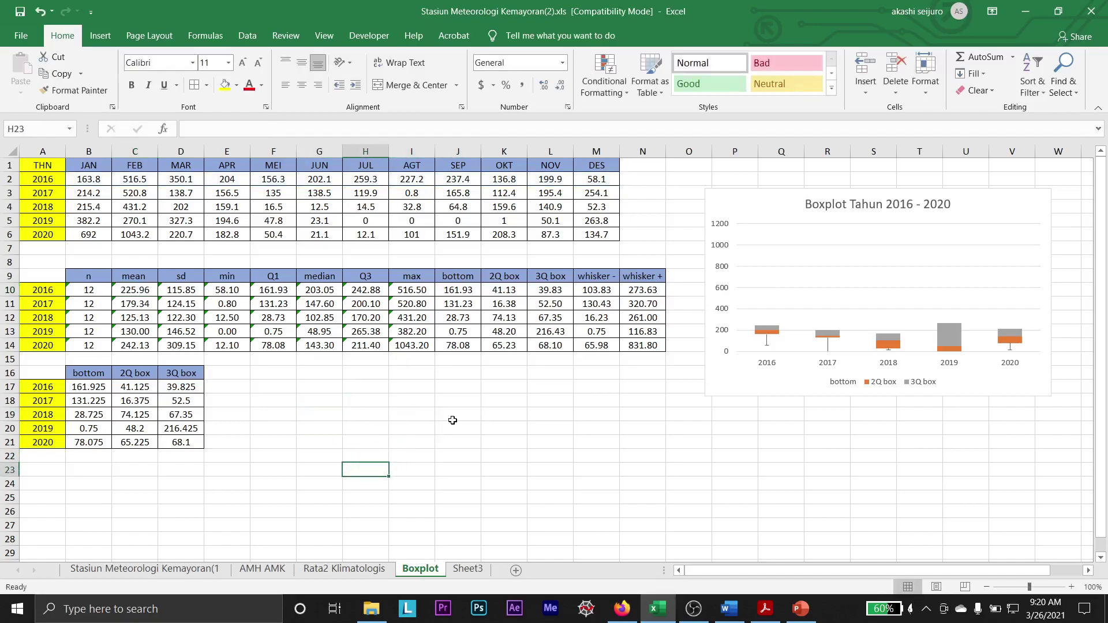
left_click(214, 403)
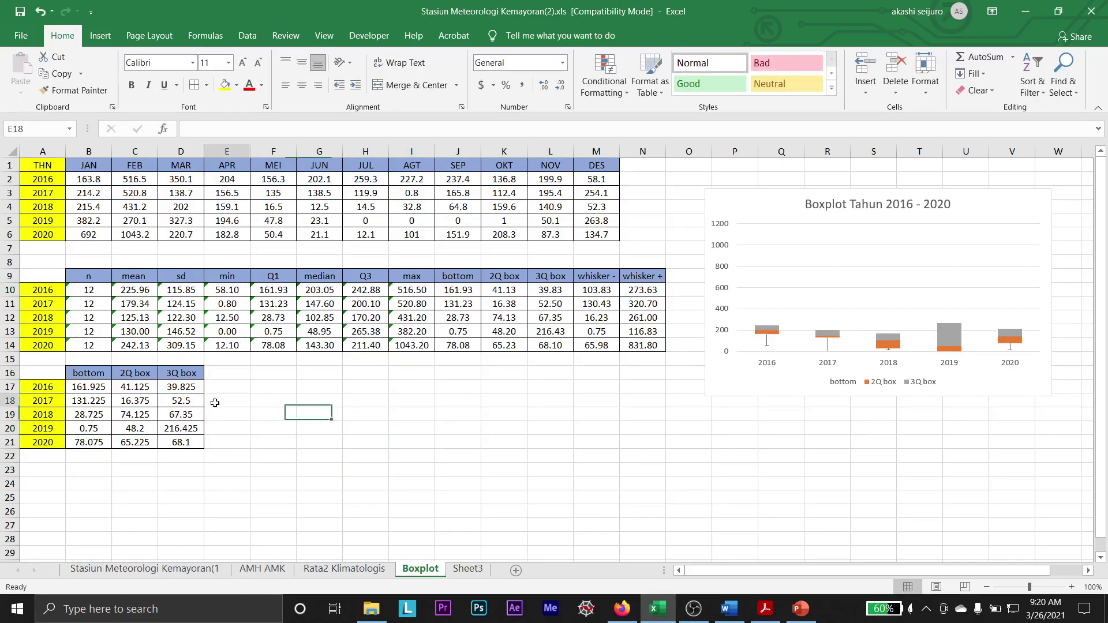
- Return to Sheet3 and save the workbook in its current format despite the compatibility check
left_click(468, 569)
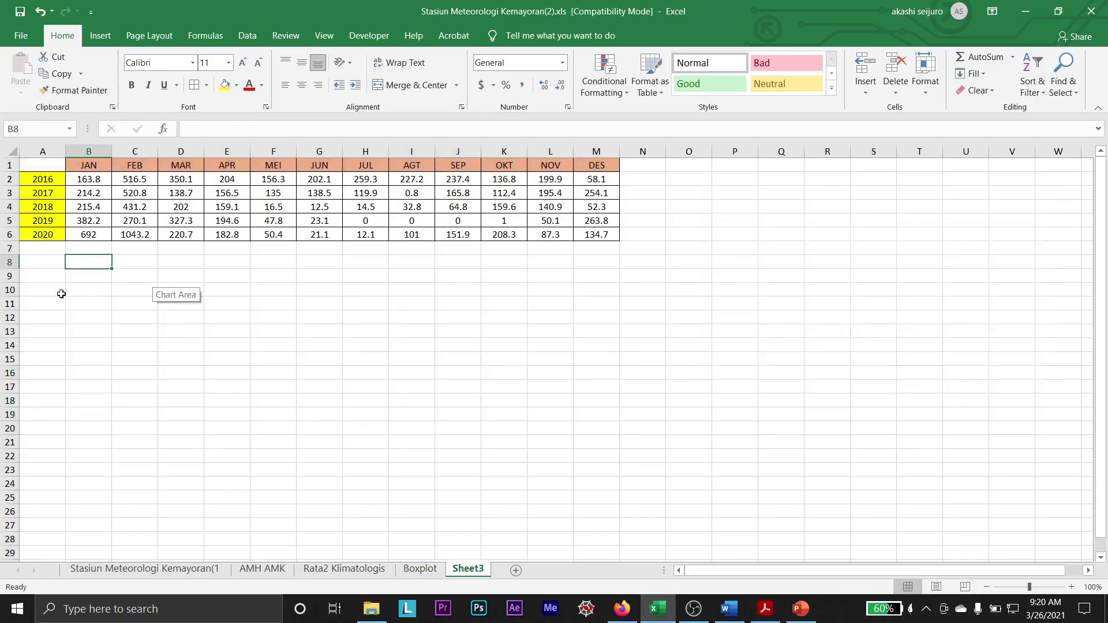
left_click(42, 269)
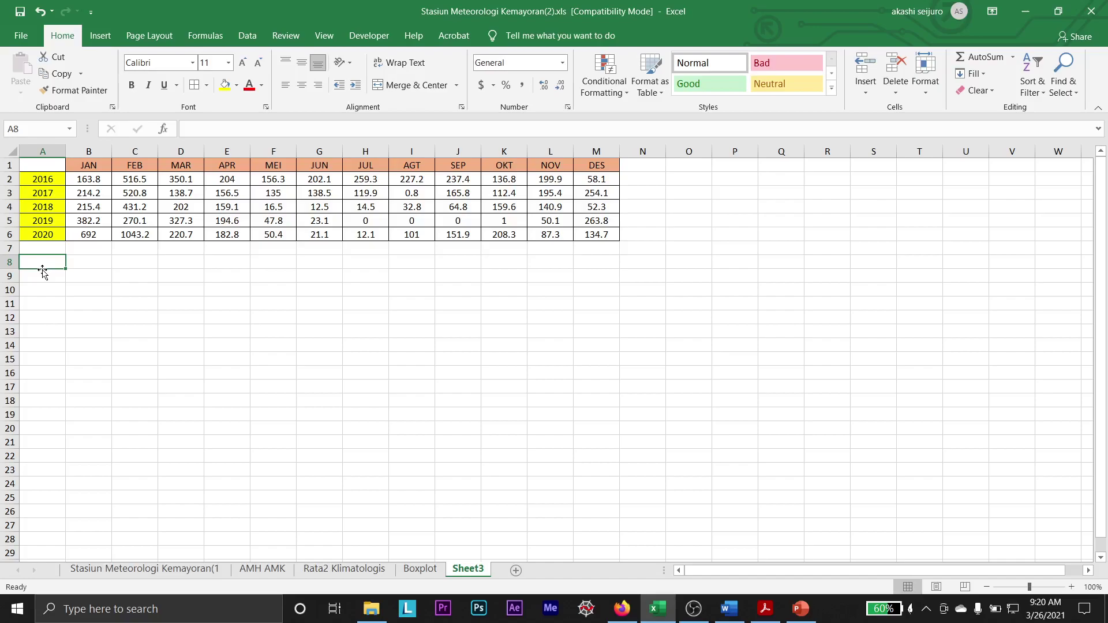
key("ctrl+s")
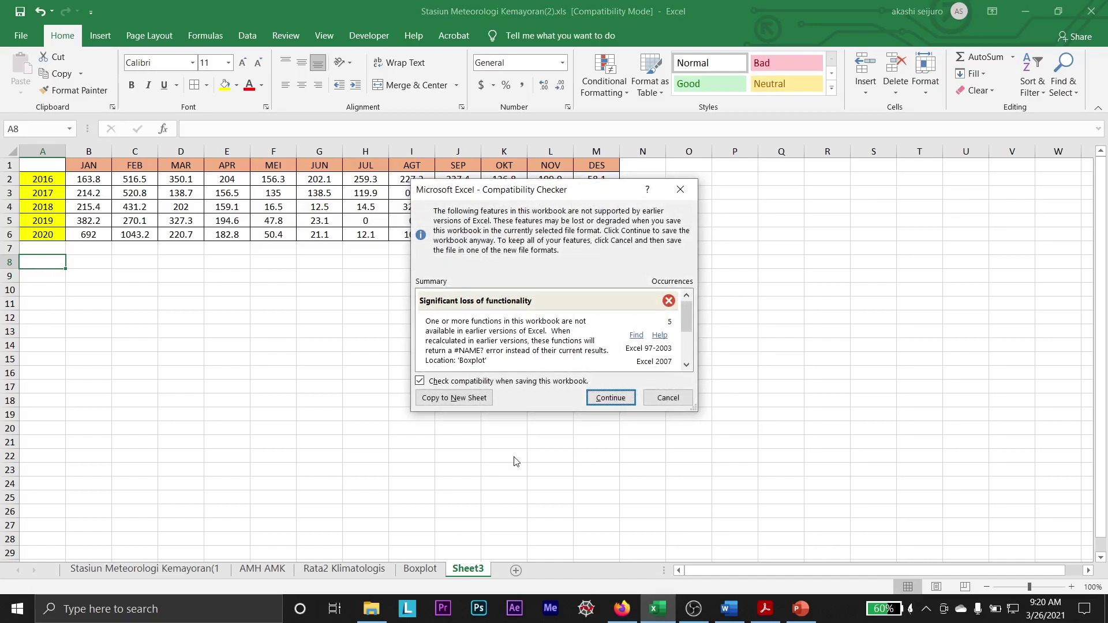
left_click(600, 397)
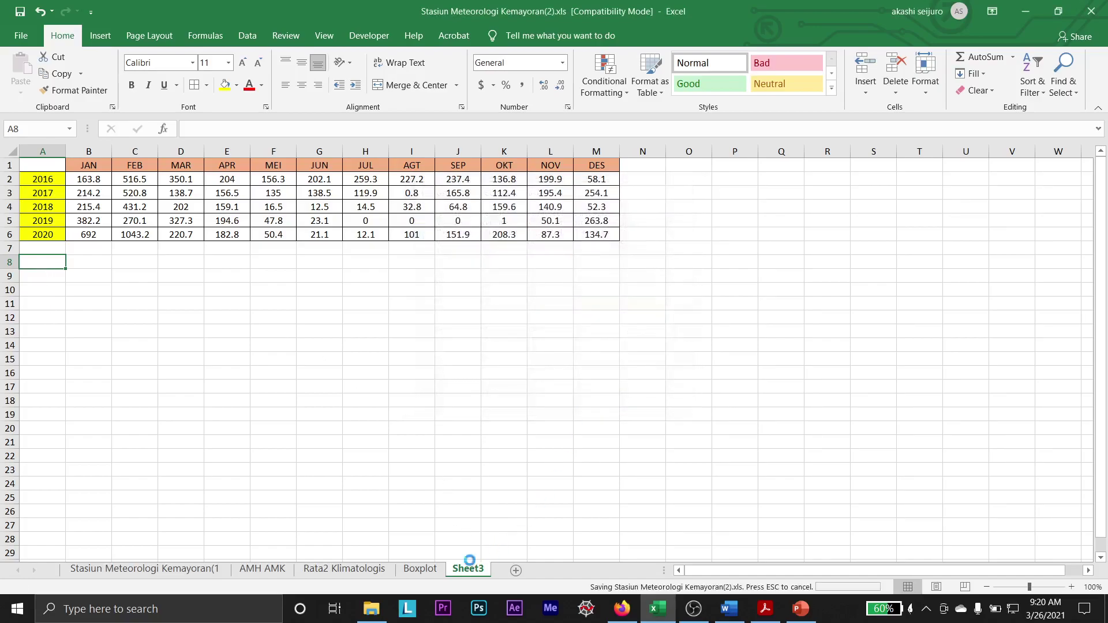
- Send the file Stasiun Meteorologi Kemayoran(2).xls to the open WhatsApp group chat and return to the Google Meet call
left_click(372, 609)
left_click_drag(312, 347, 542, 435)
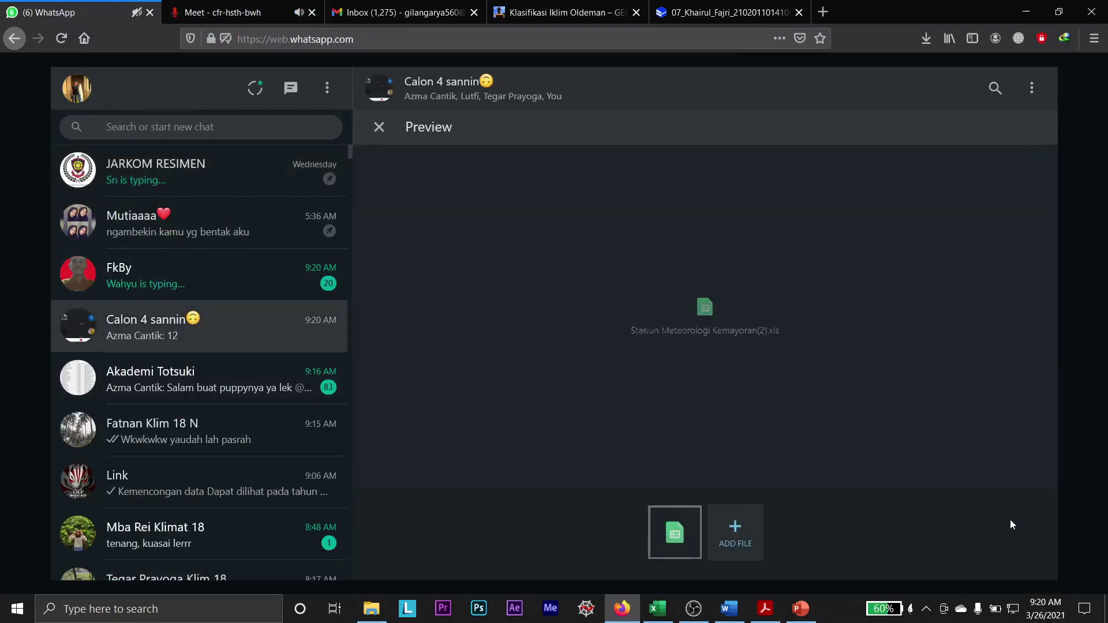
left_click(990, 508)
key("ctrl+Tab")
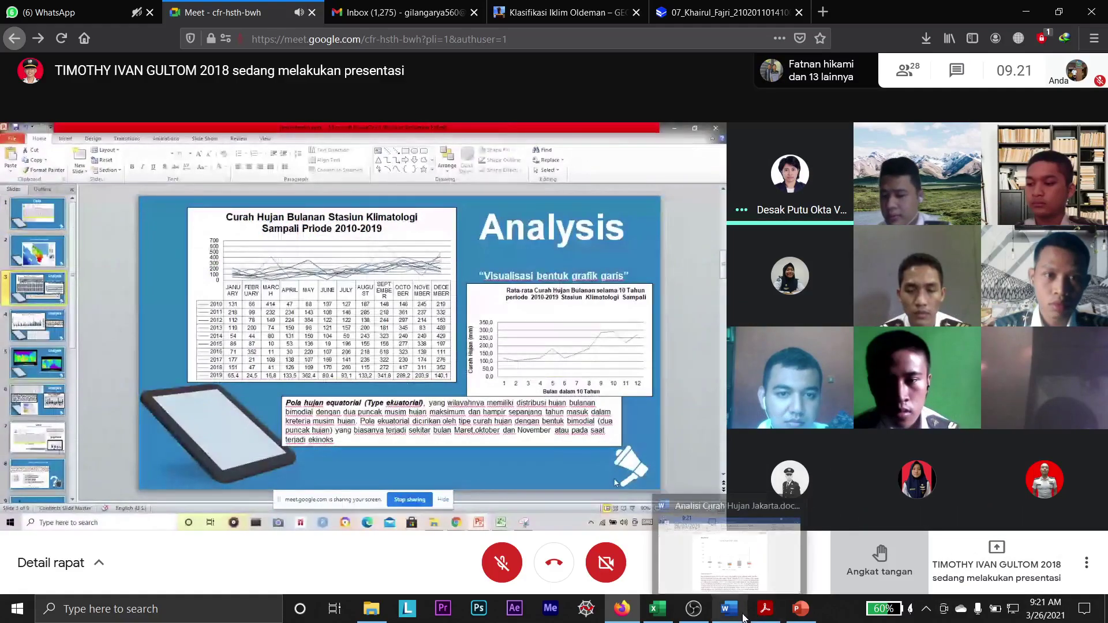
- Switch back to Excel and view the options available for the chart on the Boxplot sheet
left_click(669, 615)
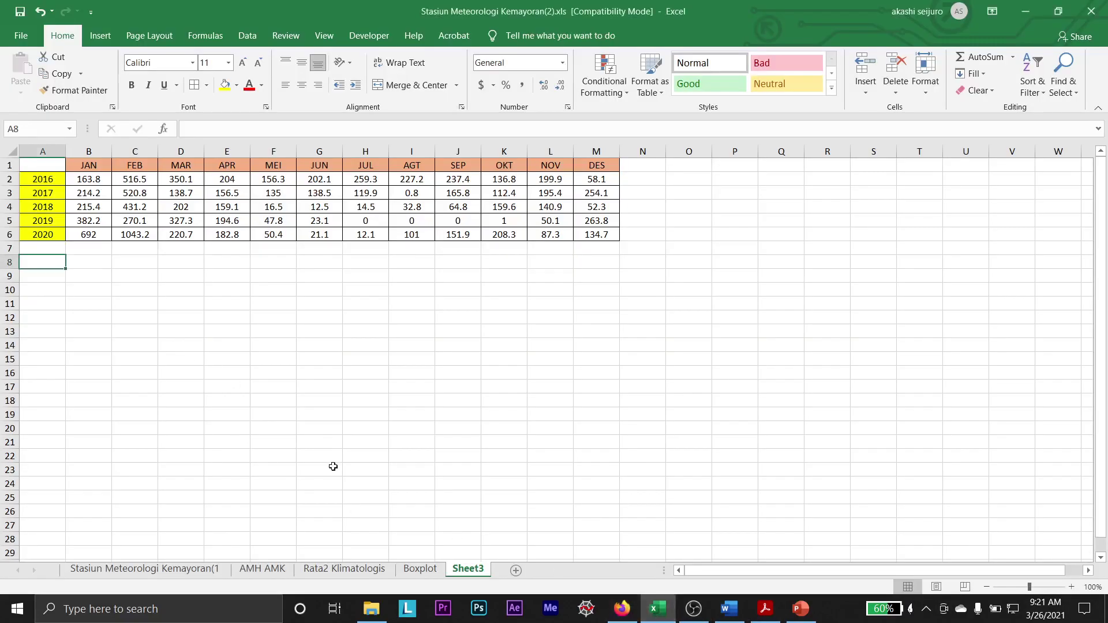
left_click(369, 573)
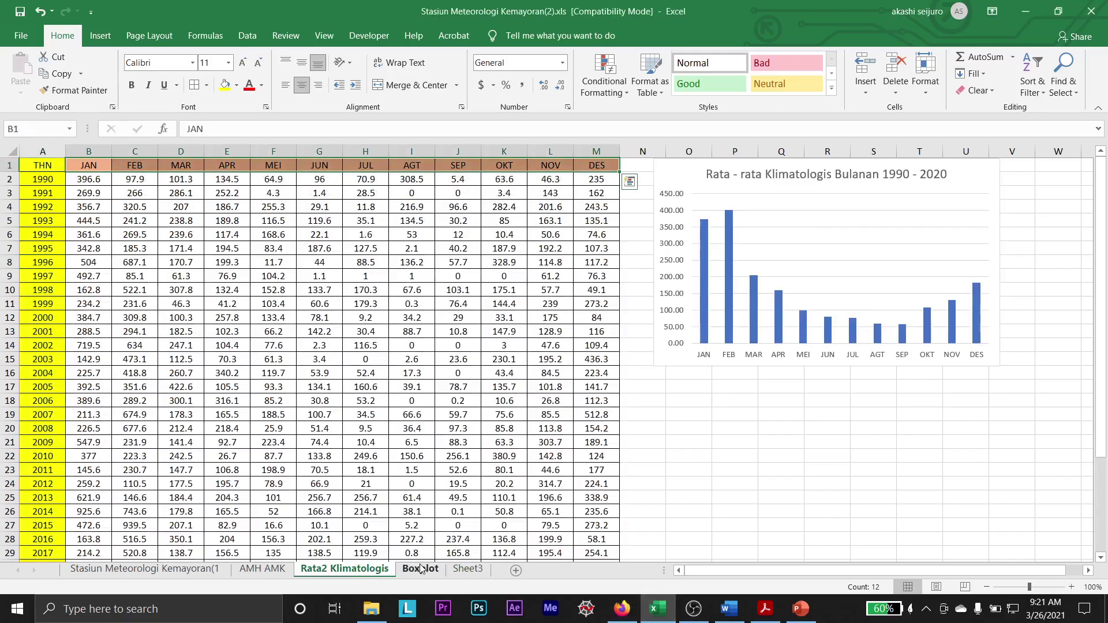
left_click(421, 570)
left_click(757, 223)
left_click(758, 221)
right_click(760, 219)
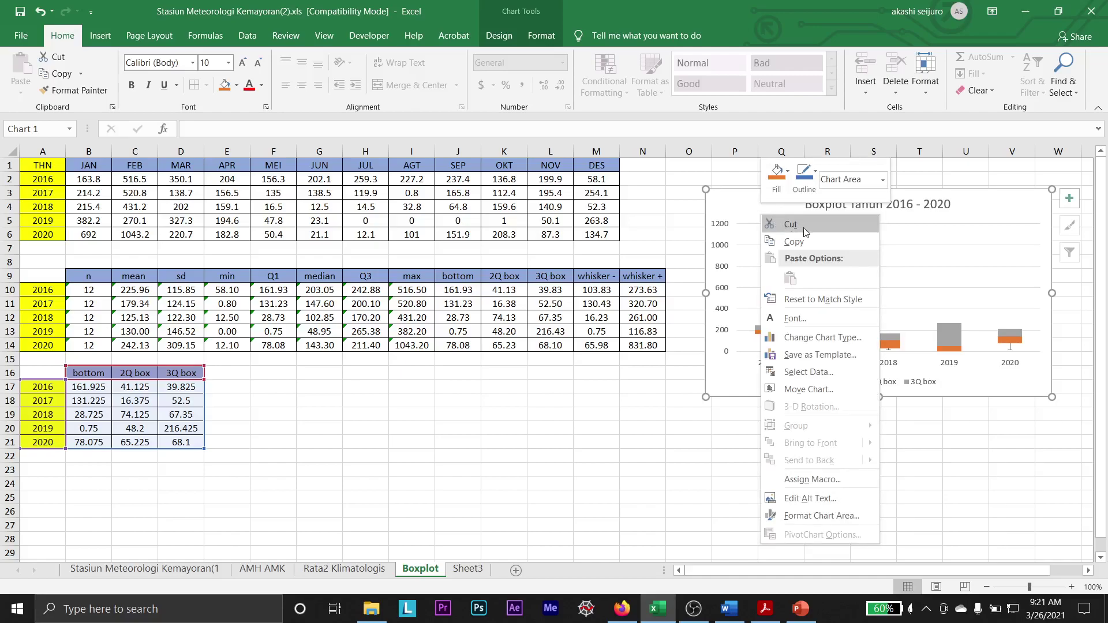
key("Escape")
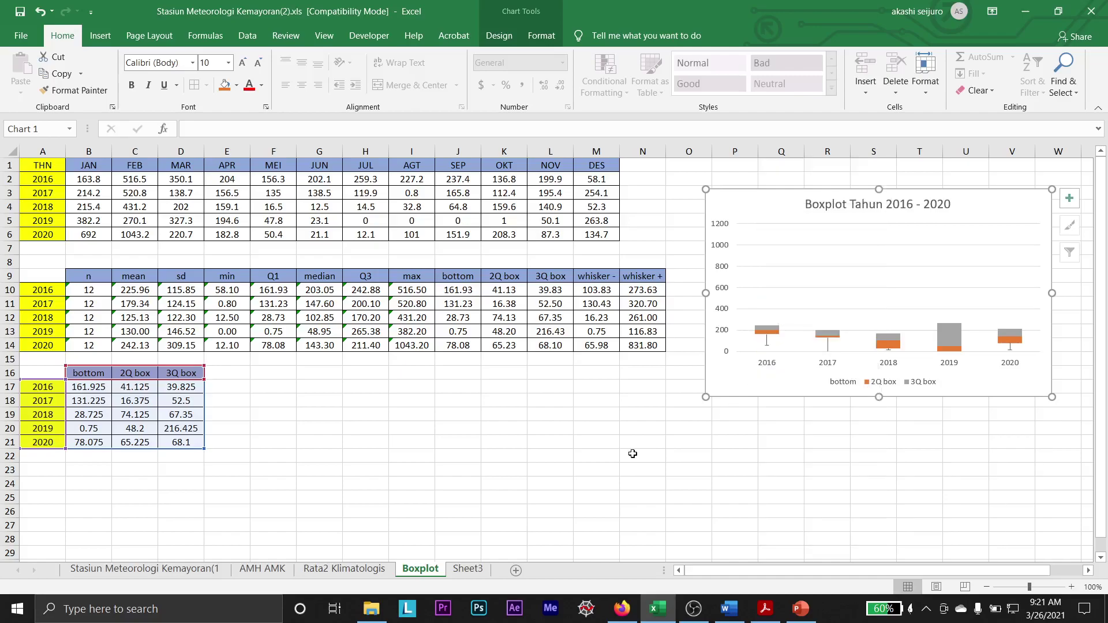
left_click(502, 423)
left_click(348, 390)
key("Up")
key("Left")
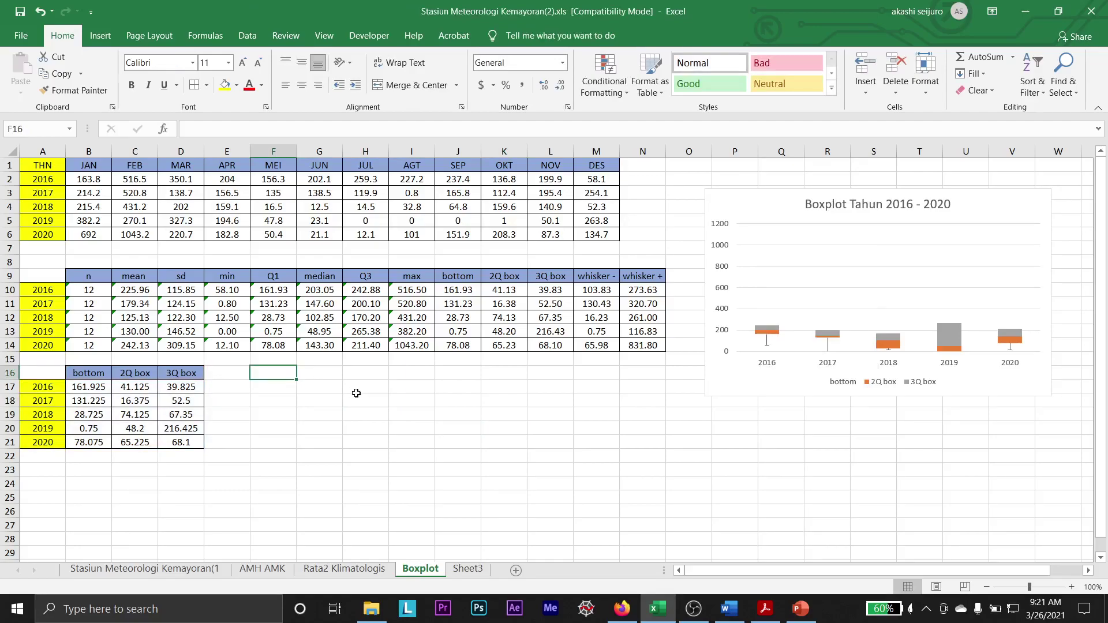
- Inspect the AVERAGE and COUNT formulas and their source ranges for 2016 in the statistics table
left_click(135, 291)
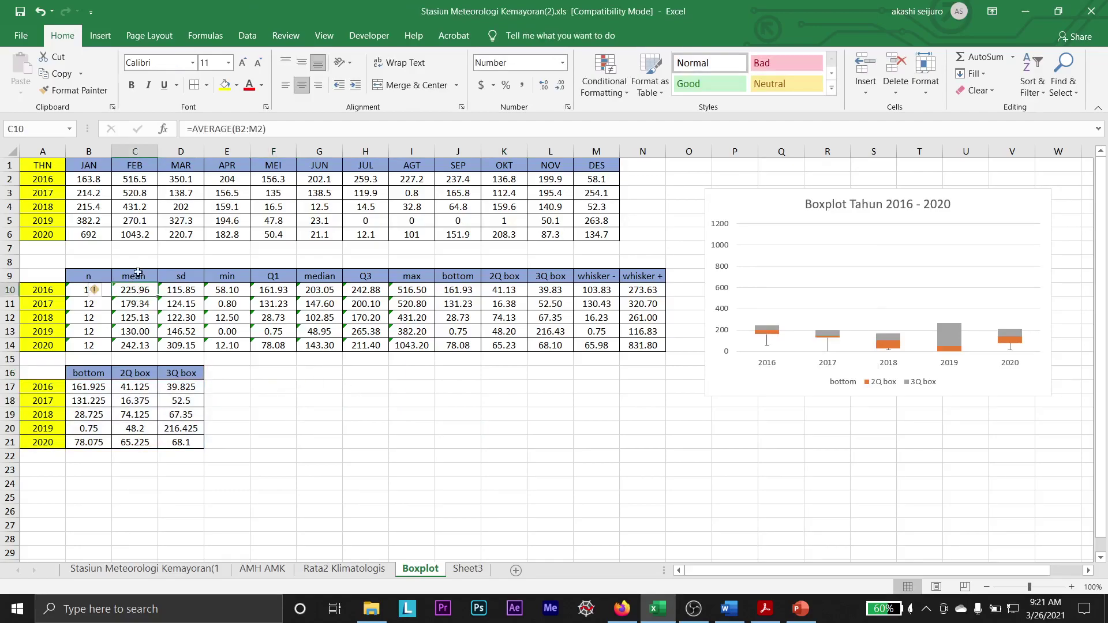
key("F2")
left_click(458, 442)
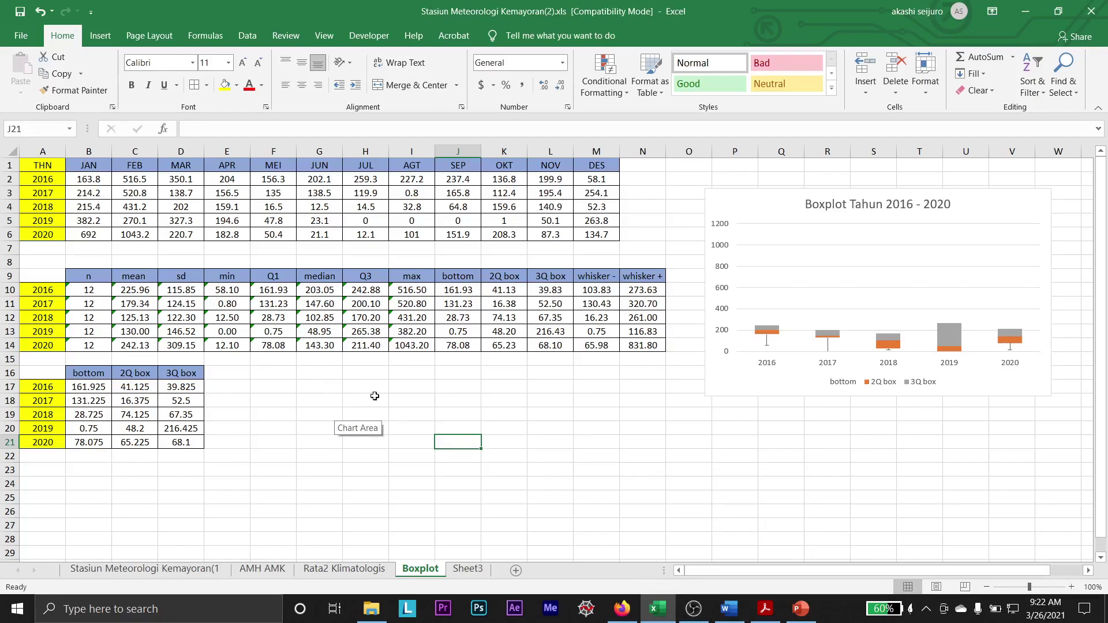
left_click(145, 290)
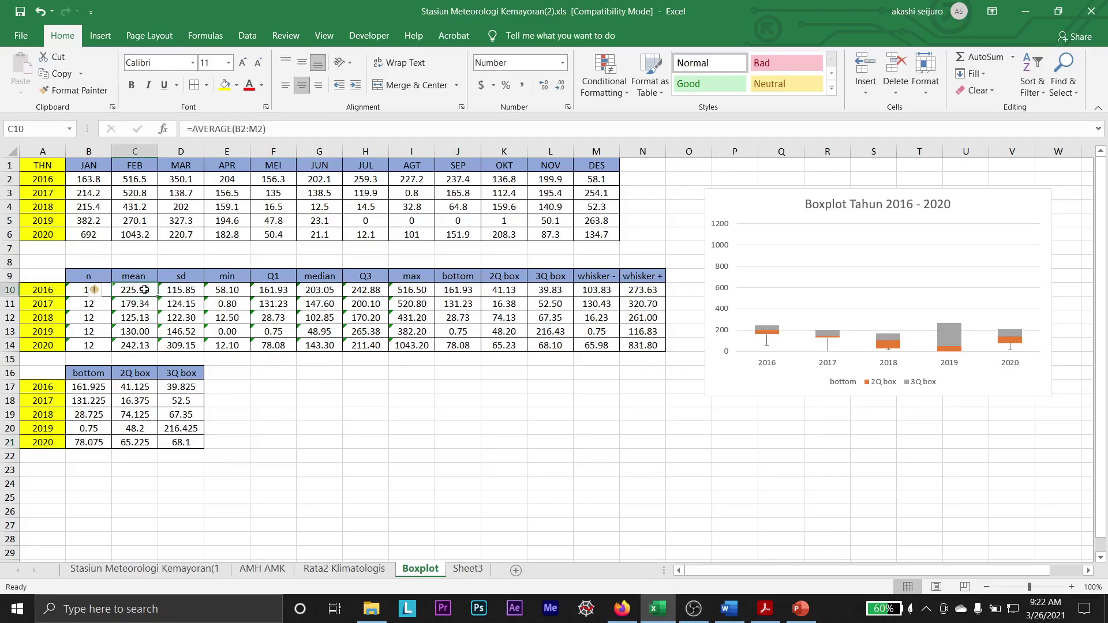
left_click(507, 422)
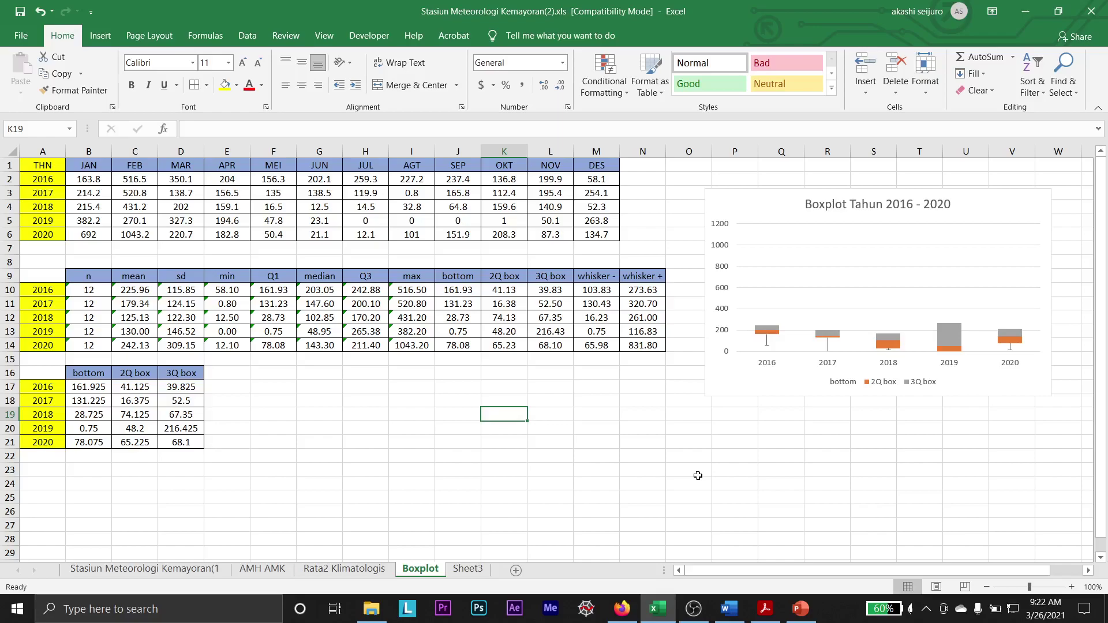
left_click(90, 277)
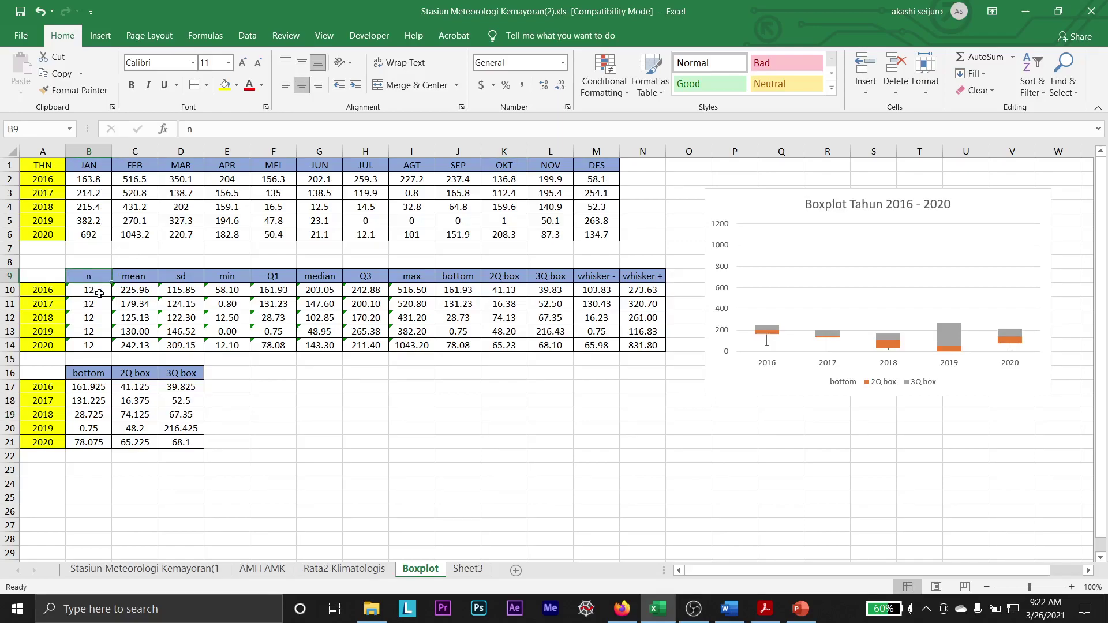
left_click(99, 293)
left_click(308, 130)
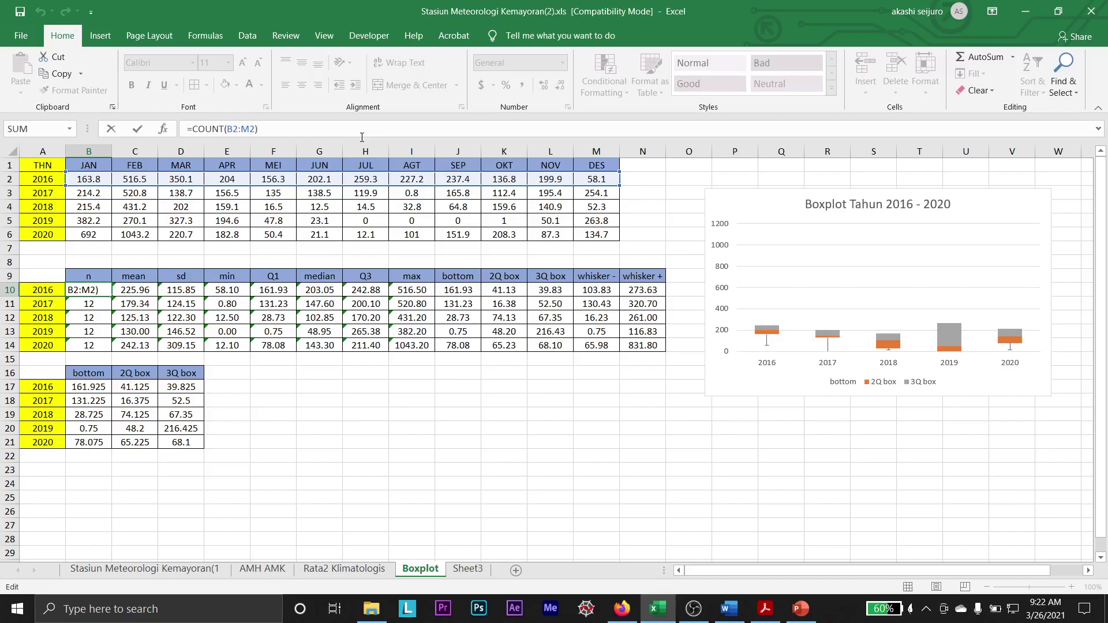
- Check the Google Meet presentation and the Boxplot slide in PowerPoint before returning to the Excel workbook
left_click(623, 608)
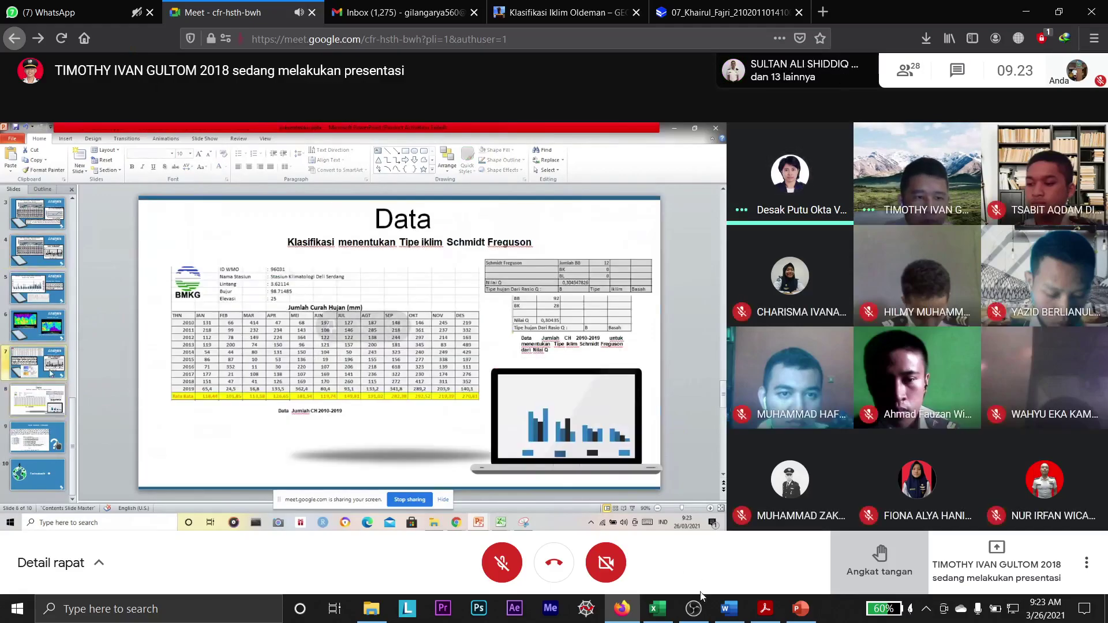
left_click(731, 610)
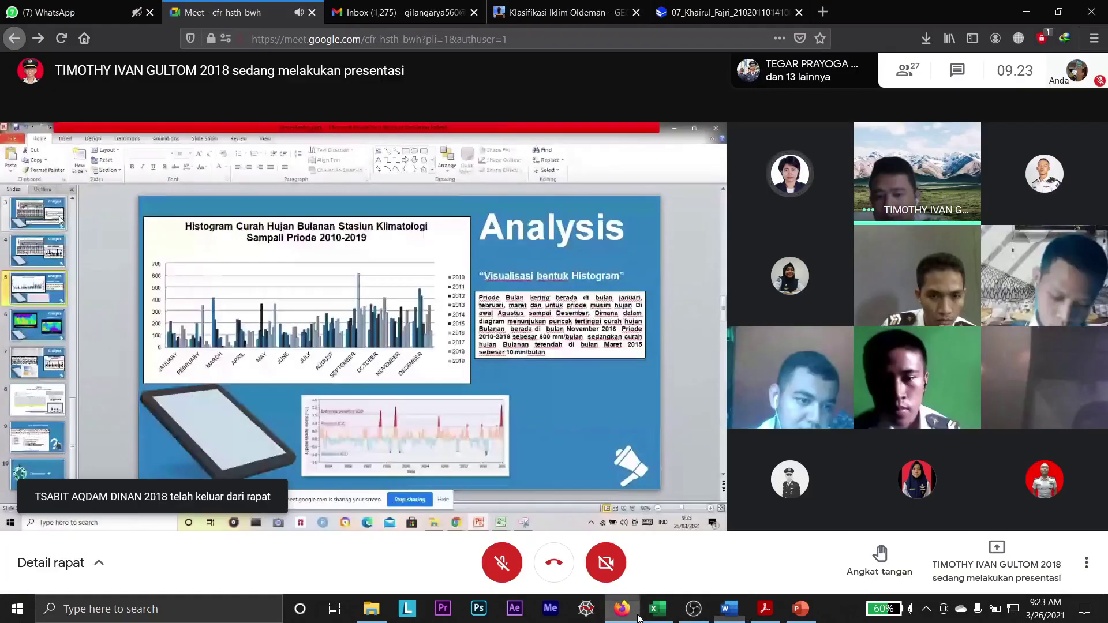
left_click(622, 609)
left_click(800, 609)
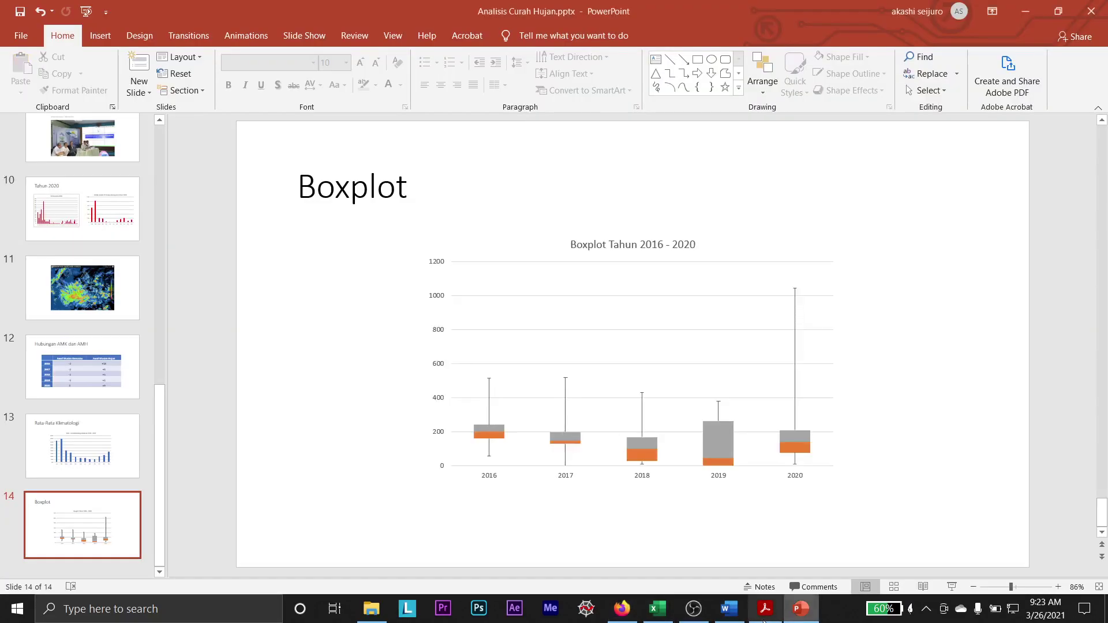
left_click(658, 609)
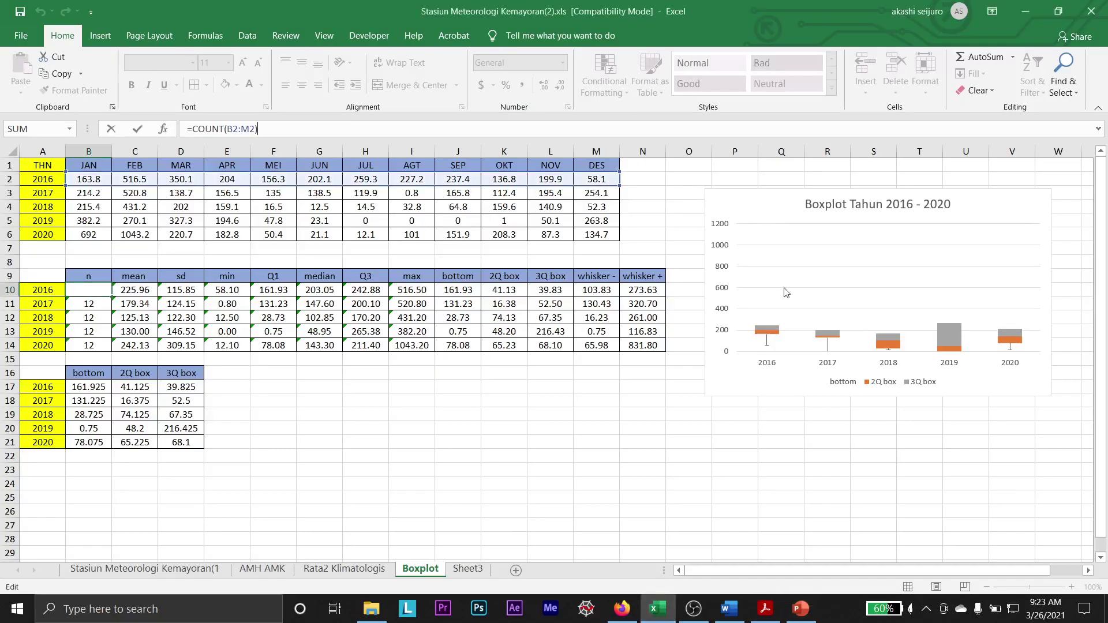
- Inspect the data range, series and category labels that feed the Boxplot Tahun 2016 - 2020 chart
right_click(763, 208)
left_click(811, 362)
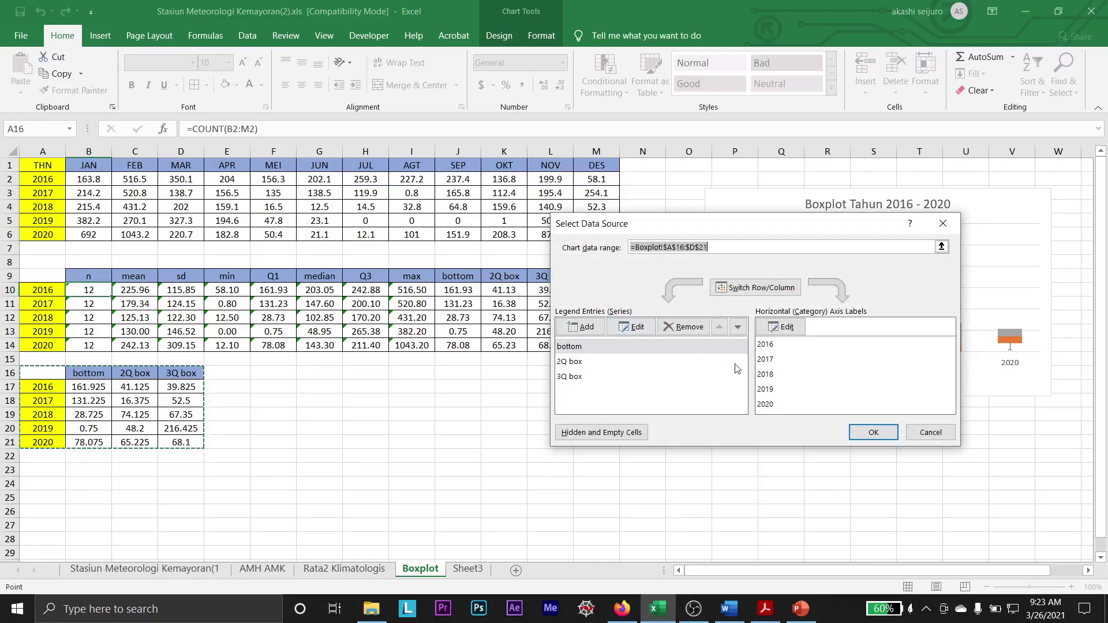
left_click(930, 432)
left_click(625, 393)
left_click(404, 370)
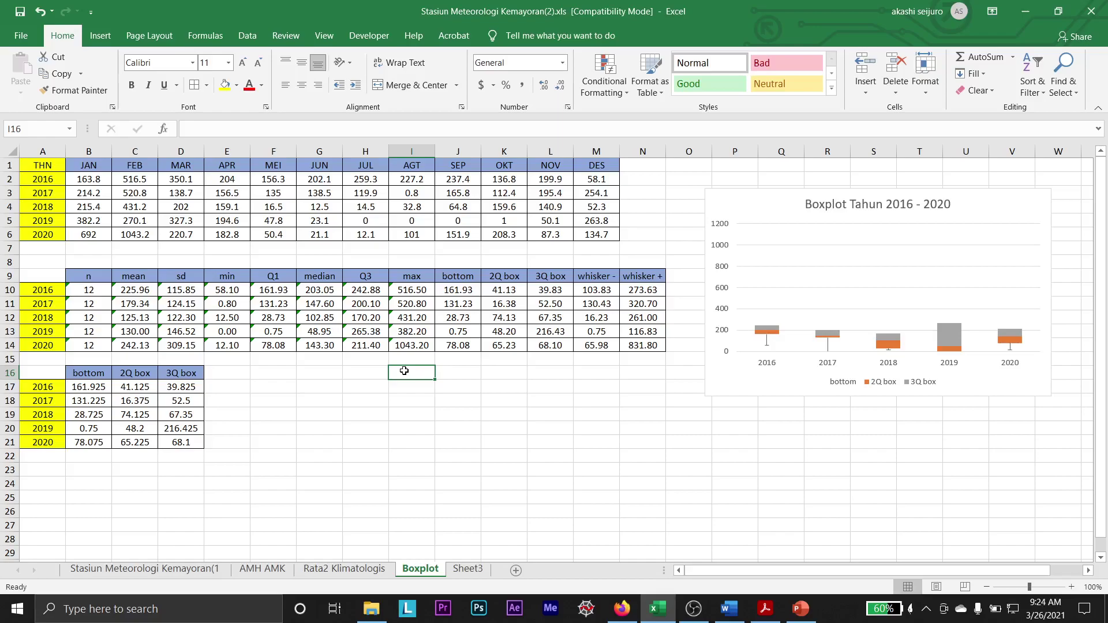
left_click(372, 373)
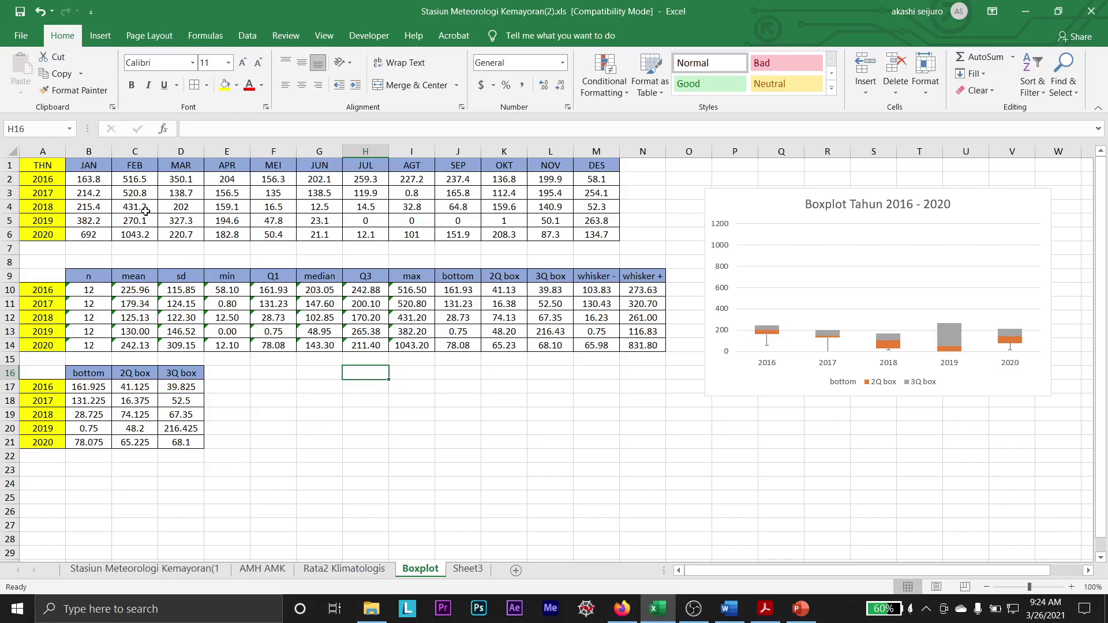
- Copy the month headers JAN to DES from B1:M1 on Sheet3
left_click(468, 570)
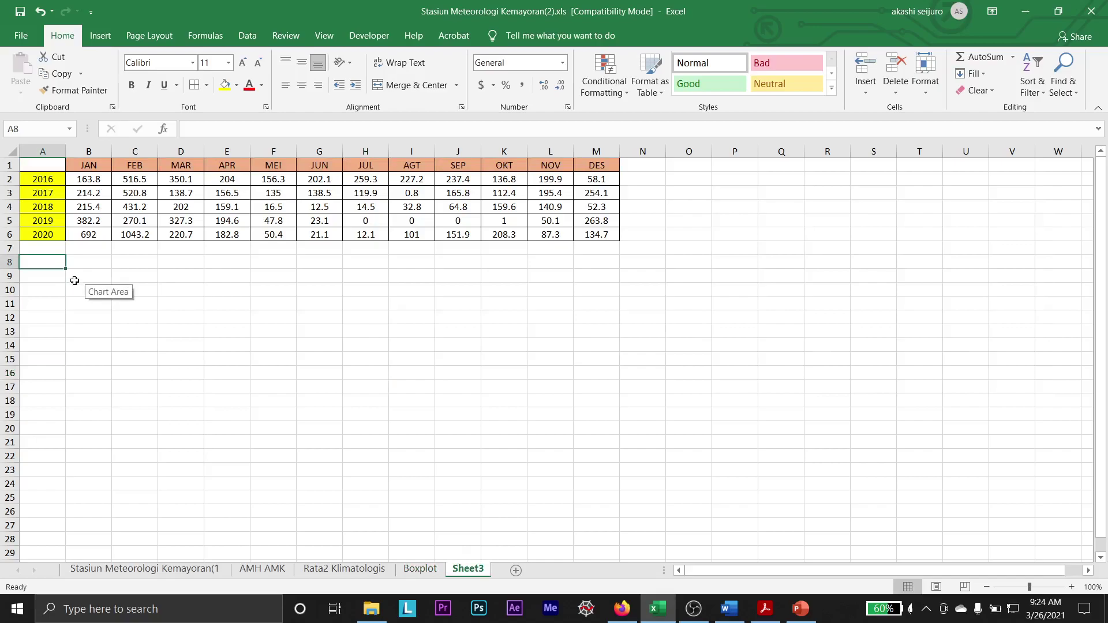
left_click_drag(89, 166, 600, 165)
key("ctrl+c")
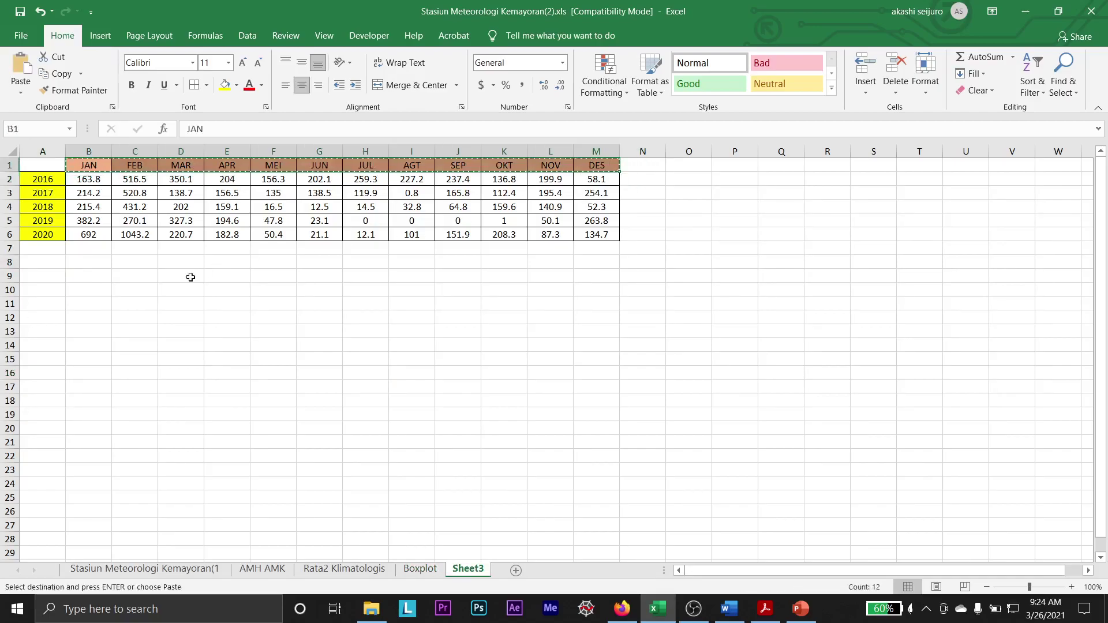
- Paste the month headers transposed down column A, starting at A8
left_click(43, 263)
key("ctrl+v")
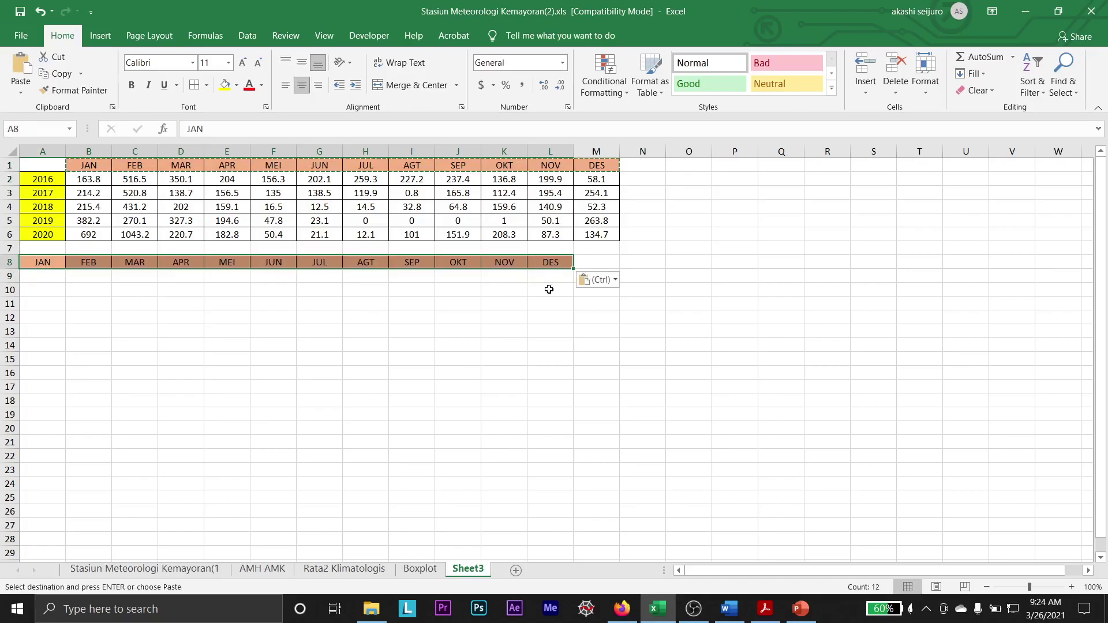
left_click(597, 279)
left_click(631, 351)
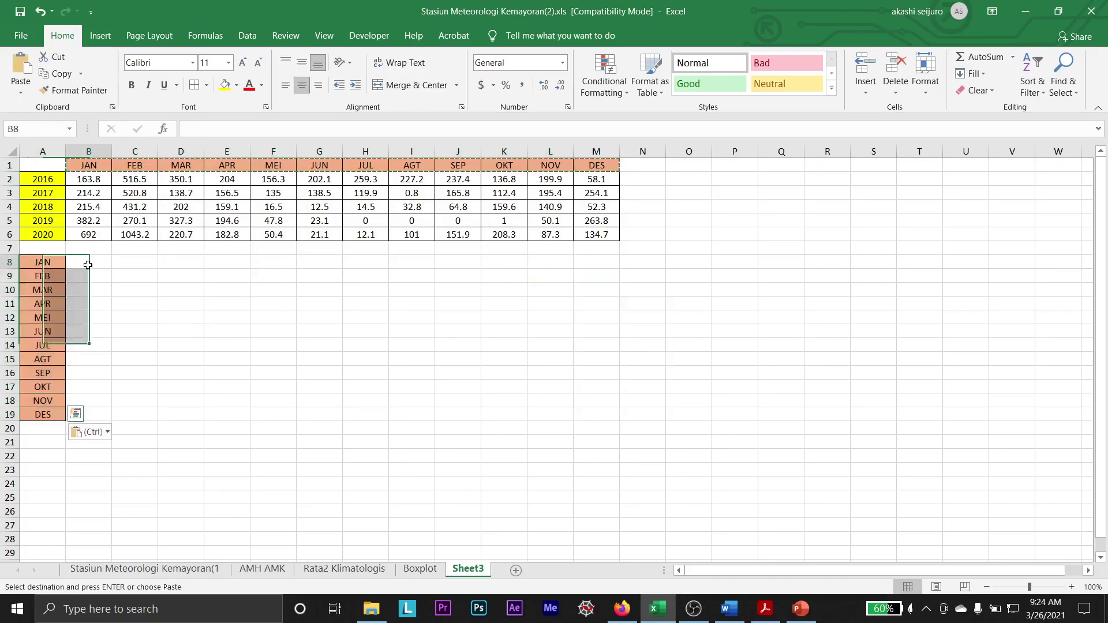
- Add an n column headed in B7 and fill the value 12 for every month in B8:B19
key("Right")
left_click(75, 249)
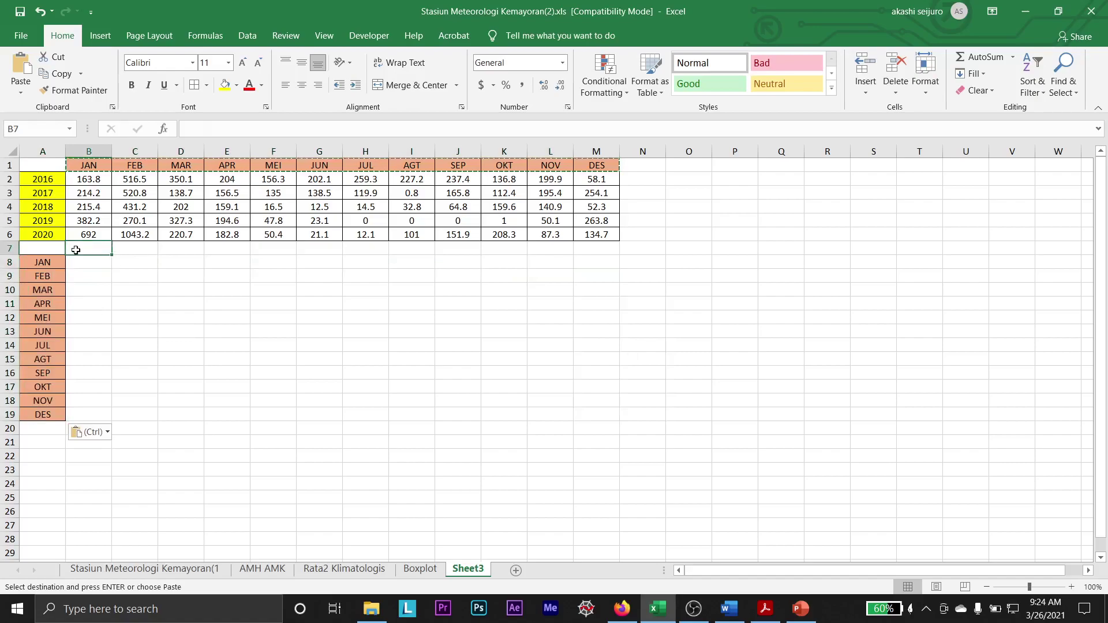
type("n")
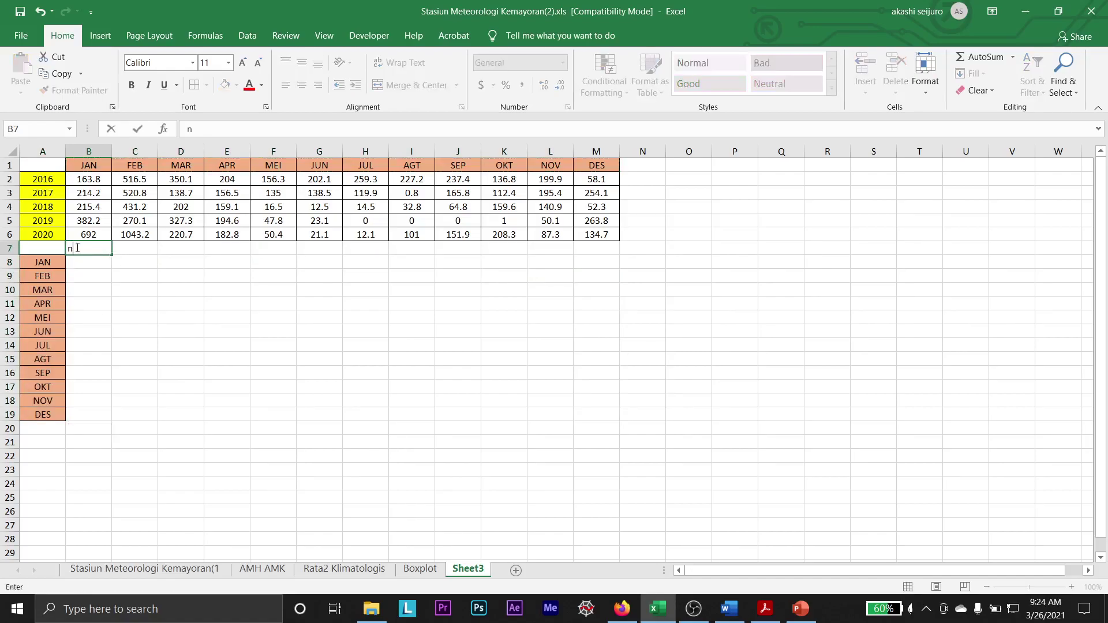
key("Return")
type("12")
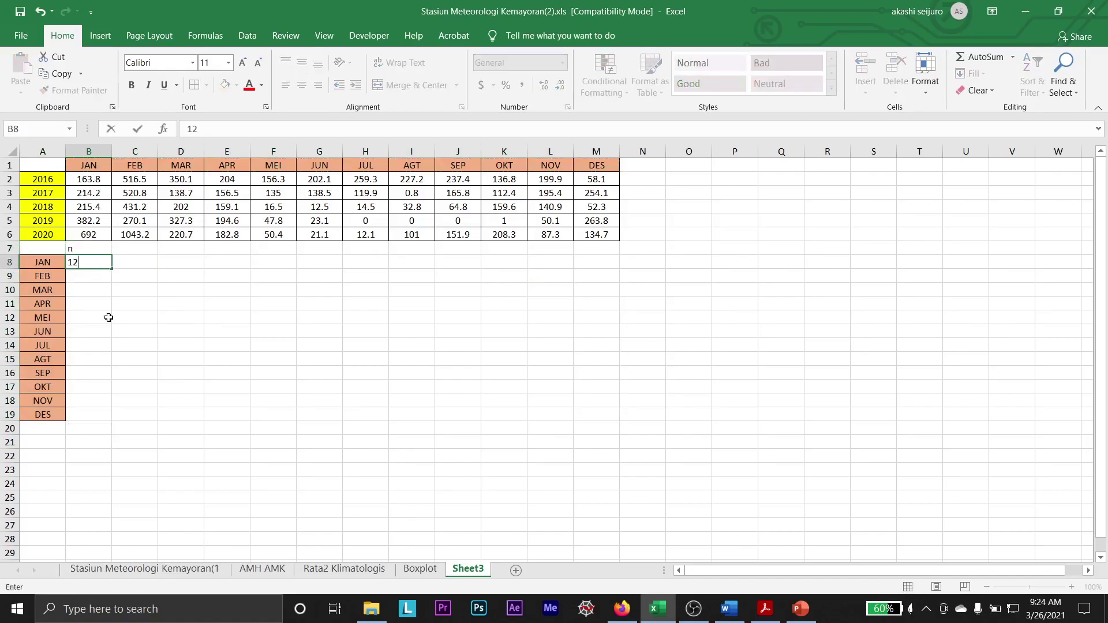
key("Return")
left_click(89, 261)
left_click_drag(112, 269, 112, 427)
- Add an sd column headed in C7, enter =STDEV.S(B2:B6) in C8 and fill it down to C19
left_click(150, 252)
type("sd")
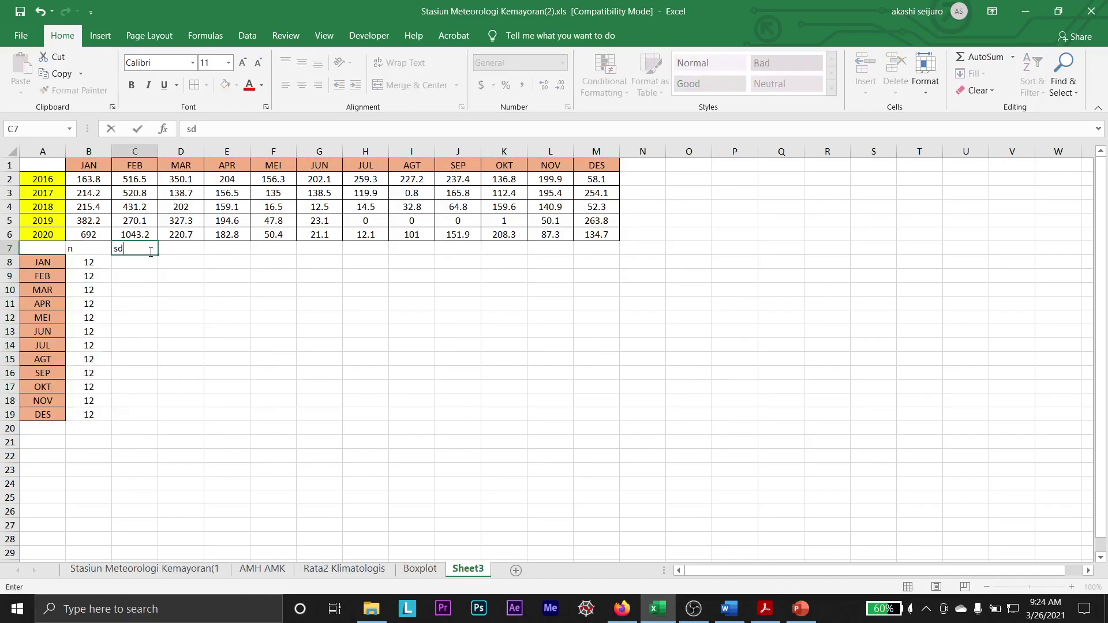
left_click(202, 299)
left_click(138, 265)
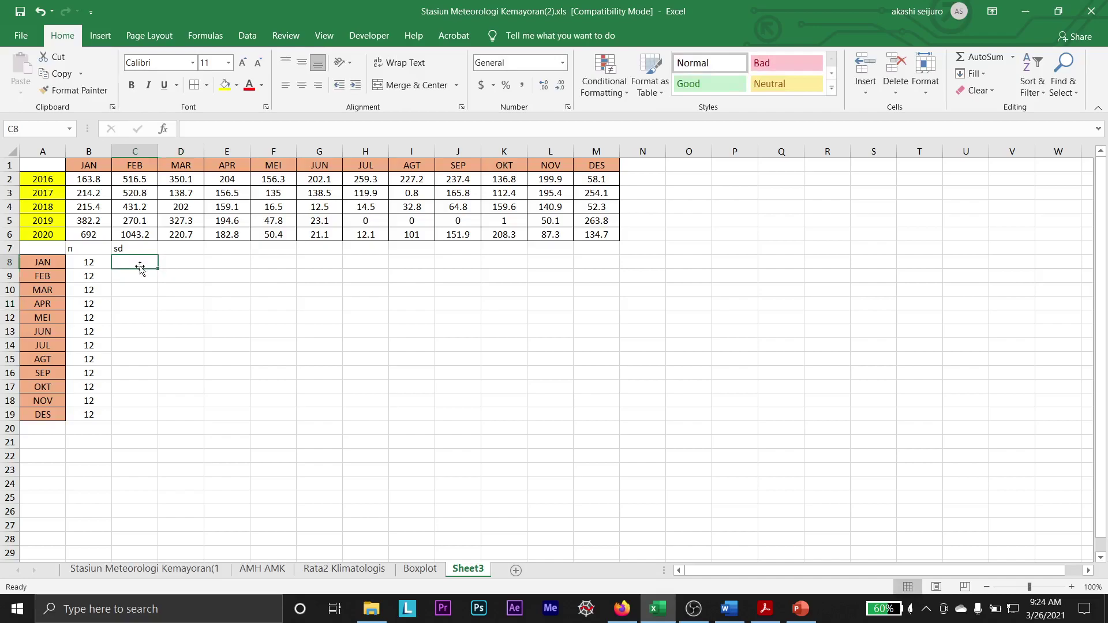
type("=stdev")
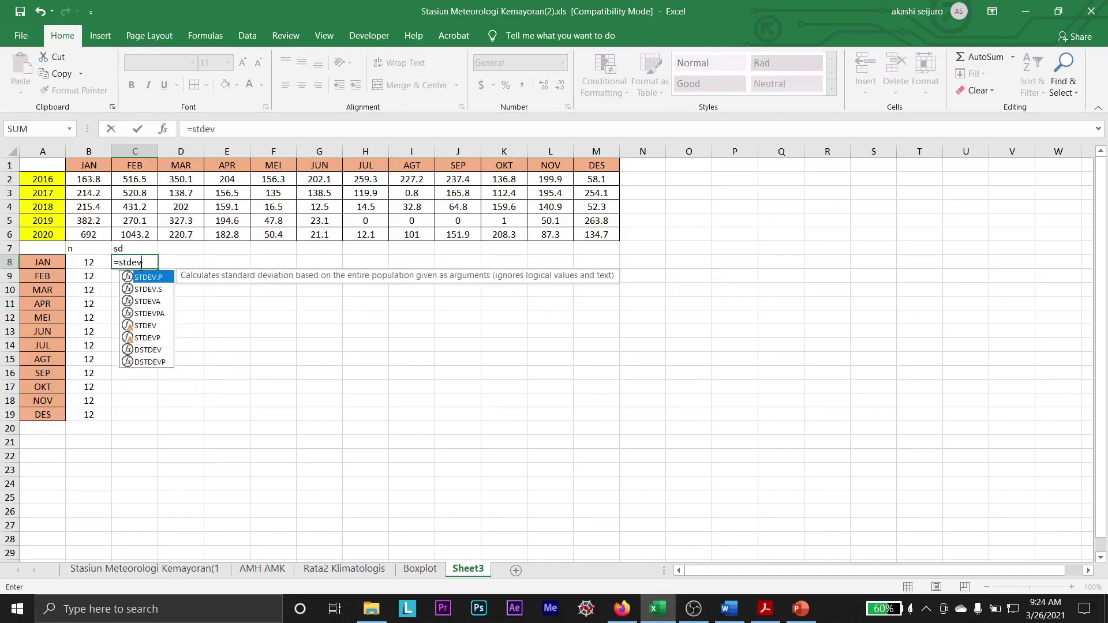
type(".s(")
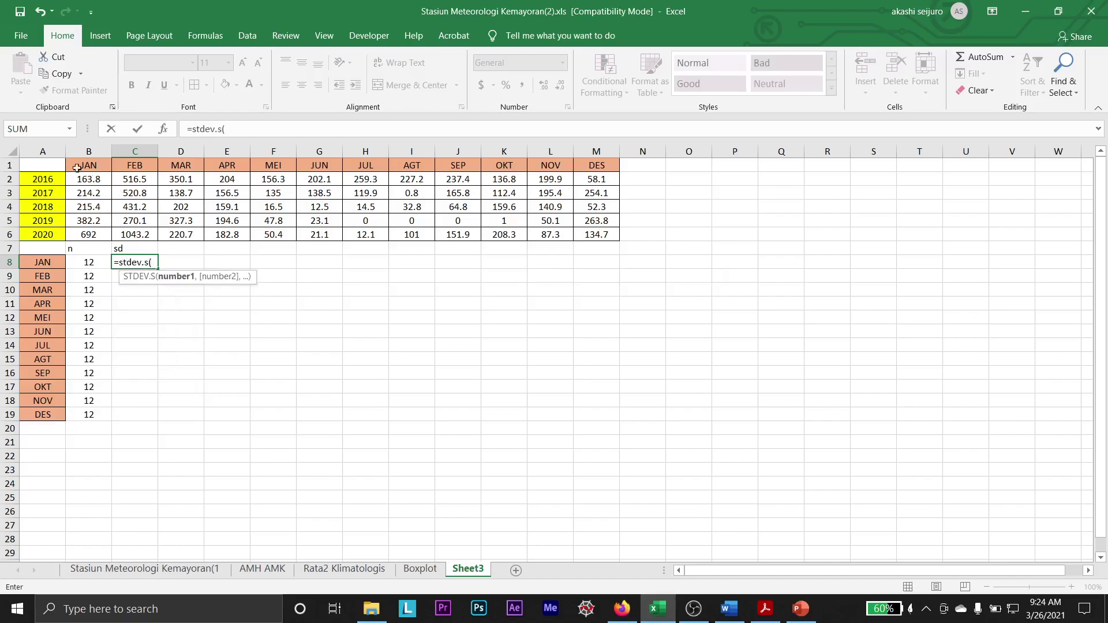
left_click_drag(86, 179, 88, 235)
type(")")
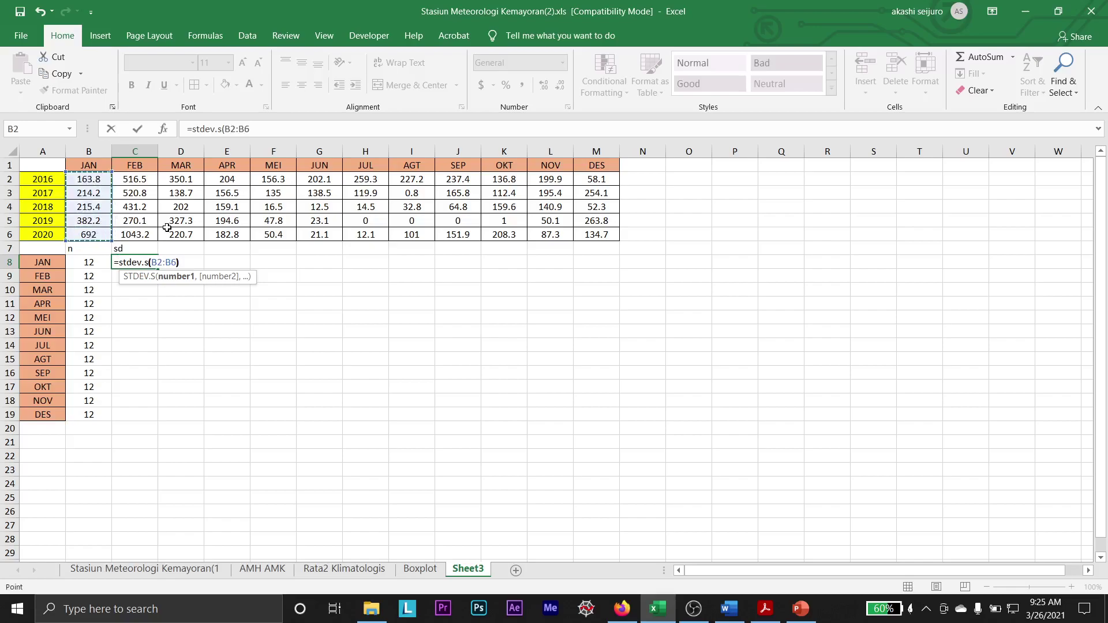
key("ctrl+Return")
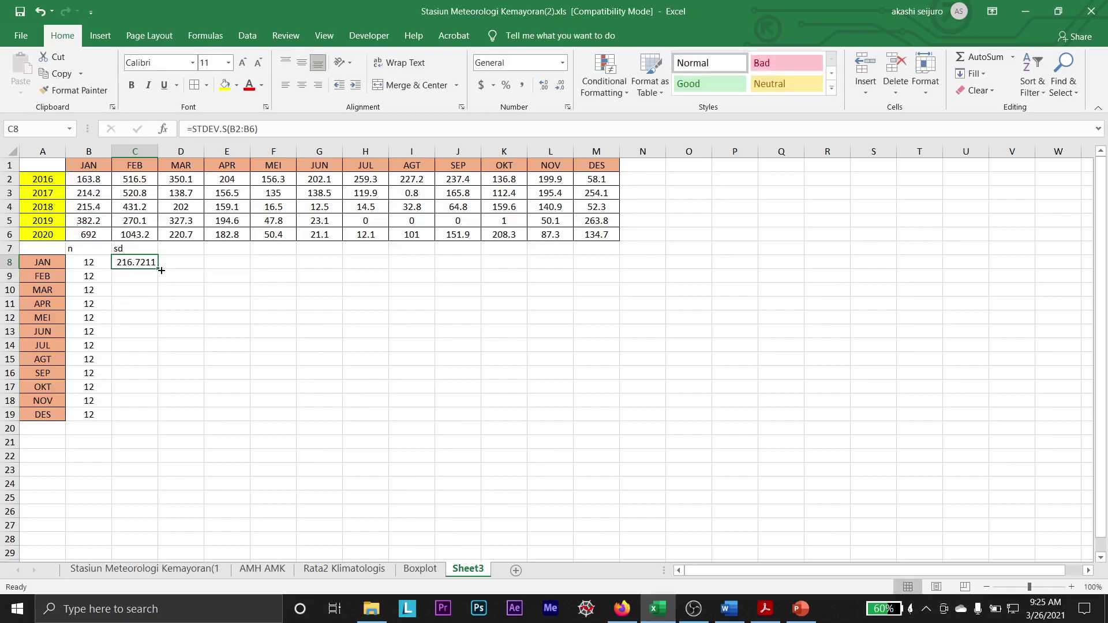
left_click_drag(162, 270, 157, 421)
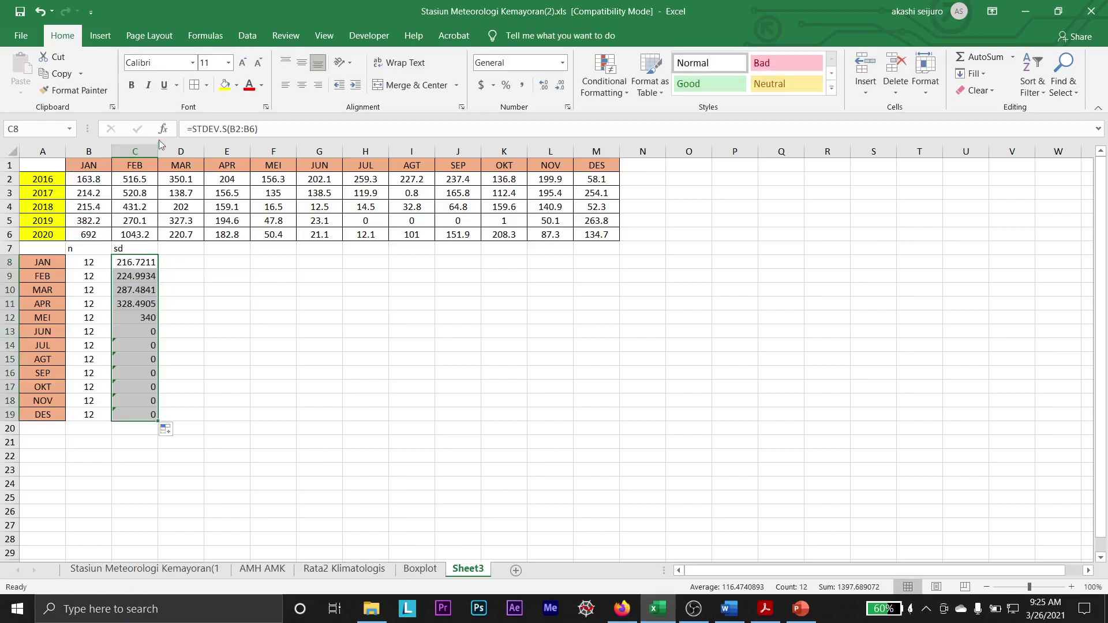
- Inspect which source ranges the filled STDEV.S formulas in C8 and C9 refer to
left_click(219, 128)
key("Escape")
key("Down")
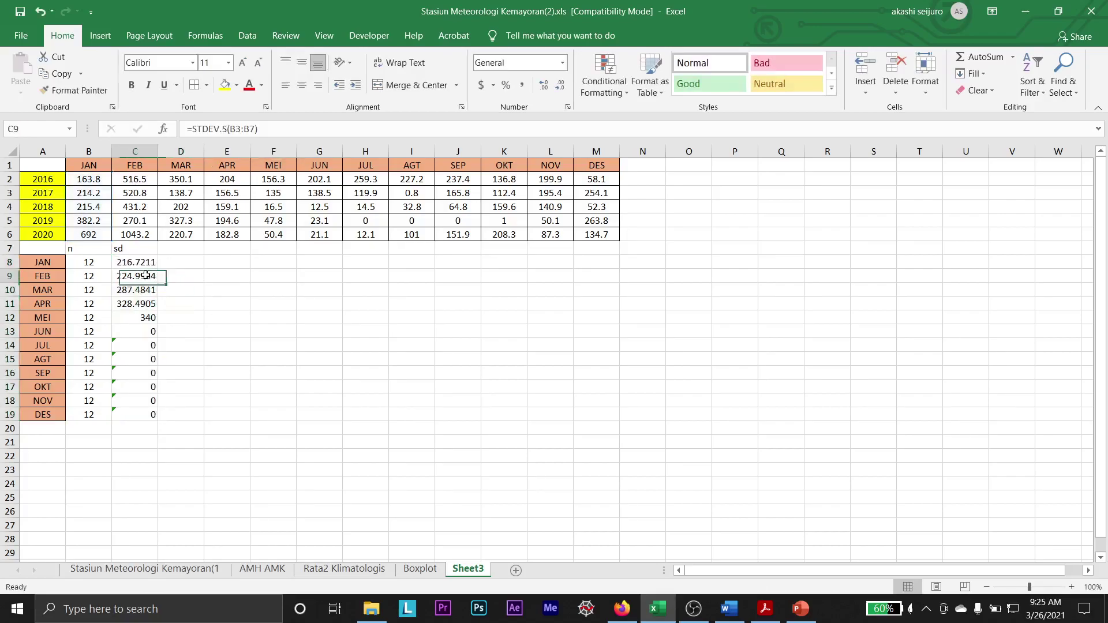
key("F2")
left_click(269, 331)
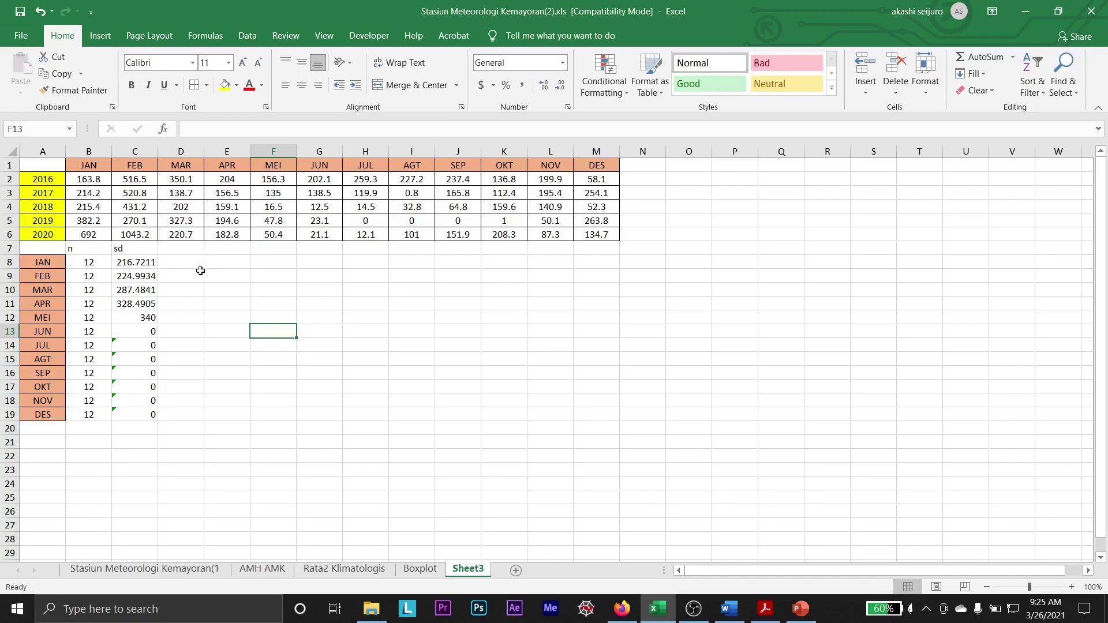
- Undo the sd and n columns and the transposed month headers below the rainfall table
key("ctrl+z")
key("ctrl+z")
key("ctrl+z")
key("ctrl+z")
key("ctrl+z")
key("ctrl+z")
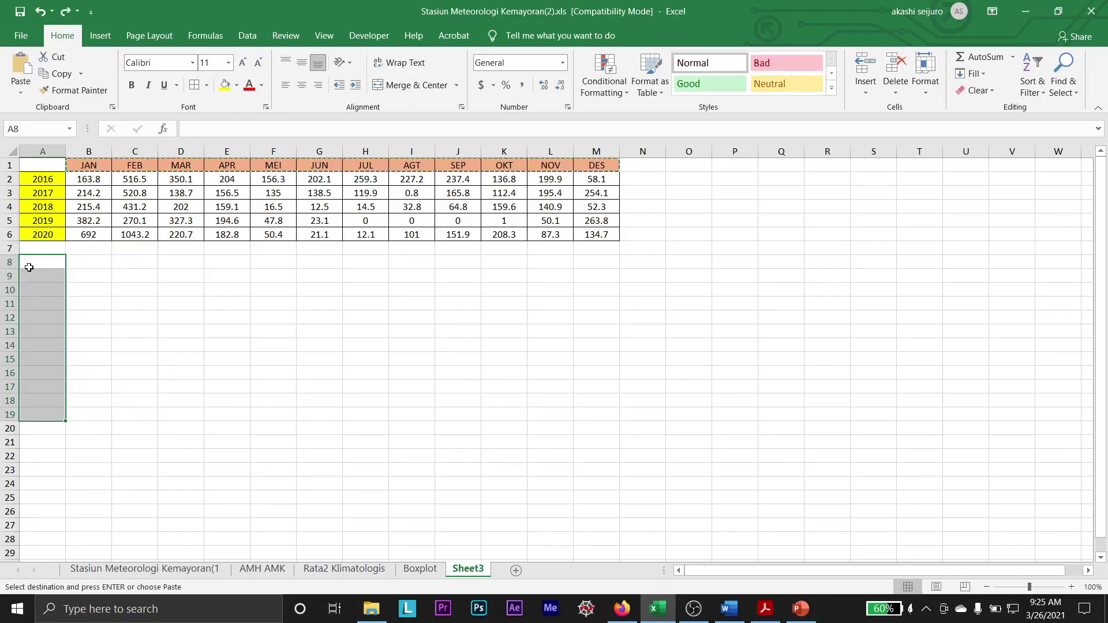
- Paste the month headers horizontally below the rainfall table and position them in B8:M8
left_click(96, 302)
key("ctrl+v")
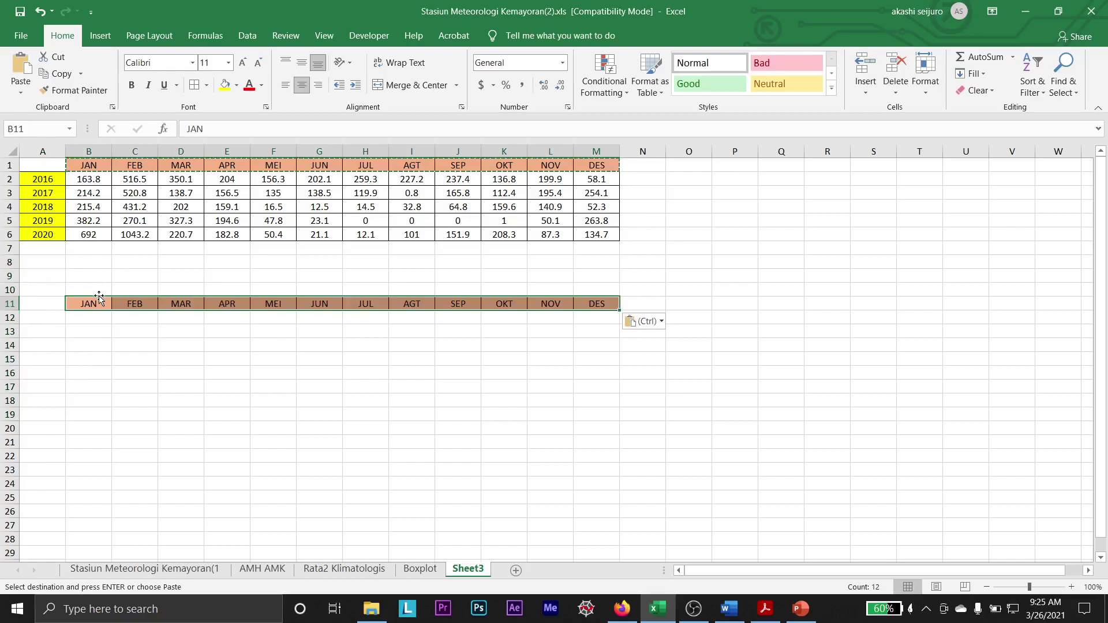
left_click_drag(92, 302, 574, 264)
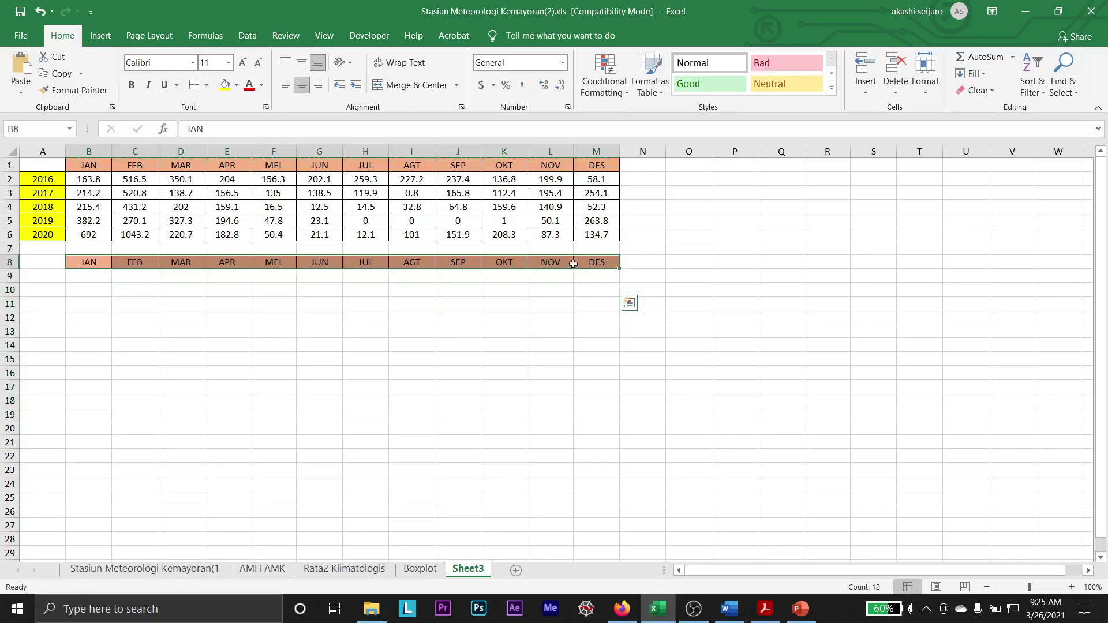
- Label A9 as n and fill the value 12 across all months in B9:M9
left_click(51, 278)
type("n")
key("Tab")
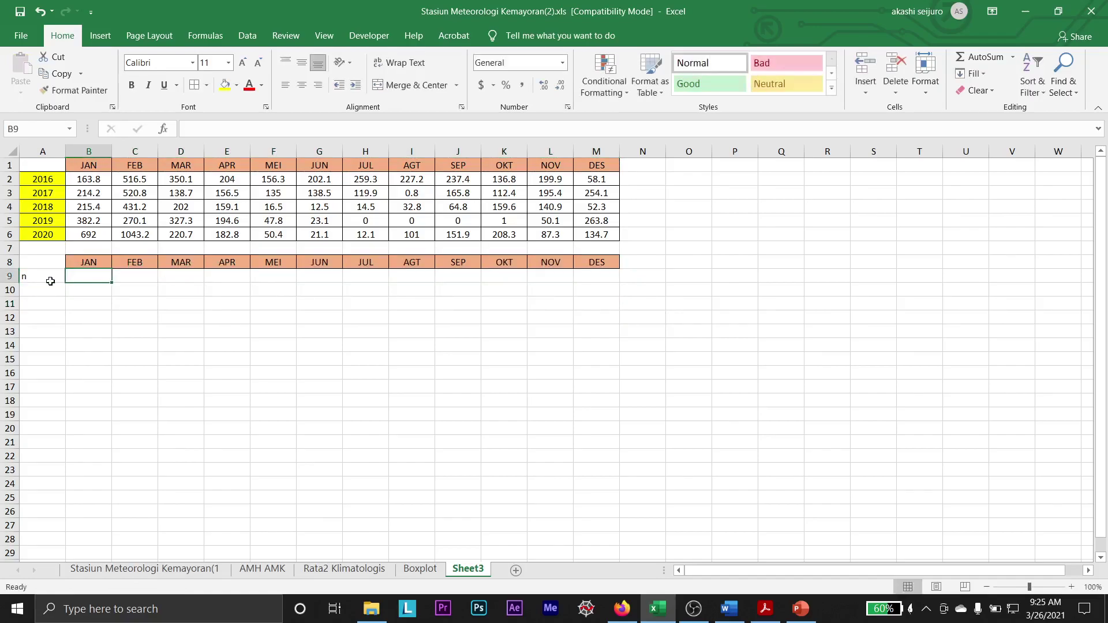
type("12")
key("Tab")
key("Left")
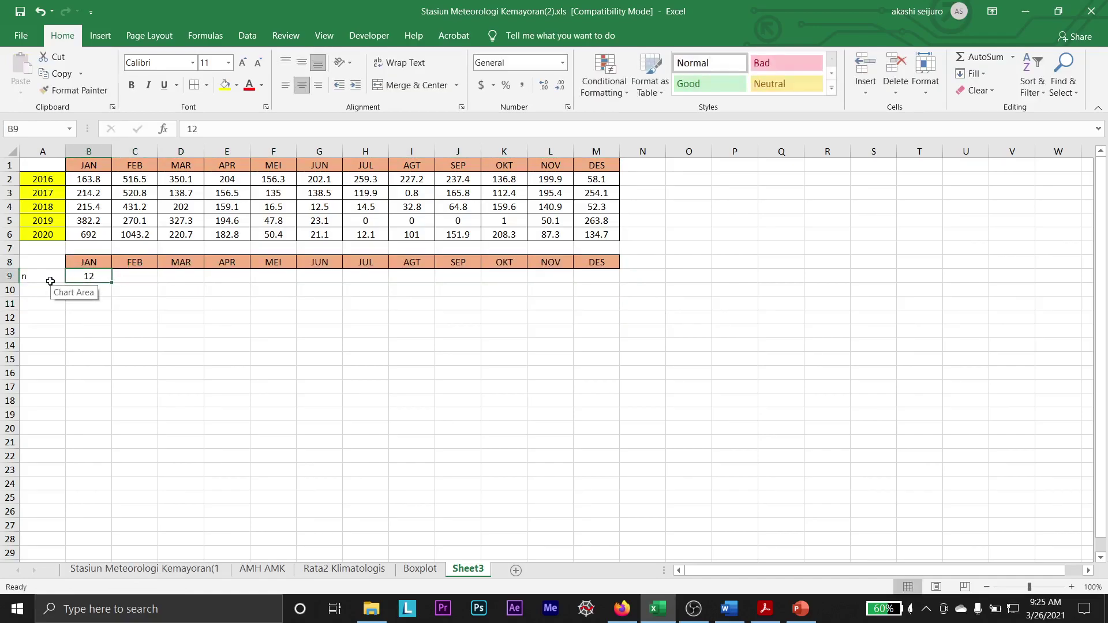
left_click_drag(110, 282, 600, 289)
- Label A10 as sd, enter =STDEV.S(B2:B6) in B10 and fill it across to M10
left_click(54, 291)
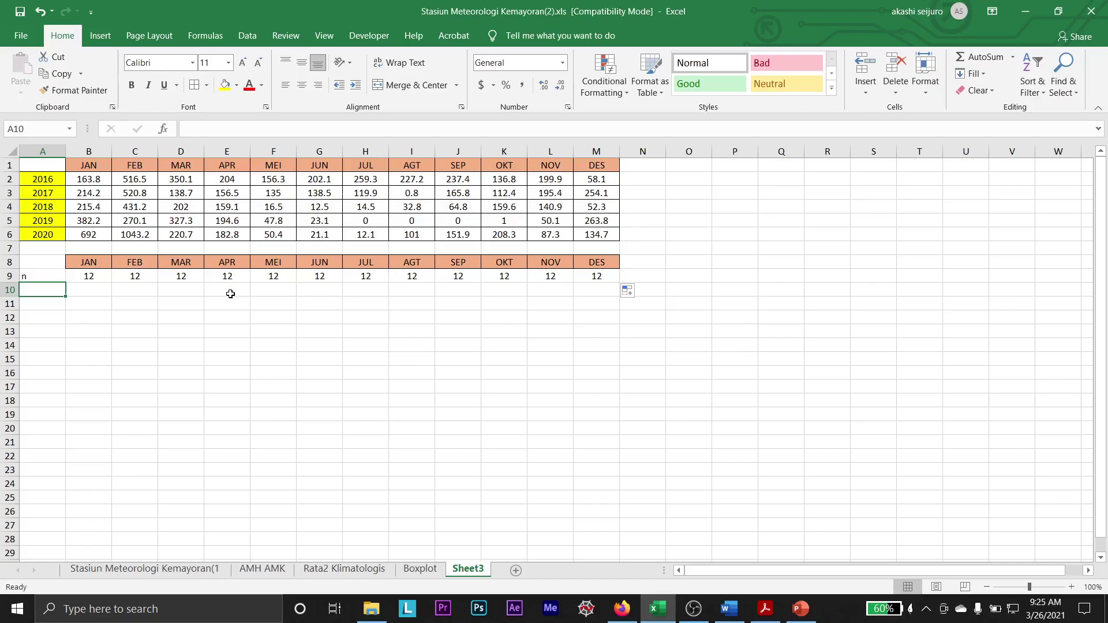
type("sd")
key("Tab")
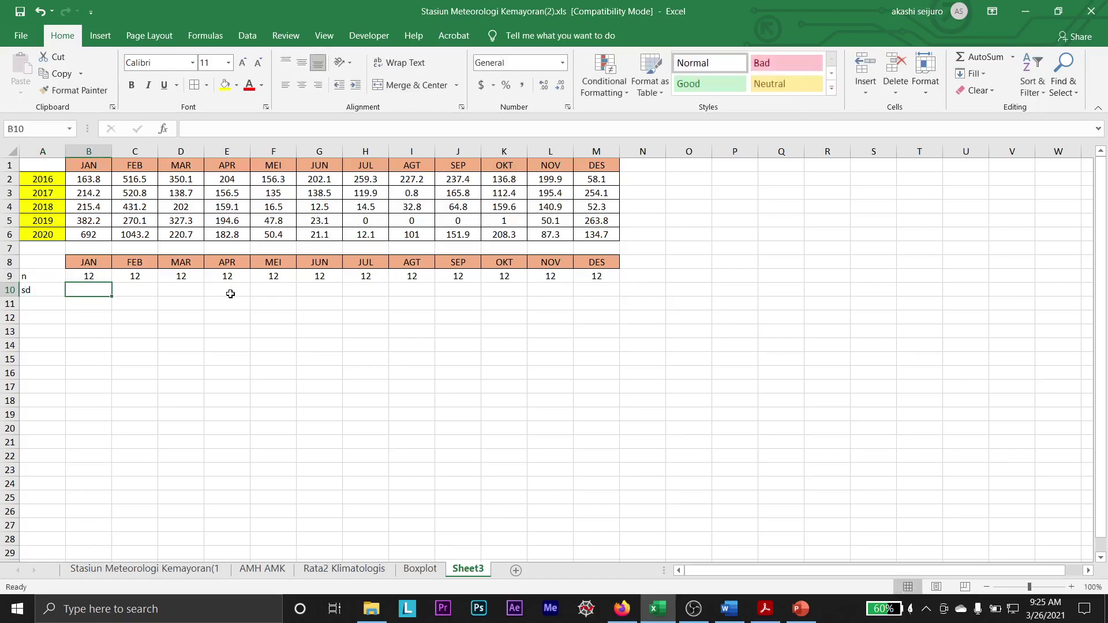
type("=stdev")
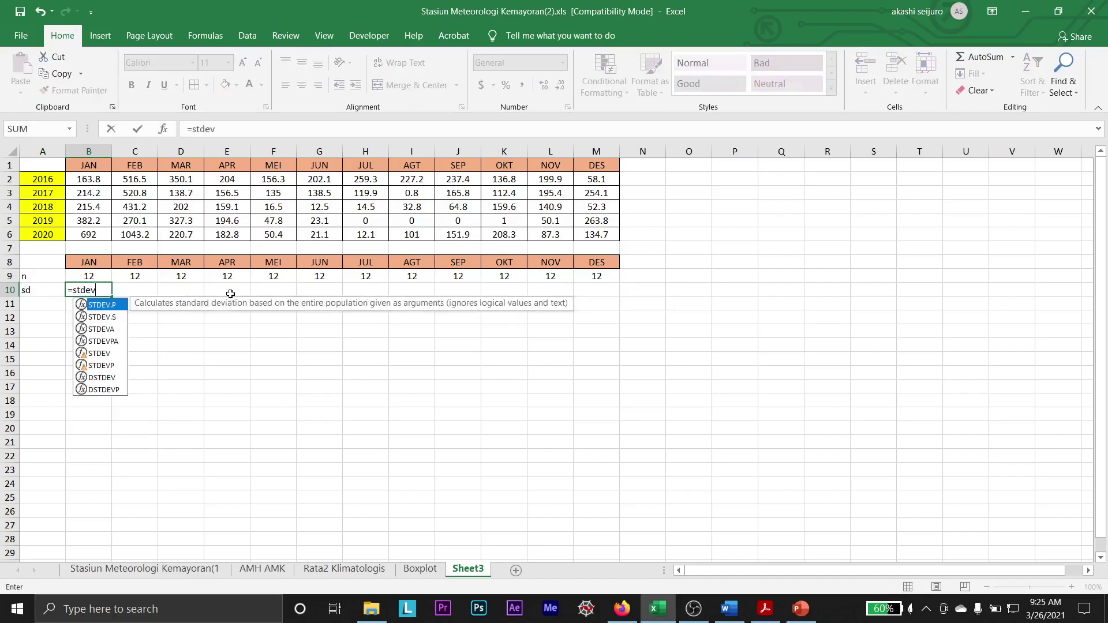
type(".s(")
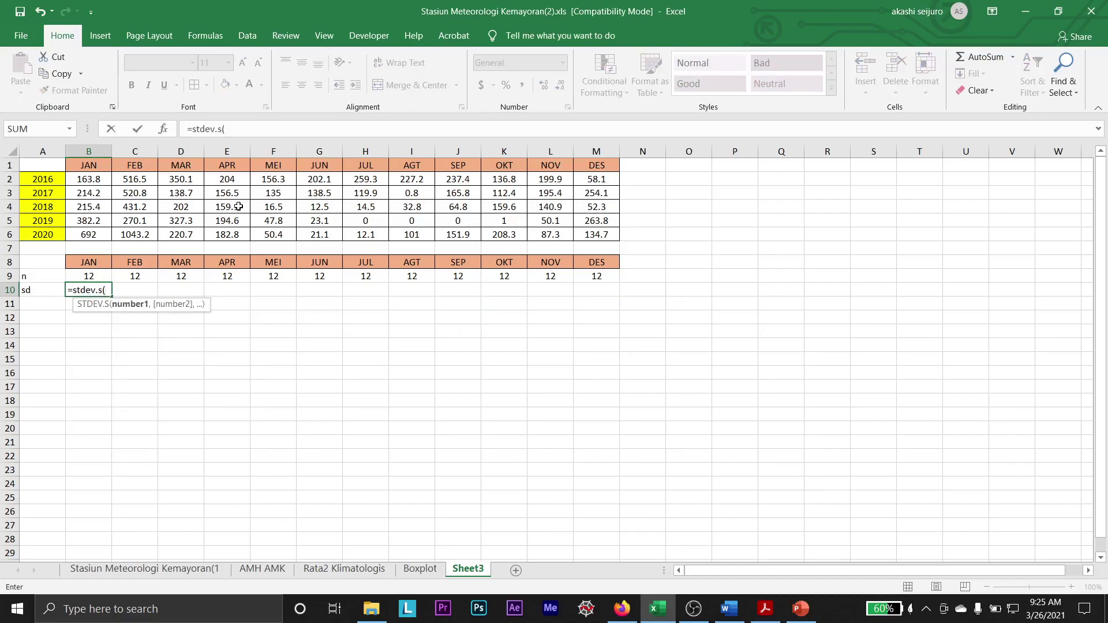
left_click_drag(97, 176, 97, 231)
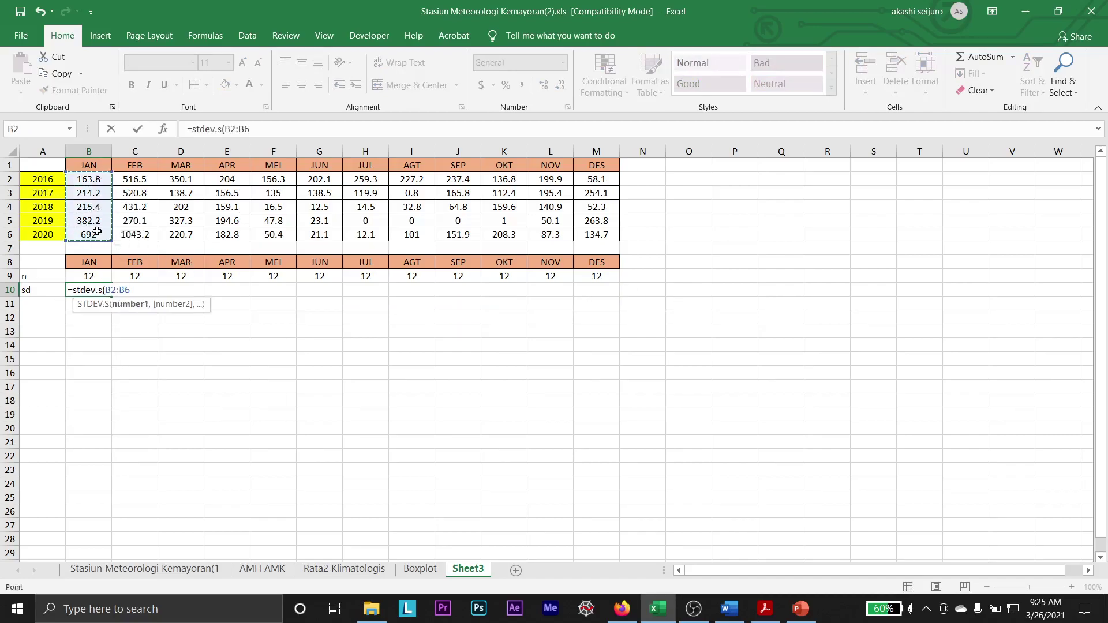
type(")")
key("Return")
key("Up")
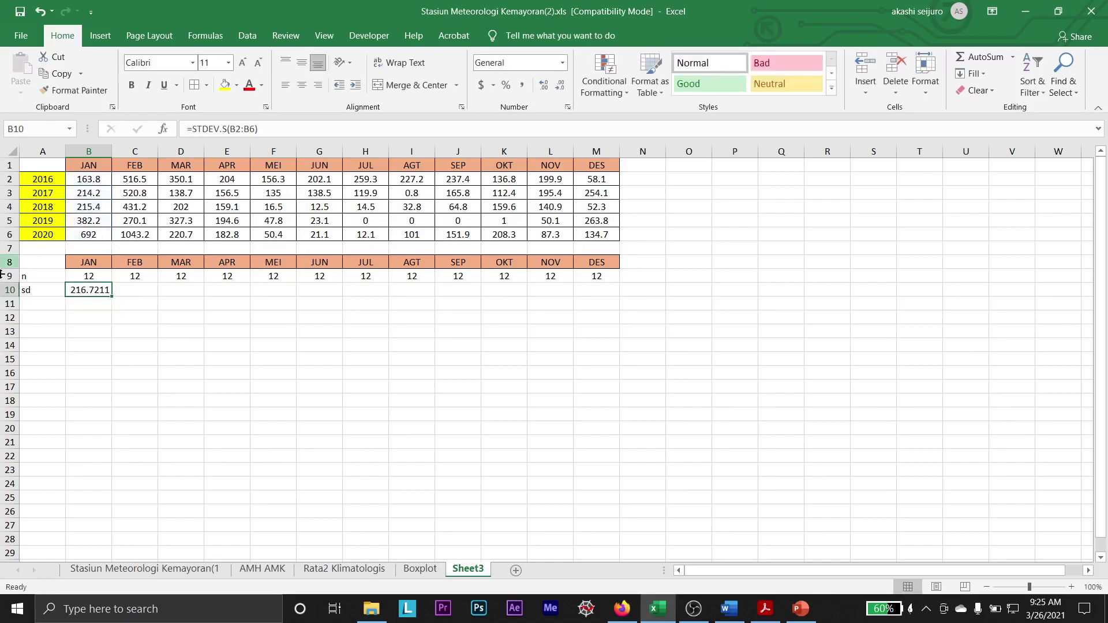
left_click_drag(110, 294, 617, 296)
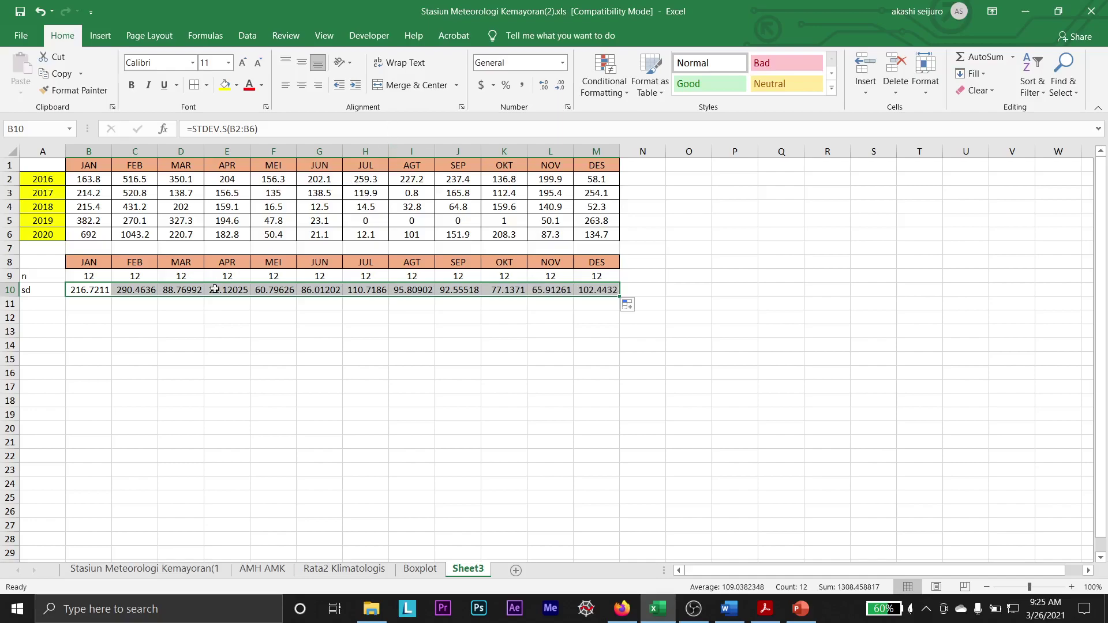
- Check the source range of the February standard deviation formula in C10
left_click(173, 292)
left_click(128, 287)
left_click(264, 129)
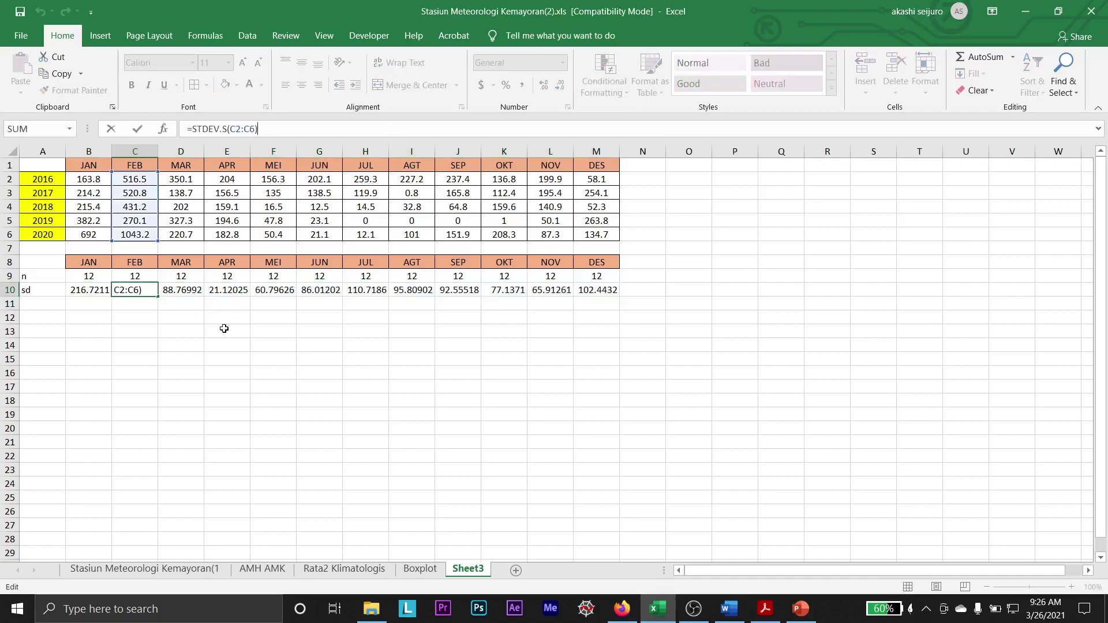
left_click(226, 357)
- Show the standard deviations in B10:M10 with two decimal places
left_click(82, 292)
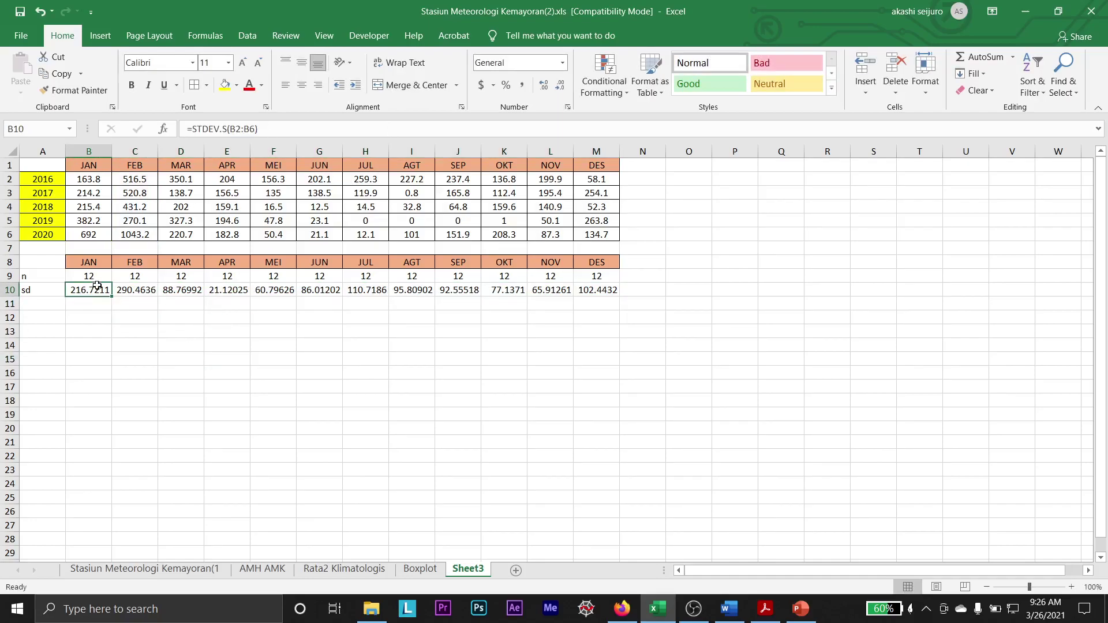
left_click_drag(97, 286, 607, 291)
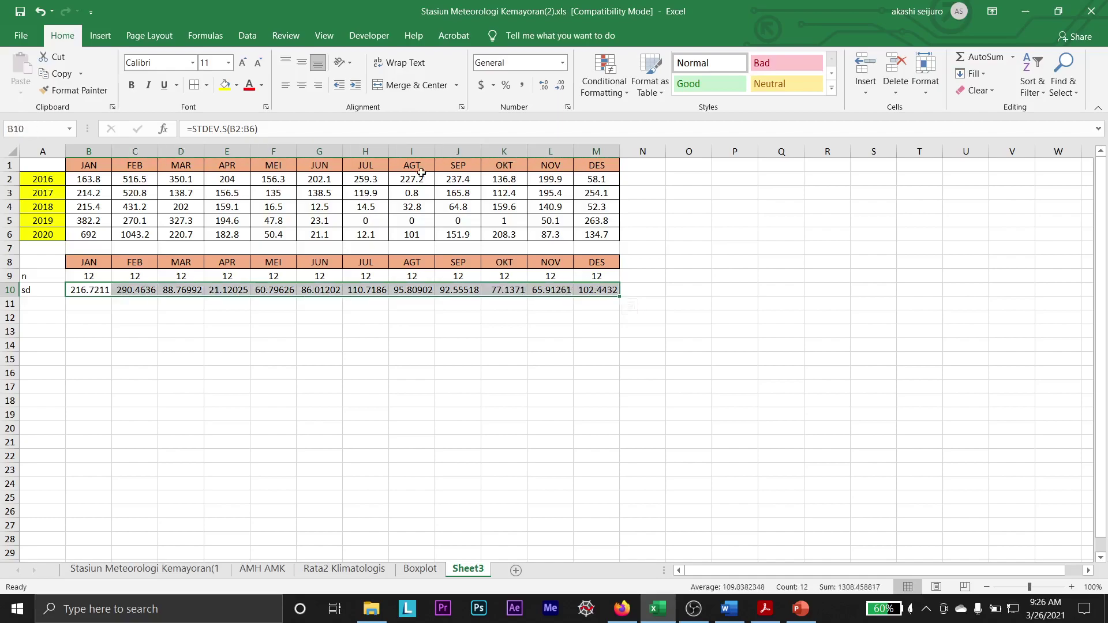
left_click(560, 85)
left_click(559, 85)
left_click(456, 399)
- Check the min formula for 2016 on the Boxplot sheet as a reference, and return to Sheet3
left_click(58, 305)
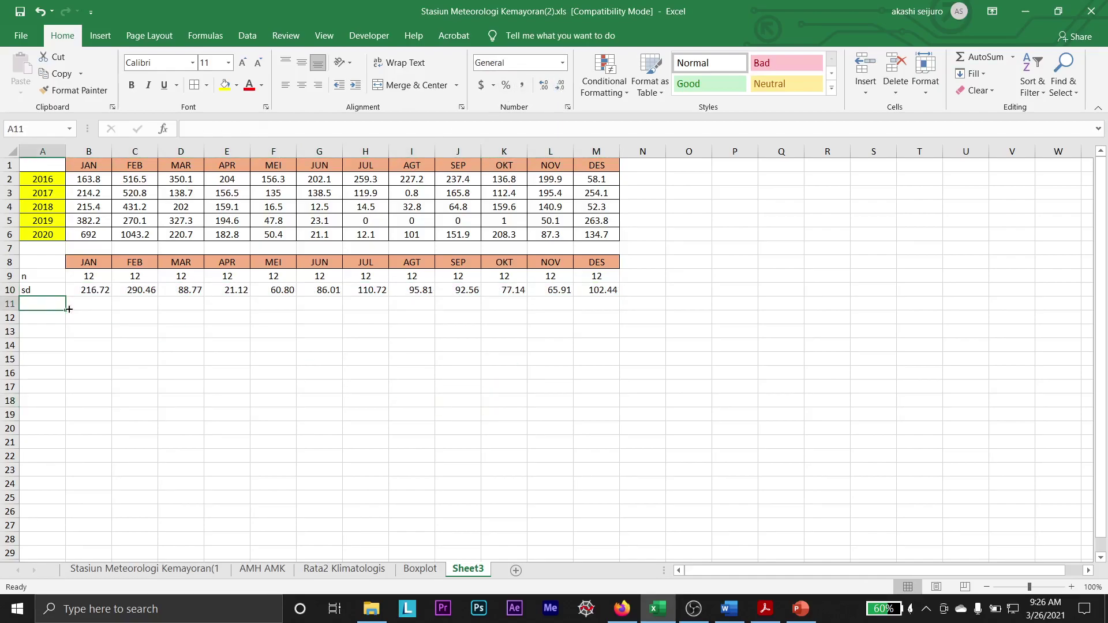
left_click(326, 569)
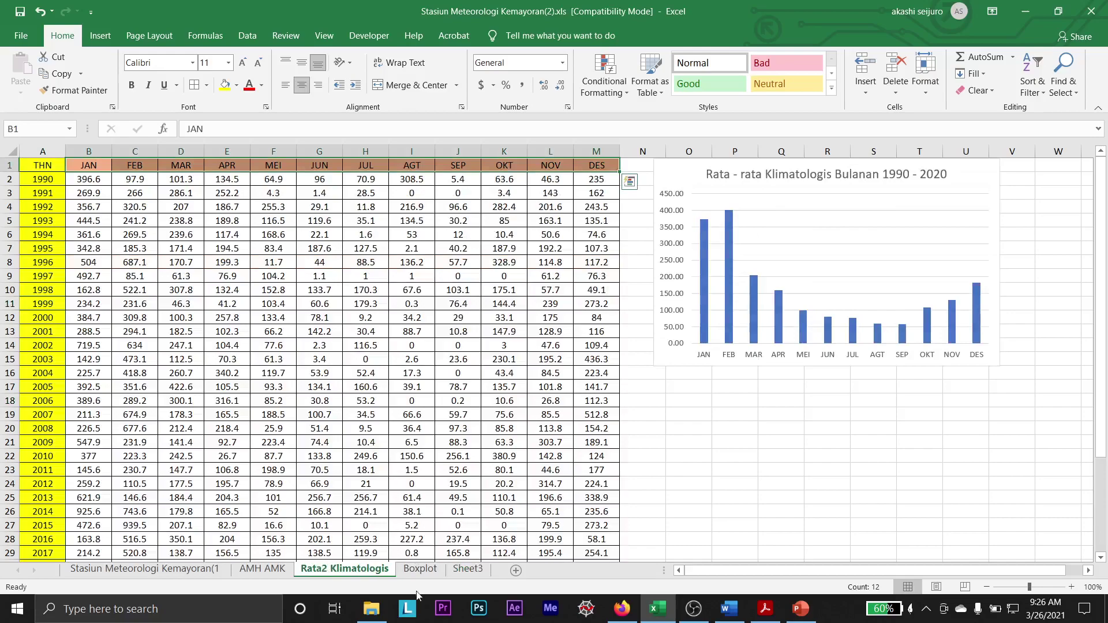
left_click(420, 569)
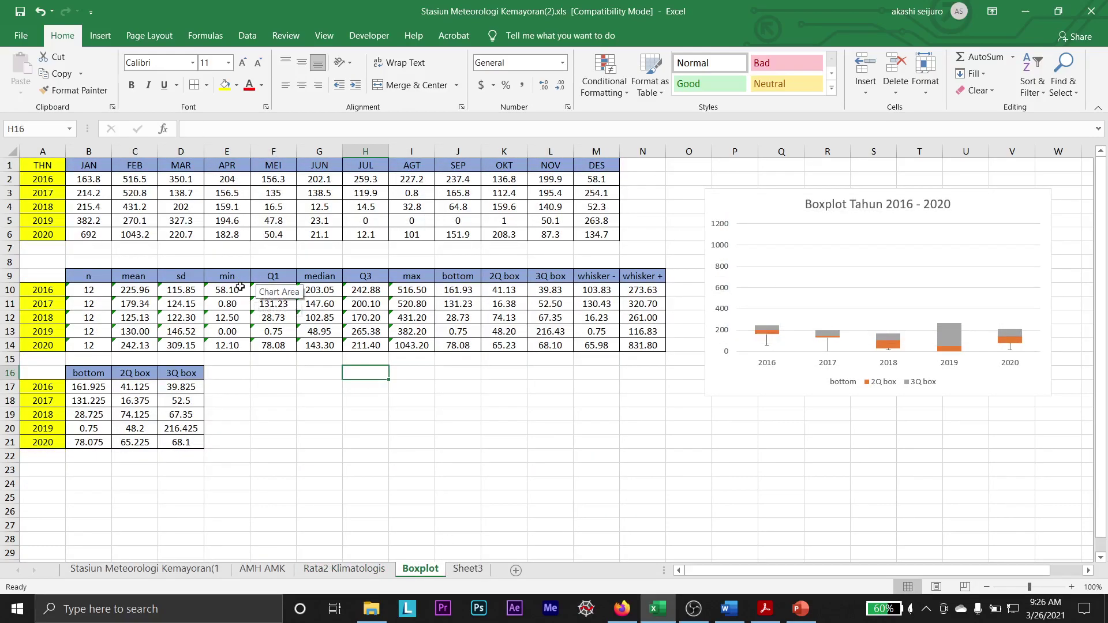
left_click(239, 287)
left_click(468, 569)
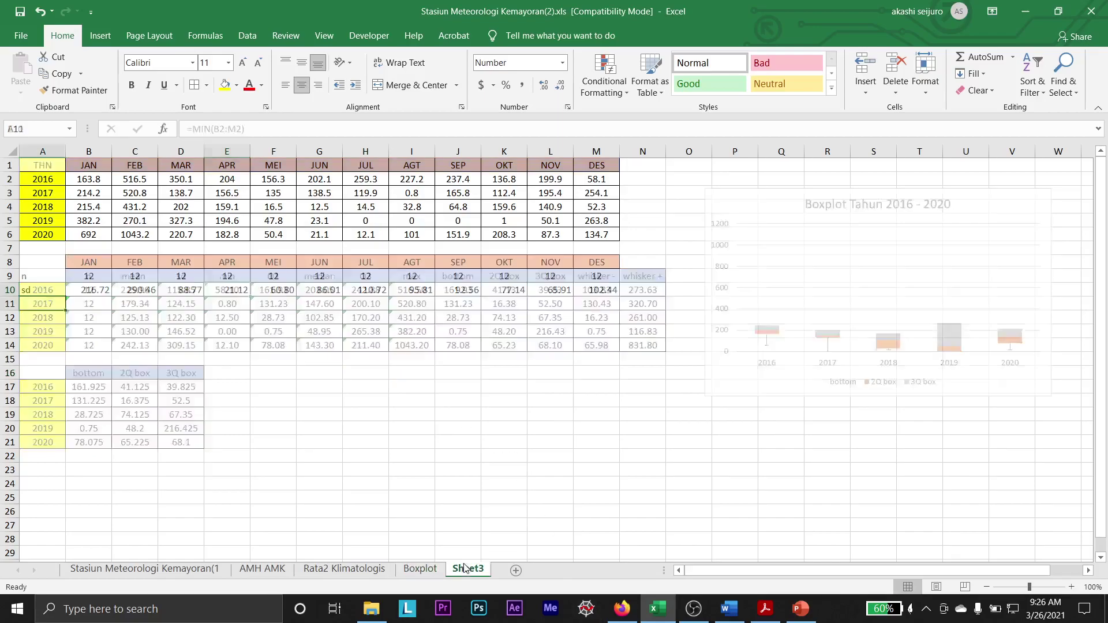
- Label A11 as min, enter =MIN(B2:B6) in B11 and fill it across to M11
type("min")
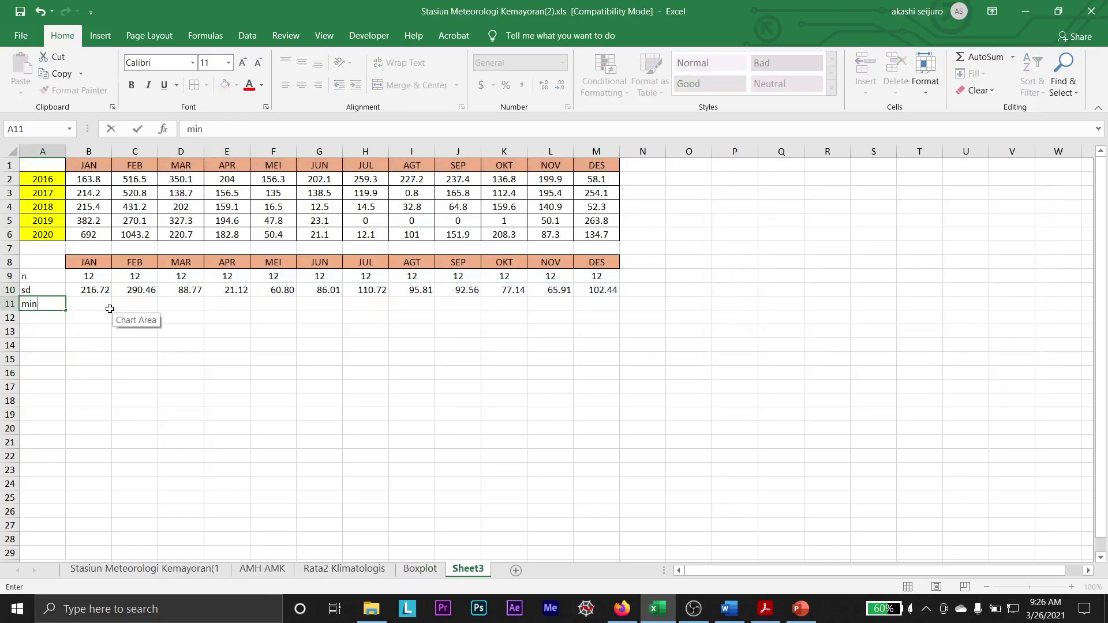
key("ctrl+Return")
key("Tab")
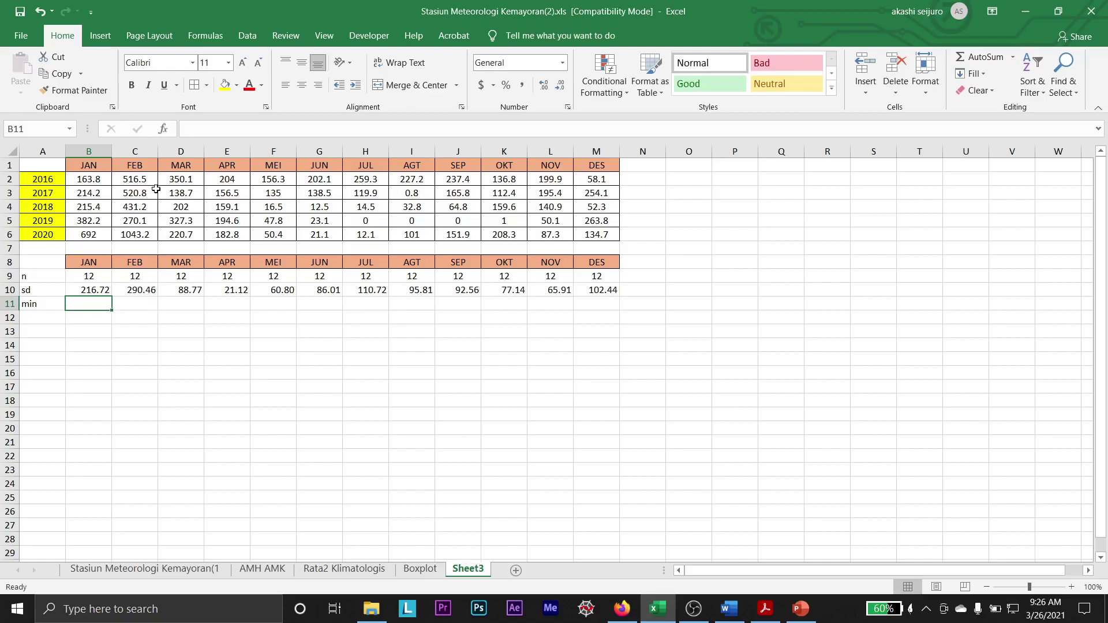
type("=min")
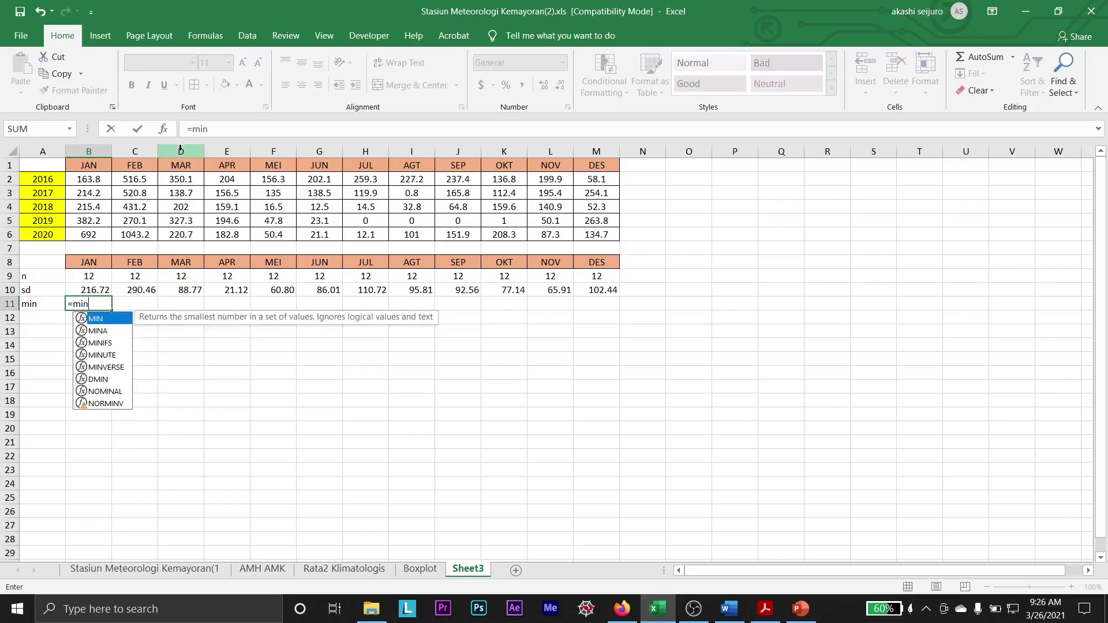
type("(")
left_click_drag(104, 180, 101, 233)
key("Return")
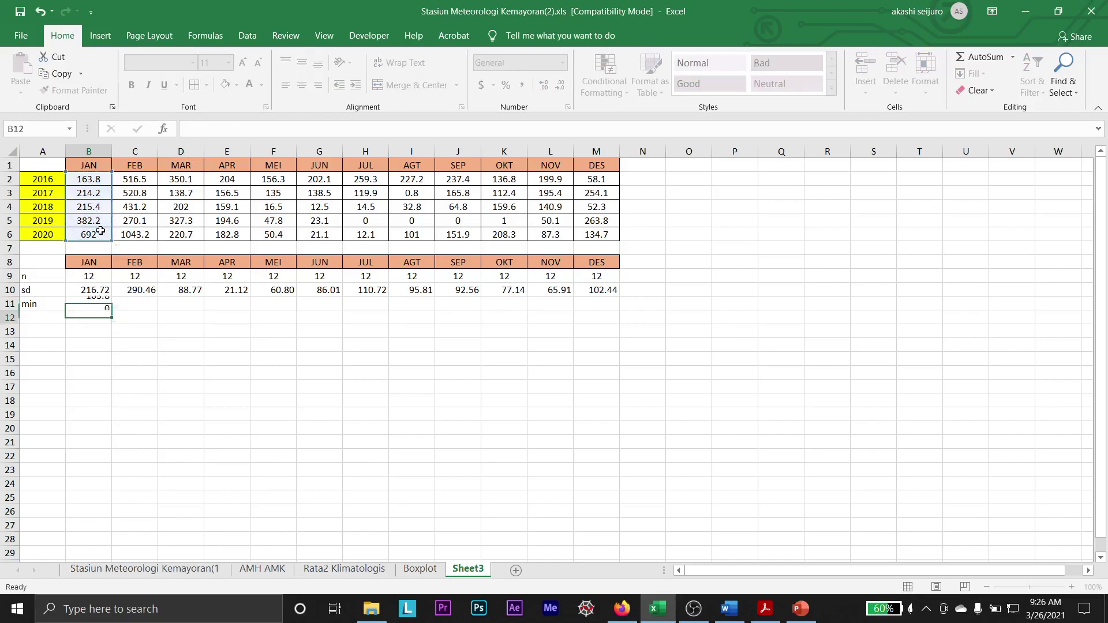
key("Up")
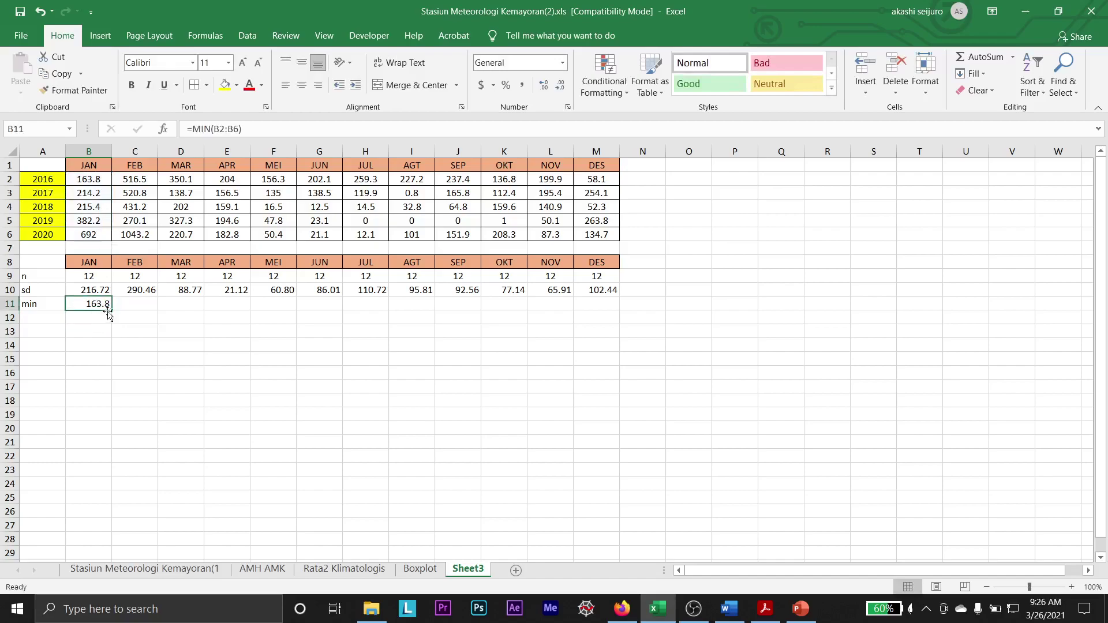
left_click_drag(110, 311, 609, 323)
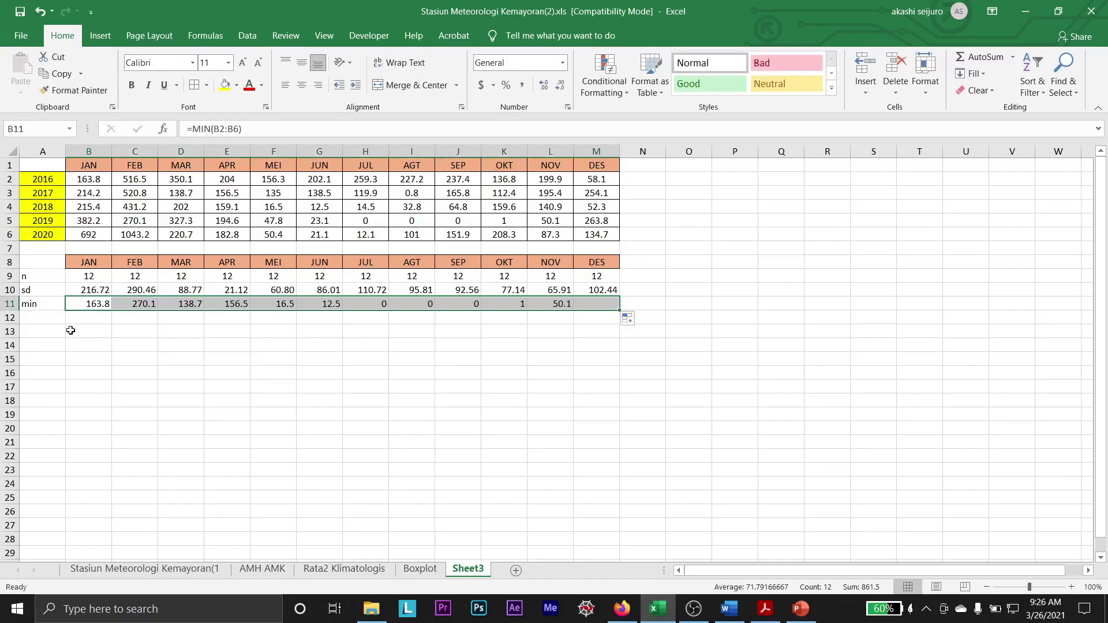
- Label cell A12 as q1
left_click(46, 312)
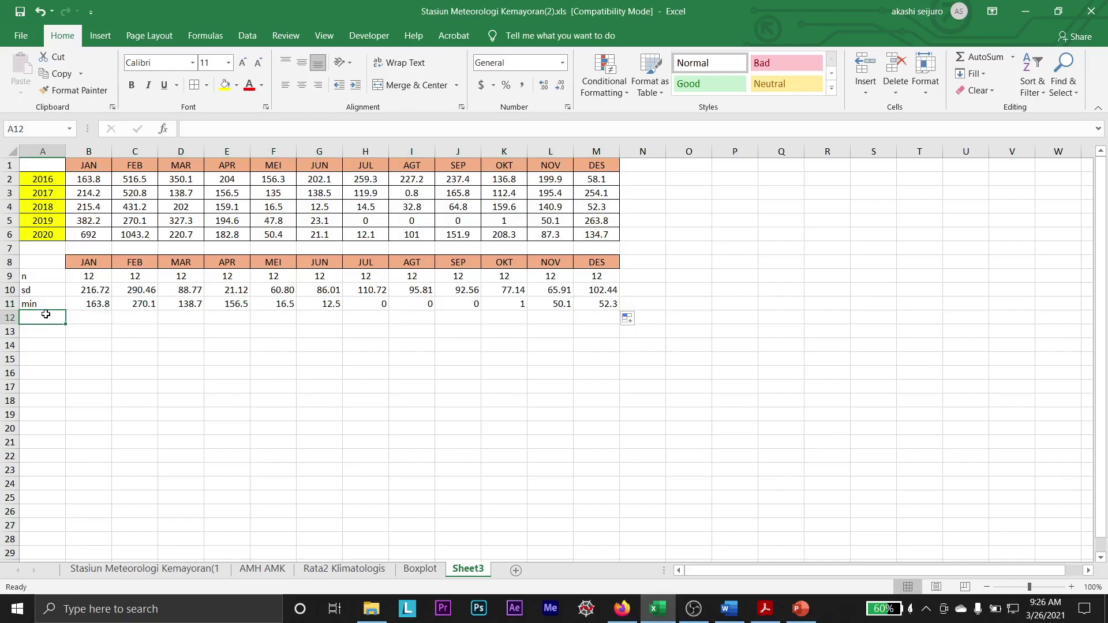
type("qq1")
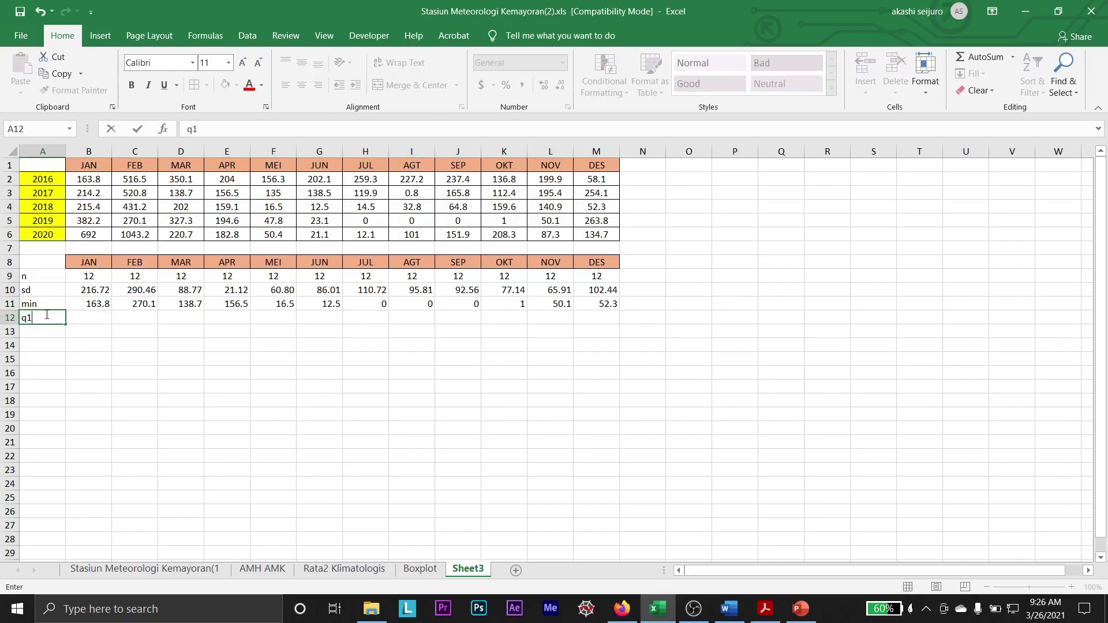
key("Tab")
key("alt+Tab")
key("alt+Tab")
key("alt+Tab")
key("alt+Tab")
key("alt+Tab")
key("alt+Tab")
key("alt+Tab")
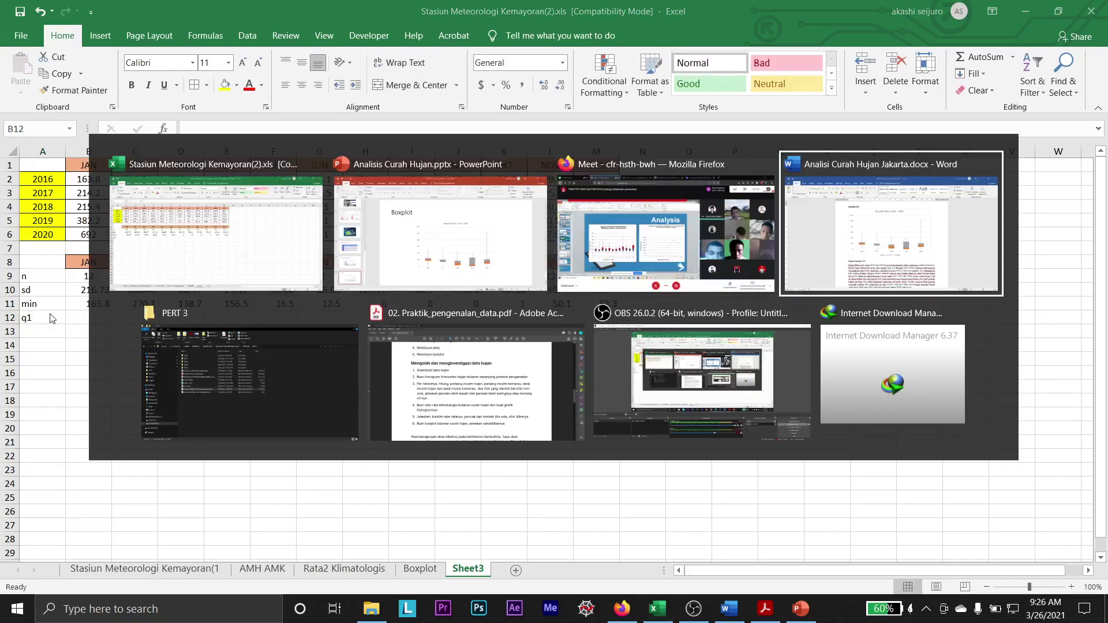
key("alt+Tab")
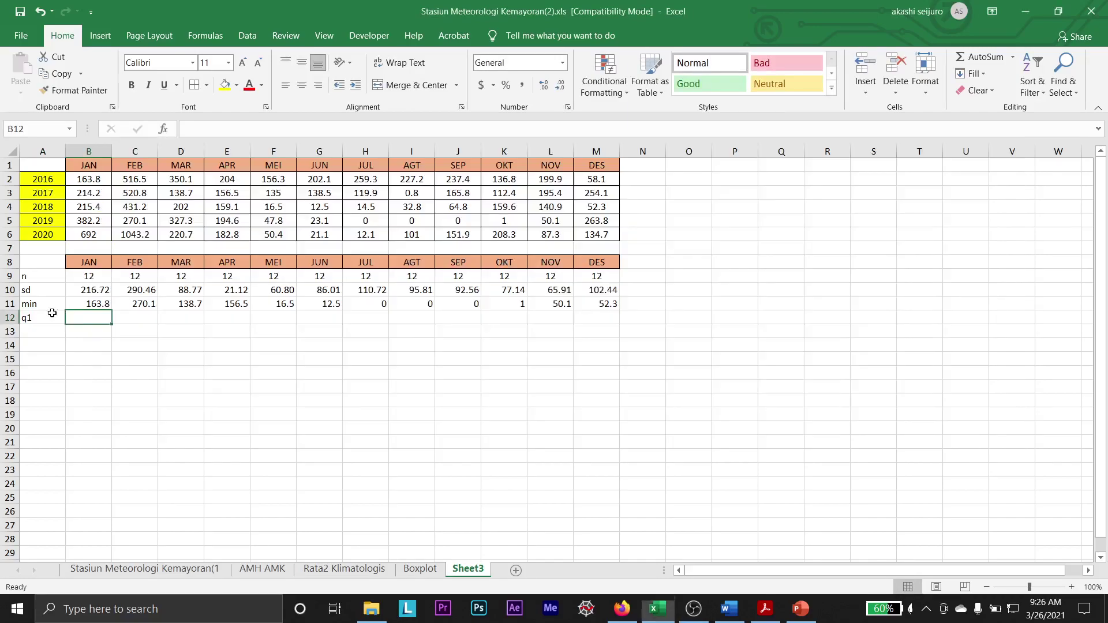
- Check the Q1 formula for 2016 on the Boxplot sheet as a reference, and return to Sheet3
left_click(420, 569)
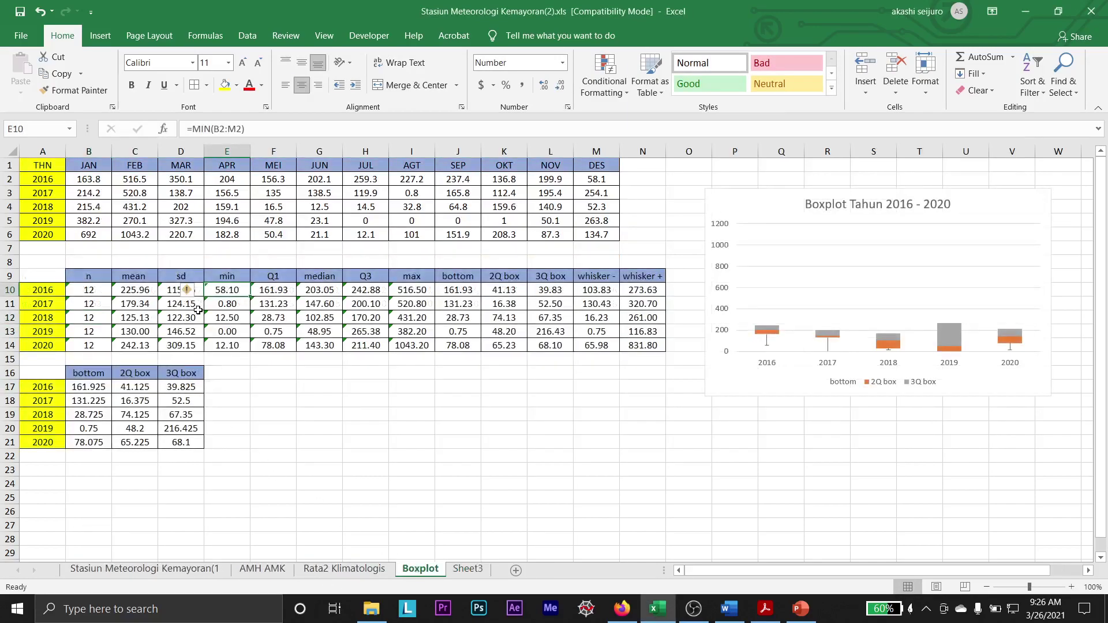
left_click(261, 295)
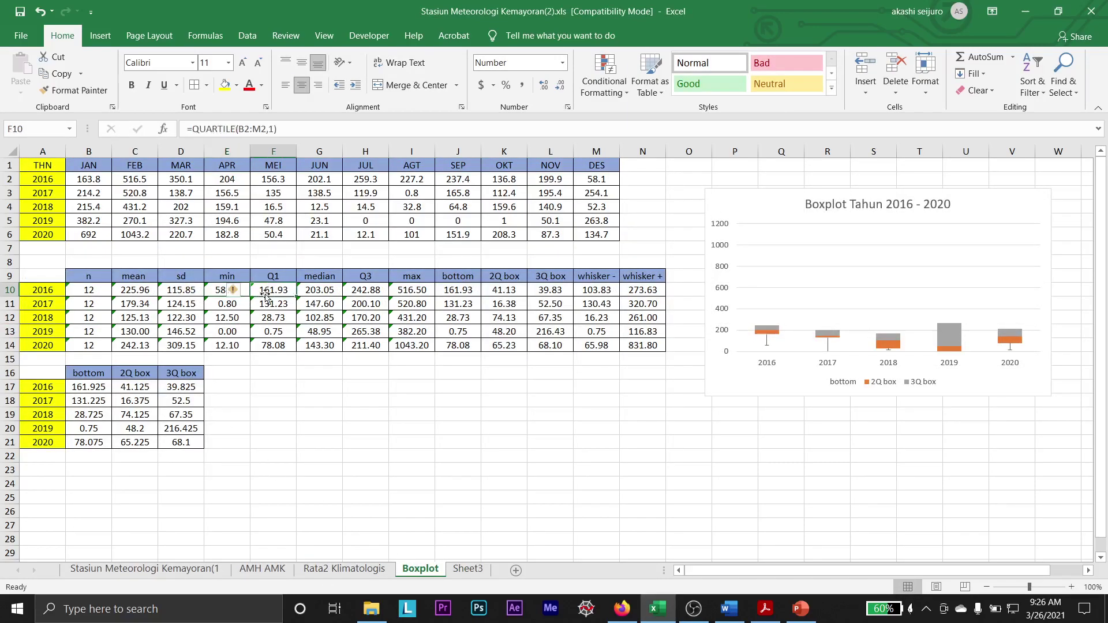
left_click(295, 128)
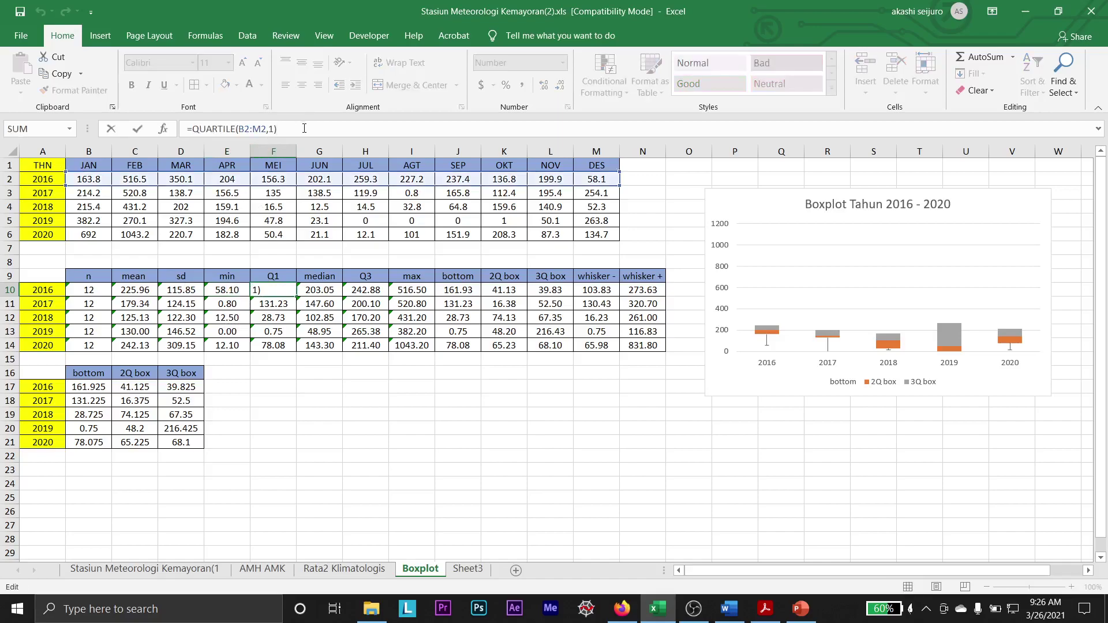
key("alt+Tab")
key("alt+Tab")
key("alt+Tab")
key("alt+Tab")
key("alt+Tab")
key("alt+Tab")
key("alt+Tab")
key("alt+Tab")
key("alt+Tab")
key("alt+Tab")
left_click(468, 569)
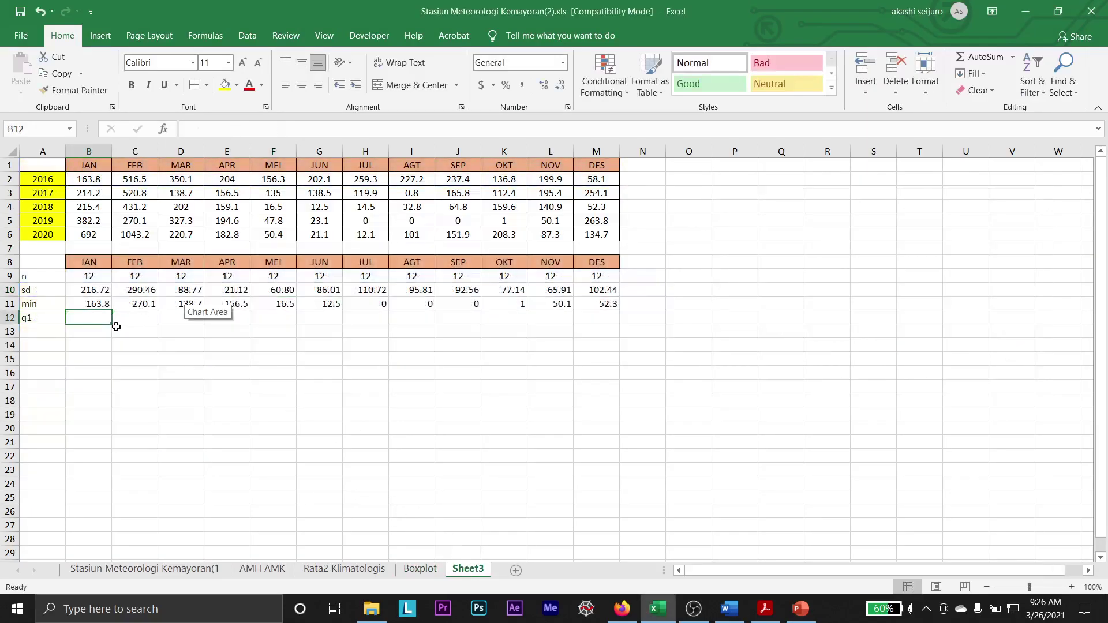
- Enter =QUARTILE(B2:B6,1) in B12 and fill it across to M12
type("=quartile")
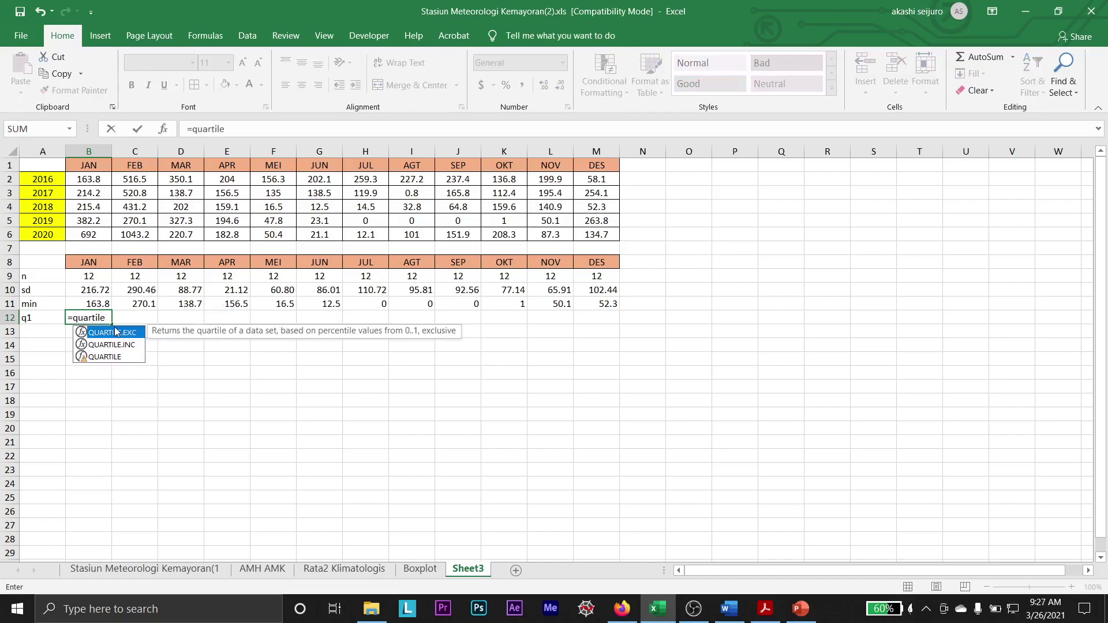
type("(")
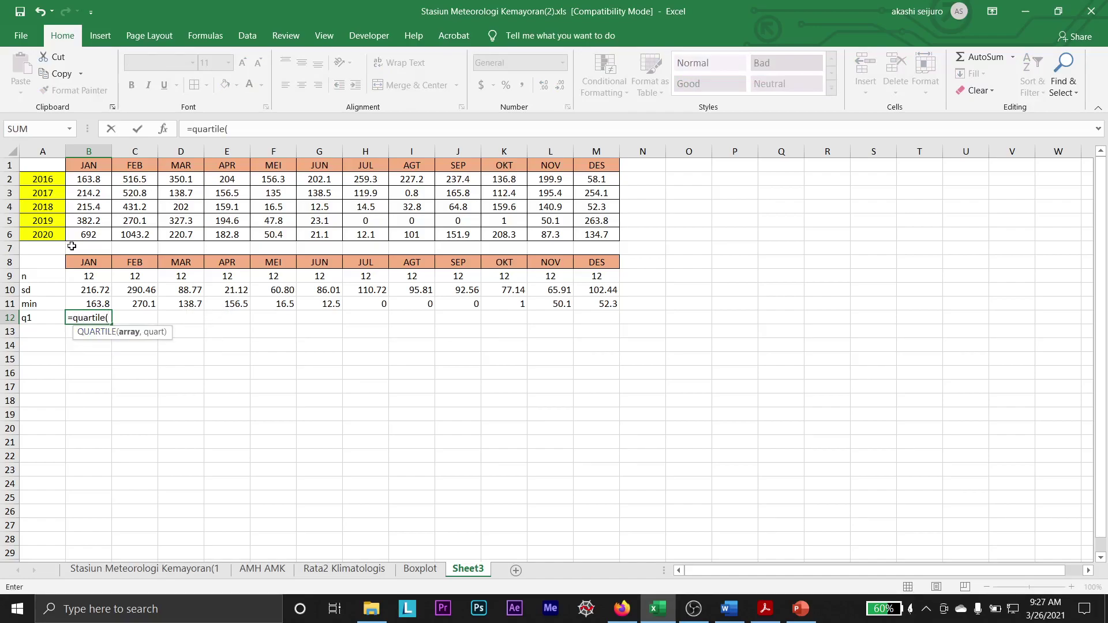
left_click_drag(96, 182, 102, 231)
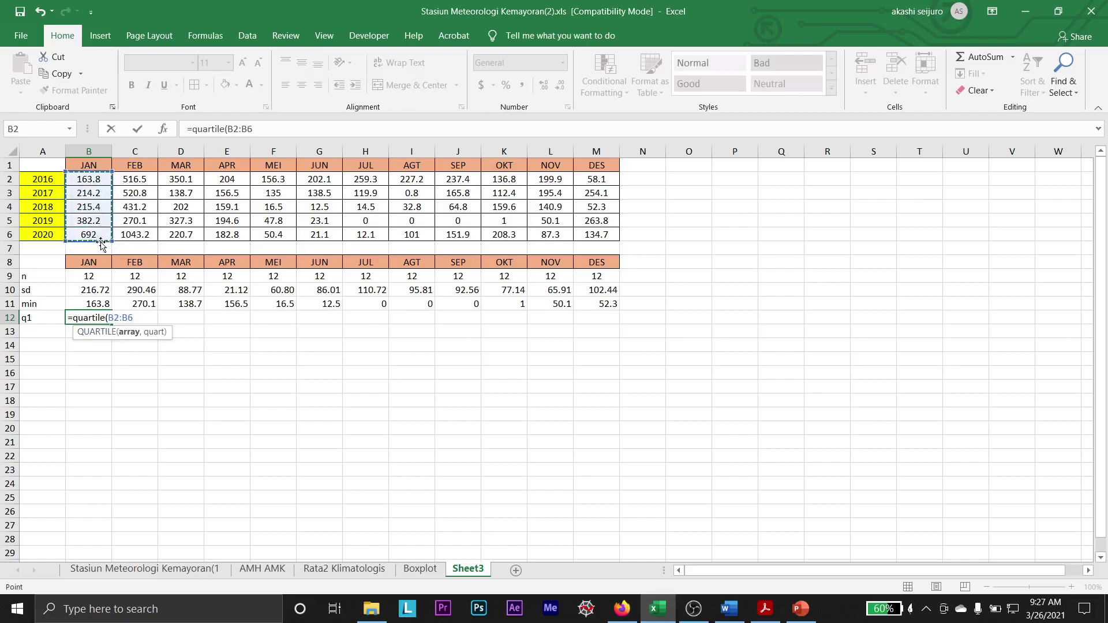
type(",1)")
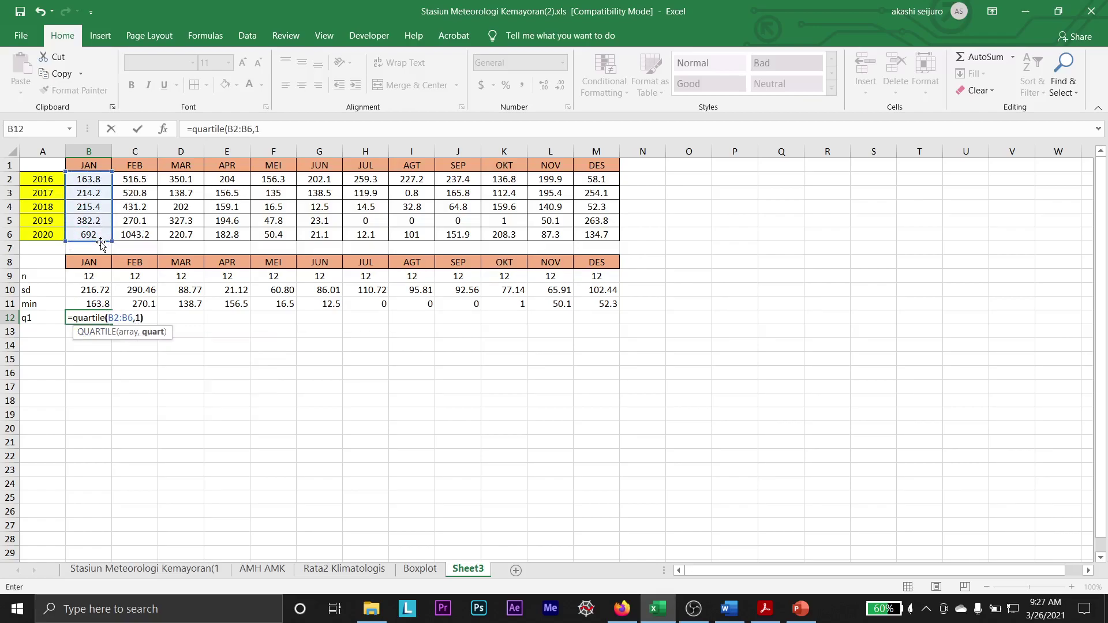
key("Return")
left_click(109, 321)
left_click_drag(109, 324, 619, 325)
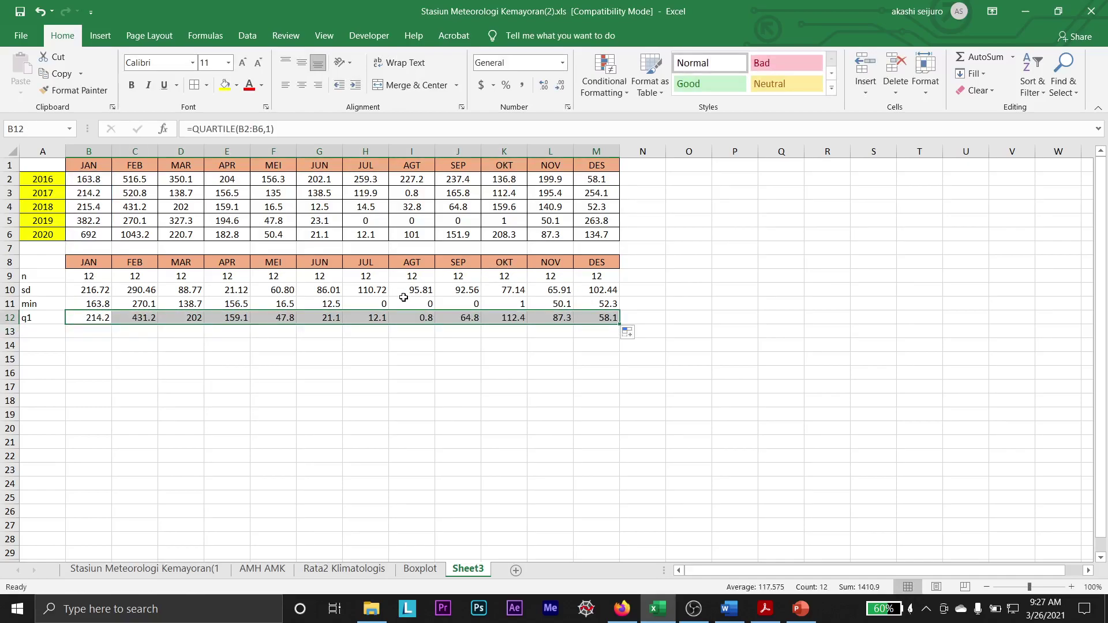
- Show the standard deviations in B10:M10 with one decimal place
left_click_drag(102, 289, 600, 289)
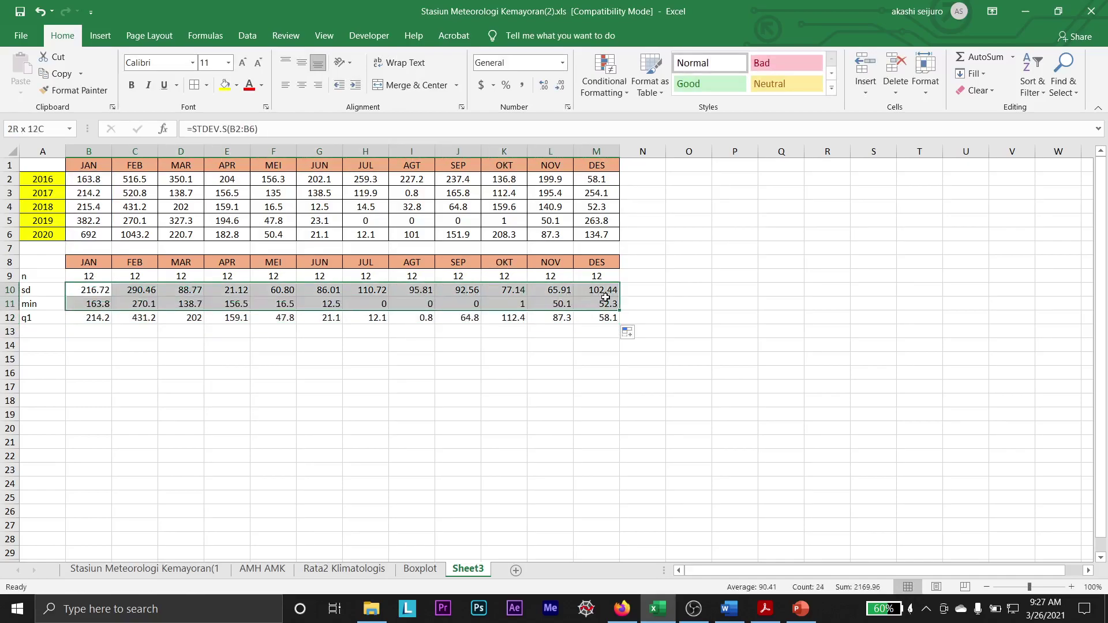
left_click(559, 85)
left_click(551, 359)
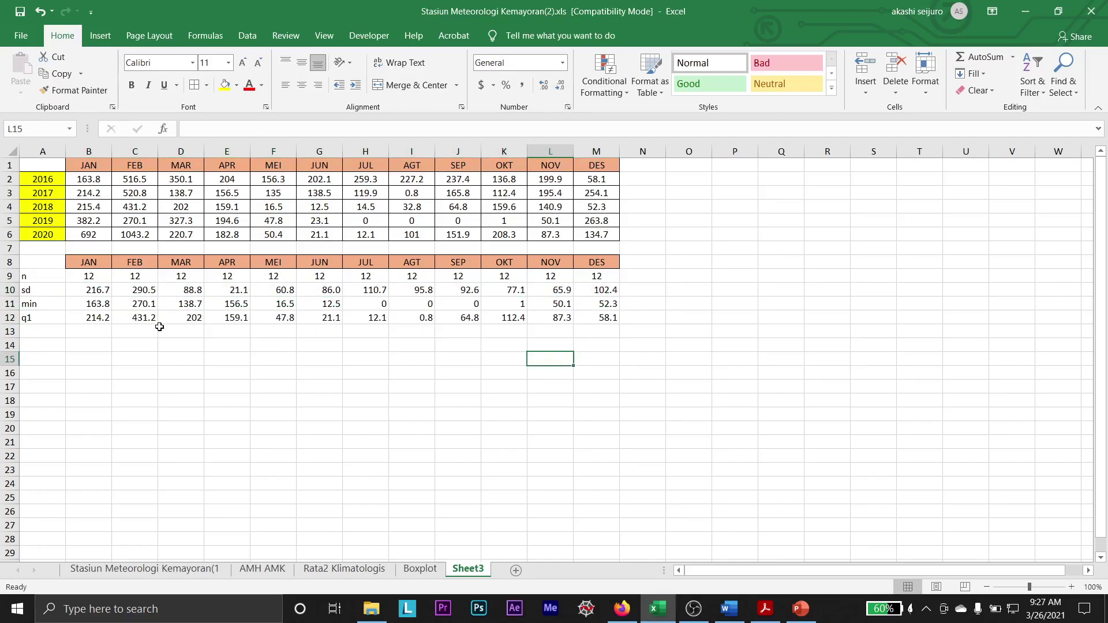
- Check the median formula for 2016 on the Boxplot sheet as a reference, and return to A13 on Sheet3
left_click(60, 331)
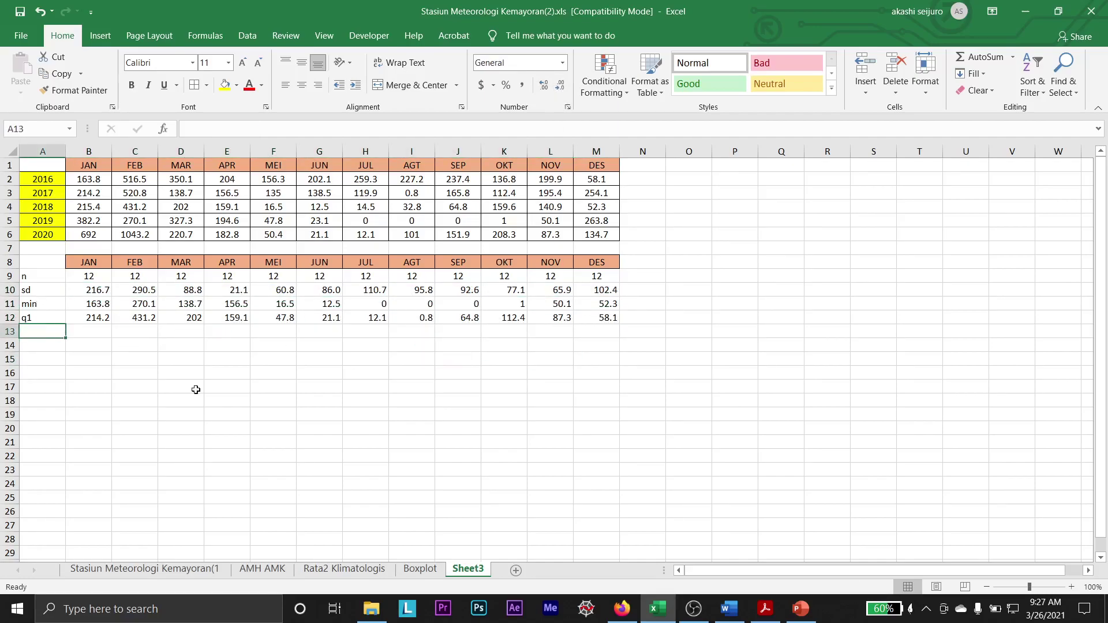
left_click(420, 569)
left_click(315, 290)
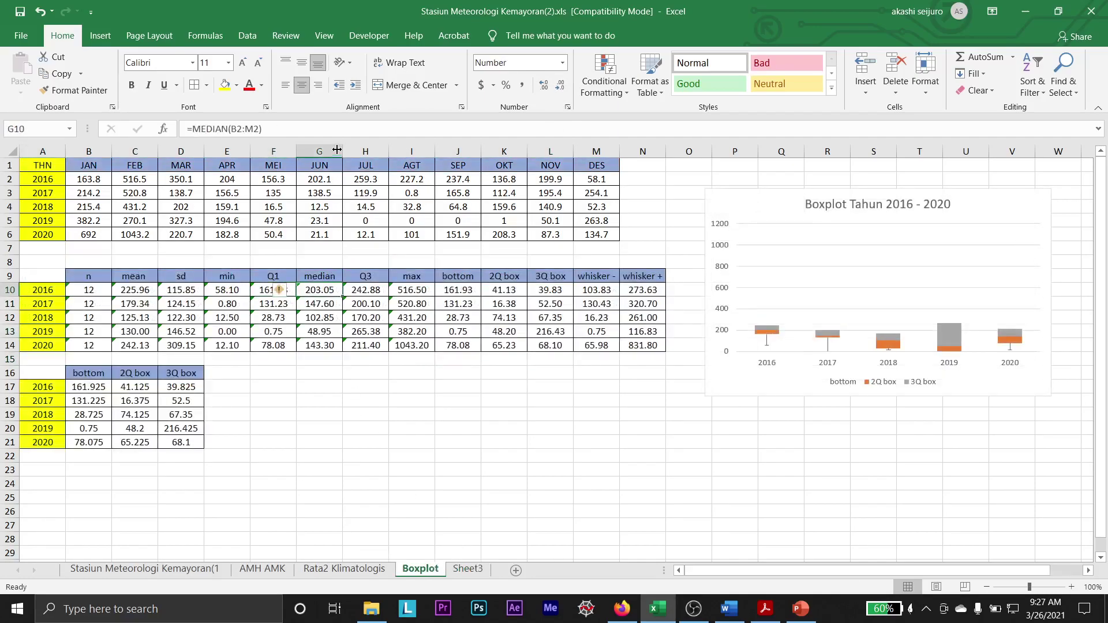
key("F2")
key("Escape")
left_click(467, 570)
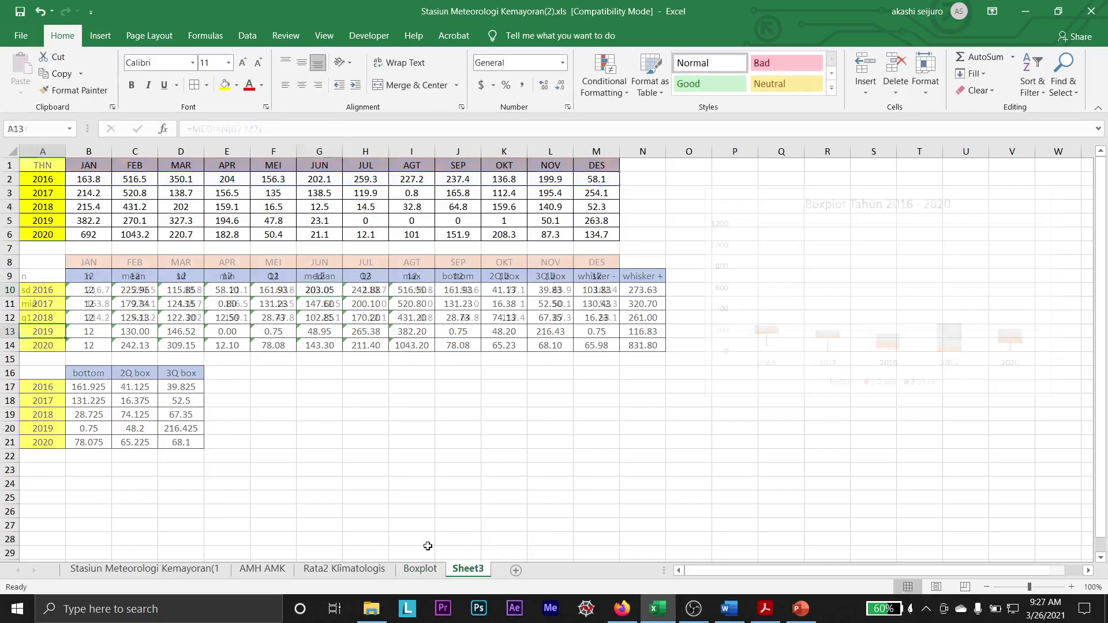
- Label A13 as median, enter =MEDIAN(B2:B6) in B13 and fill it across to M13
type("median")
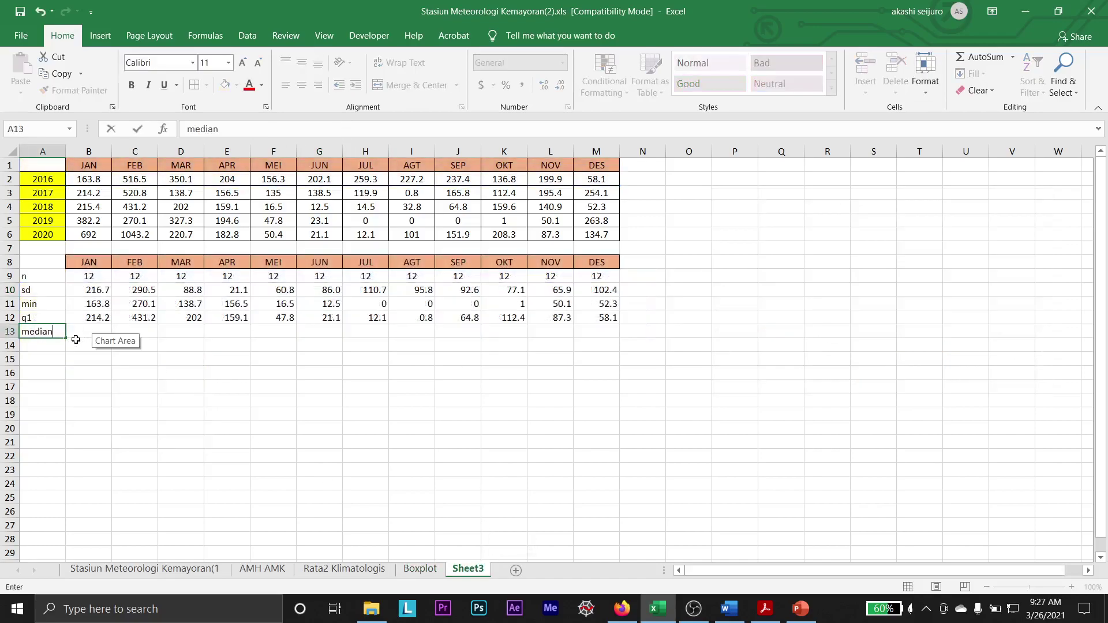
key("Tab")
type("=med")
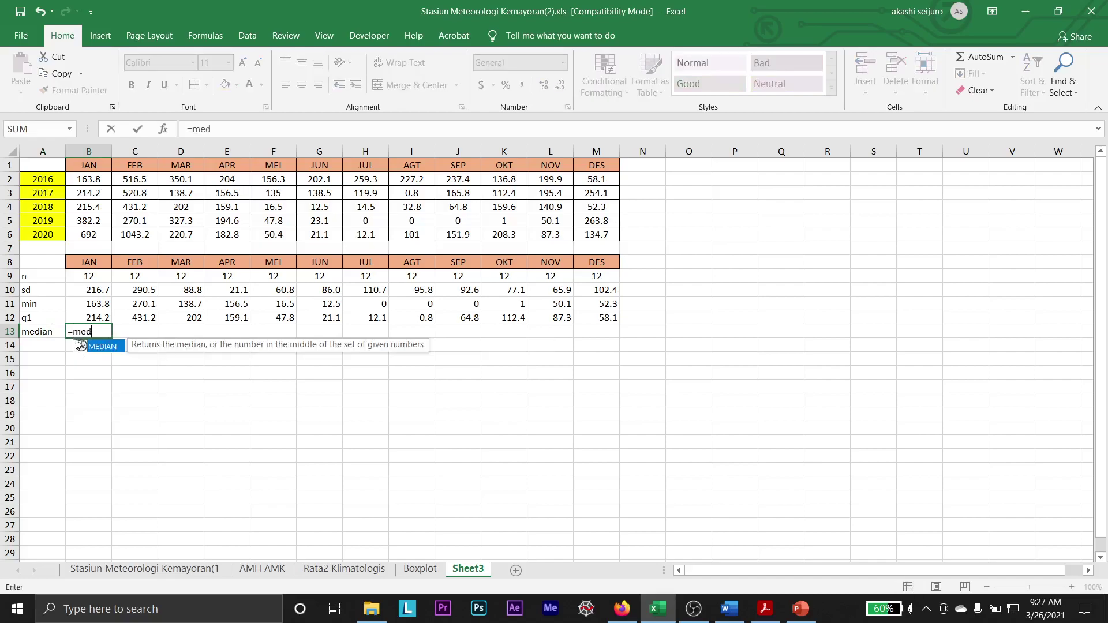
type("ian(")
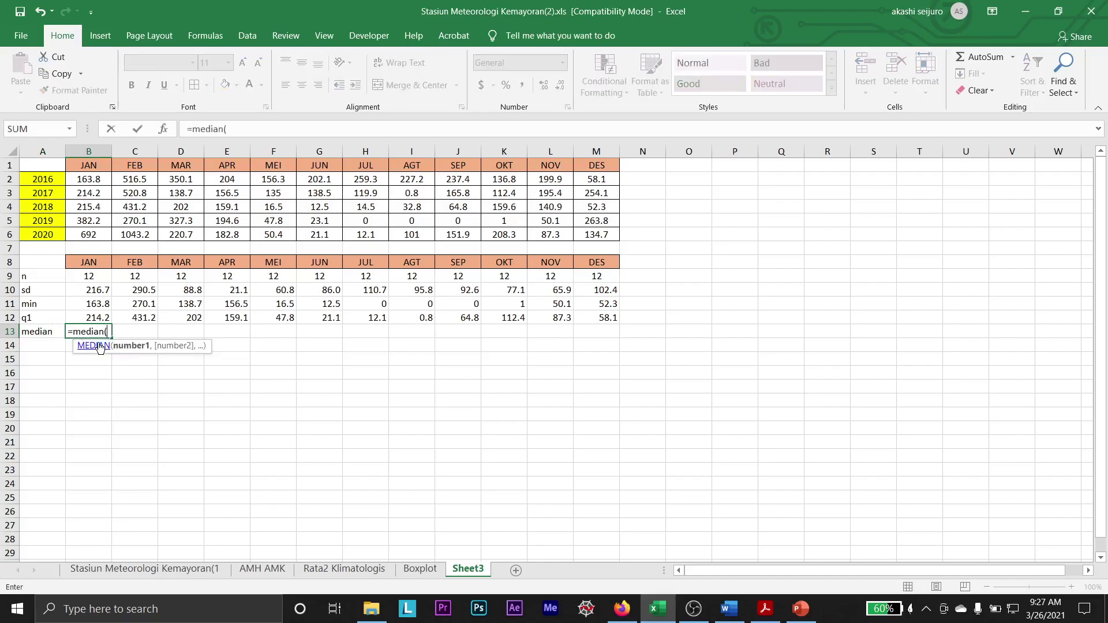
left_click_drag(87, 180, 86, 235)
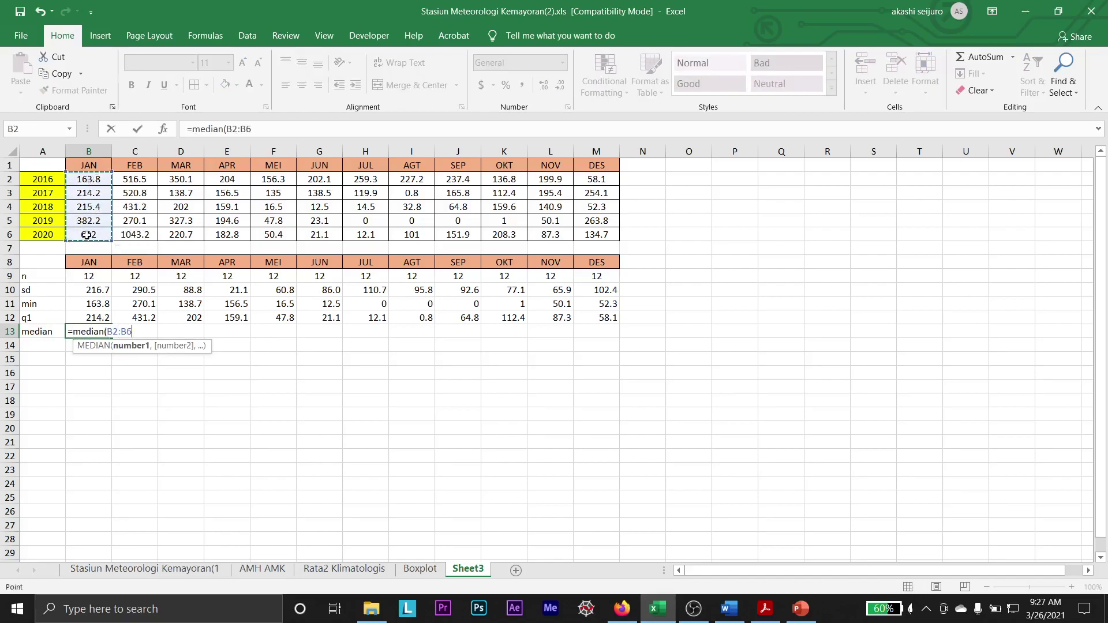
type(")")
key("Return")
key("Up")
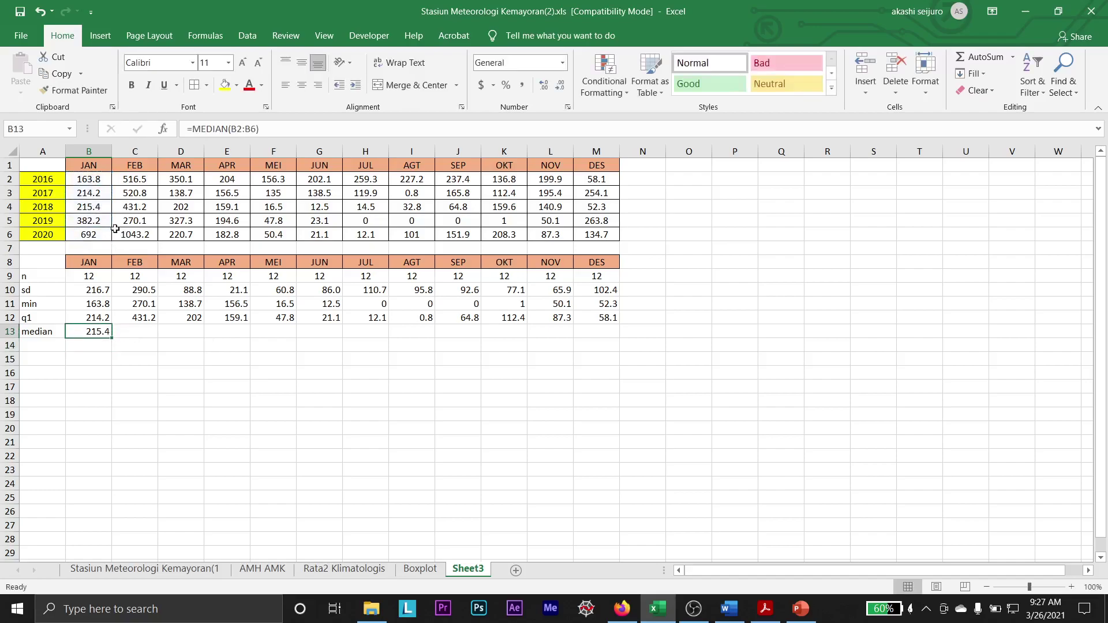
left_click_drag(112, 338, 612, 334)
- Check the Q3 formula for 2016 on the Boxplot sheet as a reference, and return to A14 on Sheet3
left_click(45, 353)
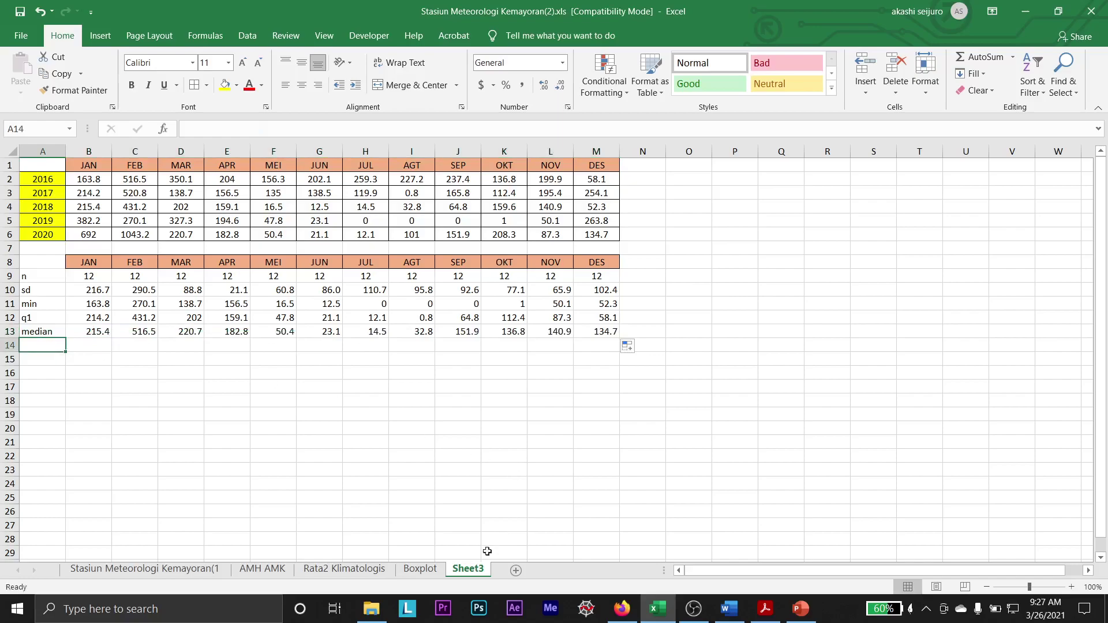
left_click(420, 569)
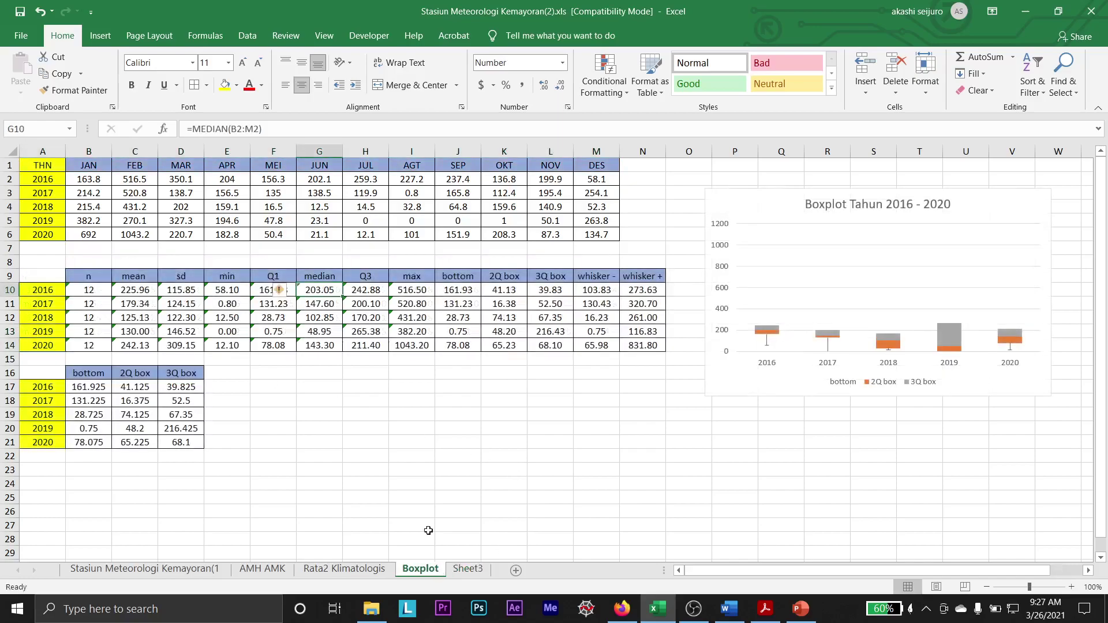
left_click(372, 290)
key("F2")
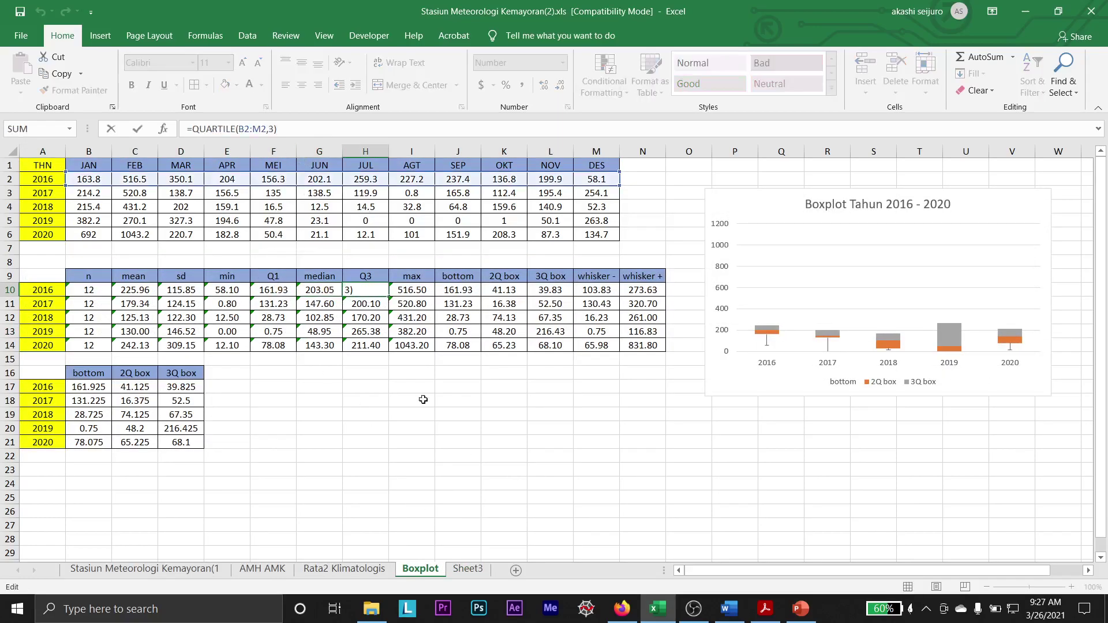
left_click(468, 570)
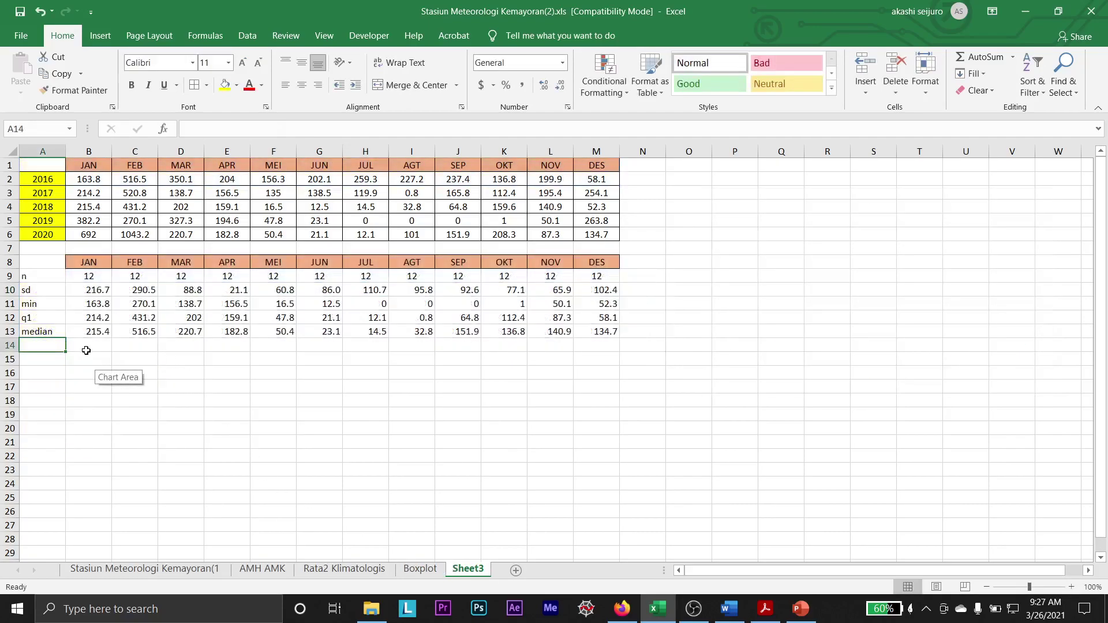
- Label A14 as q3 and try to enter a QUARTILE formula over B2:B6 in B14
type("q3")
left_click(78, 350)
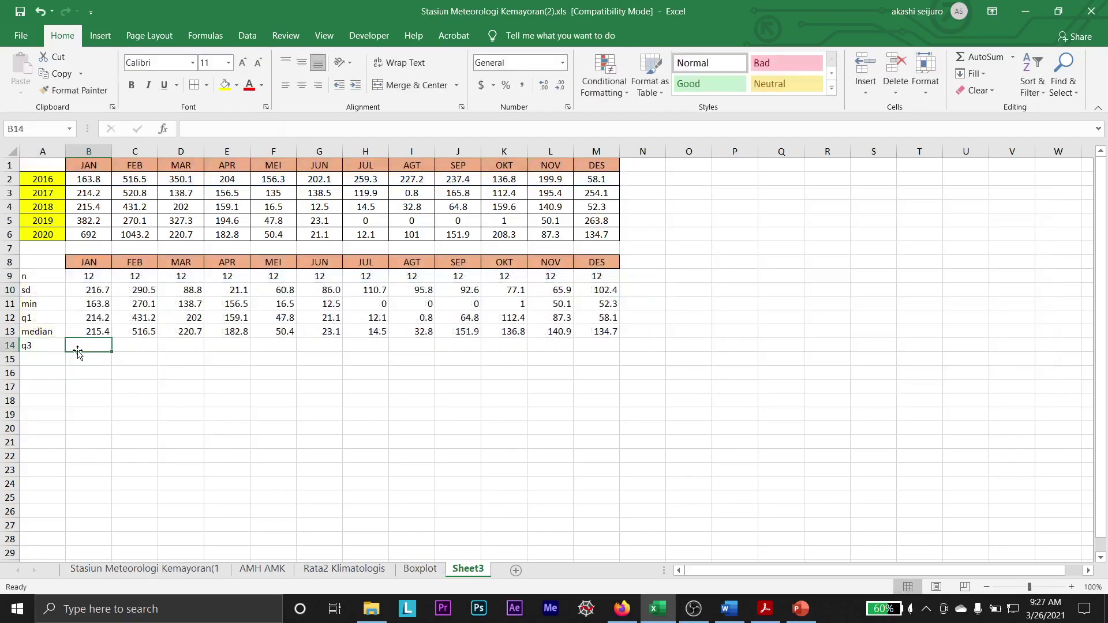
type("=quartil")
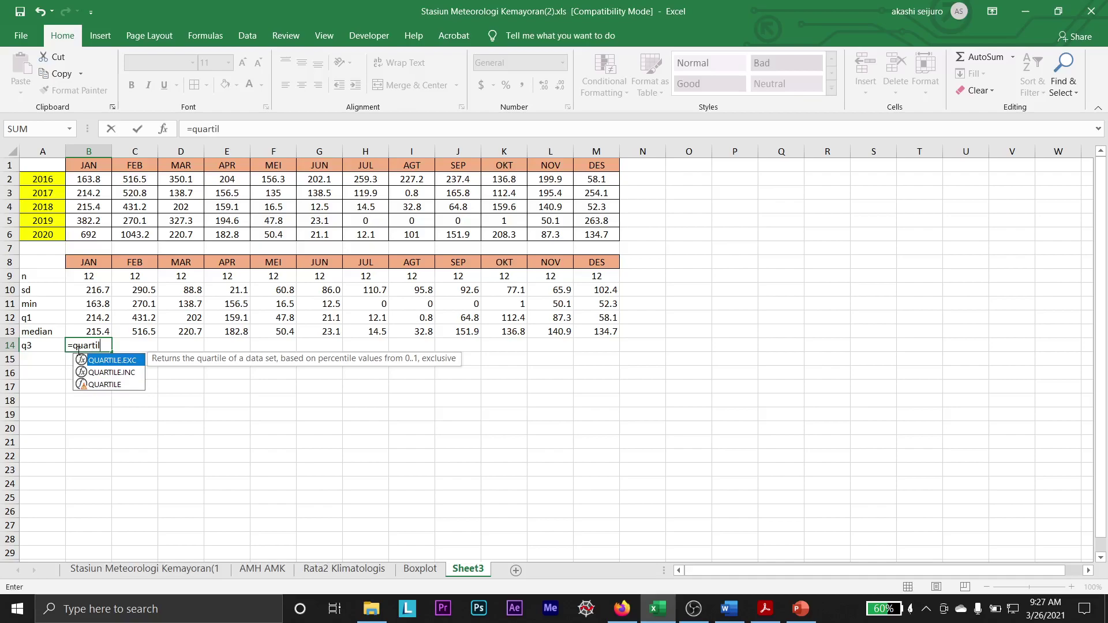
type("e(")
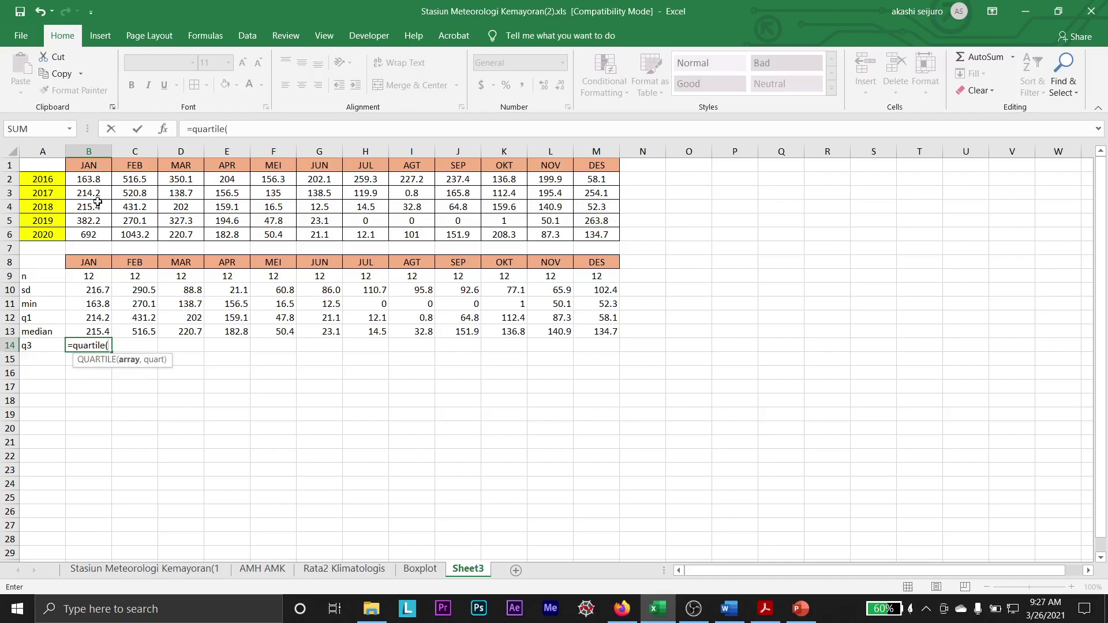
left_click_drag(103, 181, 107, 236)
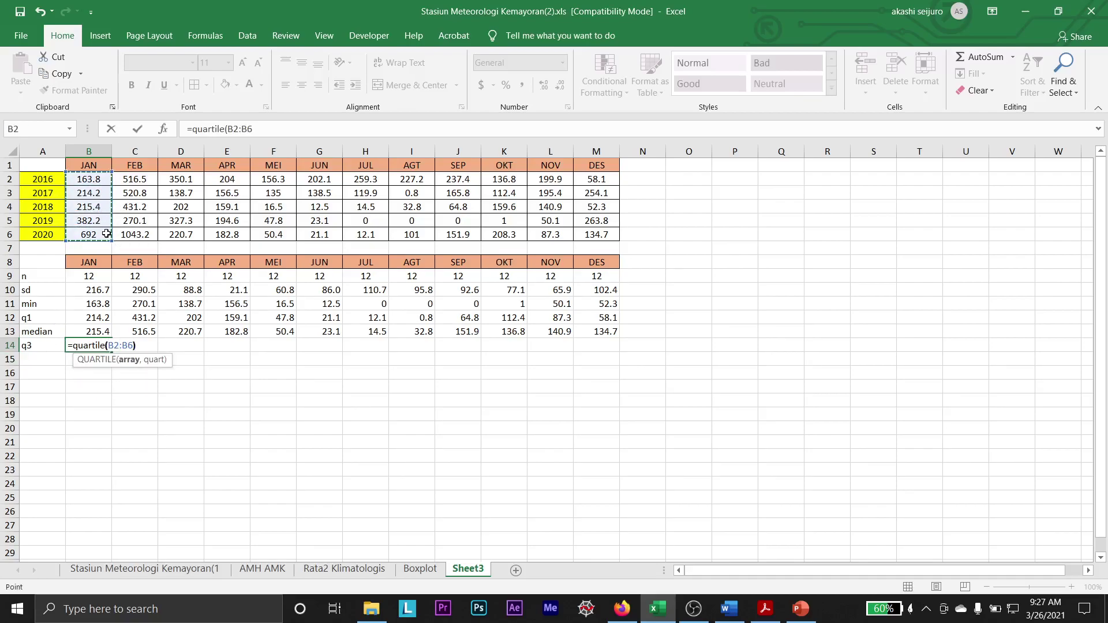
type(")")
key("Return")
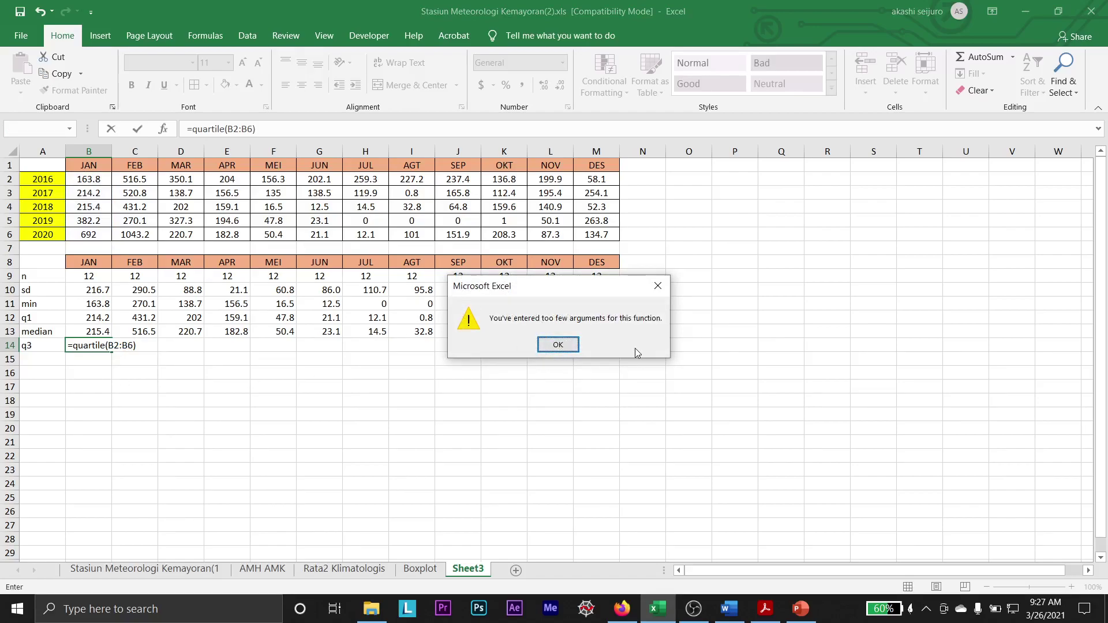
left_click(576, 346)
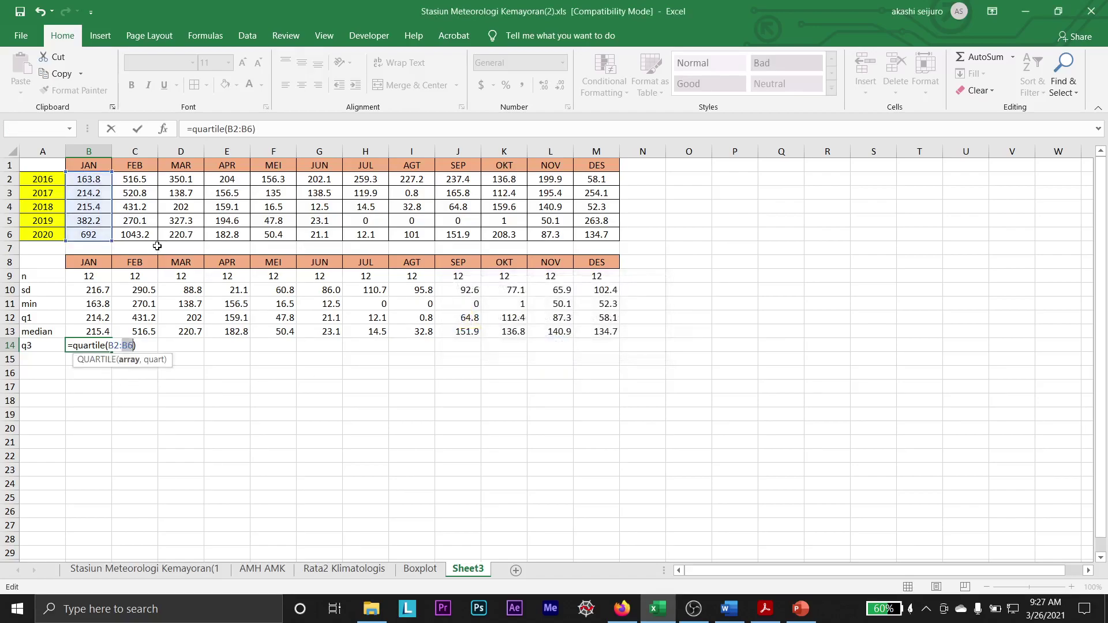
- Complete the formula in B14 as =QUARTILE(B2:B6,3) and fill it across to M14
left_click(254, 129)
type(",3")
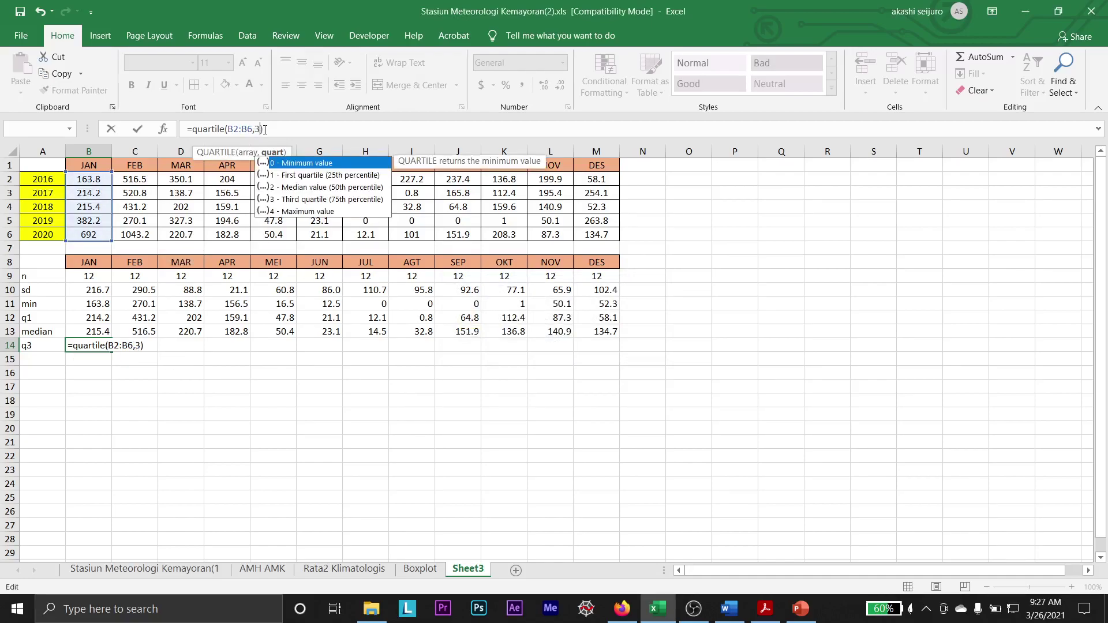
key("Return")
left_click(91, 343)
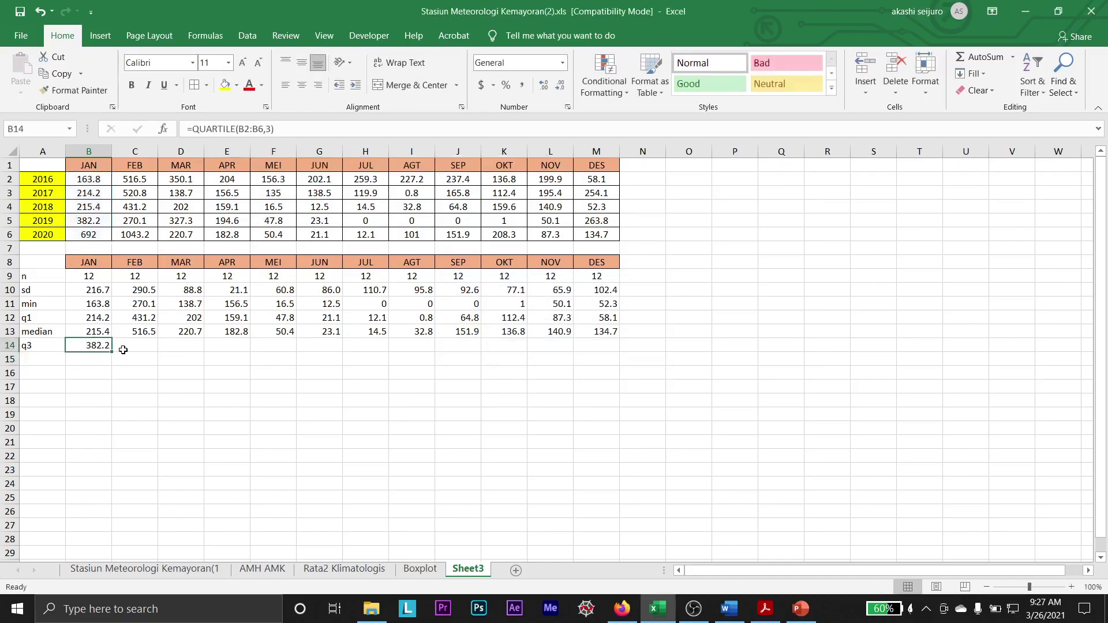
left_click_drag(113, 350, 54, 360)
- Following the Boxplot sheet, label A15 on Sheet3 as max, enter =MAX(B2:B6) in B15 and fill it across to M15
left_click(421, 569)
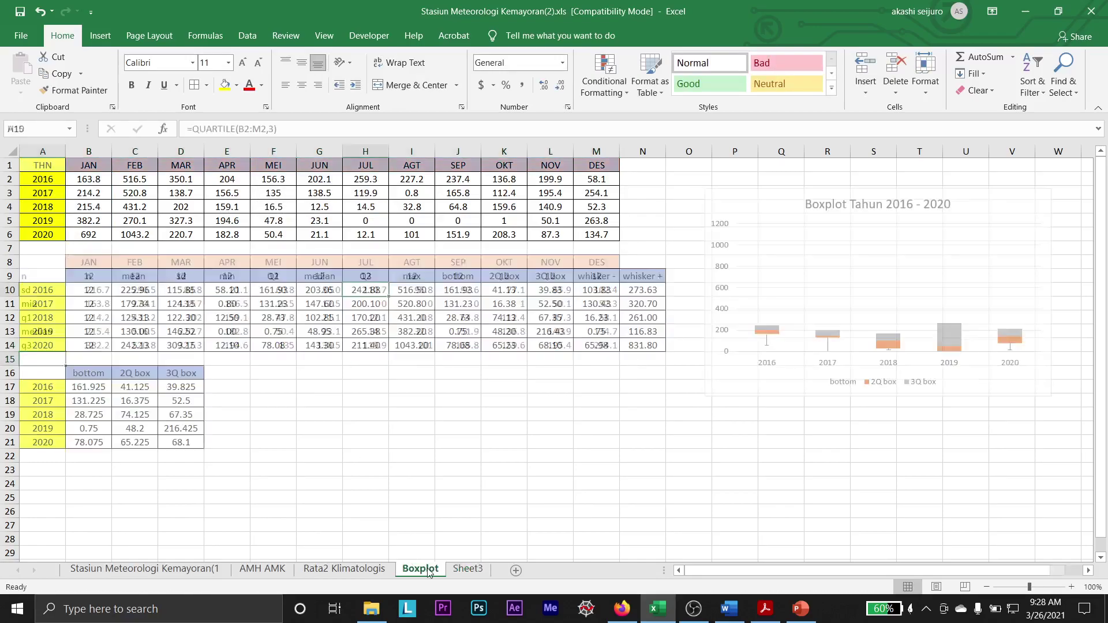
left_click(469, 568)
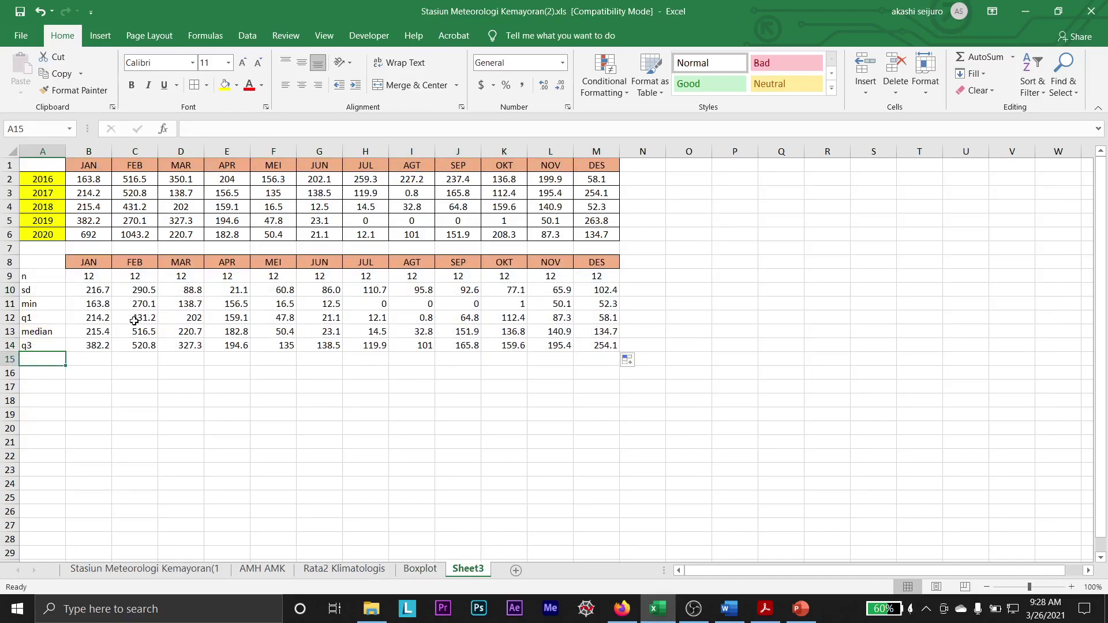
type("max")
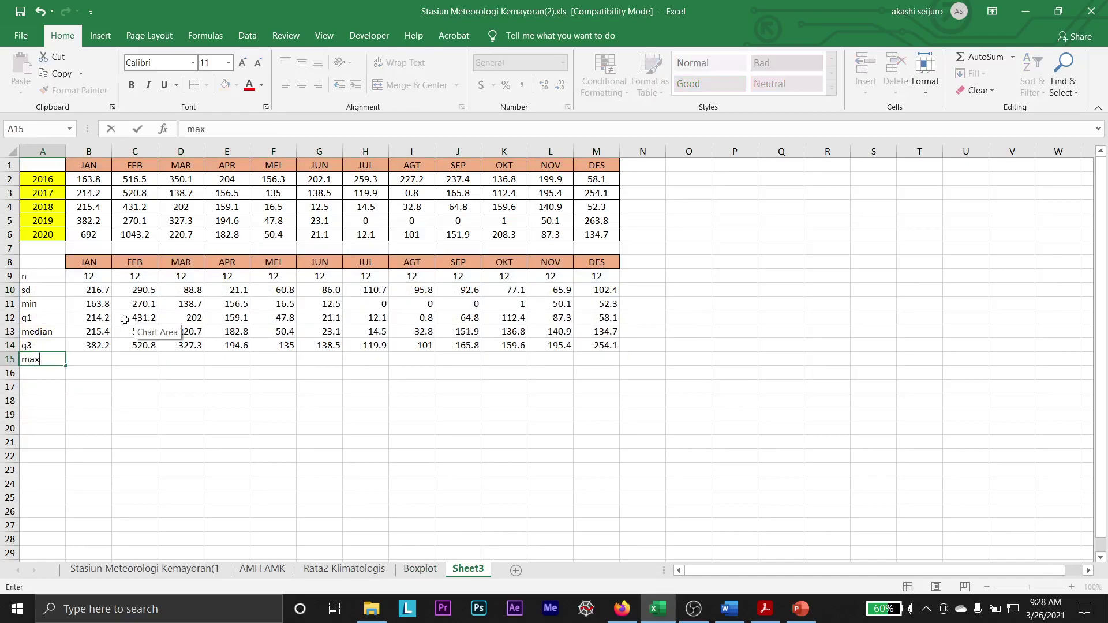
key("Tab")
left_click(219, 127)
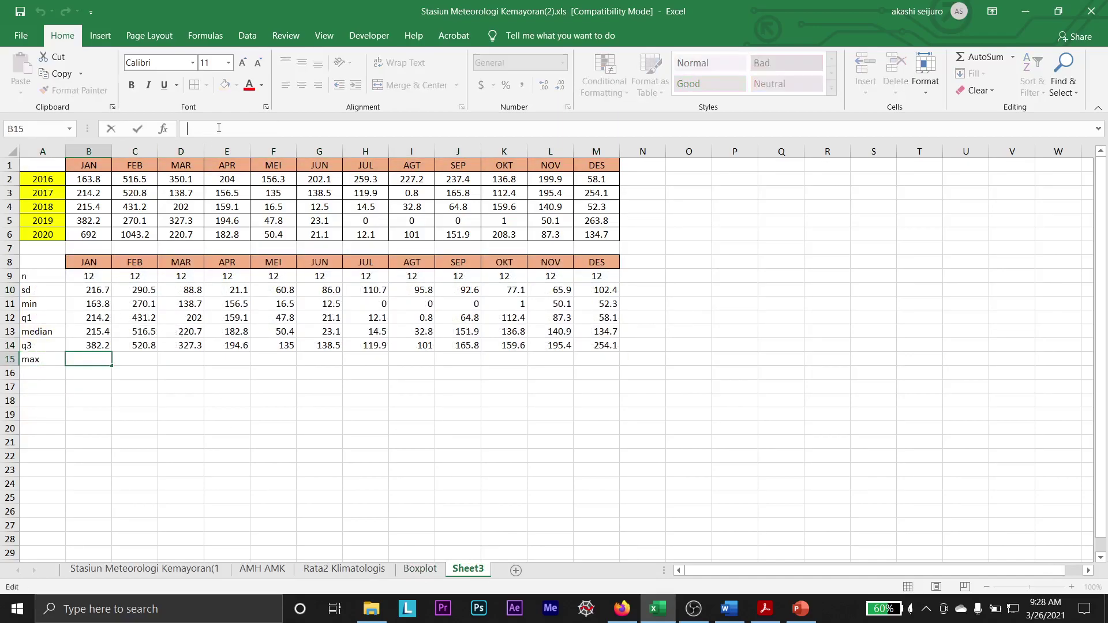
type("=max(")
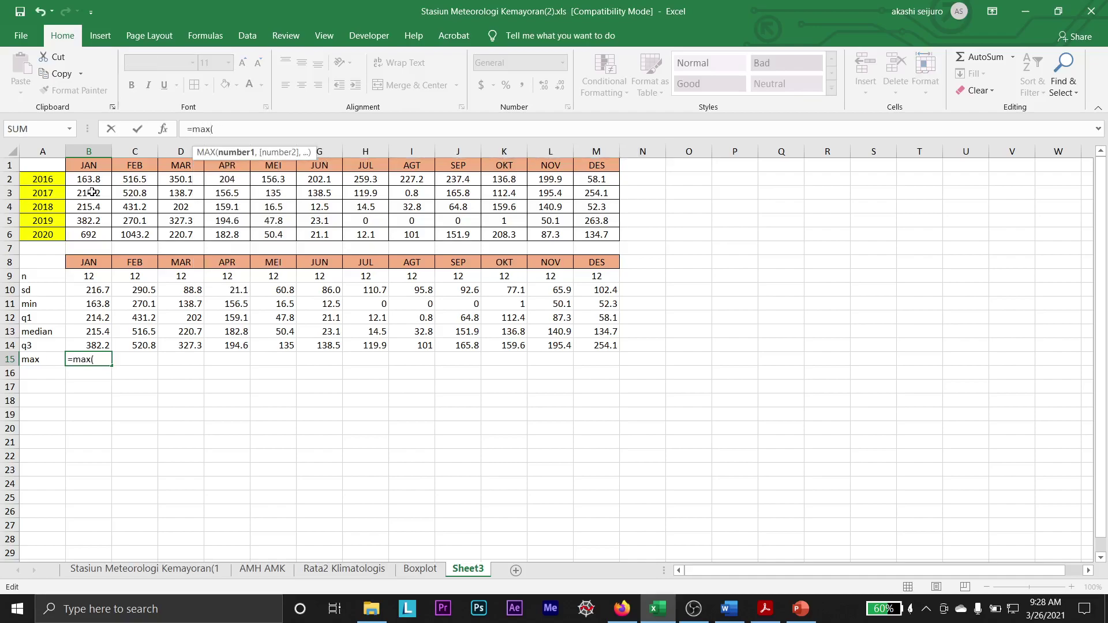
left_click_drag(90, 179, 100, 236)
key("Return")
key("Up")
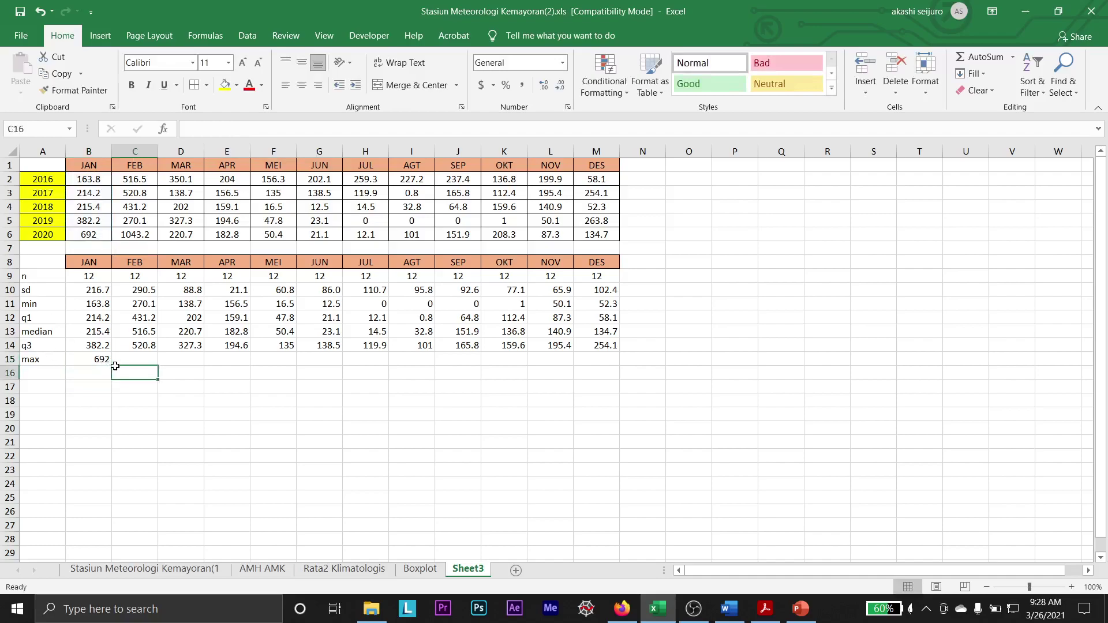
left_click_drag(112, 365, 621, 359)
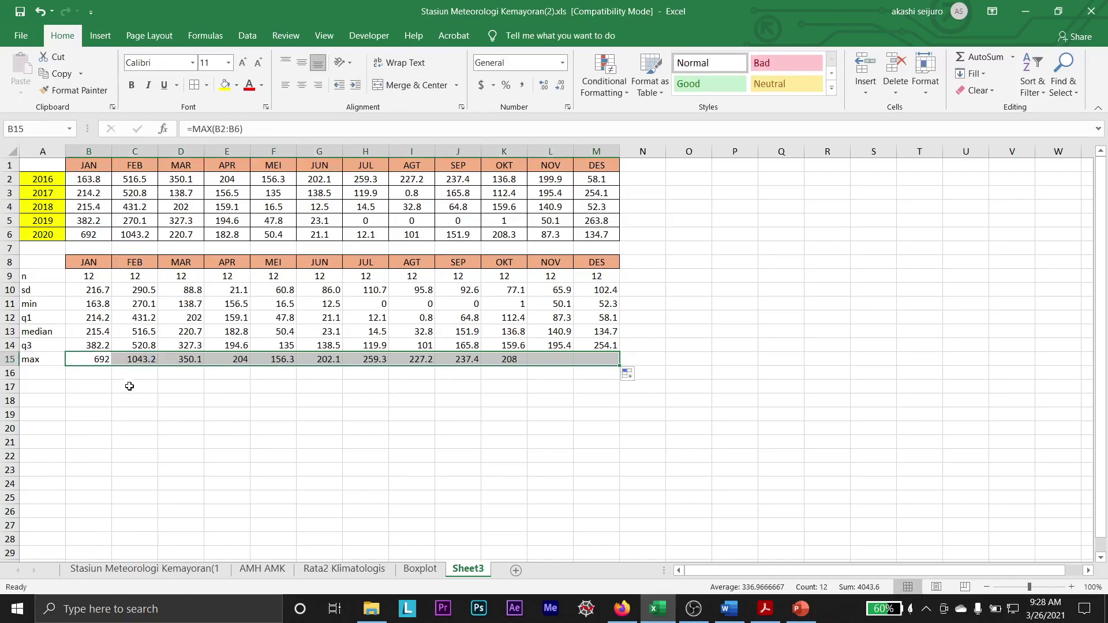
- Check the bottom formula for 2016 on the Boxplot sheet as a reference, and return to A16 on Sheet3
left_click(86, 370)
left_click(436, 569)
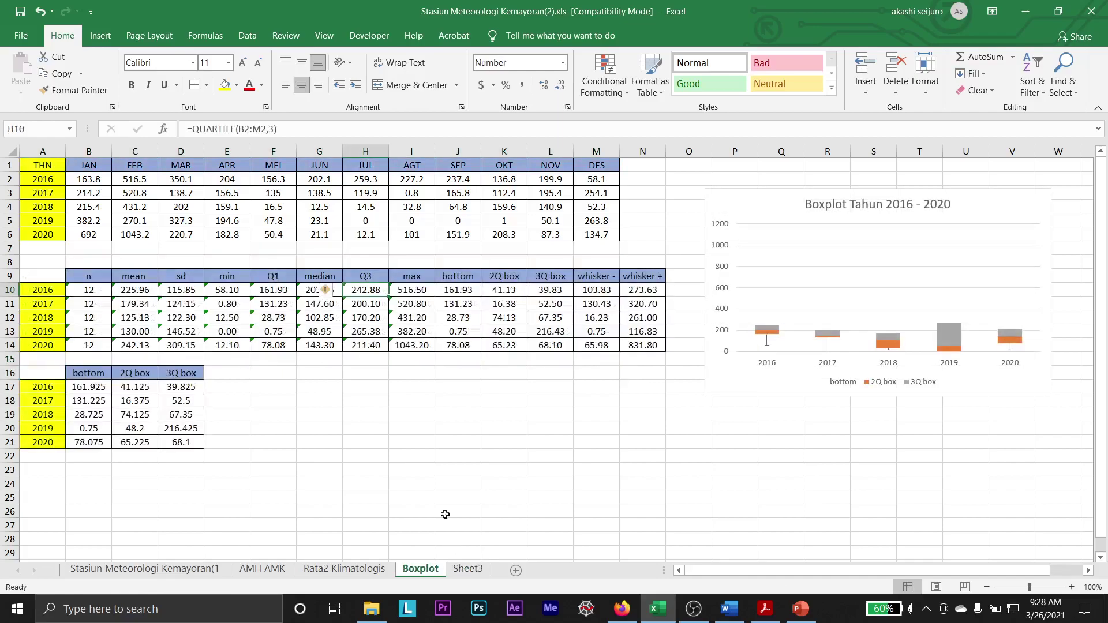
left_click(459, 288)
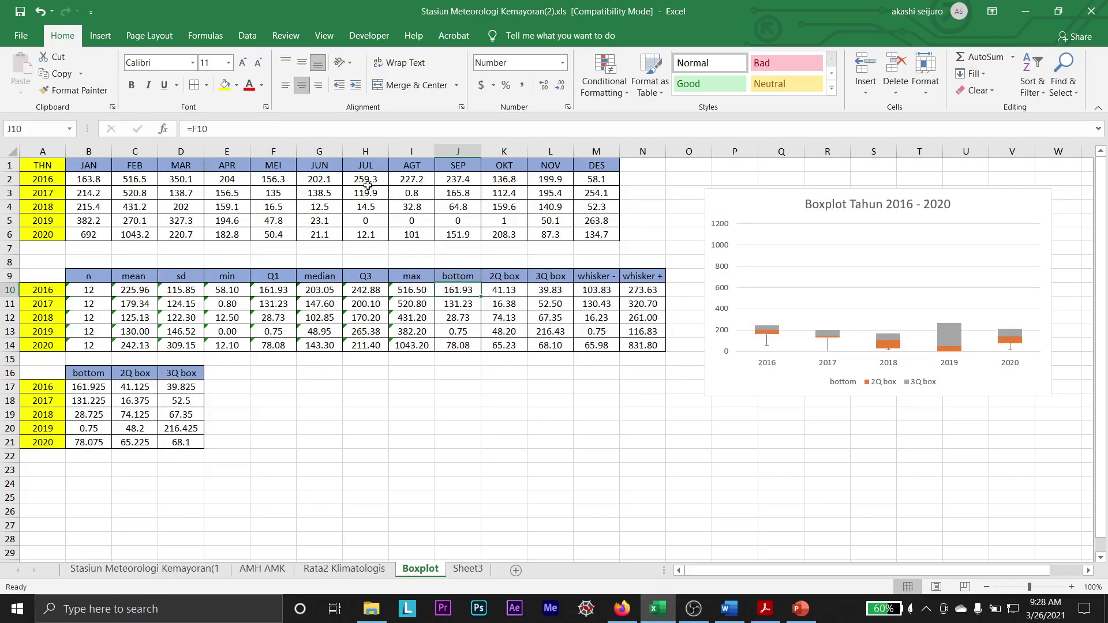
left_click(467, 569)
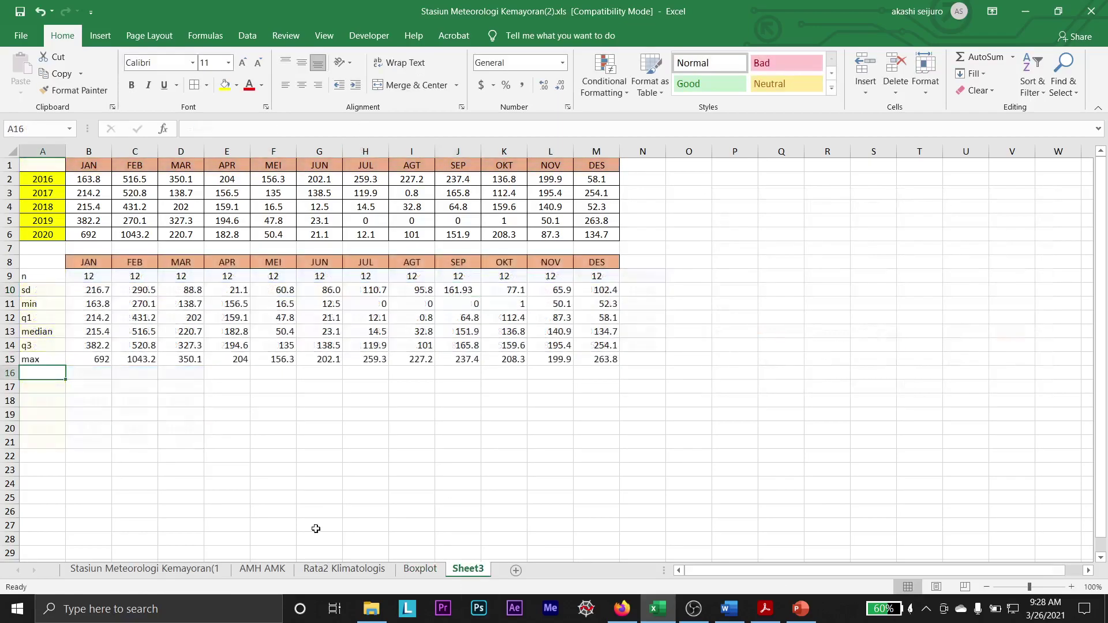
- Label A16 as bottom, enter =B12 in B16 and fill it across to M16
type("botto")
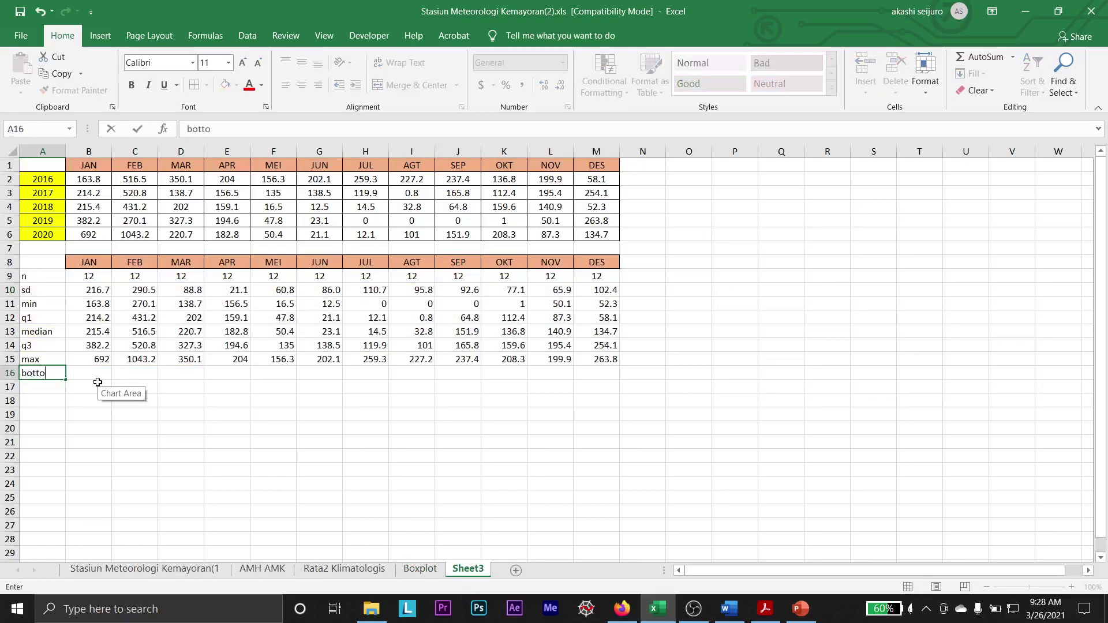
type("m")
key("Tab")
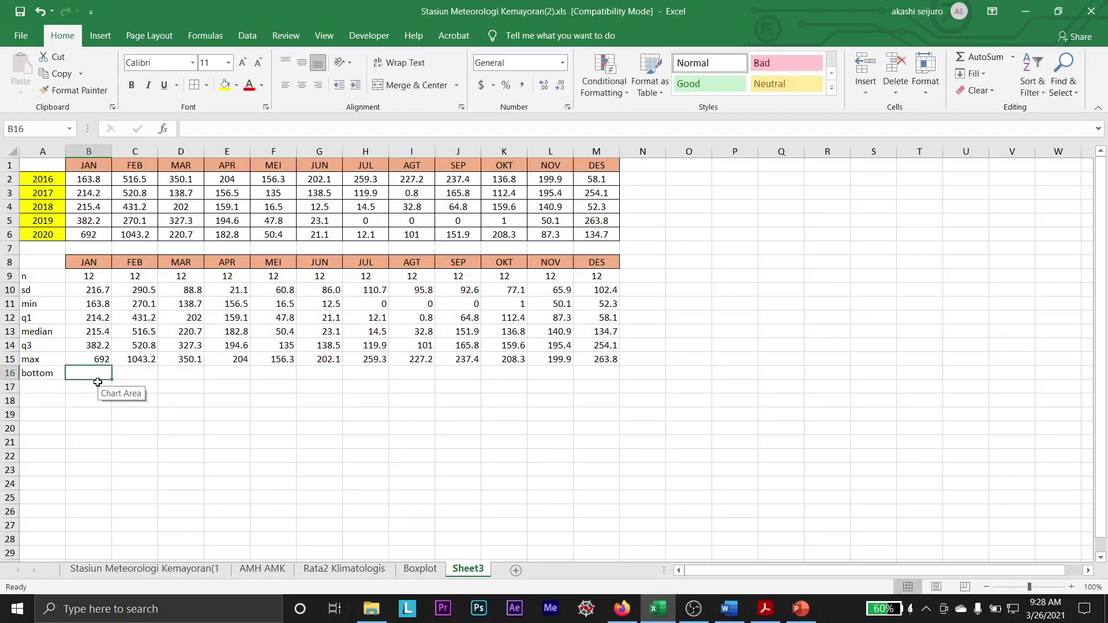
type("=")
left_click(100, 320)
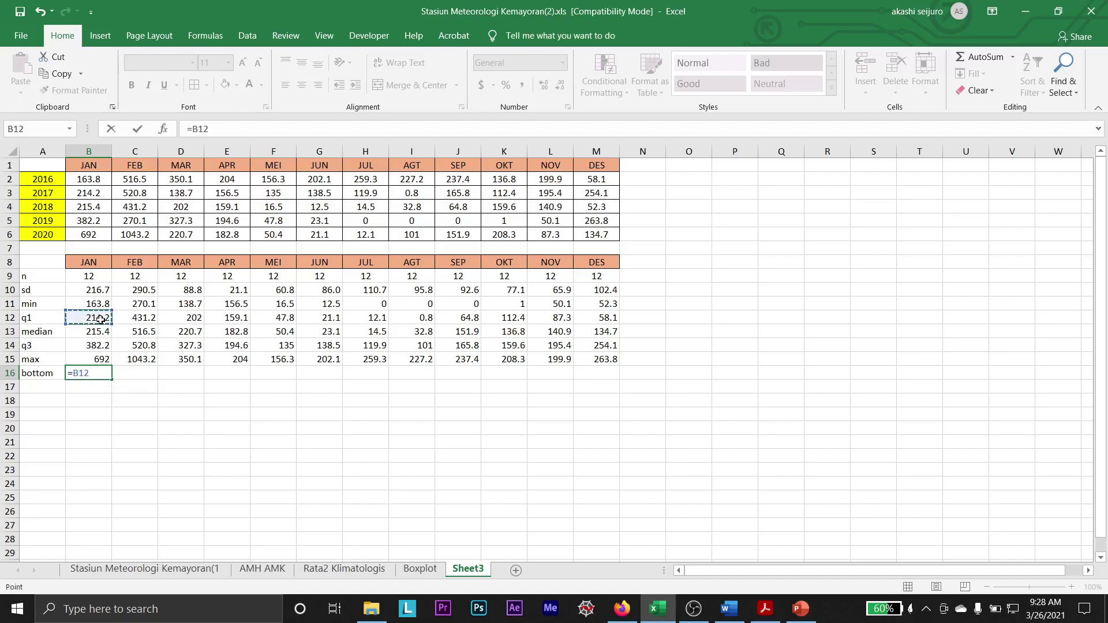
key("Return")
key("Up")
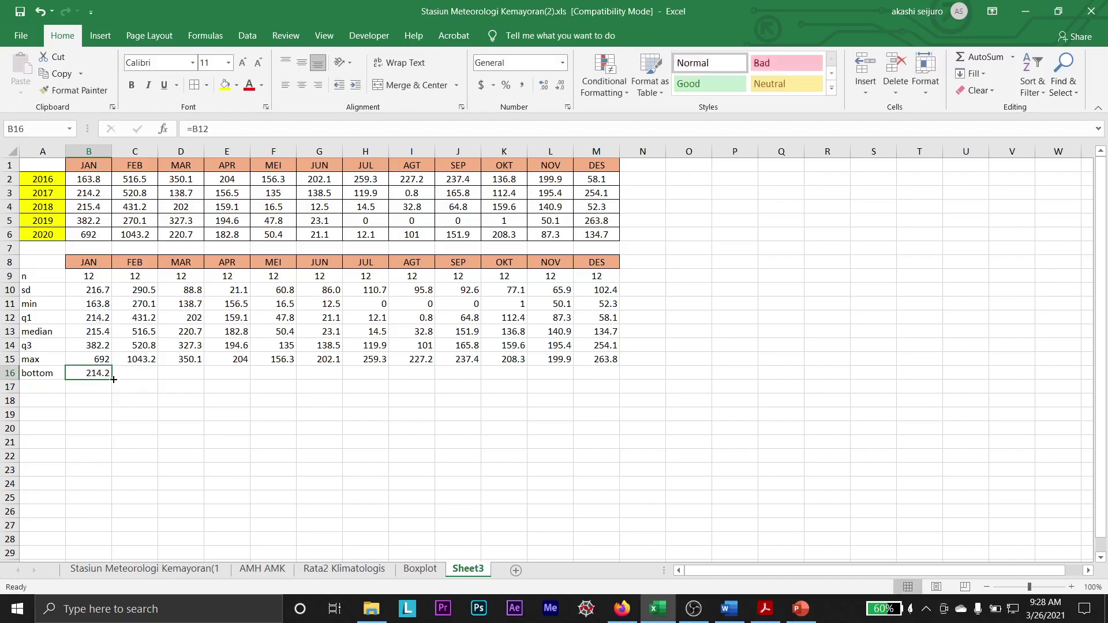
left_click_drag(113, 379, 618, 374)
- Check the heading after bottom on the Boxplot sheet and label A17 on Sheet3 as 2q box
left_click(52, 387)
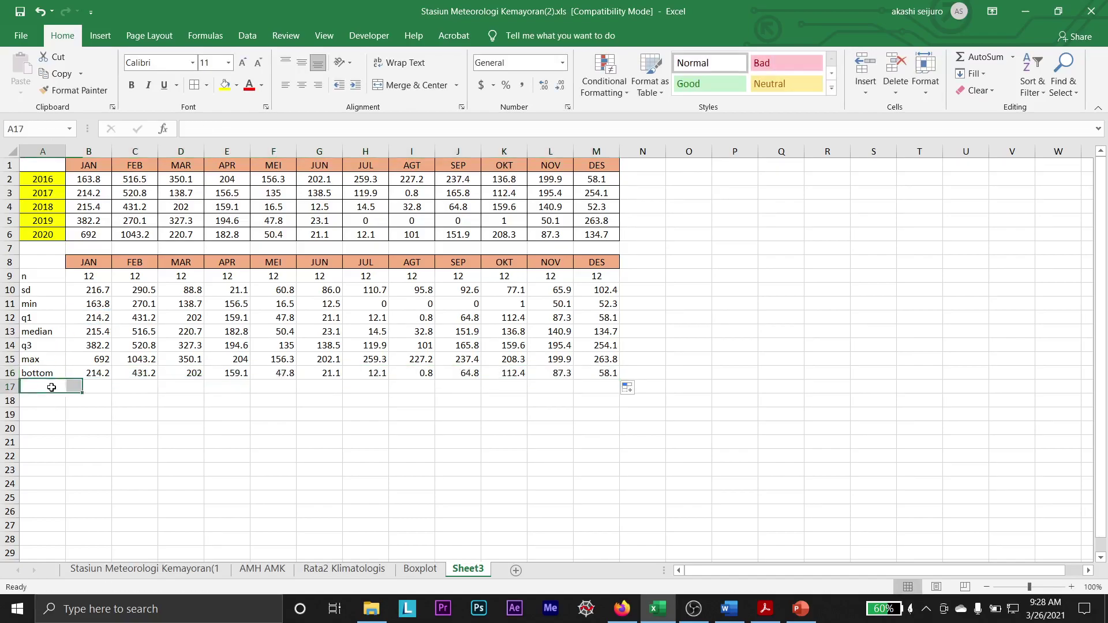
left_click(421, 569)
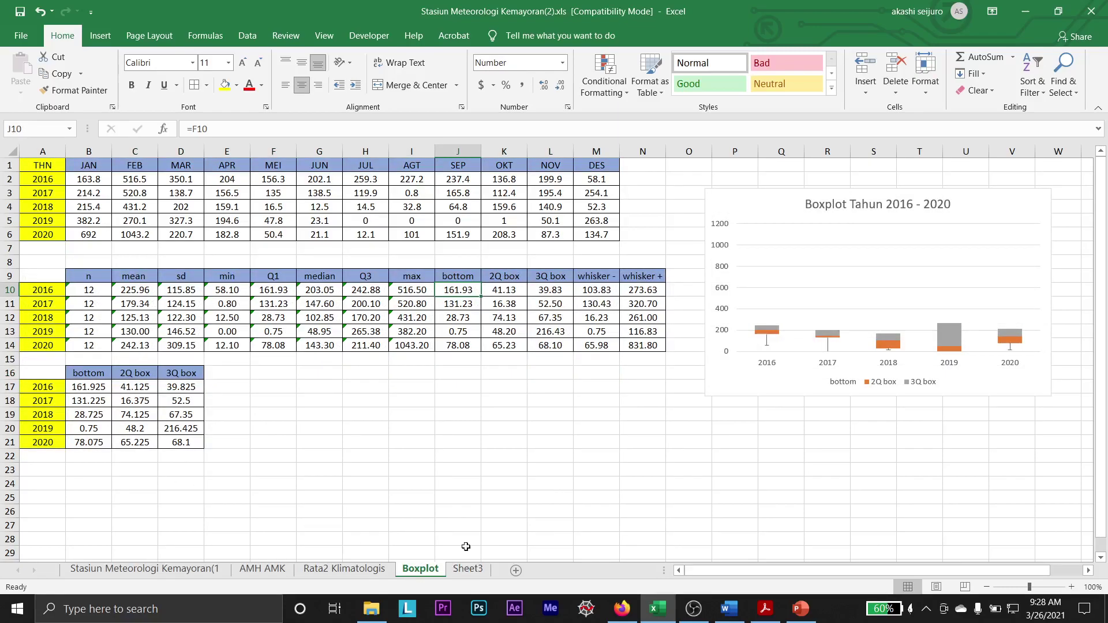
left_click(496, 273)
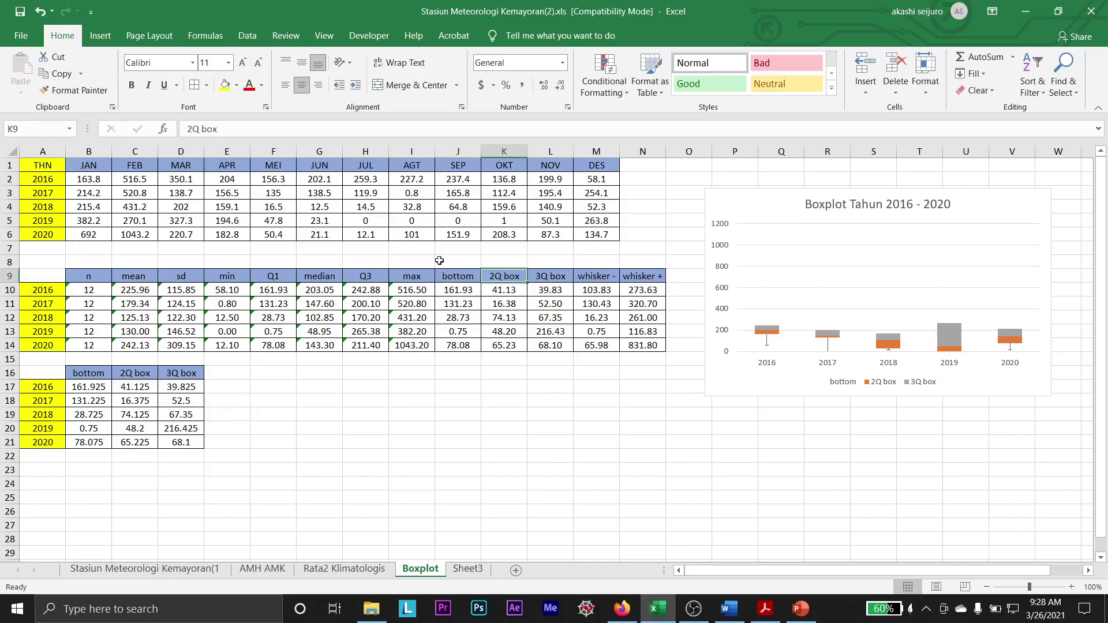
left_click(468, 570)
type("2q box")
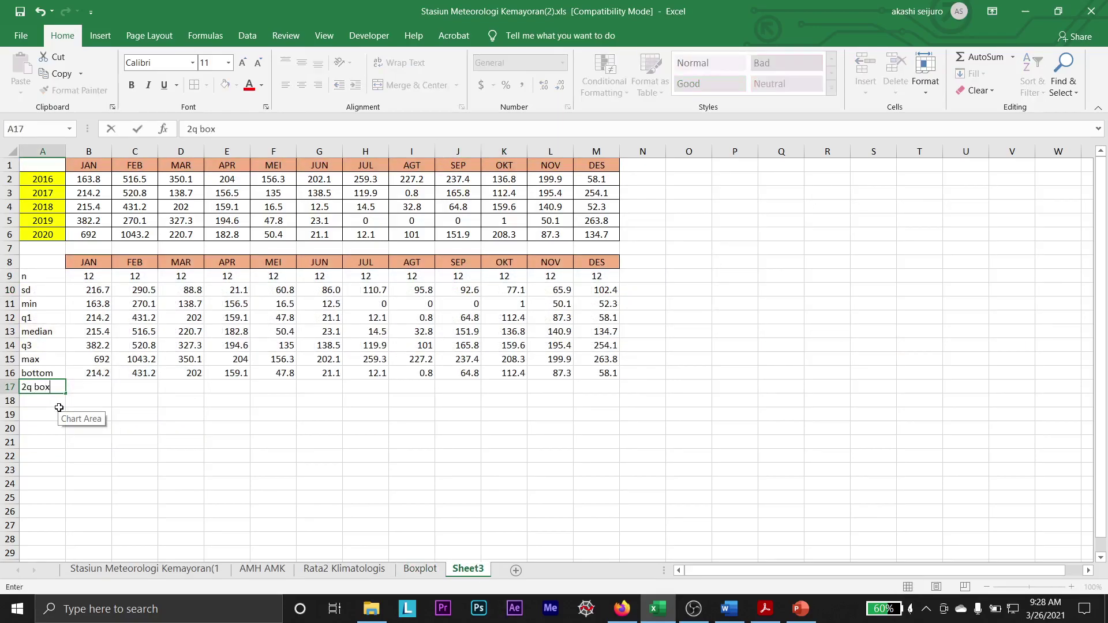
key("Tab")
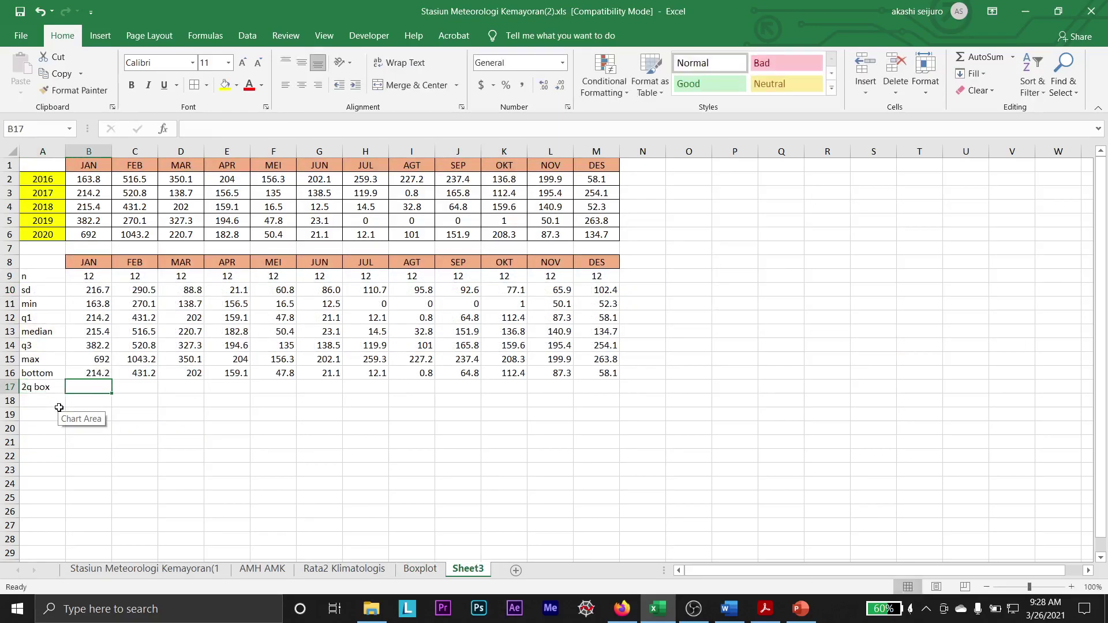
- Check the 2Q box formula for 2016 on the Boxplot sheet as a reference, and return to B17 on Sheet3
left_click(420, 570)
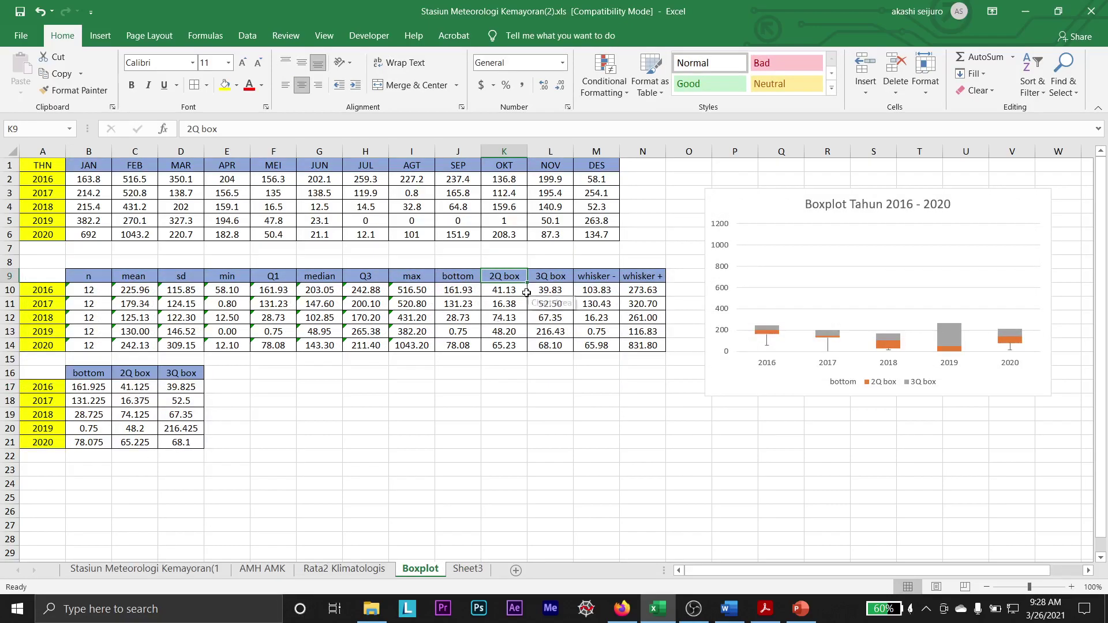
left_click(496, 290)
key("F2")
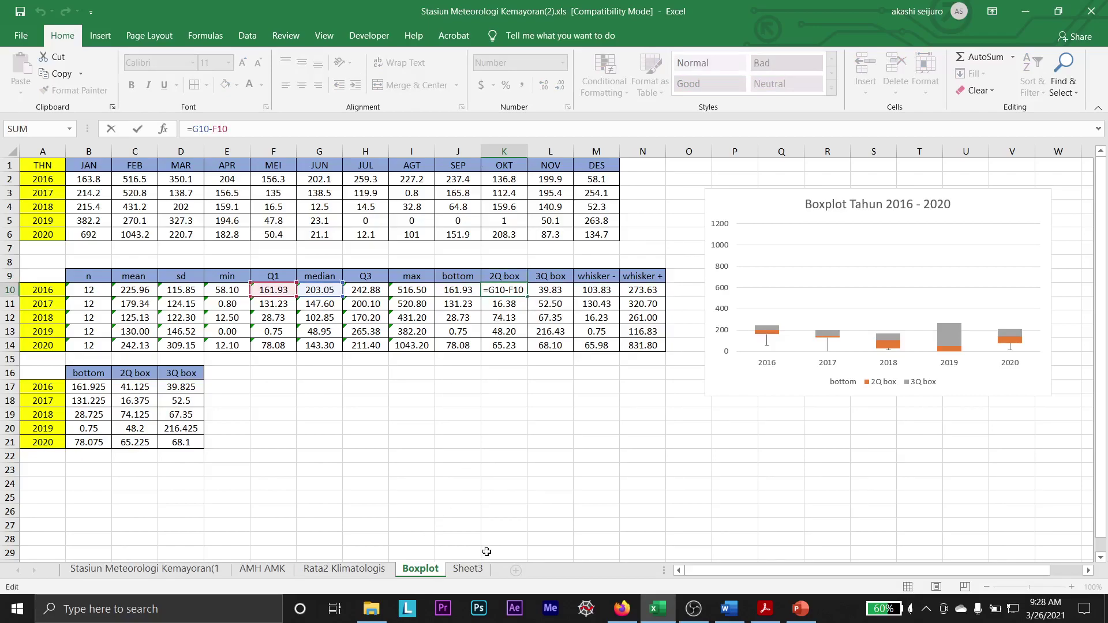
left_click(468, 569)
- Enter =B13-B12 in B17 for the 2q box value and fill it across to M17
type("=")
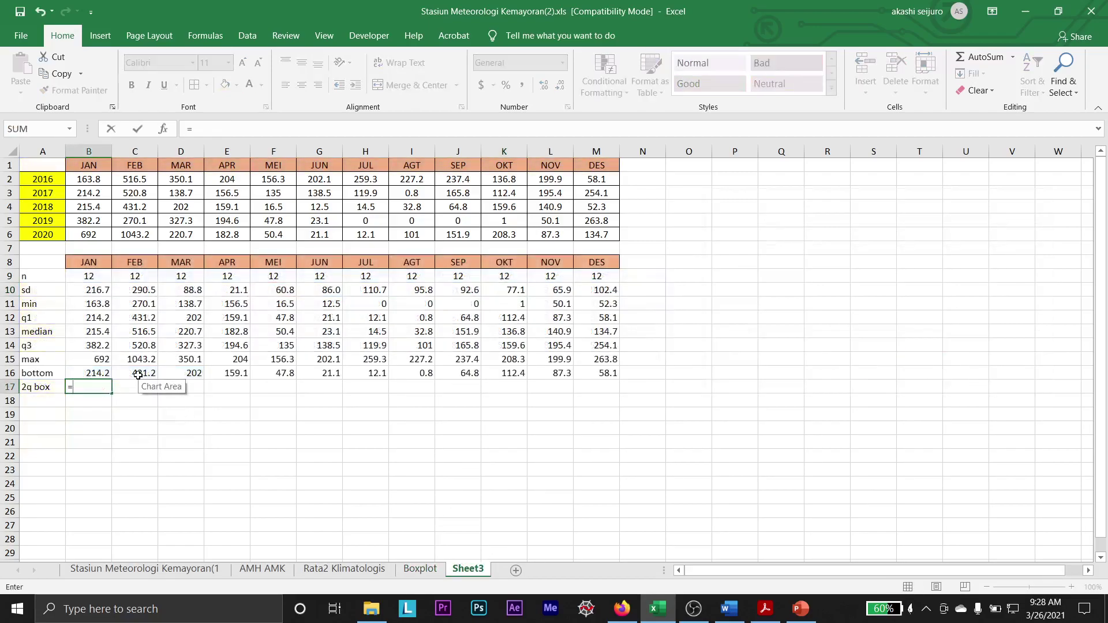
left_click(96, 334)
type("-")
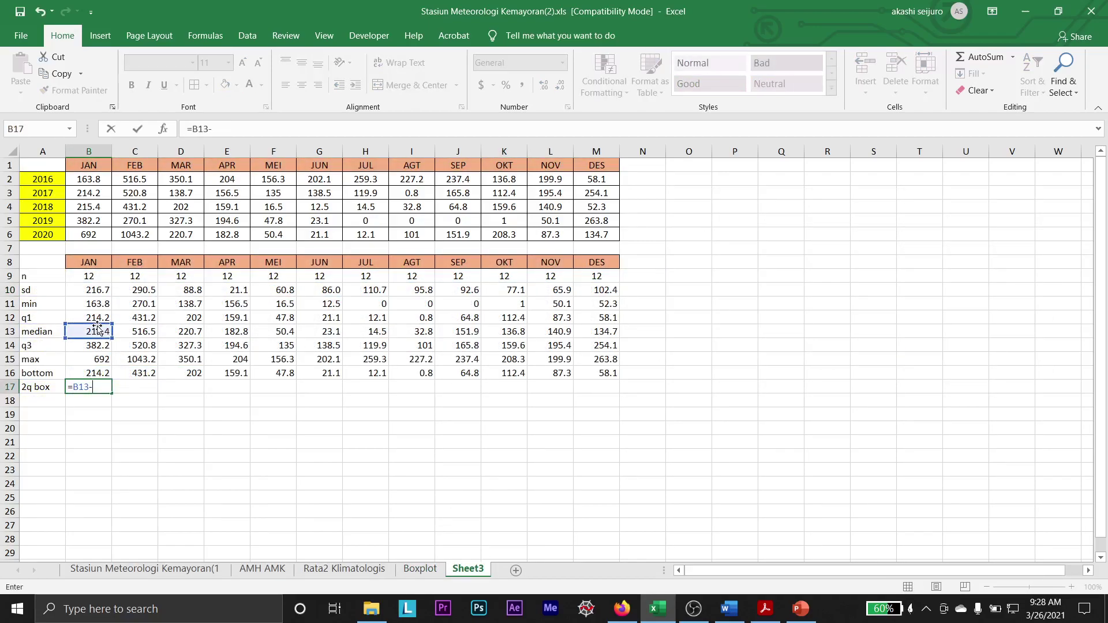
left_click(93, 318)
key("Return")
key("Up")
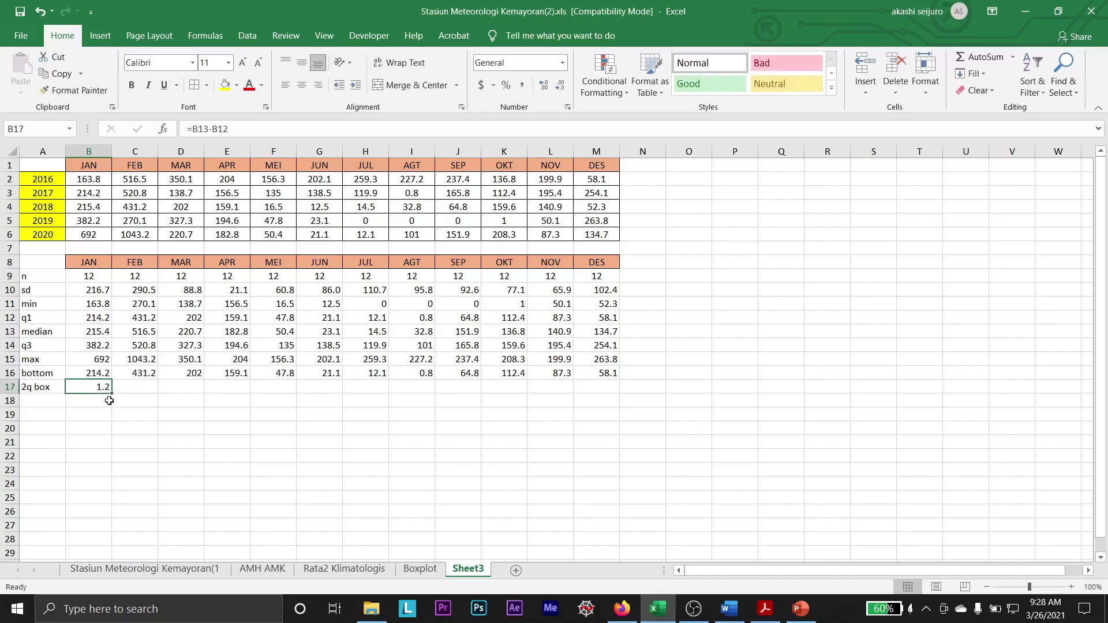
left_click_drag(113, 396, 618, 393)
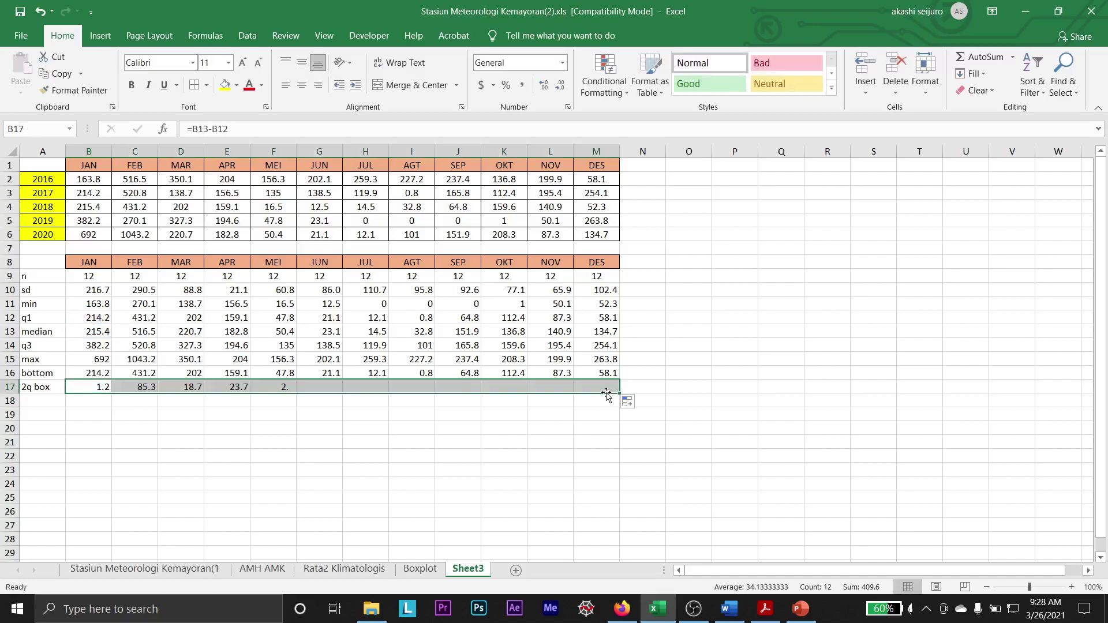
- Label A18 as 3q box below the 2q box row and move on to B18
left_click(31, 399)
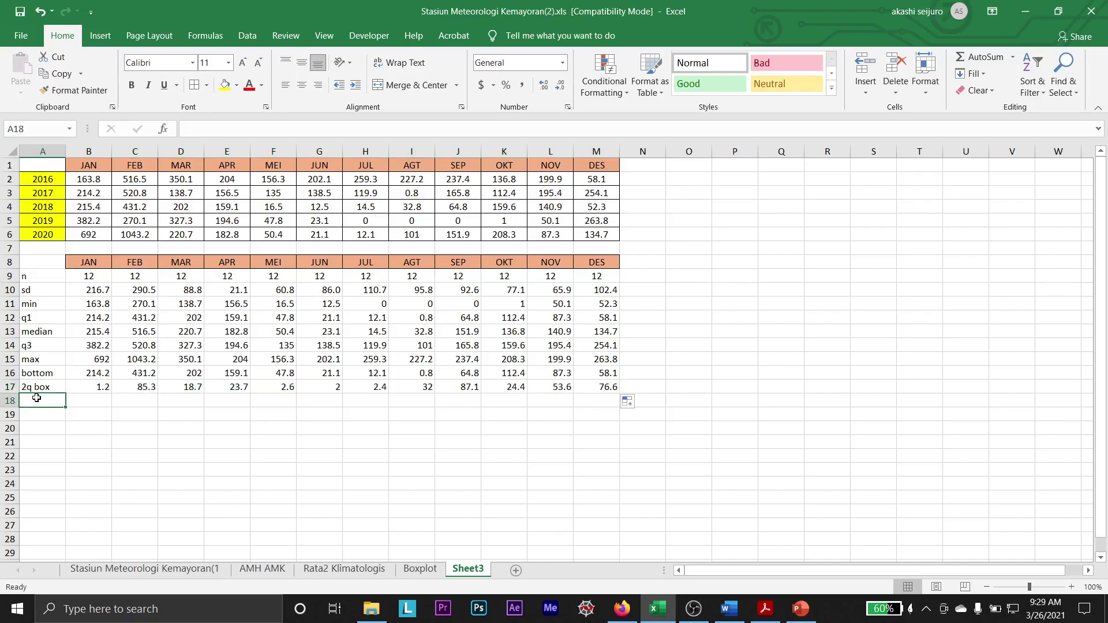
type("3q box")
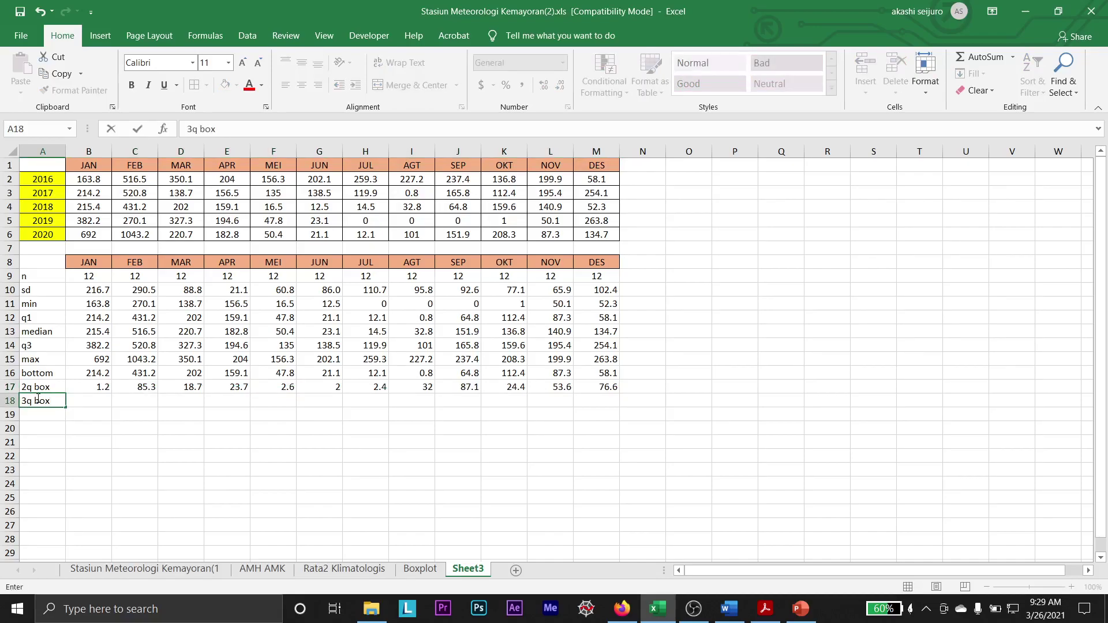
key("Tab")
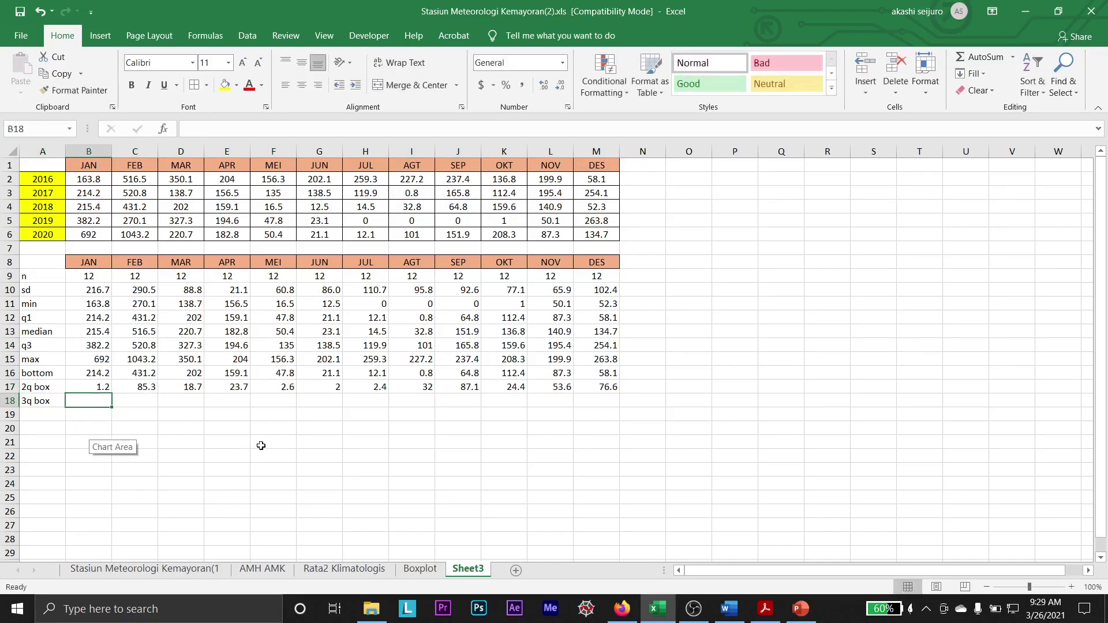
- Check the 3Q box formula for 2016 on the Boxplot sheet as a reference, and return to Sheet3
left_click(417, 569)
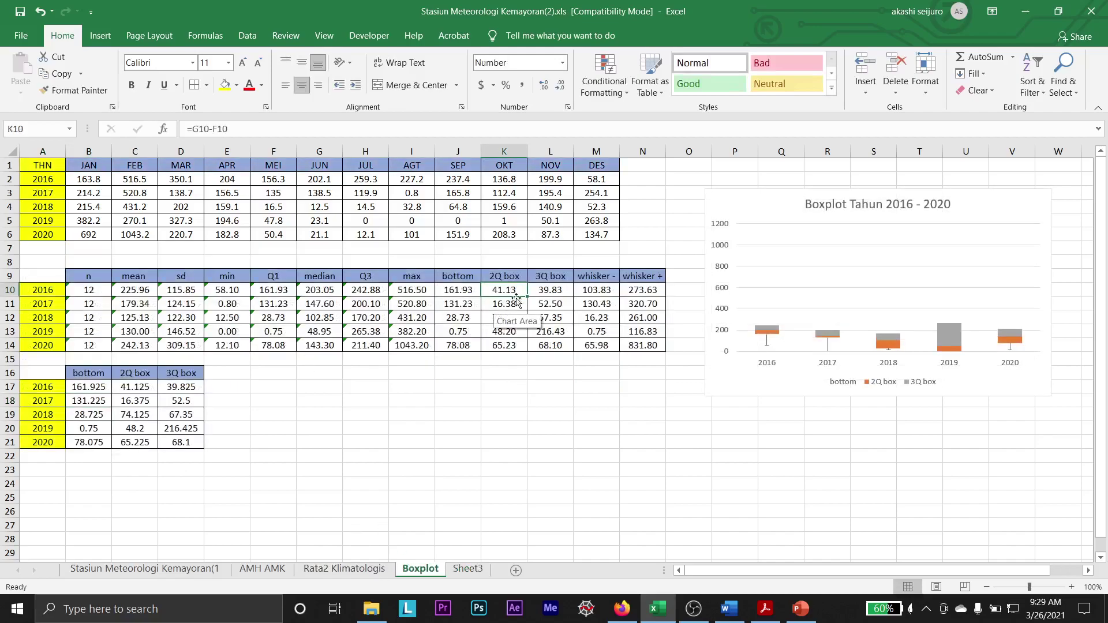
left_click(540, 288)
left_click(437, 130)
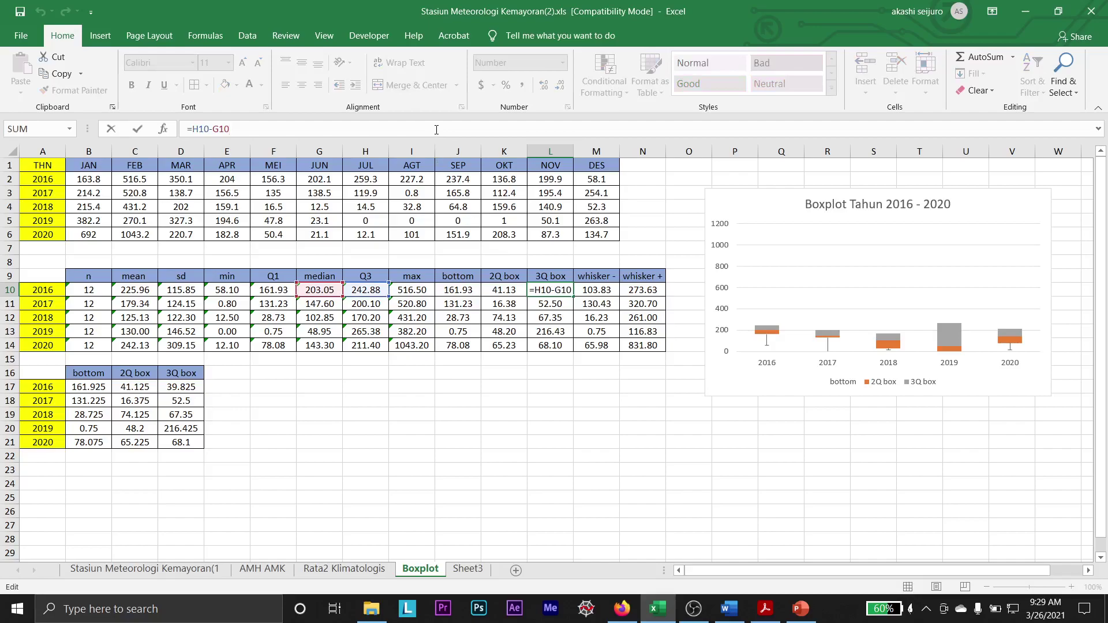
key("Return")
left_click(468, 569)
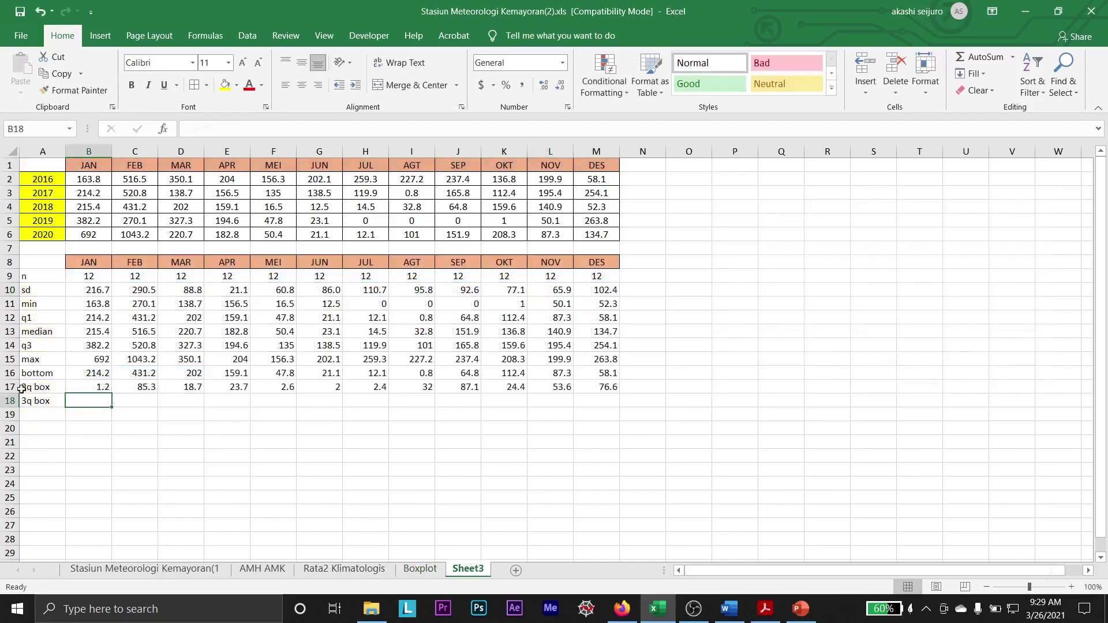
- Enter =B14-B13 in B18 for the 3q box value and fill it across to M18
type("=")
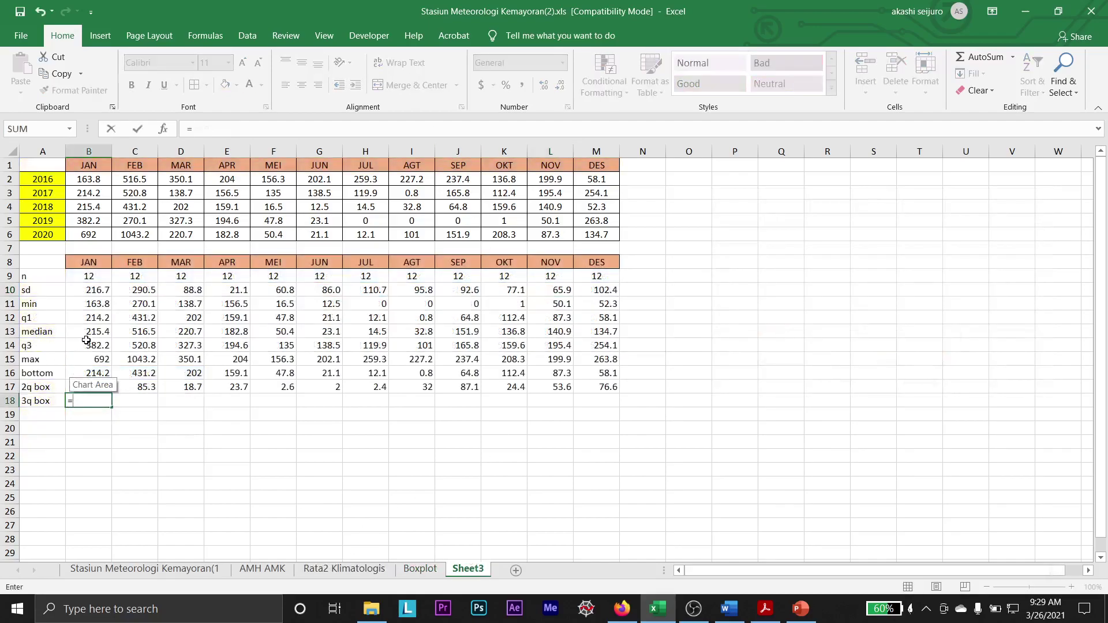
left_click(88, 345)
type("-")
left_click(100, 333)
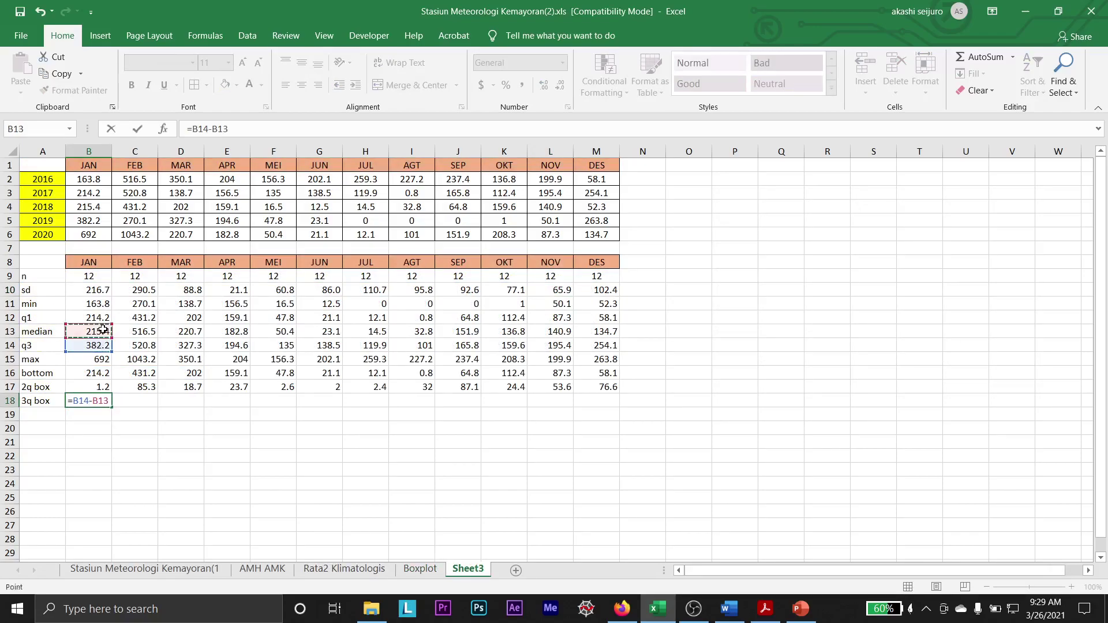
key("Return")
left_click(107, 403)
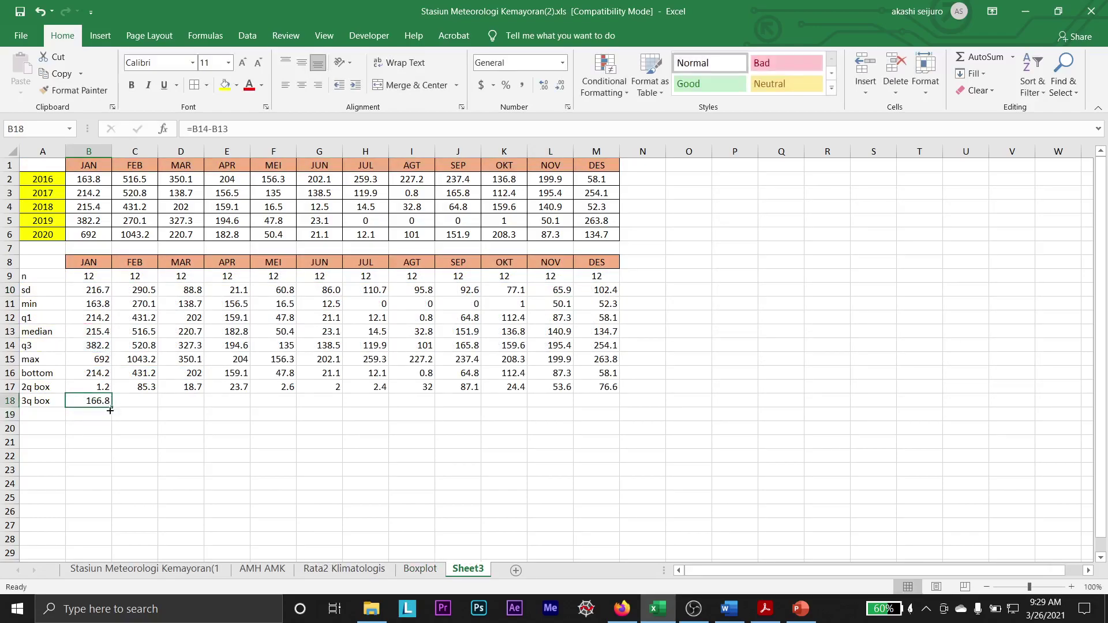
left_click_drag(110, 410, 612, 410)
- Label A19 as whisker + and check the order of the whisker headings on the Boxplot sheet
left_click(44, 415)
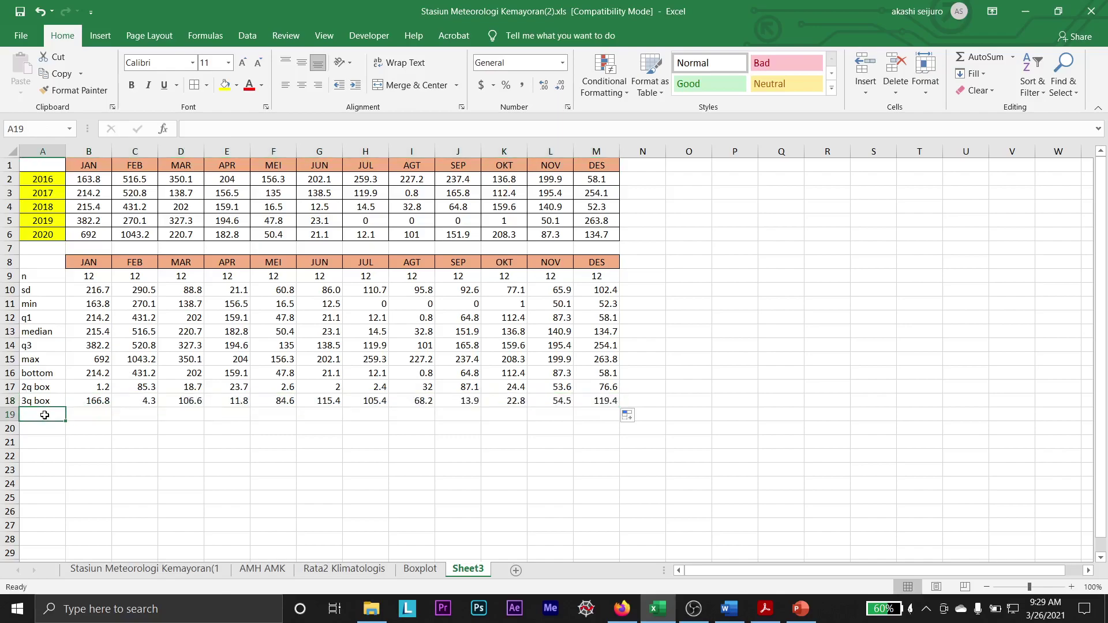
type("whisker")
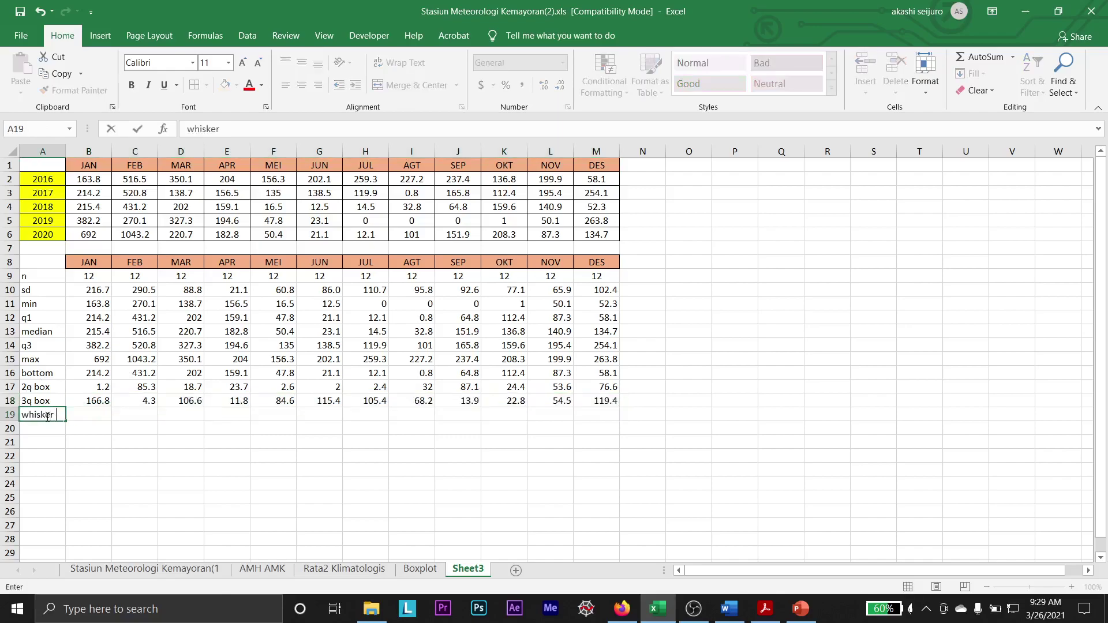
type(" +")
key("Return")
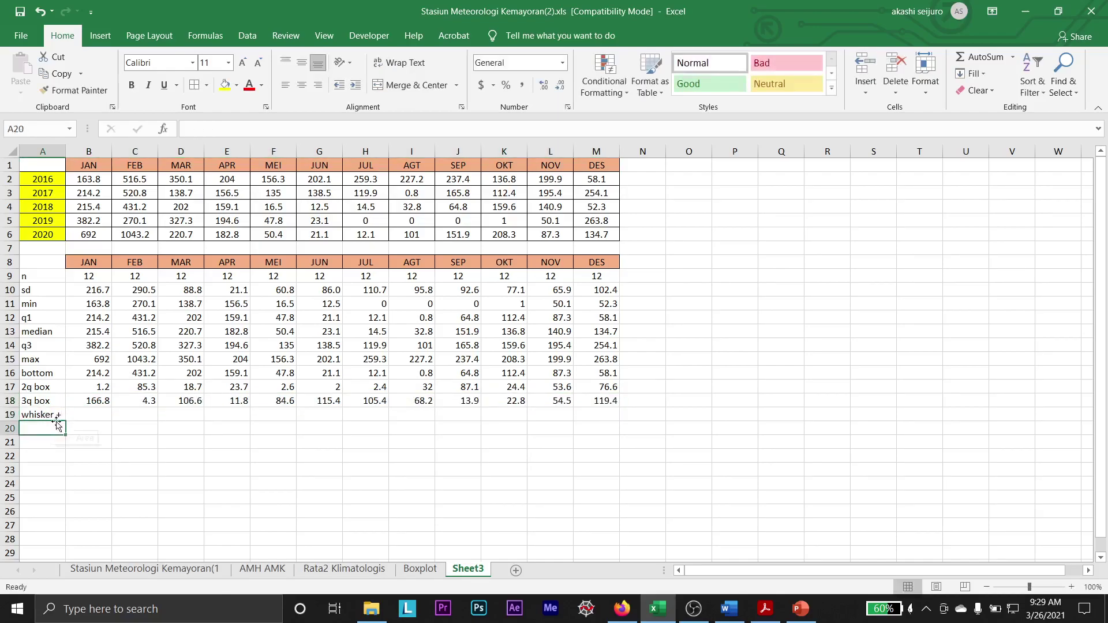
left_click(423, 573)
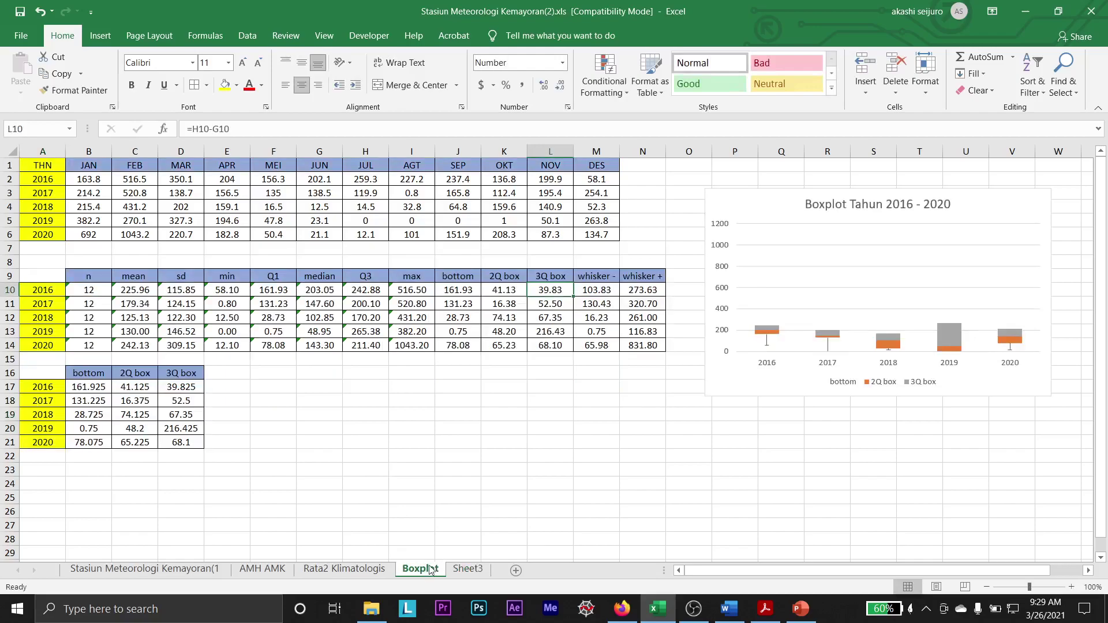
left_click(468, 569)
- Change the label in A19 to whisker - and label A20 as whisker +
left_click(55, 414)
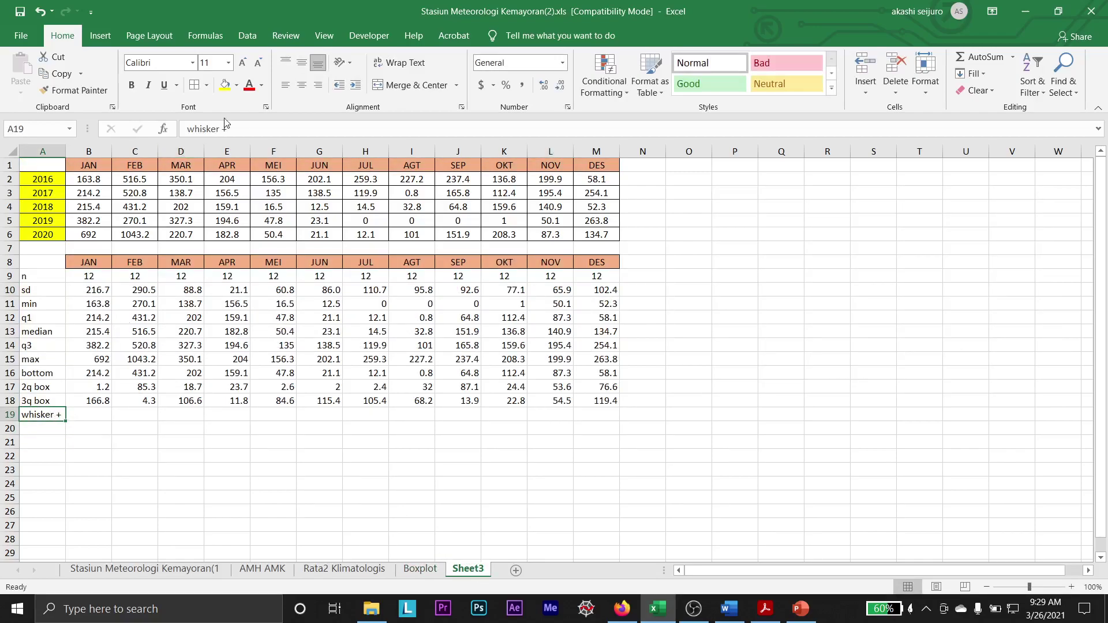
left_click(252, 133)
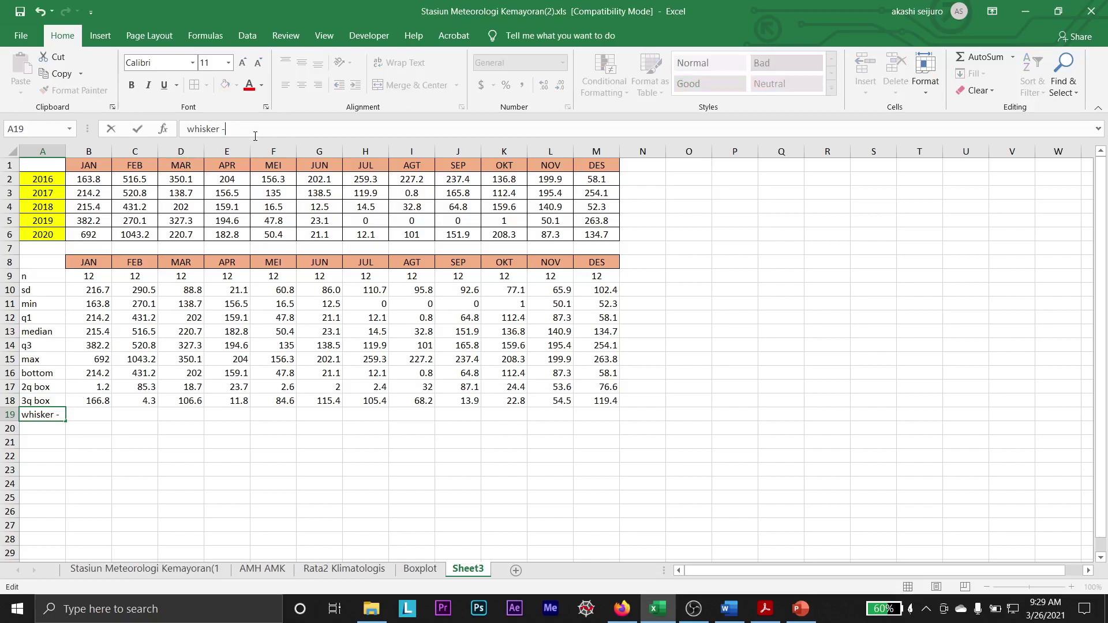
key("Return")
type("whiskle")
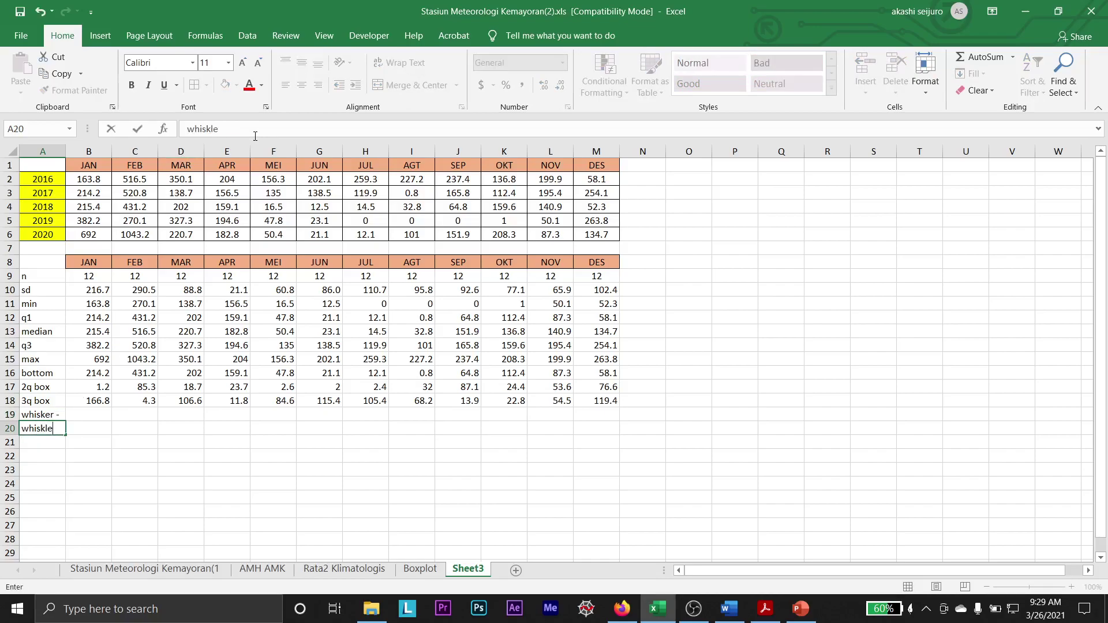
type("er")
key("Up")
key("Right")
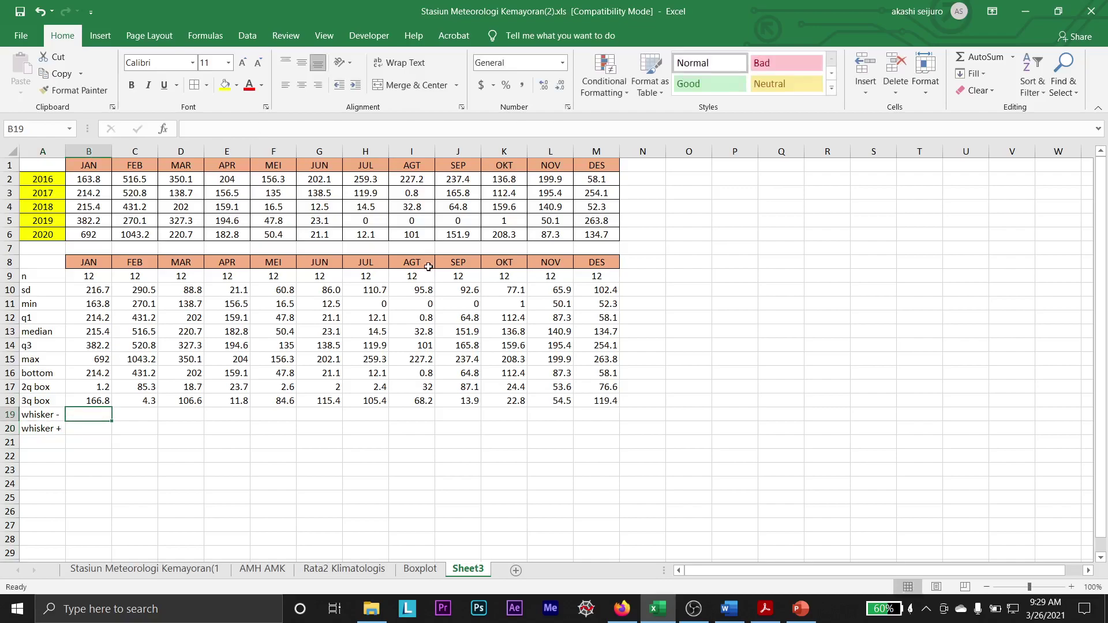
- Check the whisker - formula for 2016 on the Boxplot sheet as a reference, and return to B19 on Sheet3
left_click(424, 570)
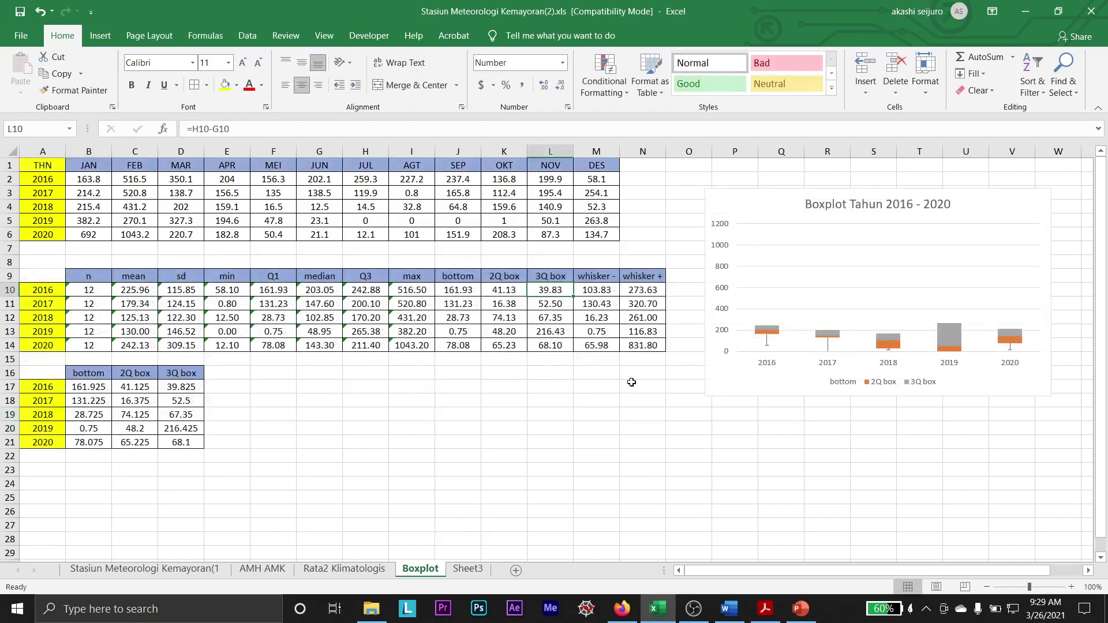
left_click(597, 290)
left_click(501, 128)
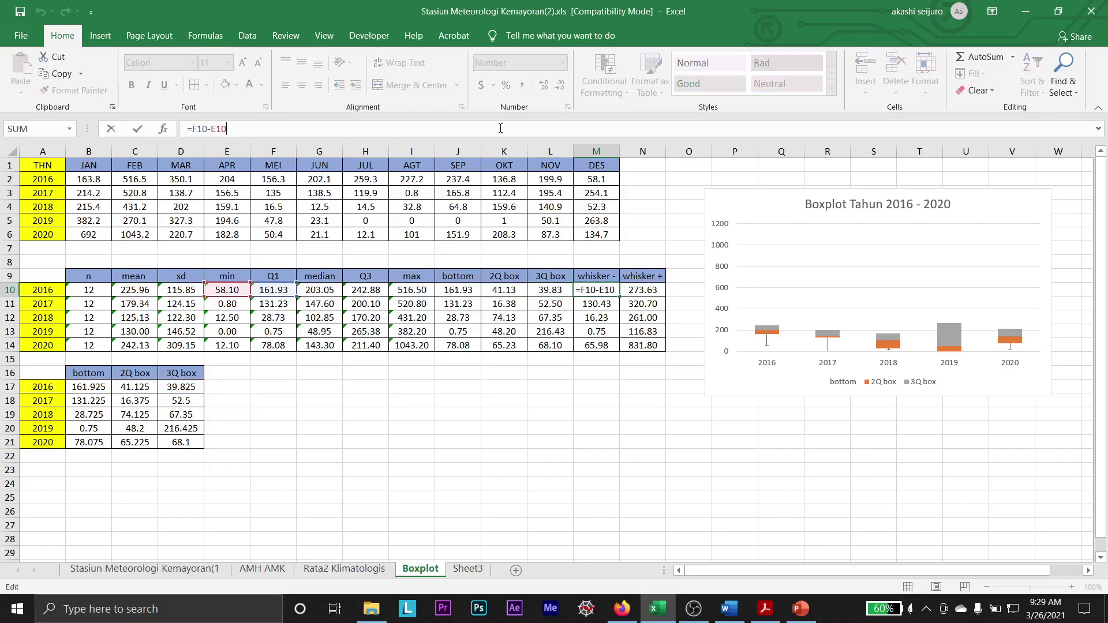
key("Escape")
left_click(468, 569)
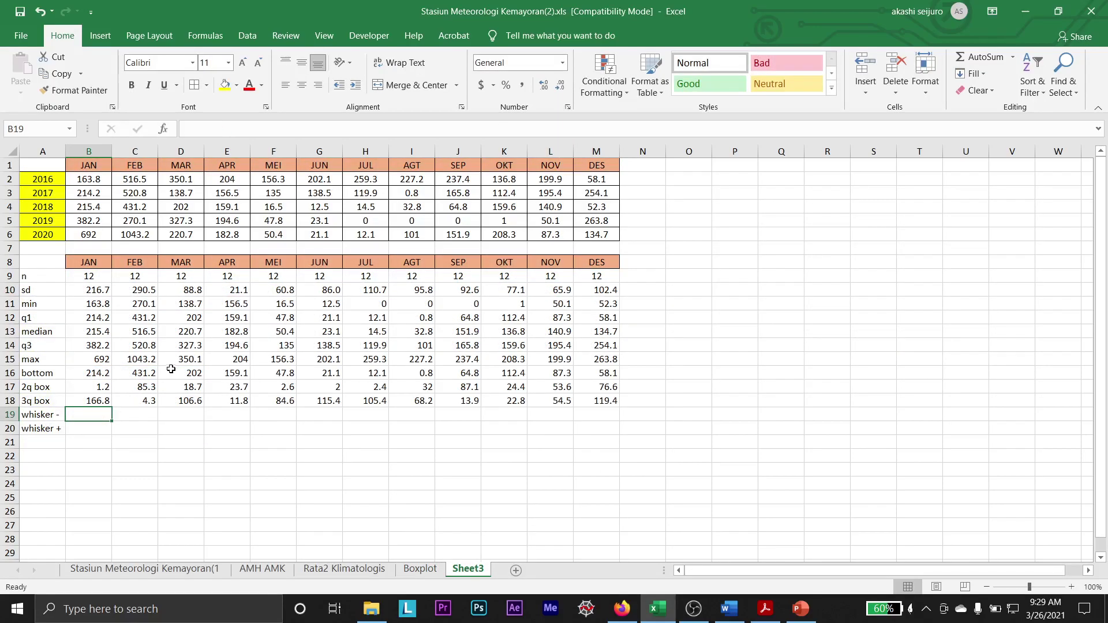
- Enter =B12-B11 in B19 for the whisker - value and fill it across to M19
type("=")
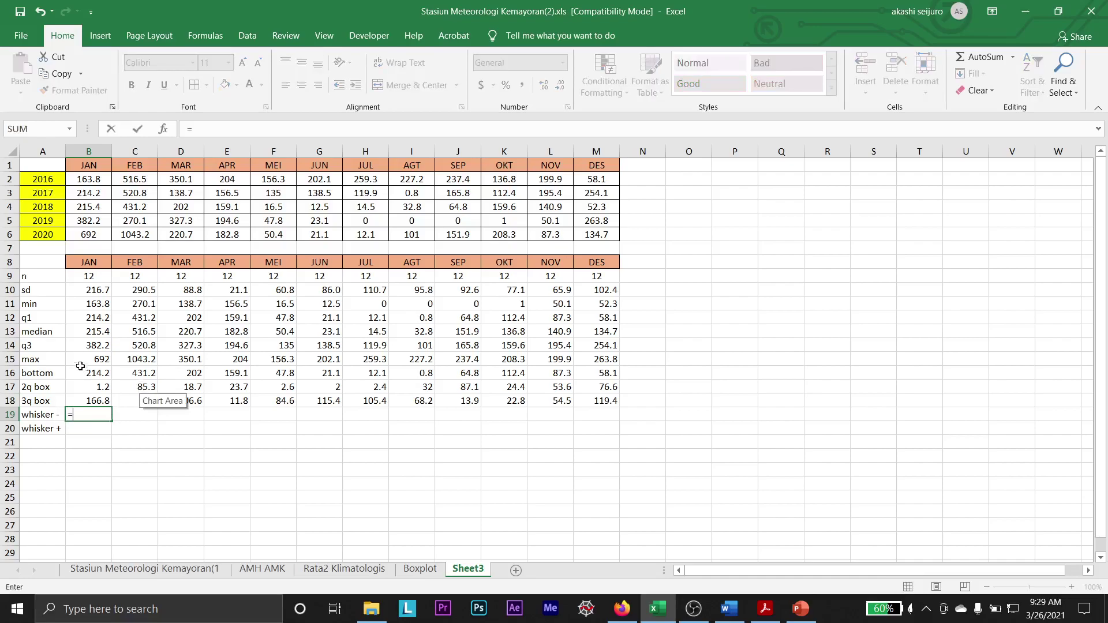
left_click(89, 319)
type("-")
left_click(90, 303)
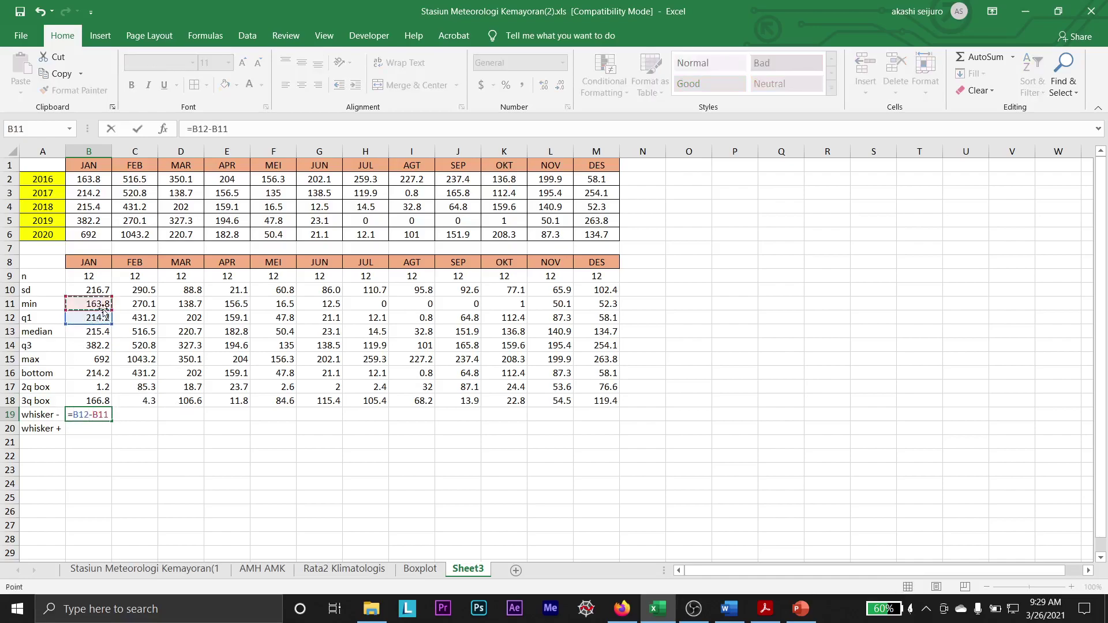
key("Return")
left_click(94, 415)
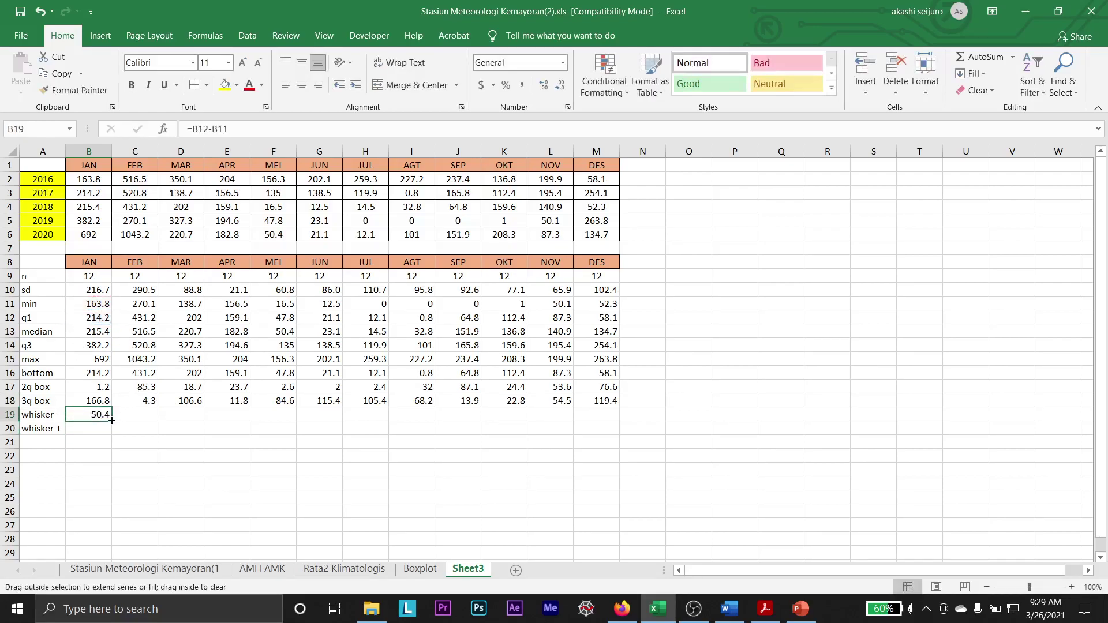
left_click_drag(111, 421, 618, 421)
- Check the whisker + formula for 2016 on the Boxplot sheet as a reference, and return to B20 on Sheet3
left_click(106, 430)
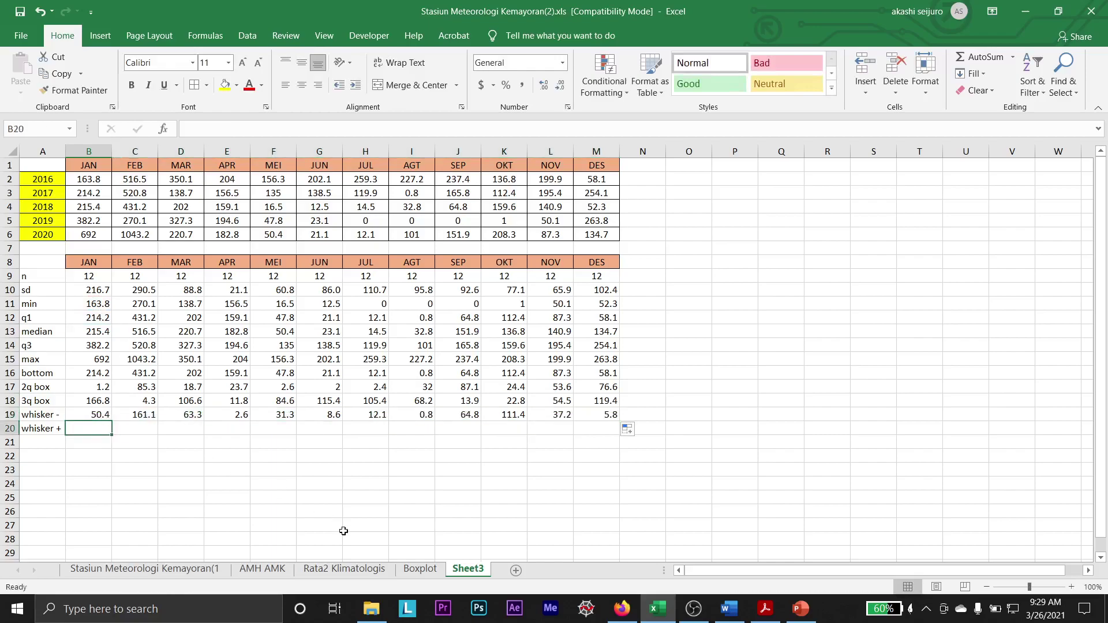
left_click(420, 569)
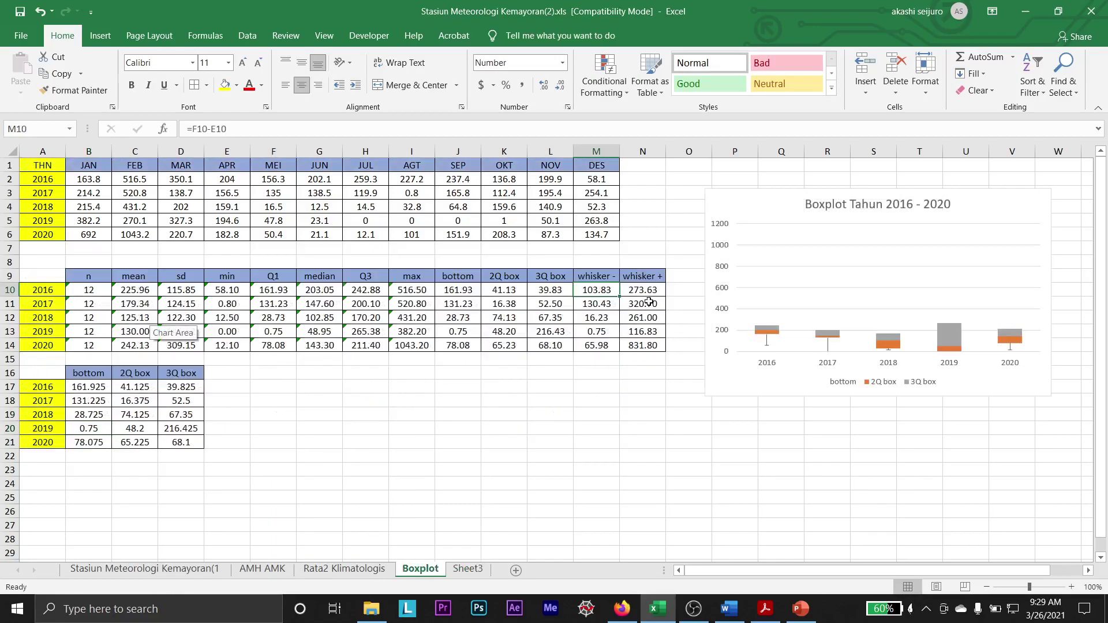
left_click(645, 291)
left_click(422, 132)
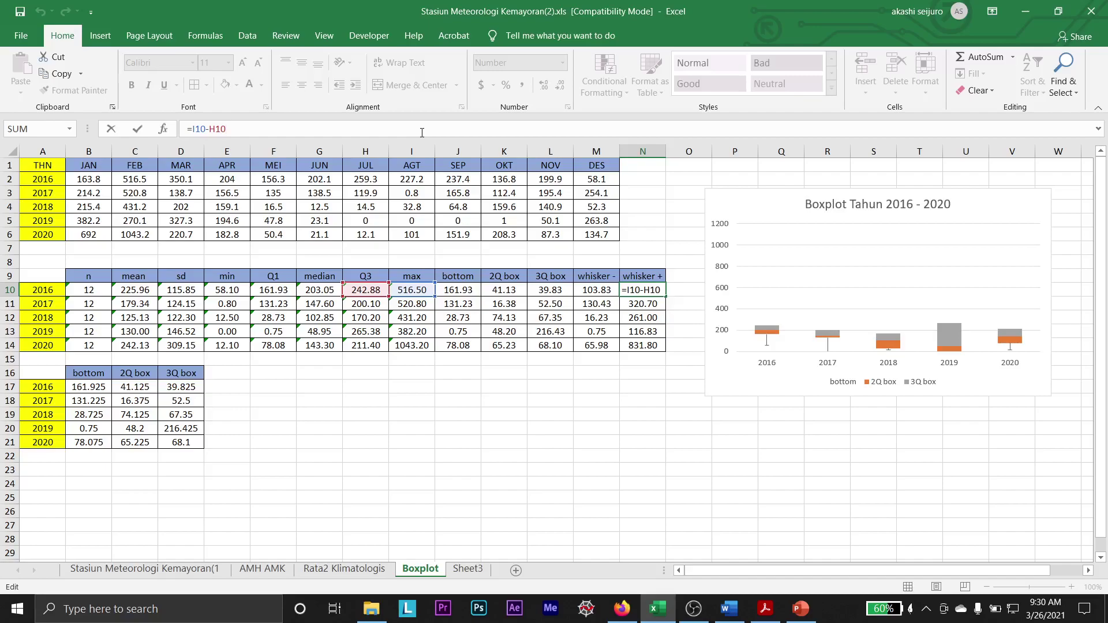
key("Escape")
left_click(467, 569)
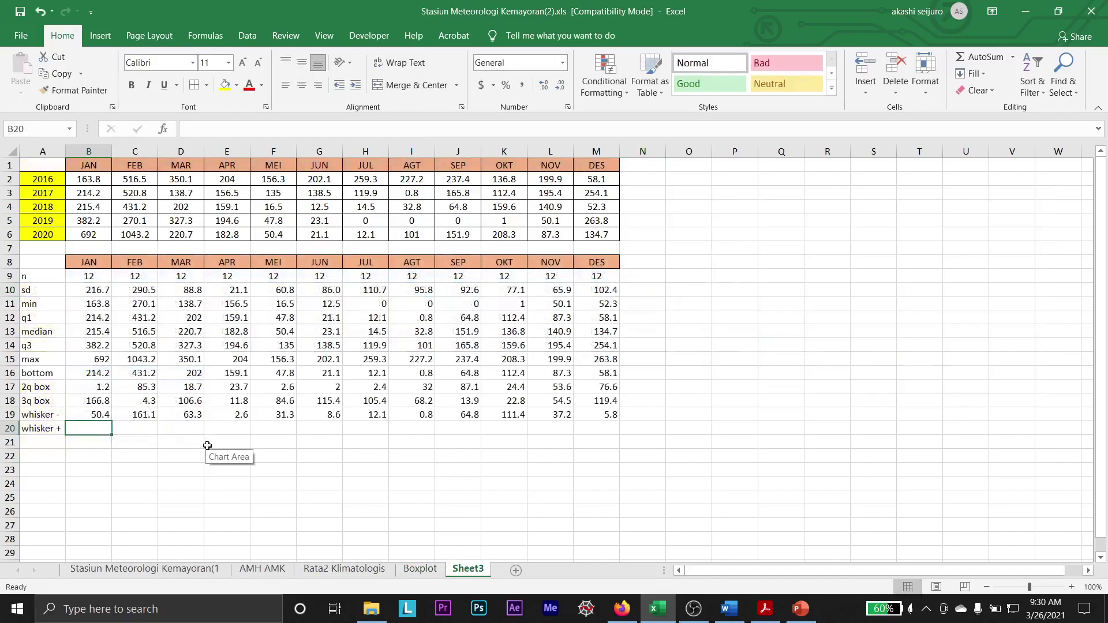
- Enter =B15-B14 in B20 for the whisker + value and fill it across to M20
type("=")
left_click(87, 364)
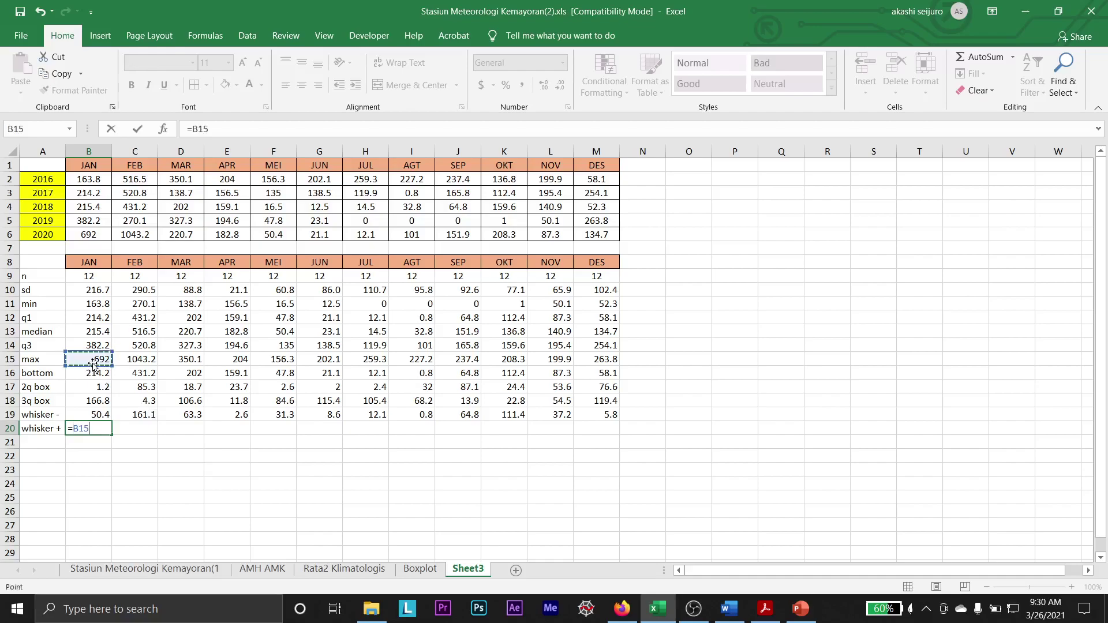
type("-")
left_click(93, 346)
key("Return")
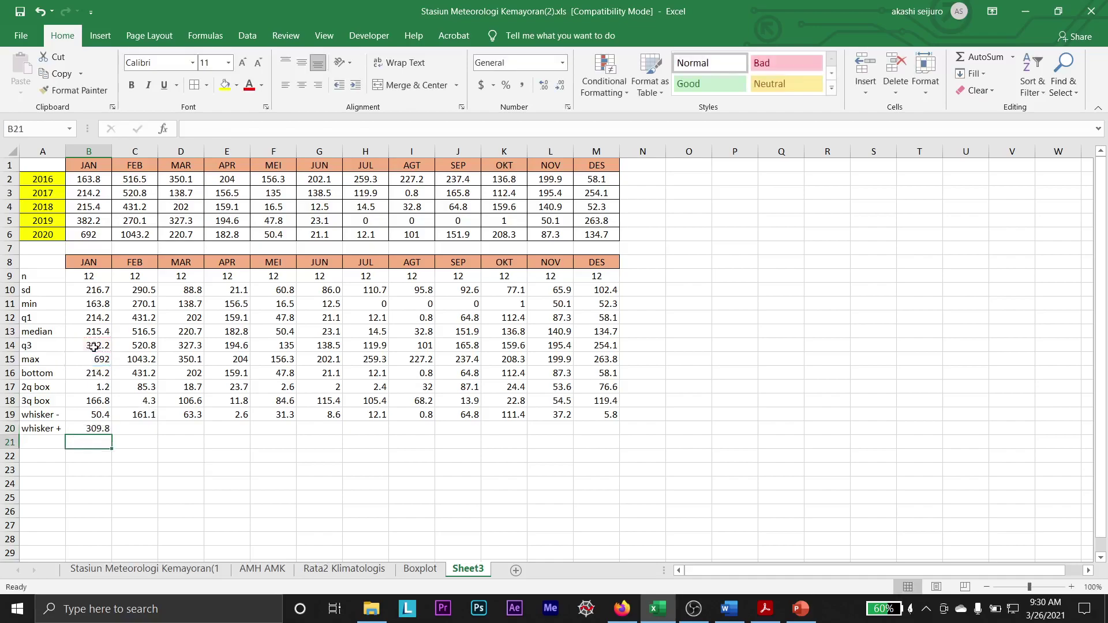
left_click(95, 428)
left_click_drag(111, 435, 615, 432)
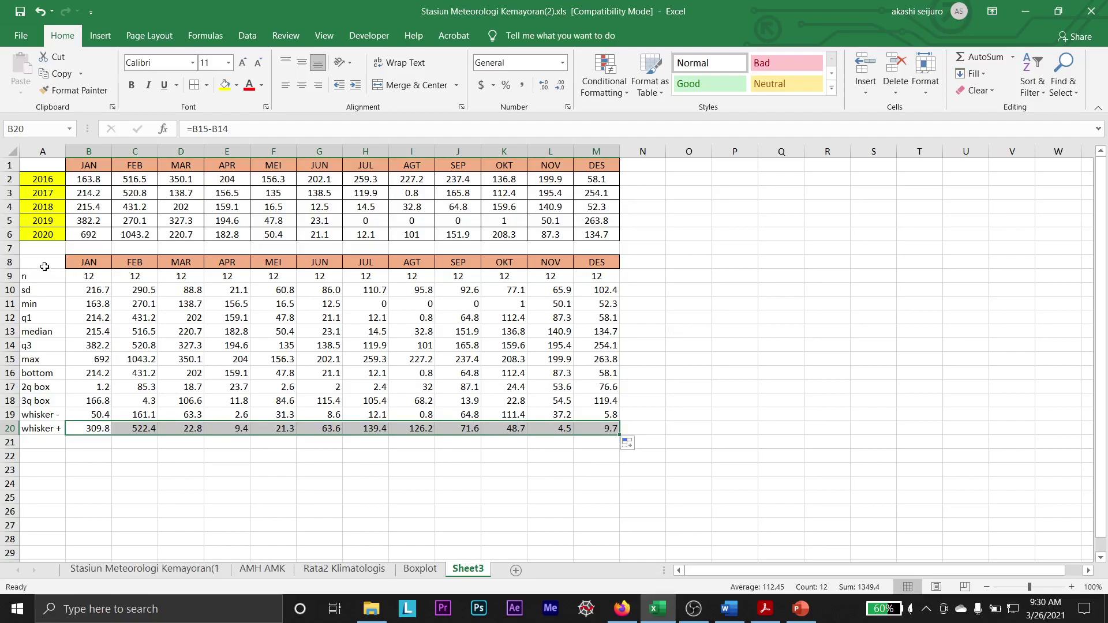
- Copy the 2q box, 3q box, whisker - and whisker + rows (A17:M20) and paste them at P11
left_click_drag(44, 267, 608, 432)
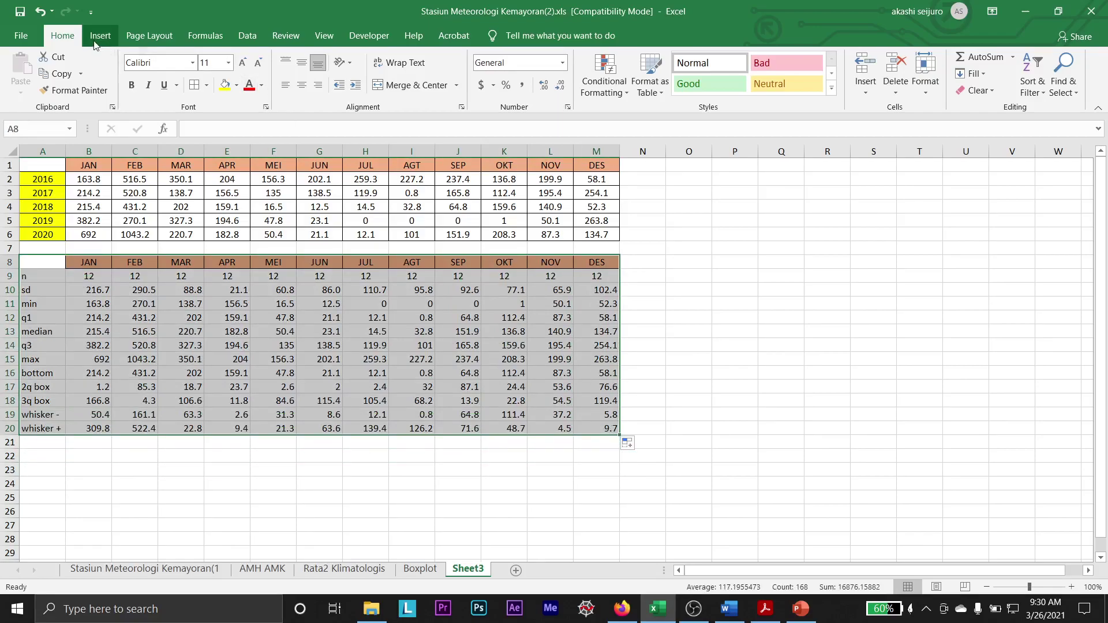
left_click(326, 276)
left_click(38, 387)
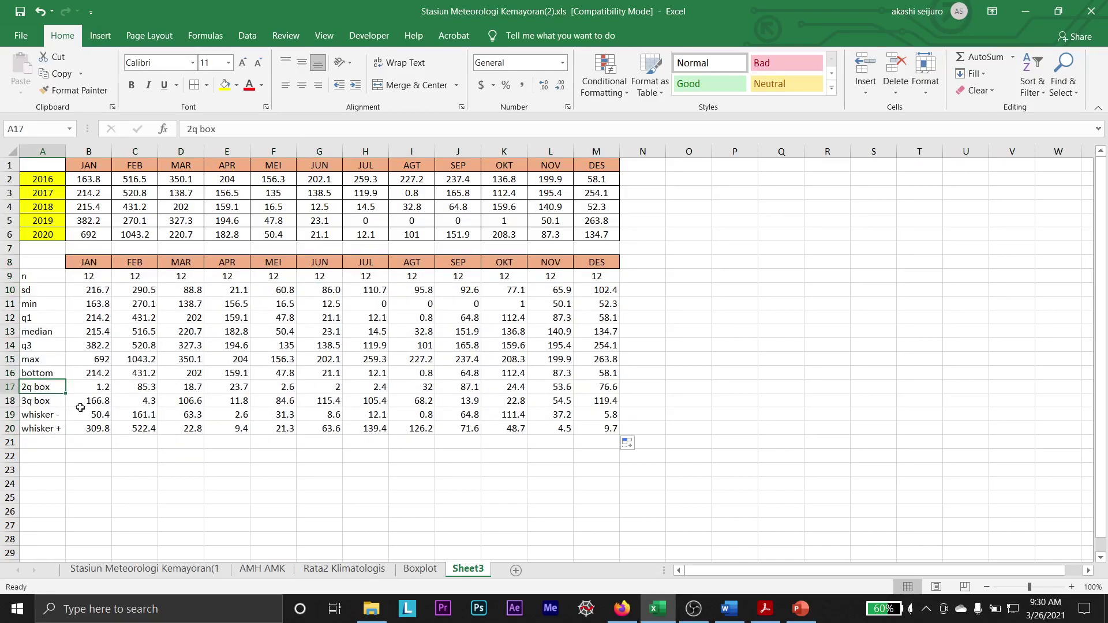
left_click_drag(38, 387, 603, 430)
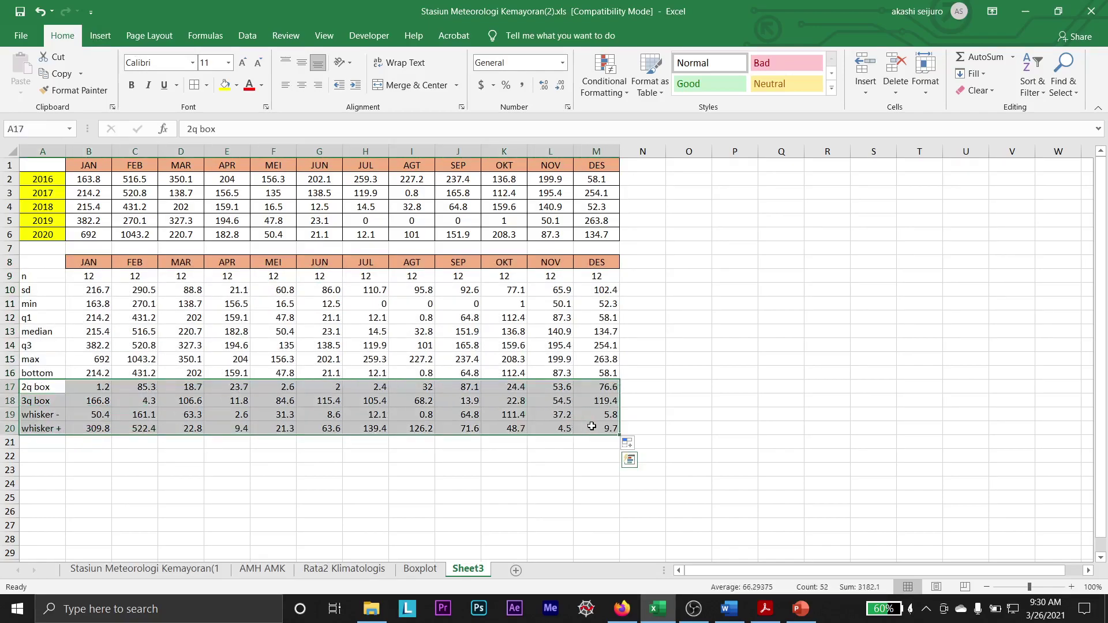
key("ctrl+c")
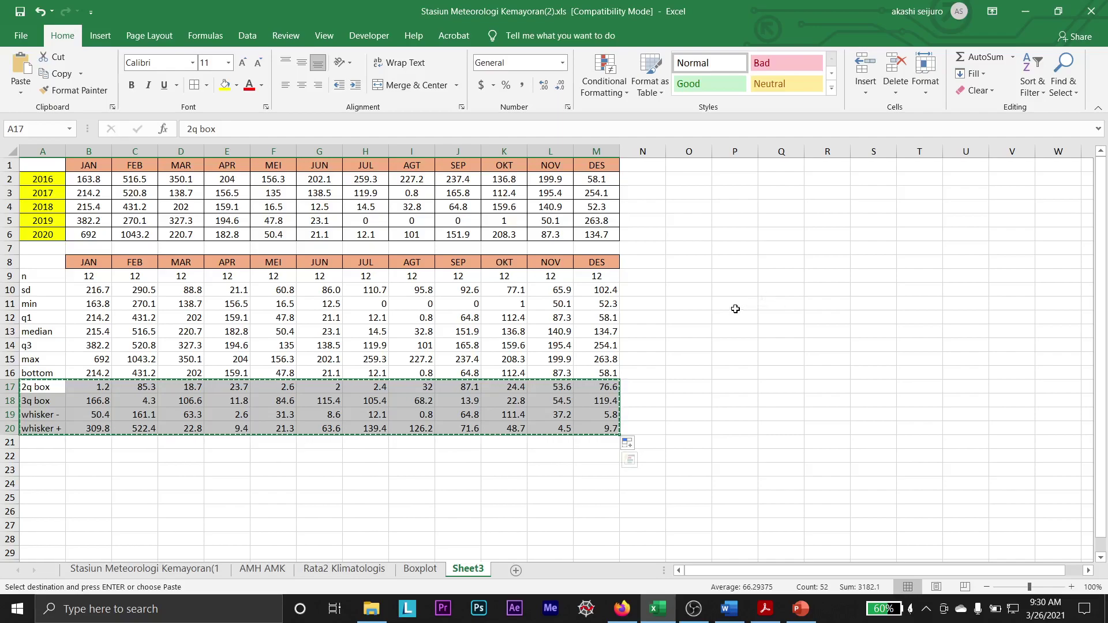
left_click(732, 301)
key("ctrl+v")
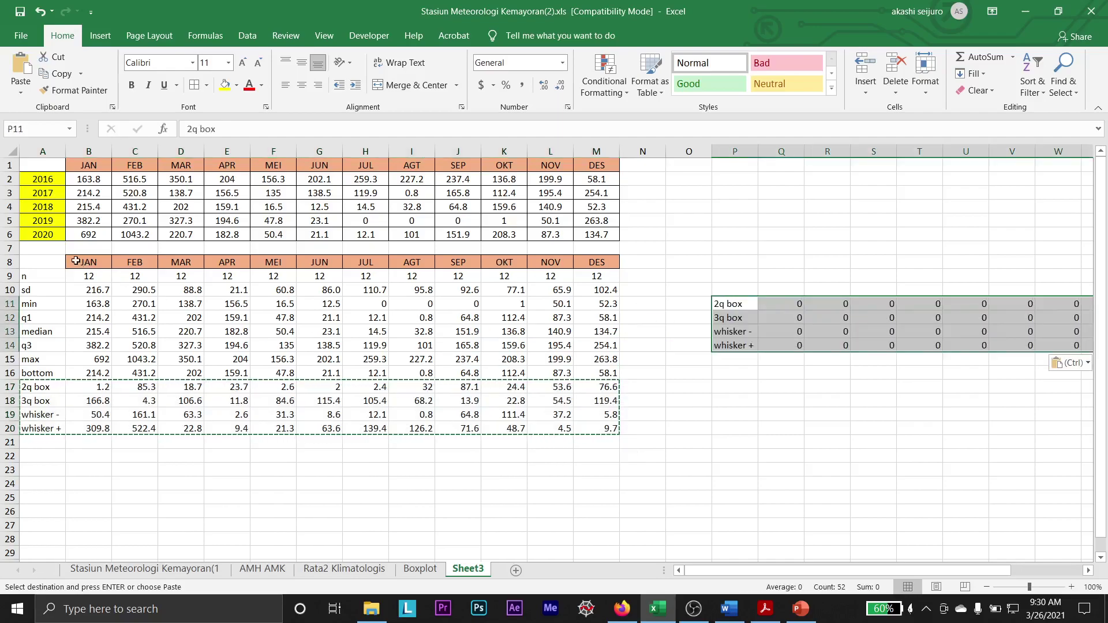
- Copy the month headers B8:M8 and paste them at Q10, above the pasted box and whisker rows
left_click_drag(75, 261, 603, 264)
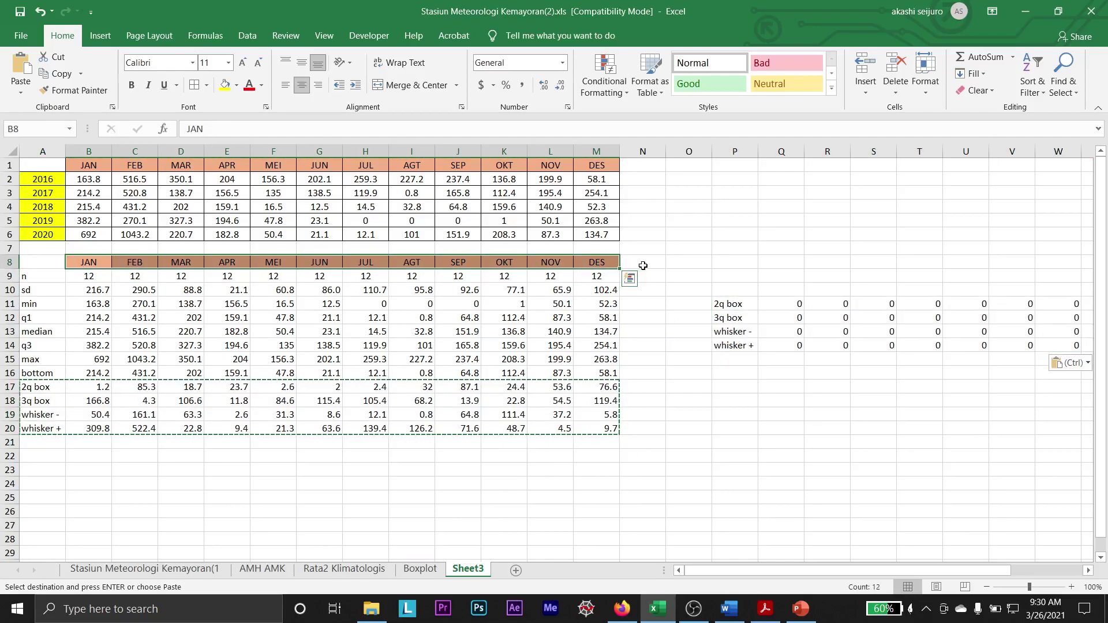
key("ctrl+c")
left_click(772, 290)
key("ctrl+v")
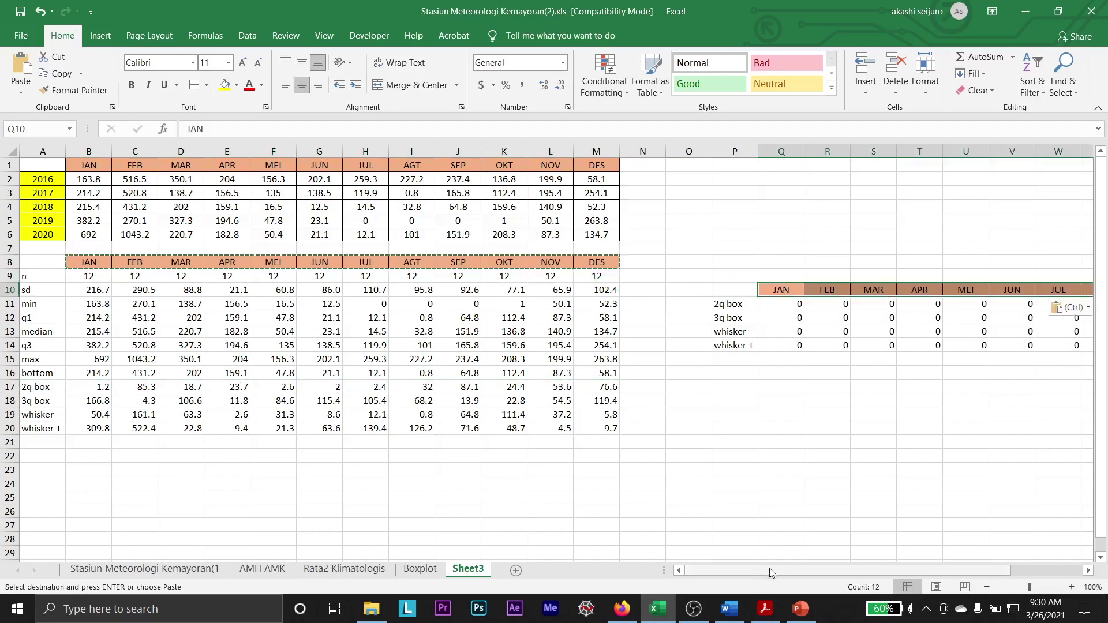
left_click_drag(774, 570, 897, 553)
- Undo the pasted month headers at Q10 and the pasted box and whisker rows at P11
key("ctrl+z")
key("ctrl+z")
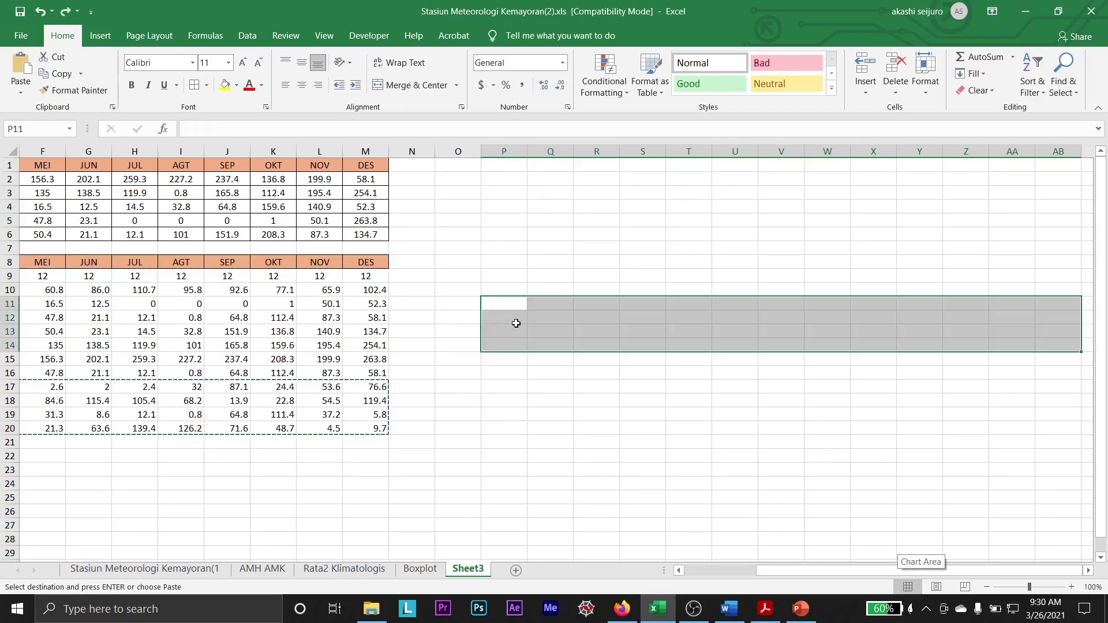
key("ctrl+c")
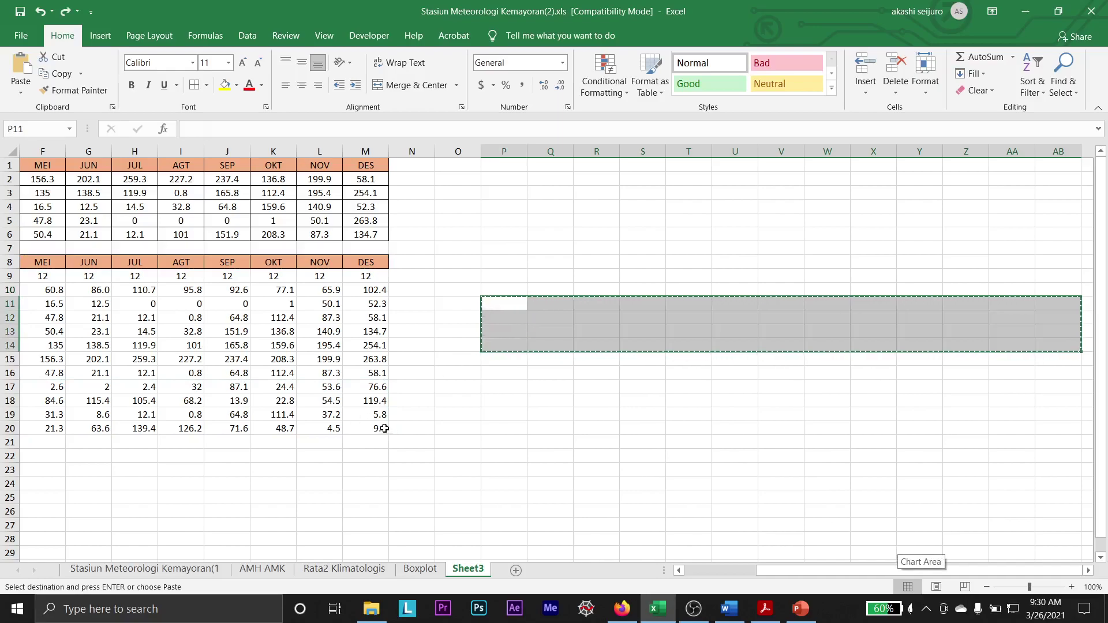
- Copy the box and whisker rows A17:M20 and paste them at O8 as values with number formatting
left_click_drag(384, 428, 32, 387)
key("ctrl+c")
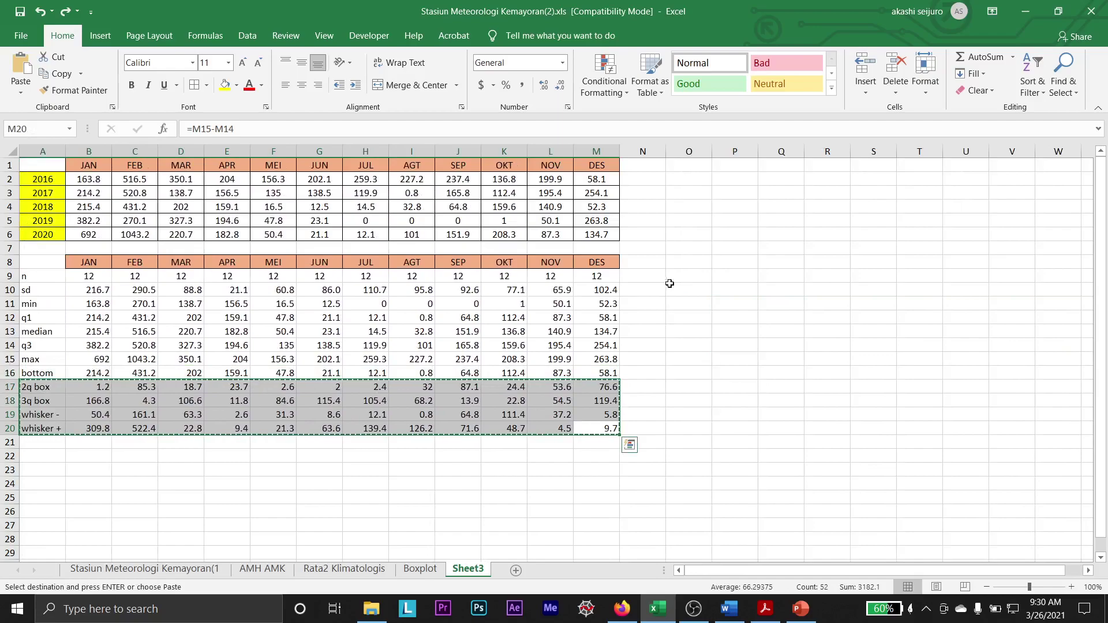
left_click(686, 263)
key("ctrl+v")
left_click(1071, 321)
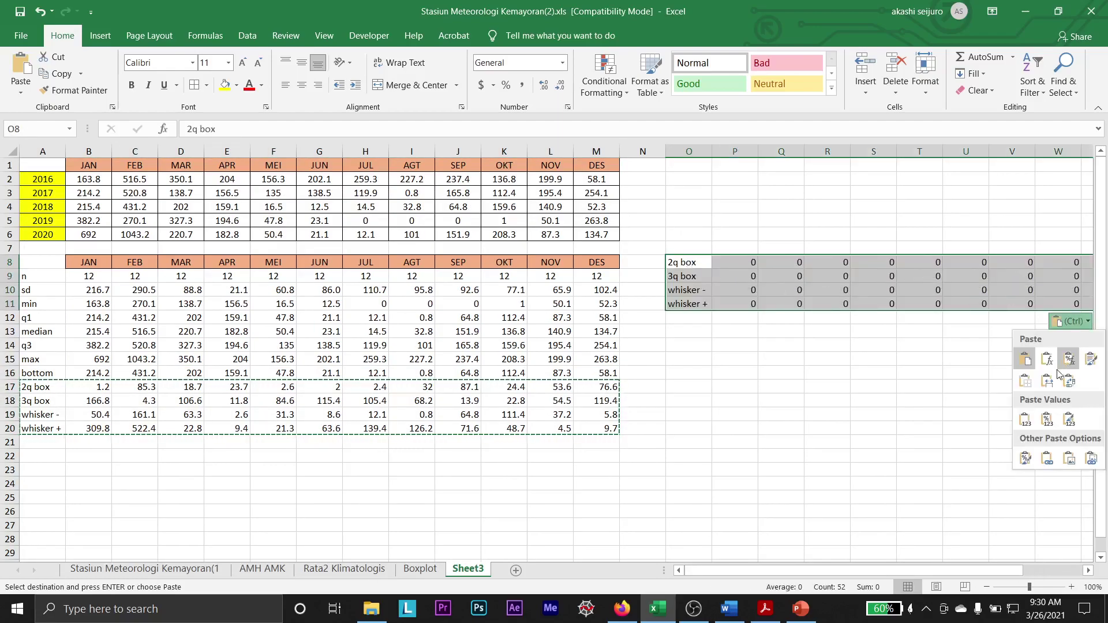
left_click(1047, 419)
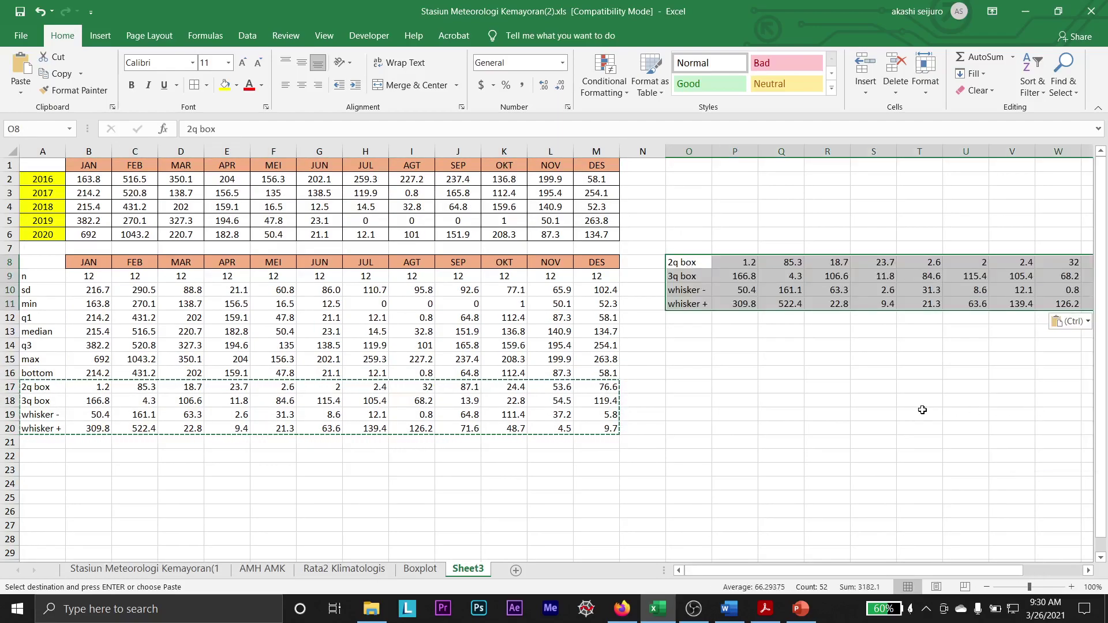
- Copy the month headers B8:M8 and paste them at P7, above the pasted values
left_click(103, 260)
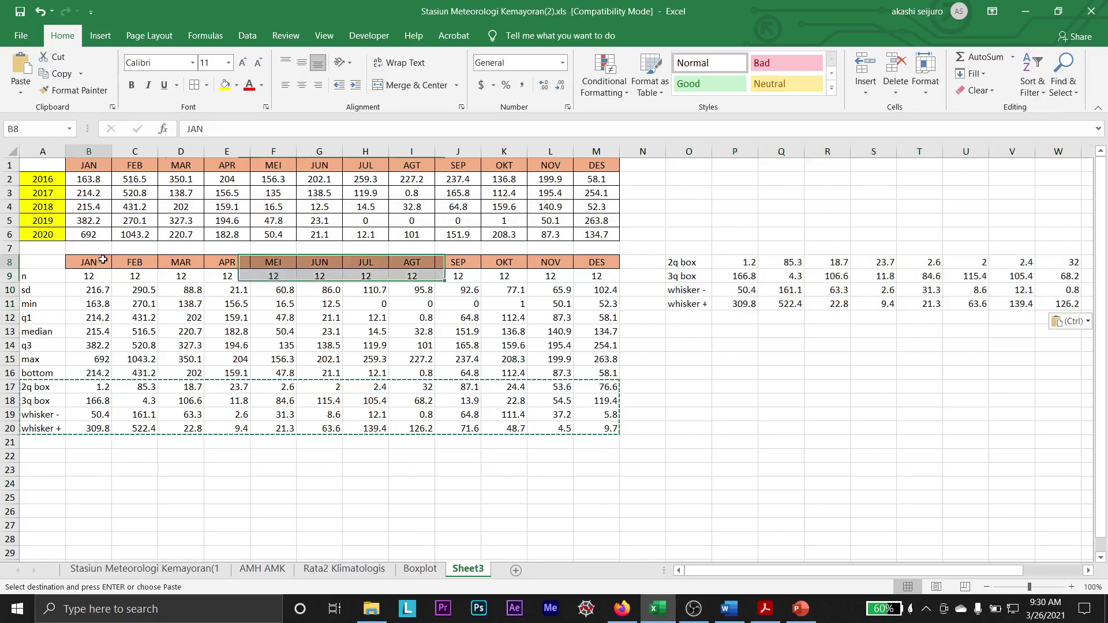
left_click_drag(103, 259, 600, 263)
key("ctrl+c")
left_click(749, 251)
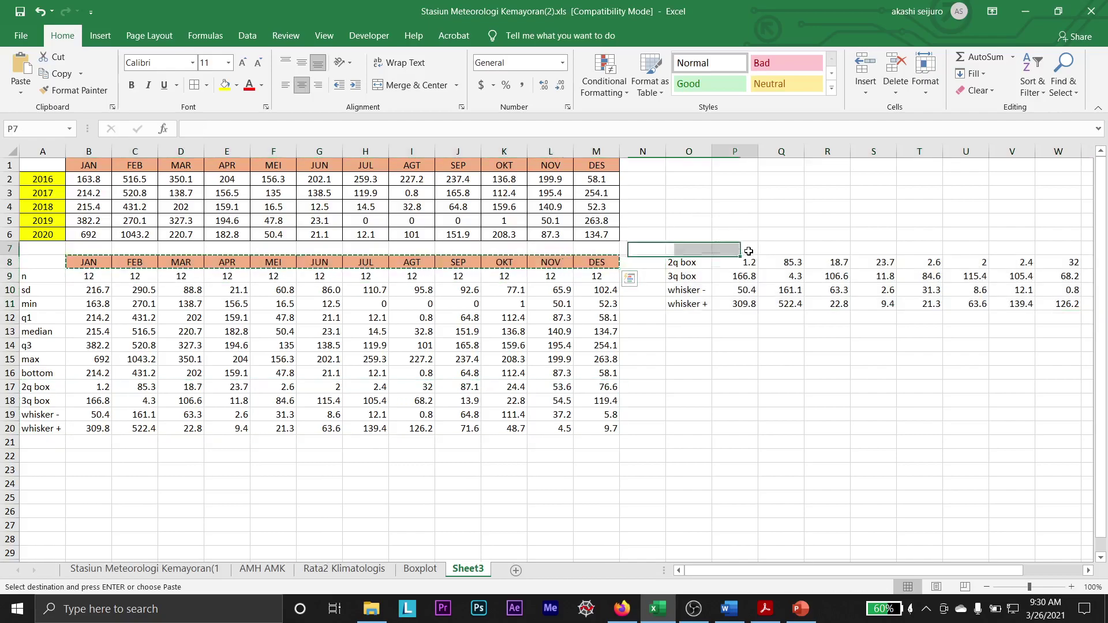
key("ctrl+v")
left_click_drag(958, 576, 1016, 575)
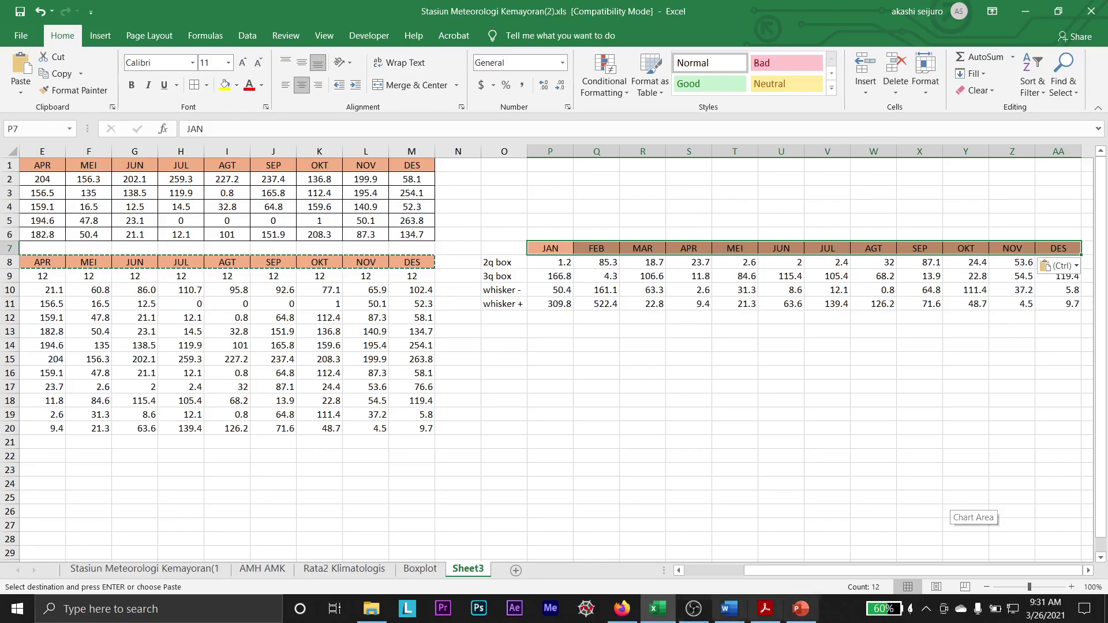
- Check the boxplot in the Google Meet presentation and the one in the Word report, and return to the Excel workbook
left_click(622, 609)
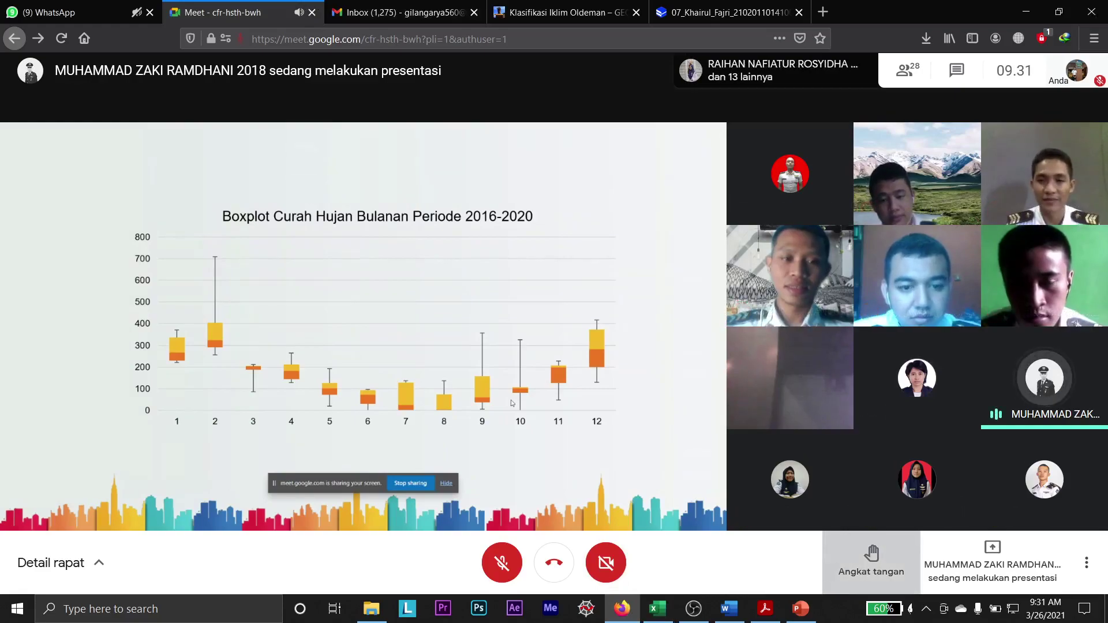
left_click(801, 610)
left_click(729, 609)
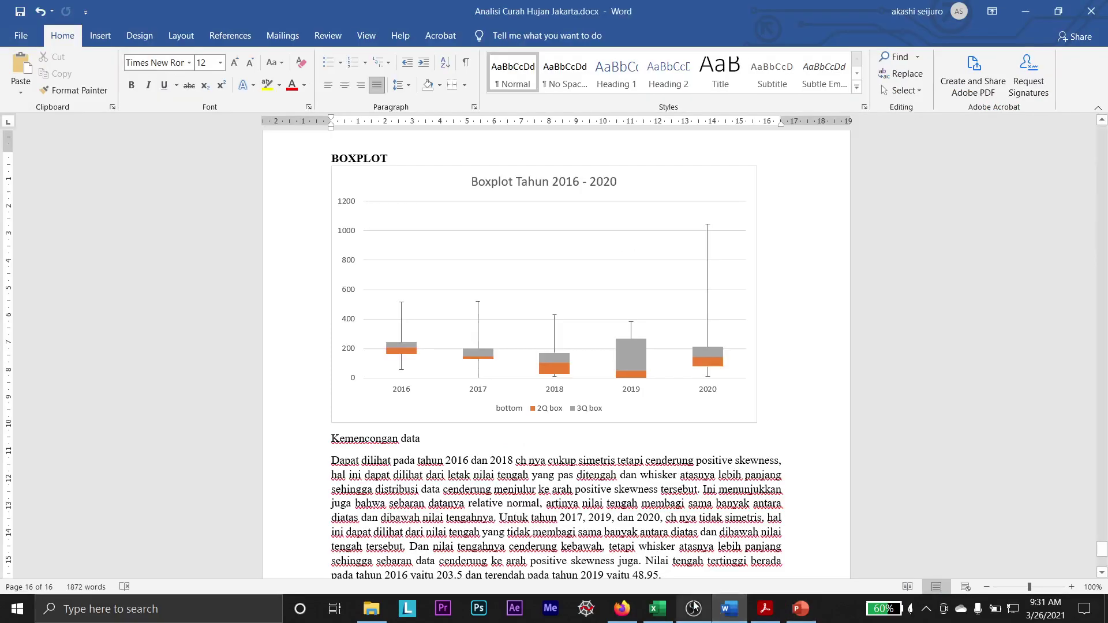
left_click(658, 609)
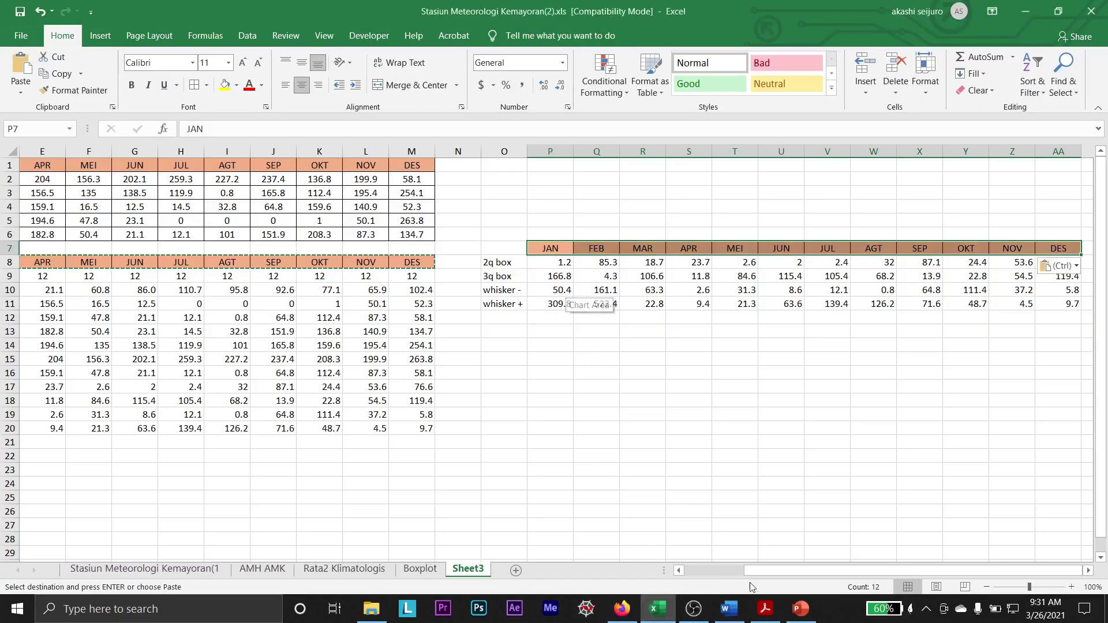
- Fill the row labels O8:O11 yellow and apply borders to all cells of O7:AA11
left_click_drag(555, 263, 973, 305)
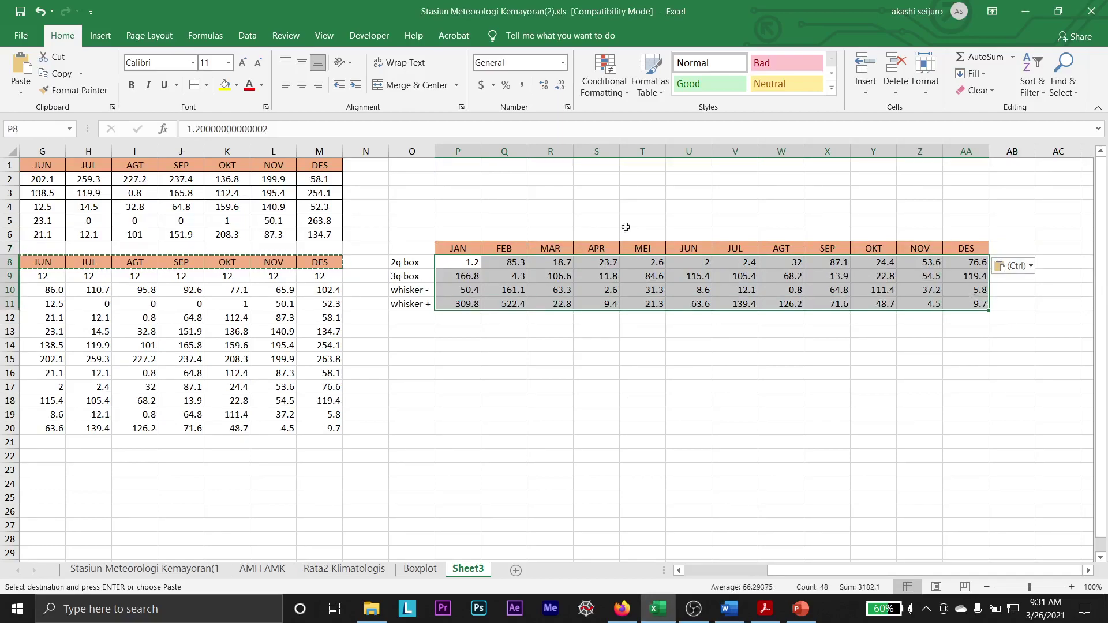
left_click(601, 330)
left_click_drag(408, 261, 410, 305)
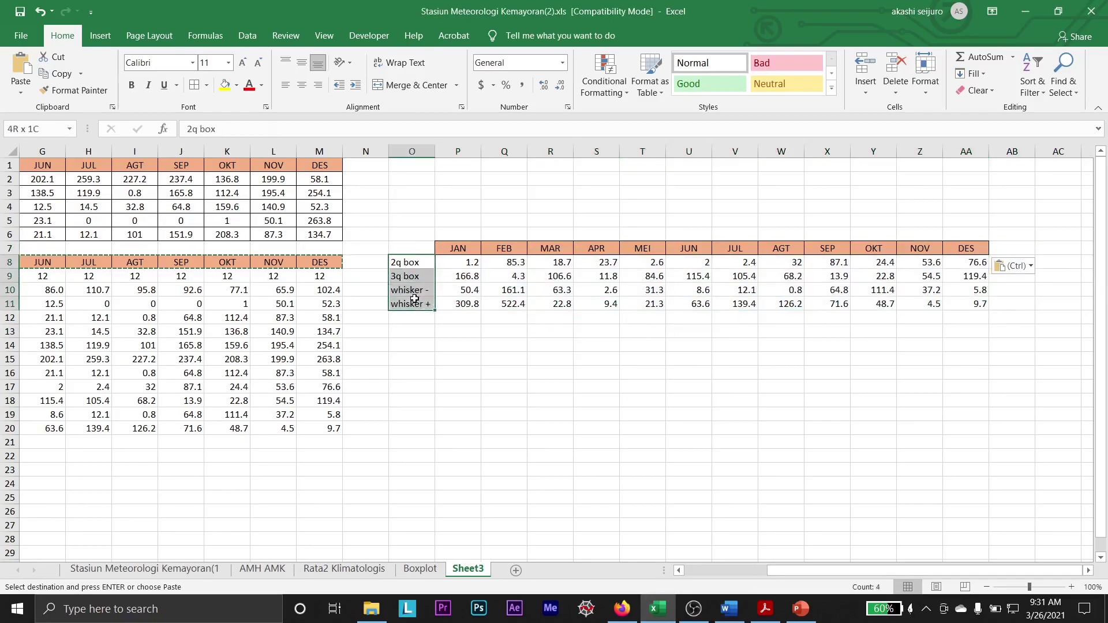
left_click(224, 85)
left_click_drag(414, 248, 982, 304)
left_click(205, 85)
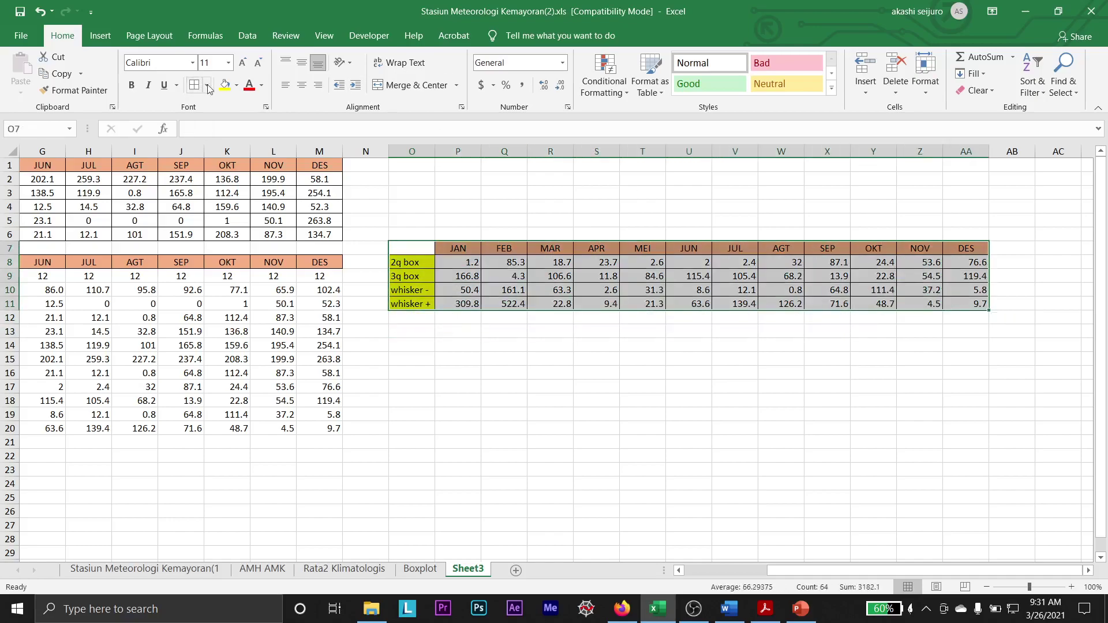
- Insert a 2-D stacked column chart from the monthly box and whisker table O7:AA11
left_click_drag(415, 248, 976, 303)
left_click(100, 36)
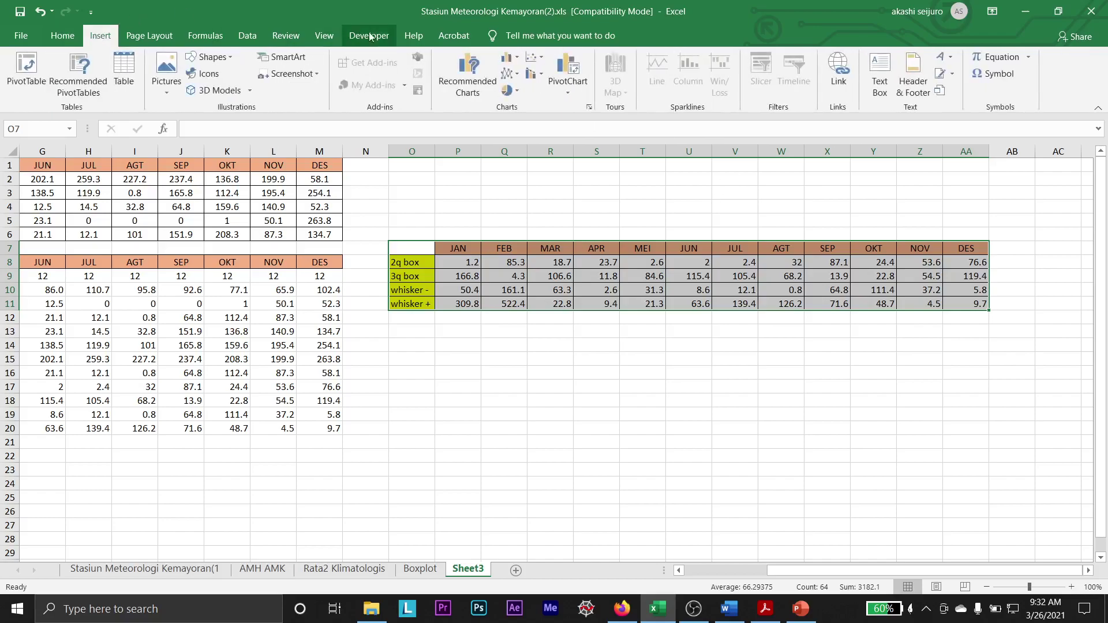
left_click(507, 58)
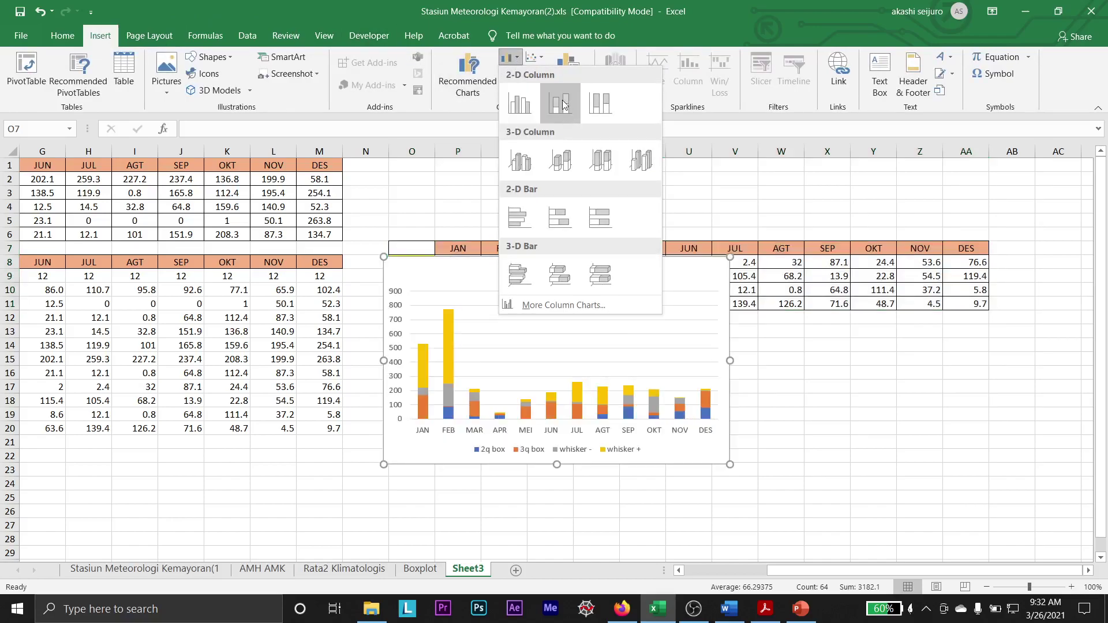
left_click(594, 109)
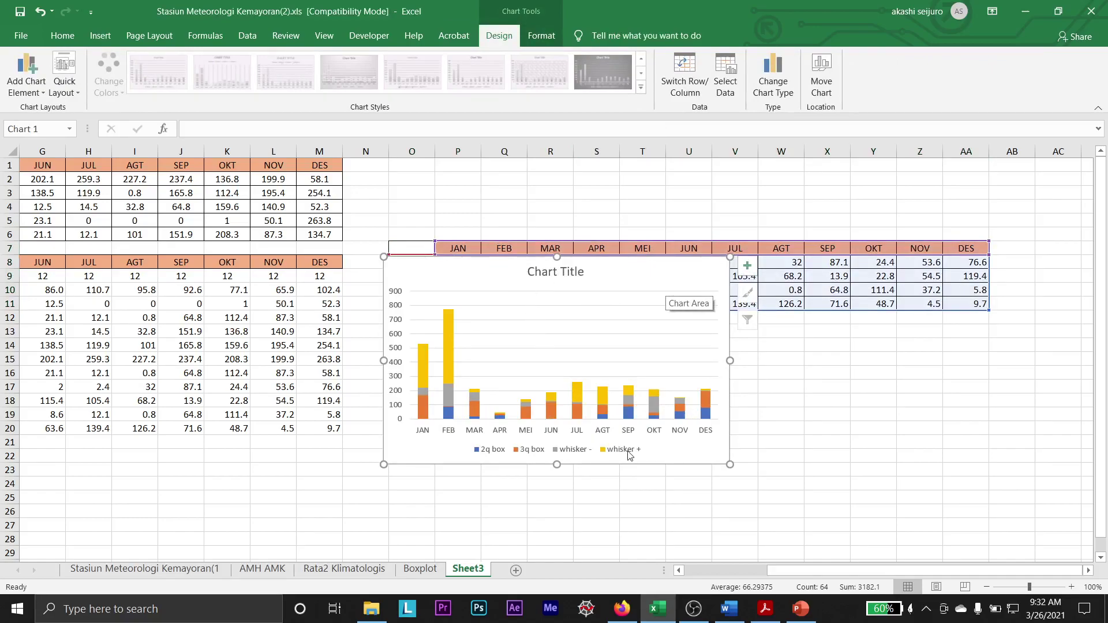
- Add error bars to the chart's whisker + series, with Plus direction and a Custom error amount
left_click(450, 327)
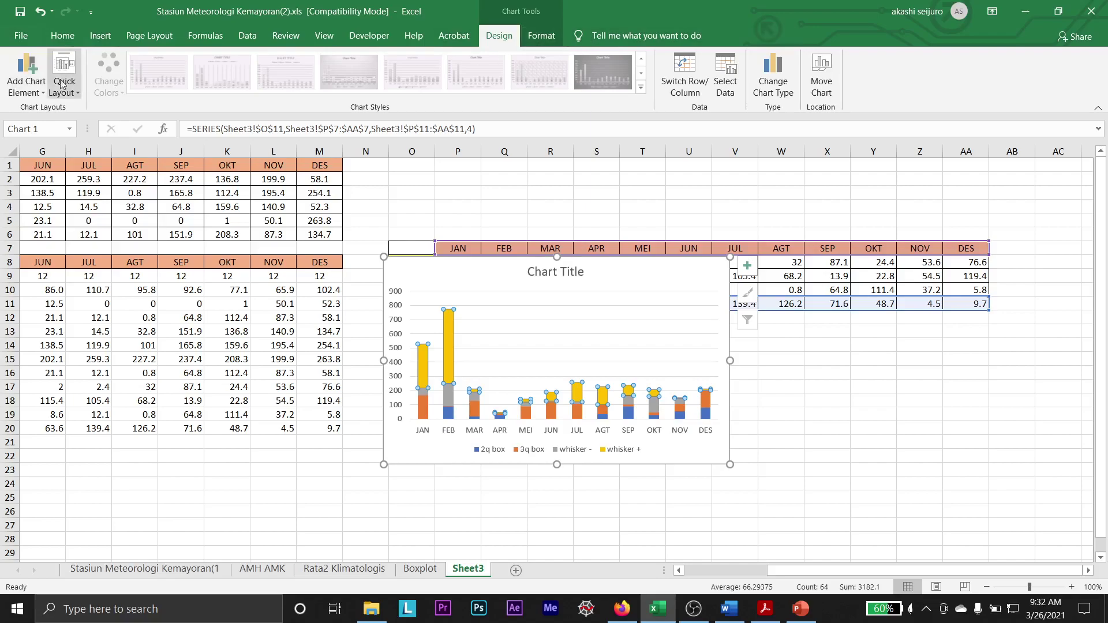
left_click(31, 84)
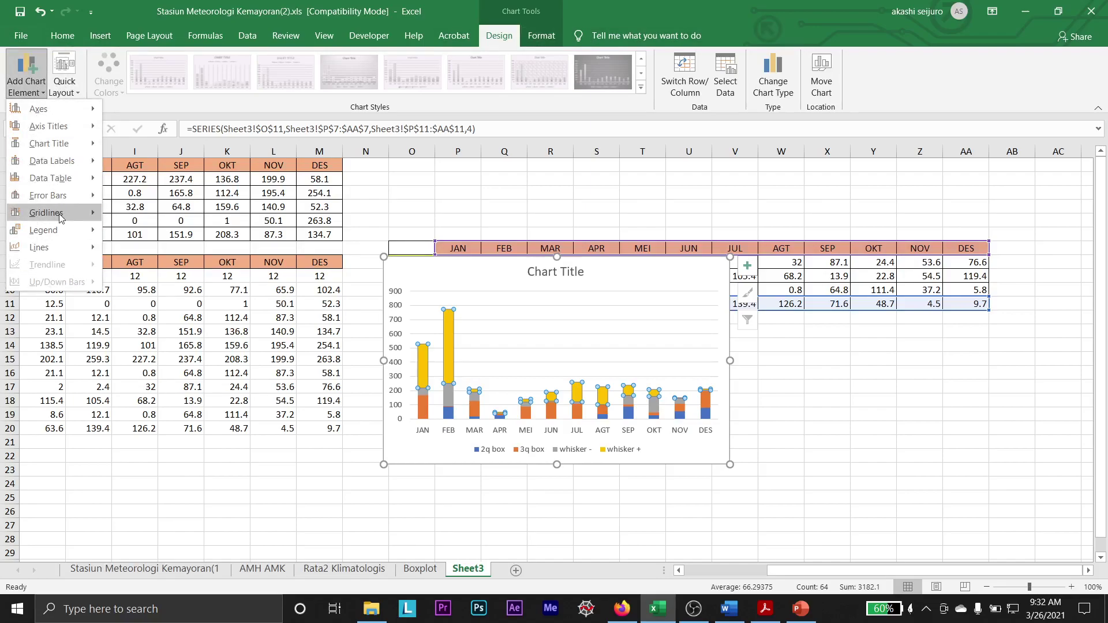
mouse_move(64, 195)
left_click(174, 322)
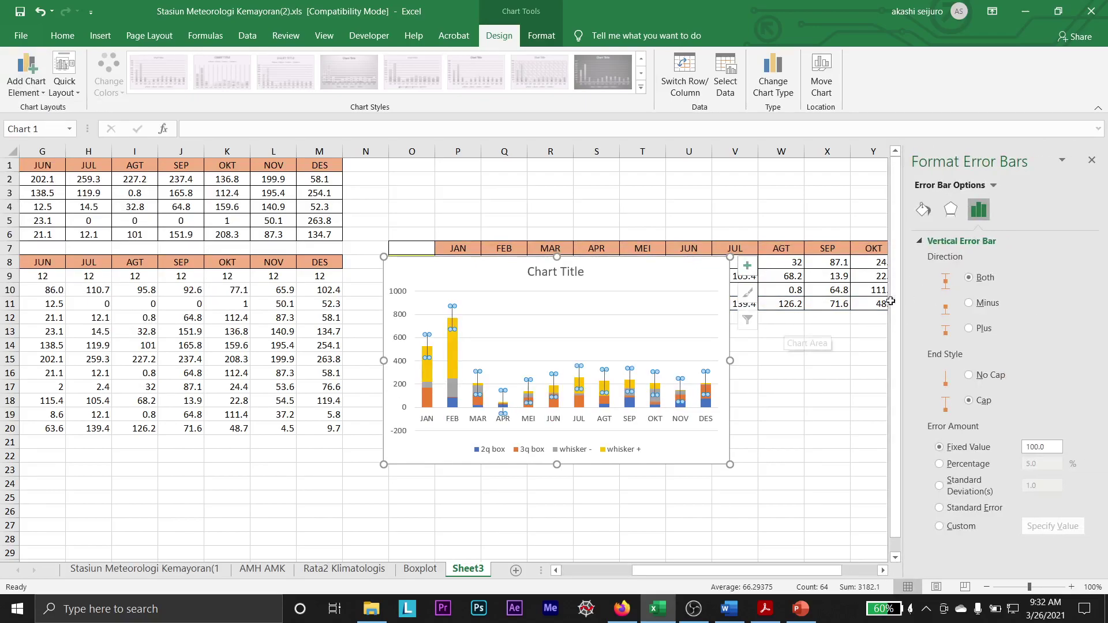
left_click(985, 330)
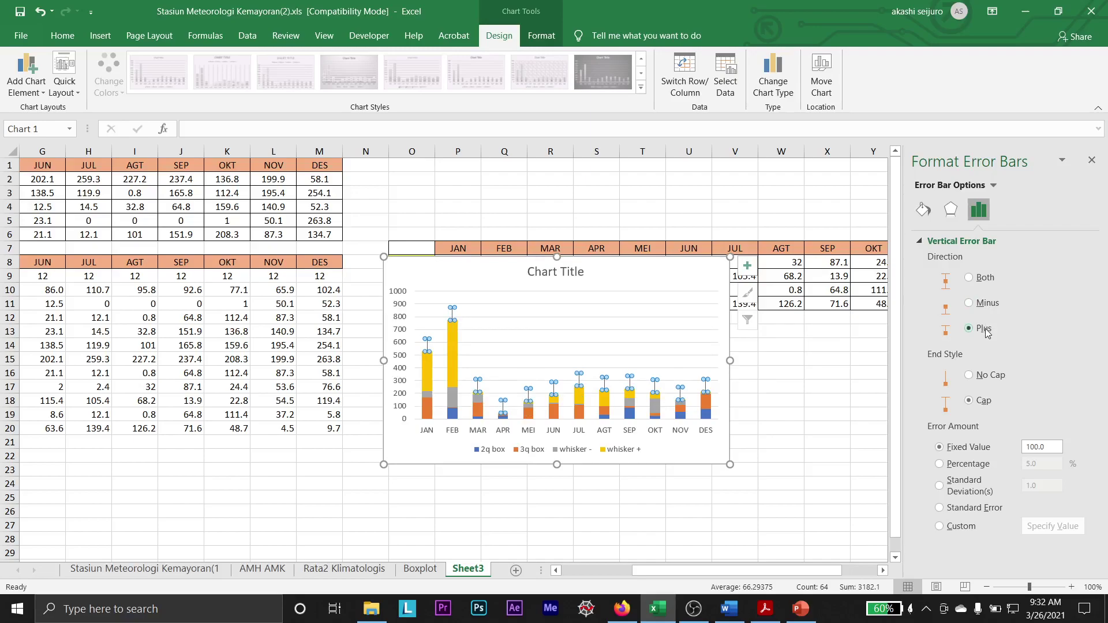
left_click(940, 525)
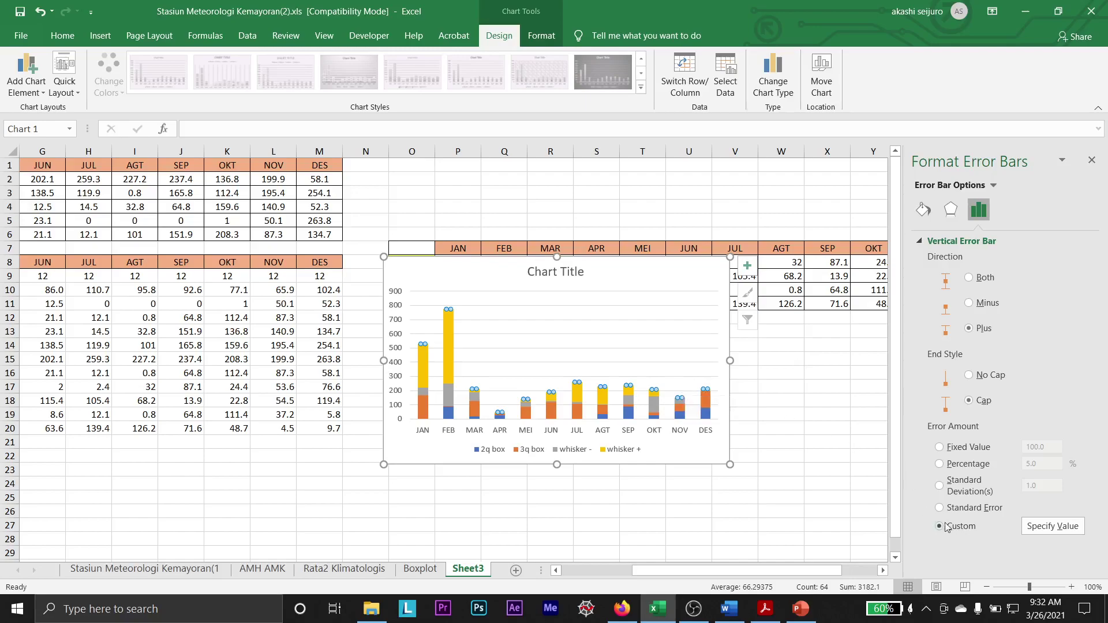
left_click(1091, 161)
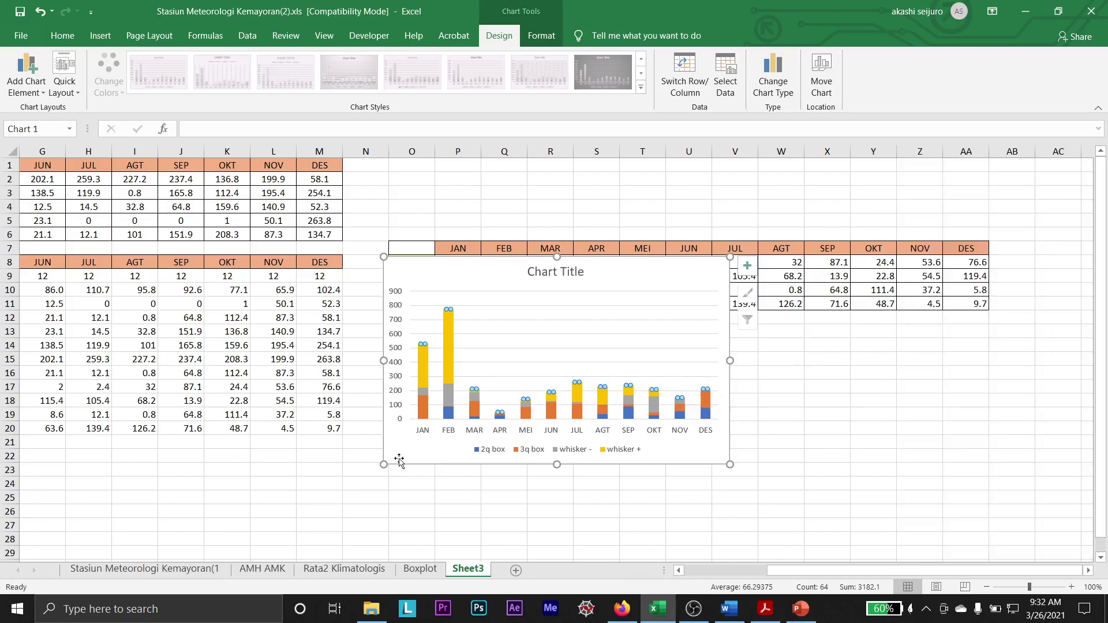
- Try adding Standard Deviation error bars to the chart's 3q box series
left_click(424, 411)
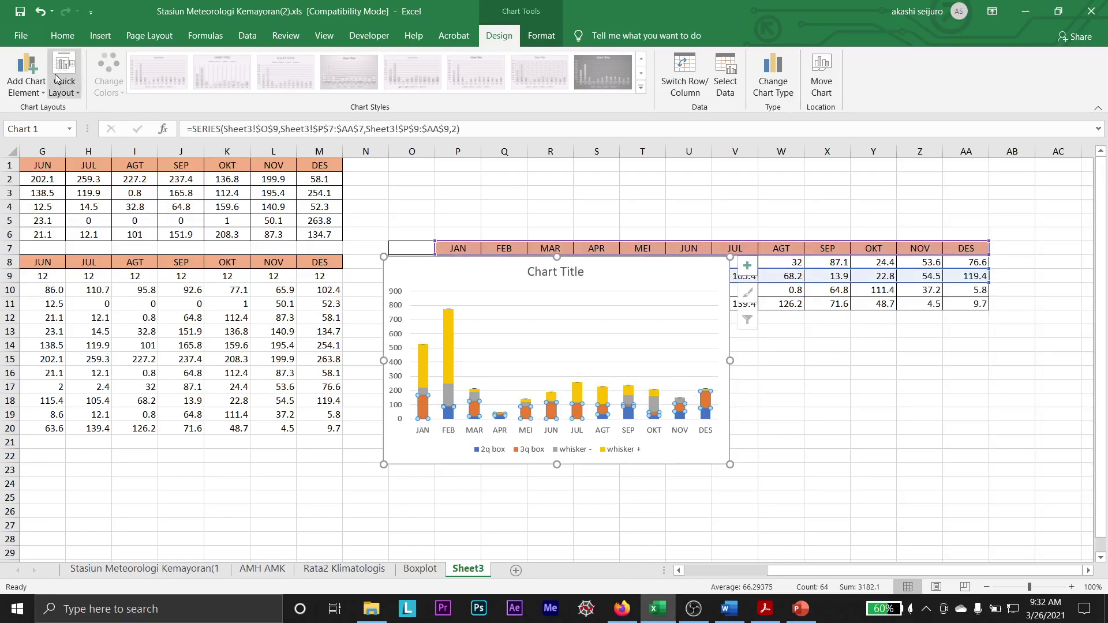
left_click(28, 81)
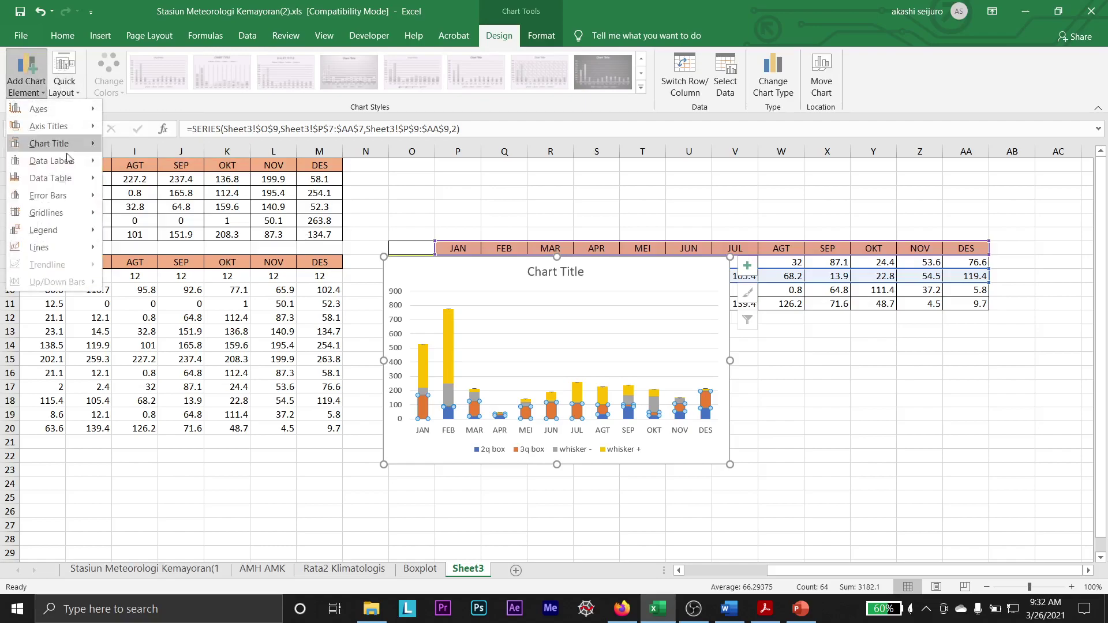
mouse_move(64, 195)
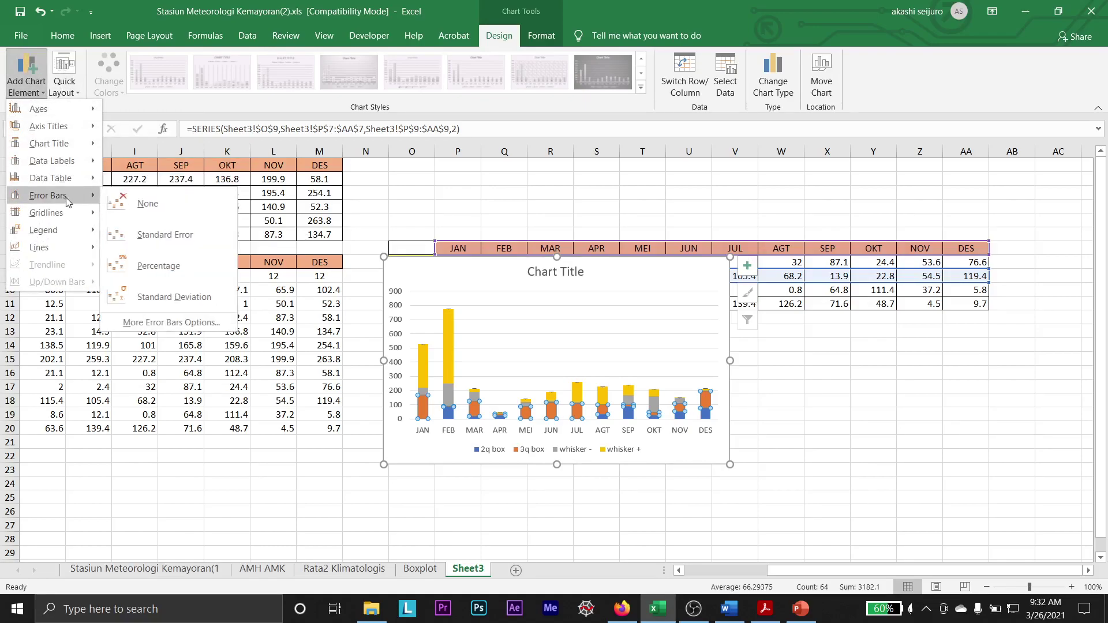
left_click(176, 295)
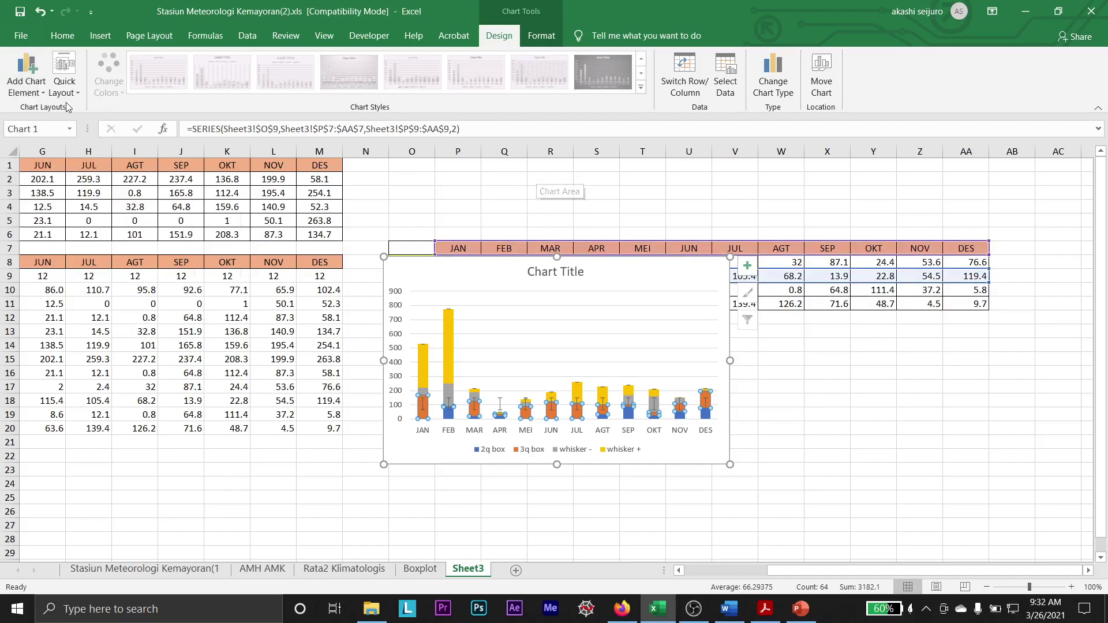
left_click(35, 95)
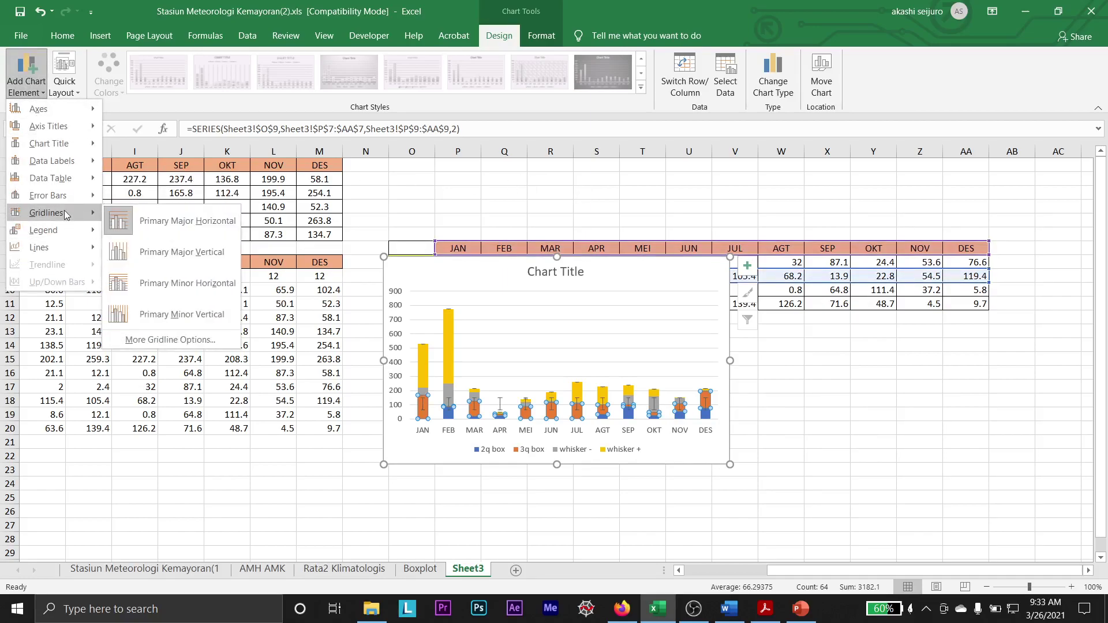
mouse_move(69, 202)
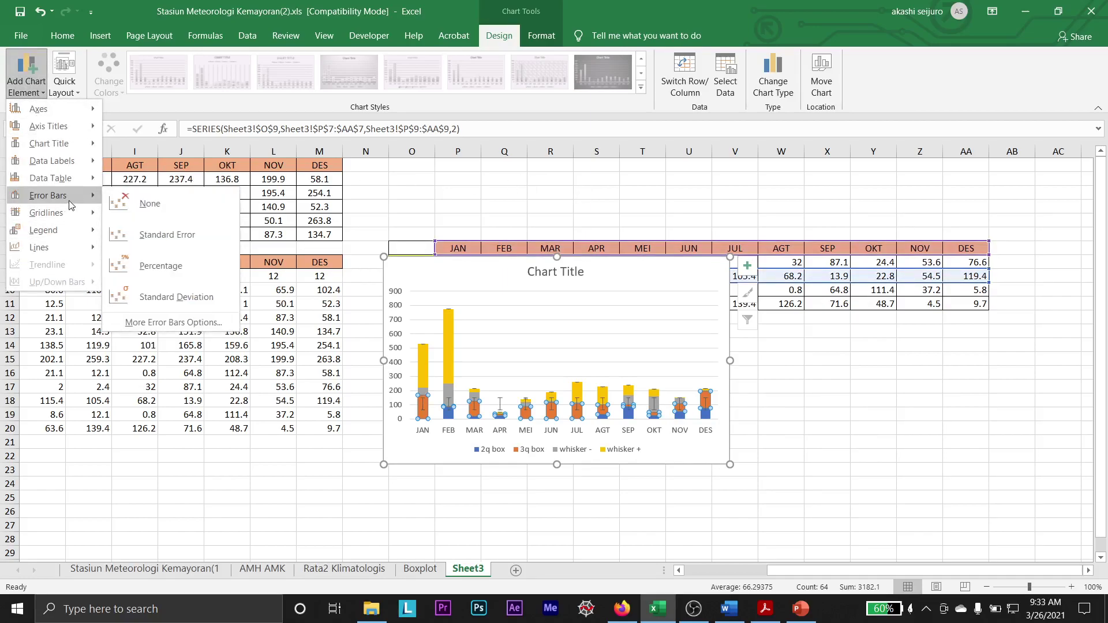
left_click(177, 297)
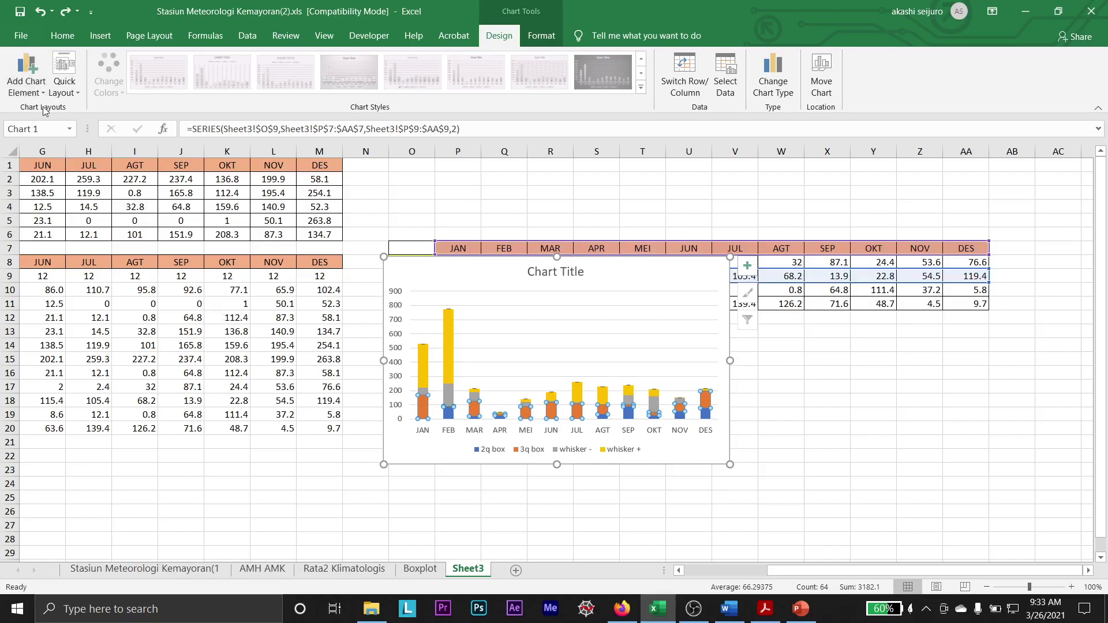
- Try adding error bars to the chart's 3q box series with Minus direction and a Custom error amount
left_click(33, 70)
mouse_move(54, 199)
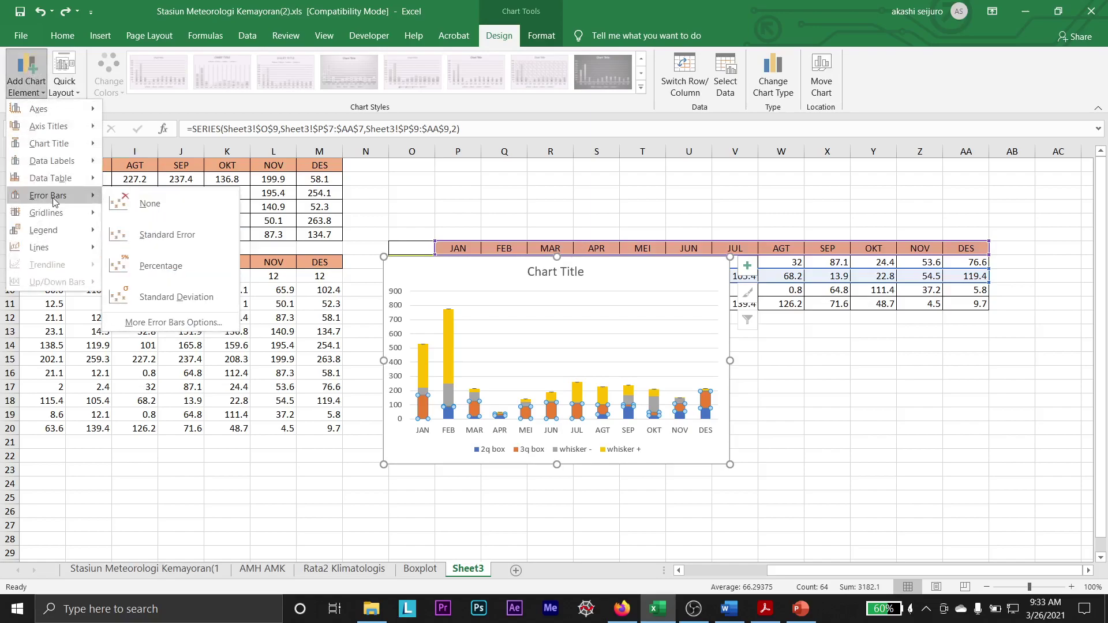
left_click(173, 322)
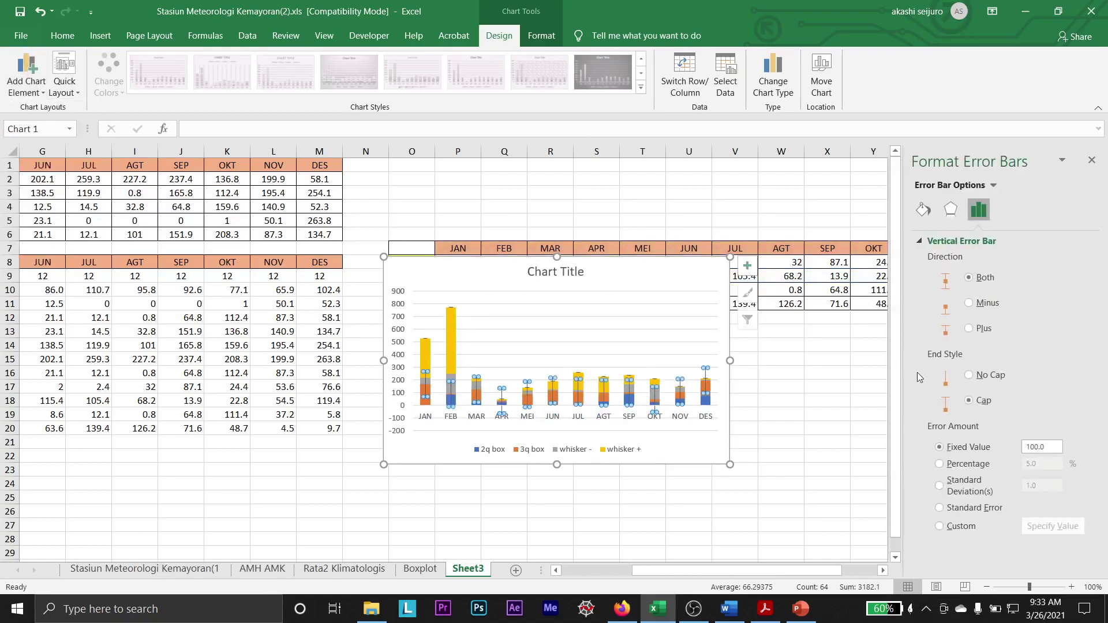
left_click(986, 305)
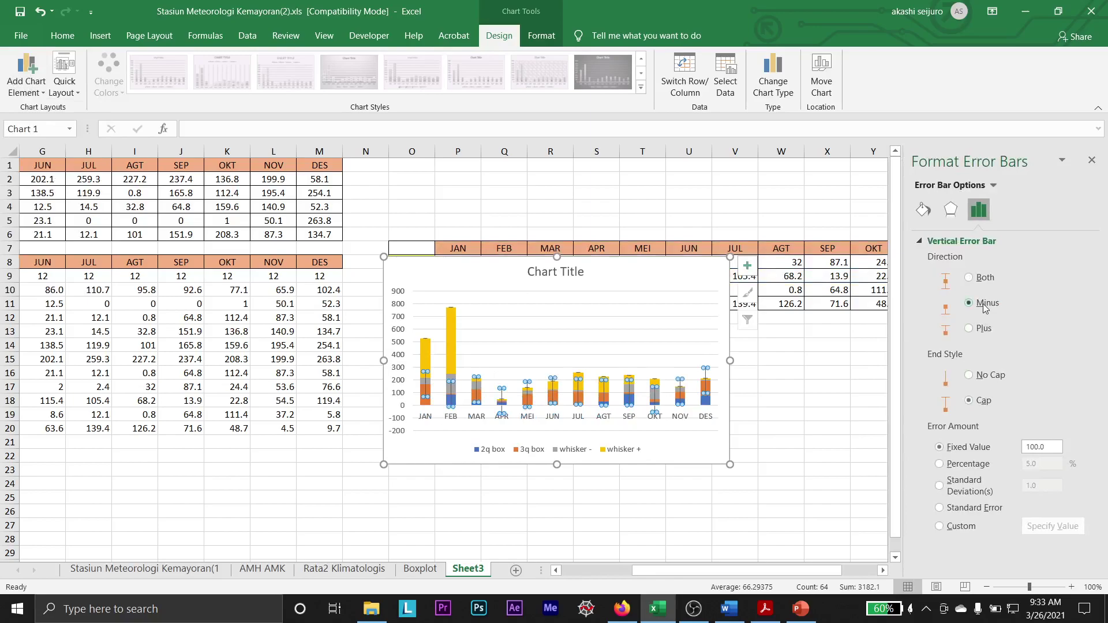
left_click(963, 529)
left_click(828, 387)
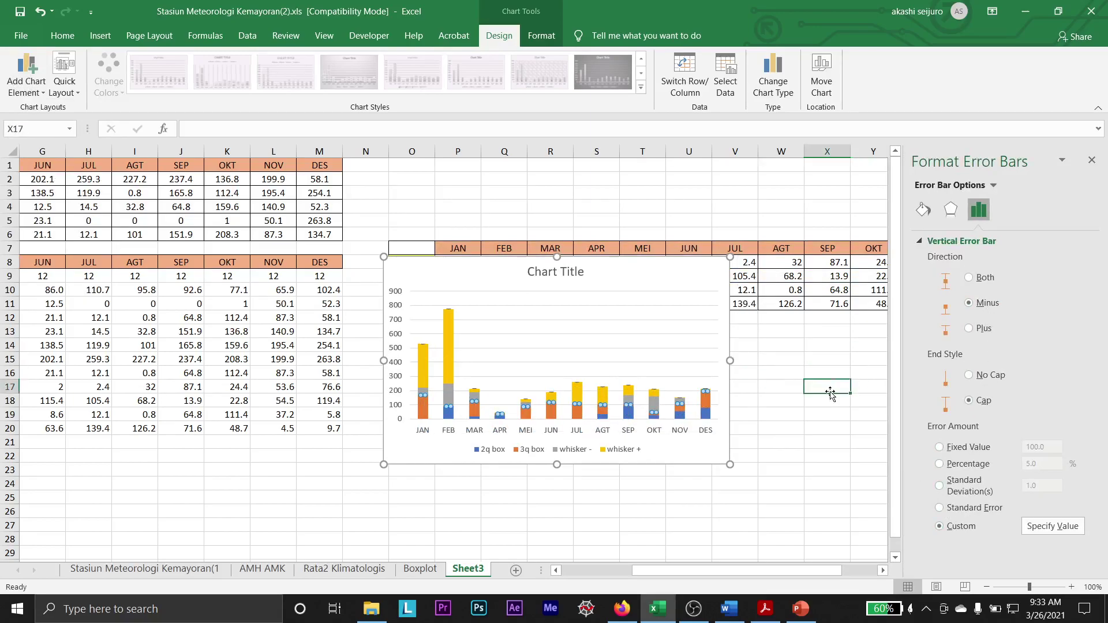
- Try removing the fill colour from the chart's whisker + series
left_click(422, 369)
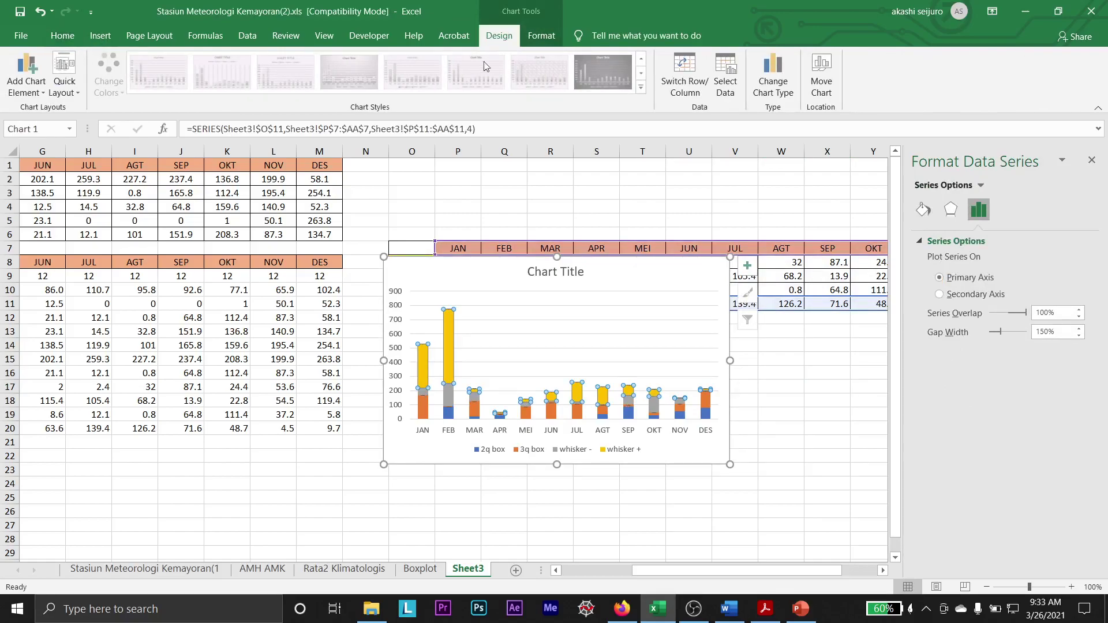
left_click(541, 36)
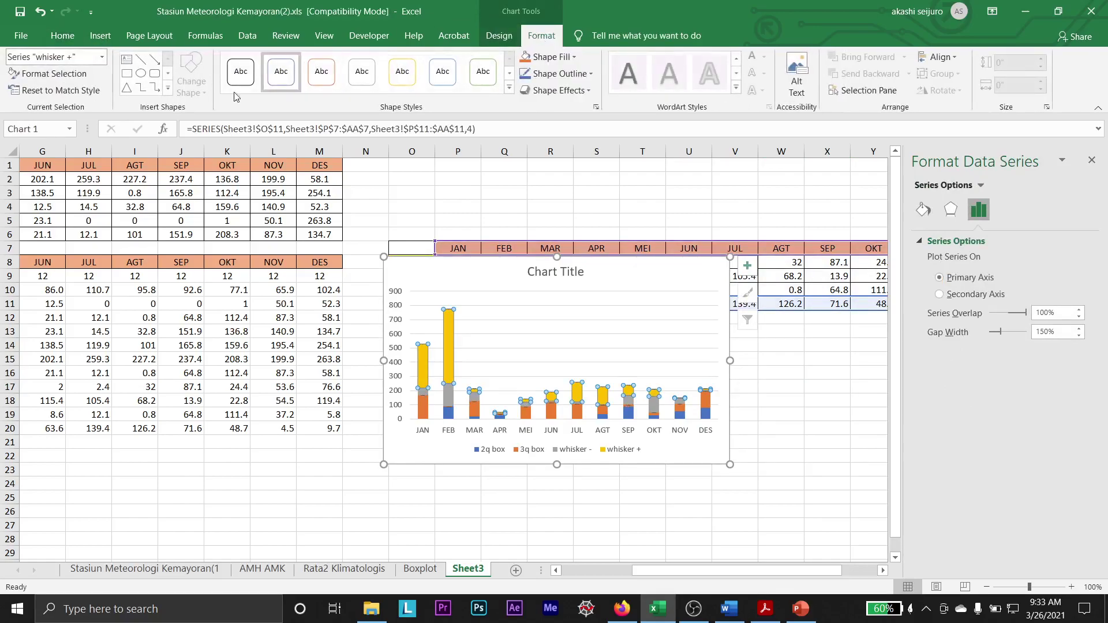
left_click(573, 58)
left_click(555, 199)
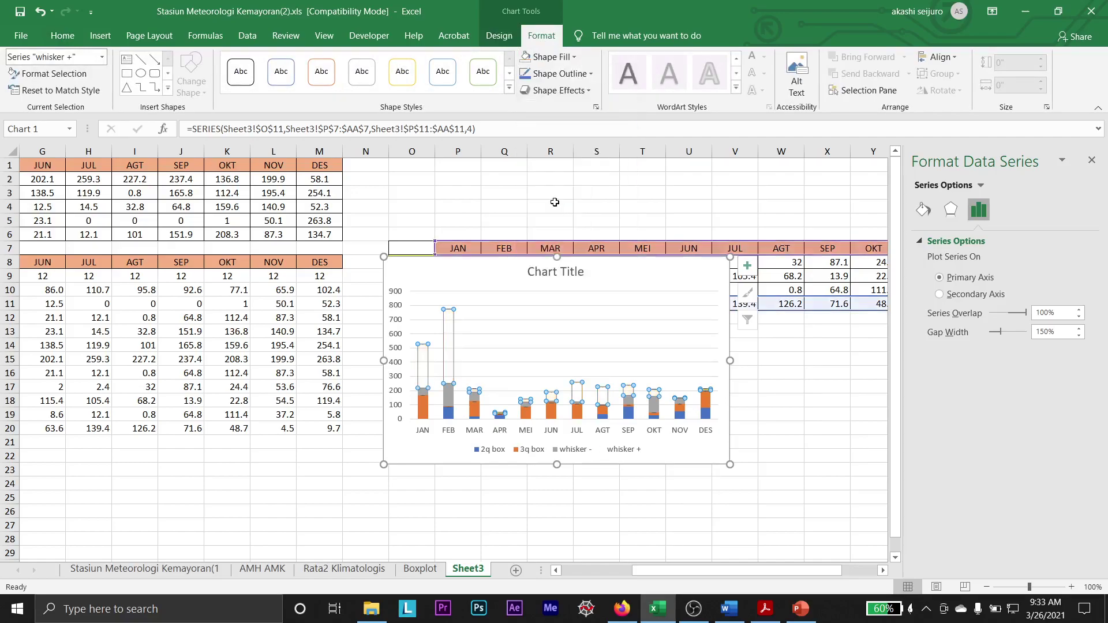
left_click(559, 484)
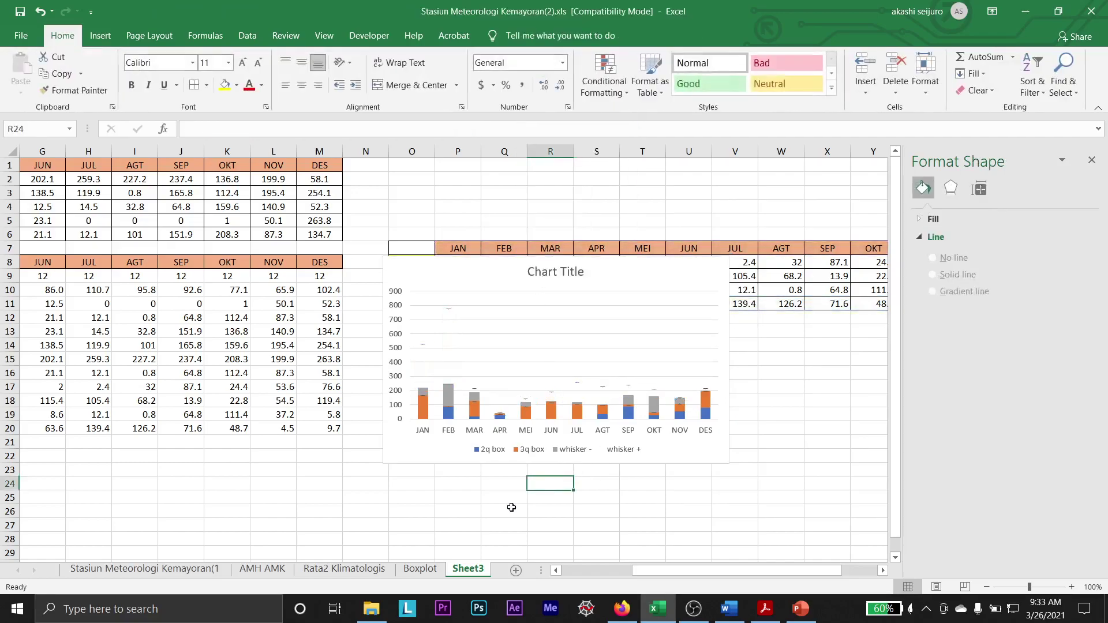
- Try removing the fill colour from the chart's 3q box series
left_click(424, 414)
left_click(551, 57)
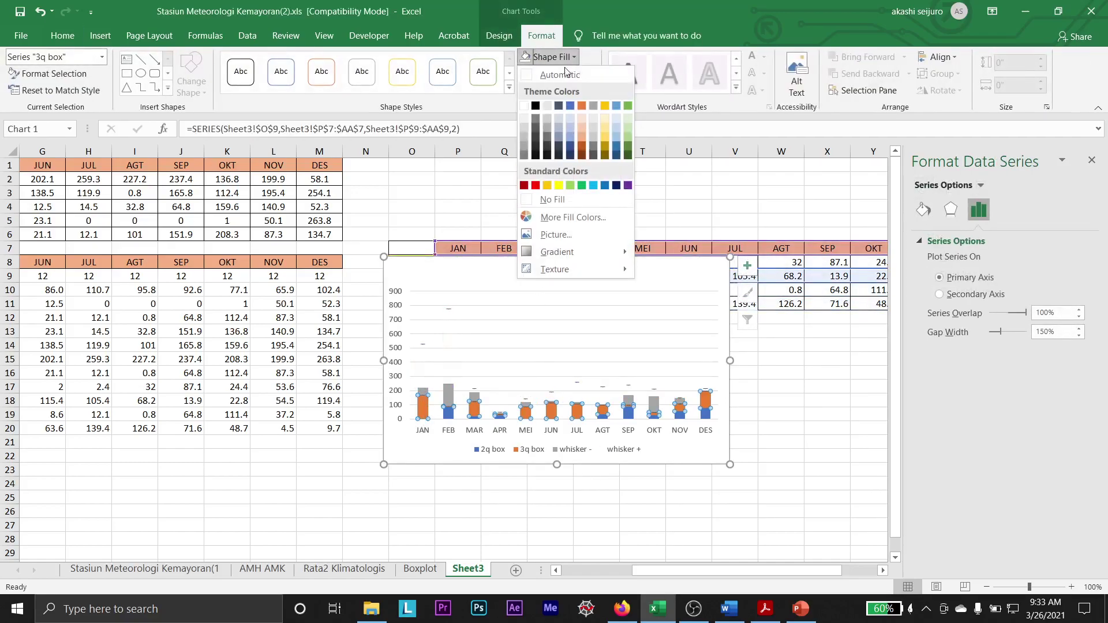
left_click(553, 199)
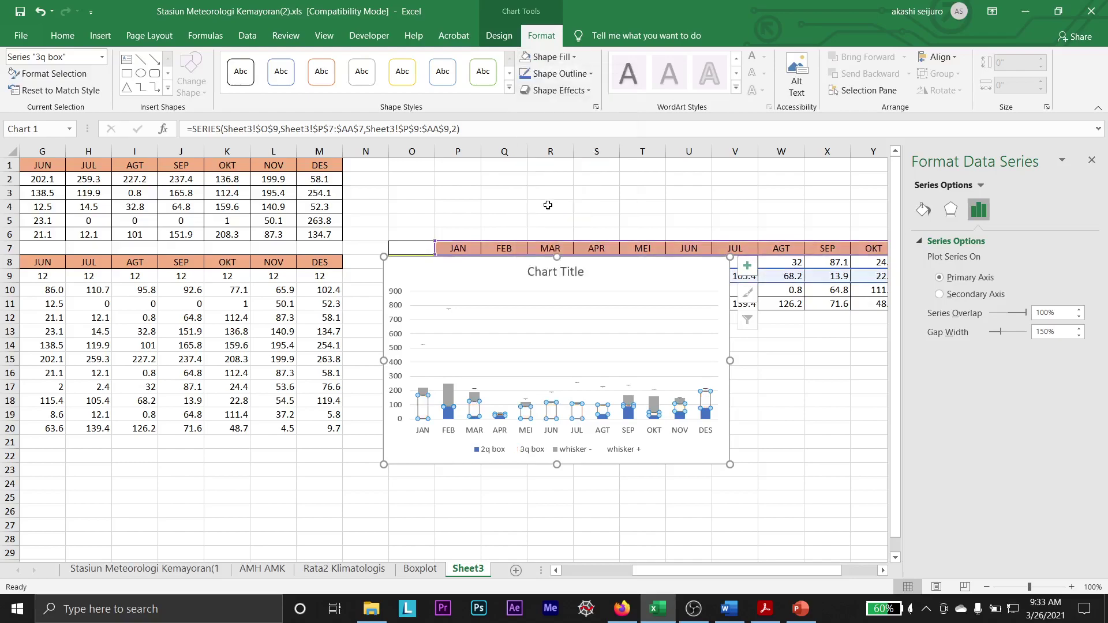
left_click(844, 487)
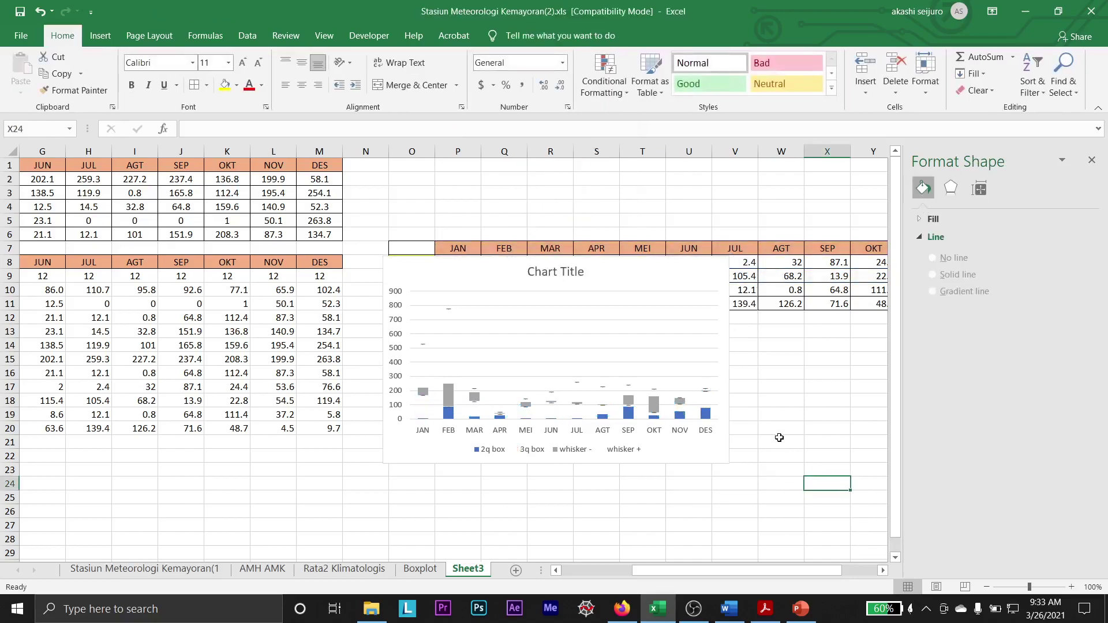
- Undo the No Fill changes and all error bars added to the stacked column chart
key("ctrl+z")
key("ctrl+z")
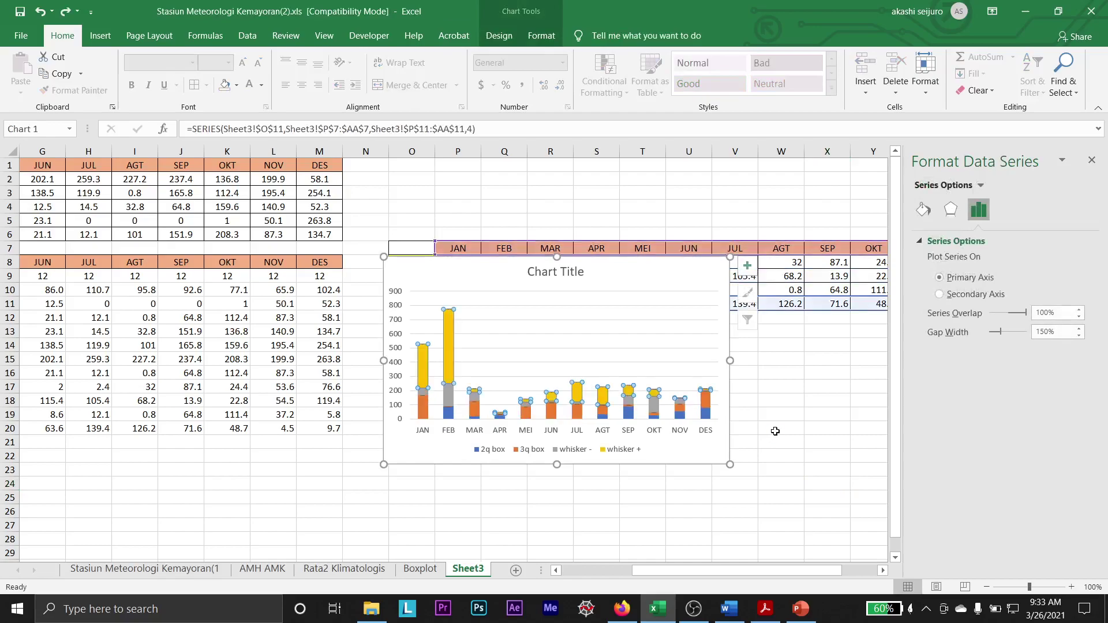
key("Up")
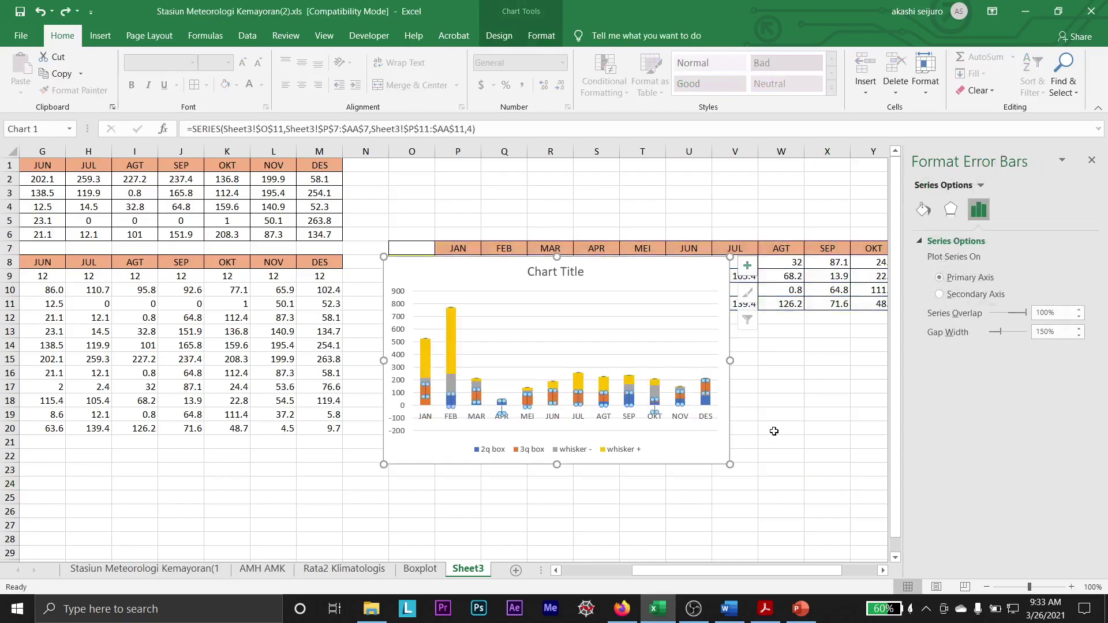
key("Up")
key("Down")
key("Down")
key("Down")
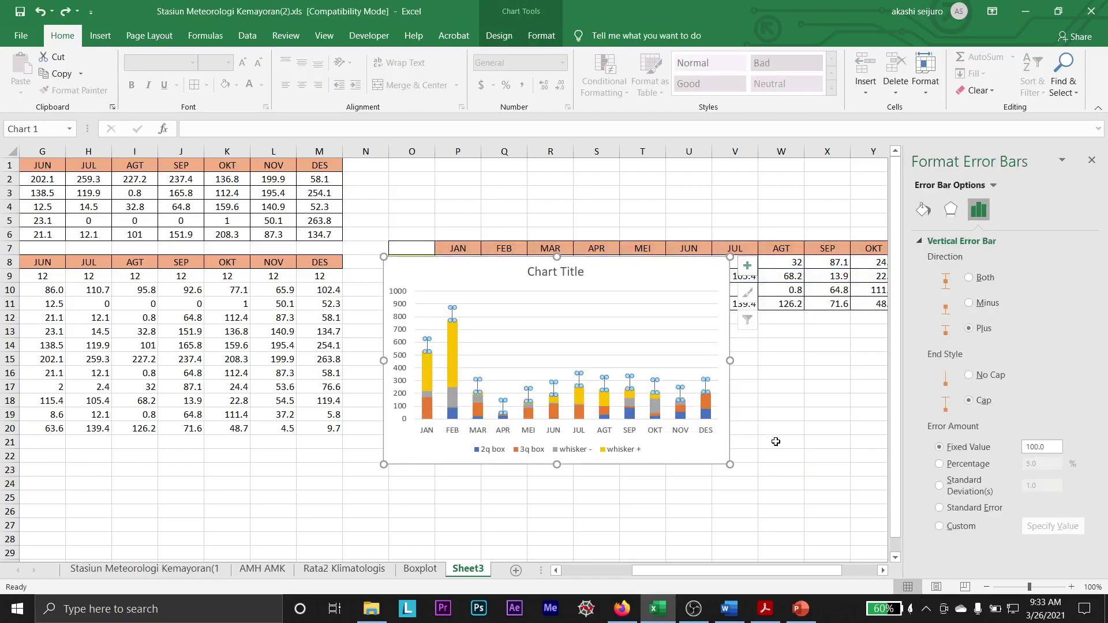
left_click(782, 415)
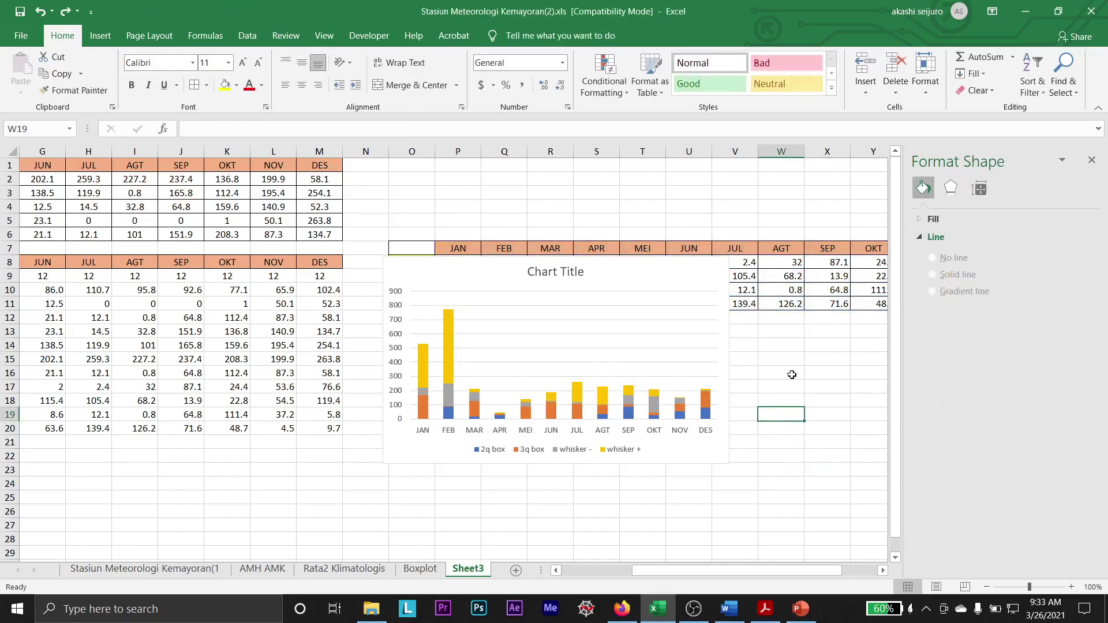
left_click(1092, 160)
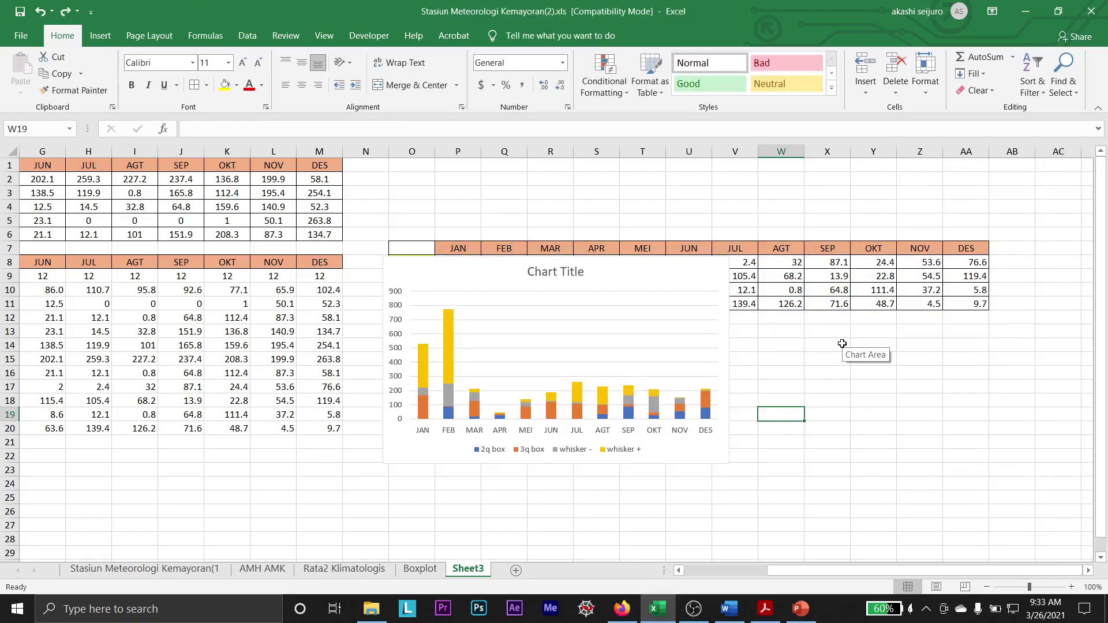
- Switch to the Google Meet presentation in Firefox to watch it, and return to the Excel workbook
key("alt+Tab")
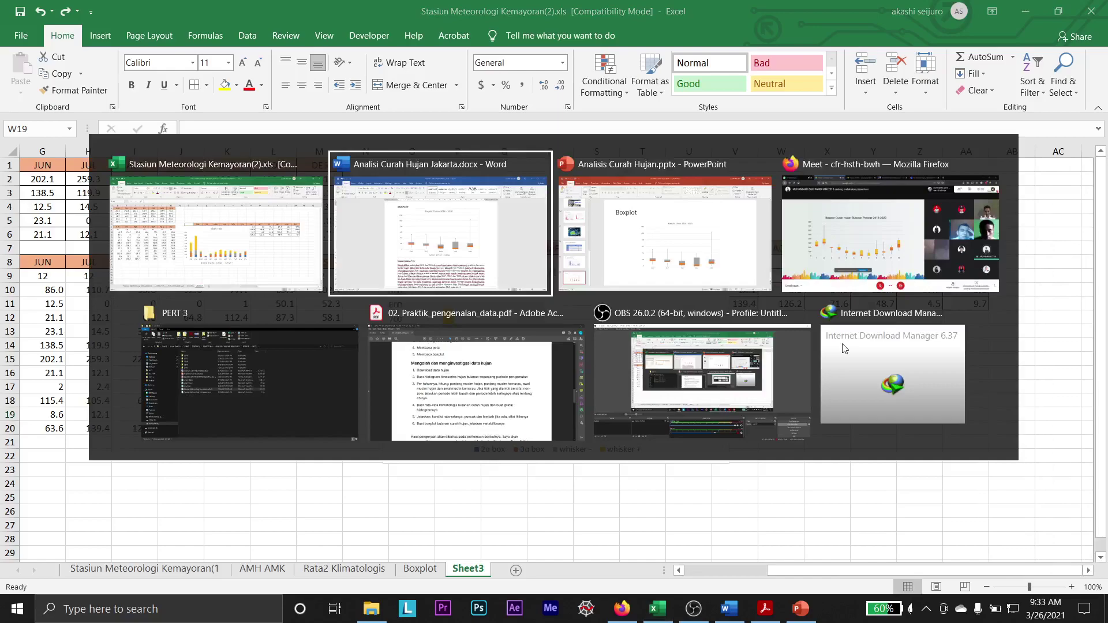
key("alt+Tab")
key("alt+Tab")
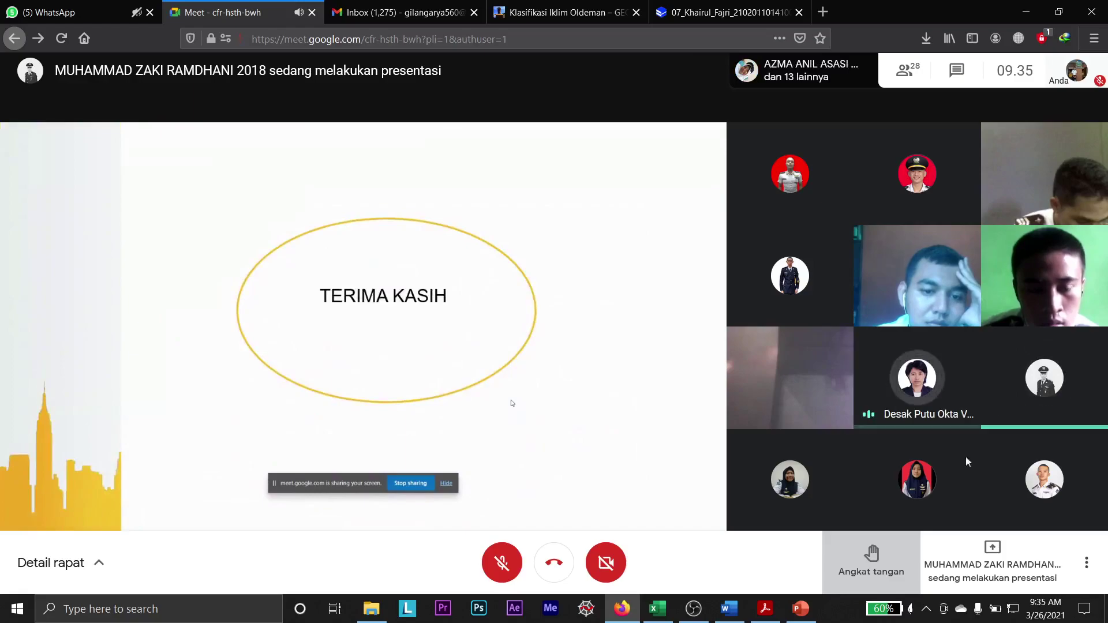
key("alt+Tab")
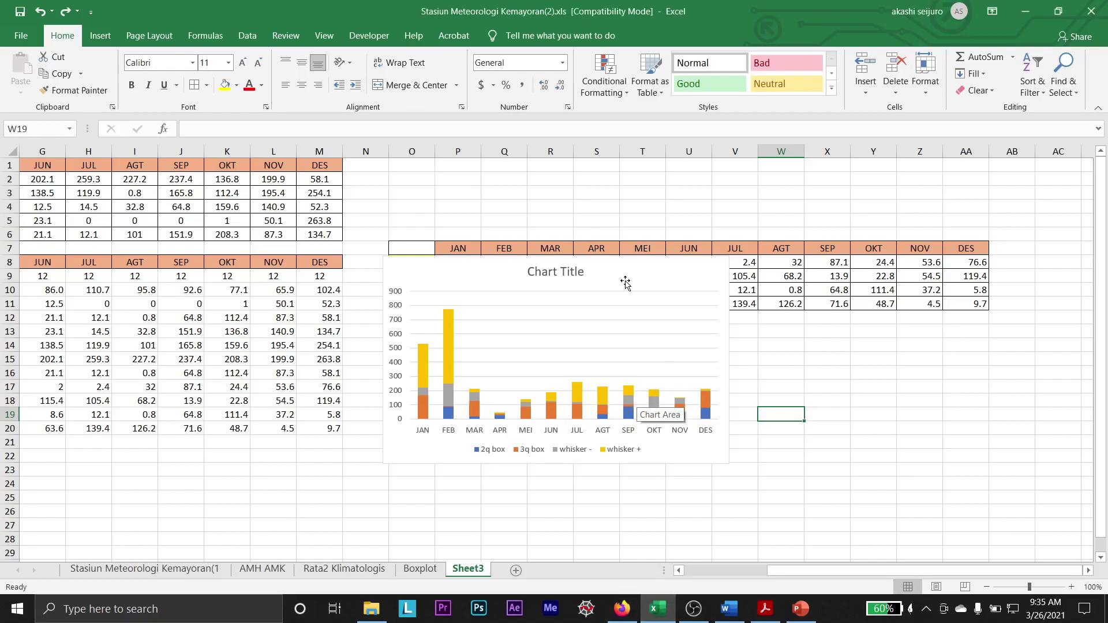
- Move the chart below the box and whisker table and add error bars to its 2q box series
left_click_drag(636, 278, 803, 353)
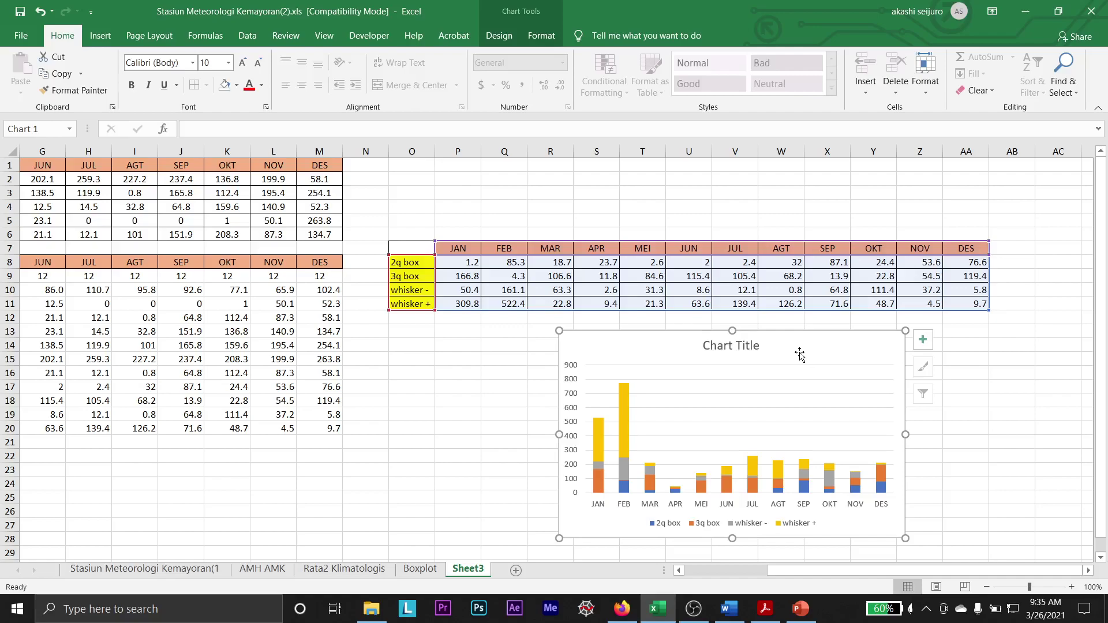
left_click(599, 484)
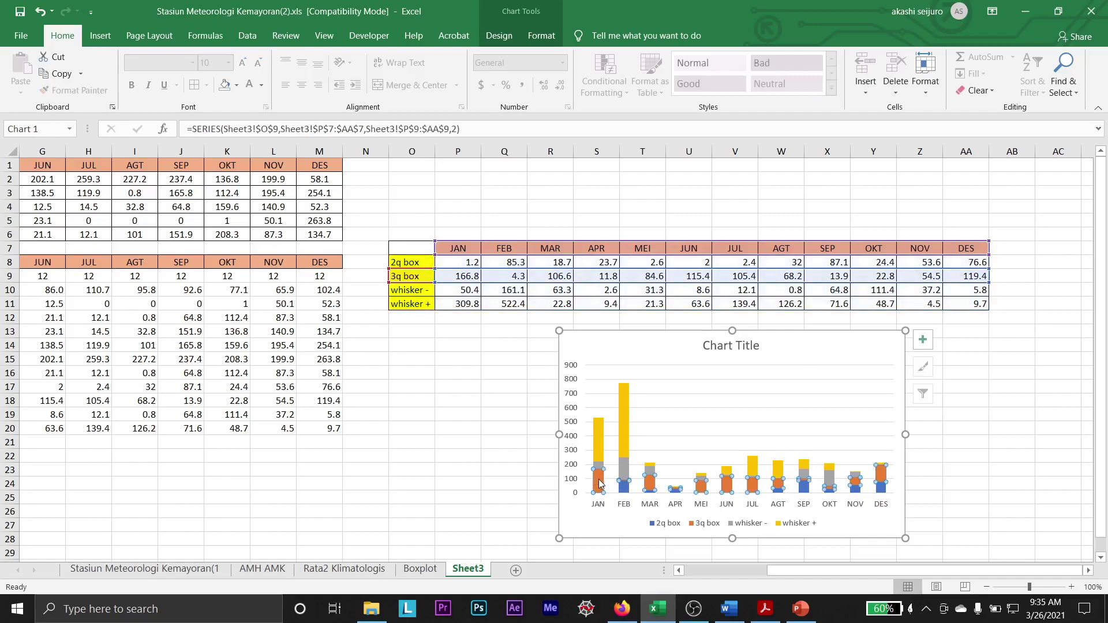
left_click(627, 486)
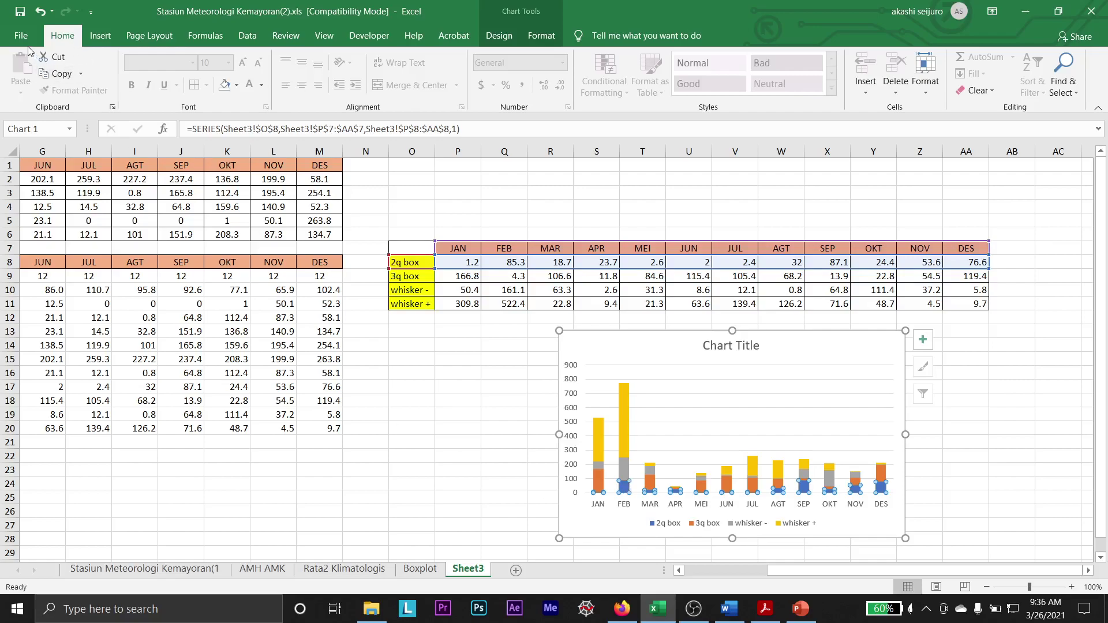
left_click(499, 35)
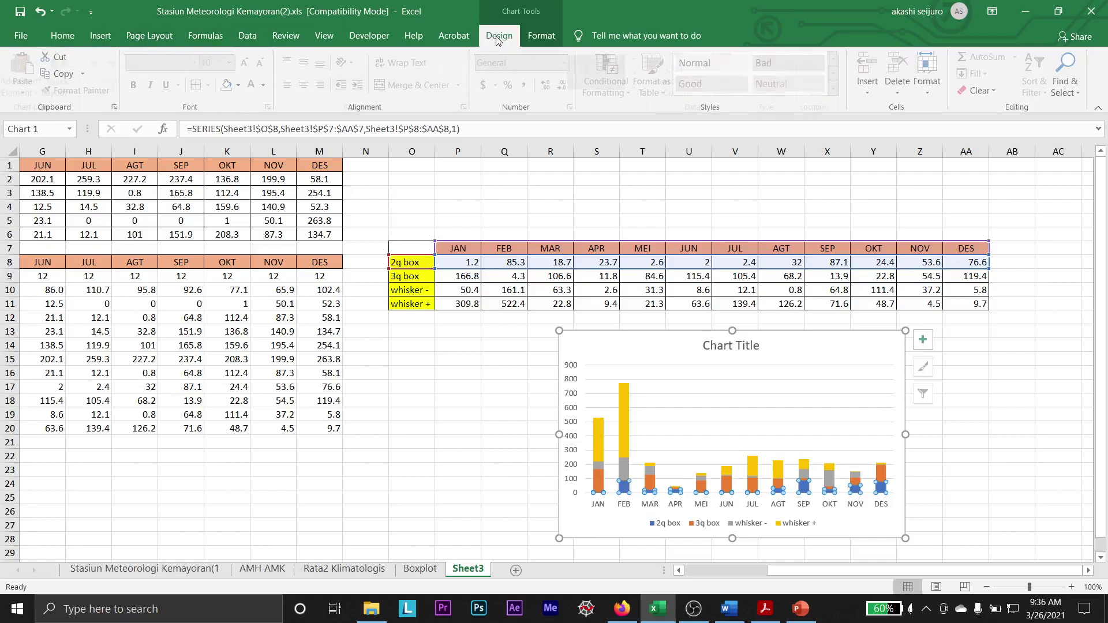
left_click(26, 81)
mouse_move(86, 195)
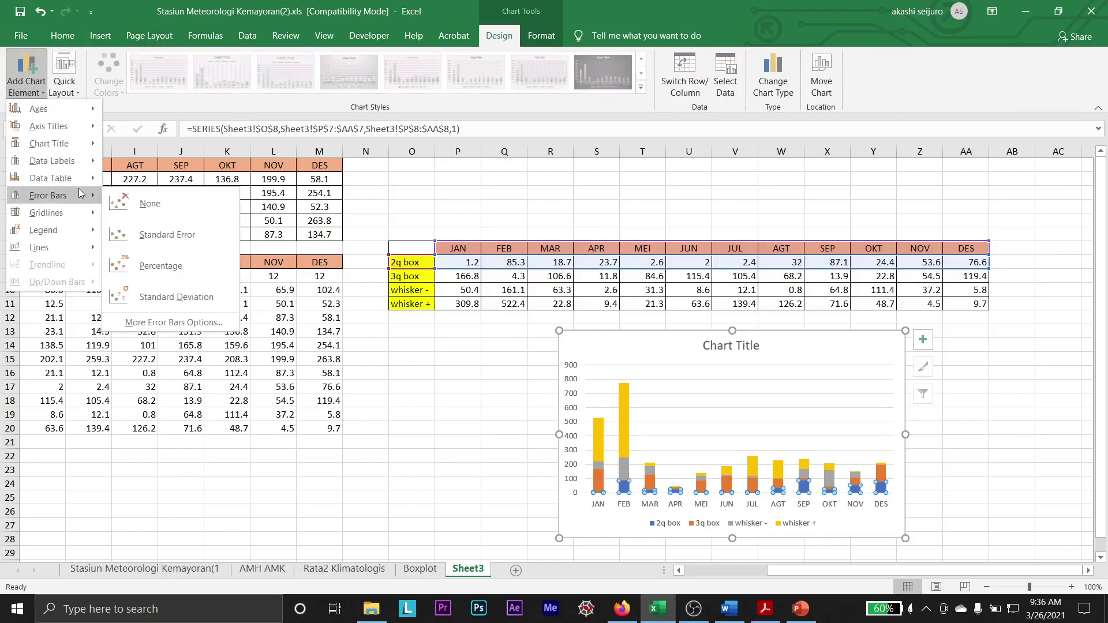
left_click(168, 320)
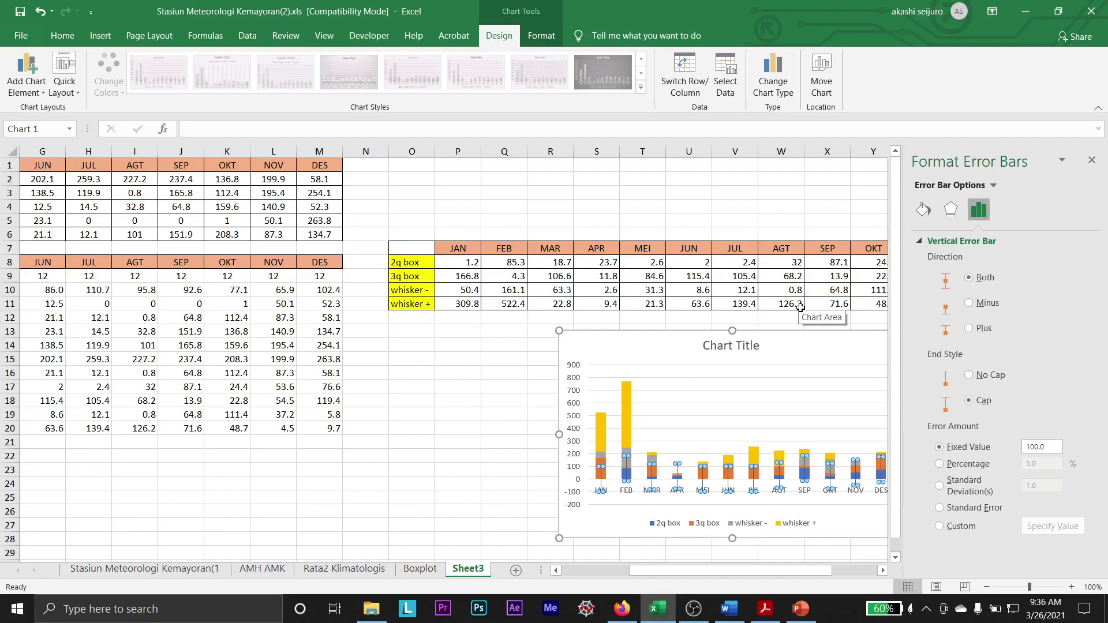
- Set the 2q box error bars to Minus direction with custom negative values from the whisker - row, P10:AA10
left_click(970, 303)
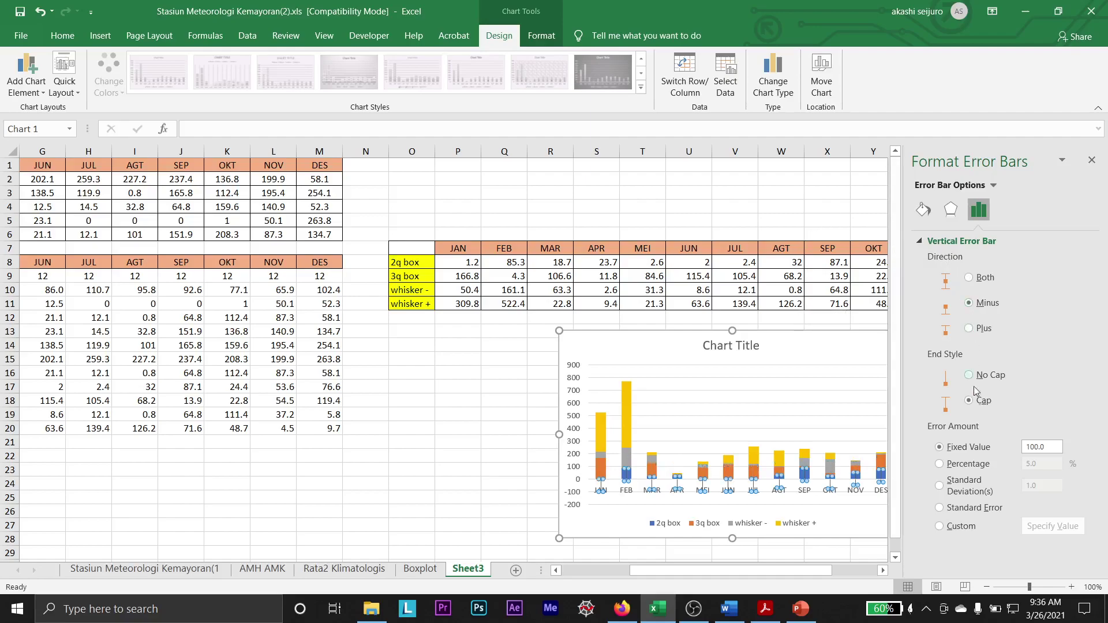
left_click(967, 526)
left_click(1053, 526)
left_click(746, 372)
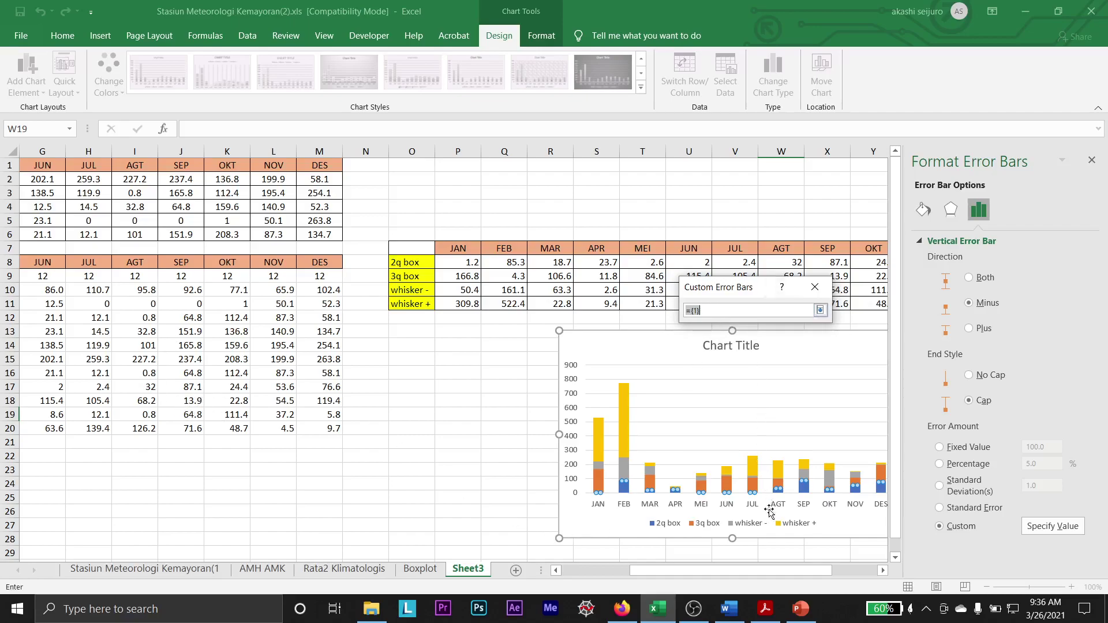
left_click_drag(465, 290, 831, 288)
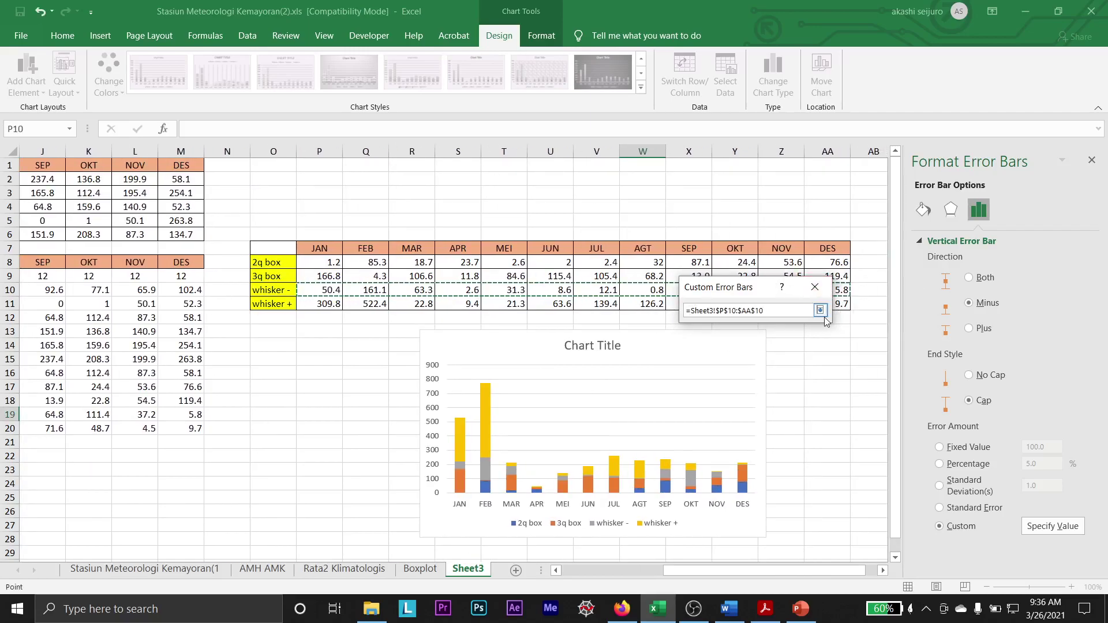
left_click(821, 311)
left_click(746, 369)
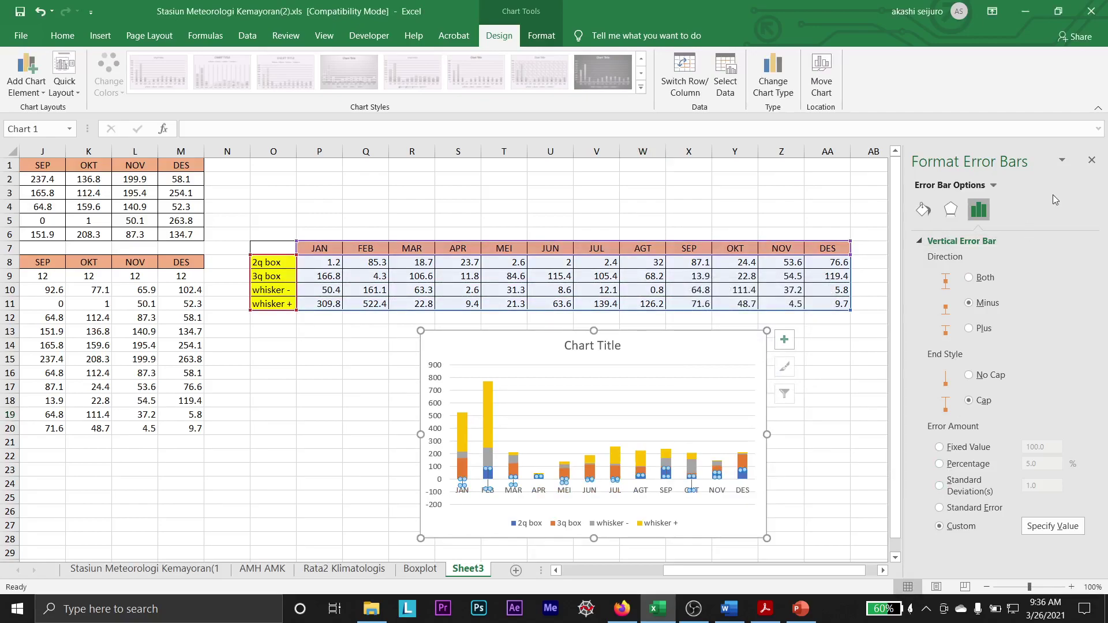
left_click(1092, 160)
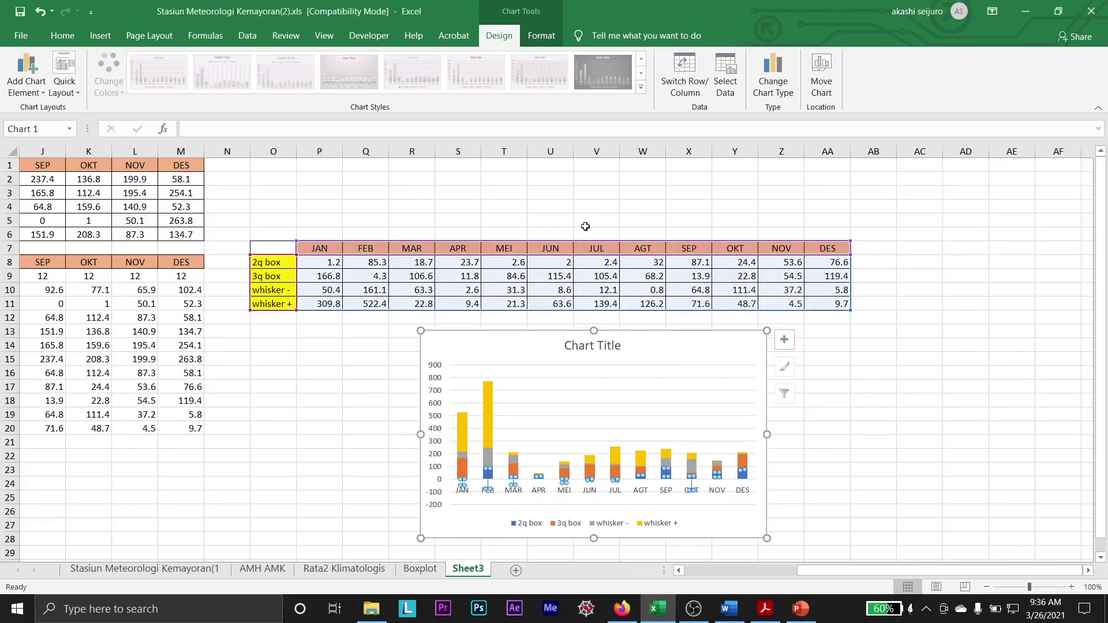
- Add error bars to the chart's whisker + series and set them to Plus direction with a custom error amount
left_click(462, 404)
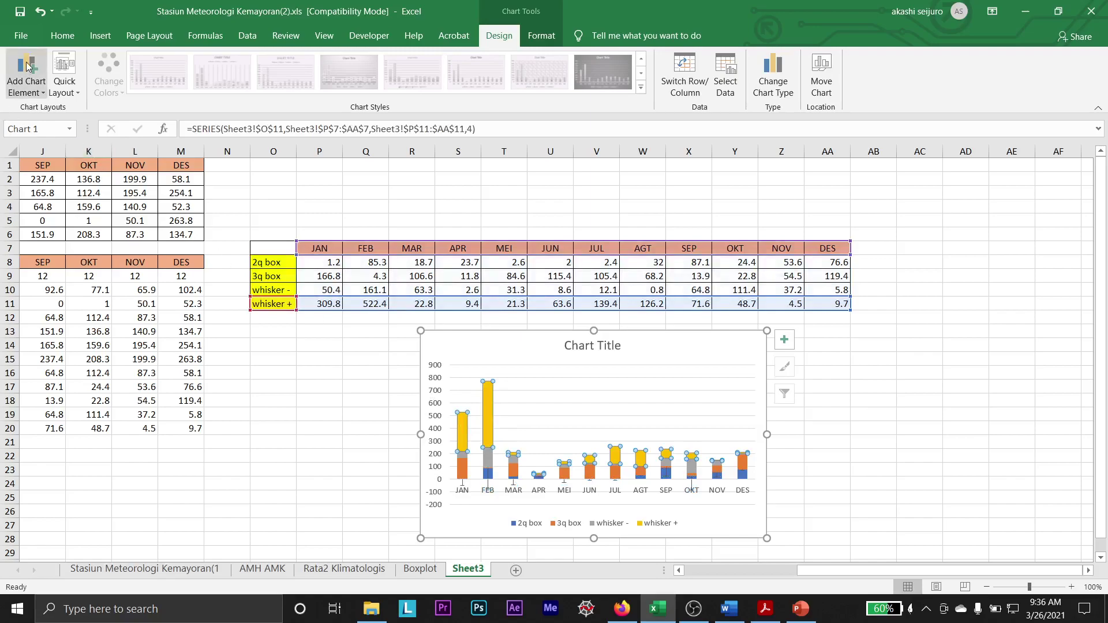
left_click(32, 84)
mouse_move(49, 195)
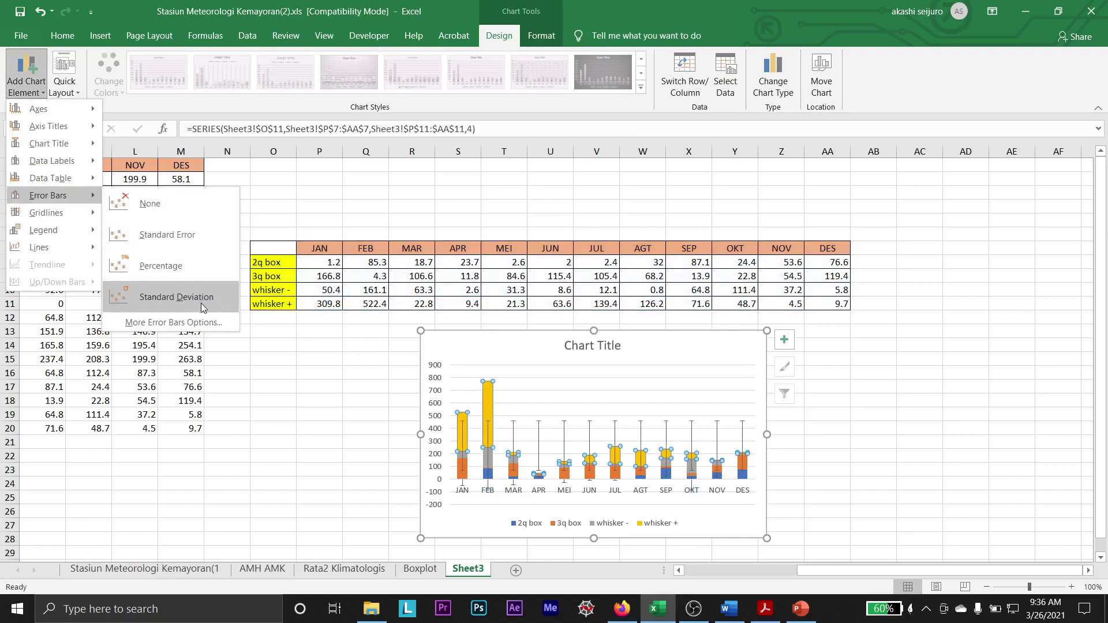
left_click(203, 323)
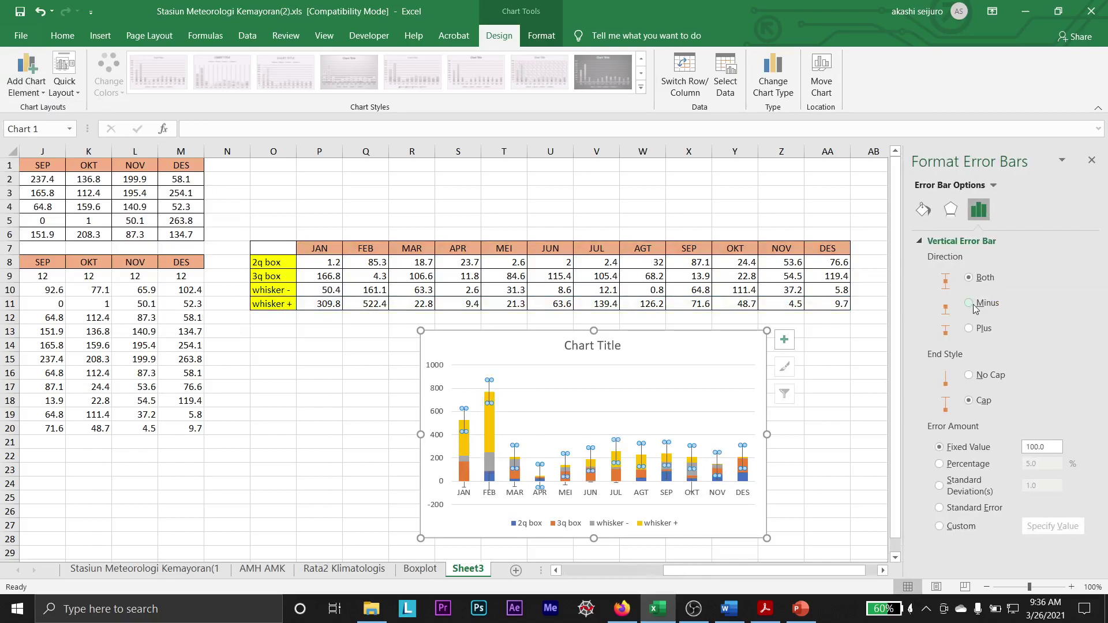
left_click(982, 329)
left_click(940, 526)
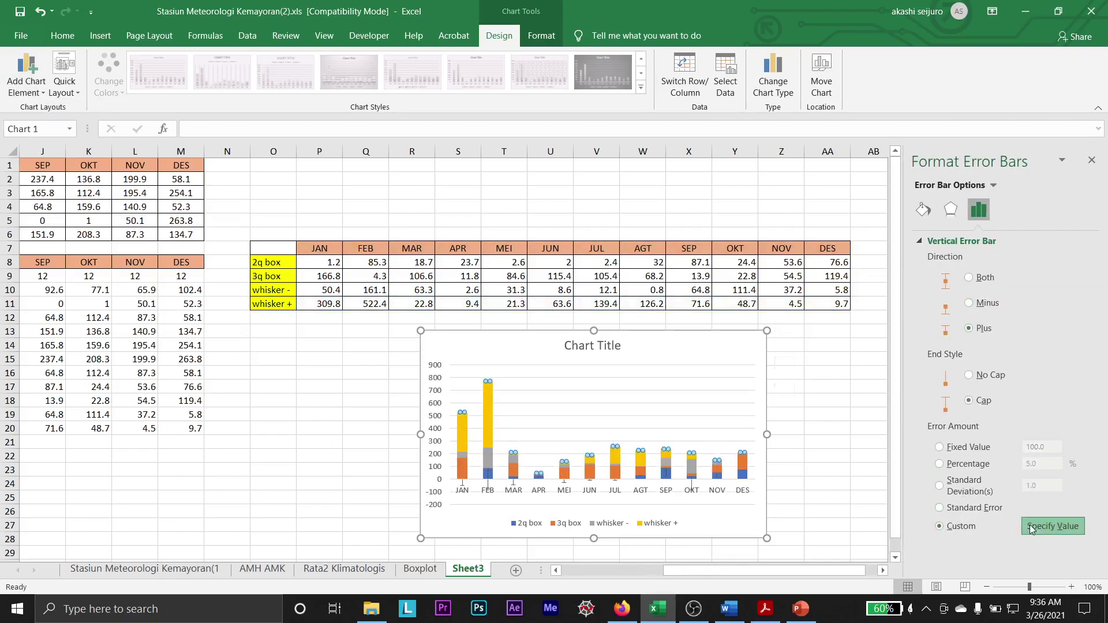
- Set the whisker + error bars' custom negative error value to the whisker + row, P11:AA11, and close the error bar formatting
left_click(1053, 526)
left_click(821, 351)
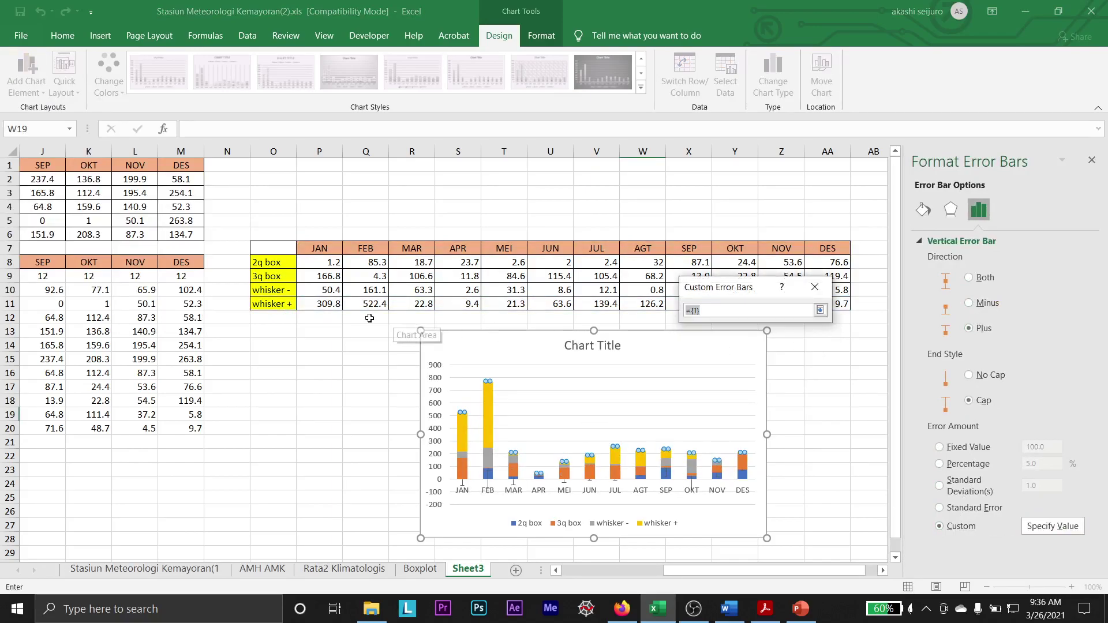
left_click_drag(316, 303, 823, 327)
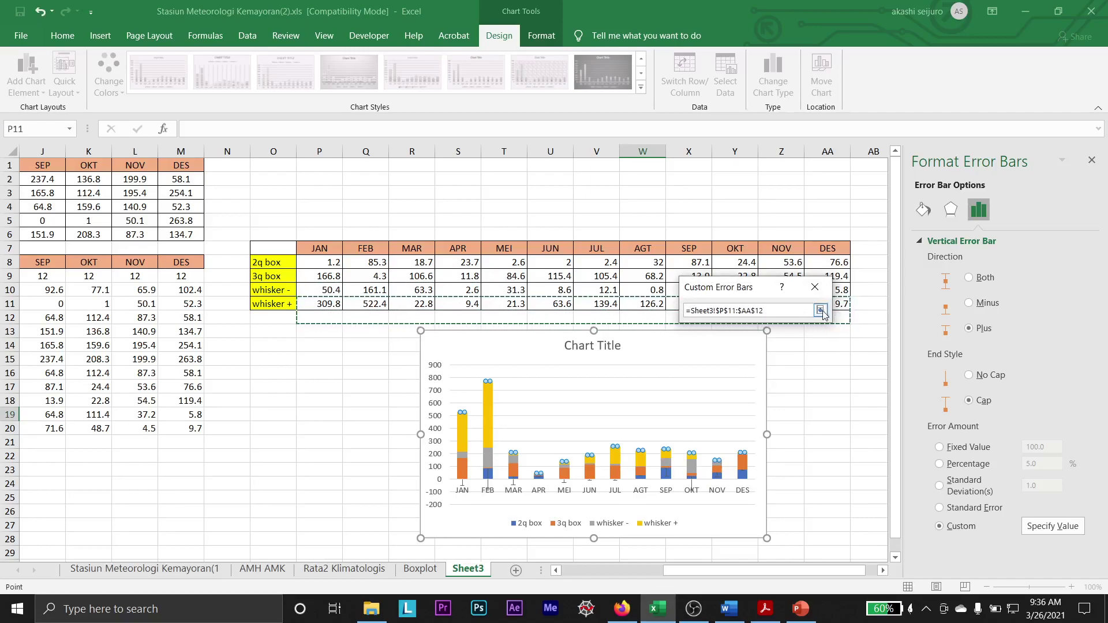
left_click(843, 317)
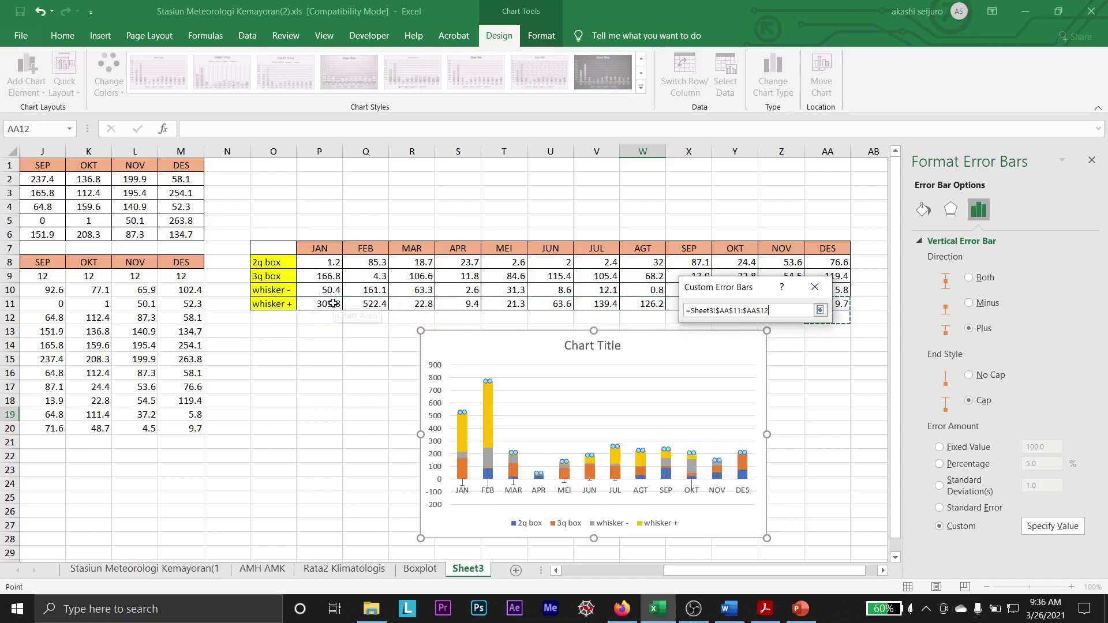
left_click_drag(328, 305, 811, 310)
left_click(820, 310)
left_click(751, 367)
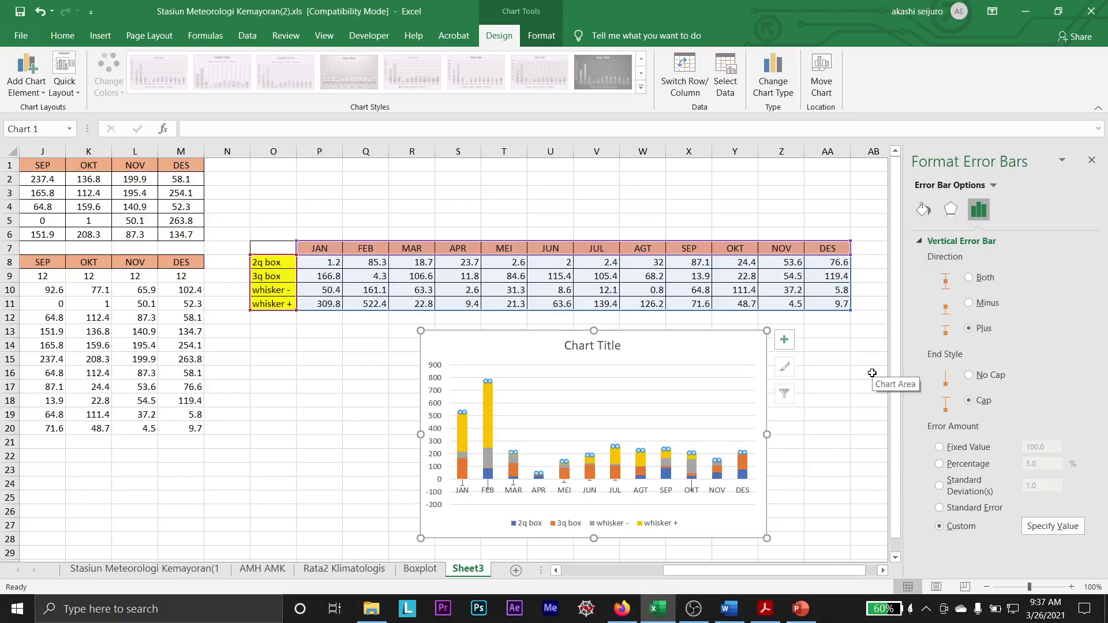
left_click(1092, 160)
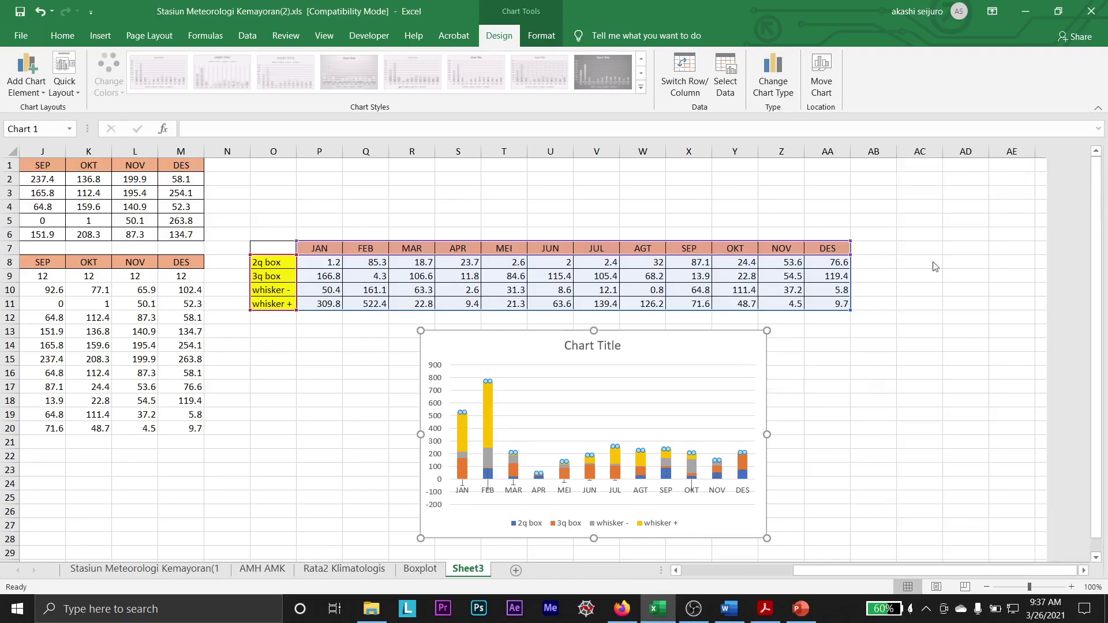
- Apply No Fill to the chart's 2q box and whisker + series, and deselect the chart
left_click(510, 475)
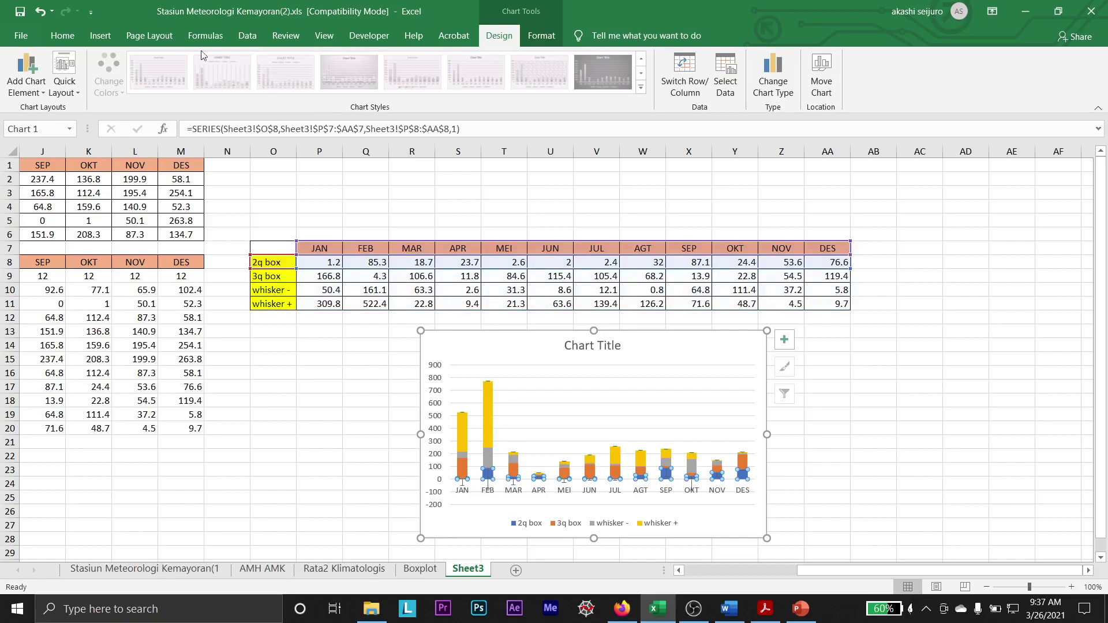
left_click(541, 36)
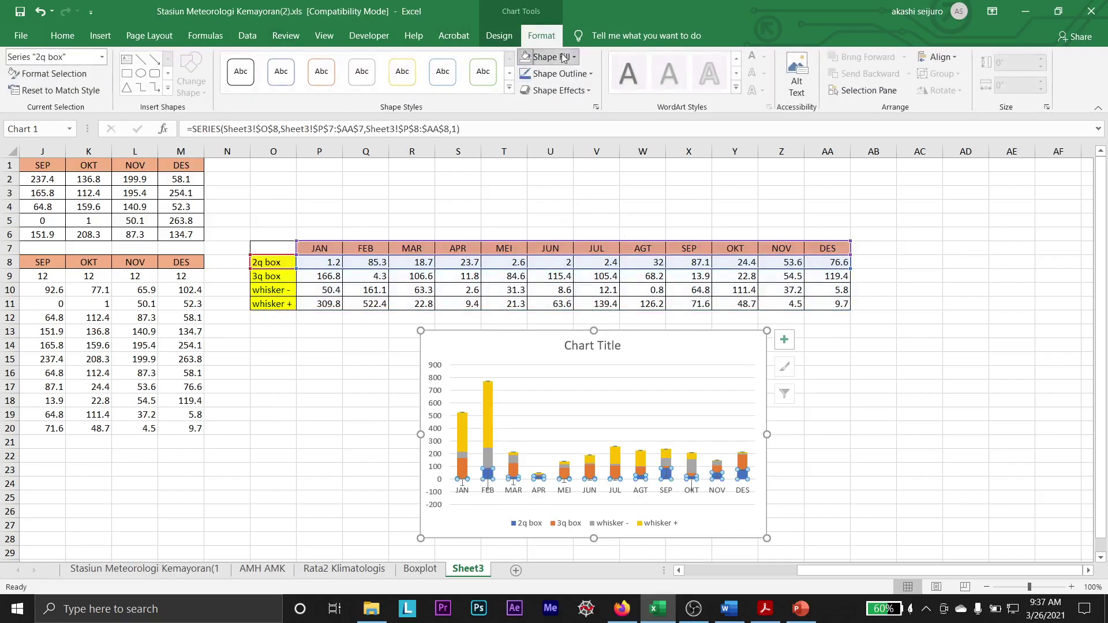
left_click(558, 57)
left_click(552, 199)
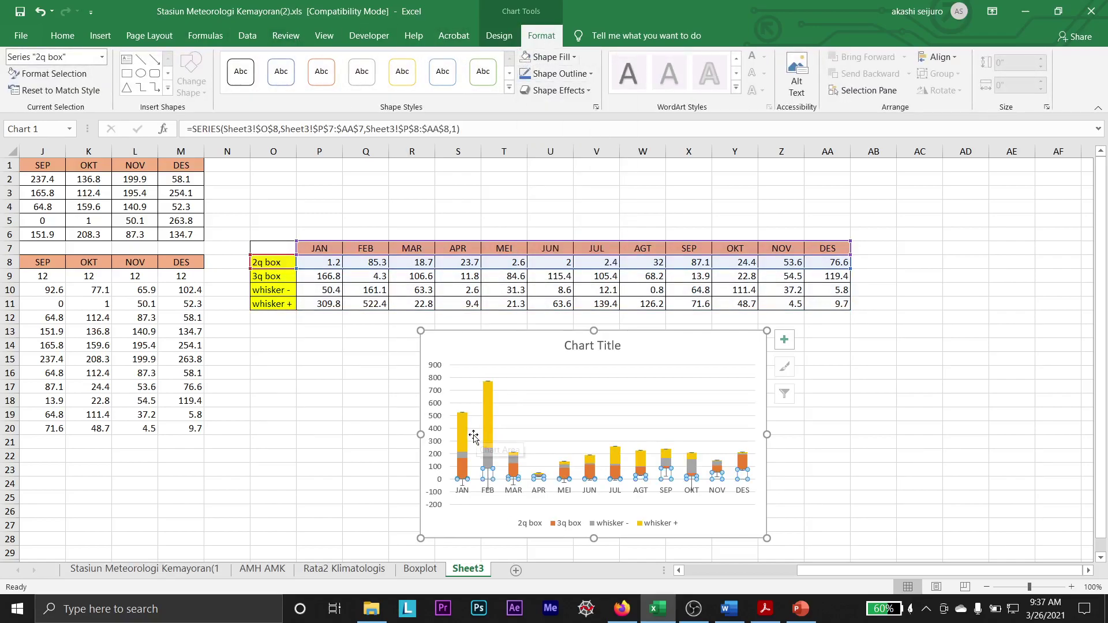
left_click(462, 440)
left_click(550, 57)
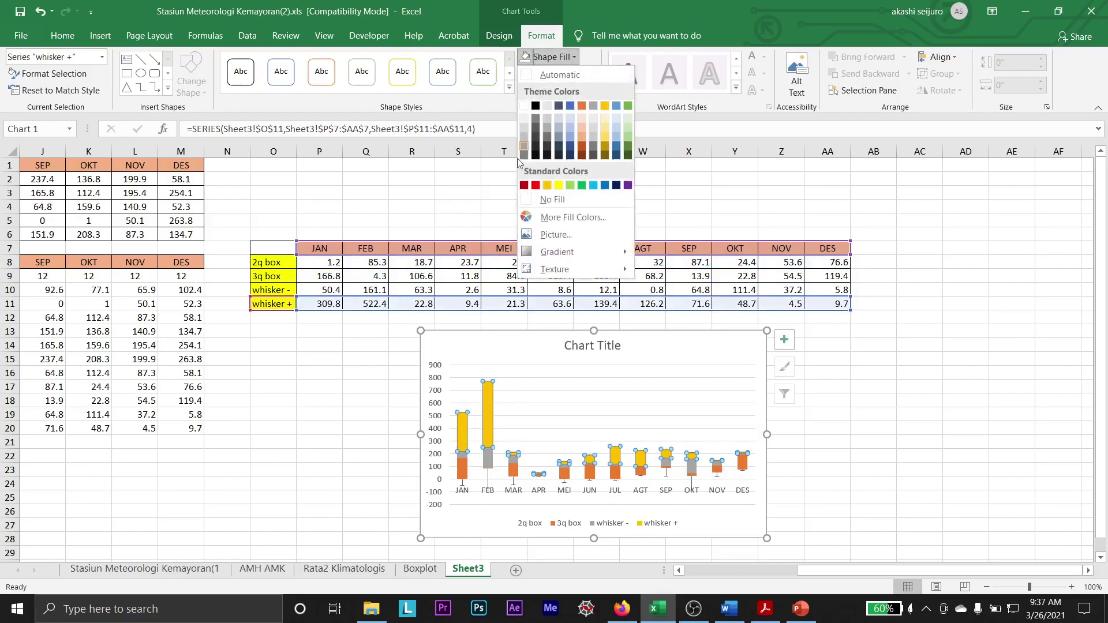
left_click(551, 199)
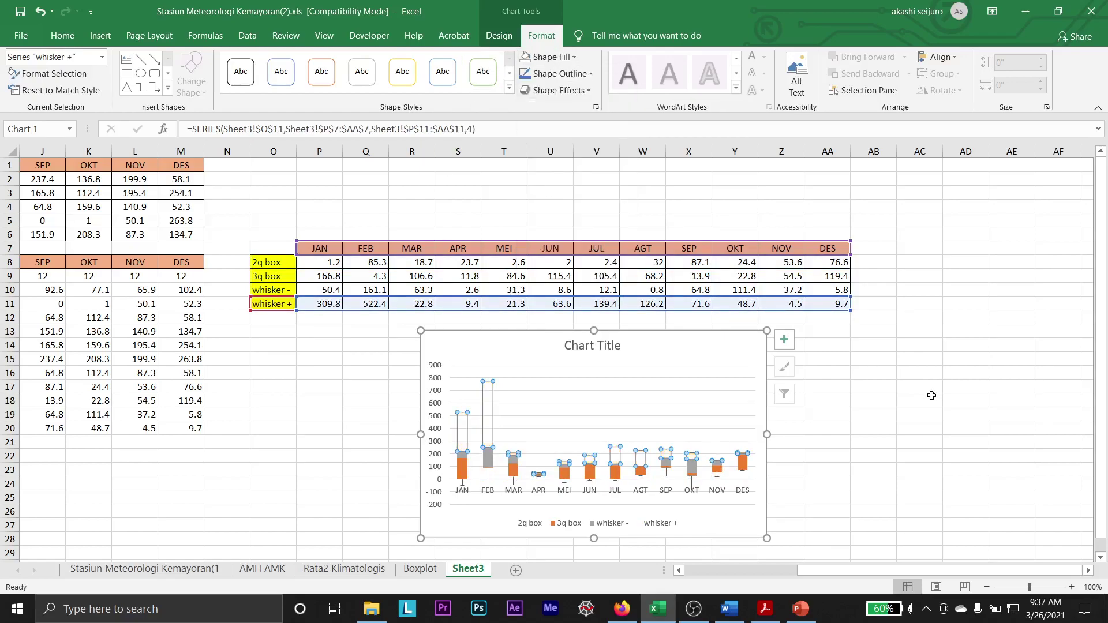
left_click(933, 398)
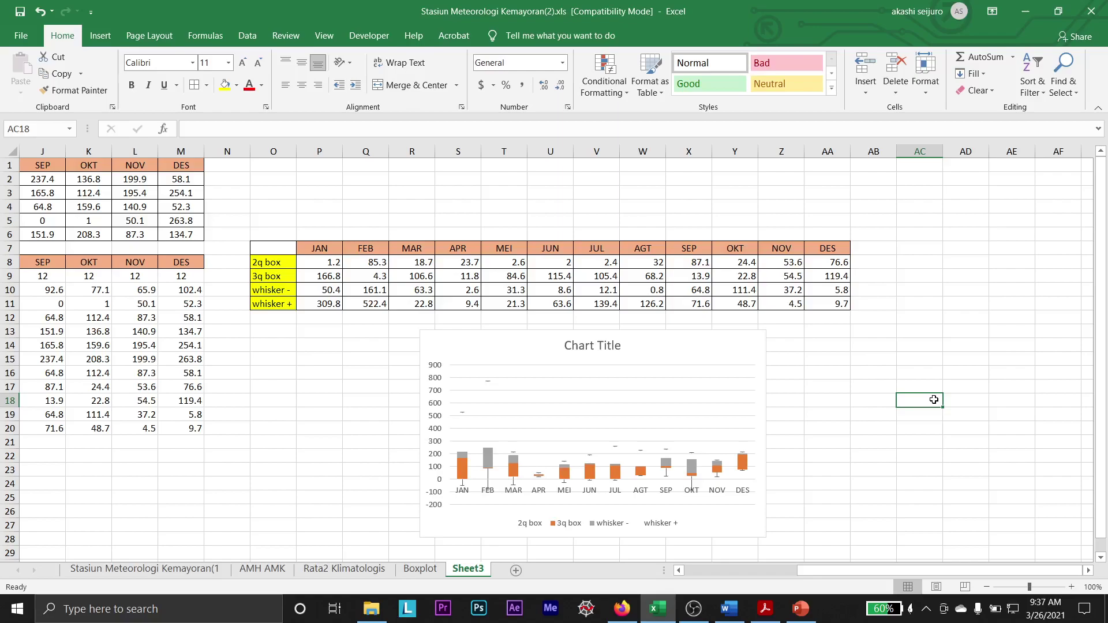
- View the monthly boxplot in the Google Meet presentation and the Boxplot slide in PowerPoint, and return to the Excel workbook
left_click(627, 613)
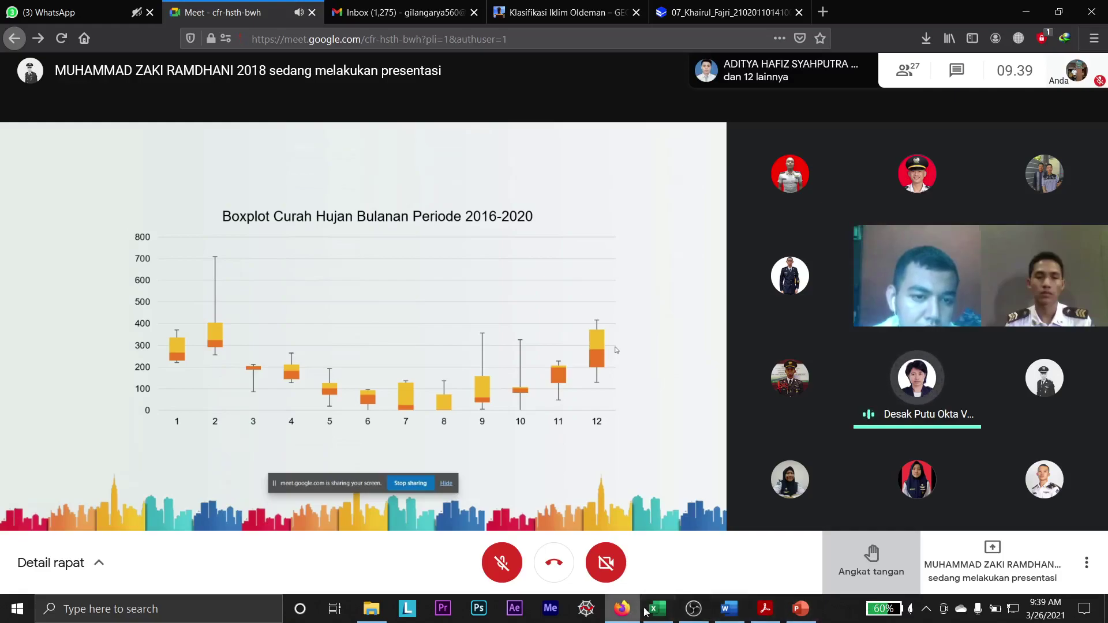
left_click(801, 611)
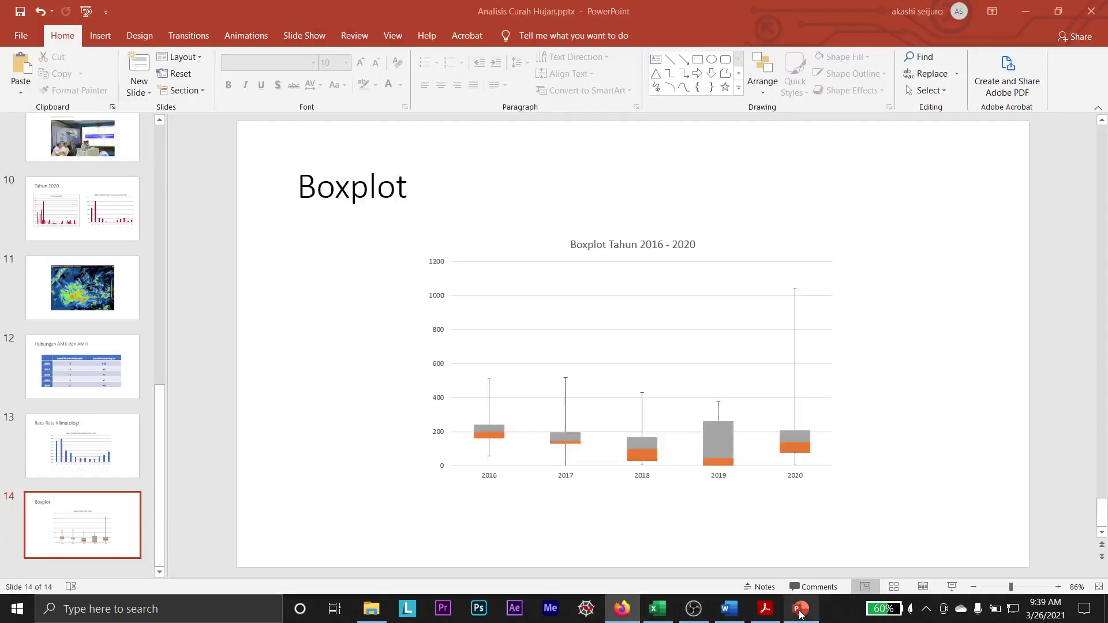
left_click(658, 609)
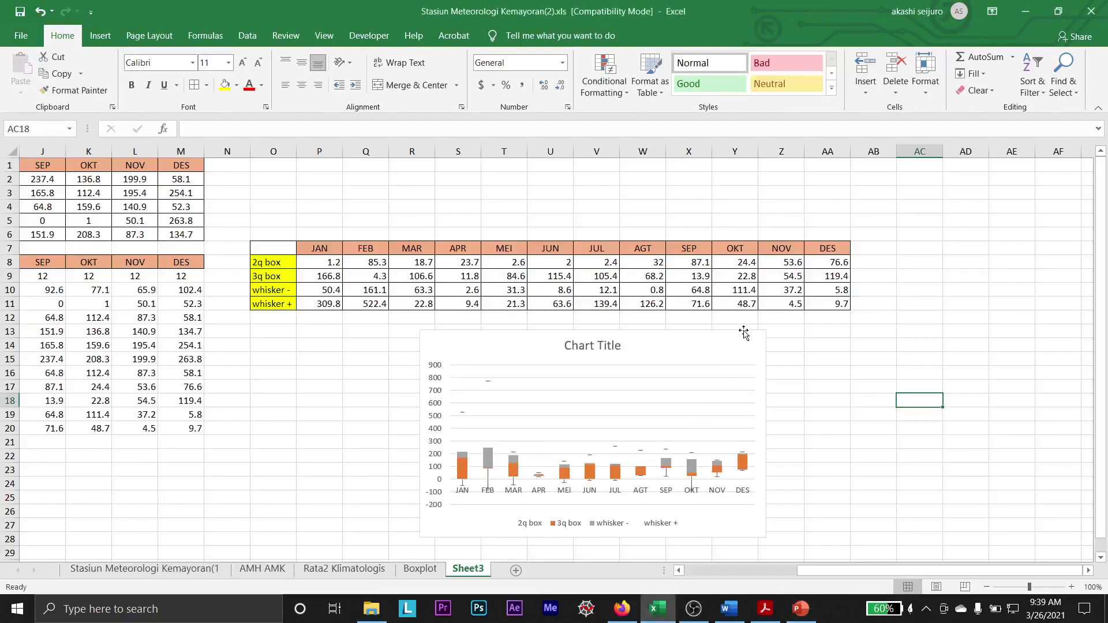
- Copy the monthly chart into the Word report under BOXPLOT and delete the old Boxplot Tahun 2016 - 2020 chart there
left_click(730, 351)
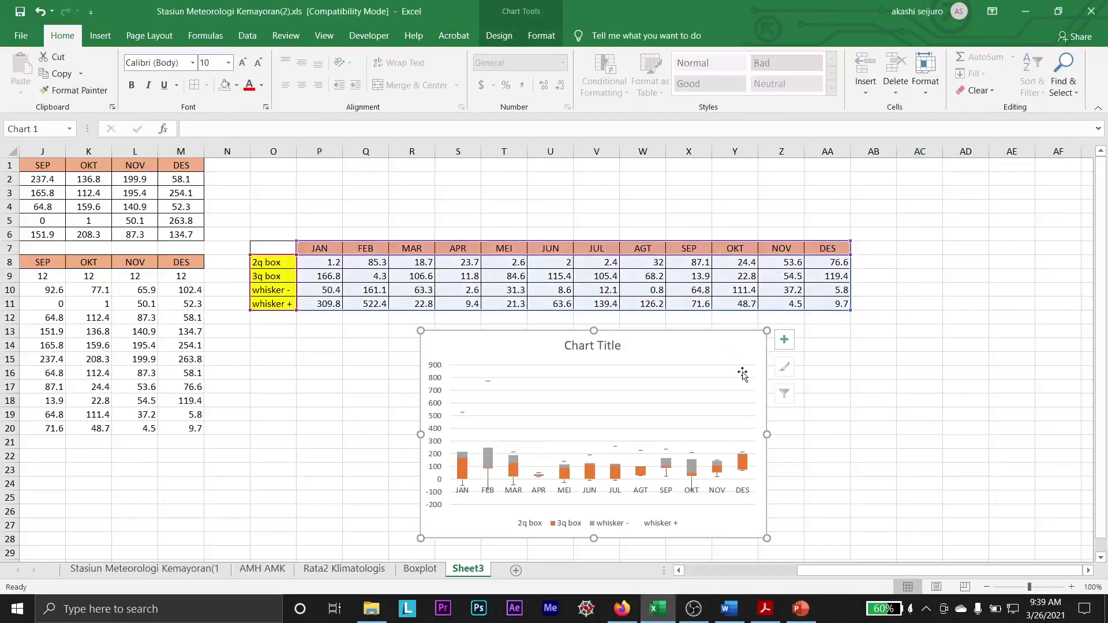
left_click(730, 609)
left_click(641, 189)
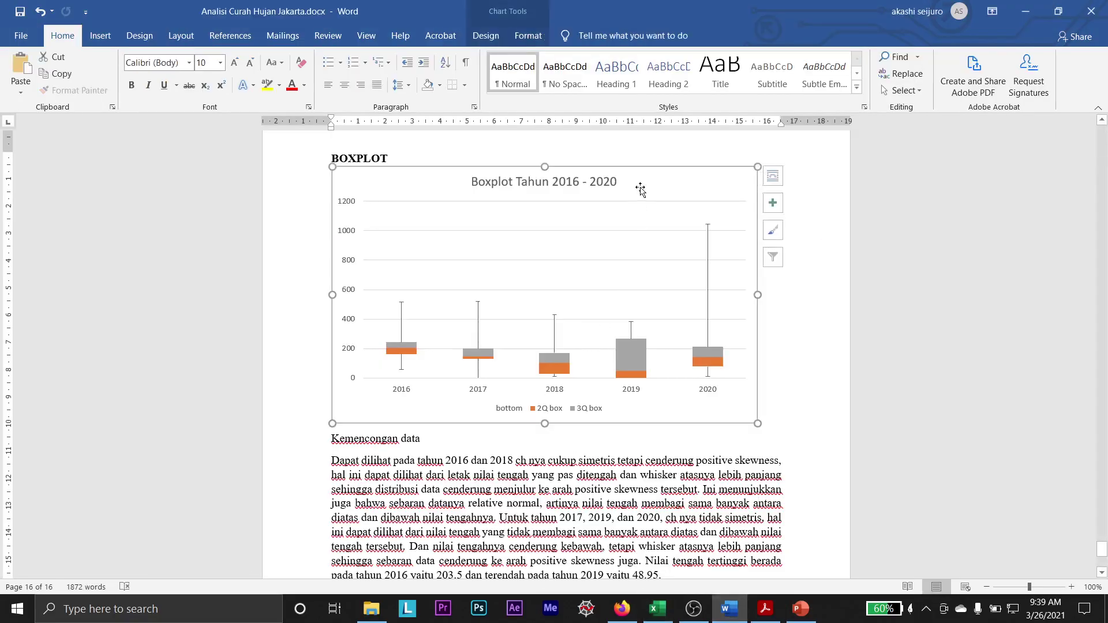
key("ctrl+v")
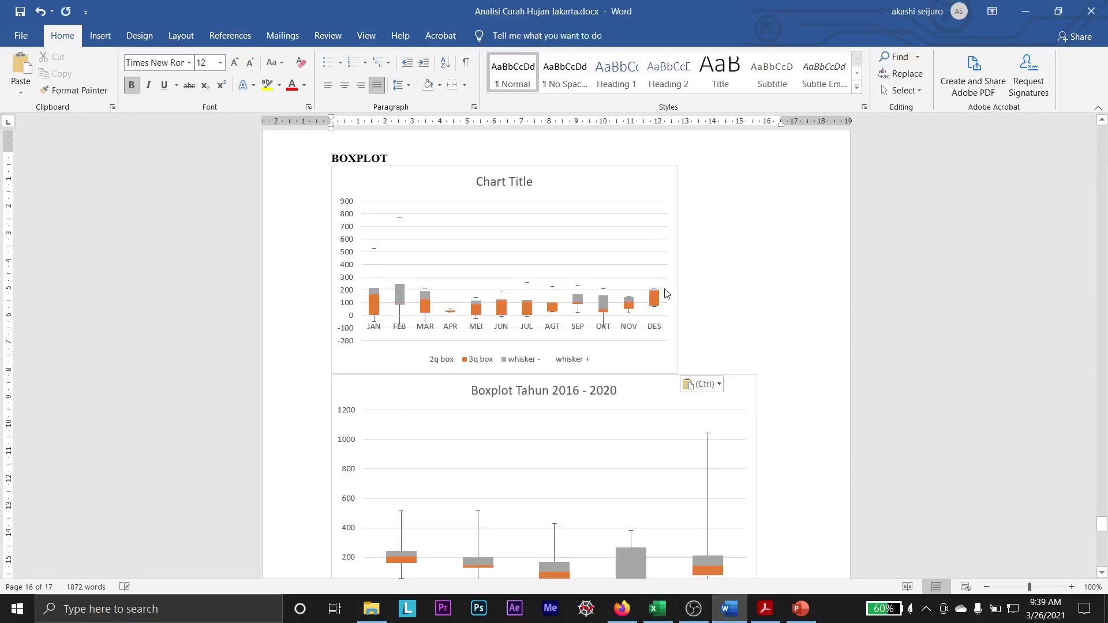
left_click(753, 381)
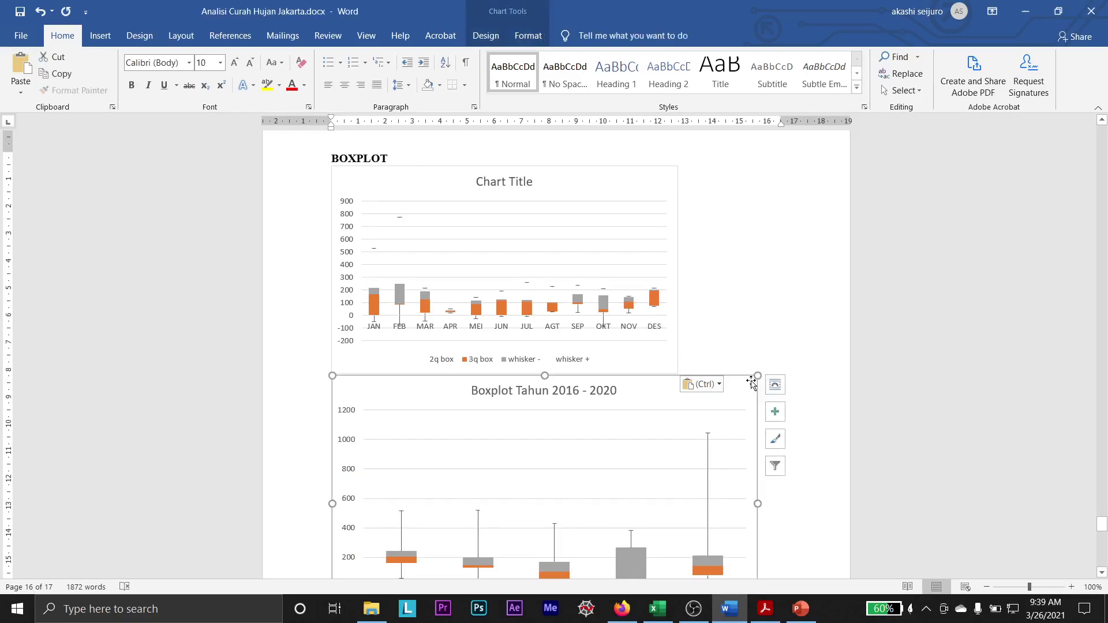
key("Delete")
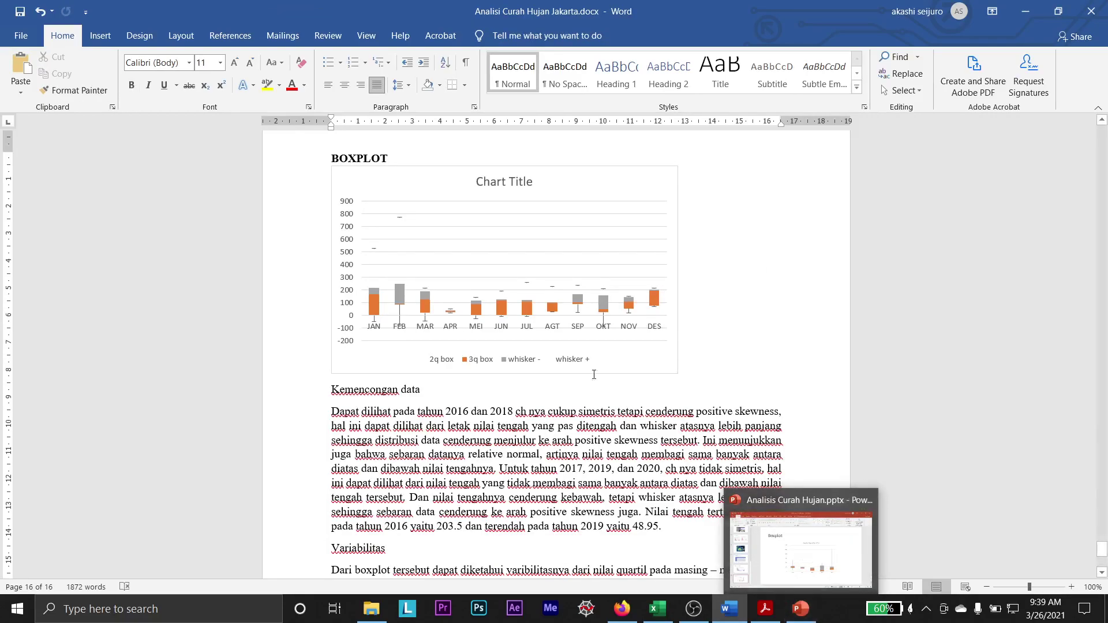
- Switch back to the Excel workbook and examine the chart's month axis and whisker + series
key("alt+Tab")
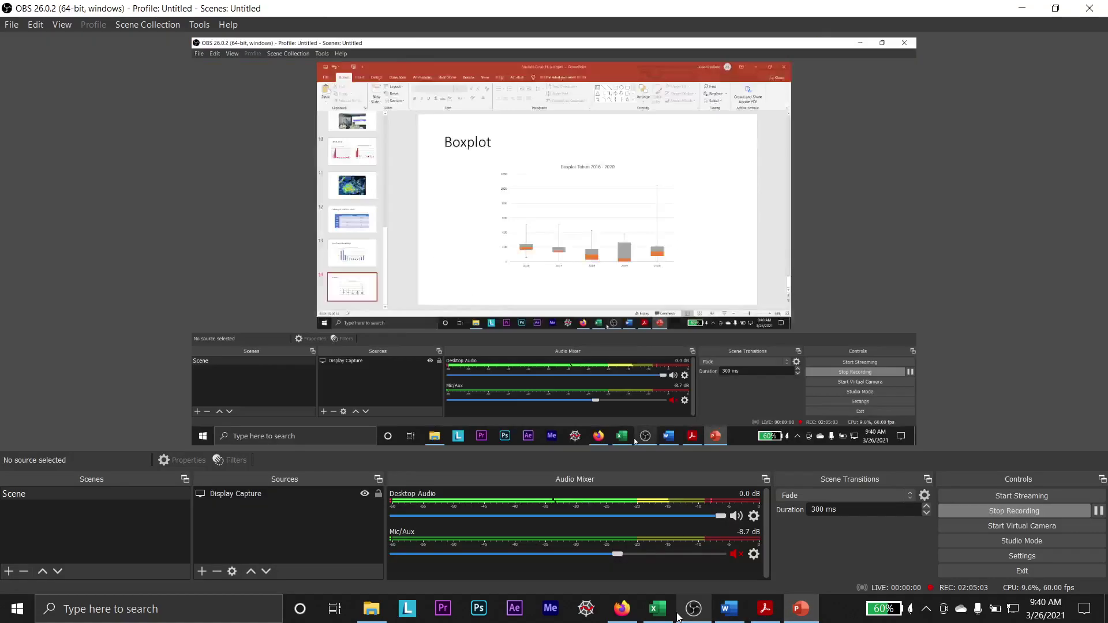
left_click(658, 609)
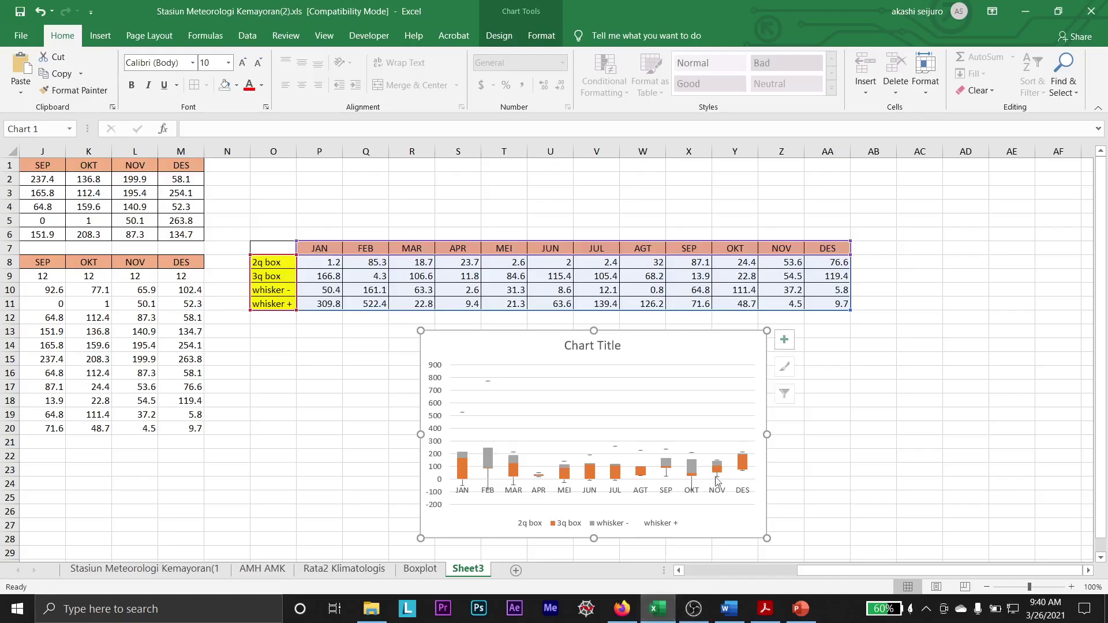
left_click(734, 492)
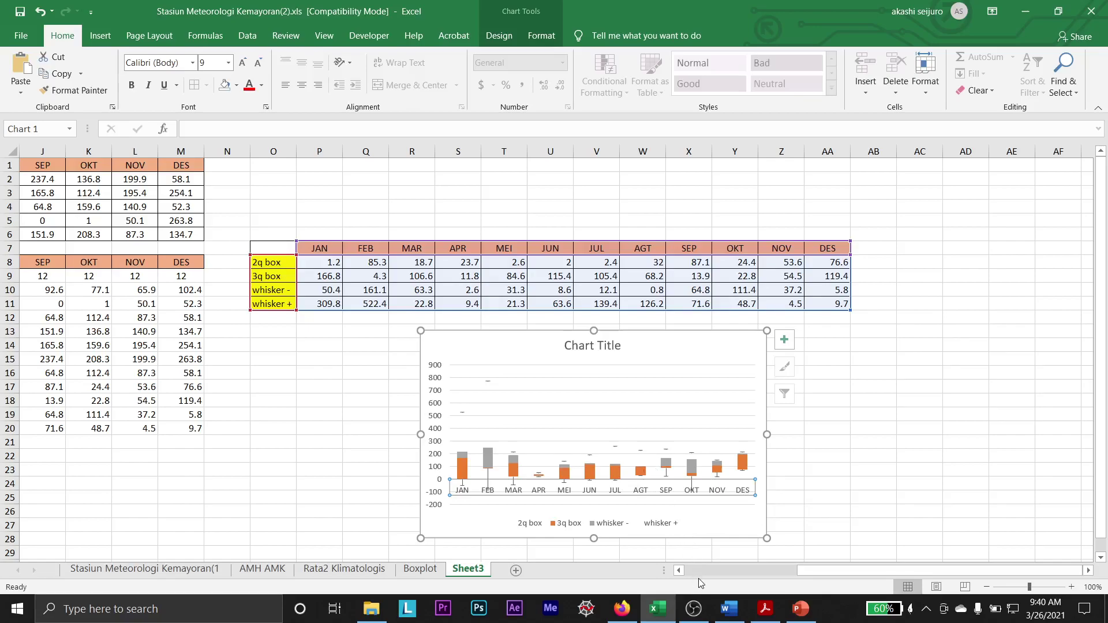
left_click(698, 522)
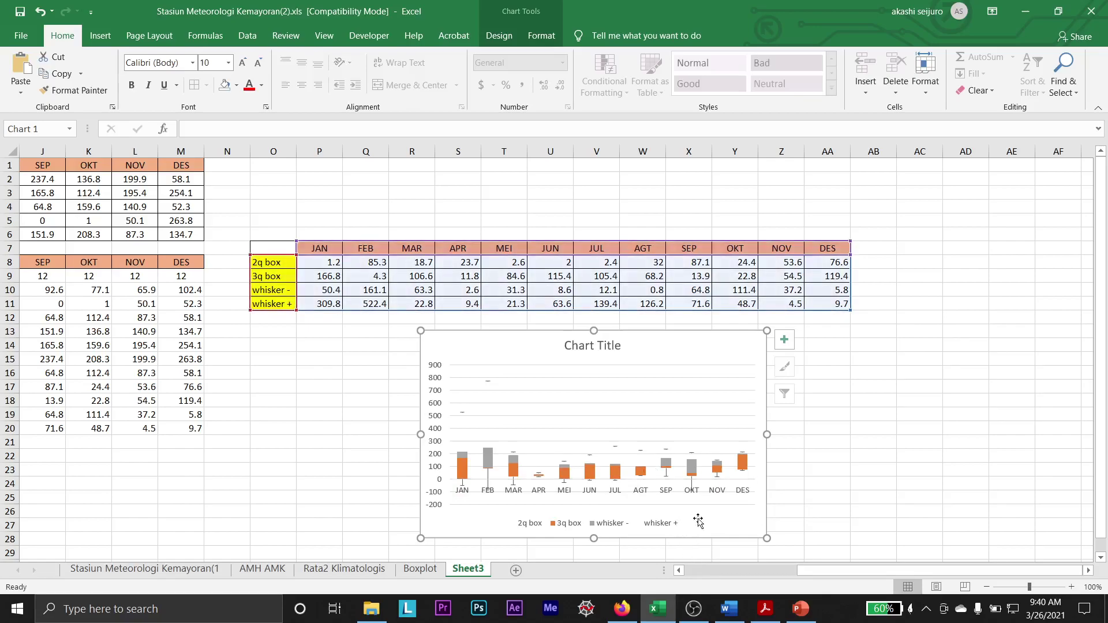
left_click(632, 463)
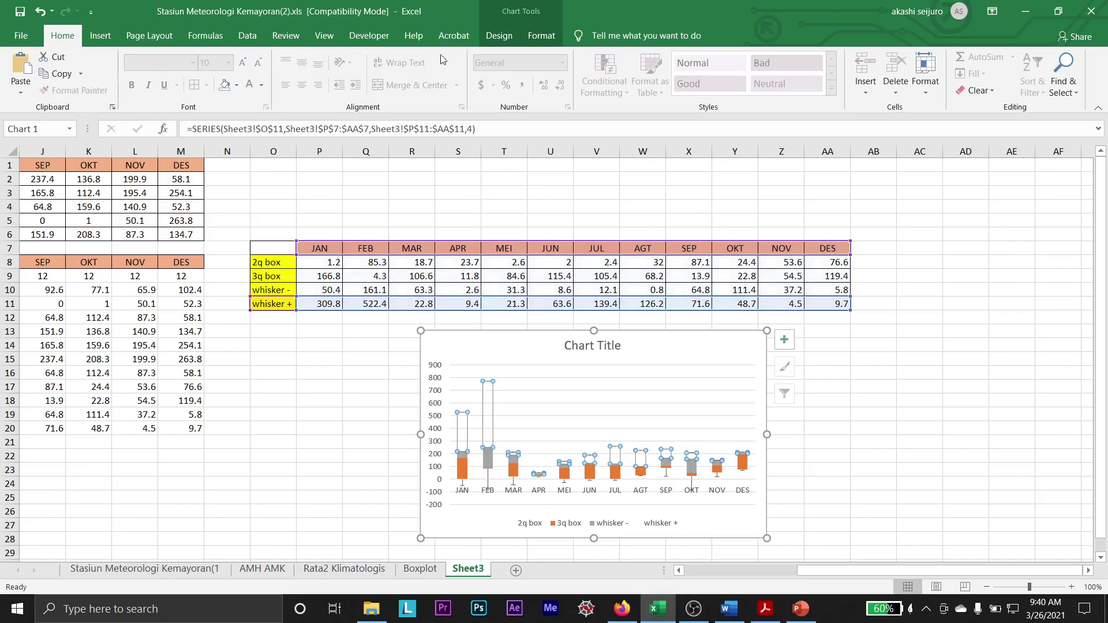
left_click(541, 35)
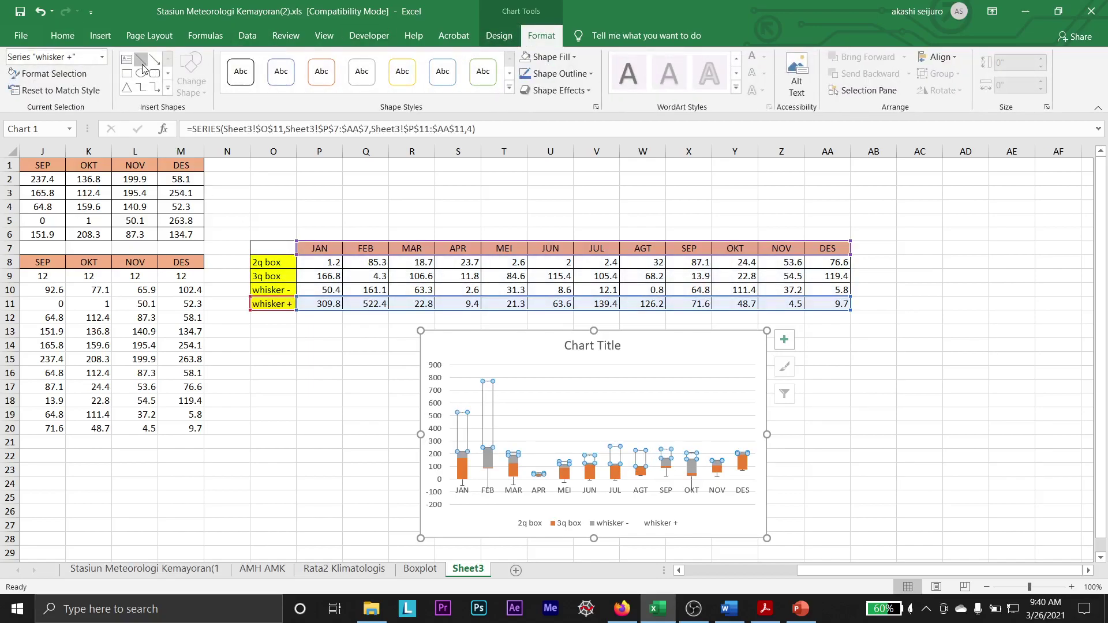
left_click(103, 56)
left_click(102, 56)
left_click(828, 456)
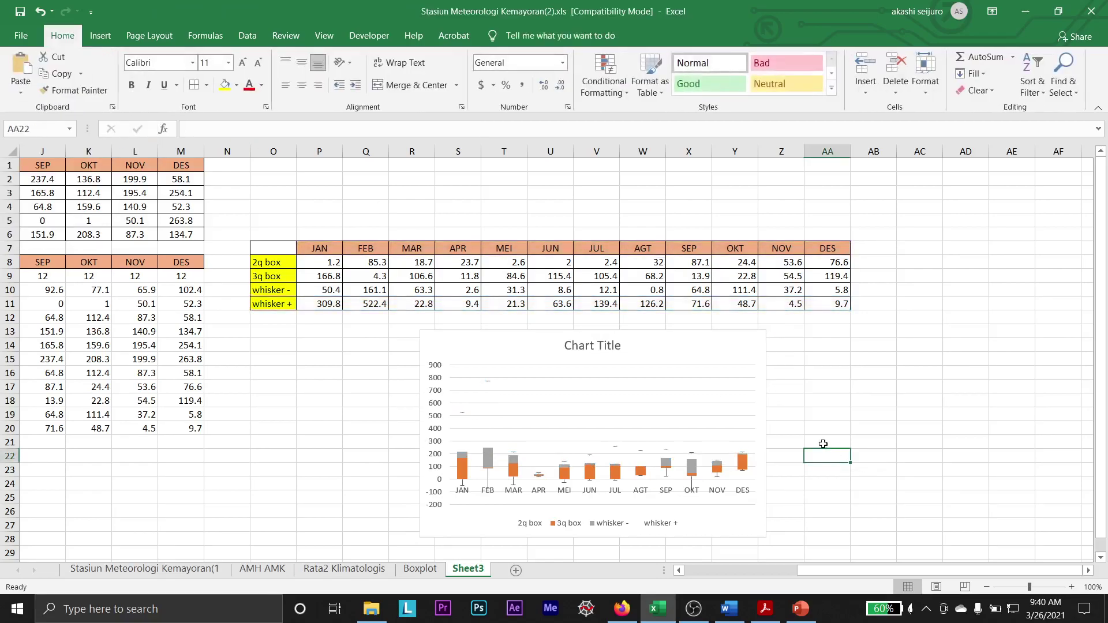
- Copy the monthly box-and-whisker chart and paste it as an image into the Calon 4 sannin WhatsApp group chat
left_click(727, 360)
key("alt+Tab")
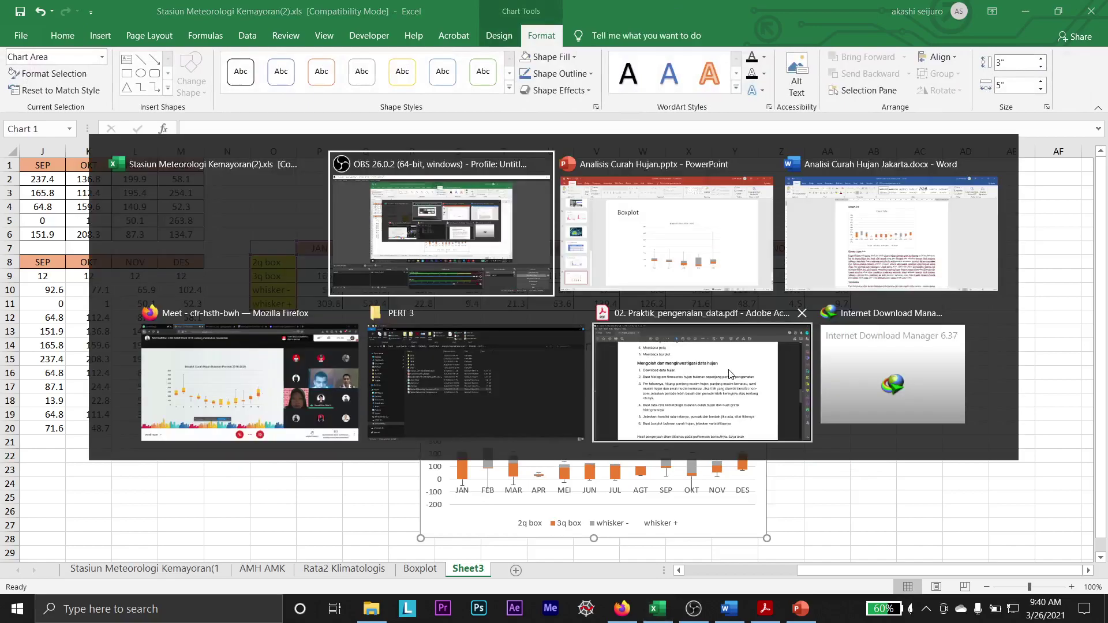
key("alt+Tab")
key("alt+Tab")
key("alt+Tab")
key("alt+Tab")
key("alt+Tab")
key("alt+Tab")
key("alt+Tab")
key("alt+Tab")
key("alt+Tab")
key("alt+Tab")
key("alt+Tab")
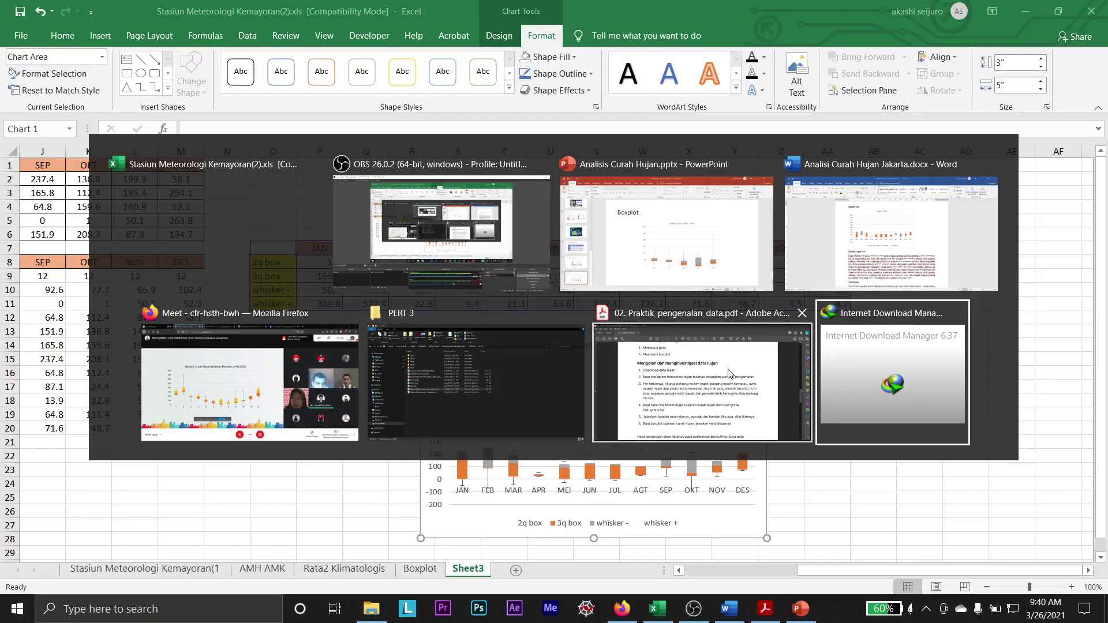
key("alt+Tab")
key("alt+Tab")
key("alt+Tab")
key("alt+Tab")
key("alt+Tab")
key("alt+Tab")
key("alt+Tab")
key("alt+Tab")
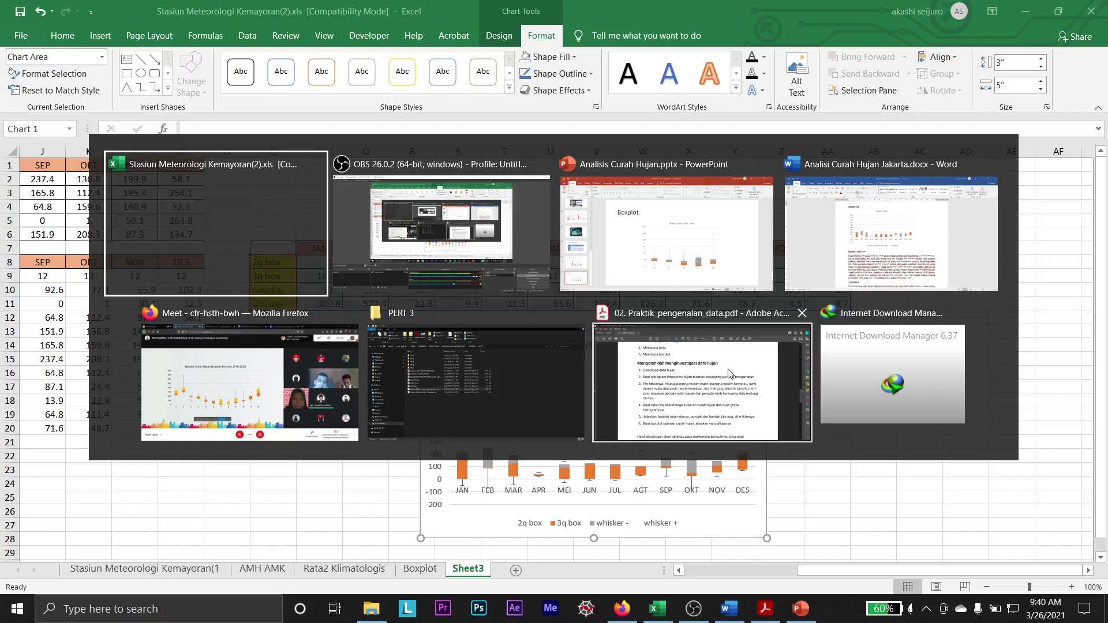
key("ctrl+1")
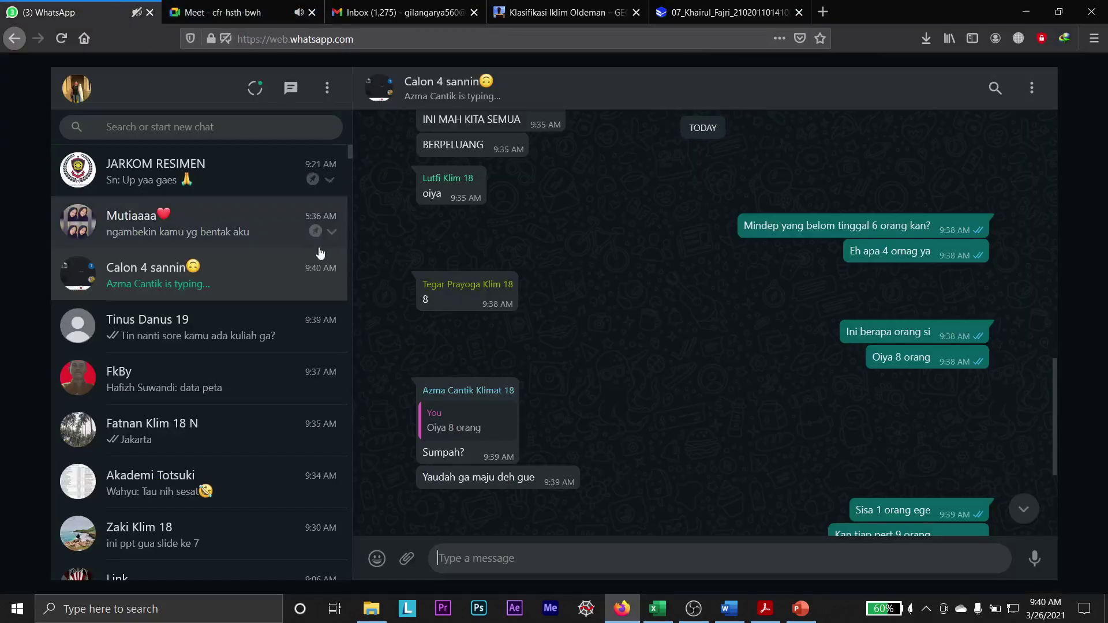
key("ctrl+v")
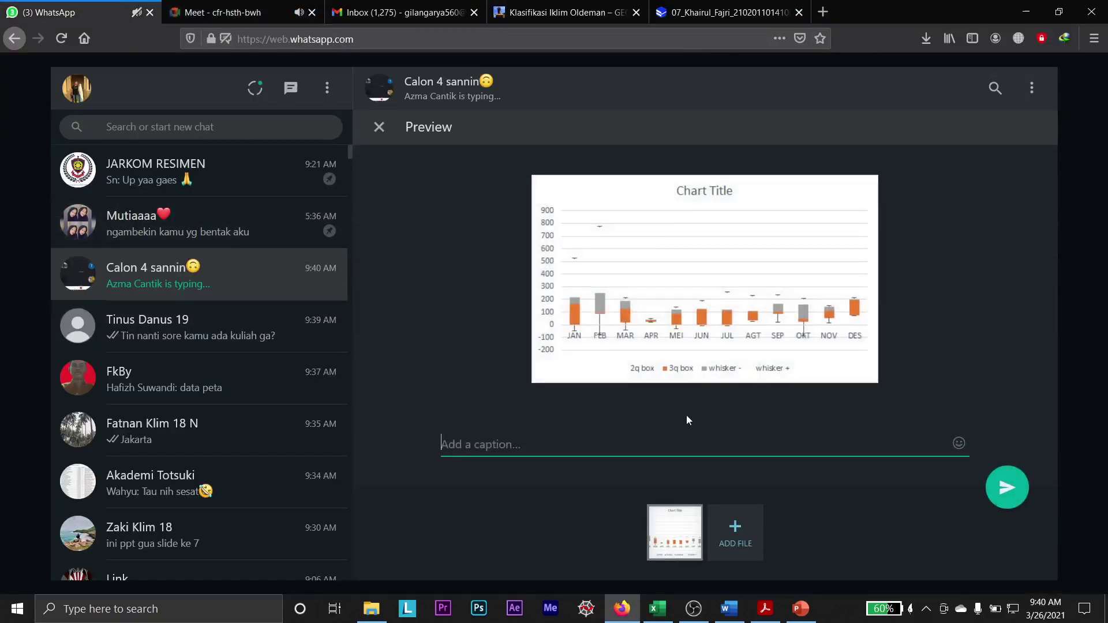
- Caption the pasted chart image "ini kenapa pula" and send it to the group chat
type("ini kper")
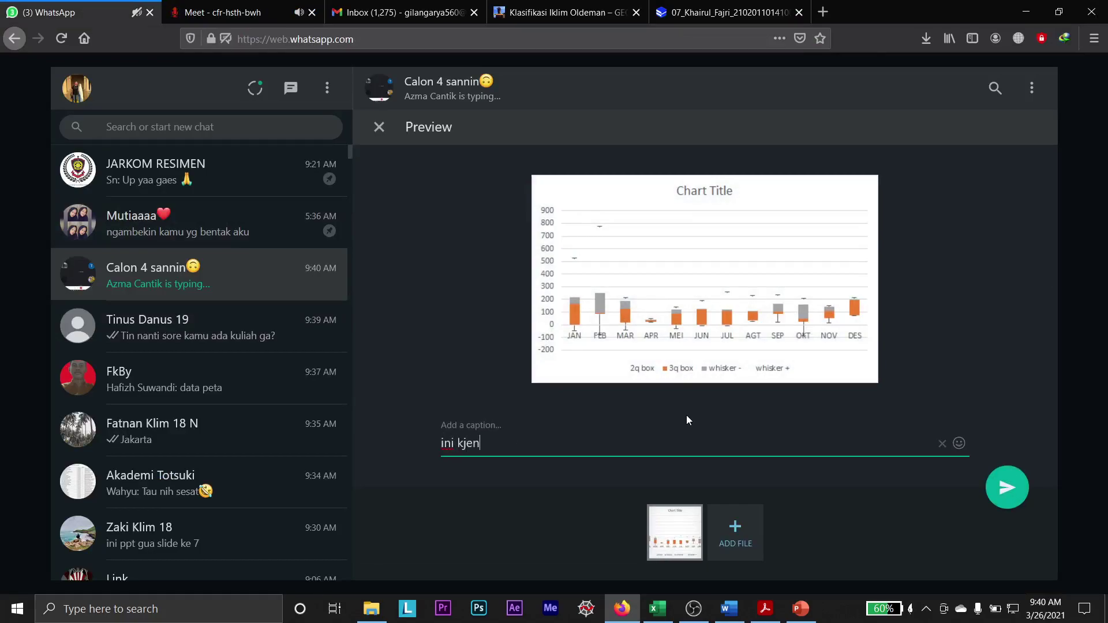
key("BackSpace")
key("BackSpace")
key("BackSpace")
type("enapa pula")
key("Return")
- Leave the group chat, view the boxplot slide in the Google Meet presentation, and return to the Excel workbook
left_click(238, 168)
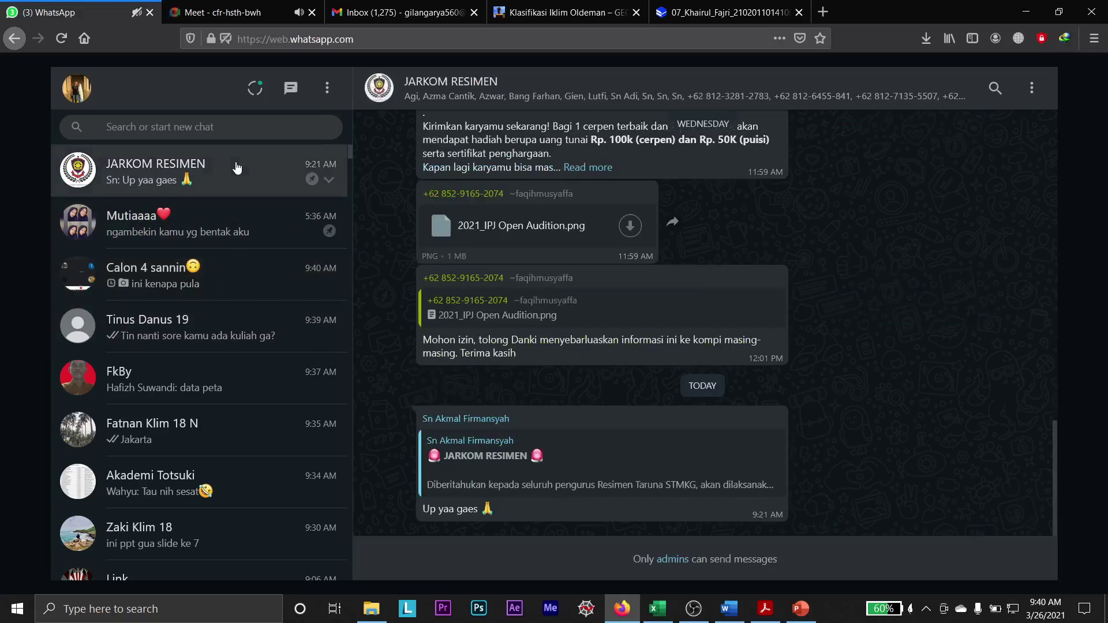
left_click(225, 12)
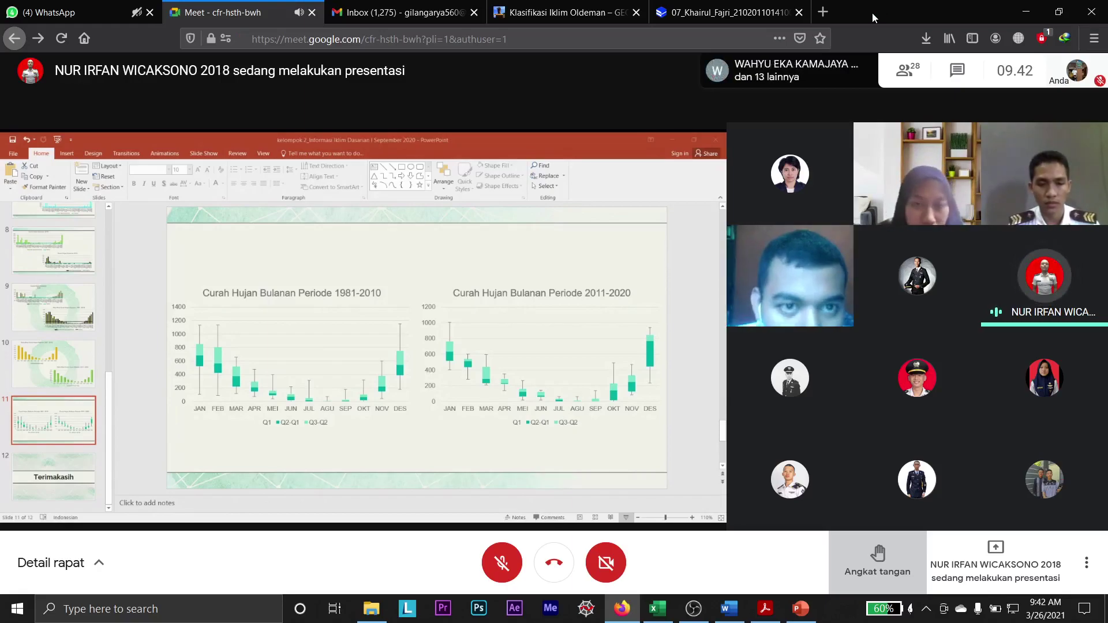
left_click(658, 608)
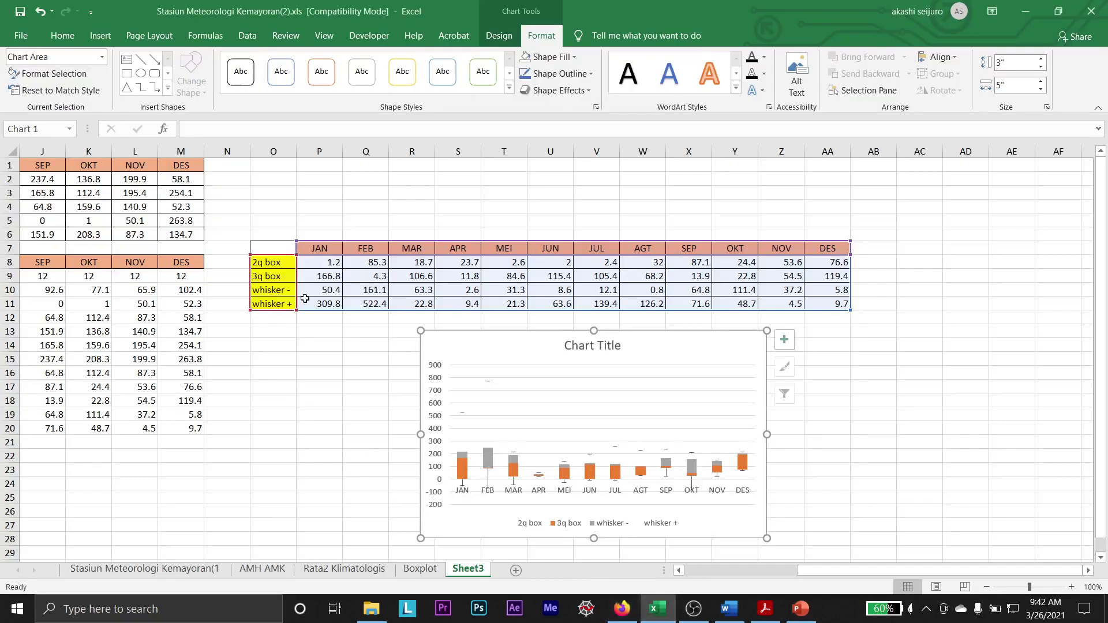
- Give the monthly chart's plot area a solid, fully opaque border line and deselect the chart
left_click(665, 496)
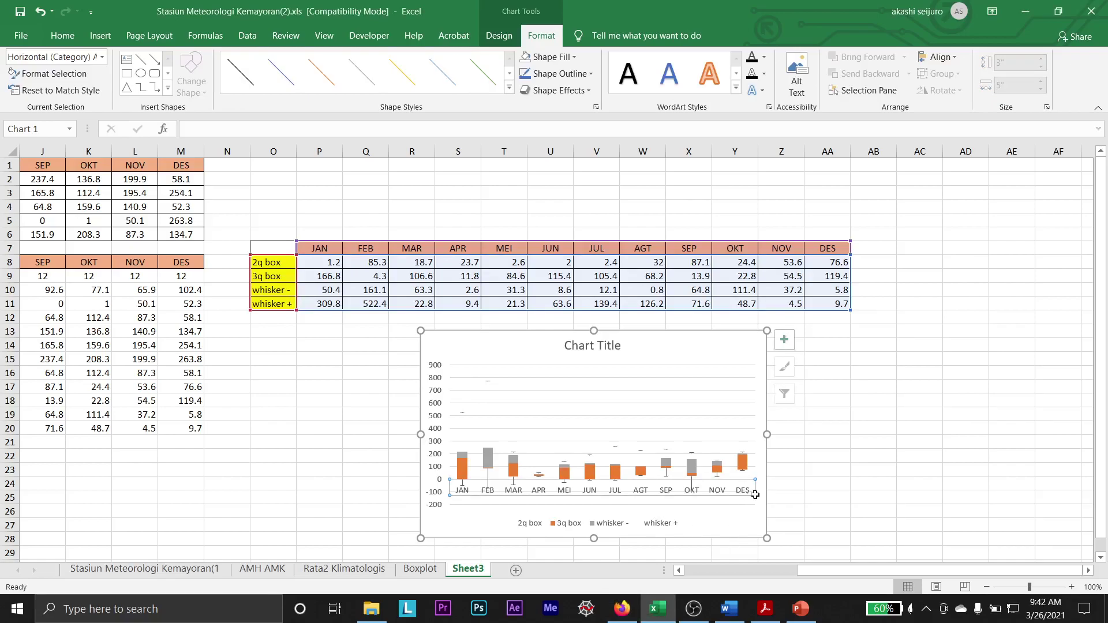
double_click(739, 483)
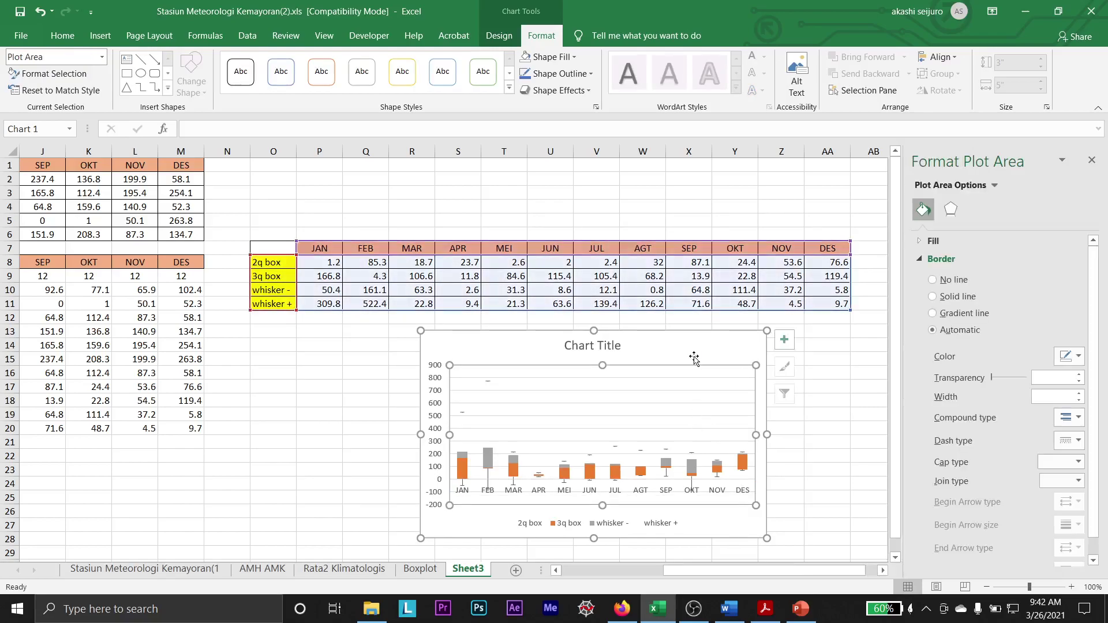
left_click_drag(1005, 381, 1053, 380)
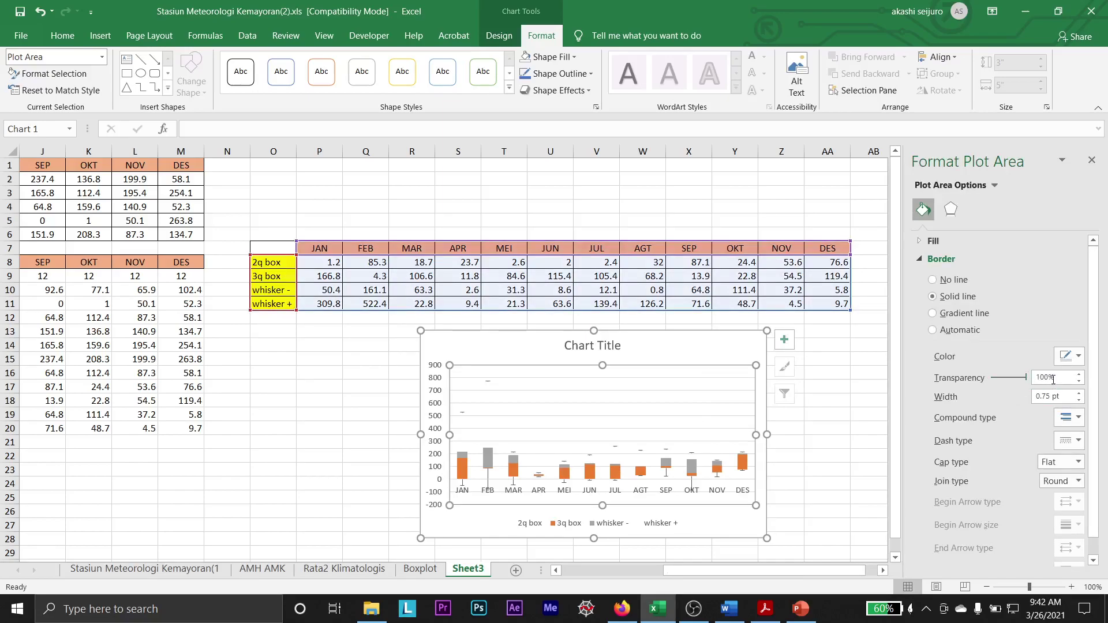
left_click(1020, 378)
left_click_drag(1021, 381, 962, 379)
left_click(730, 346)
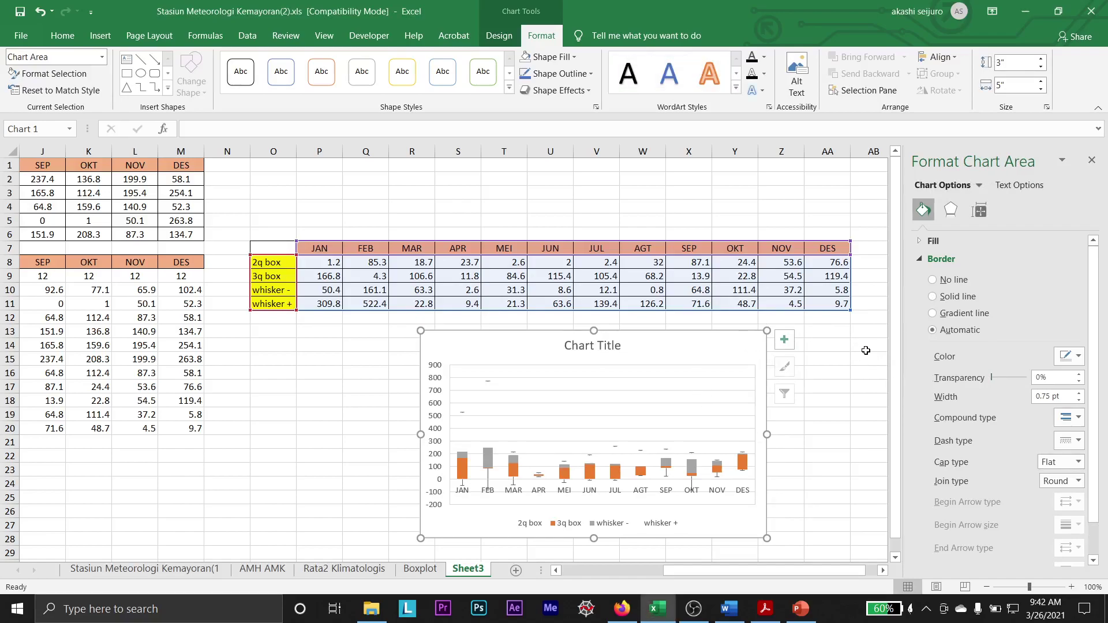
left_click(840, 357)
left_click(832, 330)
left_click(843, 403)
left_click(806, 428)
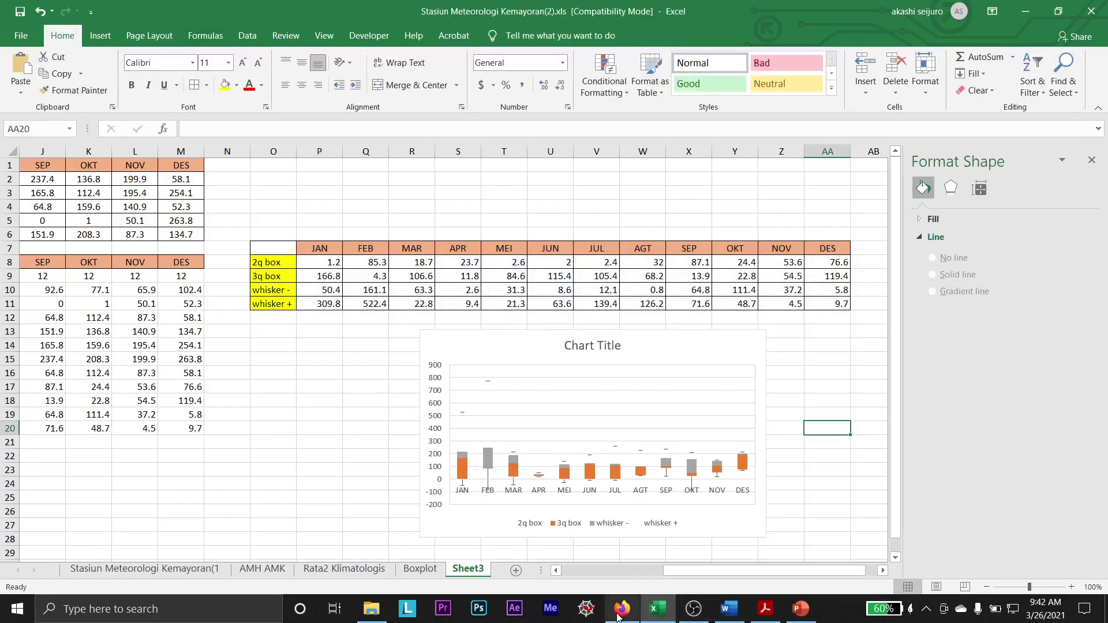
- Switch to the Google Meet call in Firefox and examine the presented Curah Hujan Bulanan boxplots for 1981-2010 and 2011-2020
key("alt+Tab")
key("ctrl+shift+Tab")
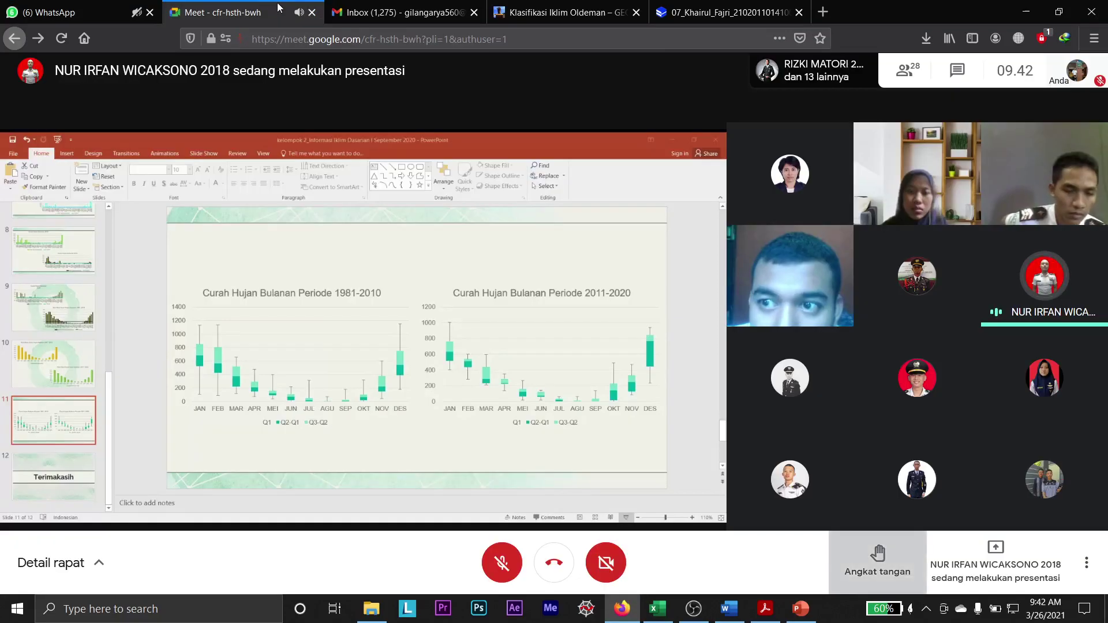
left_click(283, 9)
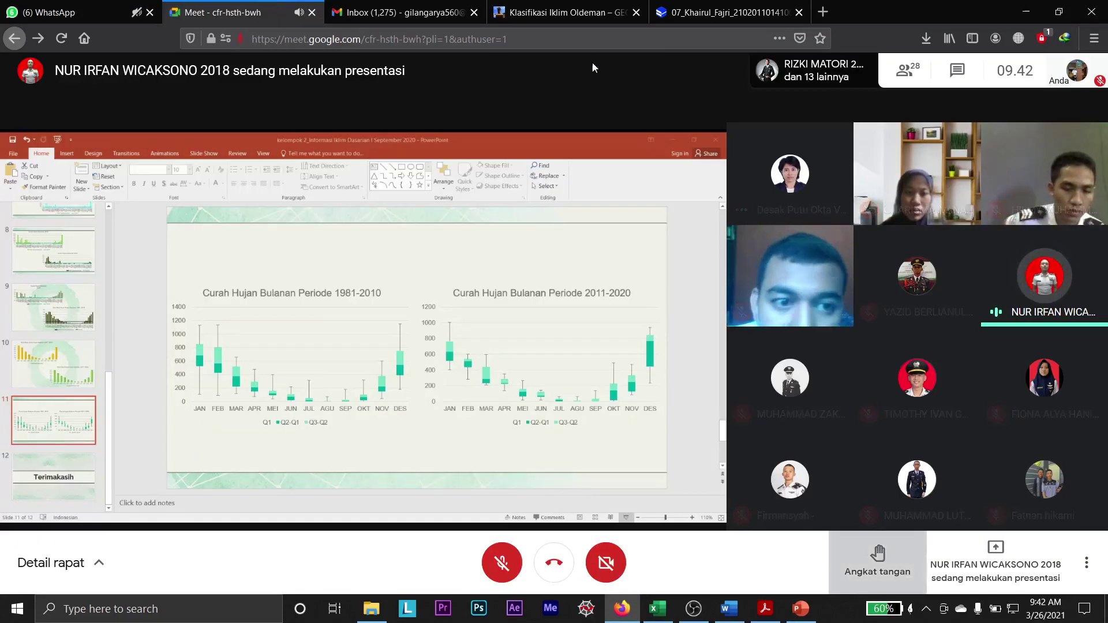